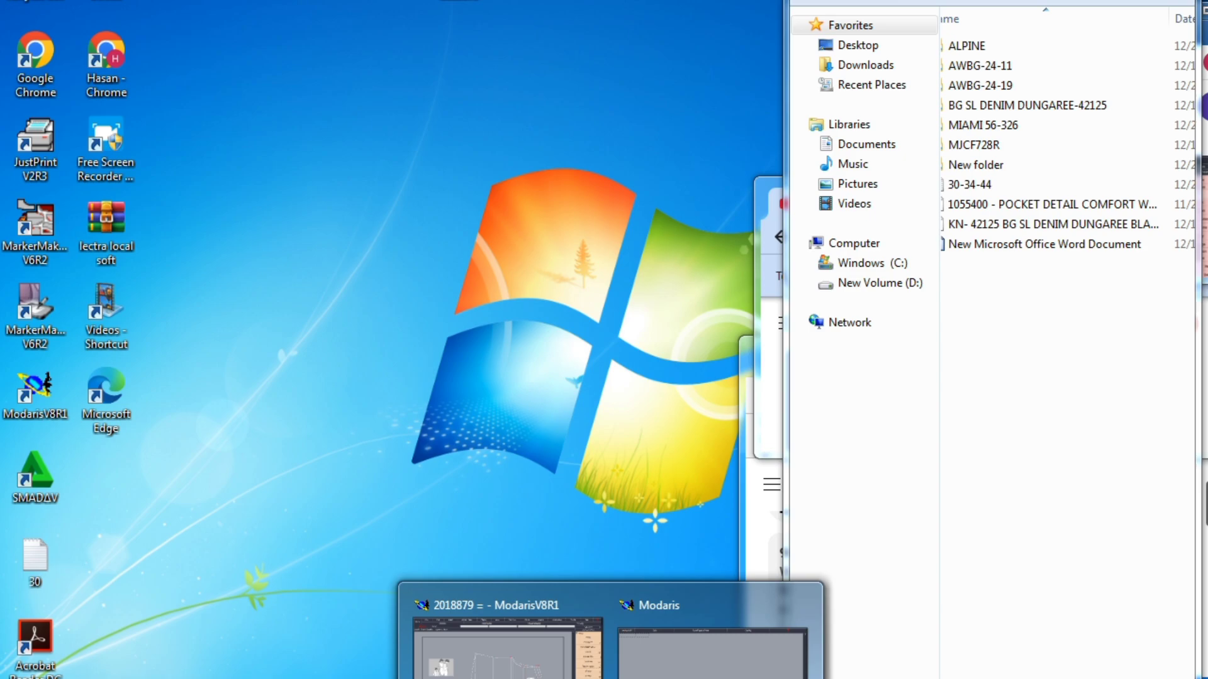
Switch to the 2018879 model in Modaris to view the body pattern sheet, and bring up the Excel measurement chart
left_click(507, 648)
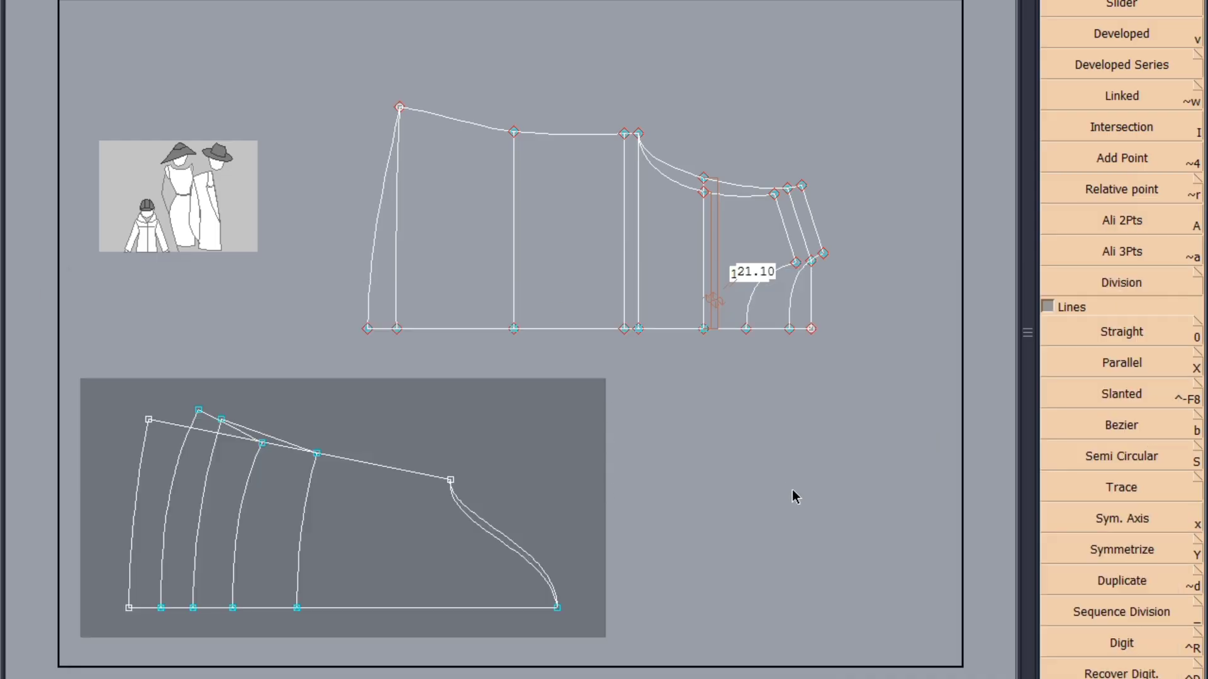
left_click(720, 254)
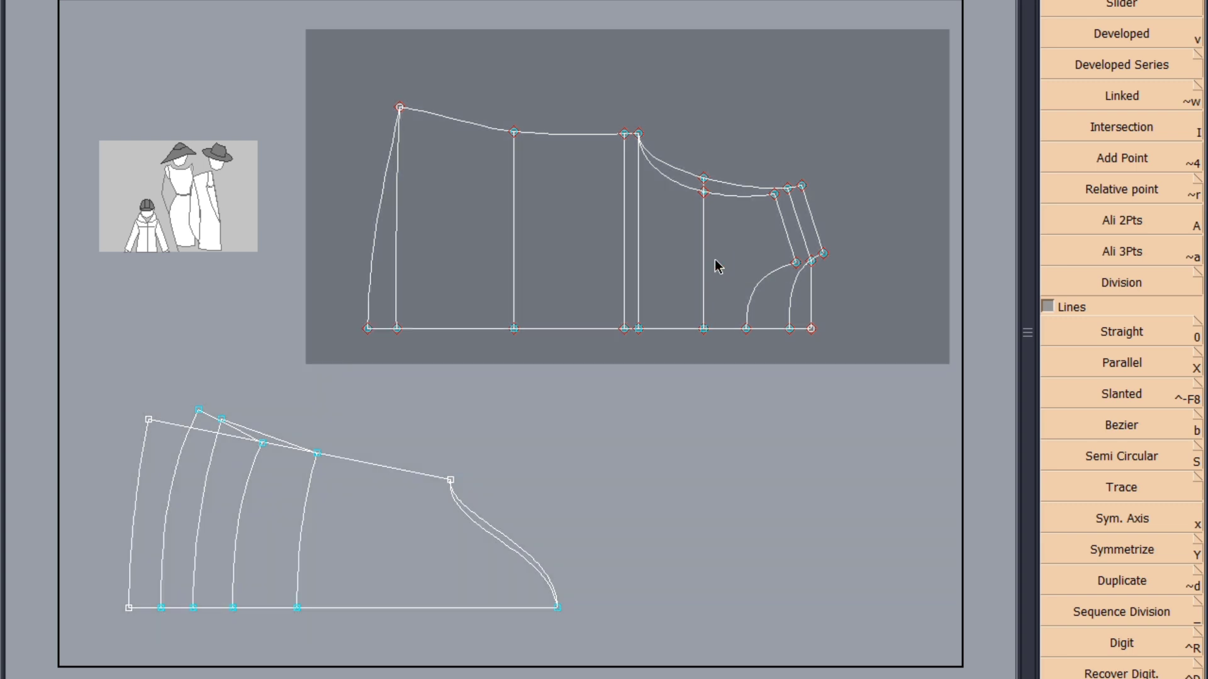
left_click(478, 429)
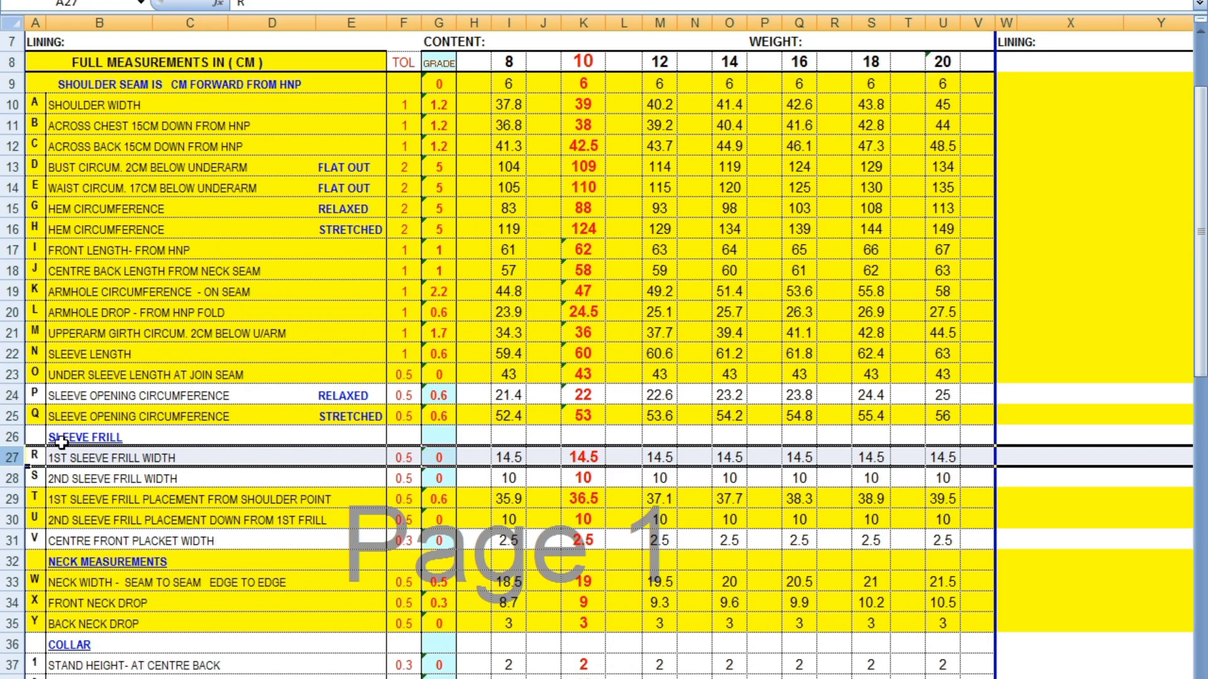
Fill the relaxed sleeve opening circumference row of the measurement chart with yellow
right_click(13, 458)
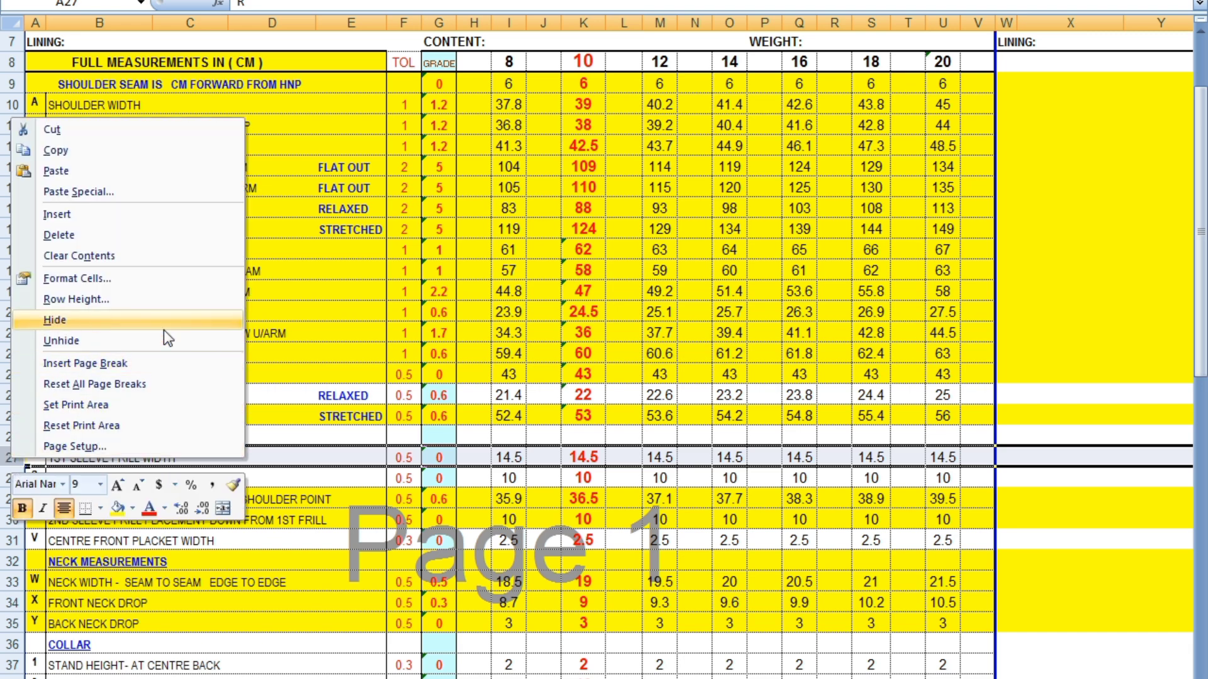
left_click(313, 660)
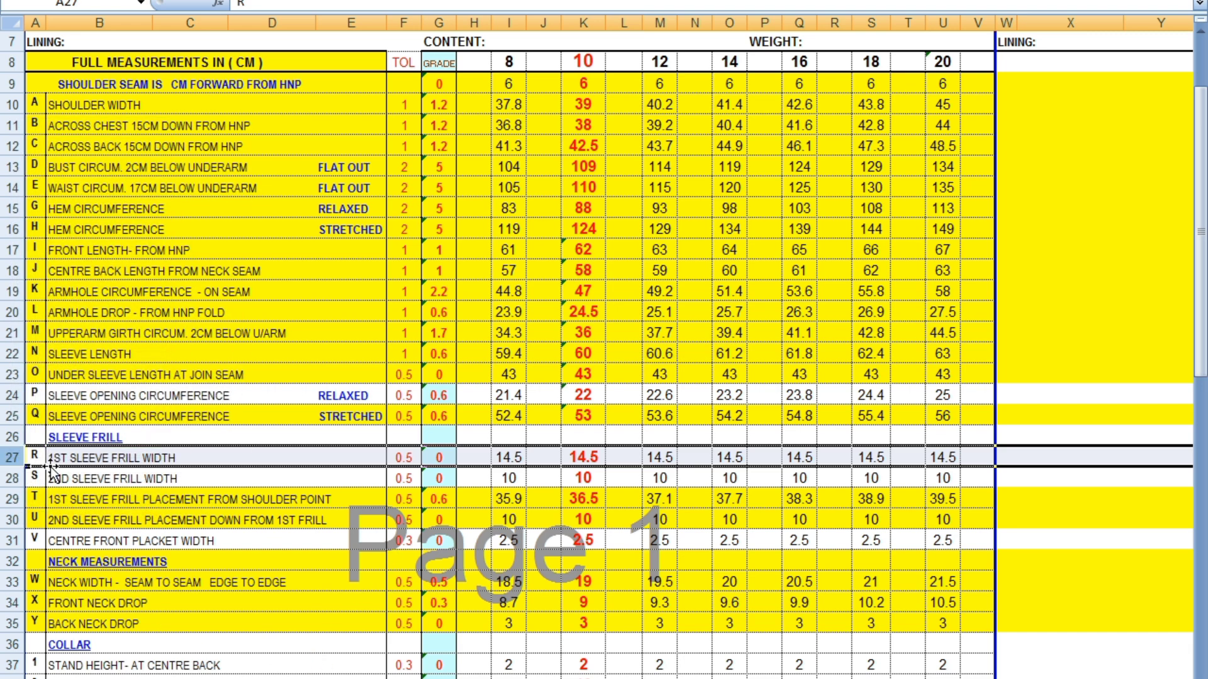
right_click(14, 395)
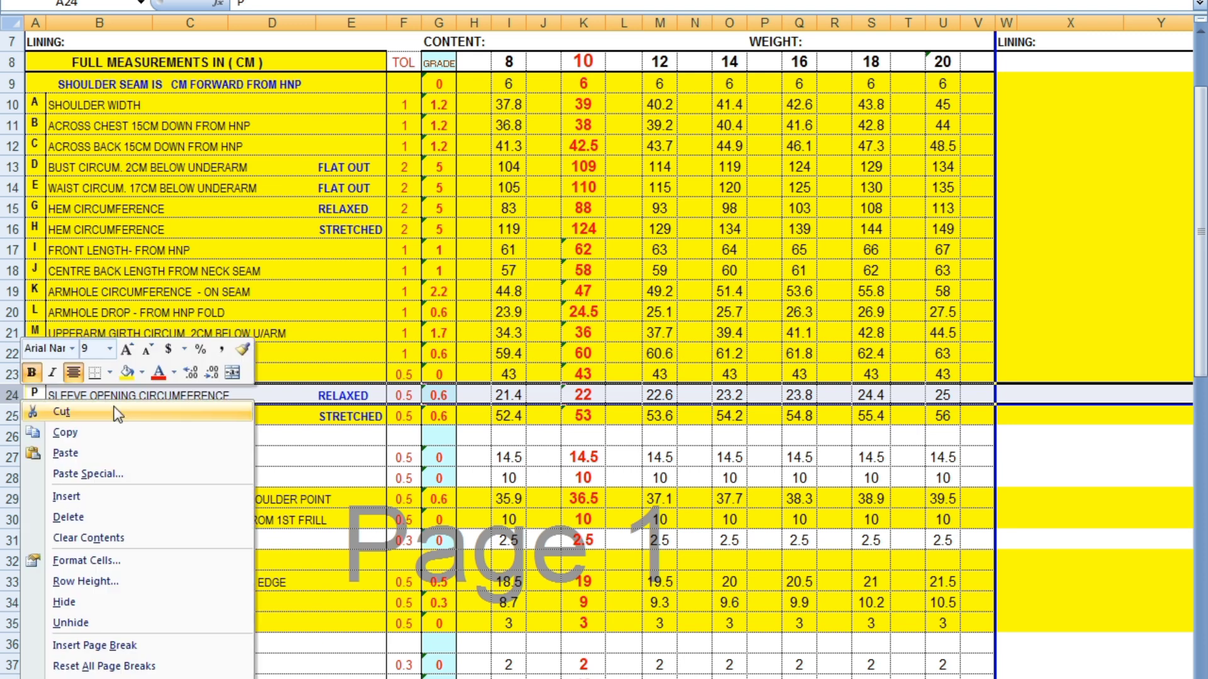
left_click(127, 372)
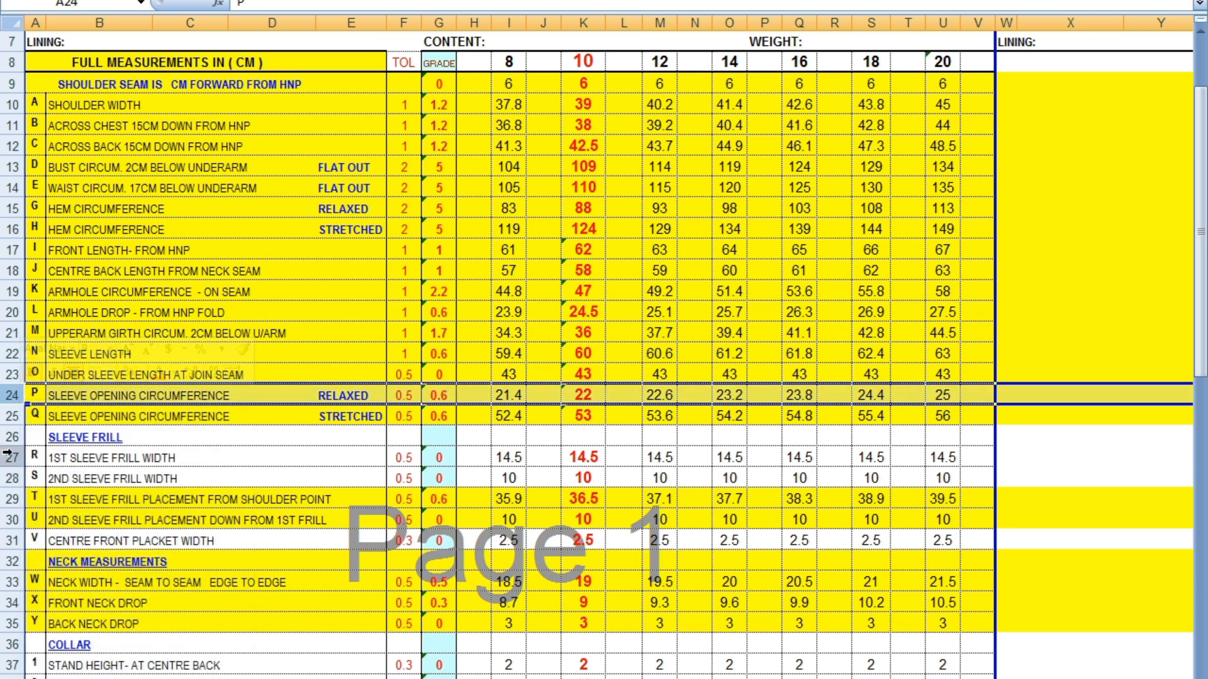
Fill the 1st and 2nd sleeve frill width rows and the centre front placket width row with yellow
left_click_drag(8, 453, 10, 479)
right_click(11, 482)
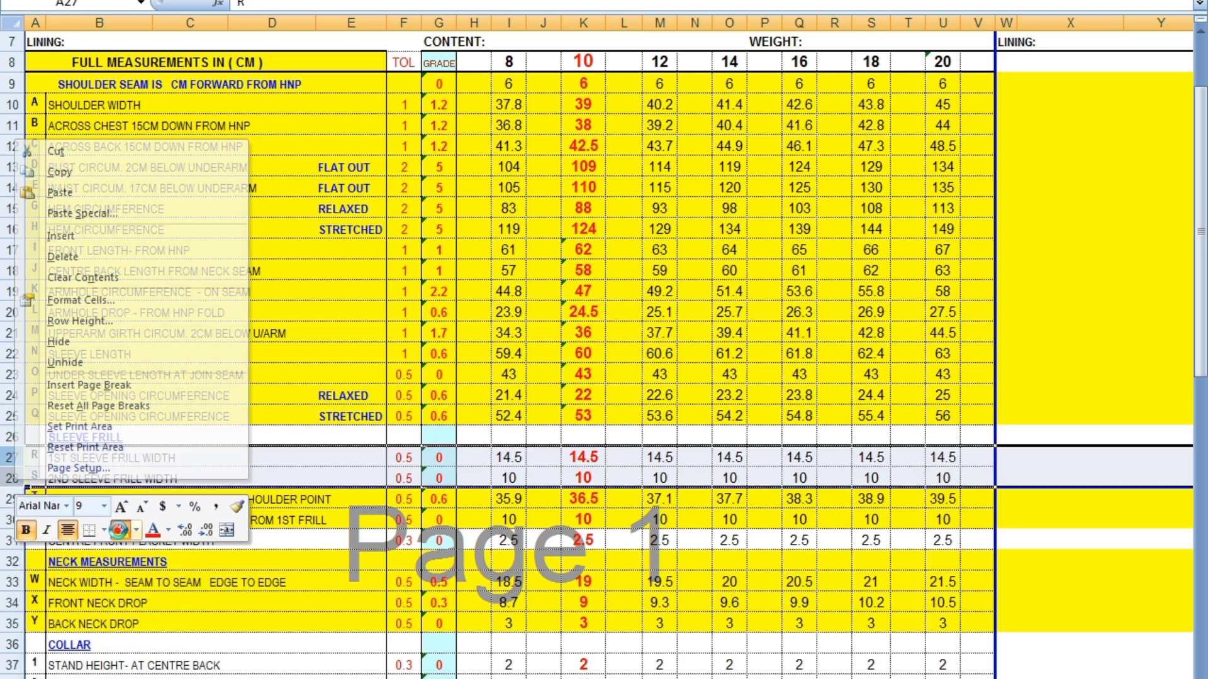
left_click(119, 531)
scroll(120, 531, "down", 2)
left_click(11, 416)
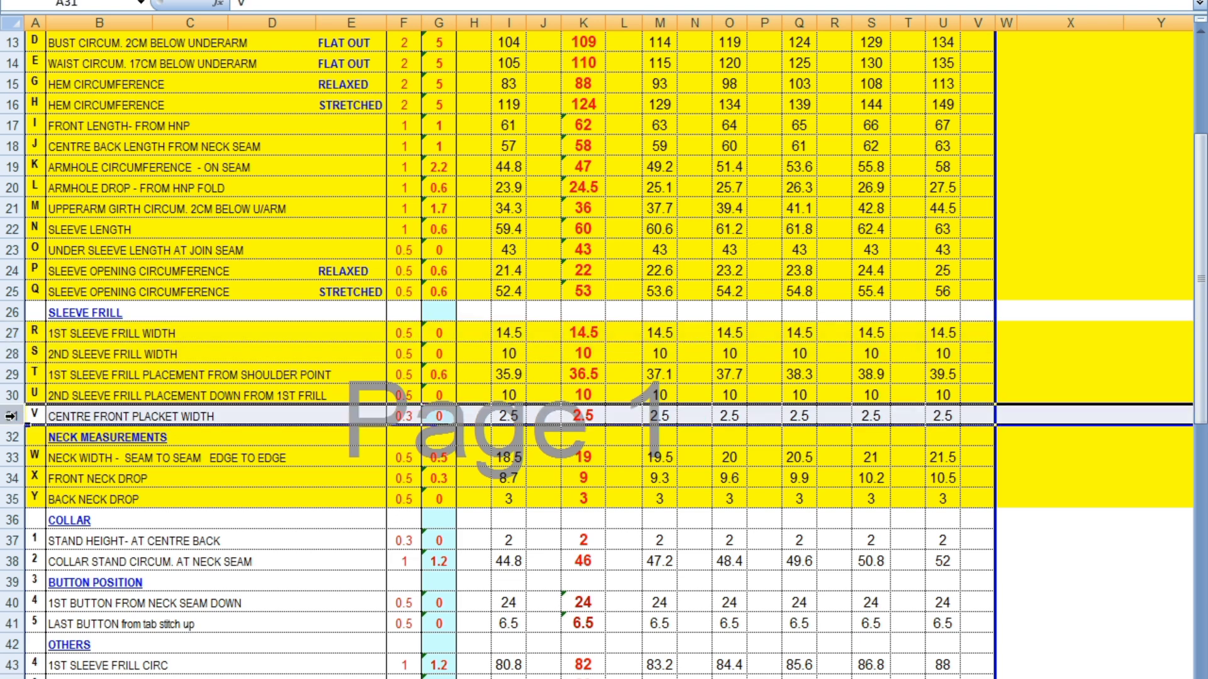
right_click(10, 415)
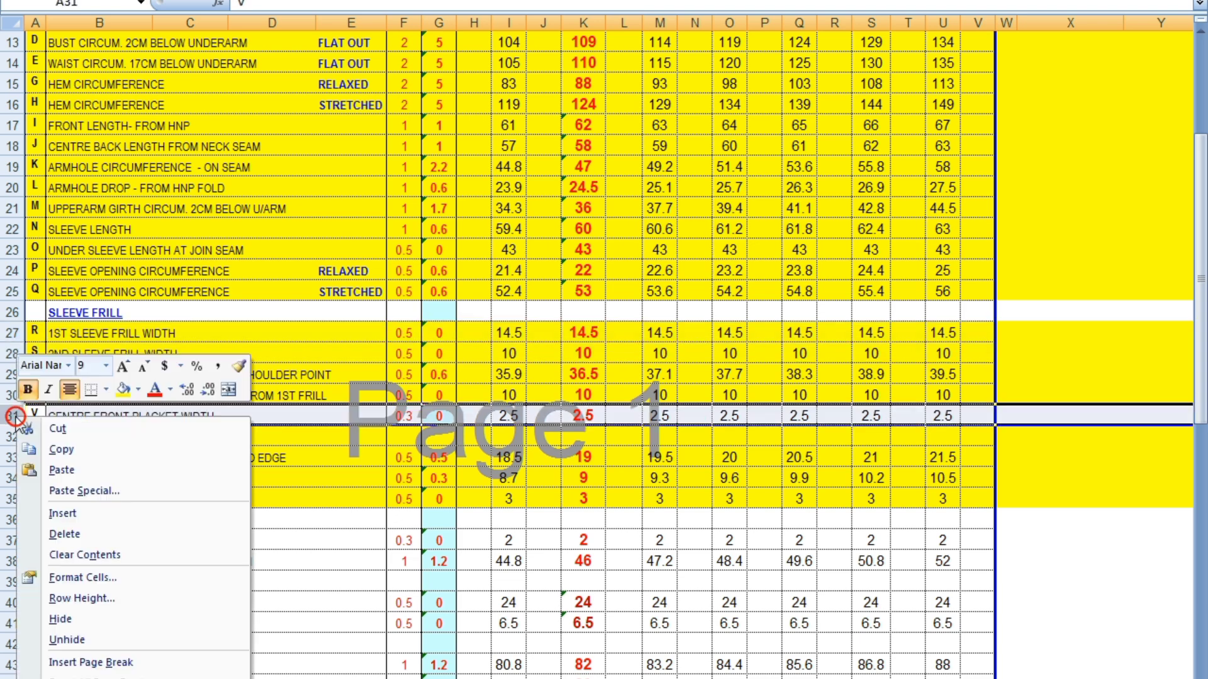
left_click(130, 395)
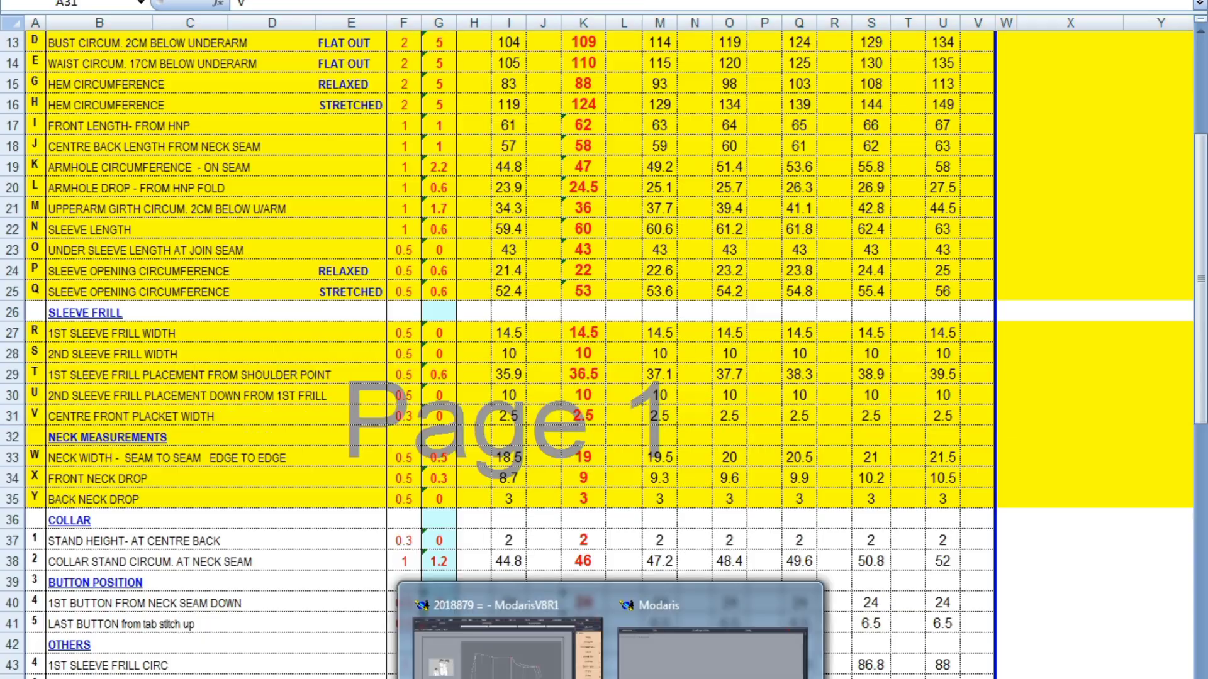
Switch back to the Modaris model and draw a parallel placket line on each side of the body pattern's centre front line
left_click(508, 632)
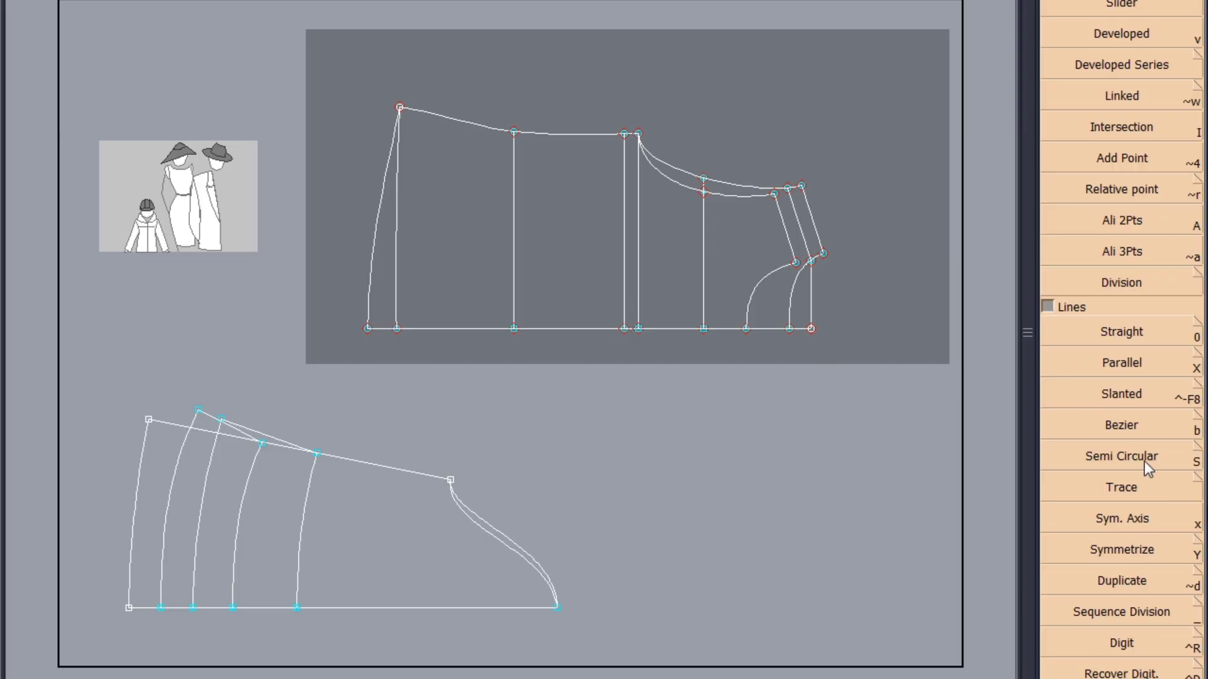
left_click(1134, 366)
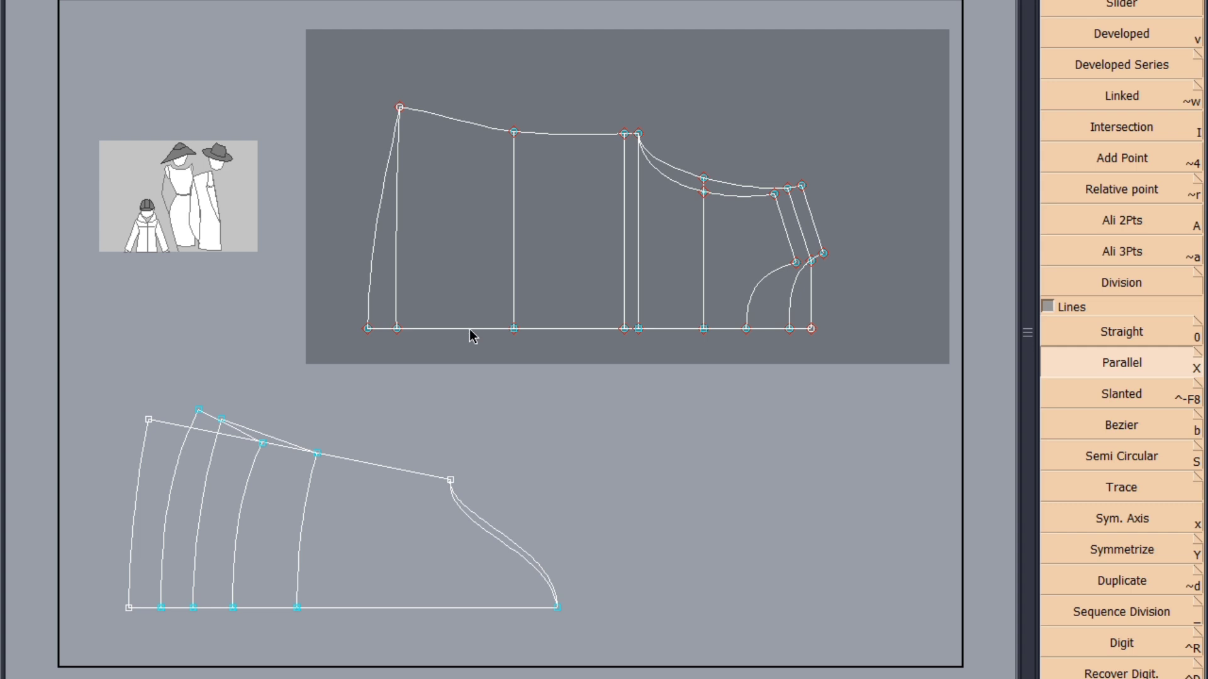
left_click(470, 328)
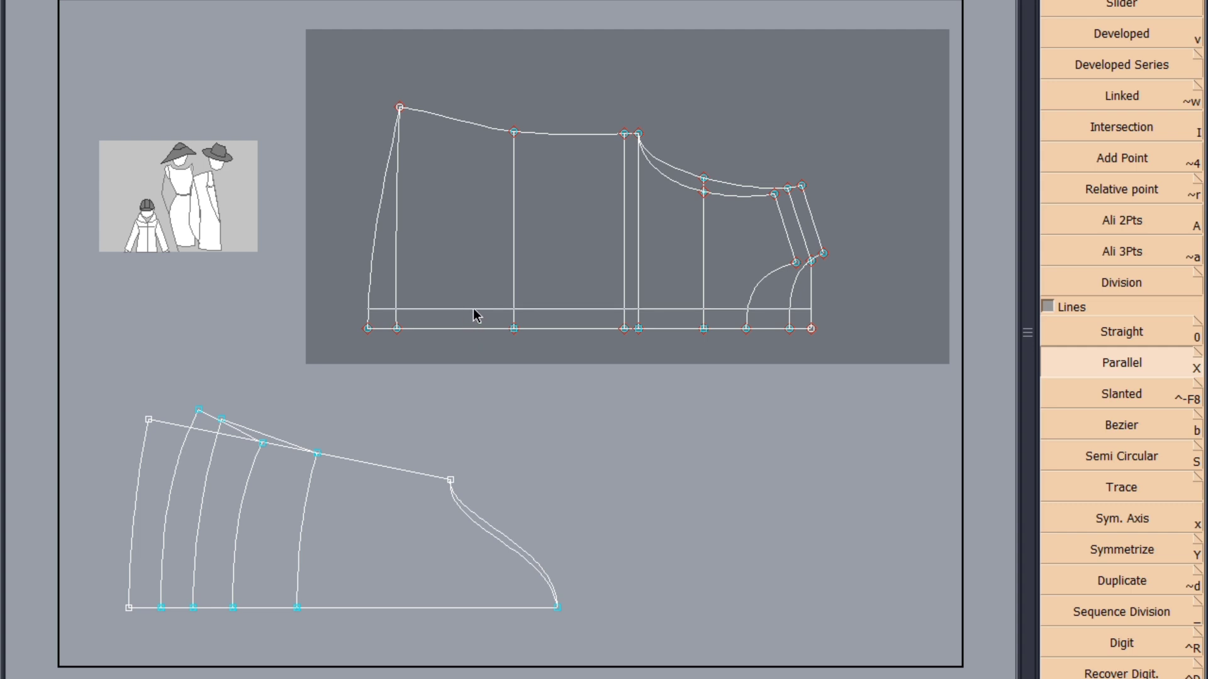
key("Return")
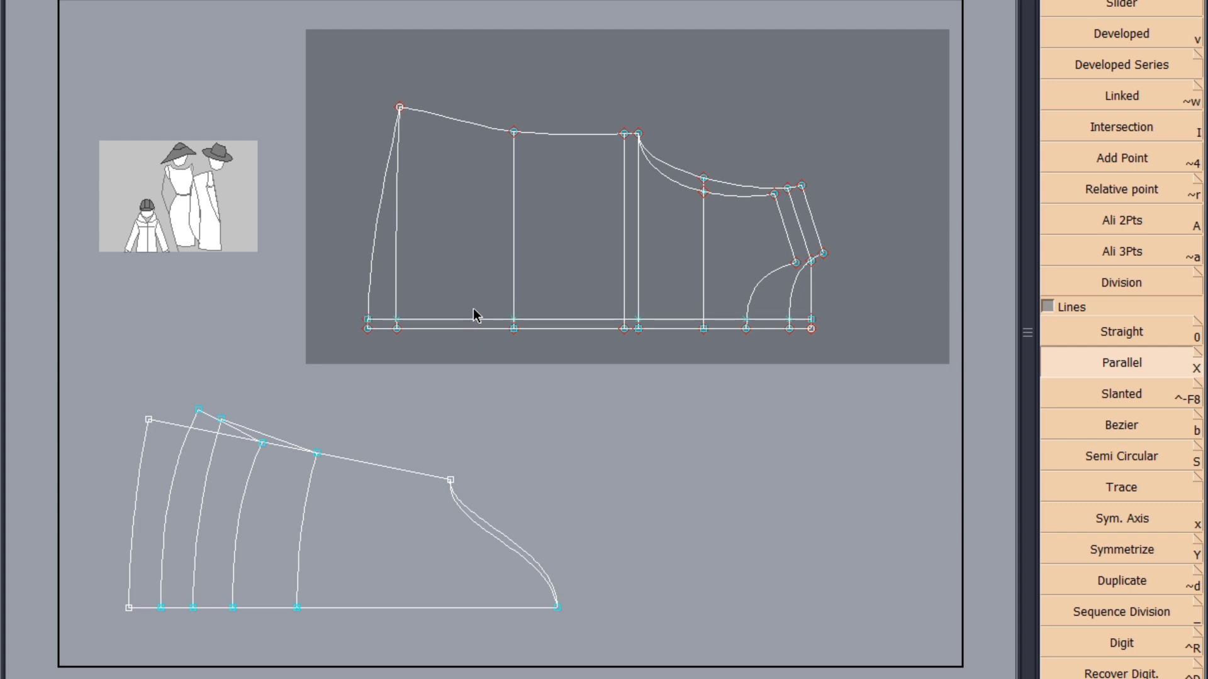
left_click(481, 331)
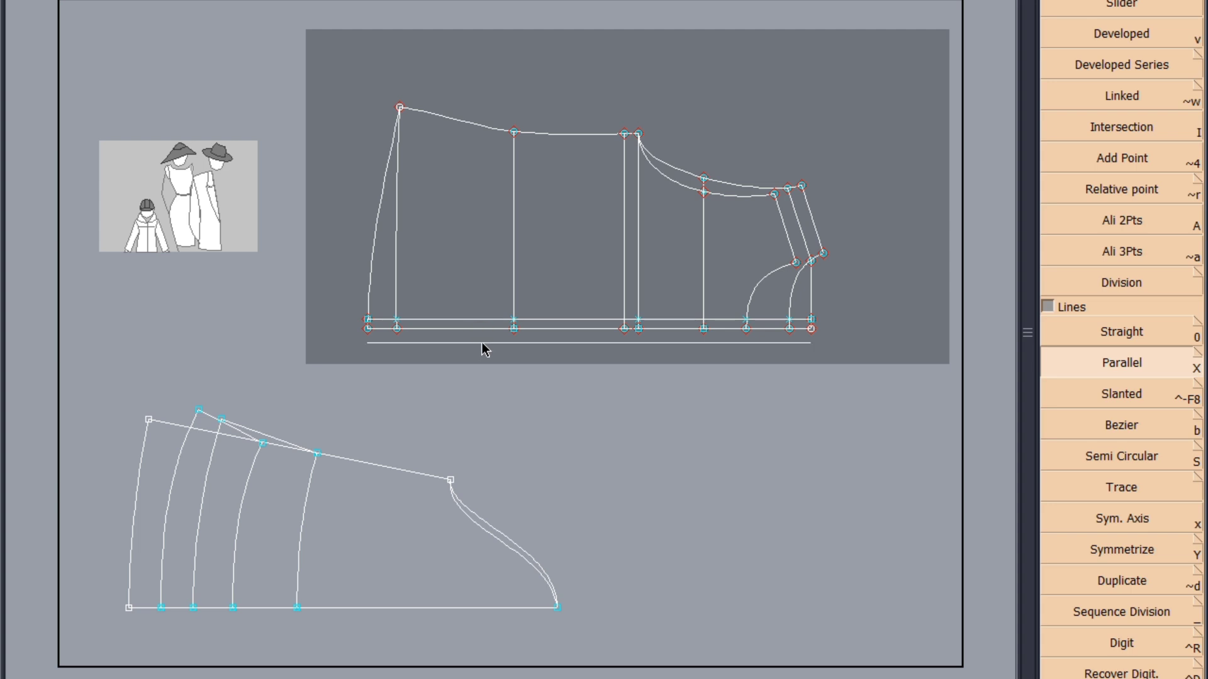
key("Return")
Extend the front neckline curve past the centre front with Len.Str.Line and attach its end to the outer placket line
scroll(790, 334, "up", 1)
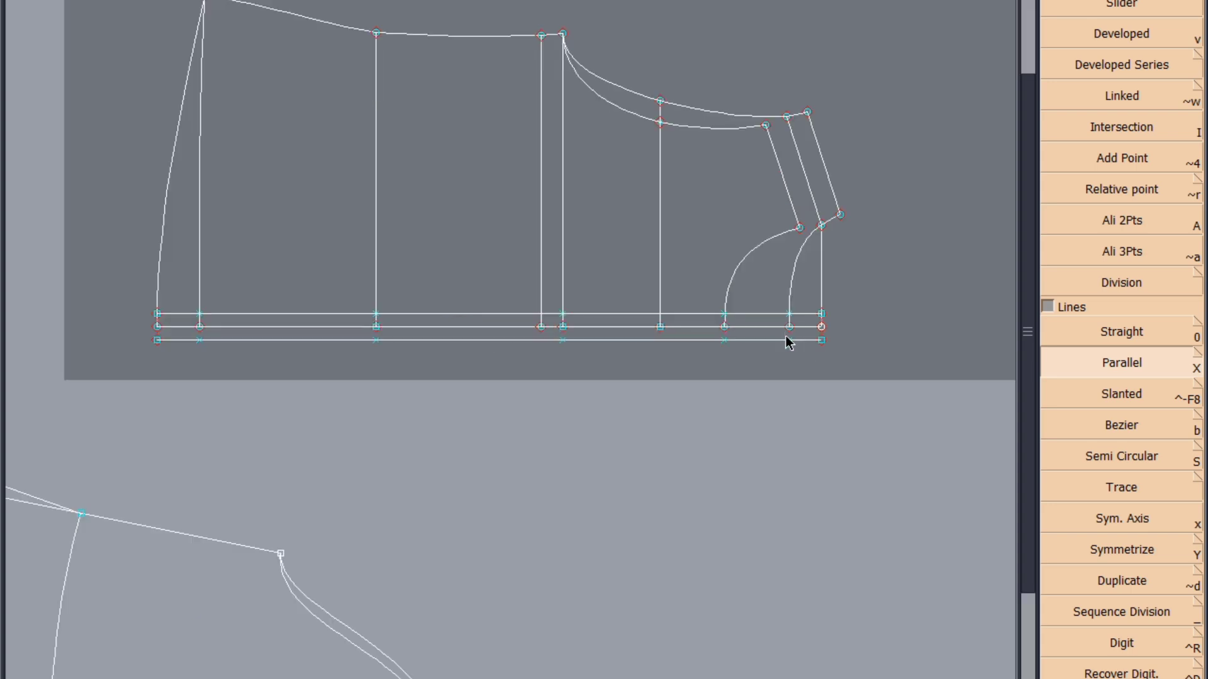
scroll(788, 340, "up", 1)
scroll(704, 322, "up", 2)
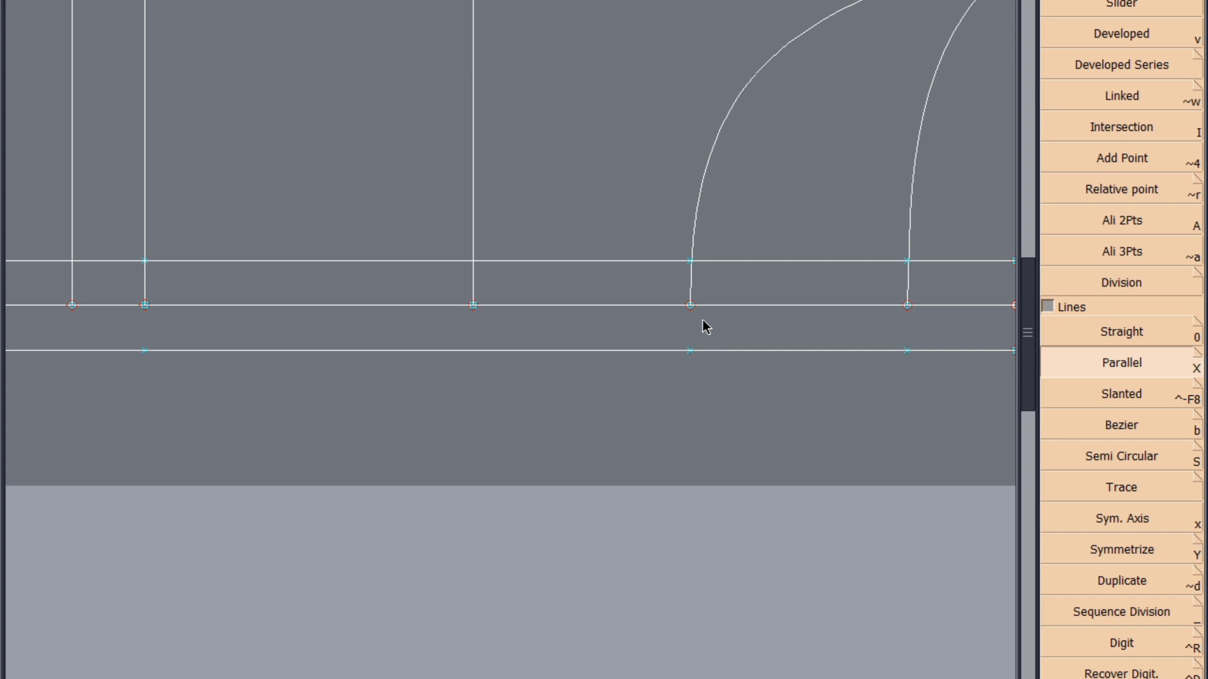
scroll(1121, 362, "down", 5)
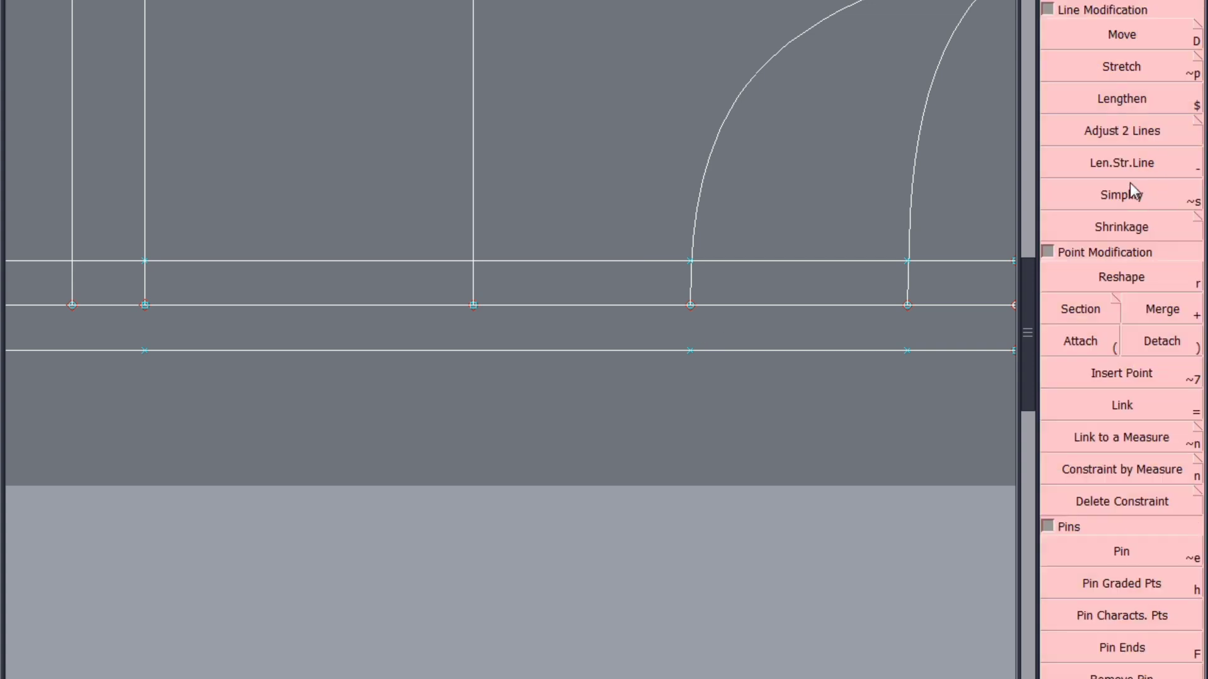
left_click(1174, 167)
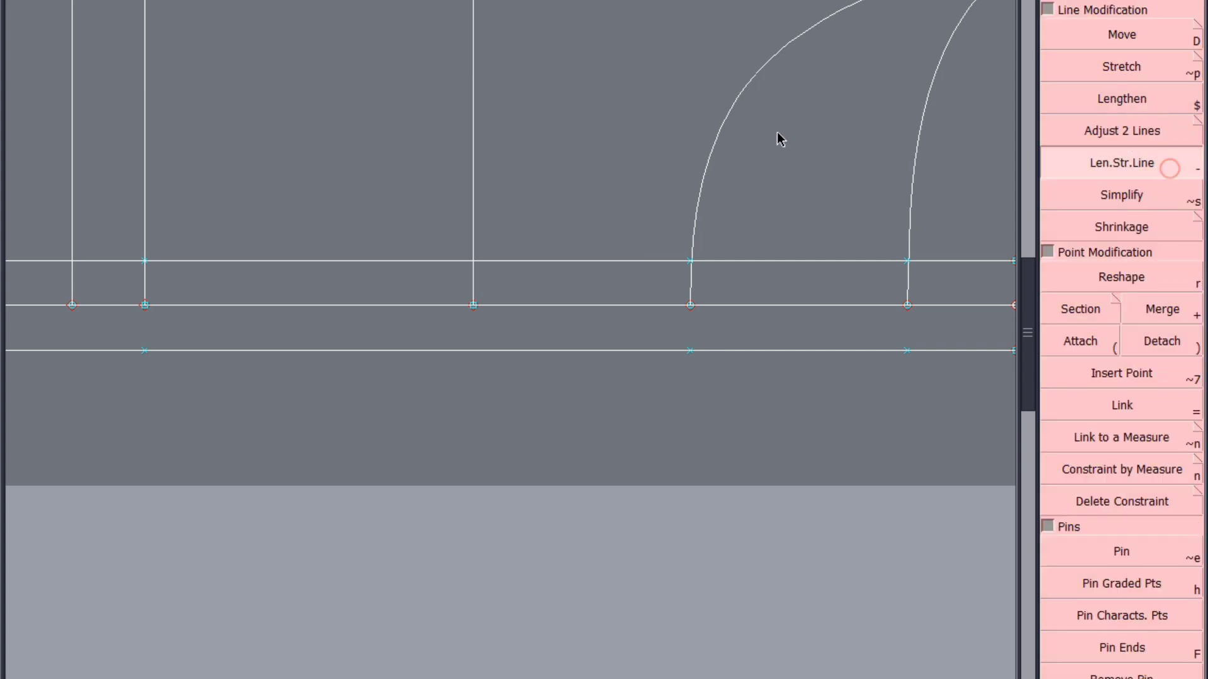
left_click(689, 287)
left_click(1082, 345)
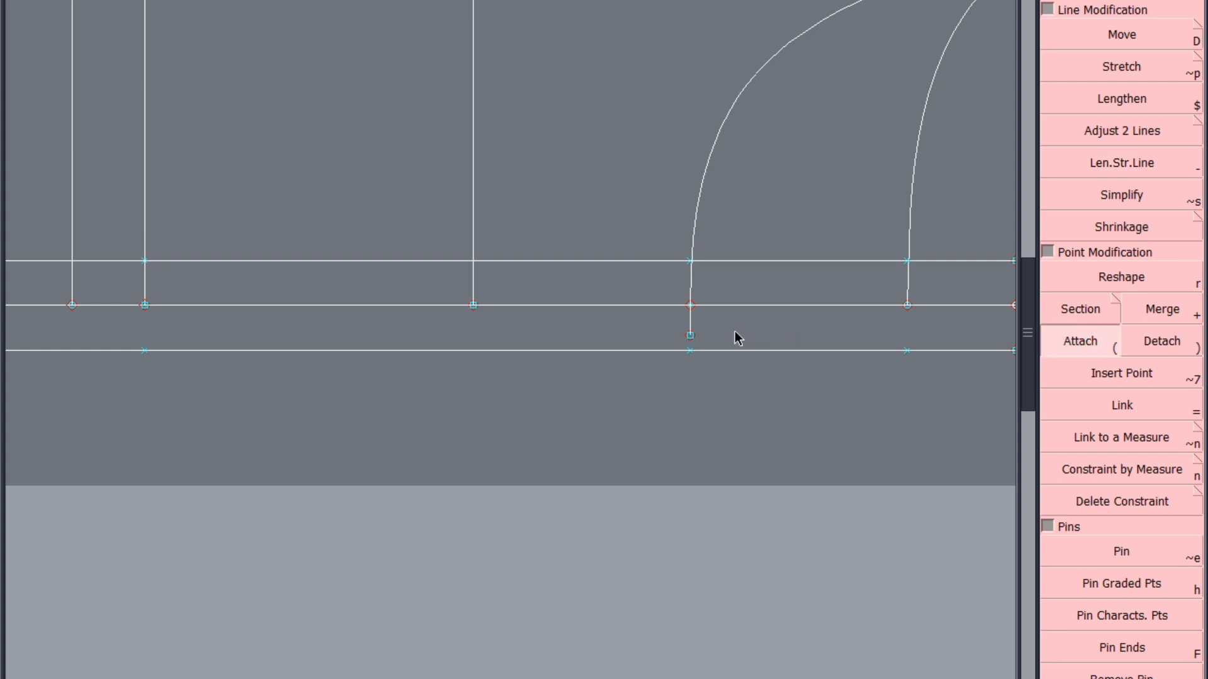
left_click(690, 339)
left_click(691, 353)
Extend the hem curve past the centre front with Len.Str.Line and attach its end to the outer placket line's end
scroll(752, 312, "down", 2)
scroll(287, 312, "up", 2)
scroll(225, 309, "up", 2)
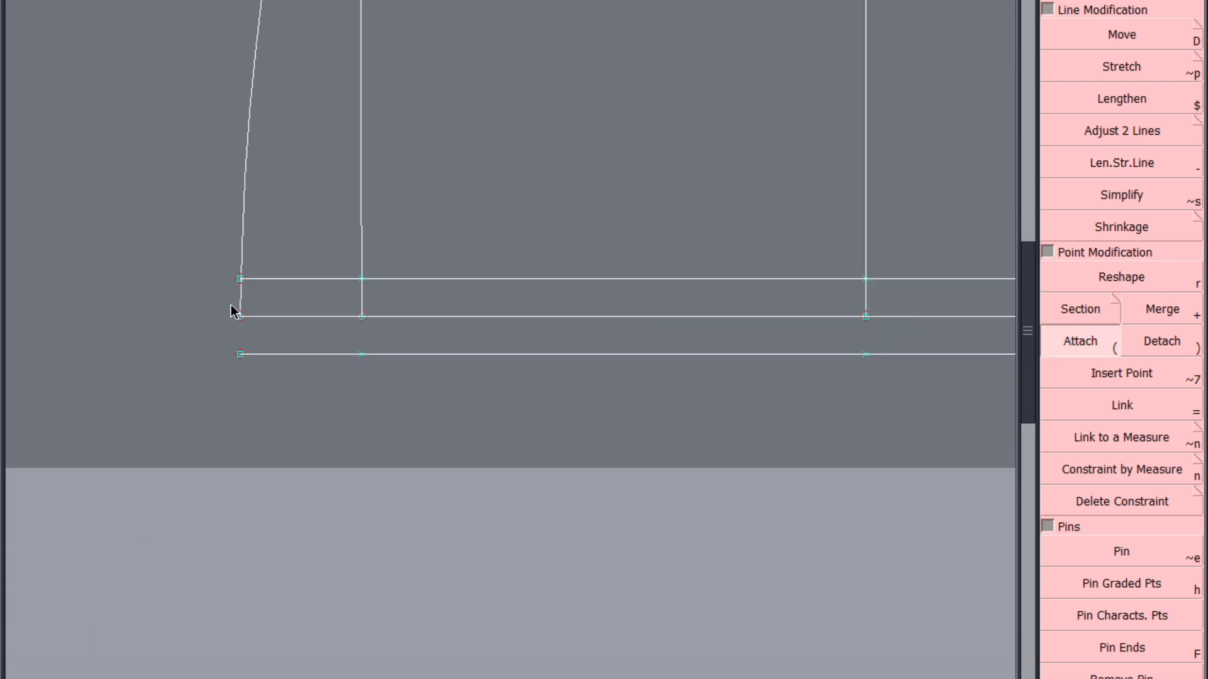
left_click(237, 299)
left_click(1149, 168)
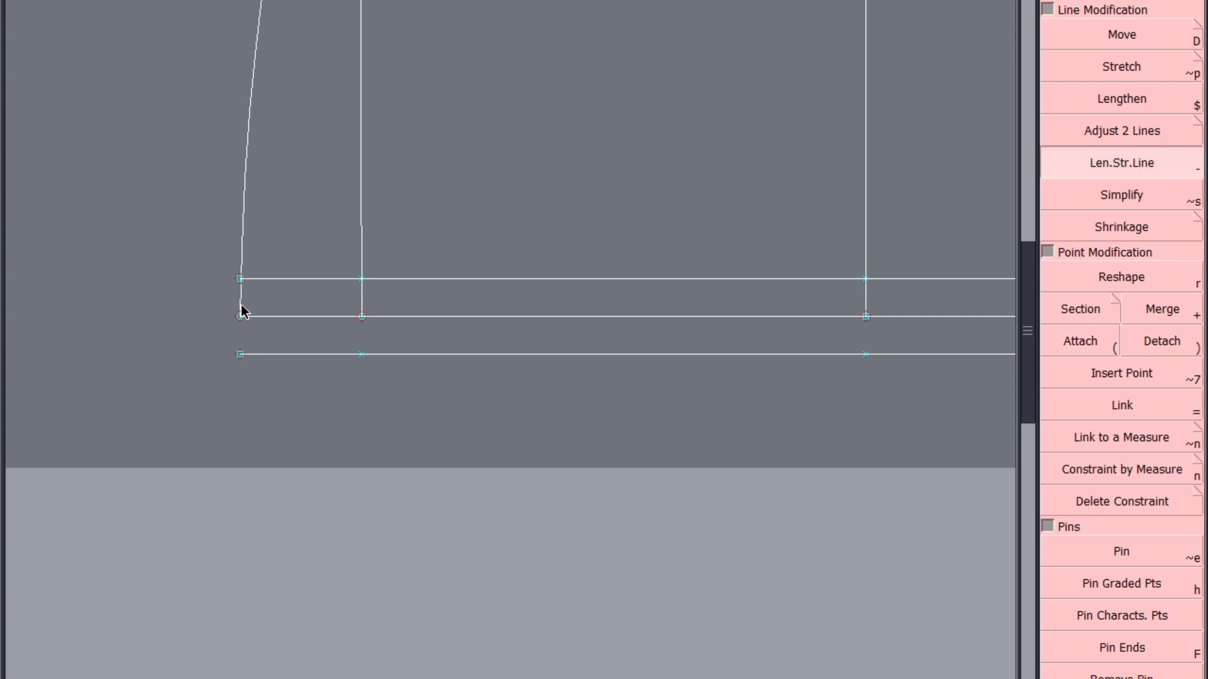
left_click(241, 335)
left_click(1080, 343)
left_click(240, 350)
left_click(240, 351)
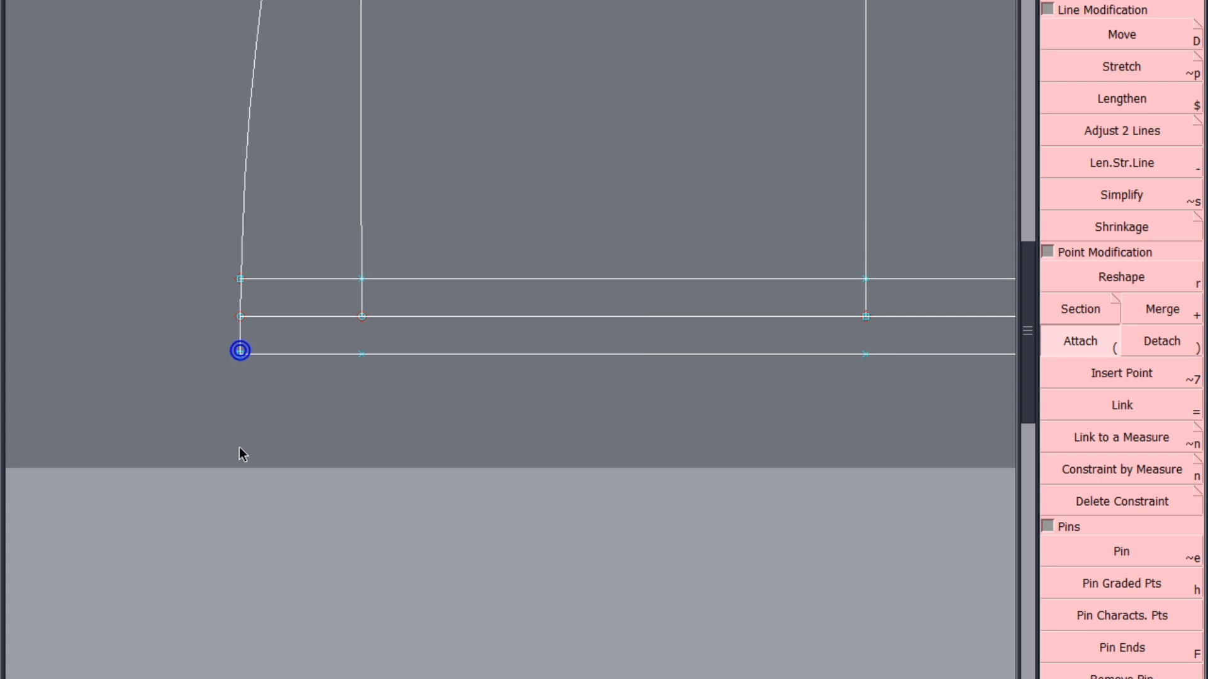
Trim both placket lines back to the front neckline curve by removing their surplus end points, and save the model
scroll(194, 395, "down", 2)
scroll(683, 408, "up", 2)
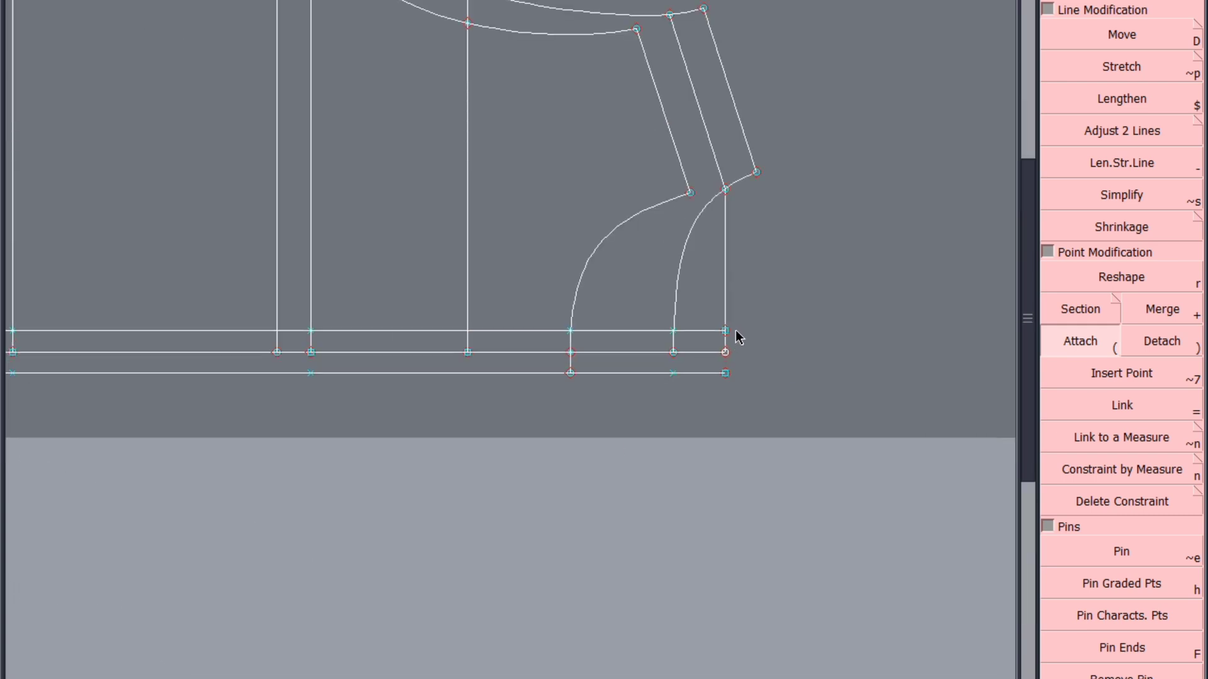
key("s")
left_click(726, 331)
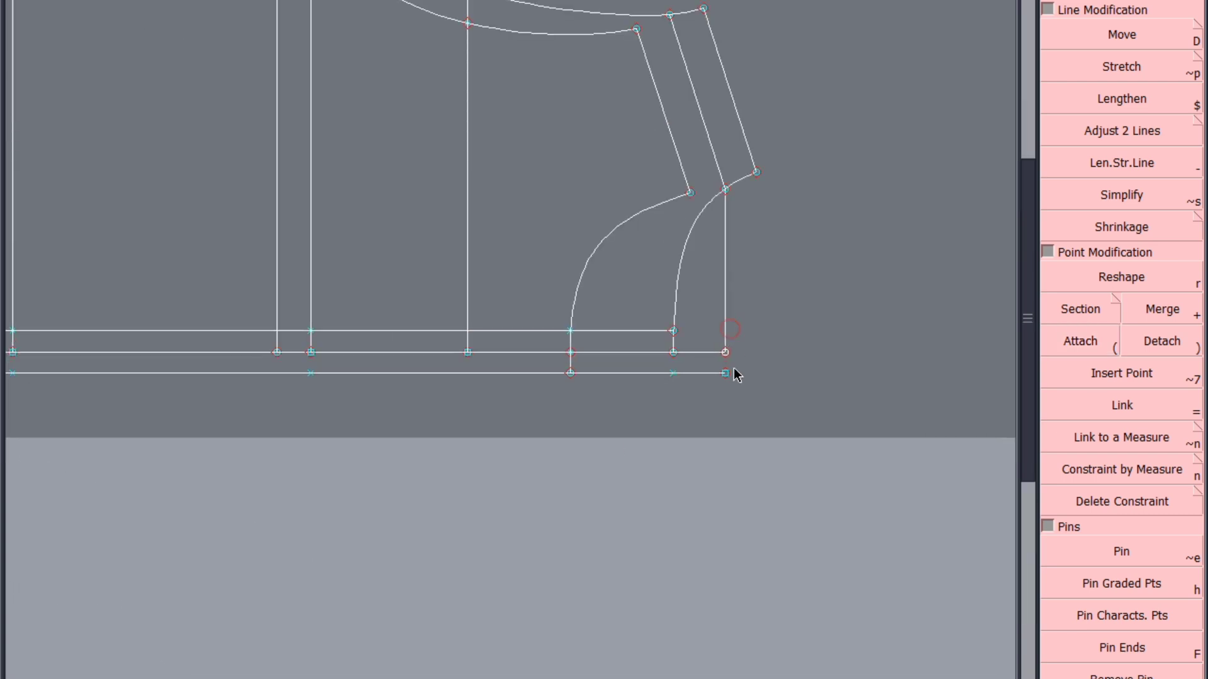
left_click(726, 375)
left_click(674, 375)
left_click(673, 331)
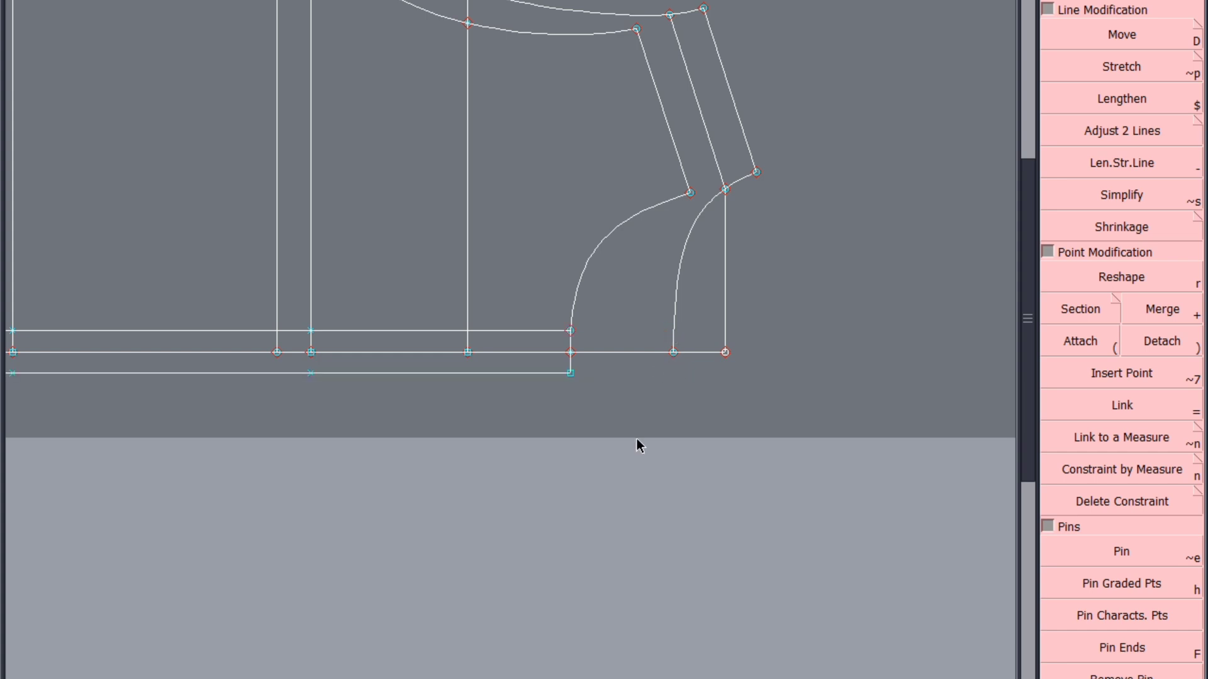
key("ctrl+s")
Return to the Excel measurement chart and review the collar, button position and sleeve frill circumference rows
left_click(500, 441)
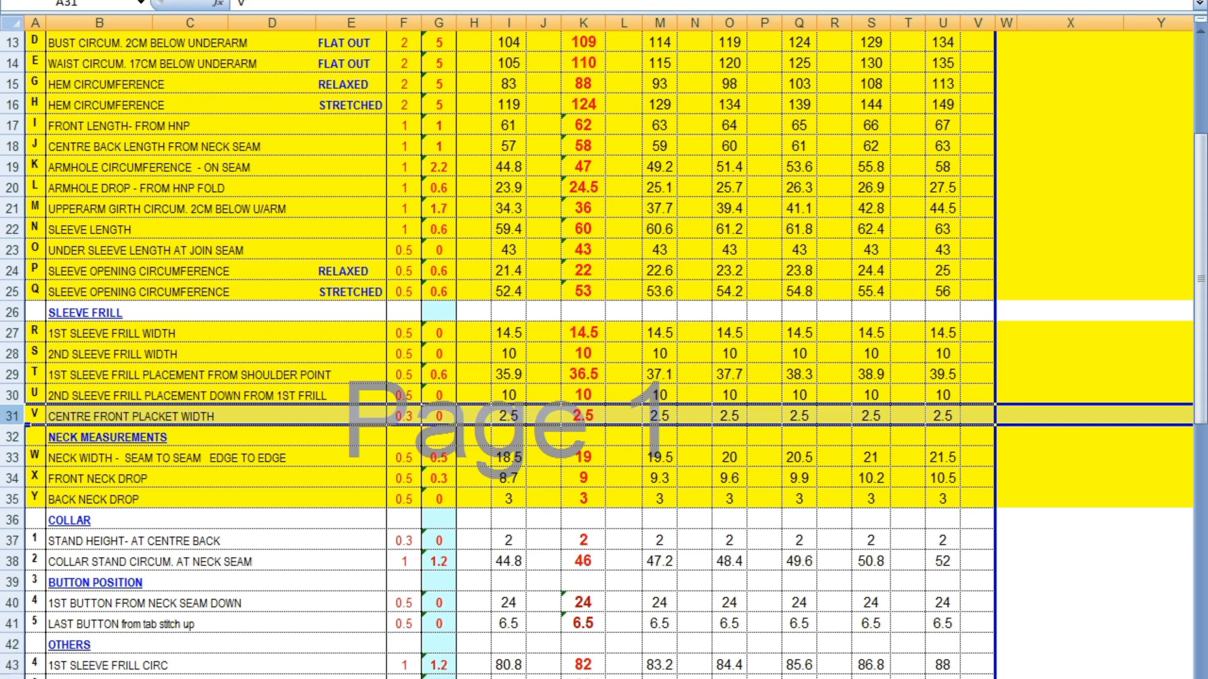
scroll(284, 598, "down", 1)
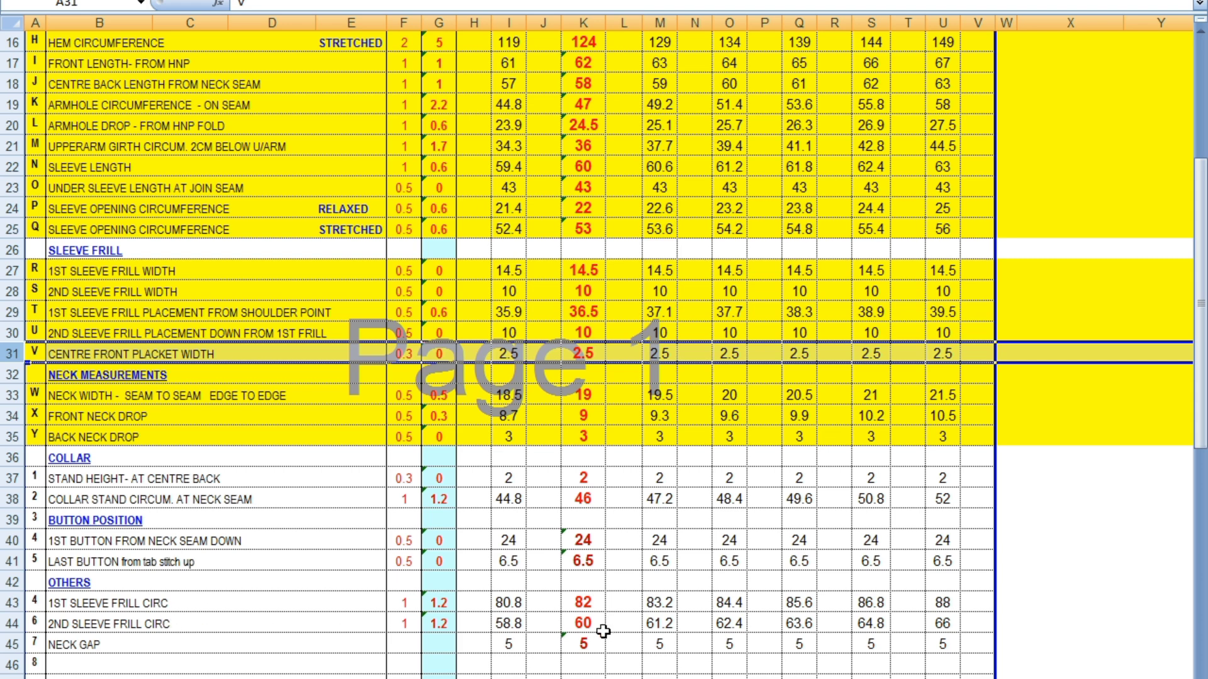
mouse_move(668, 678)
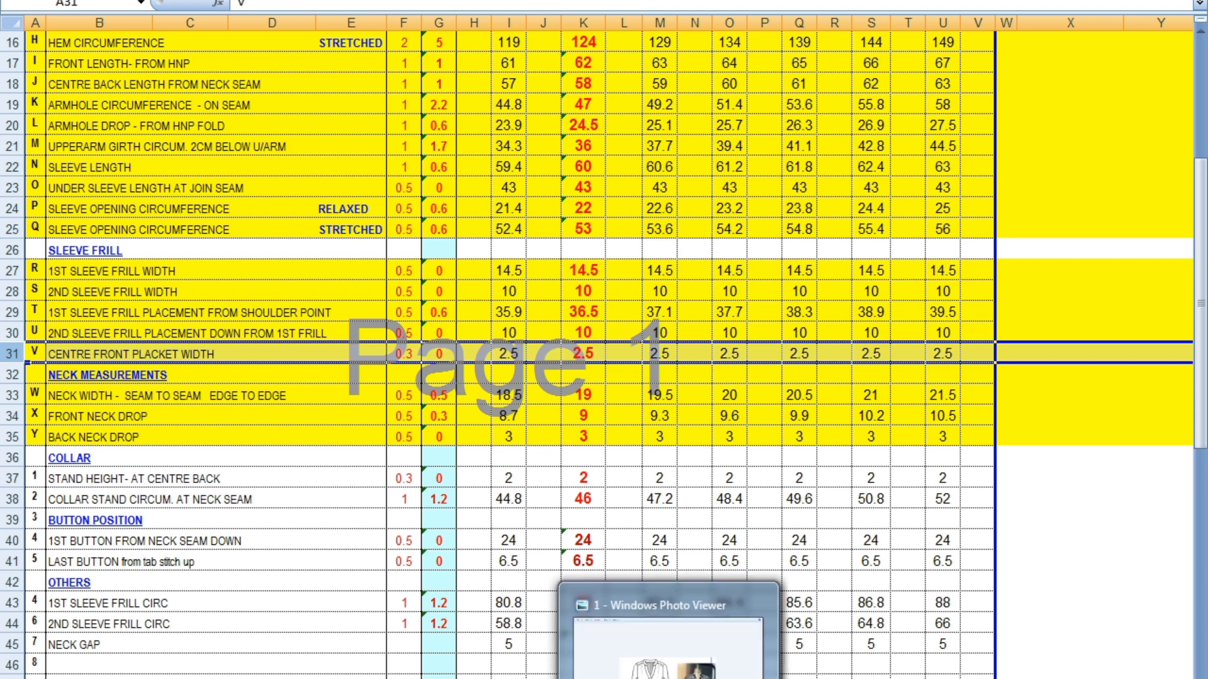
mouse_move(610, 678)
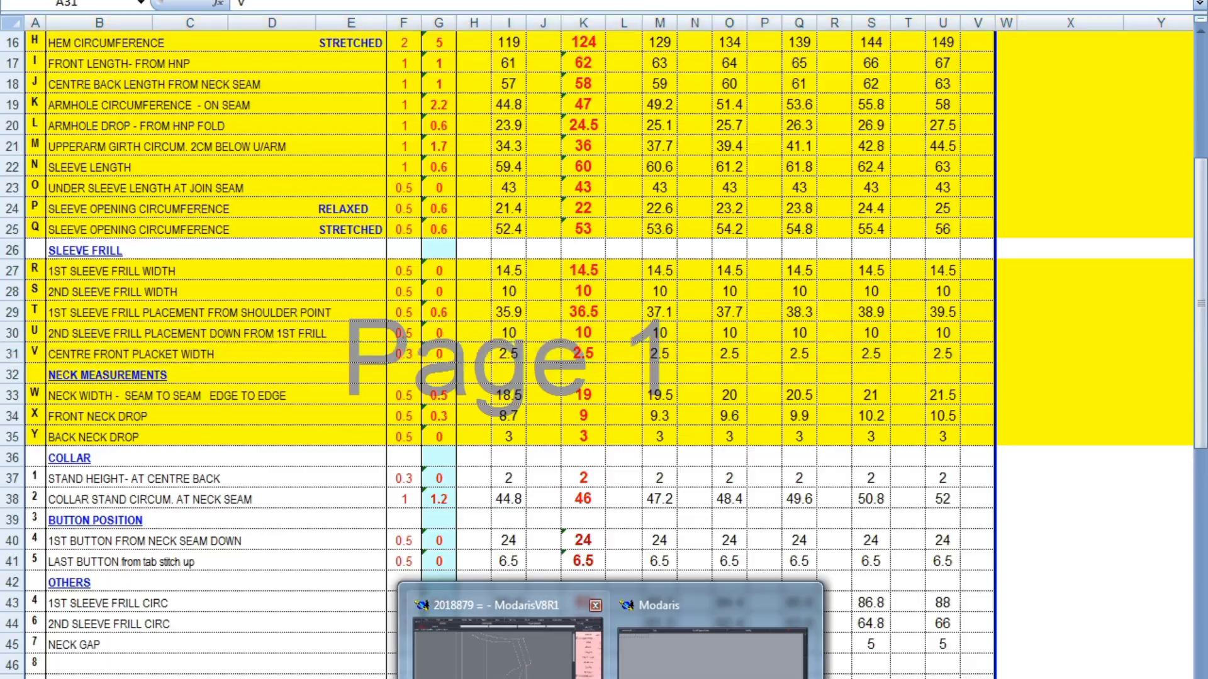
Inspect the frill lines on the Modaris sleeve pattern and open the blouse reference picture in Windows Photo Viewer
left_click(507, 648)
scroll(803, 518, "down", 2)
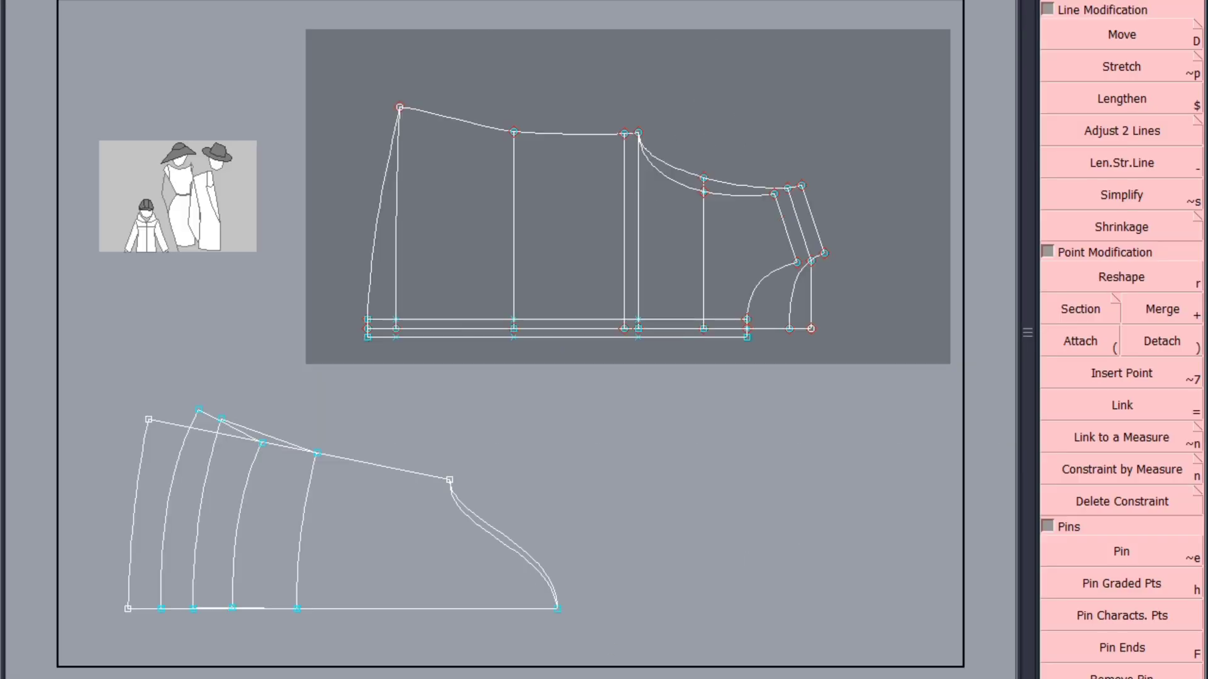
scroll(129, 560, "up", 1)
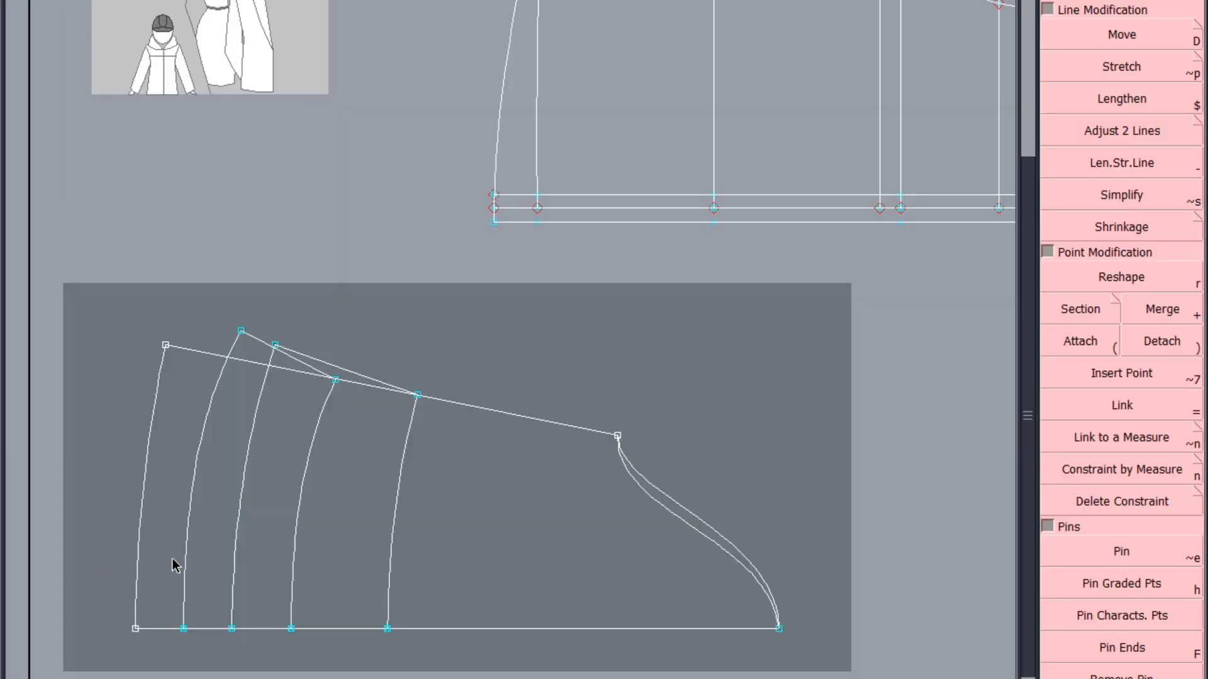
left_click(251, 425)
left_click(238, 677)
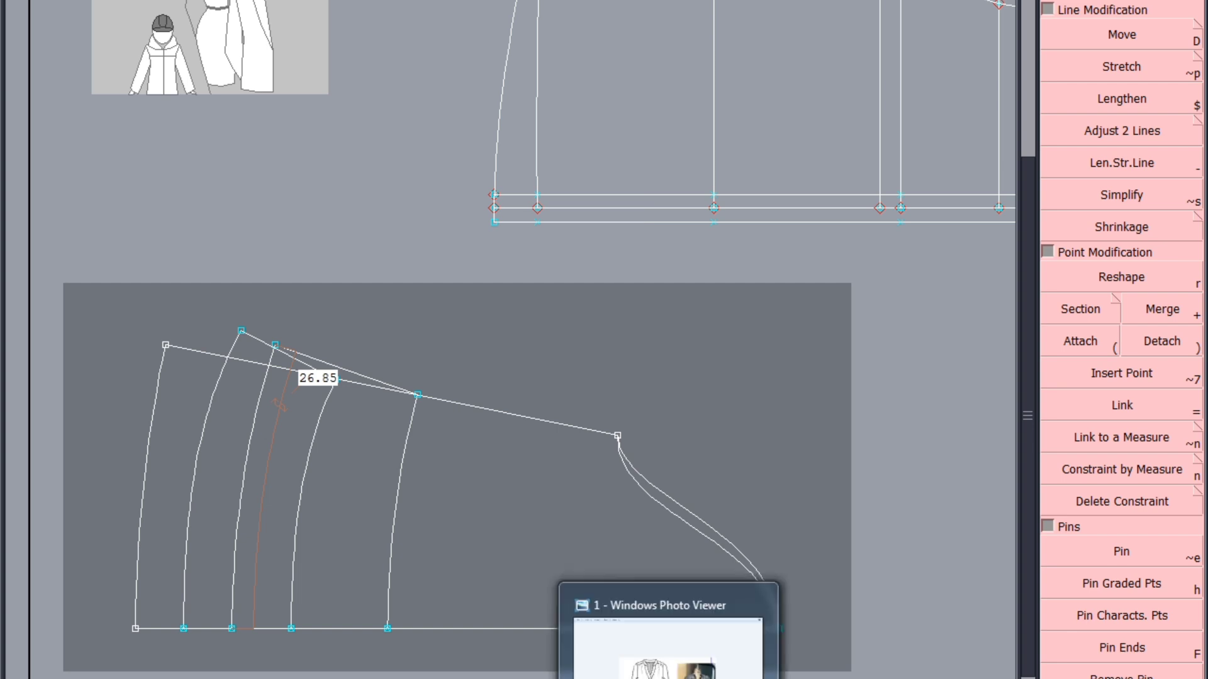
left_click(668, 678)
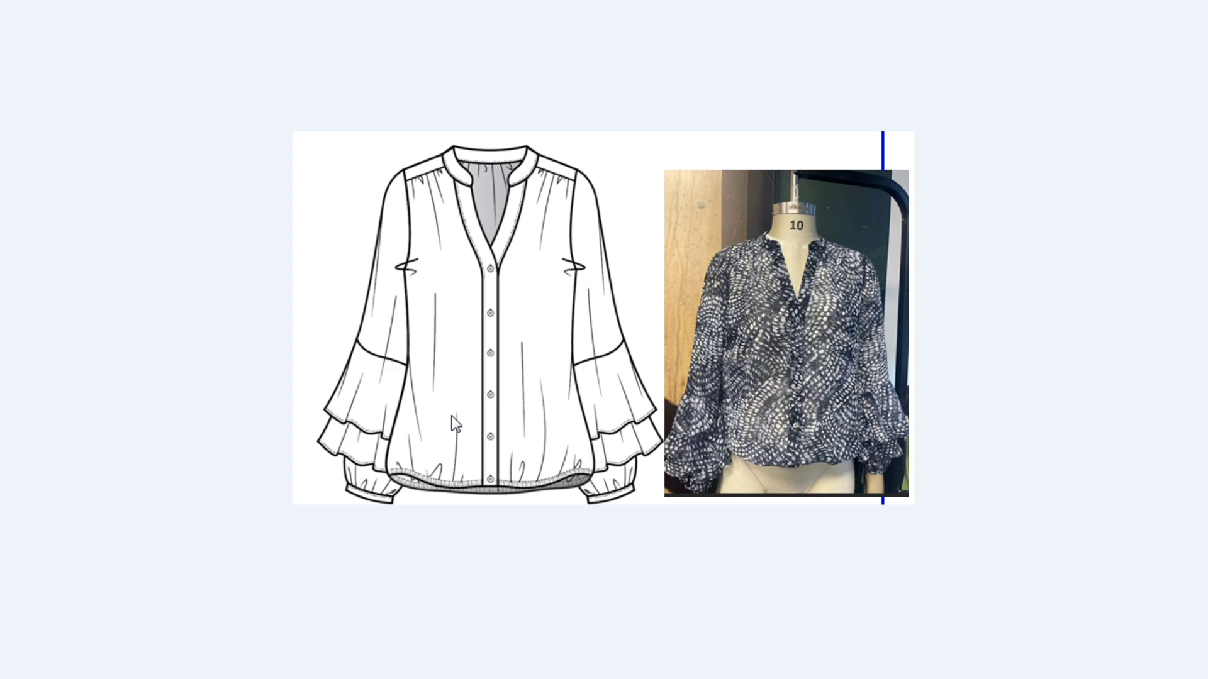
Close the blouse reference picture and place a duplicate of the sleeve pattern sheet in Modaris
left_click(1042, 1)
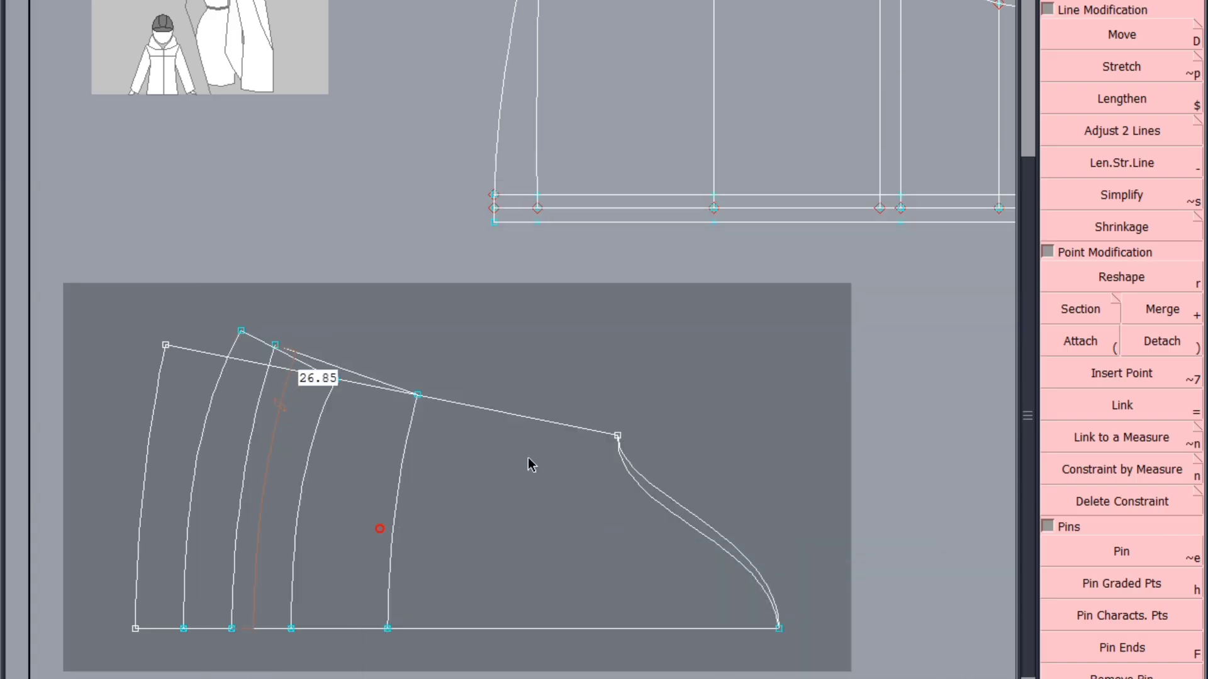
key("Home")
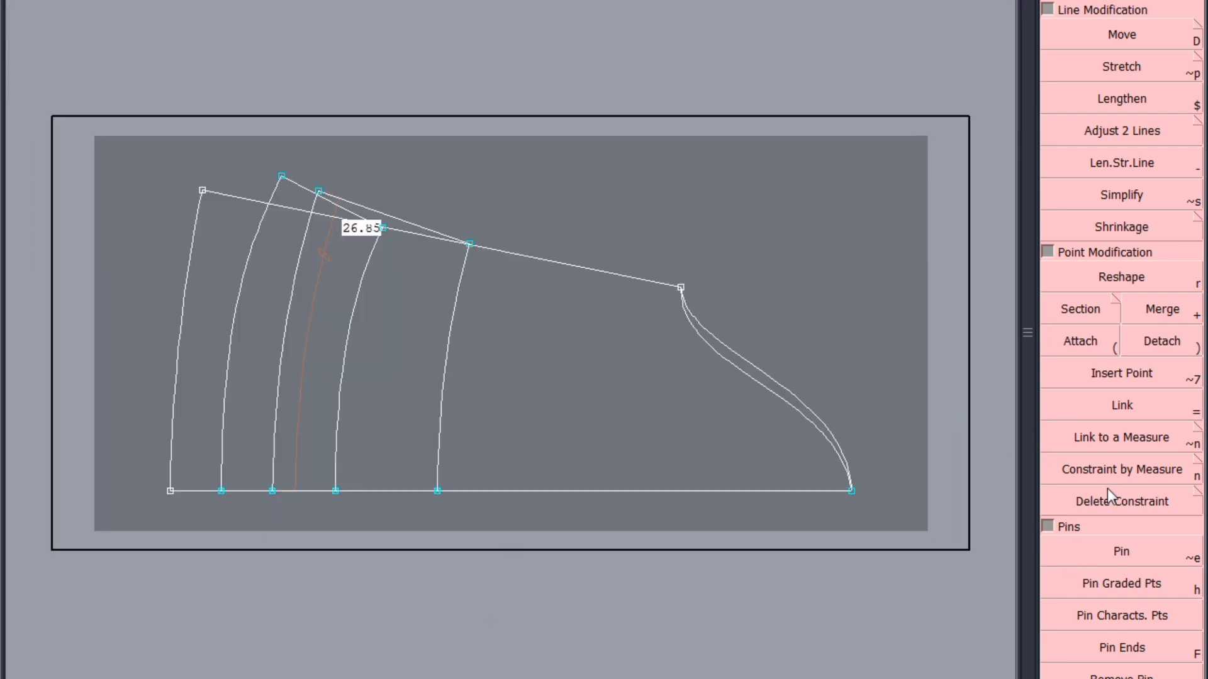
left_click(331, 379)
left_click(639, 172)
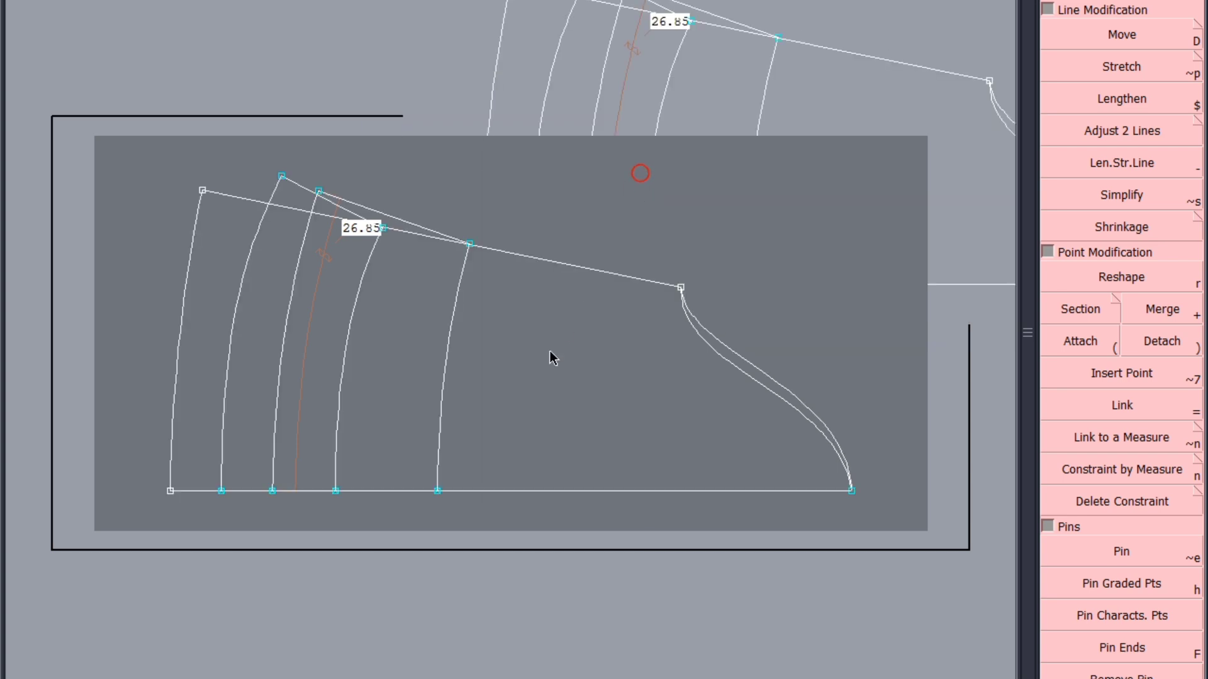
Delete the underarm line, both sleeve head curves and the base line from one of the two sleeve sheets
left_click(580, 270)
left_click(716, 350)
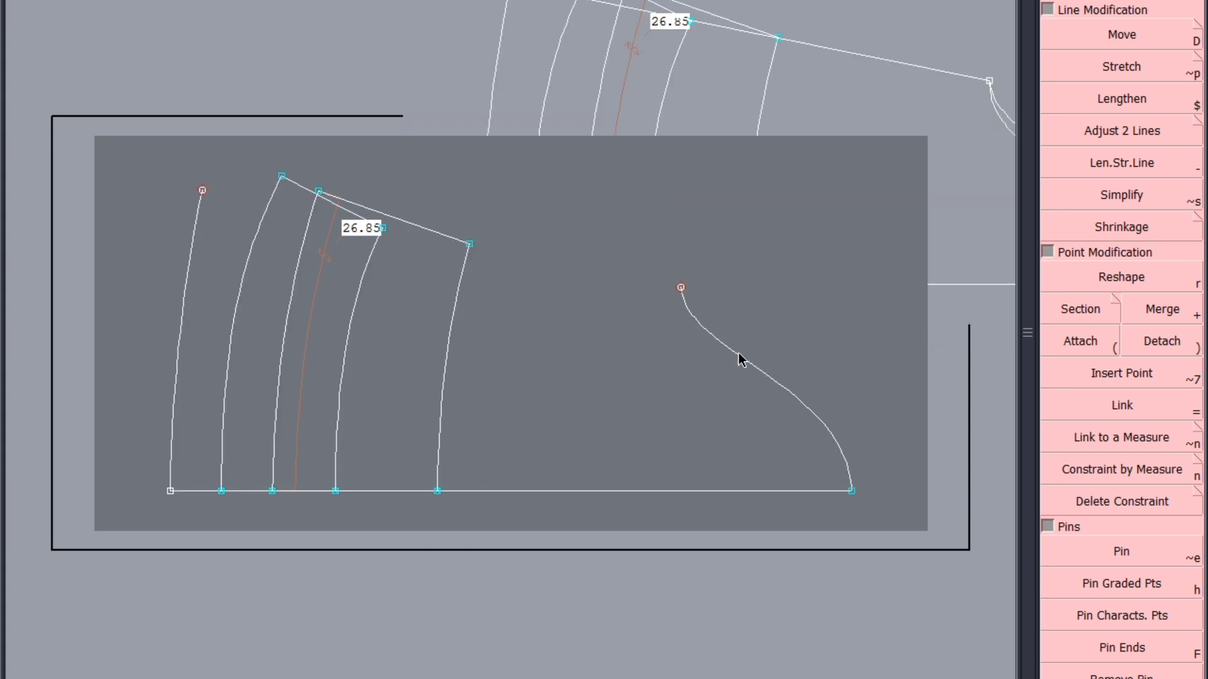
left_click(740, 355)
left_click(620, 491)
left_click(583, 491)
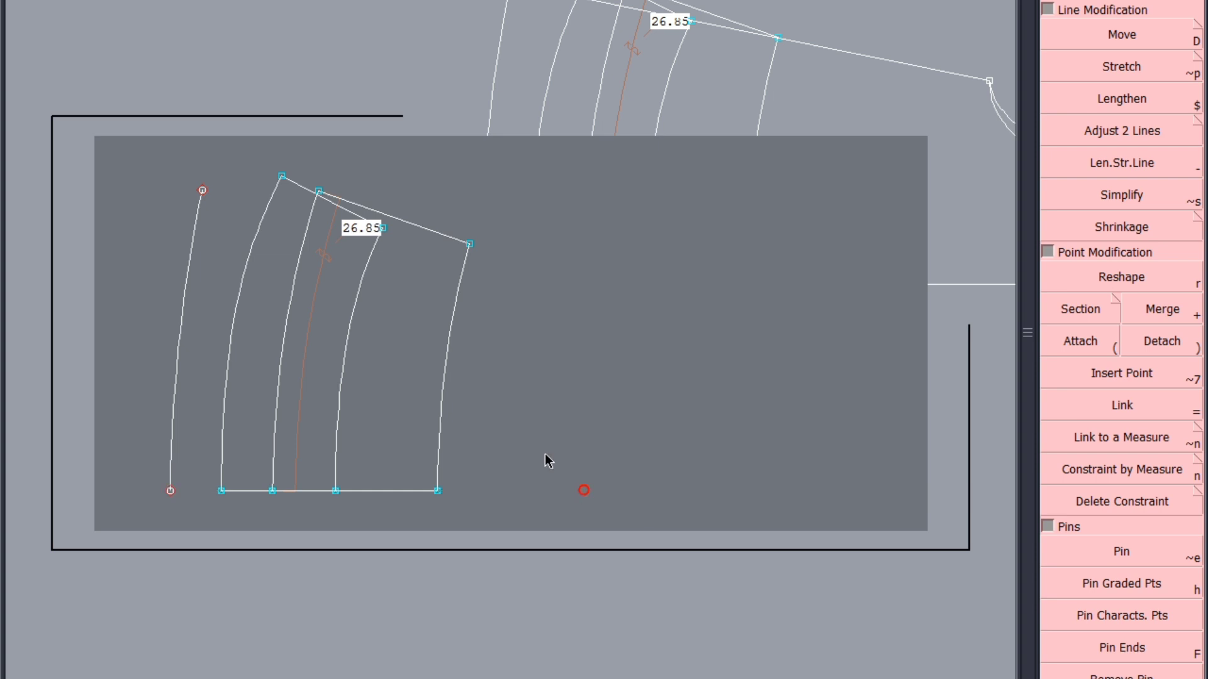
Delete the second frill's lines, the cuff line and the length measurement on that sheet, keeping only the first sleeve frill outline
left_click(350, 332)
left_click(237, 281)
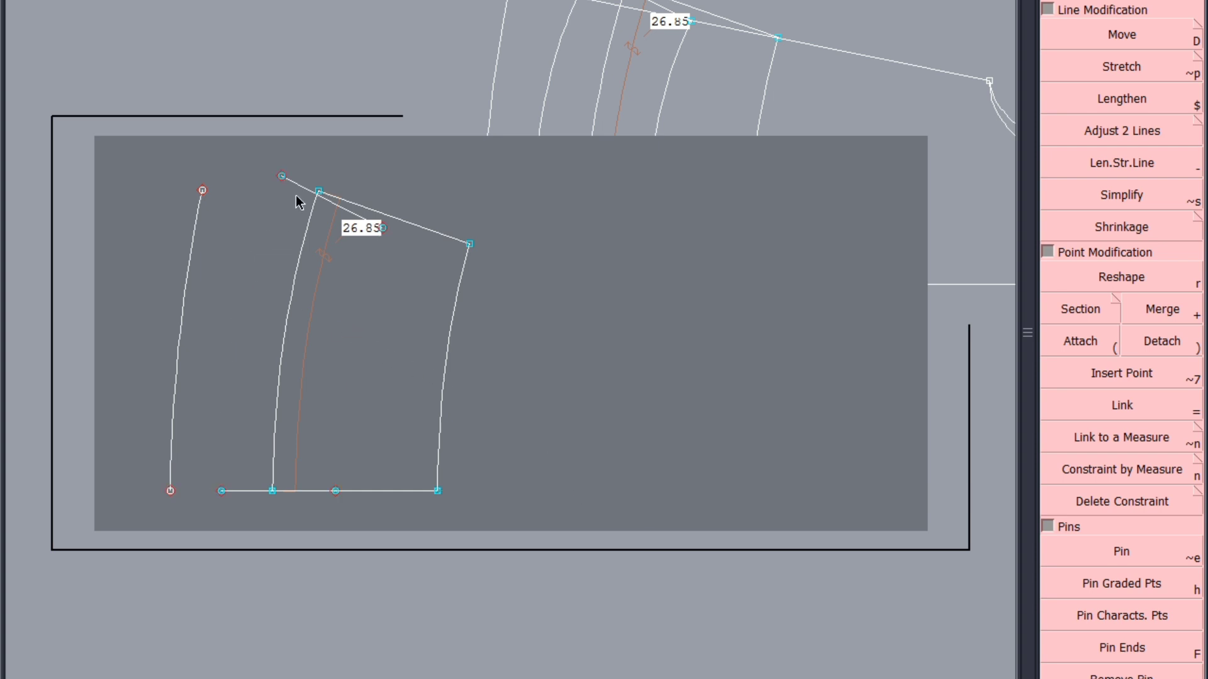
left_click(296, 184)
left_click(234, 491)
left_click(174, 398)
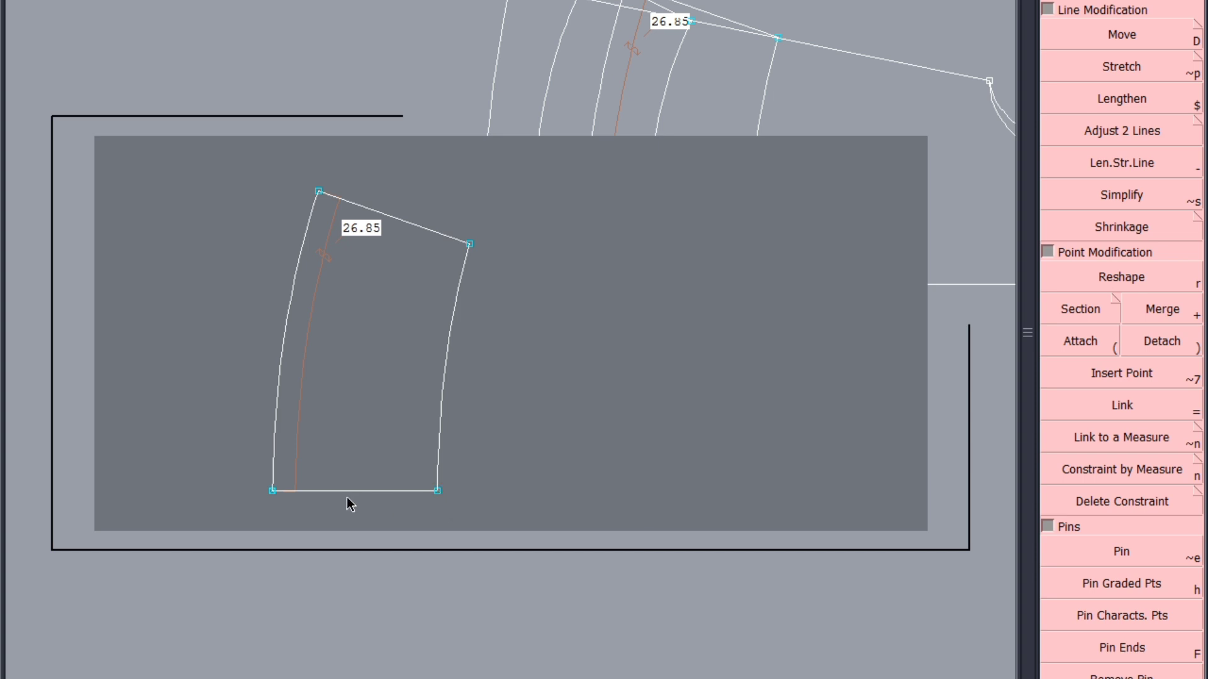
left_click(293, 464)
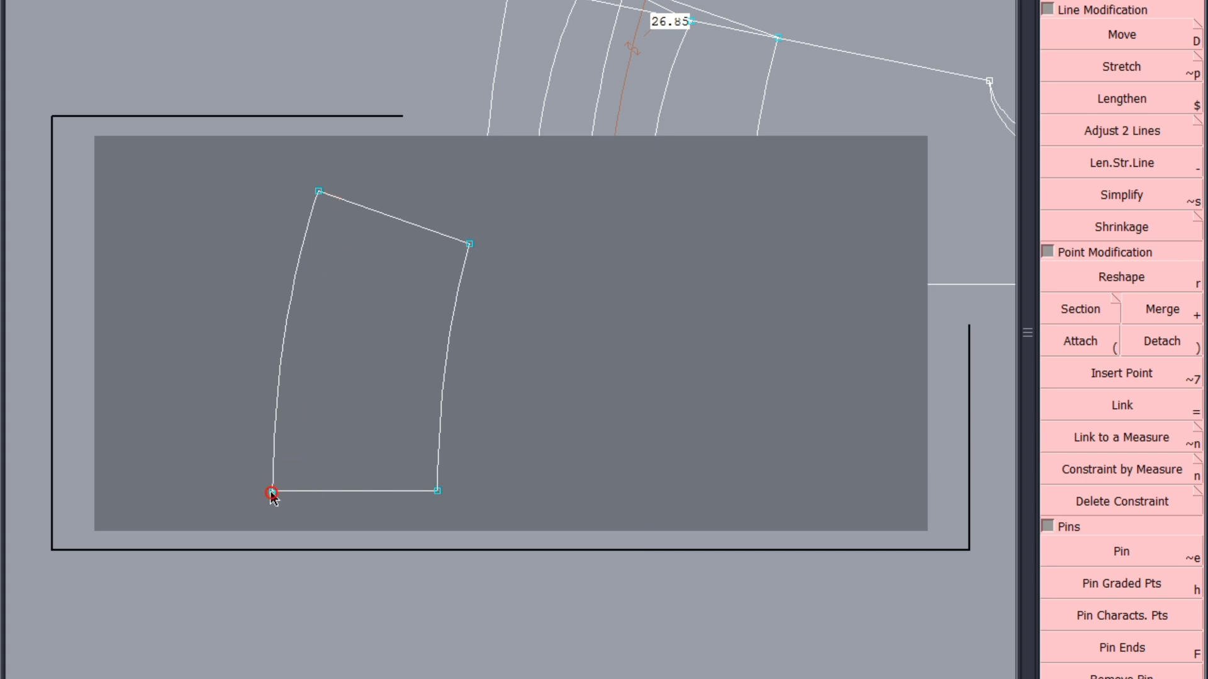
key("r")
left_click(271, 492)
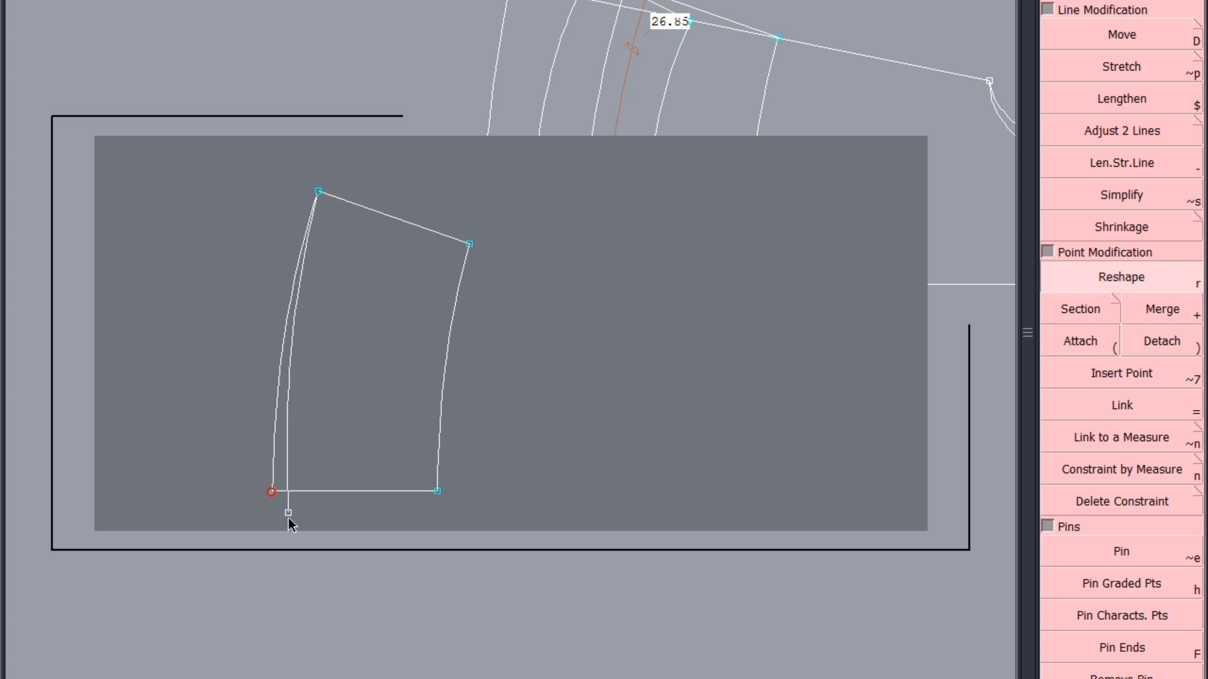
left_click(289, 519)
key("ctrl+z")
left_click(288, 519)
right_click(289, 520)
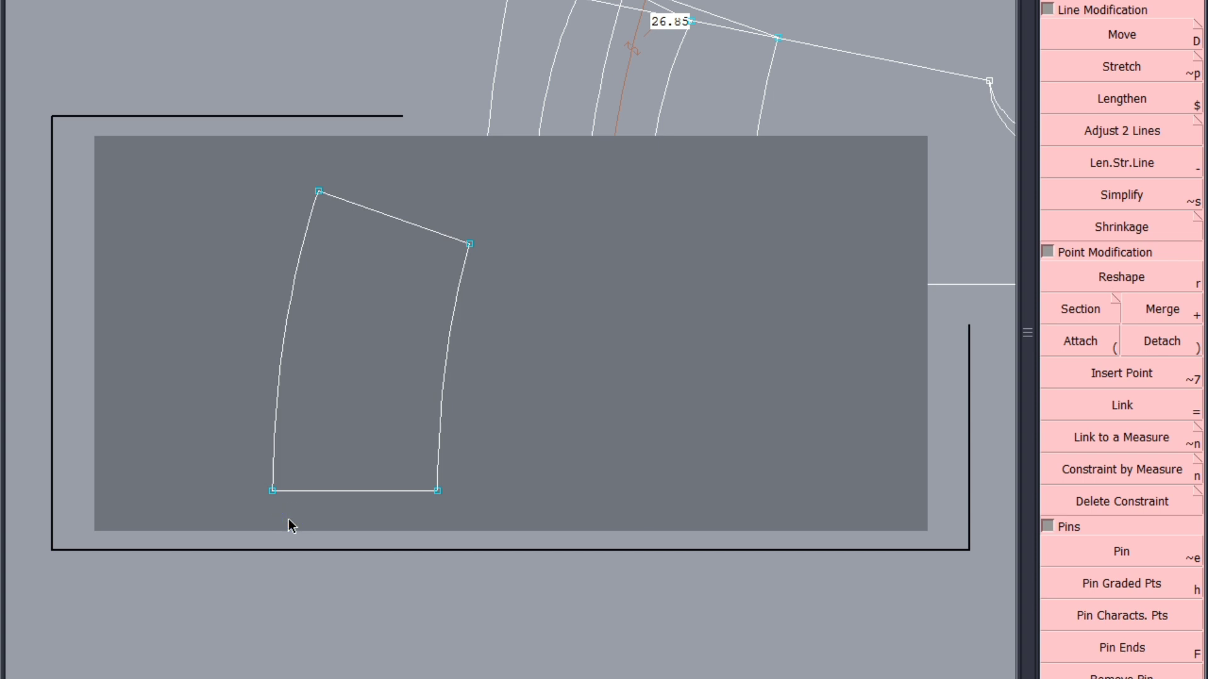
Show both sleeve sheets and delete the underarm line, the cuff line and the first frill's end and hem lines from the other sheet
key("8")
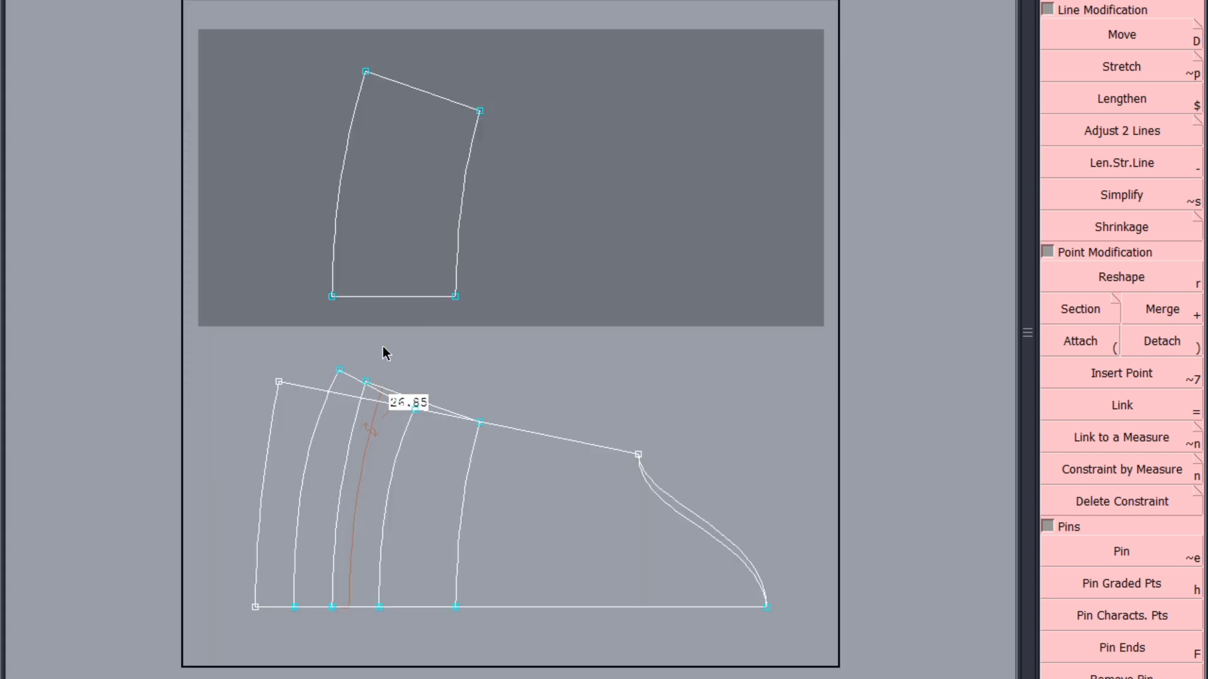
left_click(296, 387)
left_click(431, 406)
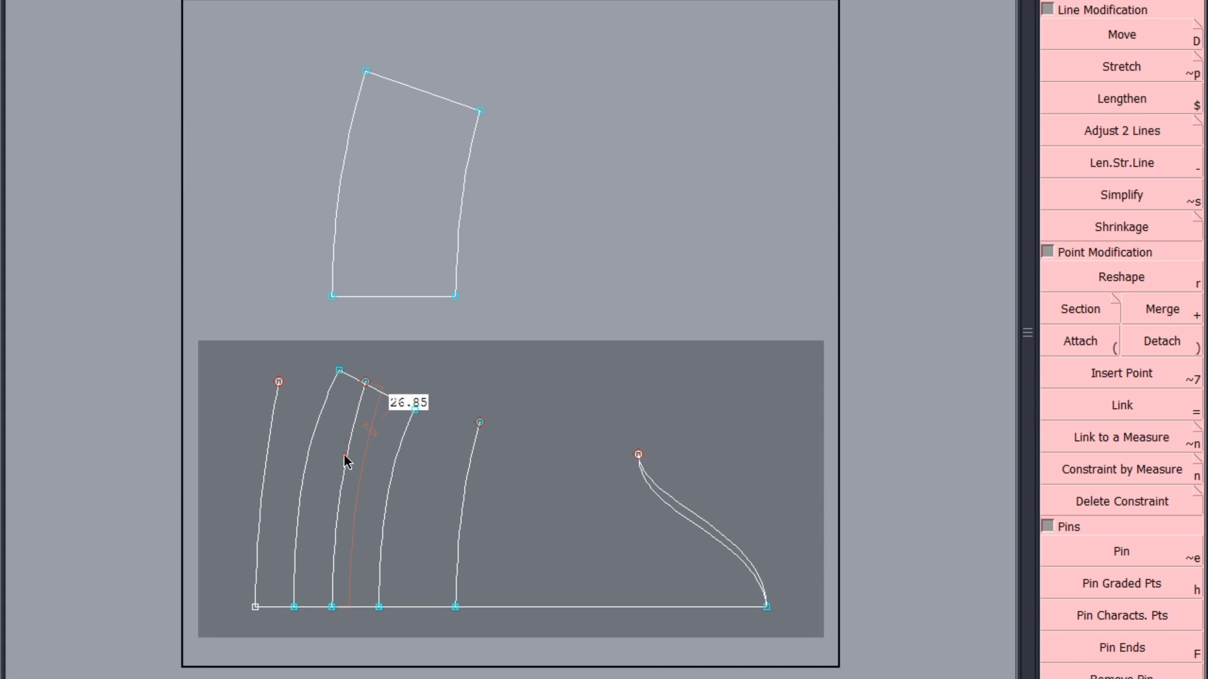
left_click(348, 457)
left_click(270, 464)
left_click(283, 607)
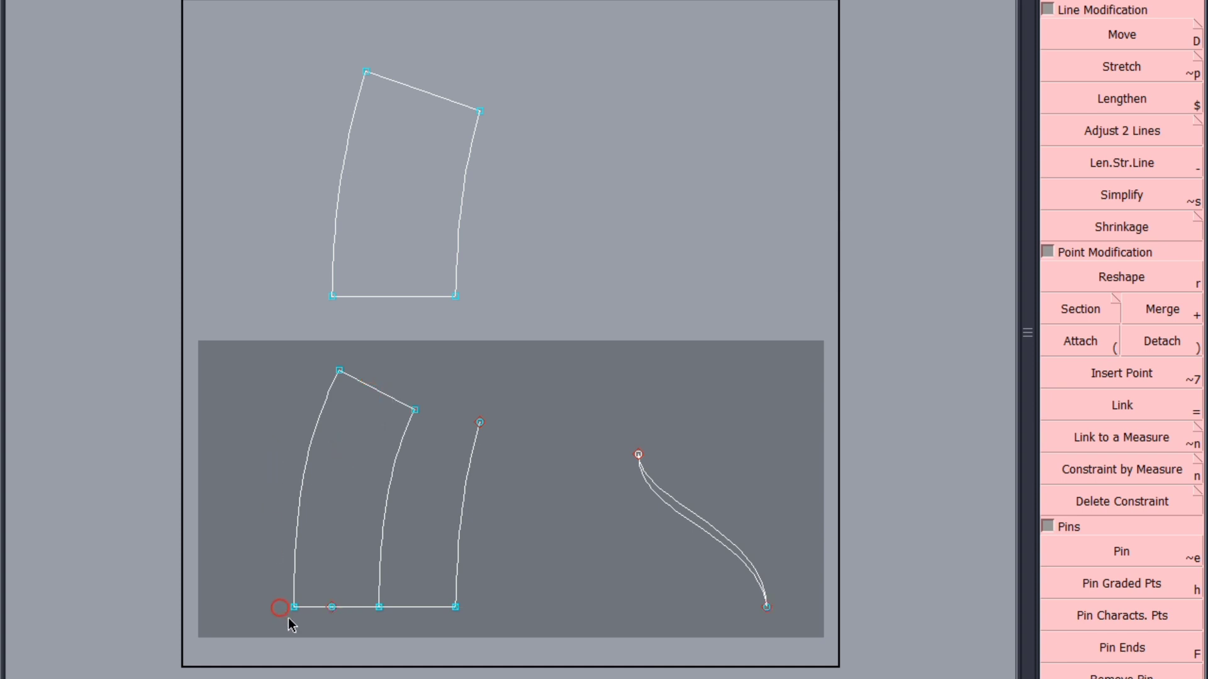
Delete the first frill's seam curve, the surplus base line and the sleeve head curves, keeping only the second frill outline
left_click(458, 588)
left_click(437, 607)
left_click(456, 609)
left_click_drag(807, 430, 540, 649)
left_click(675, 501)
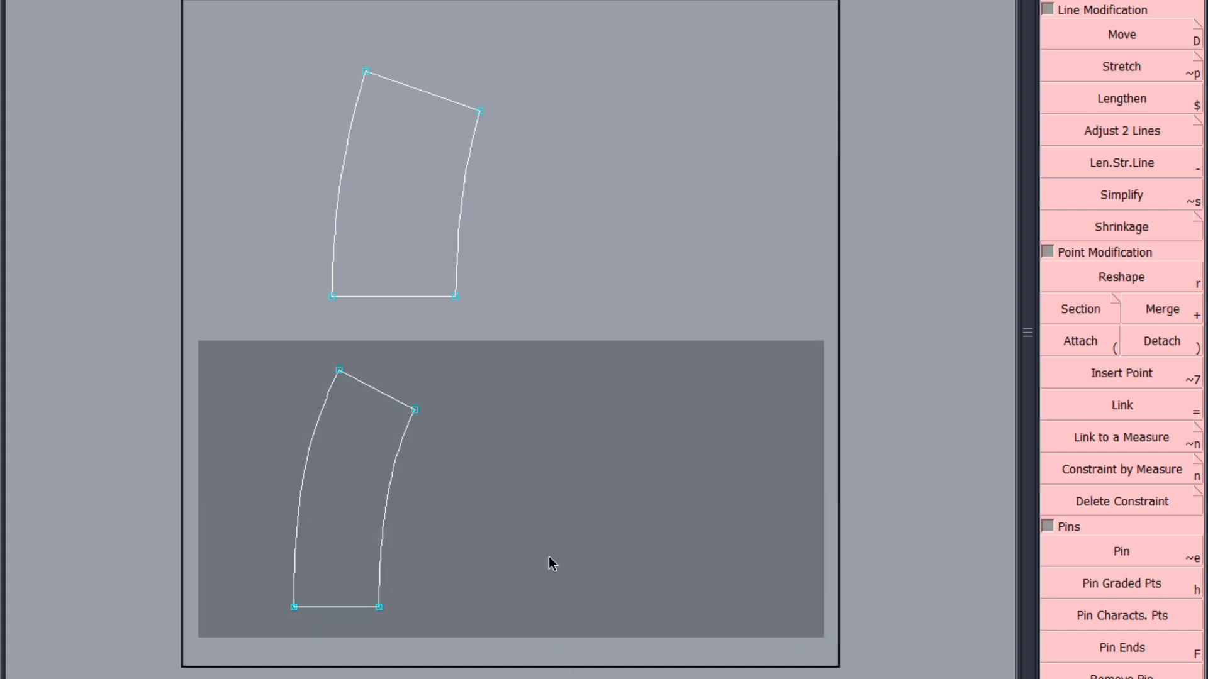
key("r")
left_click(378, 607)
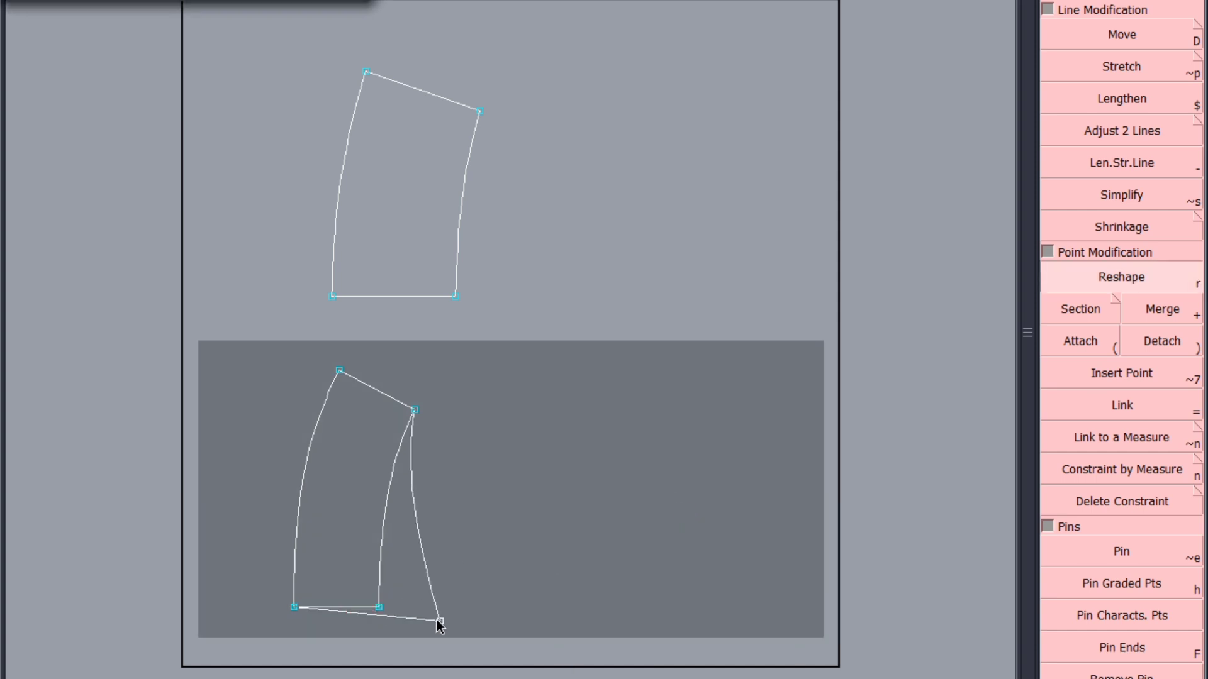
left_click(437, 620)
key("Delete")
left_click(437, 620)
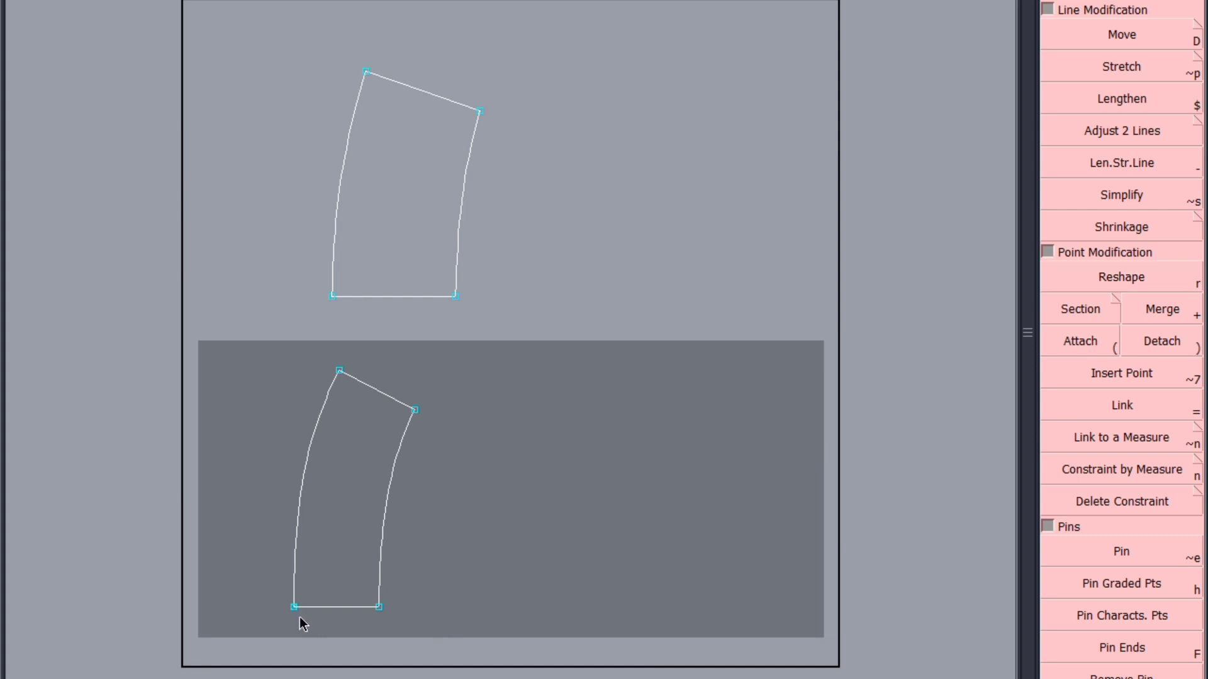
key("r")
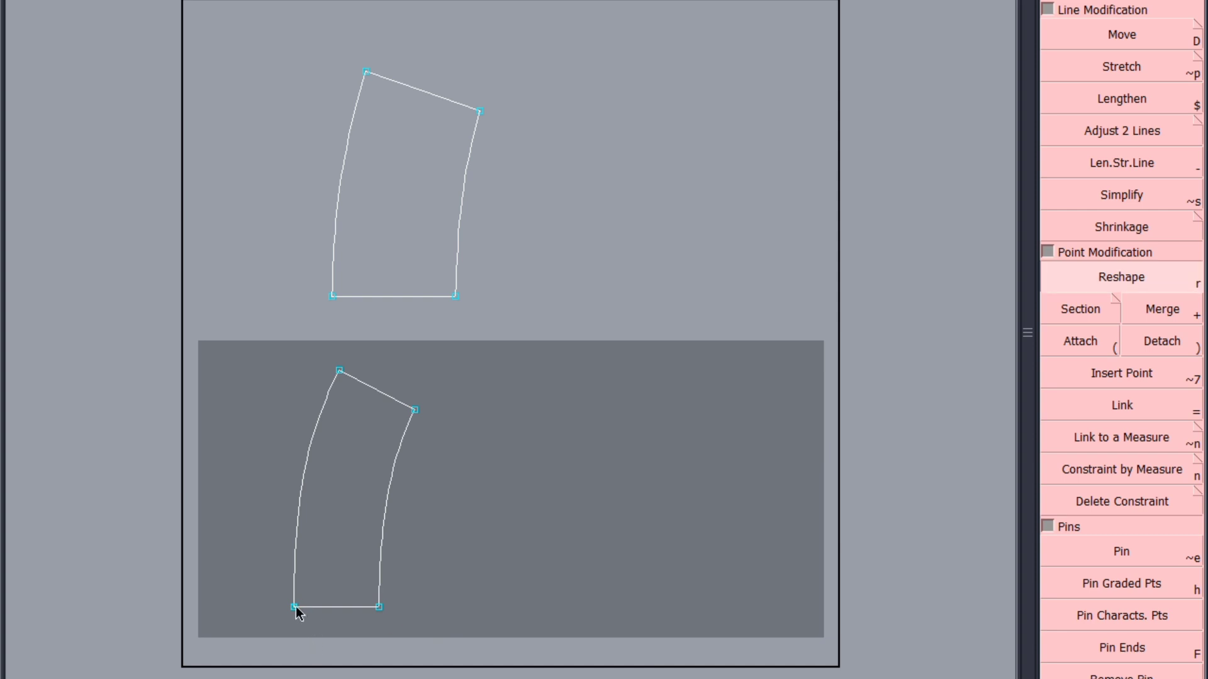
left_click(296, 609)
left_click(304, 627)
key("Delete")
left_click(305, 627)
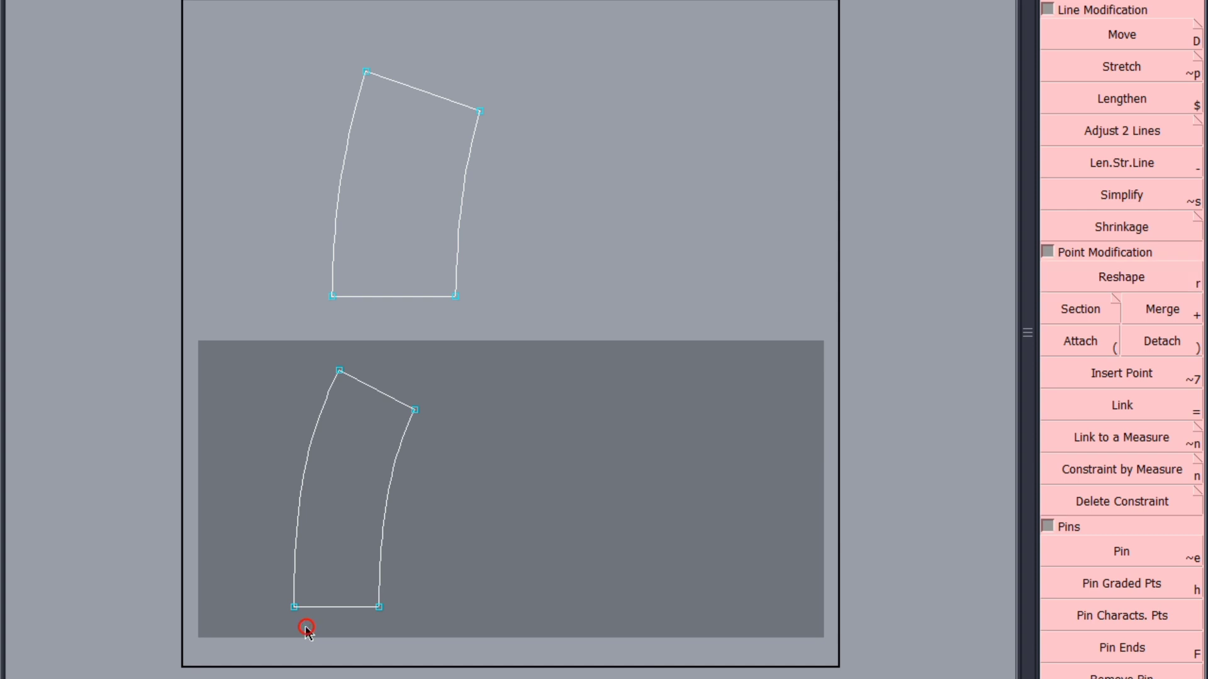
Measure the lengths of the two curved edges on both the first and second frill pieces
left_click(386, 490)
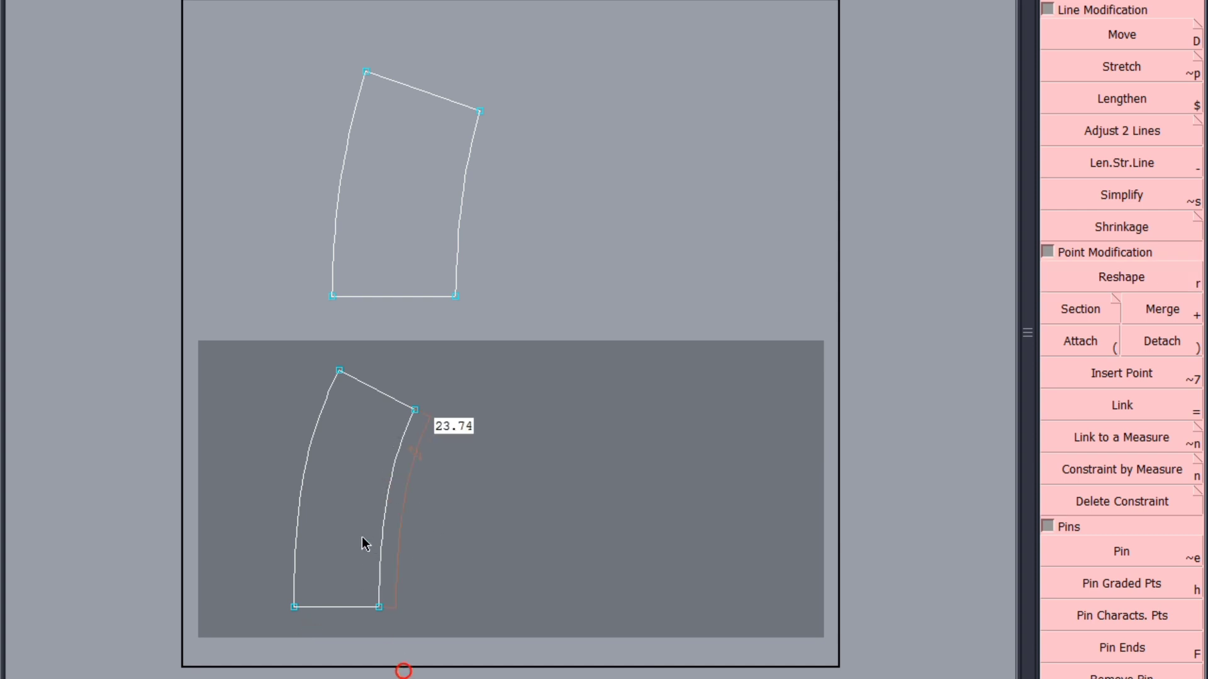
left_click(477, 324)
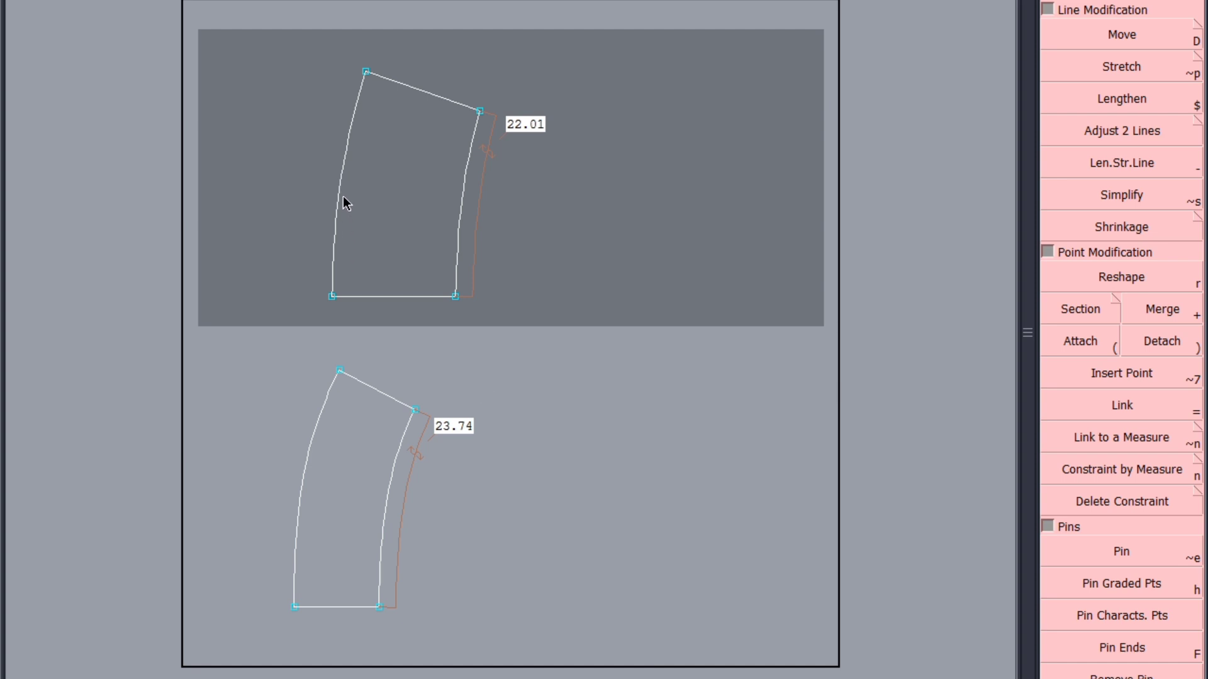
left_click(340, 339)
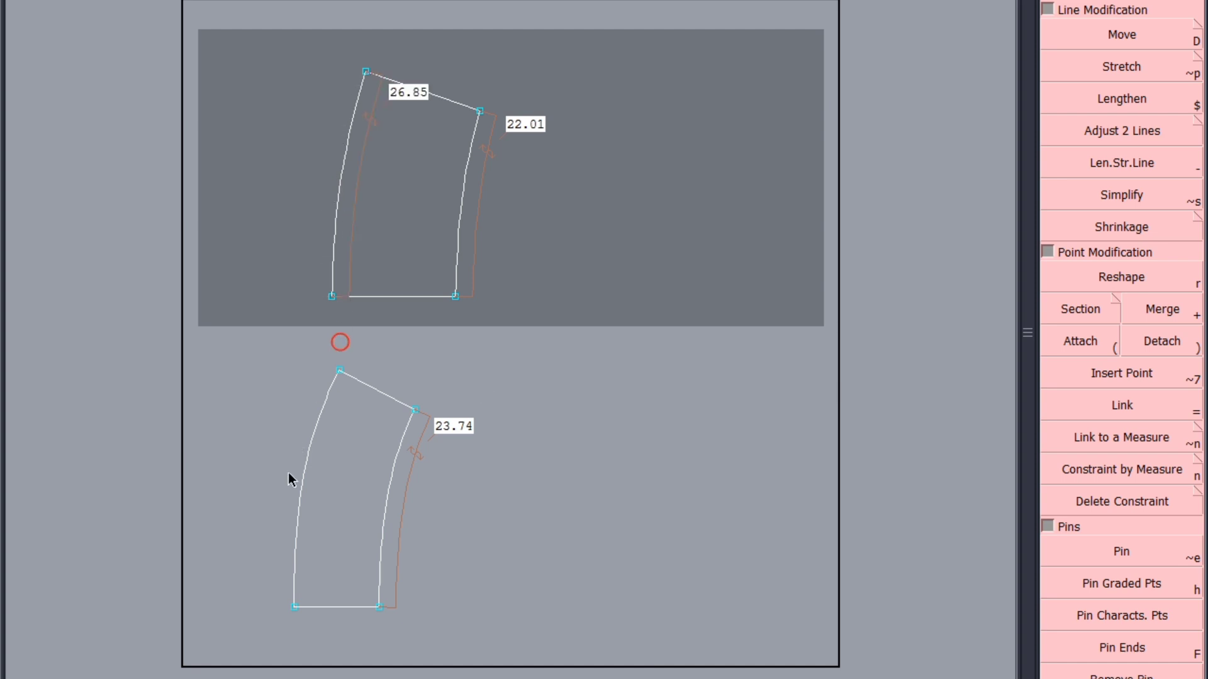
left_click(294, 651)
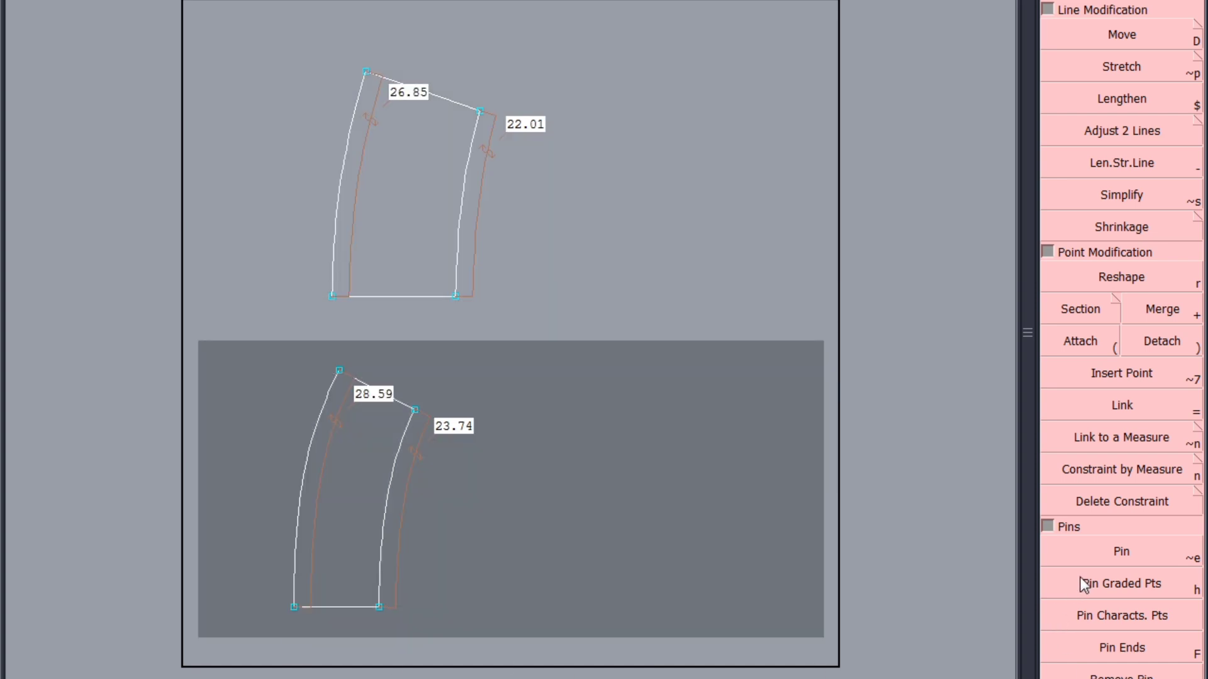
Pin the characteristic points of both frill pieces and save the model, continuing past the anomalies dialog
left_click(1081, 617)
left_click(439, 214)
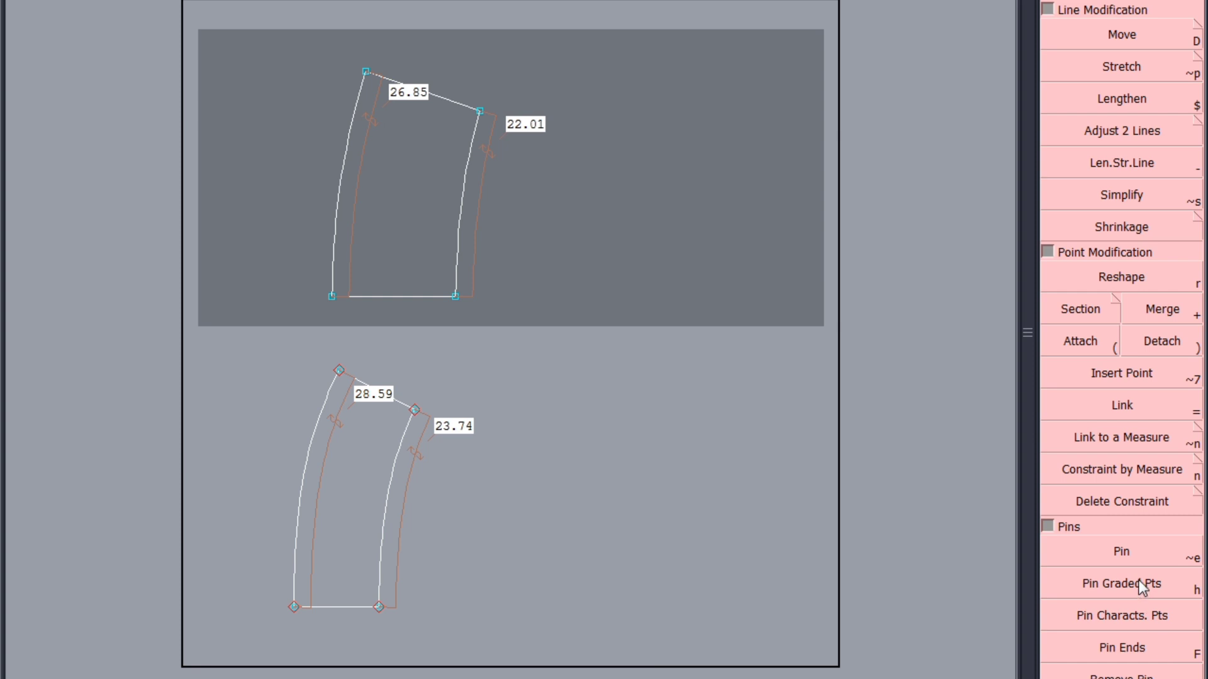
left_click(1123, 614)
key("ctrl+s")
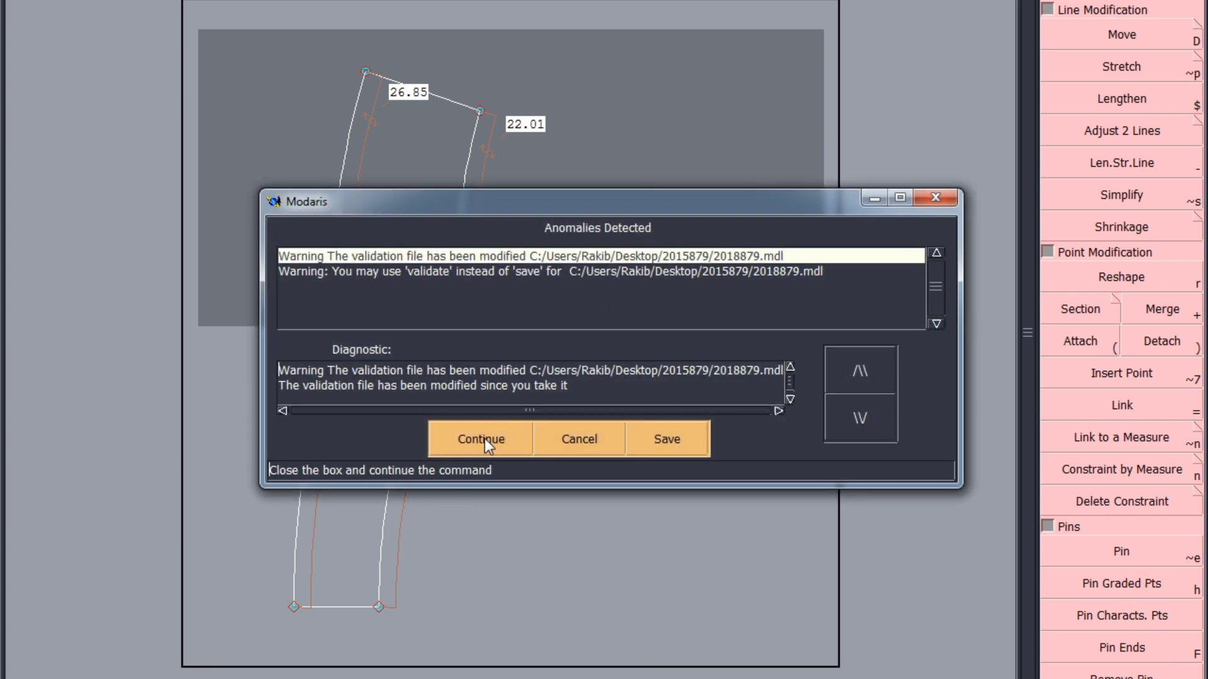
left_click(484, 439)
left_click(340, 622)
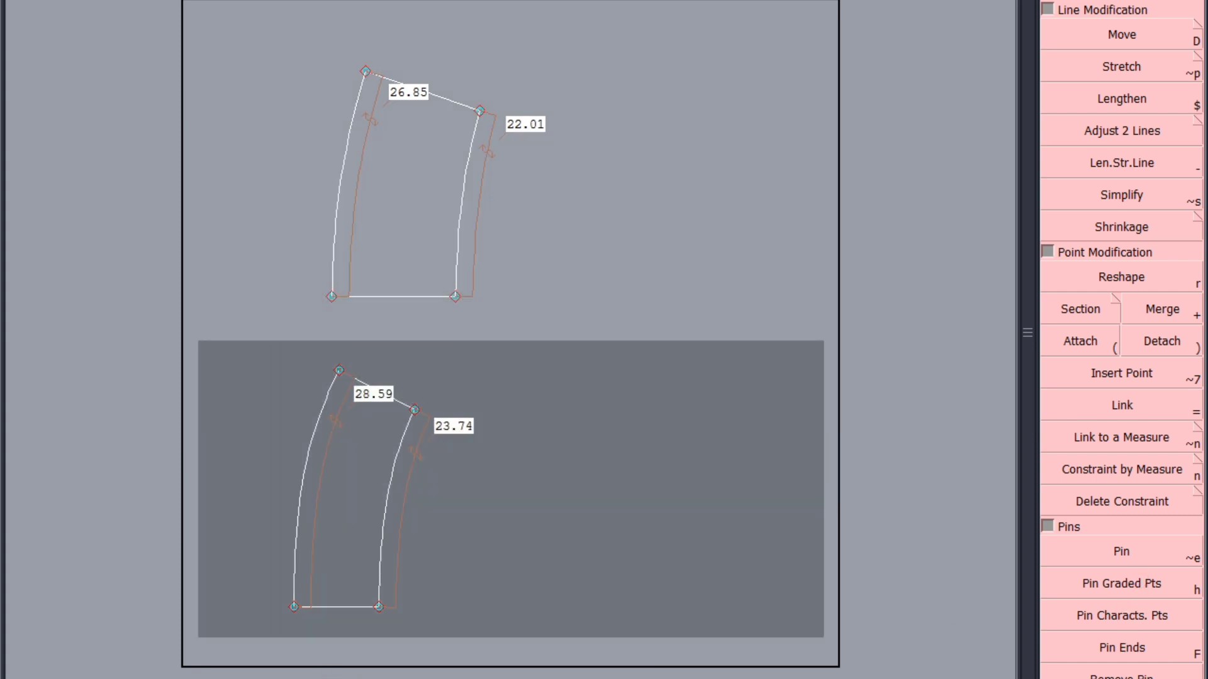
Switch to the Excel measurement chart and mark off the 1st sleeve frill circumference row with yellow fill
left_click(430, 281)
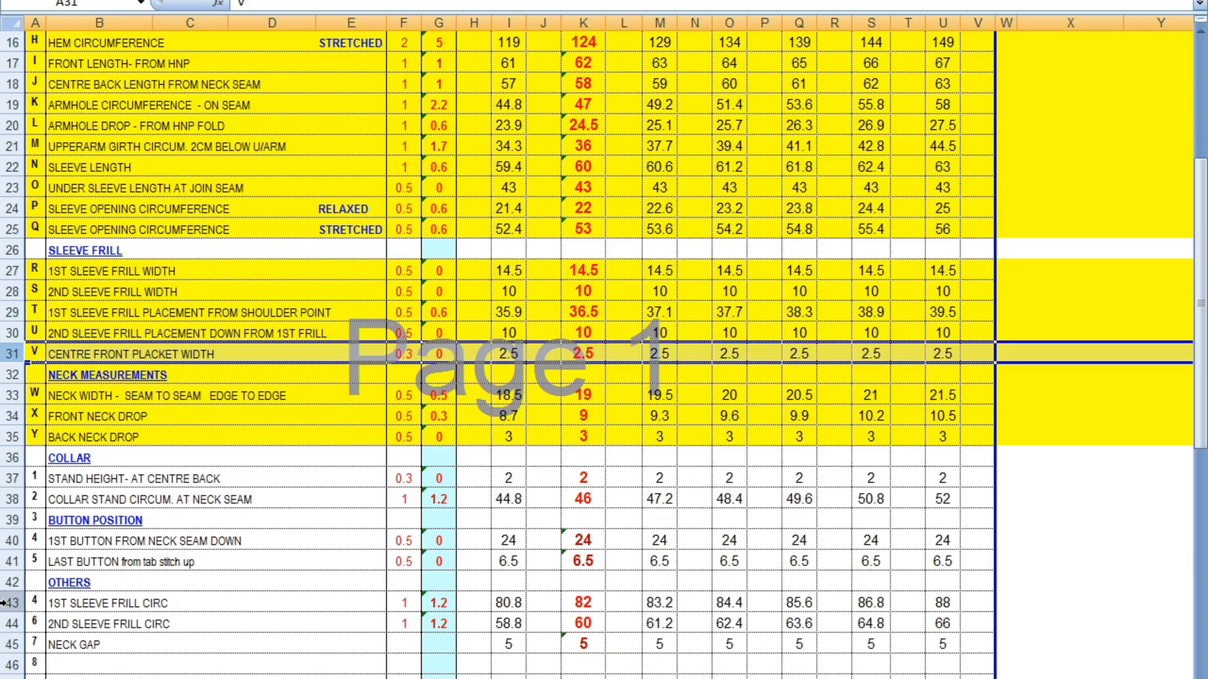
left_click(5, 603)
right_click(5, 603)
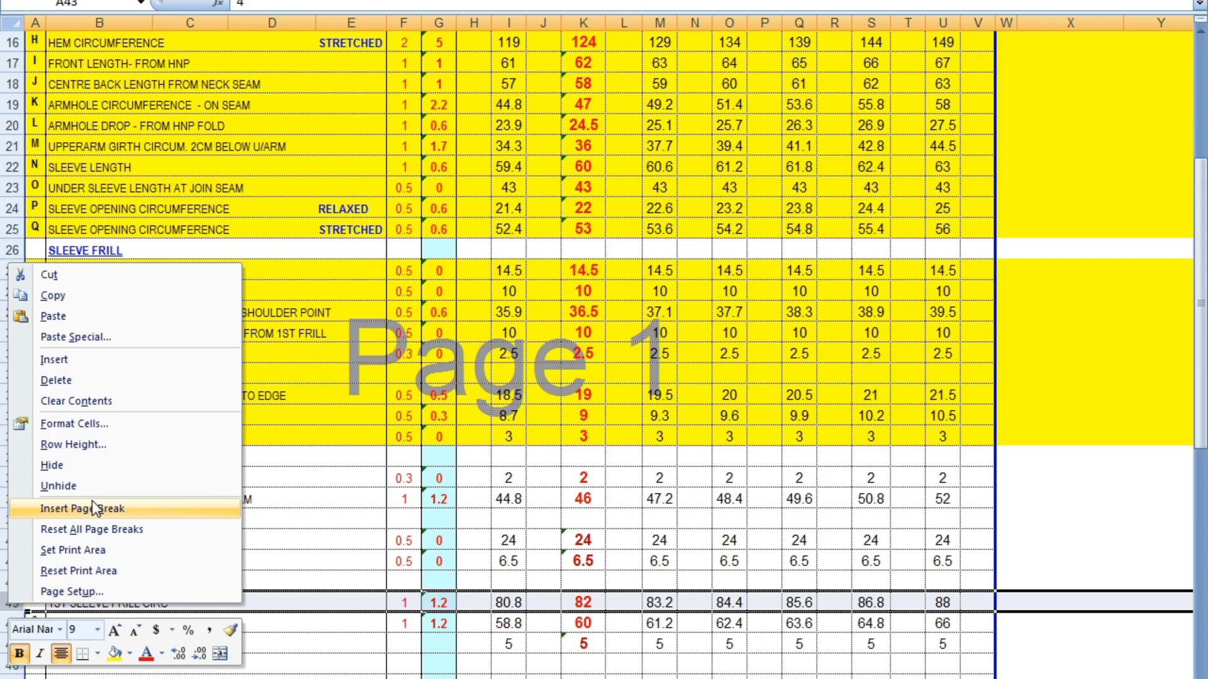
left_click(114, 654)
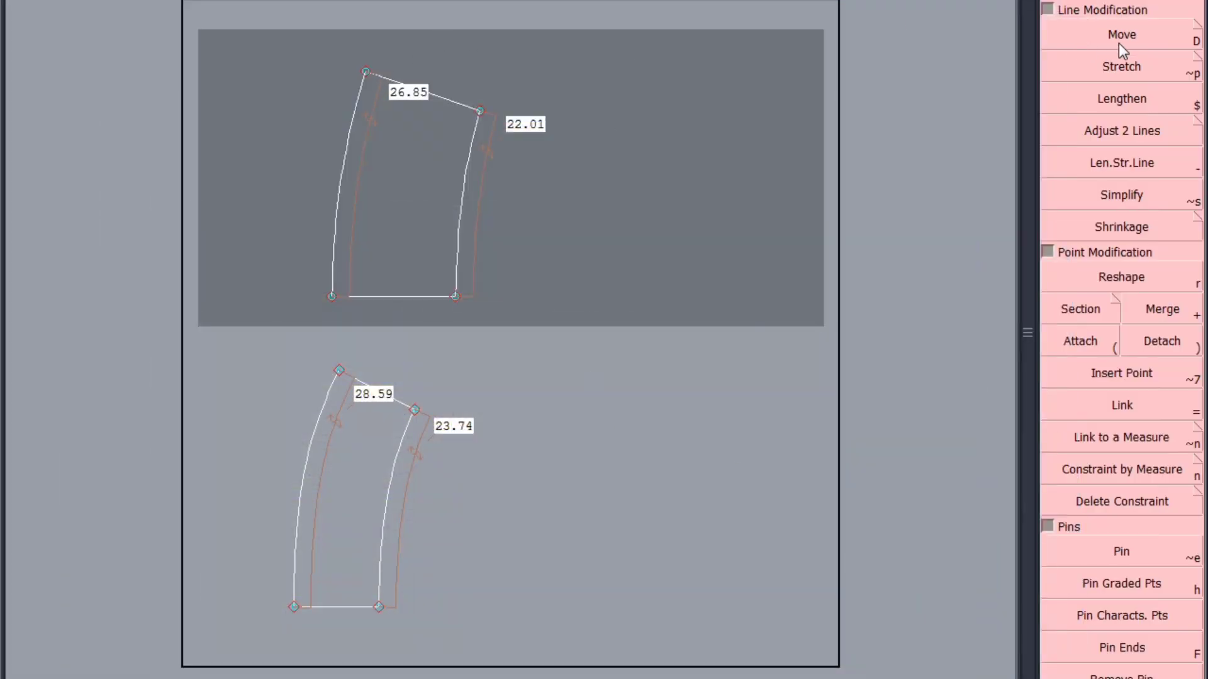
In Modaris, move the free end point of the first frill's longer curved edge 7 cm horizontally and 0 vertically
left_click(1118, 44)
left_click(369, 73)
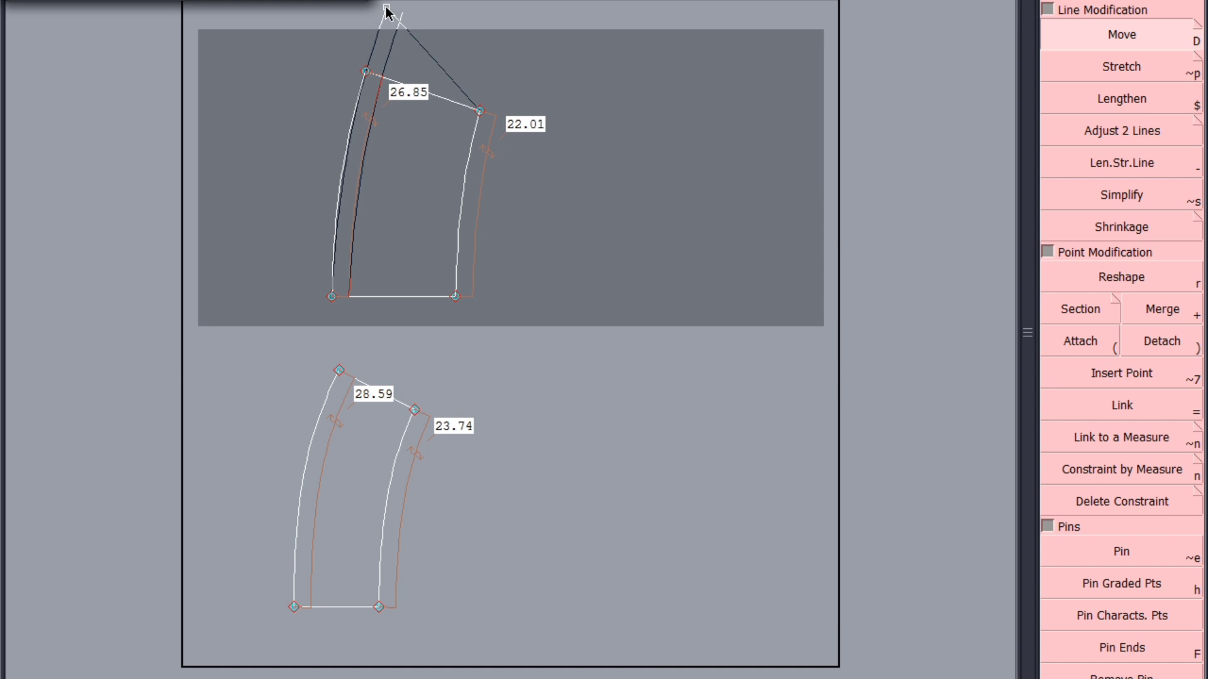
type("70")
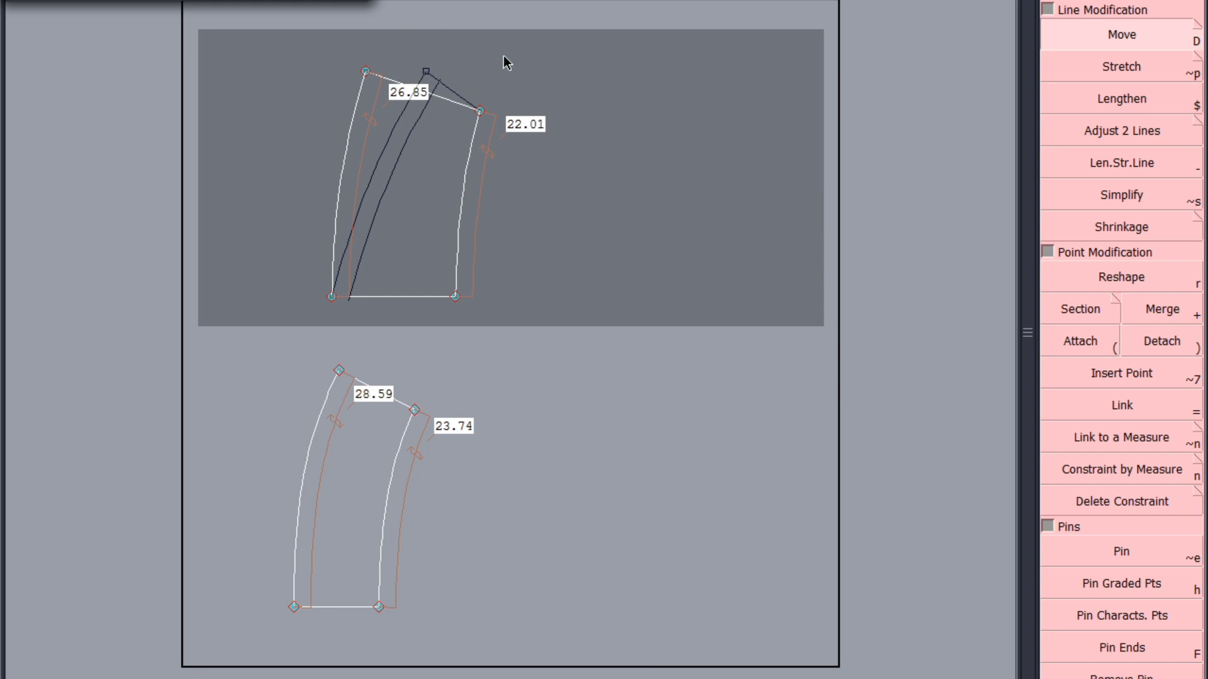
left_click(503, 55)
Move the free end point of the first frill's shorter curved edge 5 cm horizontally and 0 vertically
left_click(482, 114)
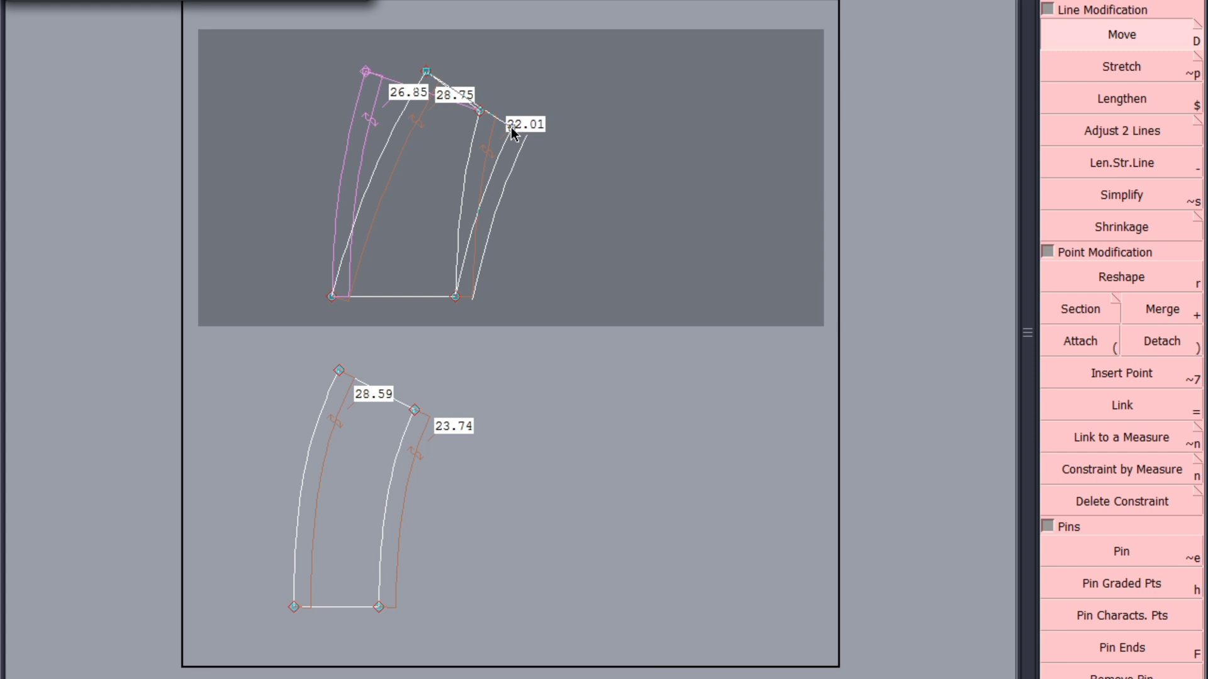
type("5")
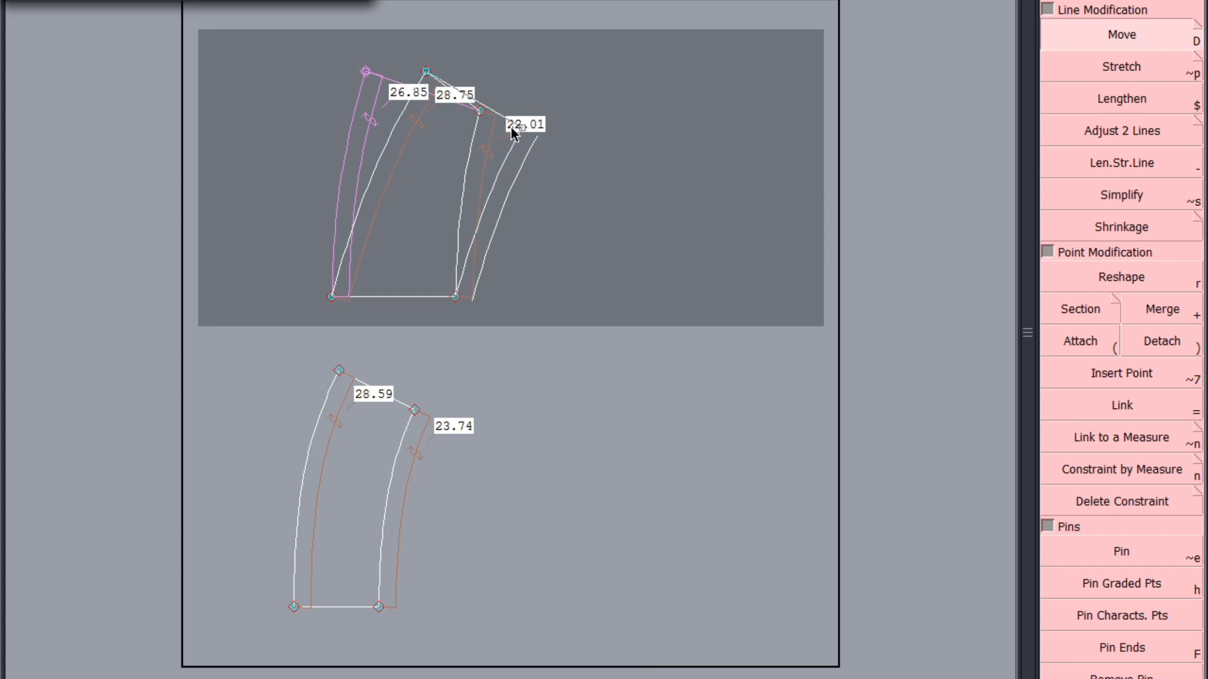
key("Tab")
type("0")
key("Return")
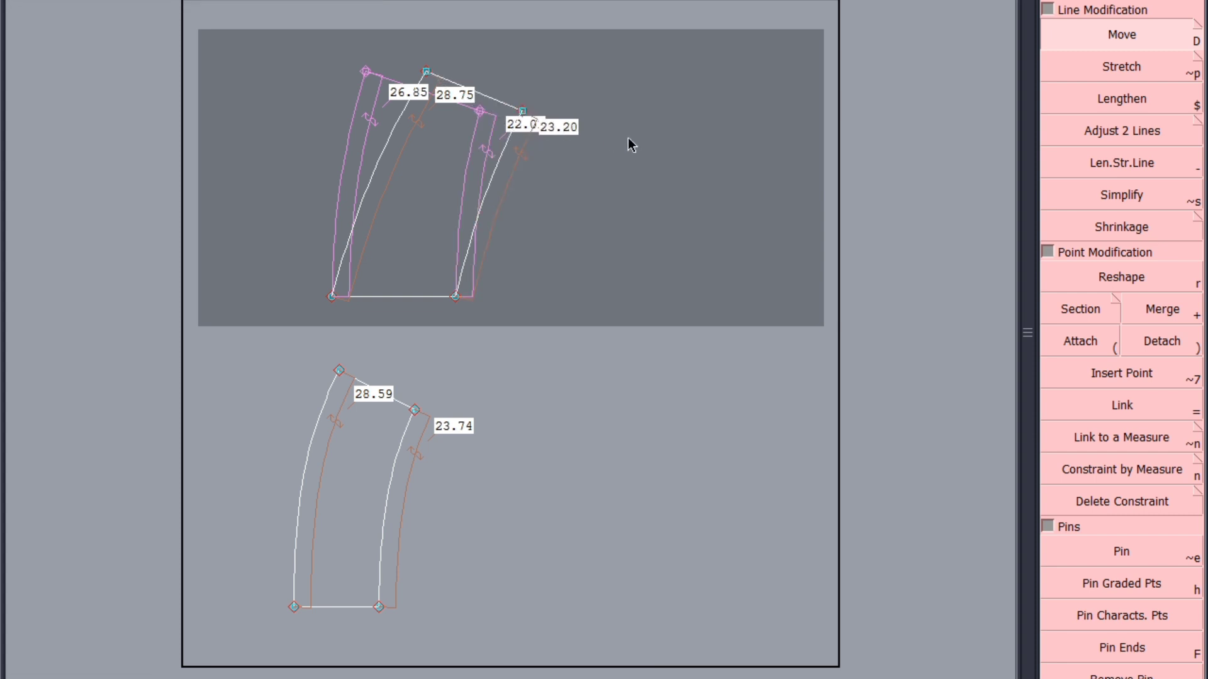
Move the free end point of the first frill's shorter curved edge 0 horizontally and -4 cm vertically
left_click(512, 131)
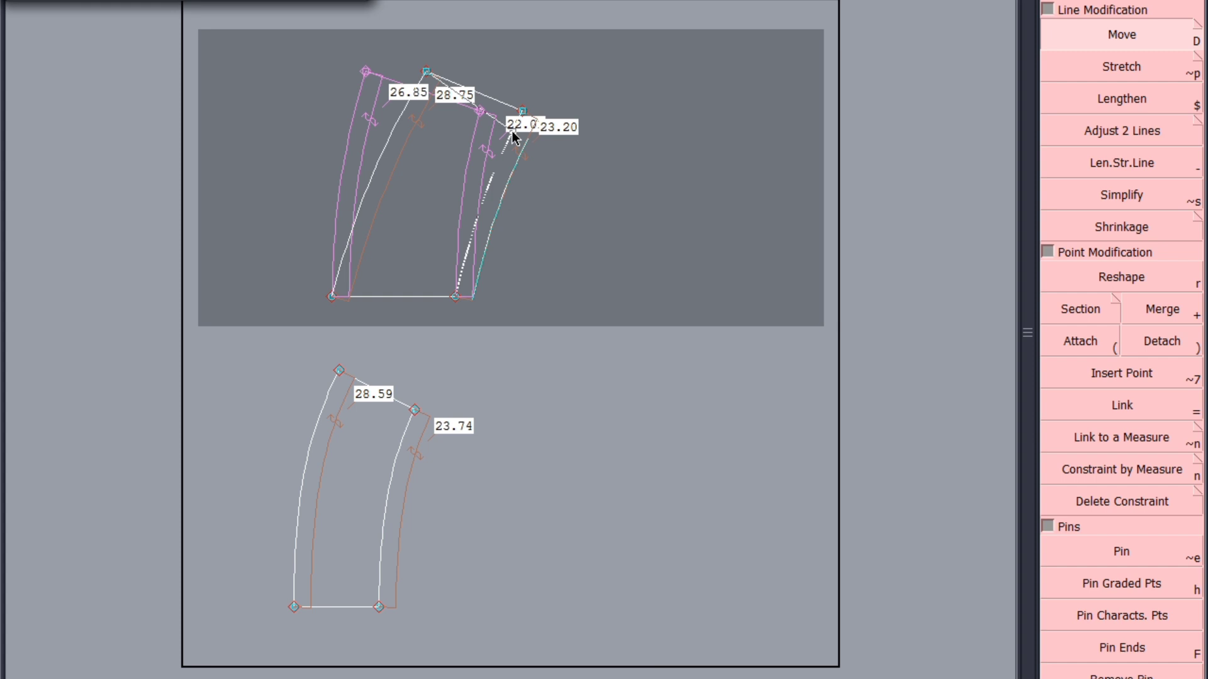
type("0")
key("Tab")
type("-4")
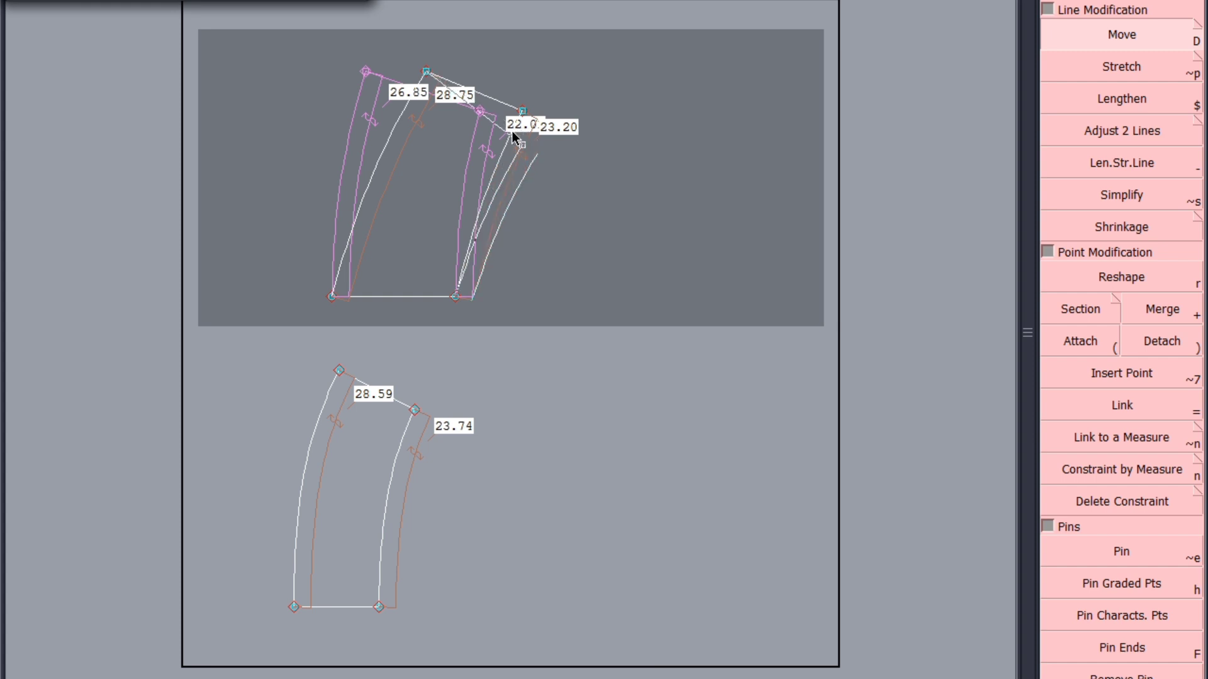
key("Return")
Raise the free end point of the longer curved edge with 0 horizontal displacement, bringing that edge to about 33.4 cm
left_click(425, 73)
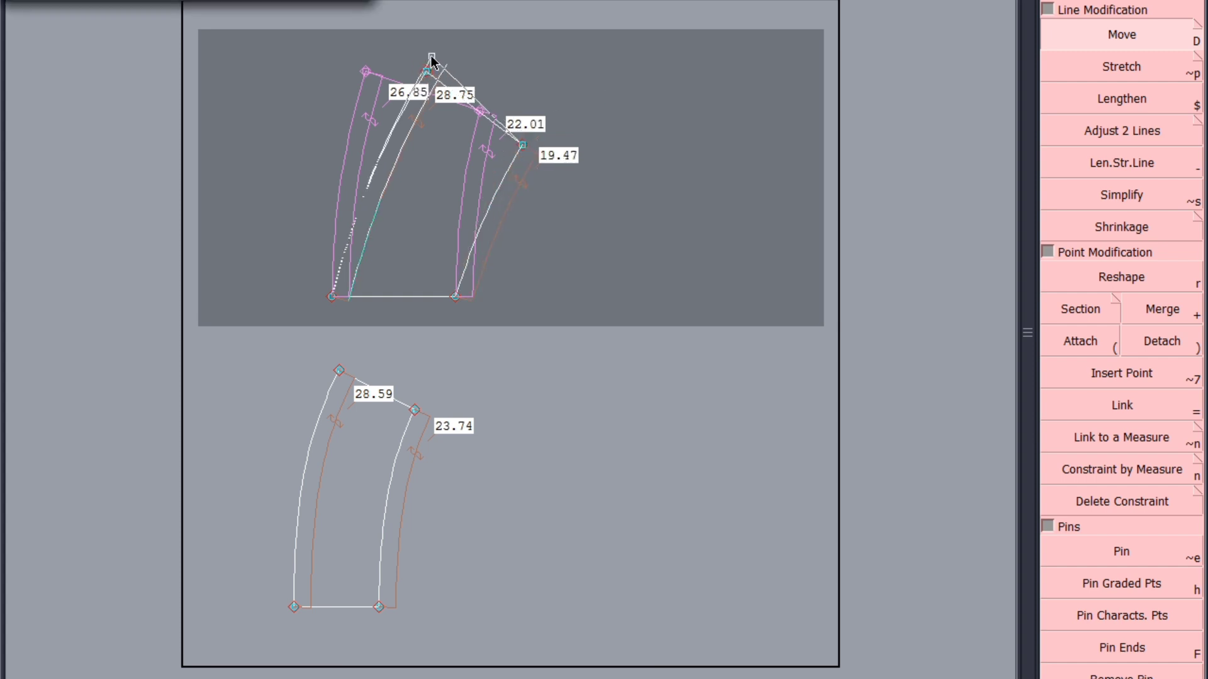
type("0")
key("Tab")
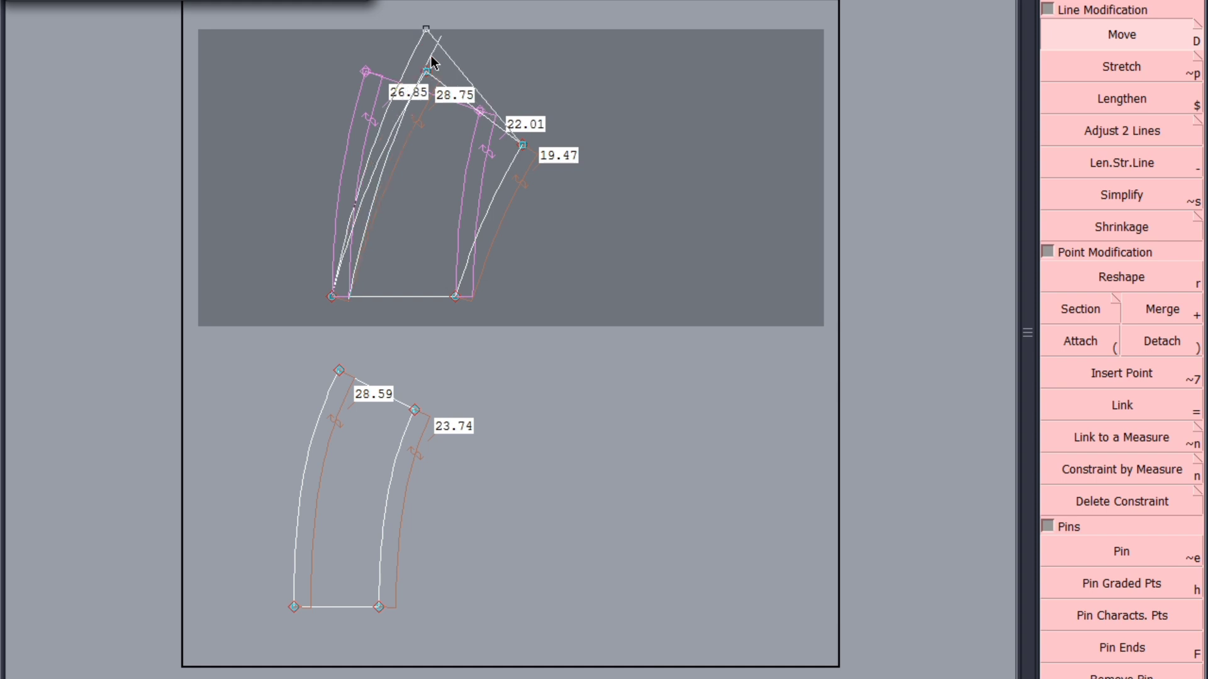
left_click(430, 30)
Shift the longer edge's free end point outward to the right with 0 vertical displacement, bringing the edge to about 34.4 cm
left_click(443, 47)
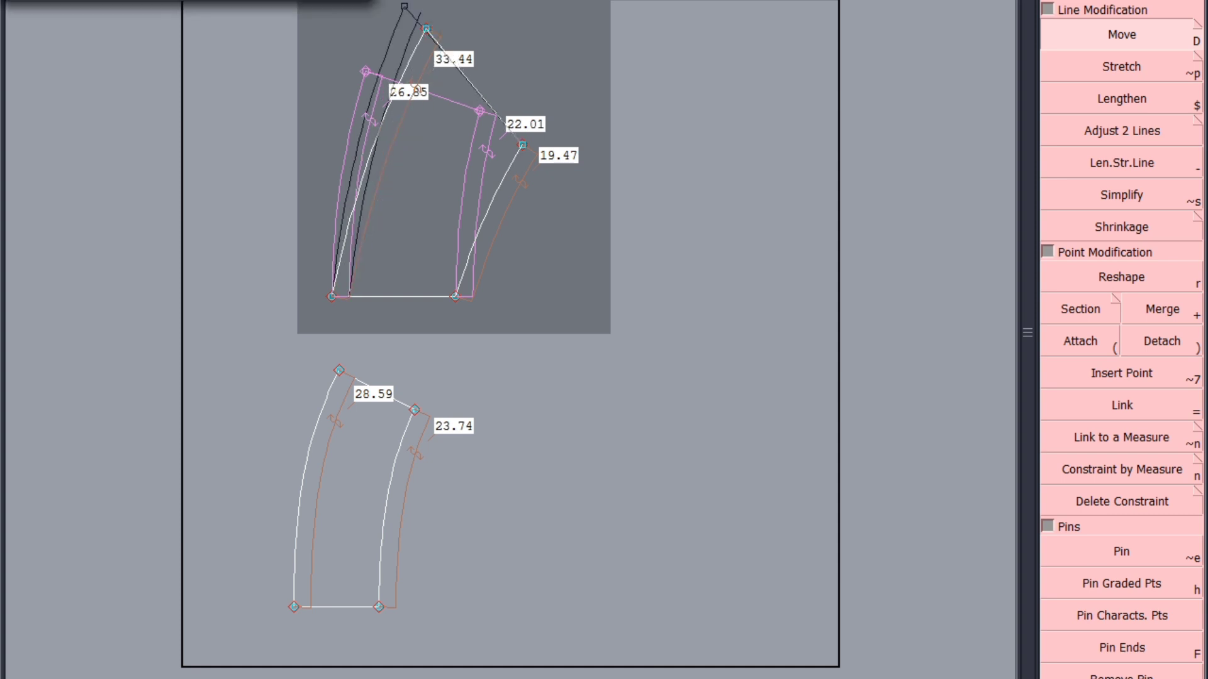
key("Down")
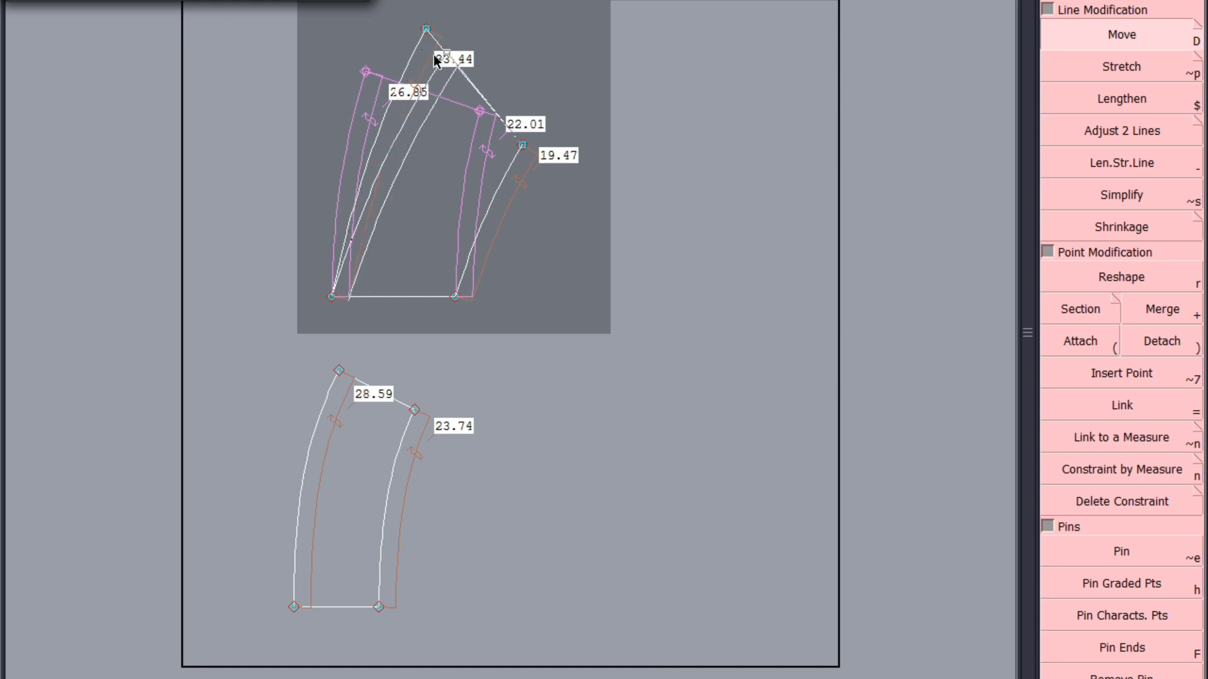
type("0")
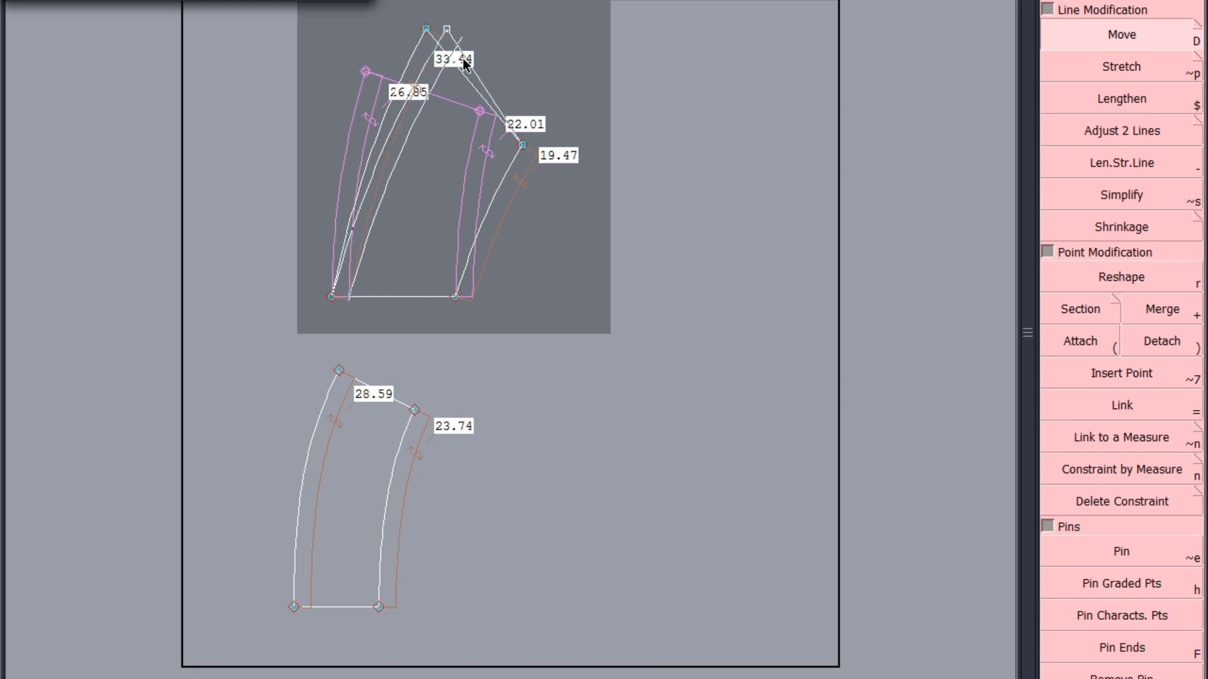
key("Return")
Reshape the first frill's longer curved edge into a fuller outward bulge about 35.9 cm long, starting vertically from the base line
scroll(300, 88, "up", 1)
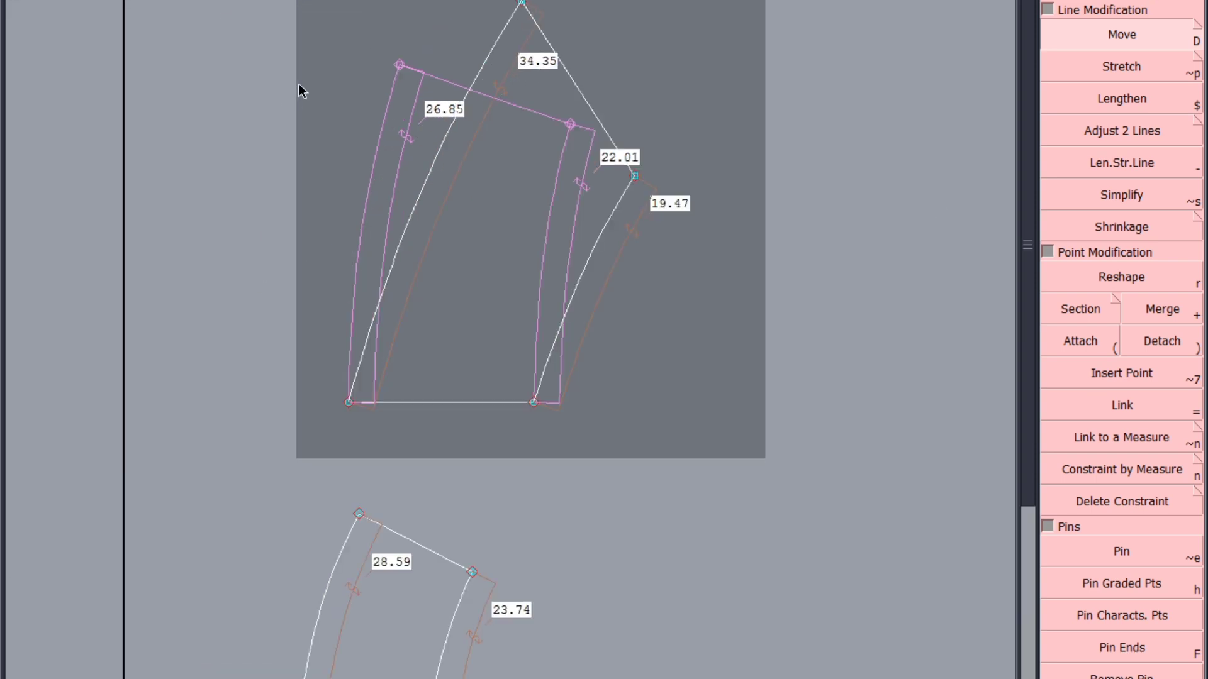
scroll(511, 271, "down", 2)
scroll(458, 246, "up", 1)
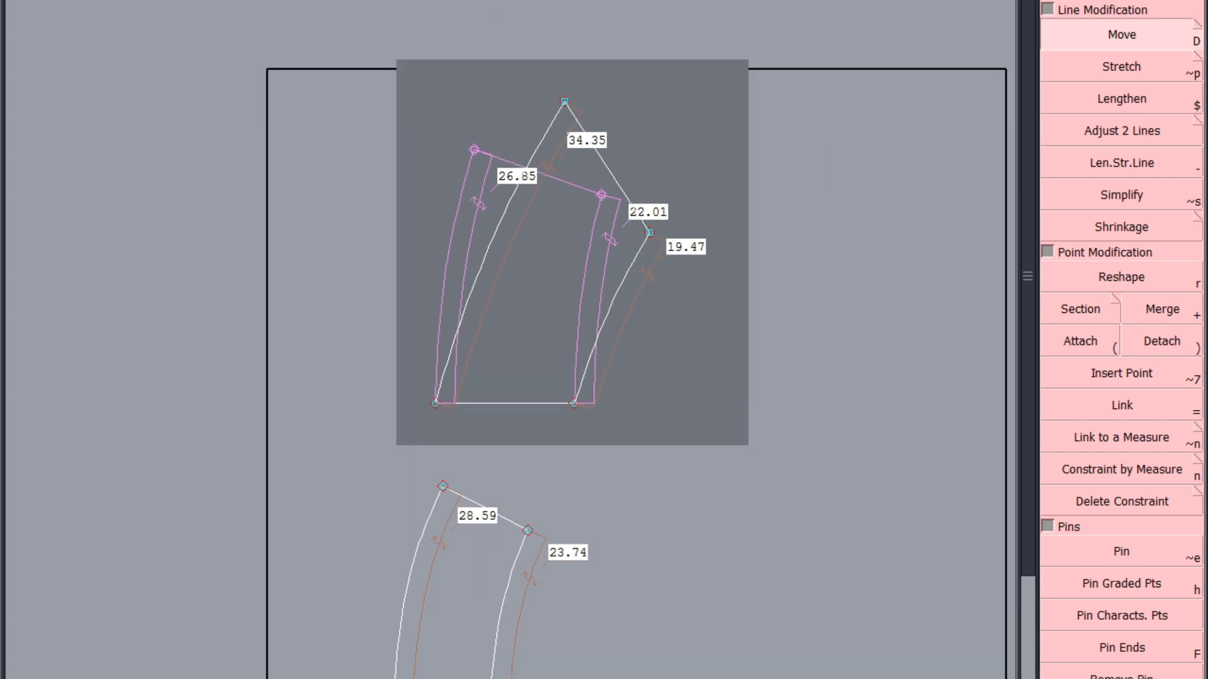
right_click(462, 290)
left_click(470, 266)
left_click(1111, 275)
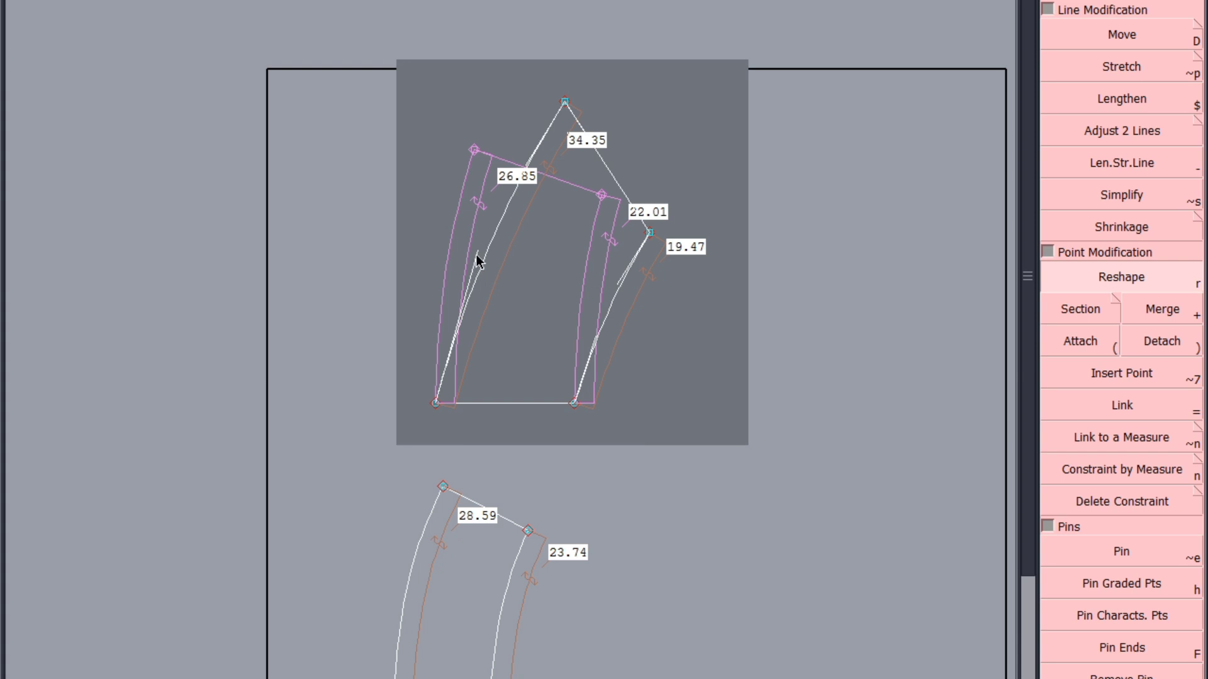
left_click_drag(477, 261, 447, 214)
left_click_drag(532, 178, 497, 152)
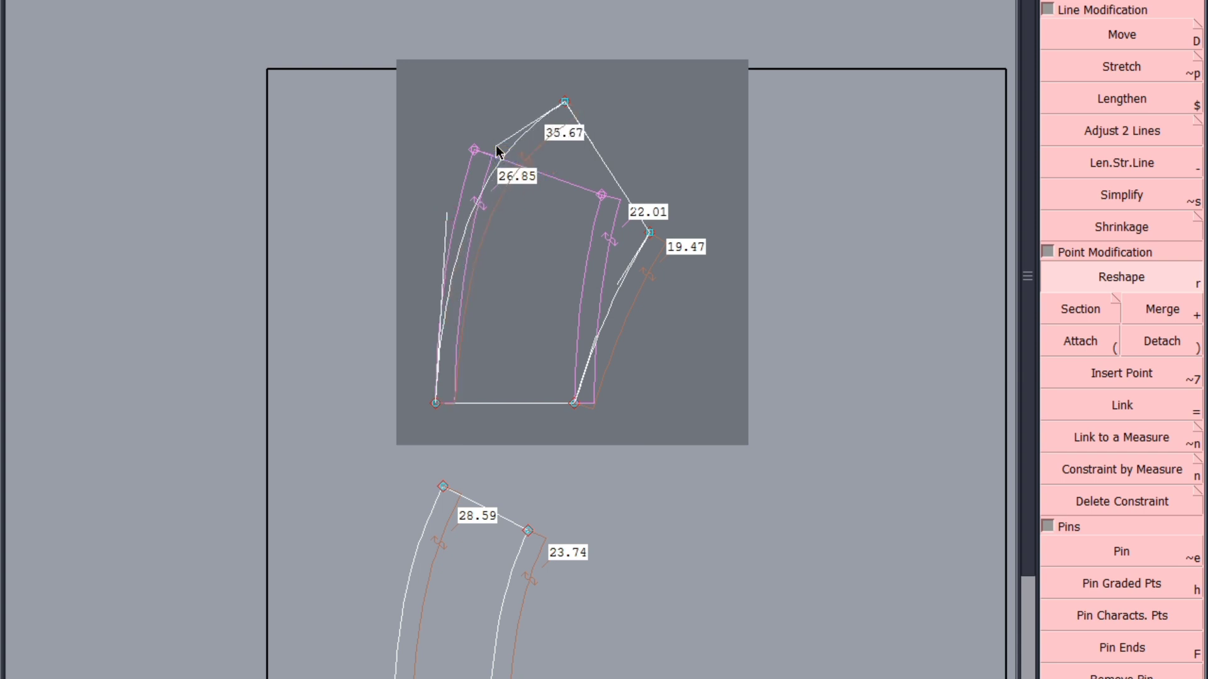
left_click_drag(445, 221, 437, 217)
Reshape the first frill's shorter curved edge into a deeper curve about 20.4 cm long, starting vertically from the base line
scroll(491, 290, "up", 2)
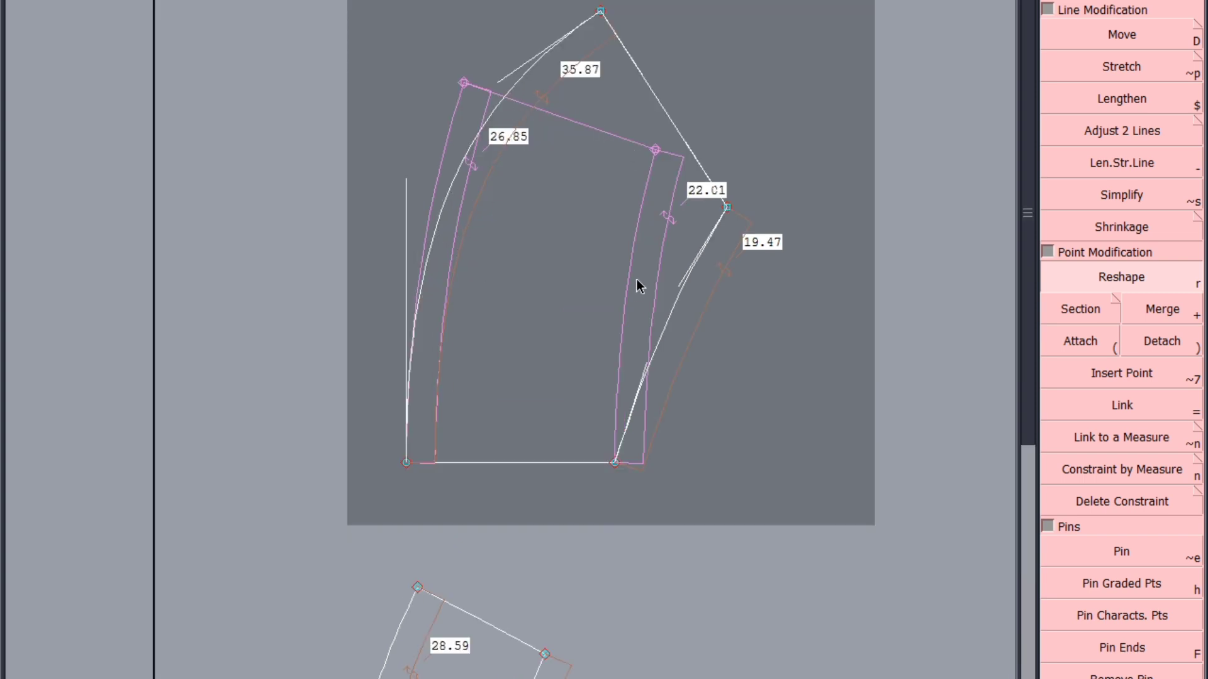
left_click_drag(659, 267, 622, 332)
scroll(680, 263, "up", 2)
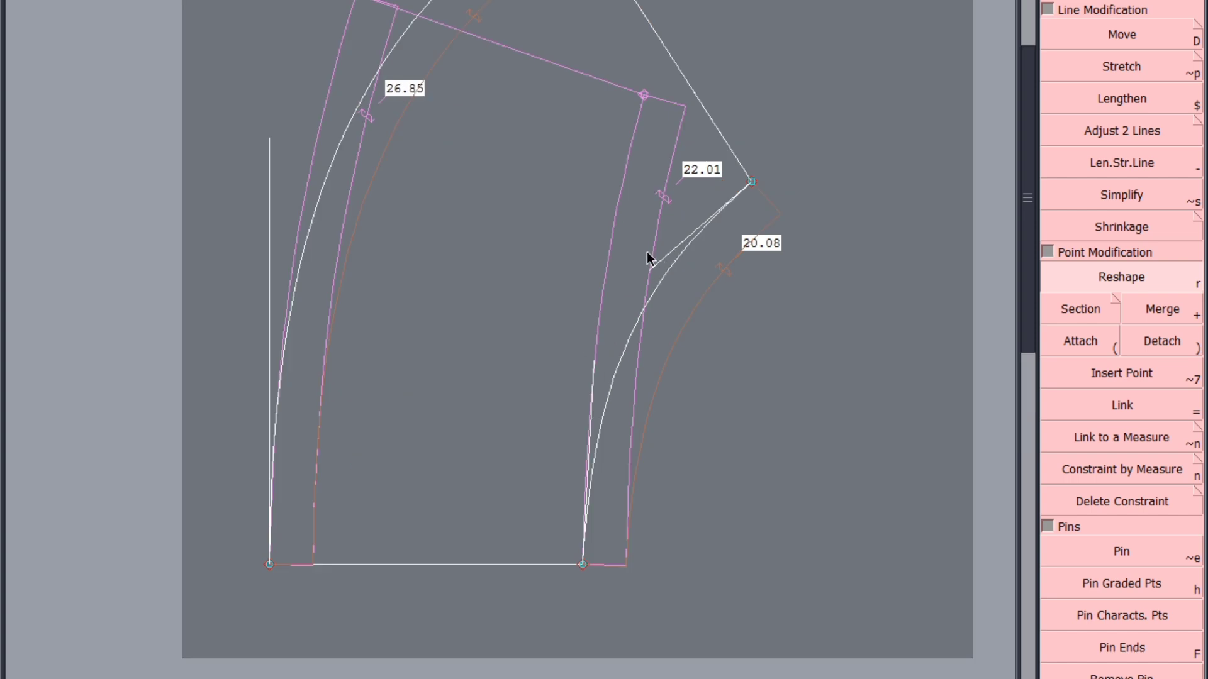
left_click_drag(654, 264, 646, 253)
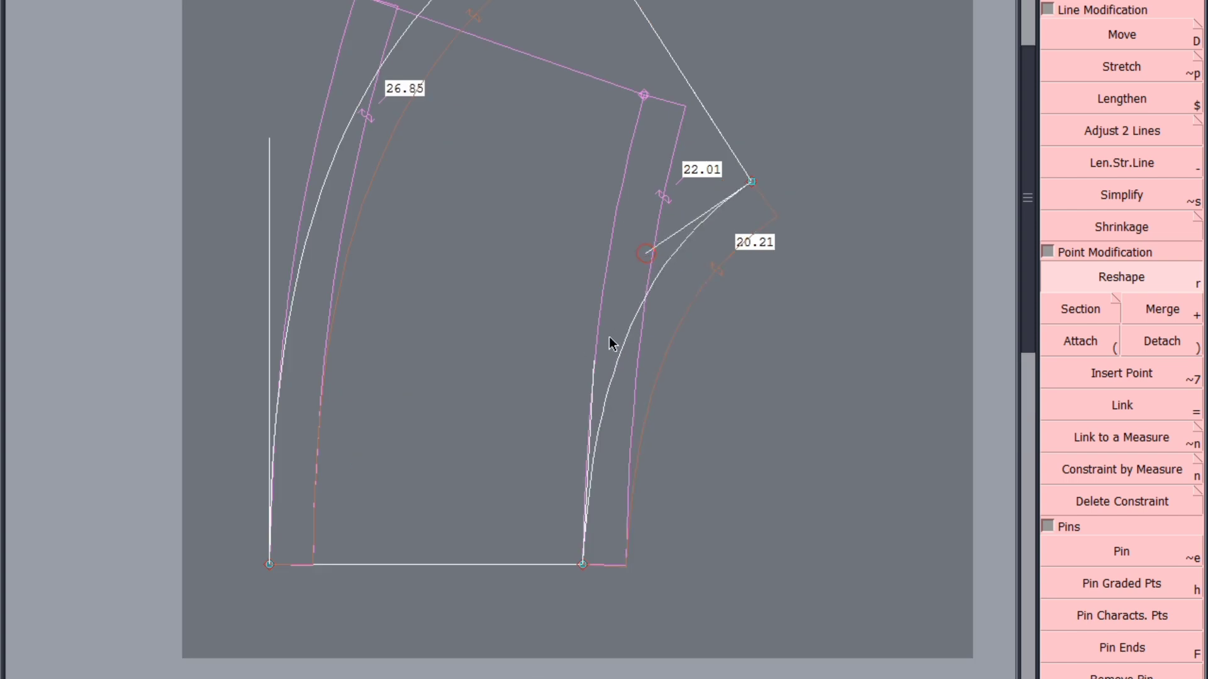
left_click_drag(587, 357, 580, 352)
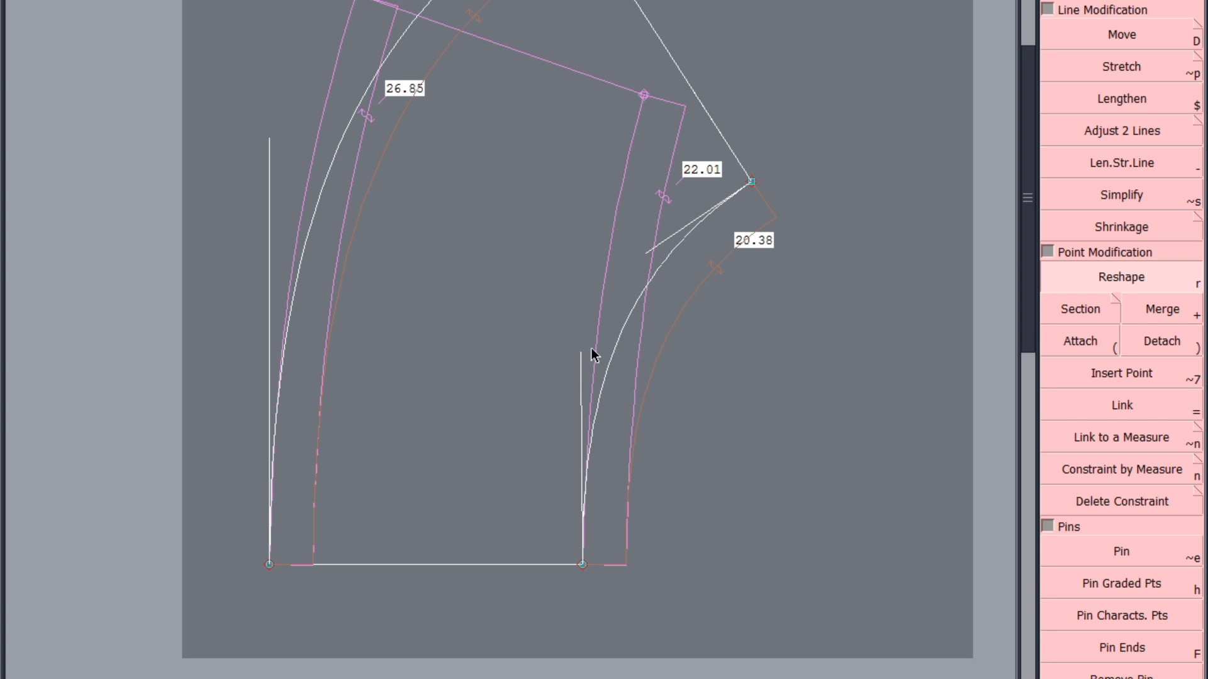
Add length measures to the first frill's straight base line and to the straight edge joining the free ends of both curves
scroll(629, 319, "down", 2)
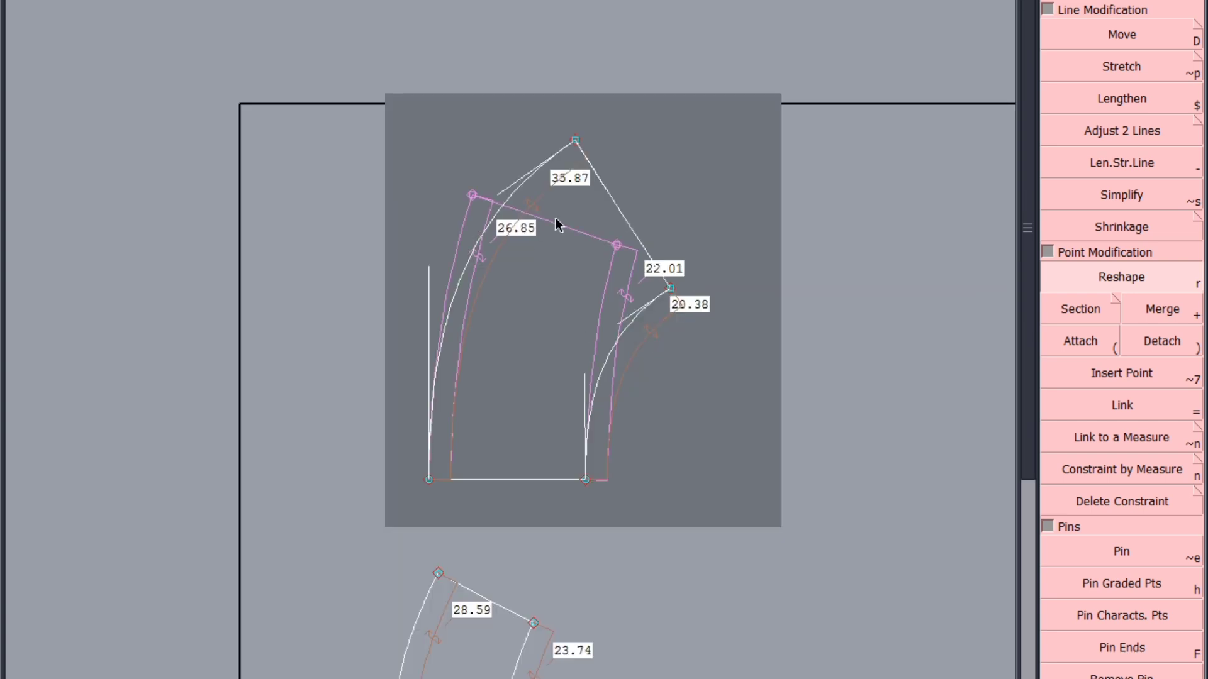
left_click(1146, 44)
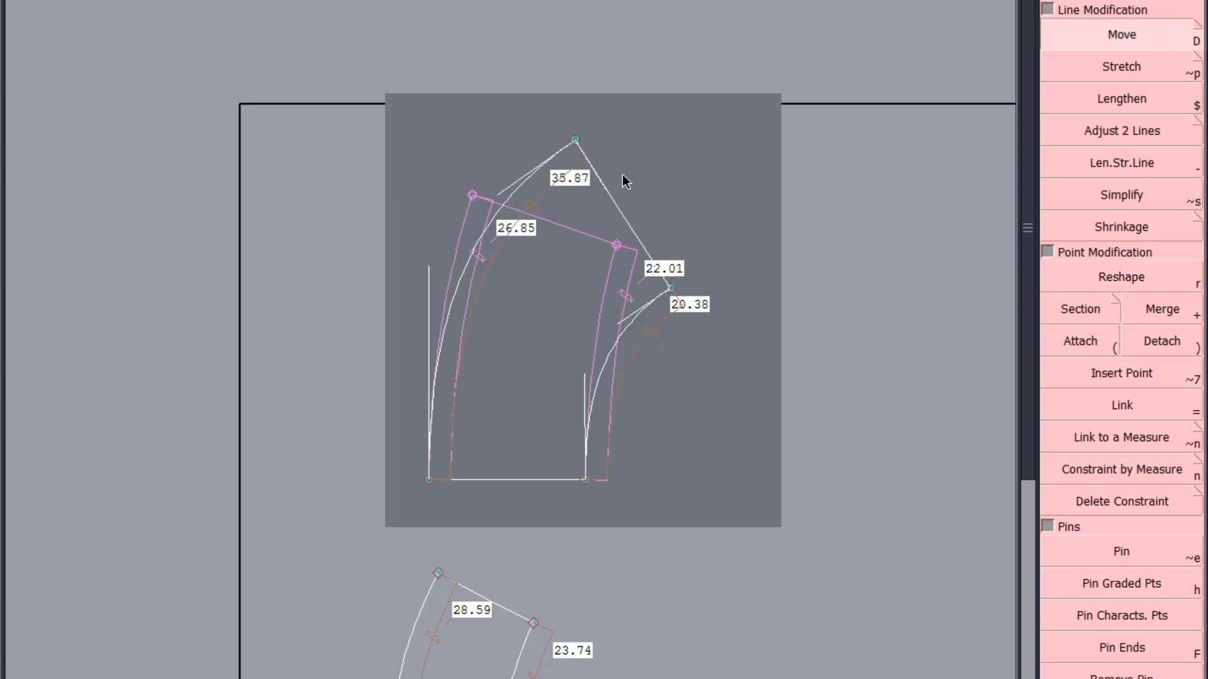
left_click(502, 478)
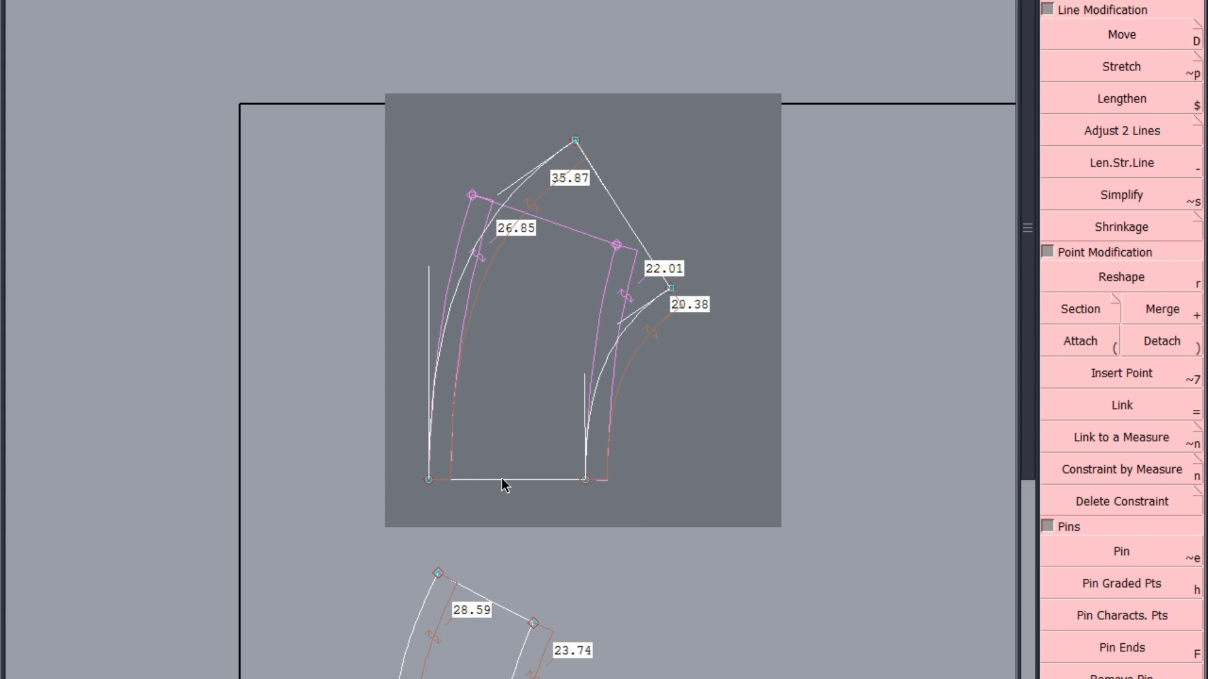
left_click(501, 479)
left_click(694, 497)
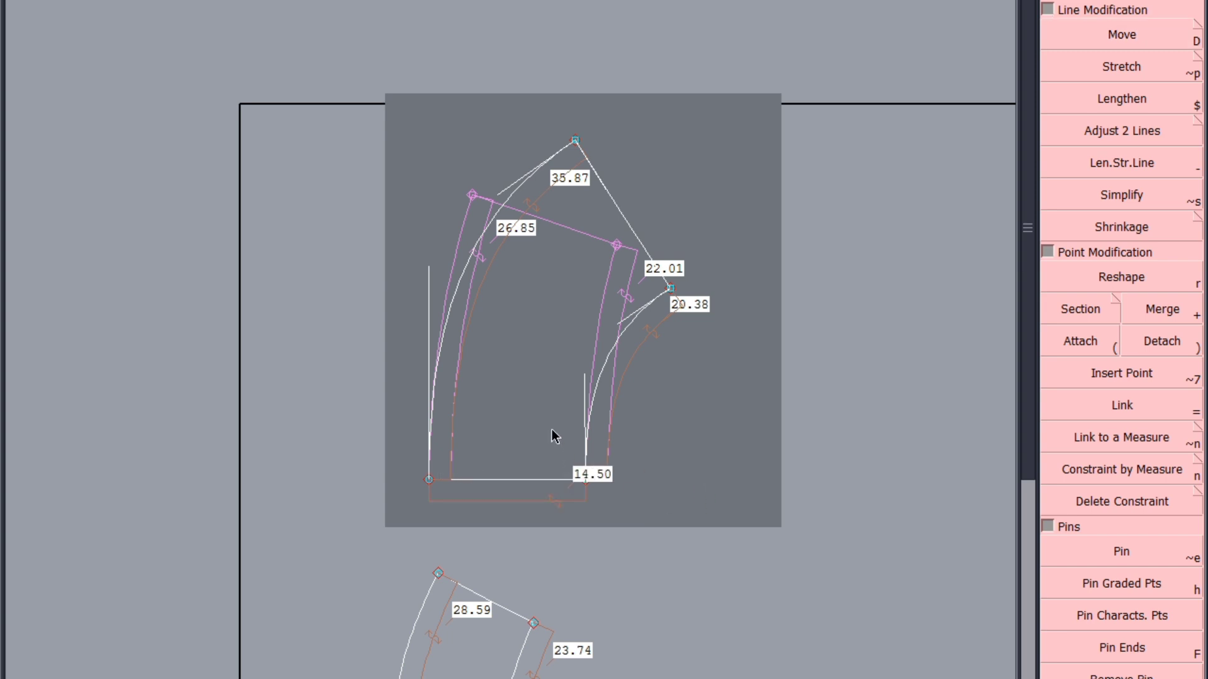
left_click(614, 195)
left_click(772, 454)
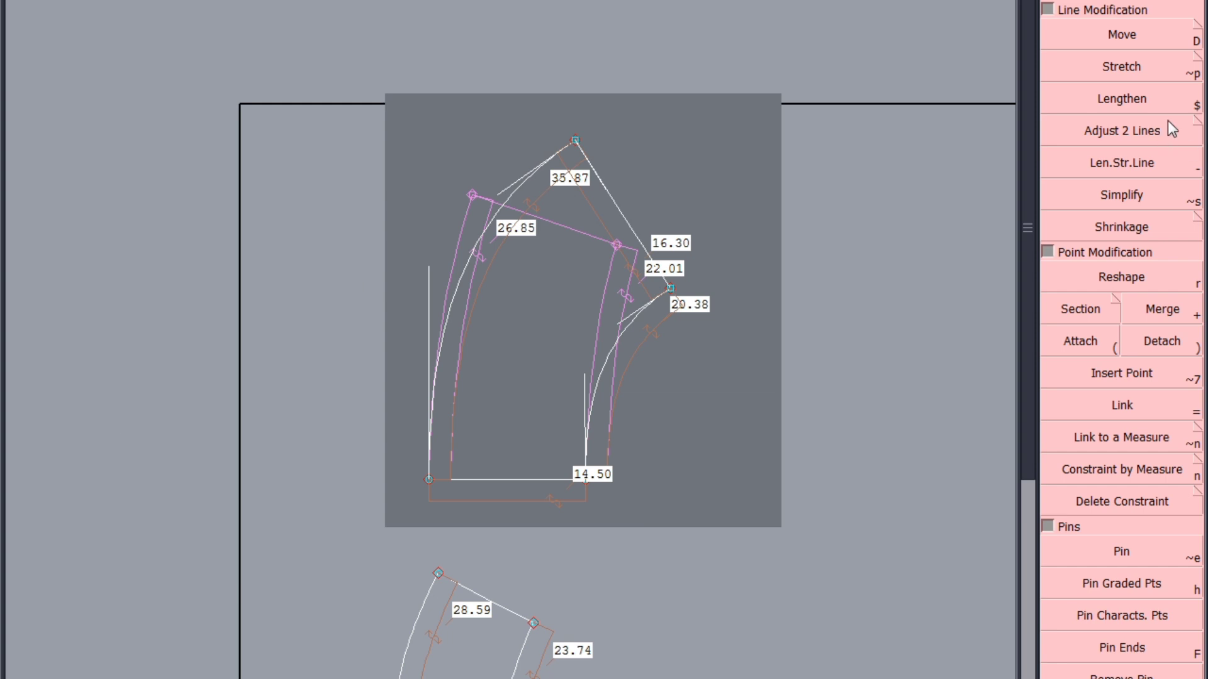
Move the longer curve's free end point outward until the straight end edge is about 14.5 cm, and reshape the curve to about 39.4 cm
left_click(1129, 36)
left_click_drag(575, 141, 616, 145)
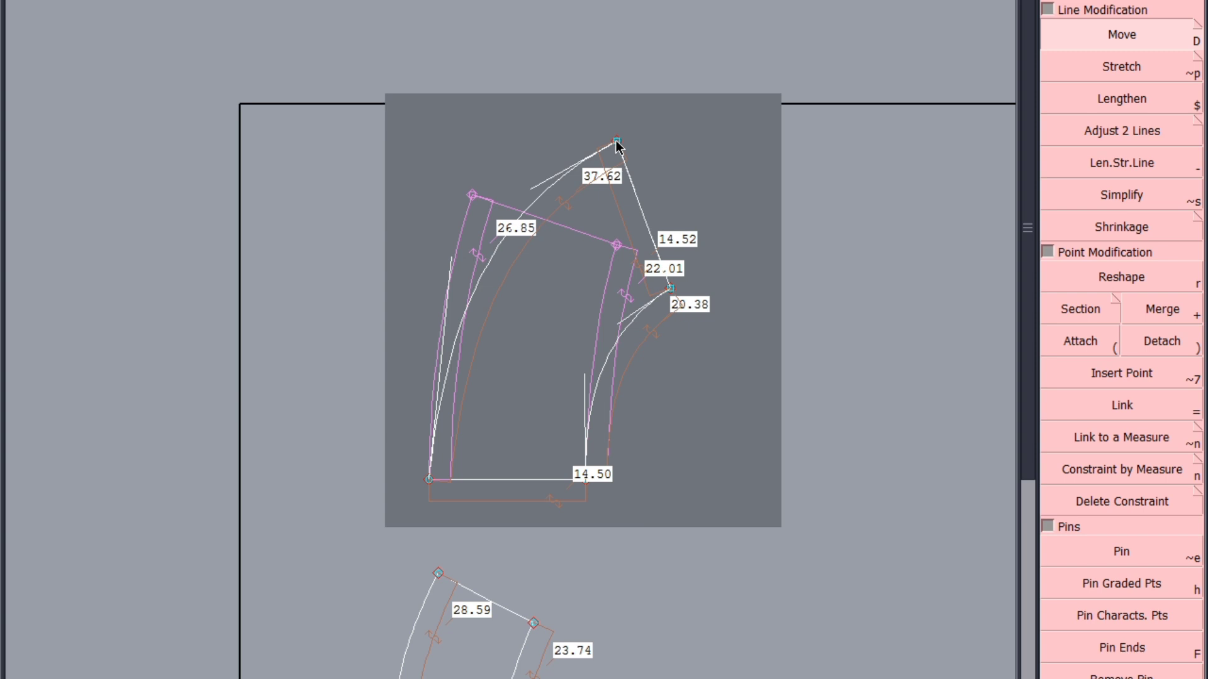
scroll(451, 358, "up", 2)
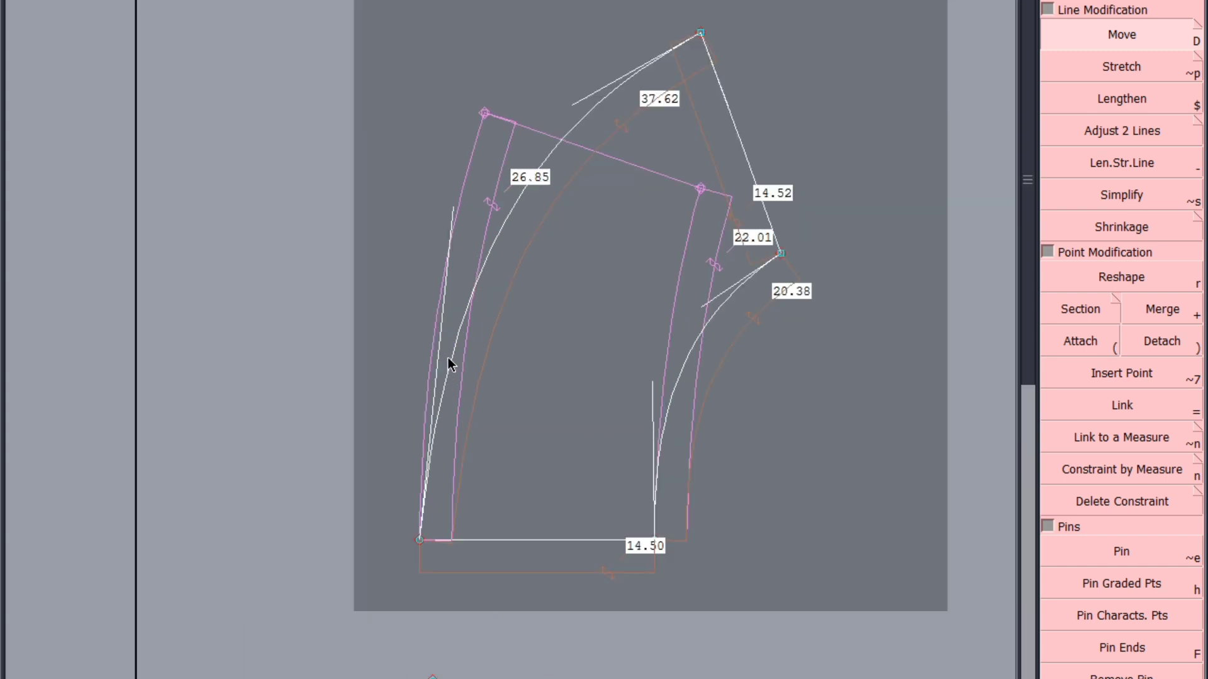
left_click(1126, 276)
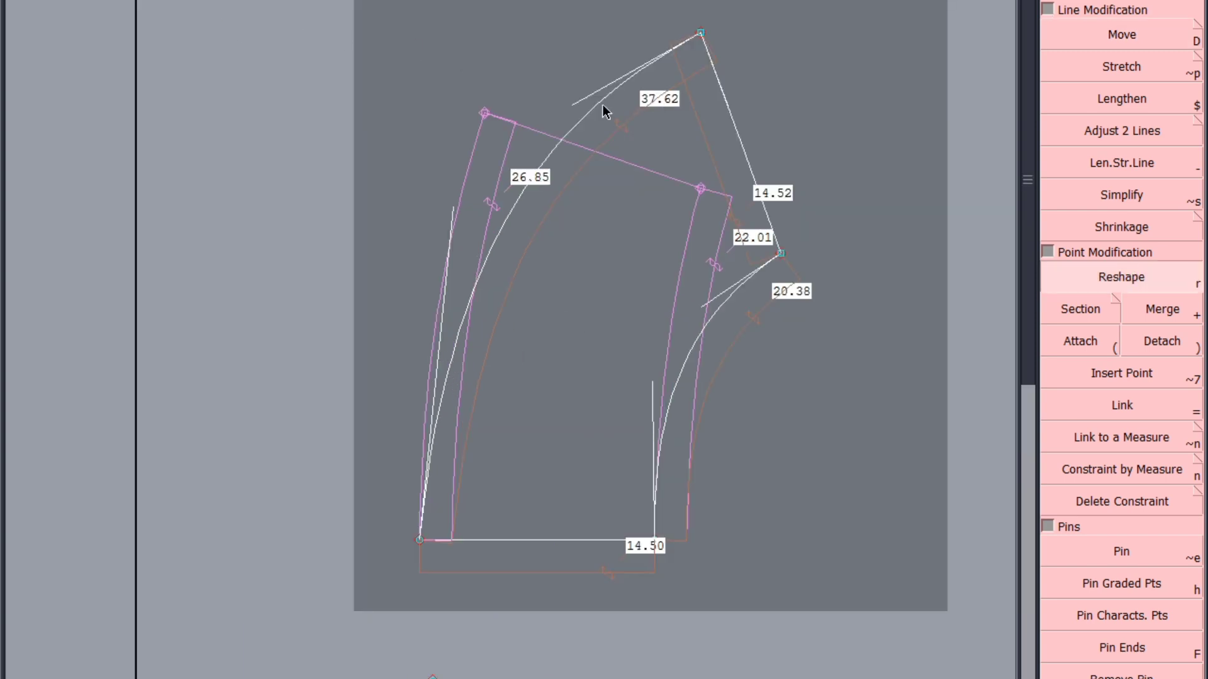
left_click_drag(571, 105, 541, 106)
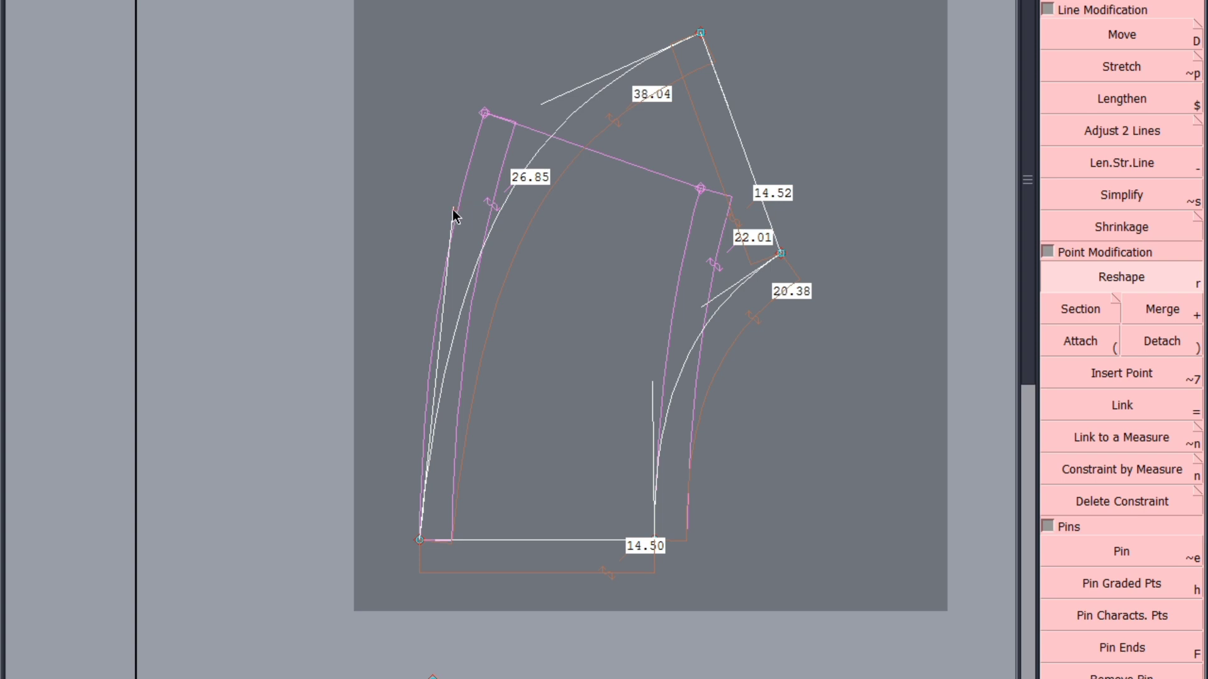
left_click_drag(453, 209, 426, 189)
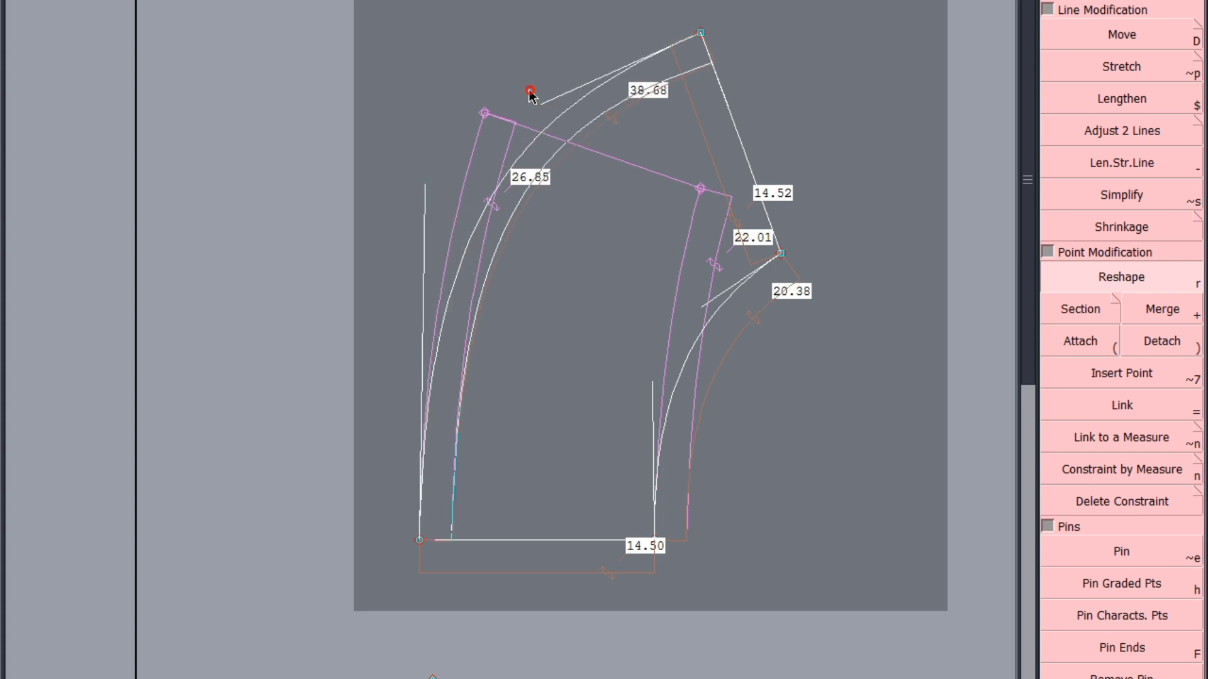
left_click_drag(531, 93, 526, 86)
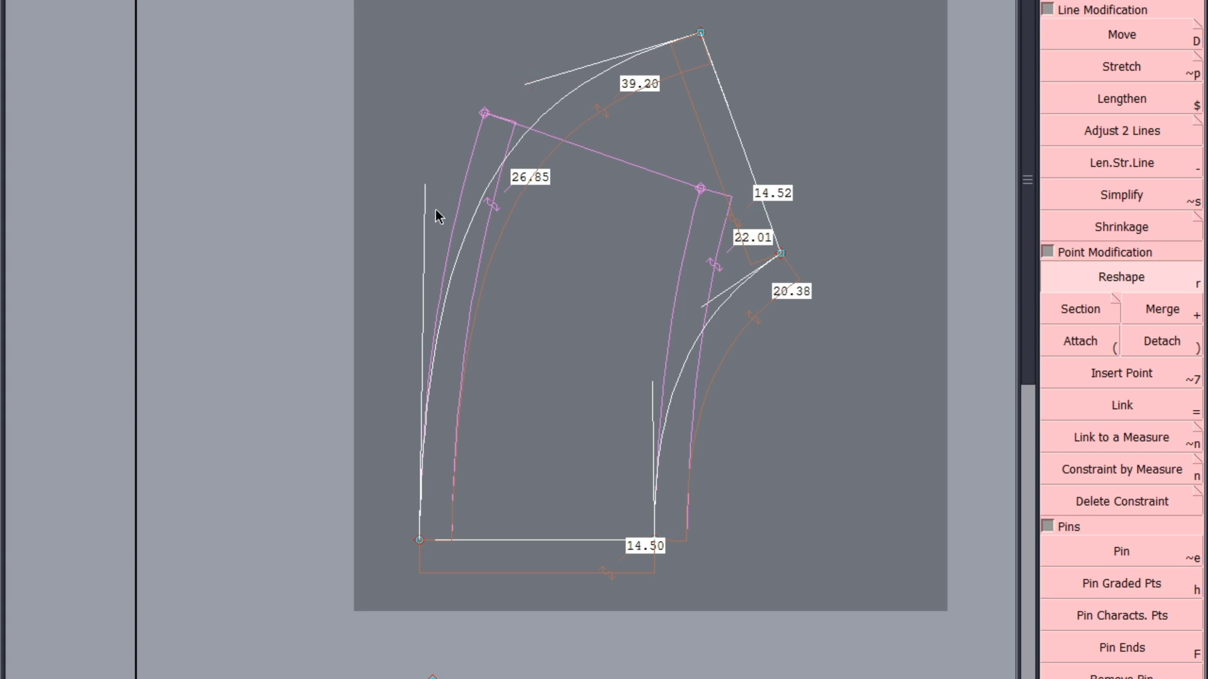
left_click_drag(421, 189, 418, 172)
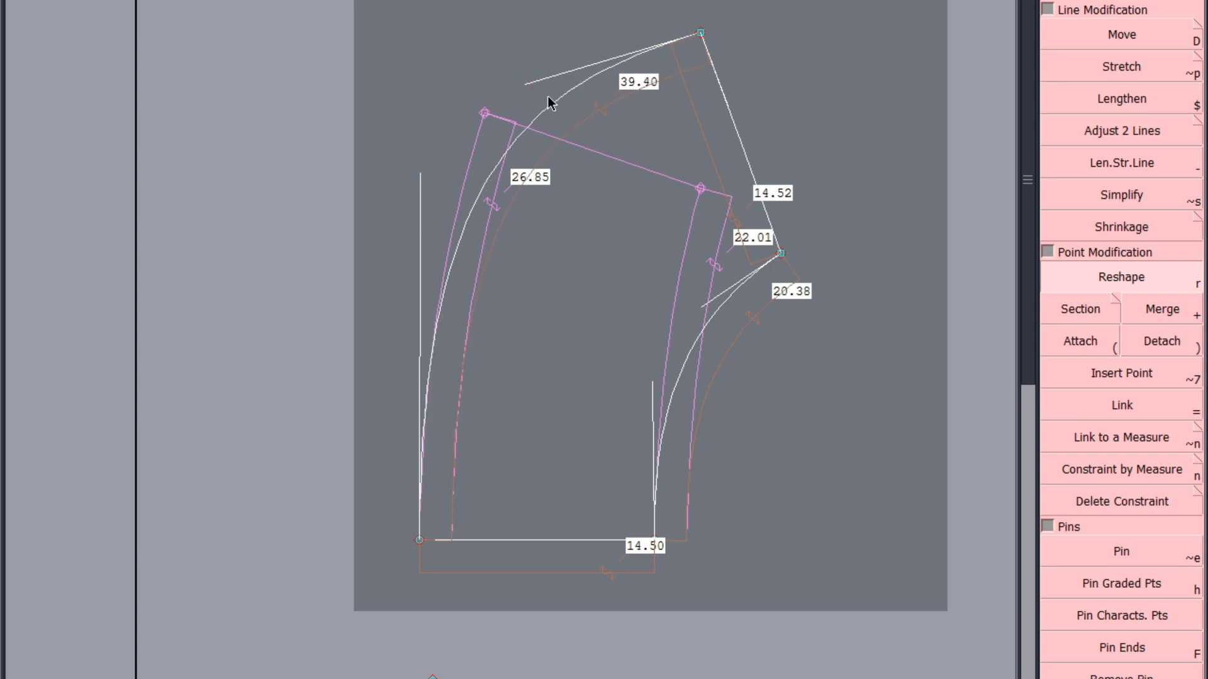
left_click_drag(527, 87, 539, 73)
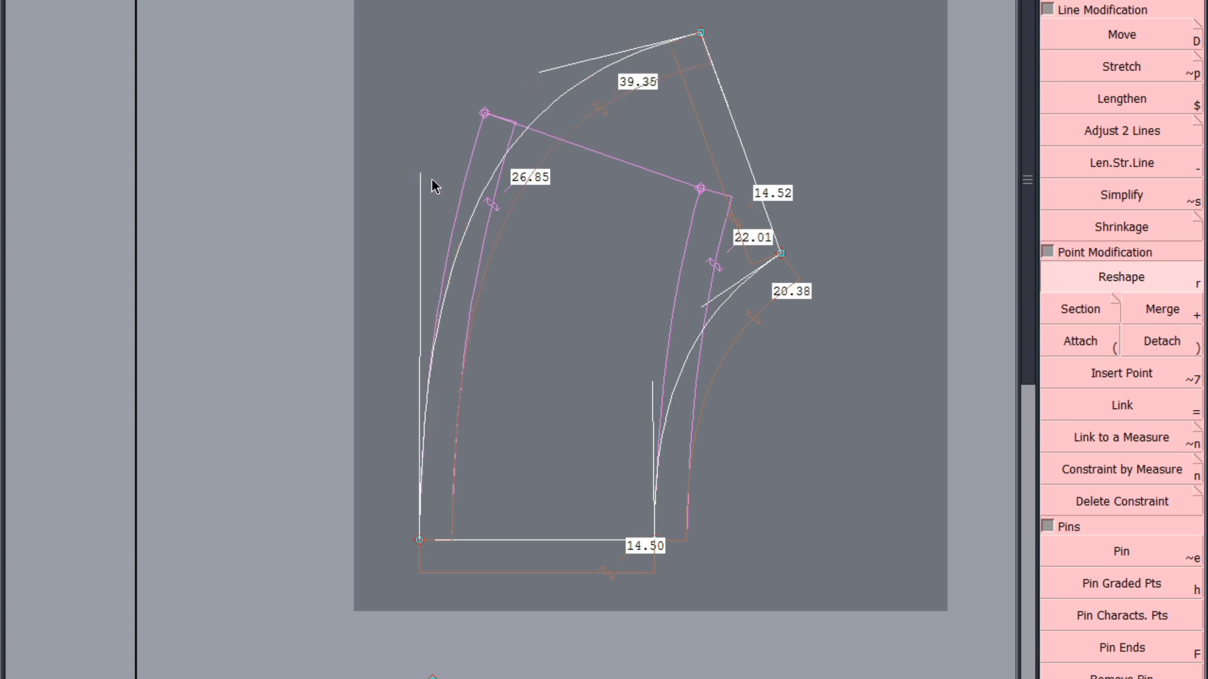
left_click_drag(419, 176, 412, 186)
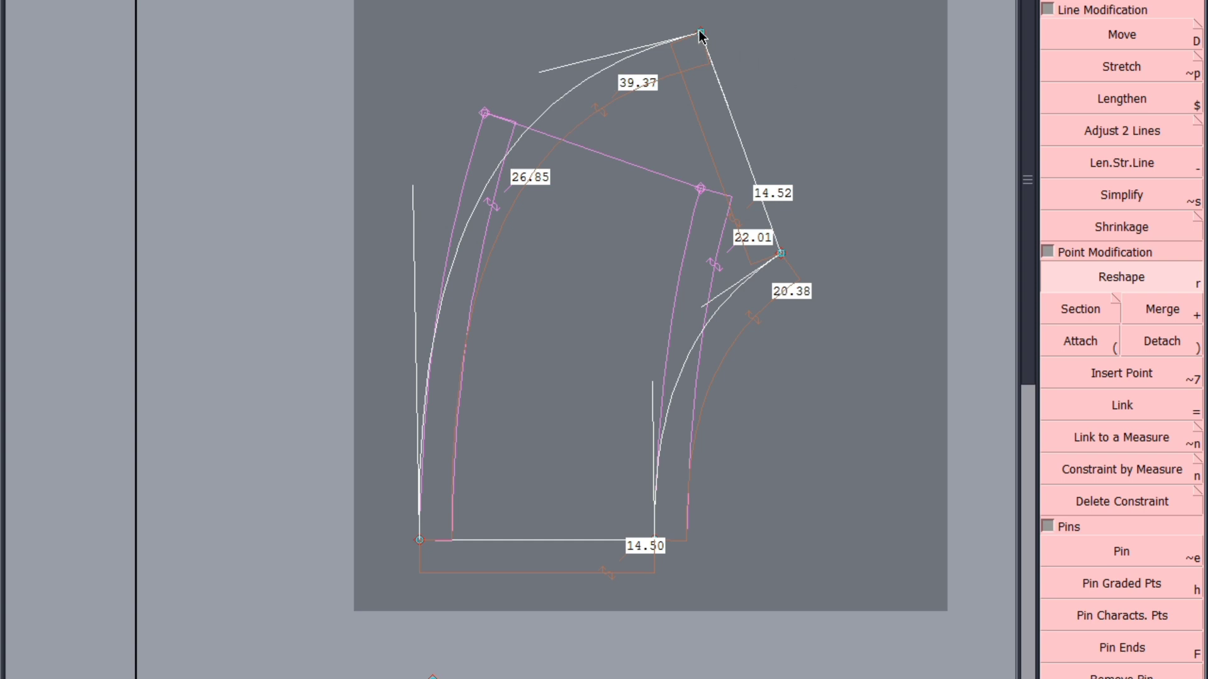
key("d")
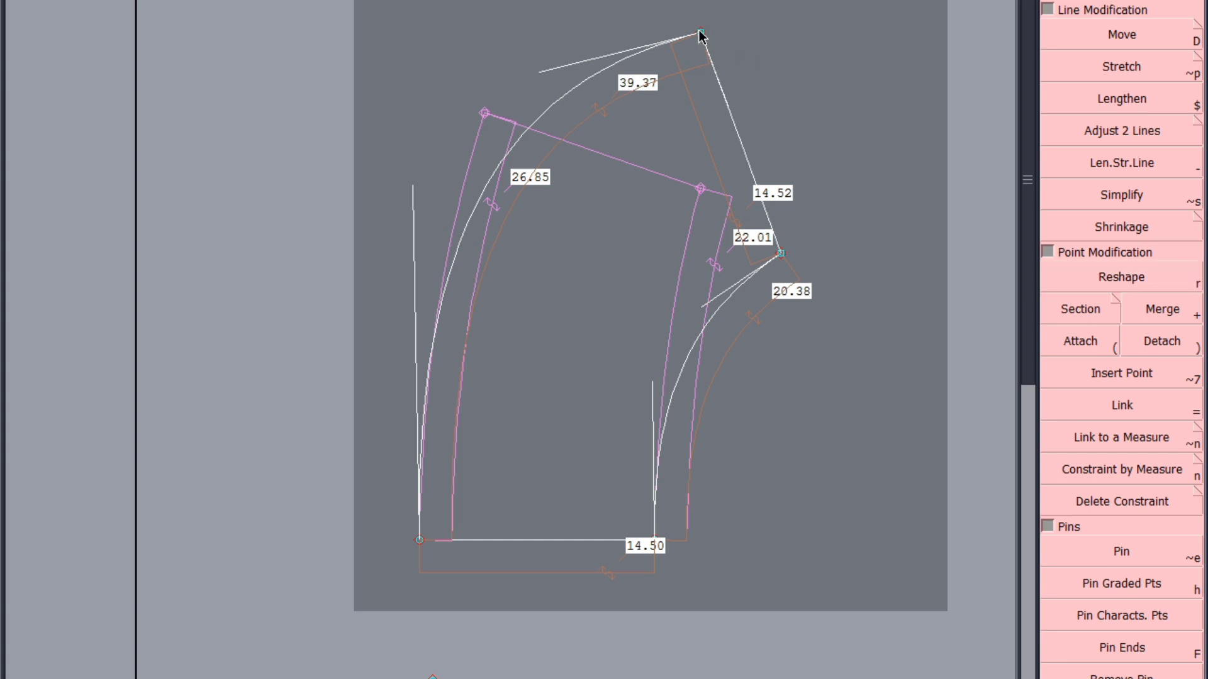
left_click(700, 32)
left_click(554, 103)
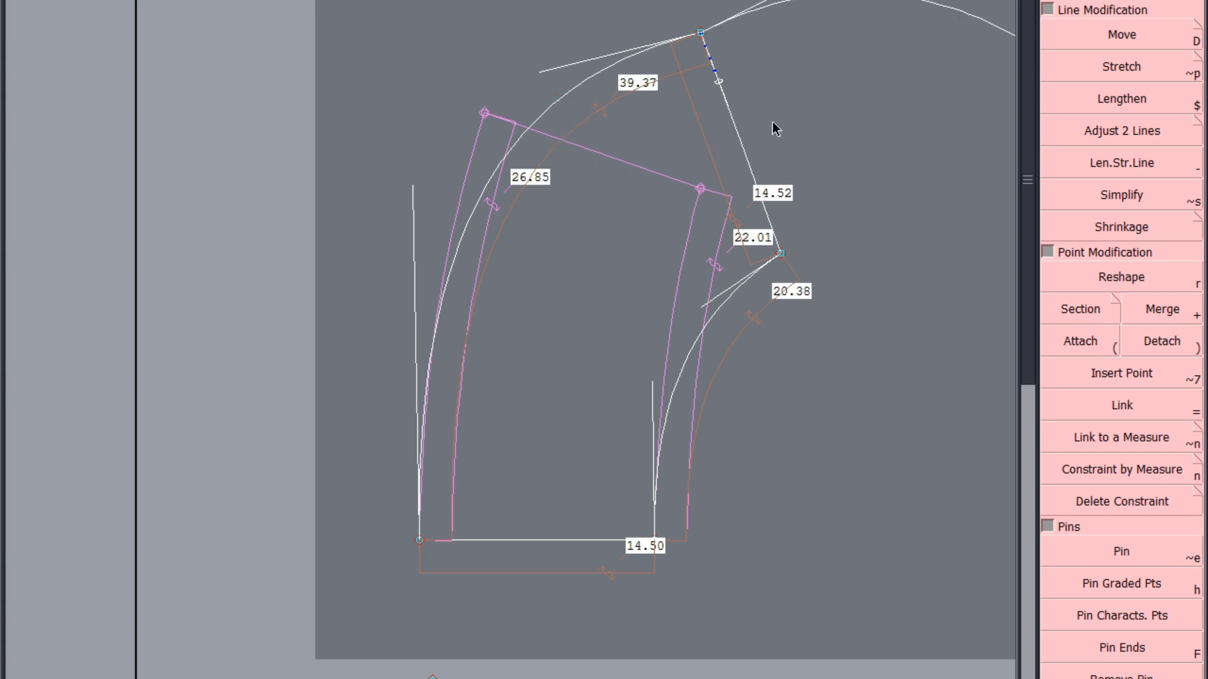
key("ctrl+z")
Move the longer curve's free end point farther outward until the curve is about 42 cm and the straight end edge about 14.5 cm
left_click(1126, 45)
left_click(705, 33)
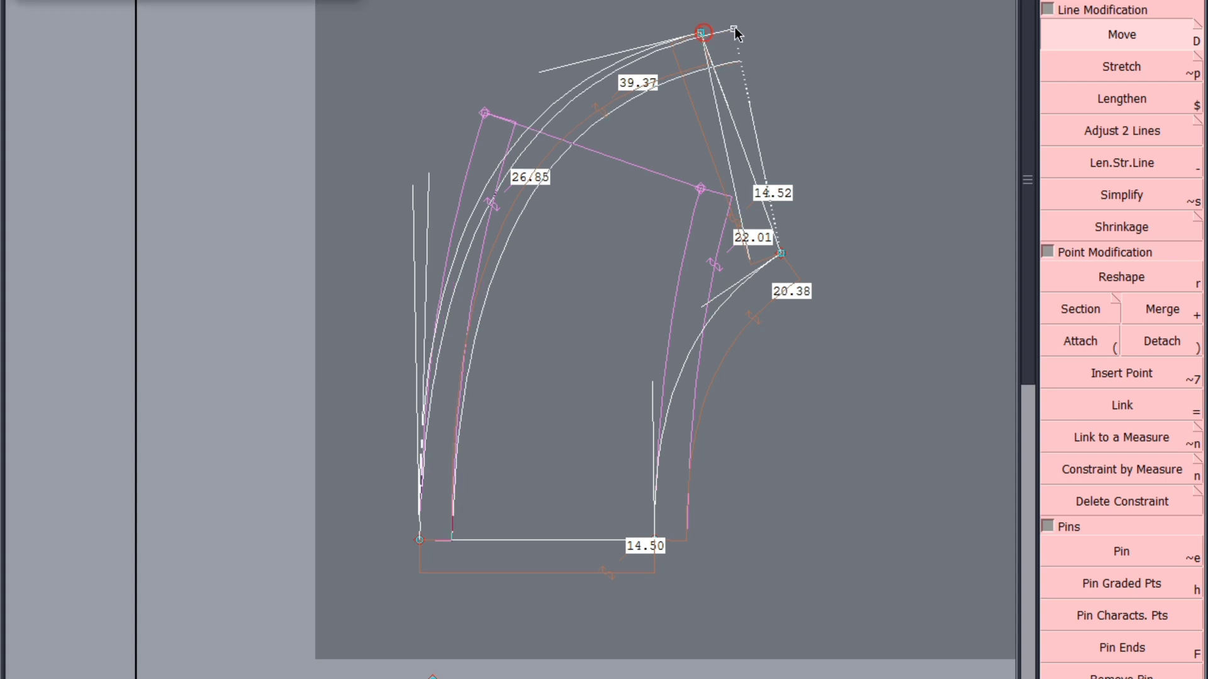
left_click(746, 23)
left_click(747, 24)
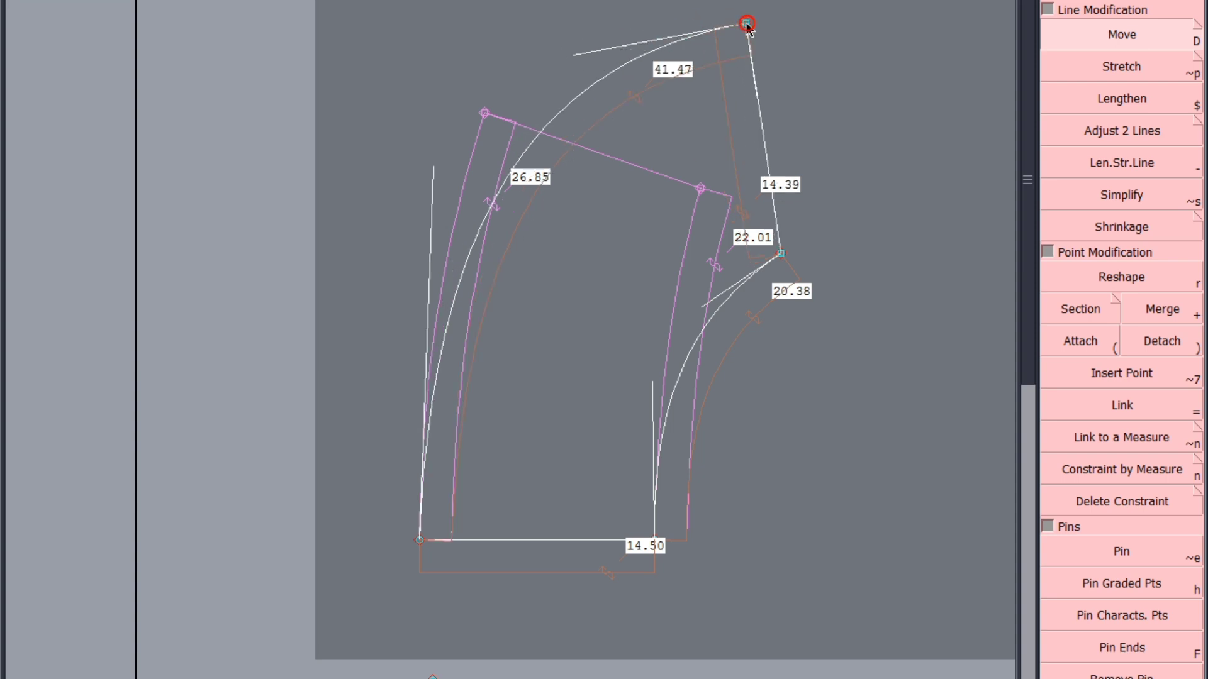
left_click(755, 21)
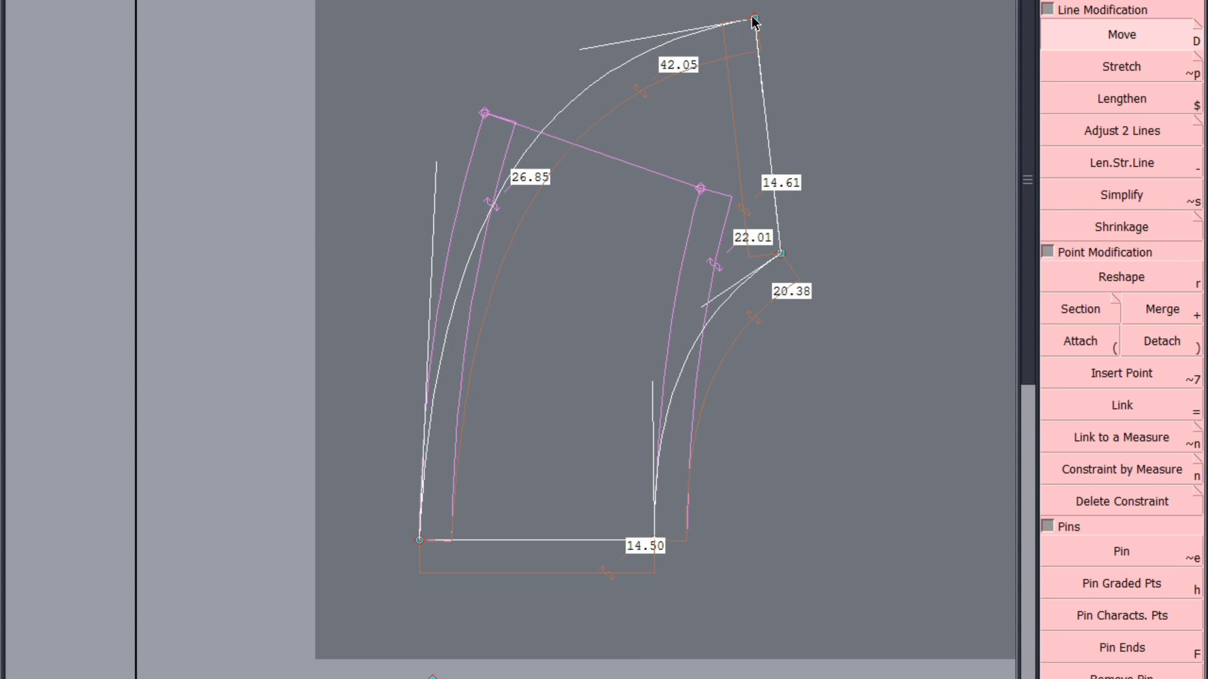
left_click(755, 20)
left_click(757, 21)
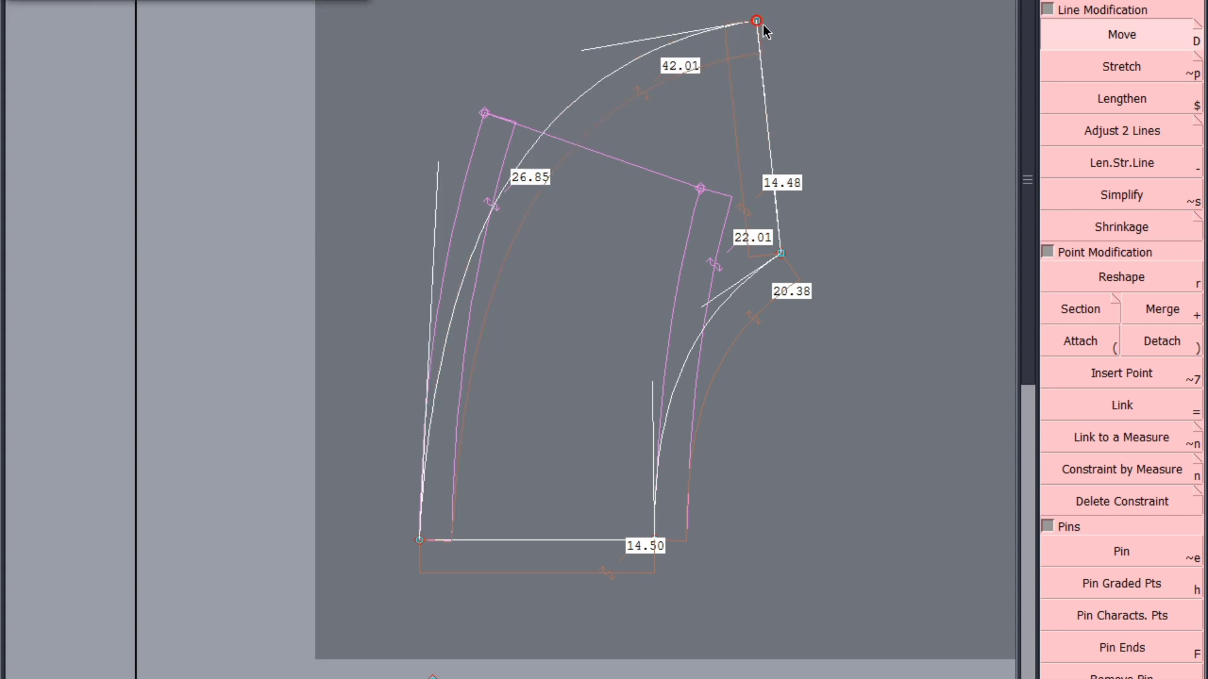
Reshape the longer curve and bring its free end point inward until the curve is about 41.7 cm and the end edge about 14.35 cm
left_click(1116, 284)
left_click_drag(589, 48, 539, 35)
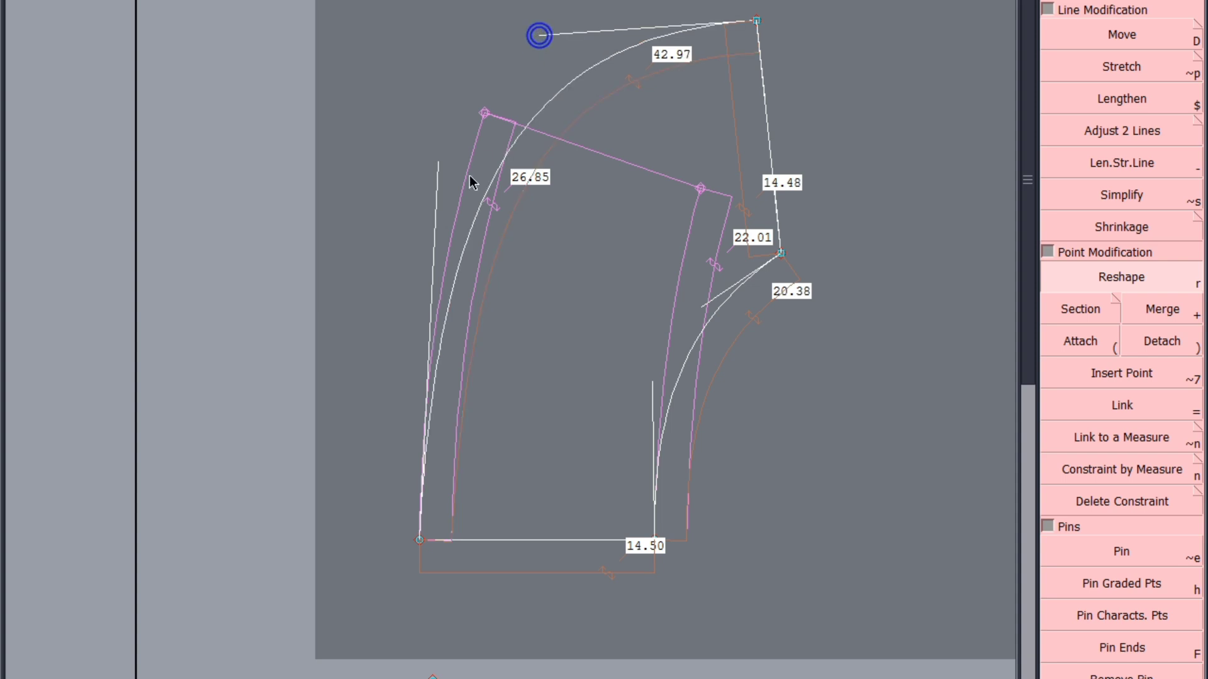
left_click_drag(439, 162, 423, 167)
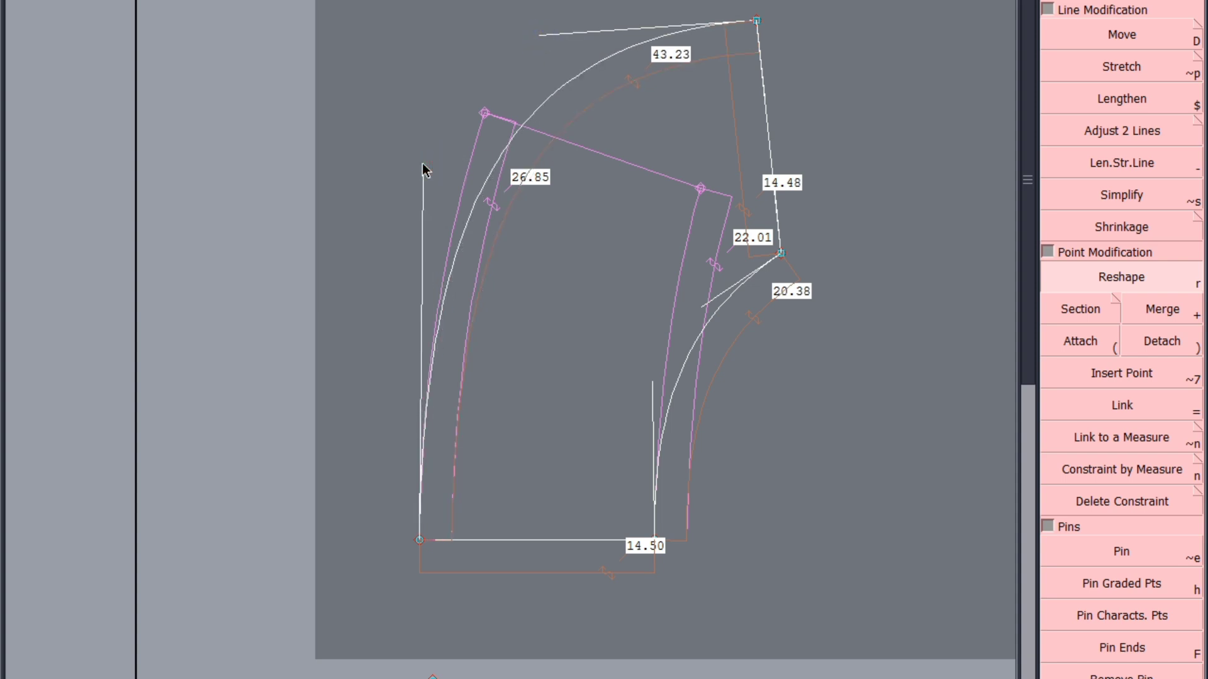
left_click_drag(544, 38, 554, 30)
left_click_drag(422, 169, 422, 176)
left_click_drag(758, 19, 744, 24)
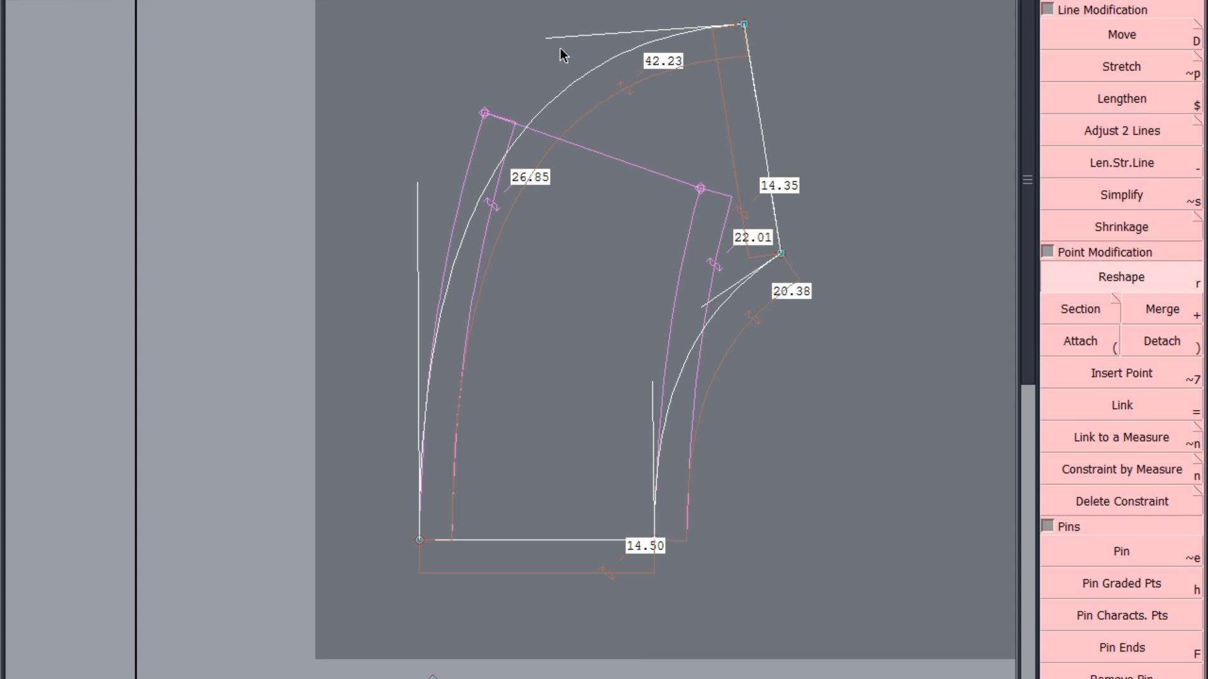
left_click_drag(547, 38, 571, 45)
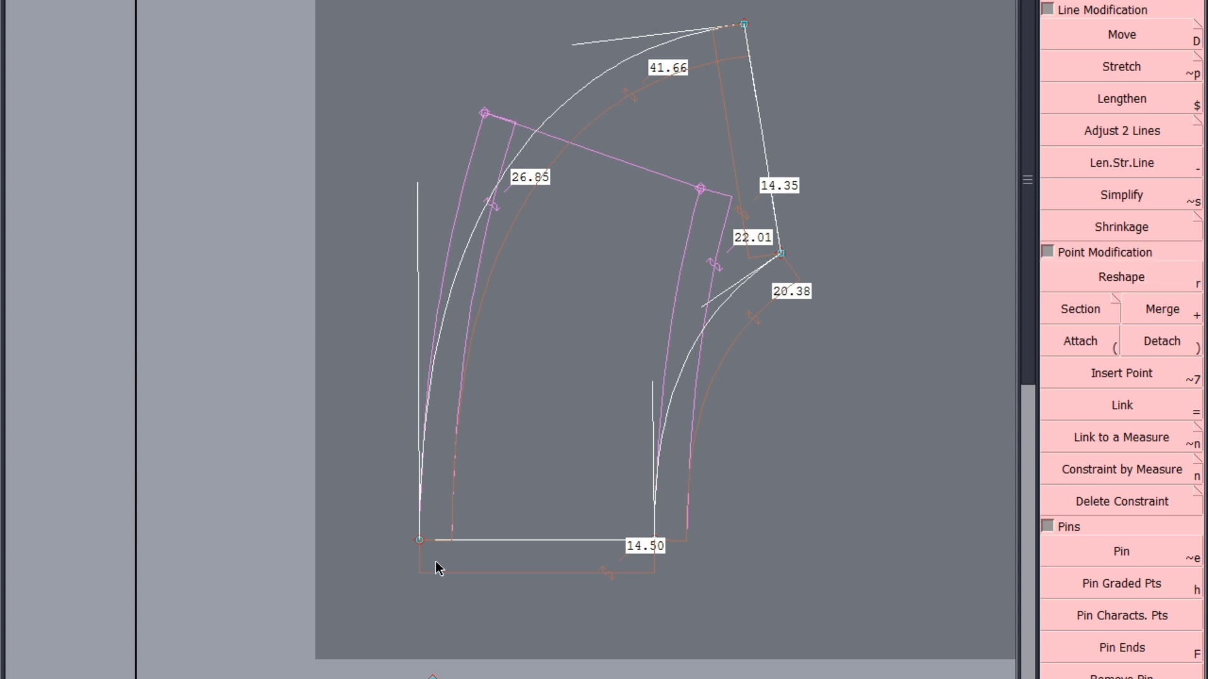
Check how smoothly the longer curve continues when mirrored across the base line and across the straight end edge
left_click(420, 540)
left_click(430, 364)
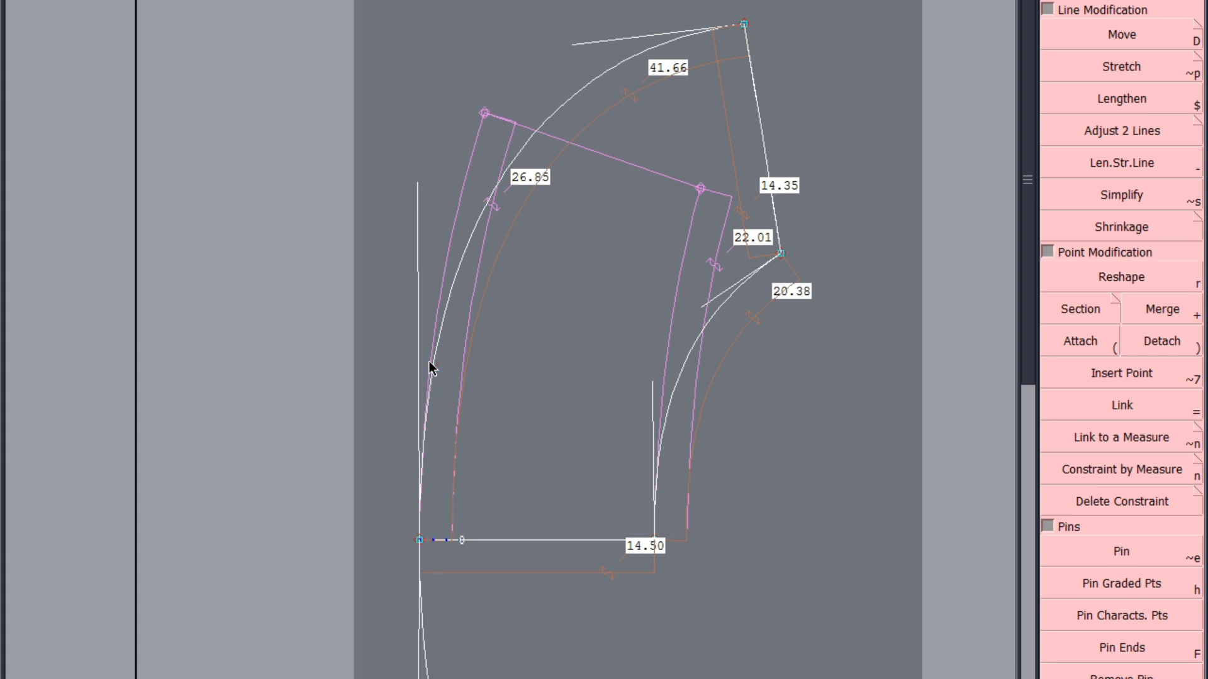
left_click(428, 368)
left_click(743, 24)
left_click(744, 24)
left_click(753, 89)
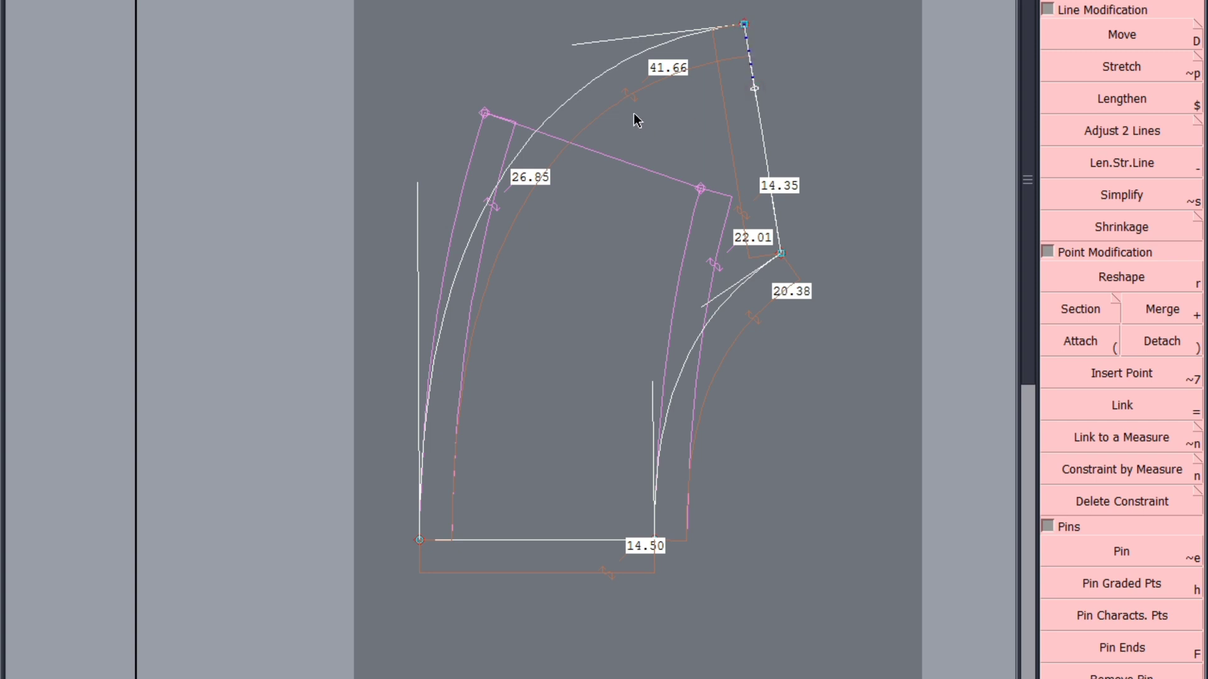
left_click(618, 65)
key("j")
scroll(653, 72, "up", 2)
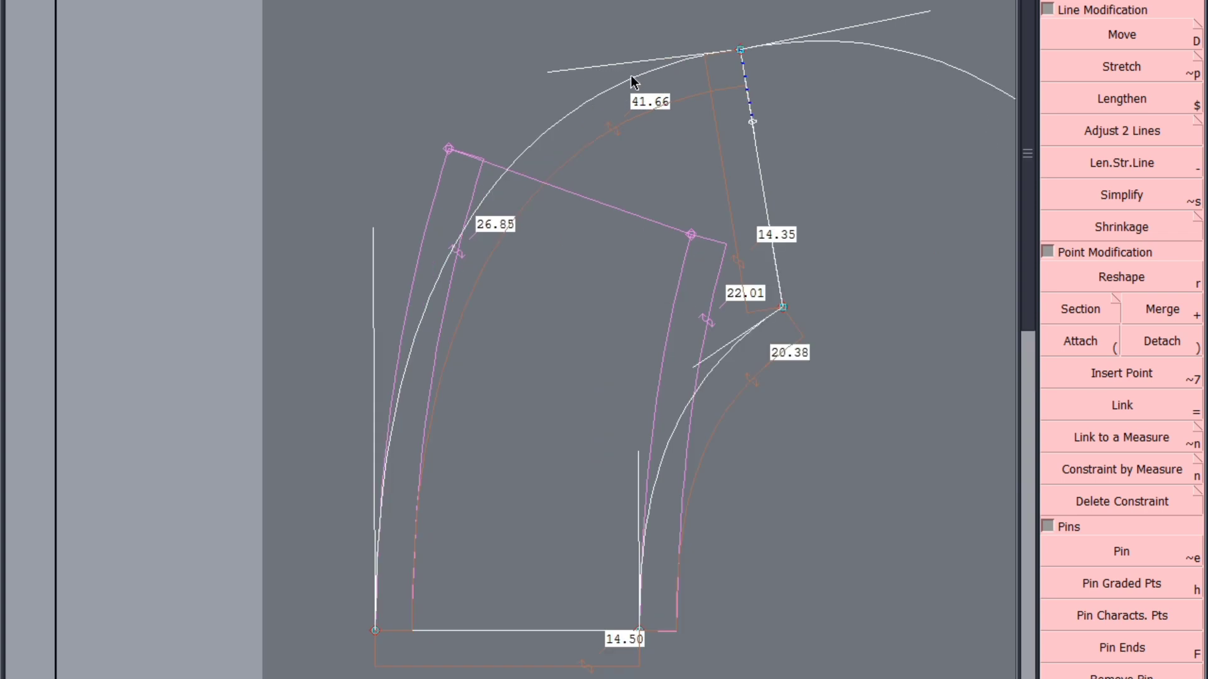
key("ctrl+z")
Flatten the longer curve's tangents and shift its free end point slightly inward until the curve is about 41.2 cm
key("r")
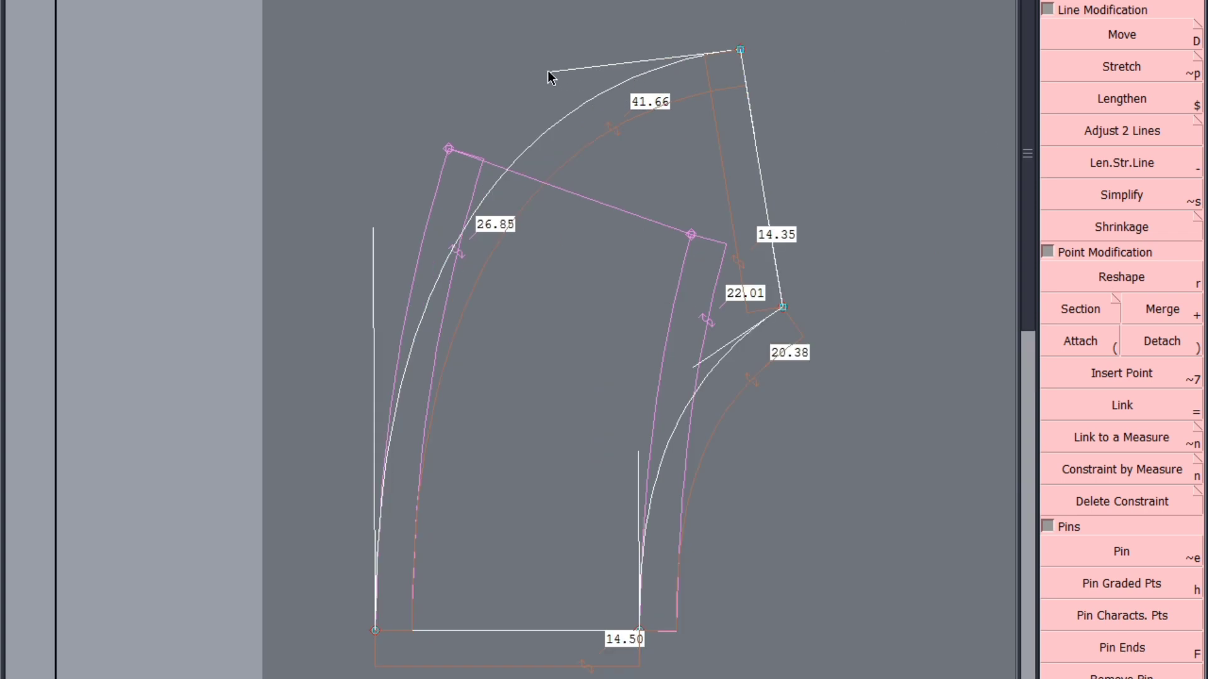
key("r")
left_click_drag(548, 72, 551, 81)
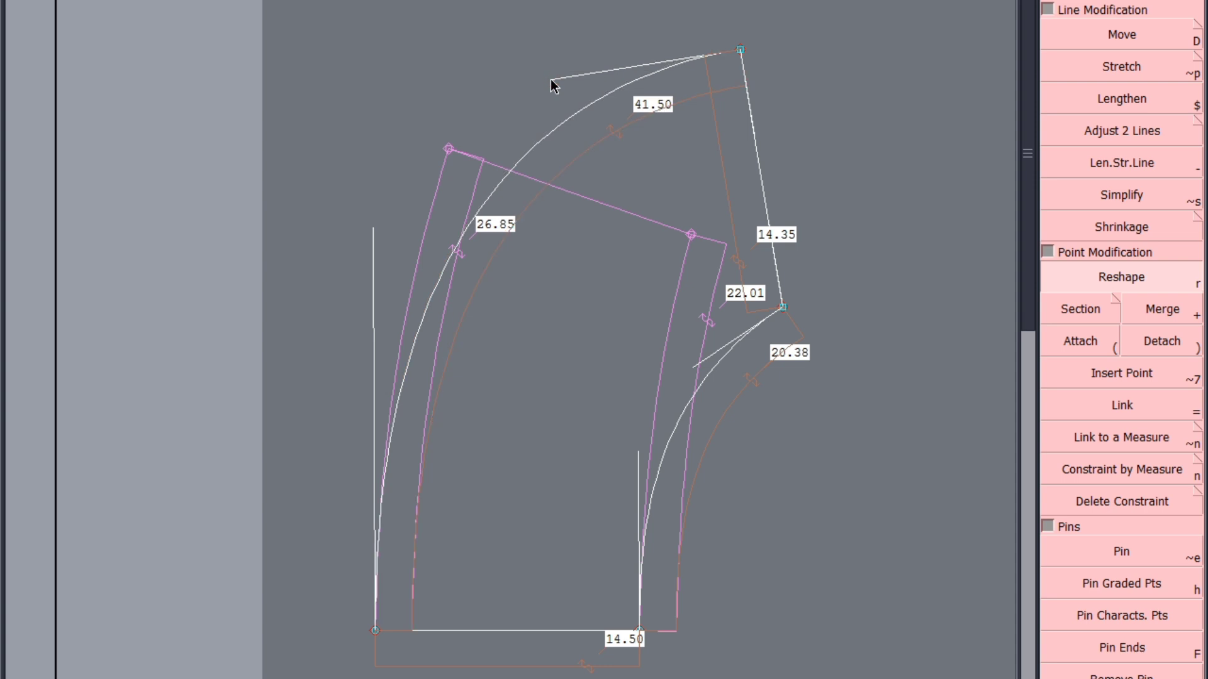
left_click(739, 50)
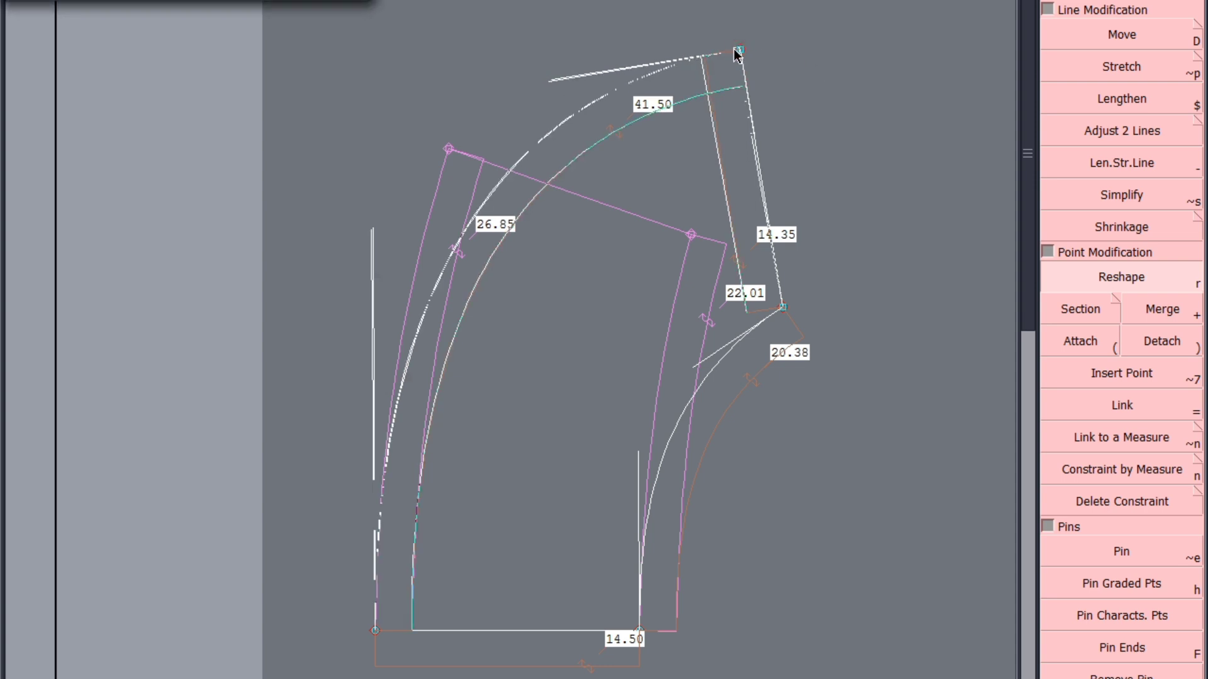
left_click(735, 50)
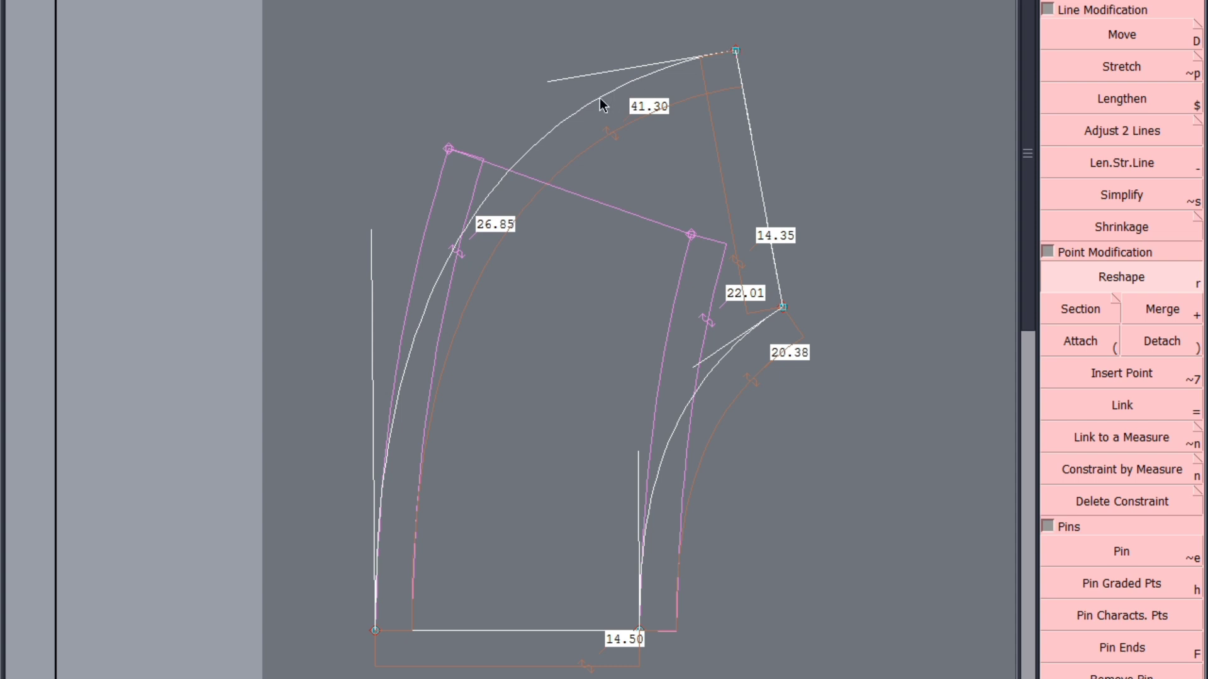
left_click(372, 242)
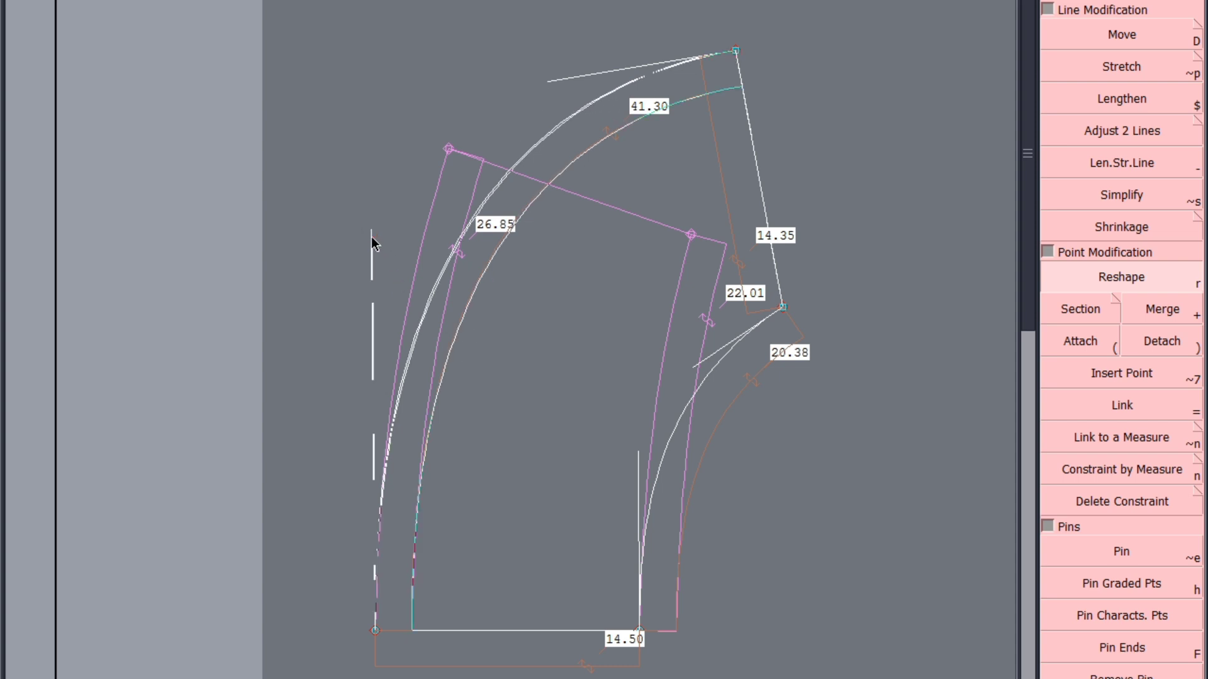
left_click(372, 243)
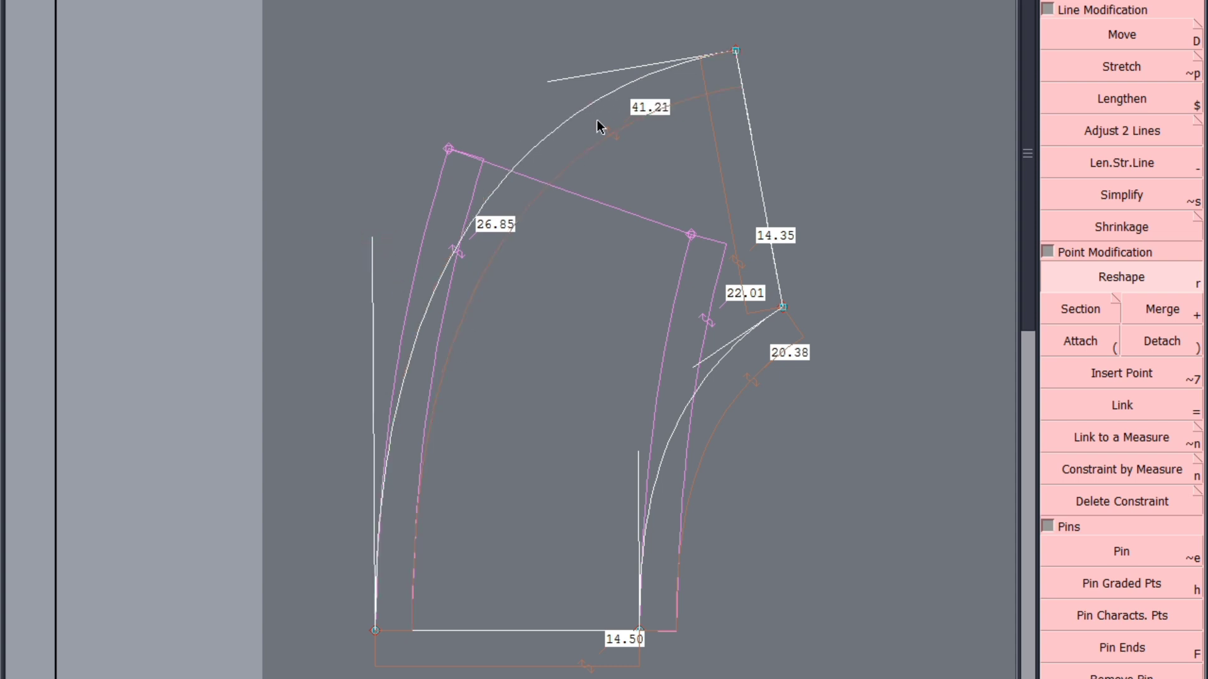
Recheck the reshaped longer curve's mirrored continuation at the straight end edge and at the base line
key("d")
left_click(735, 52)
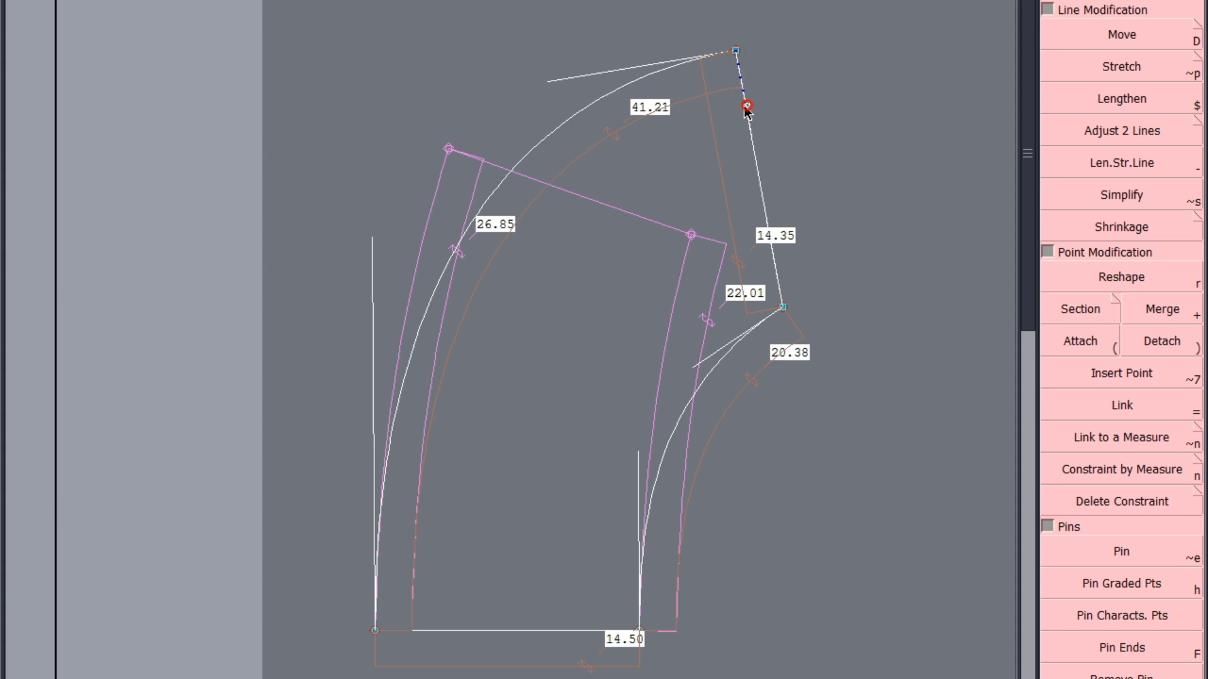
left_click(572, 108)
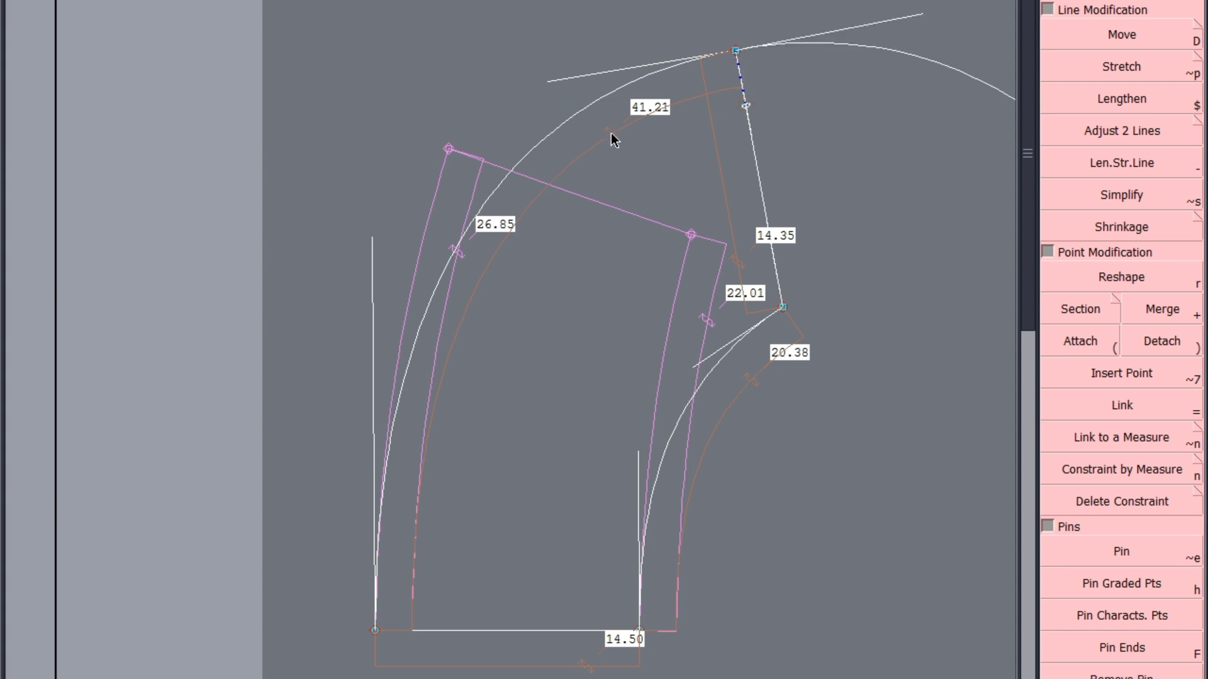
left_click(730, 181)
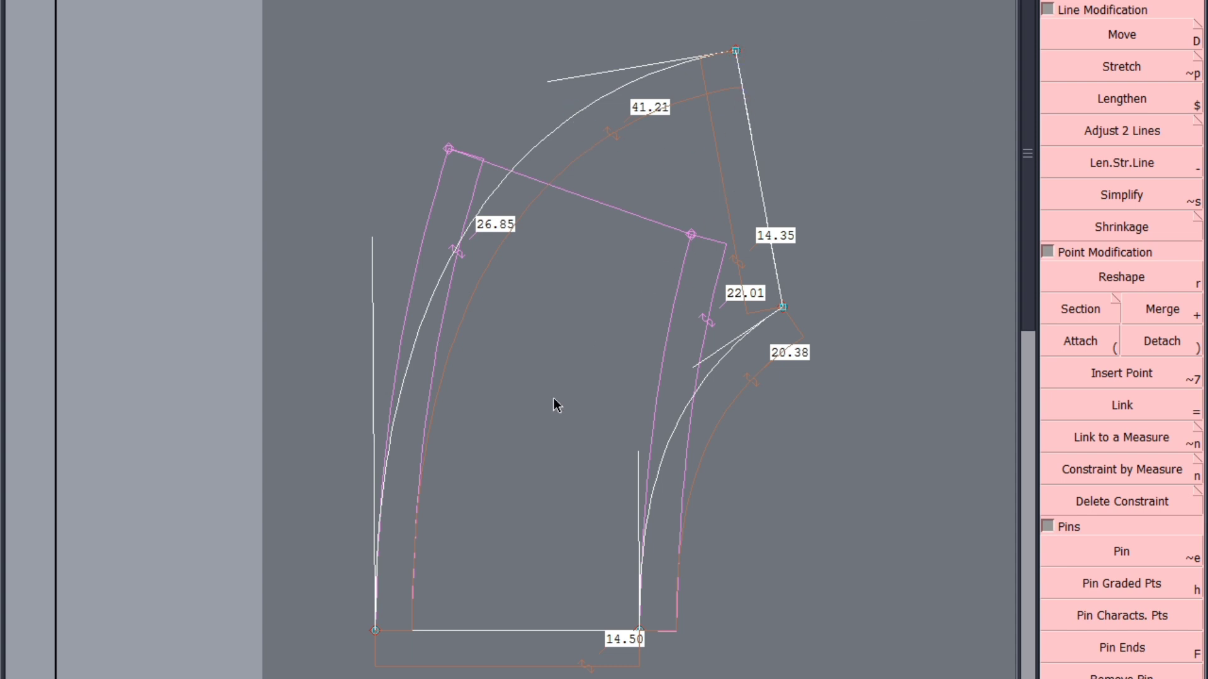
left_click(375, 631)
left_click(384, 494)
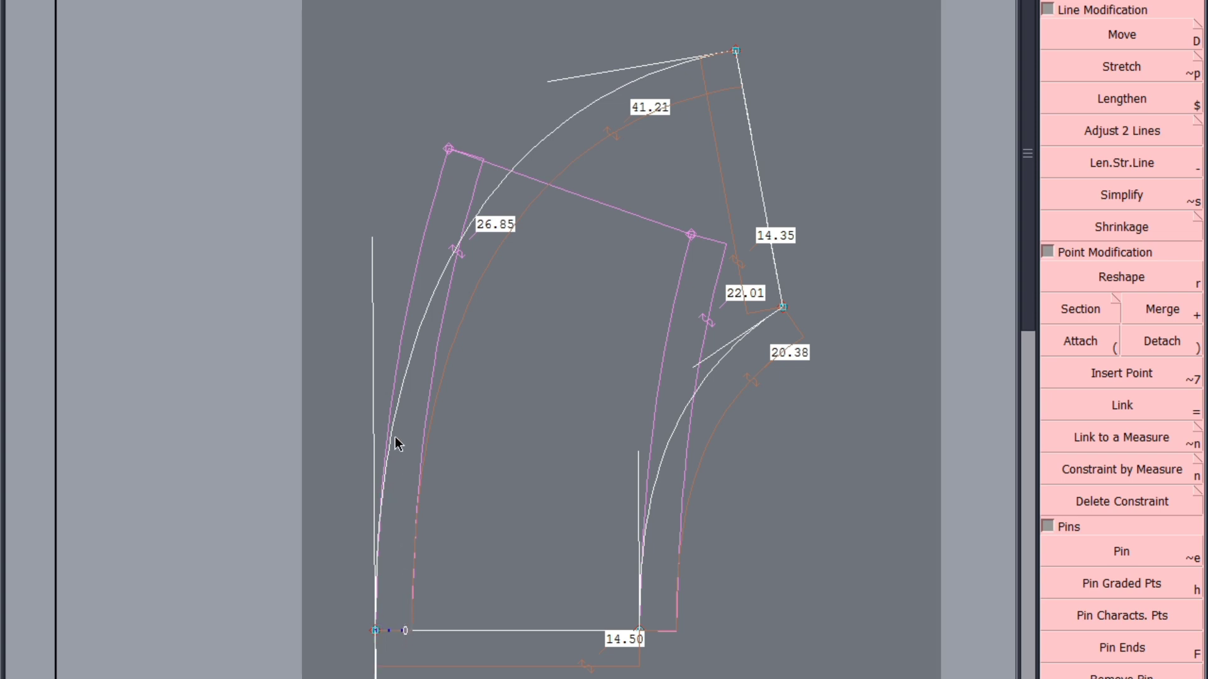
left_click(401, 345)
Try to create a parallel line from the shorter curve
key("F1")
left_click(1141, 370)
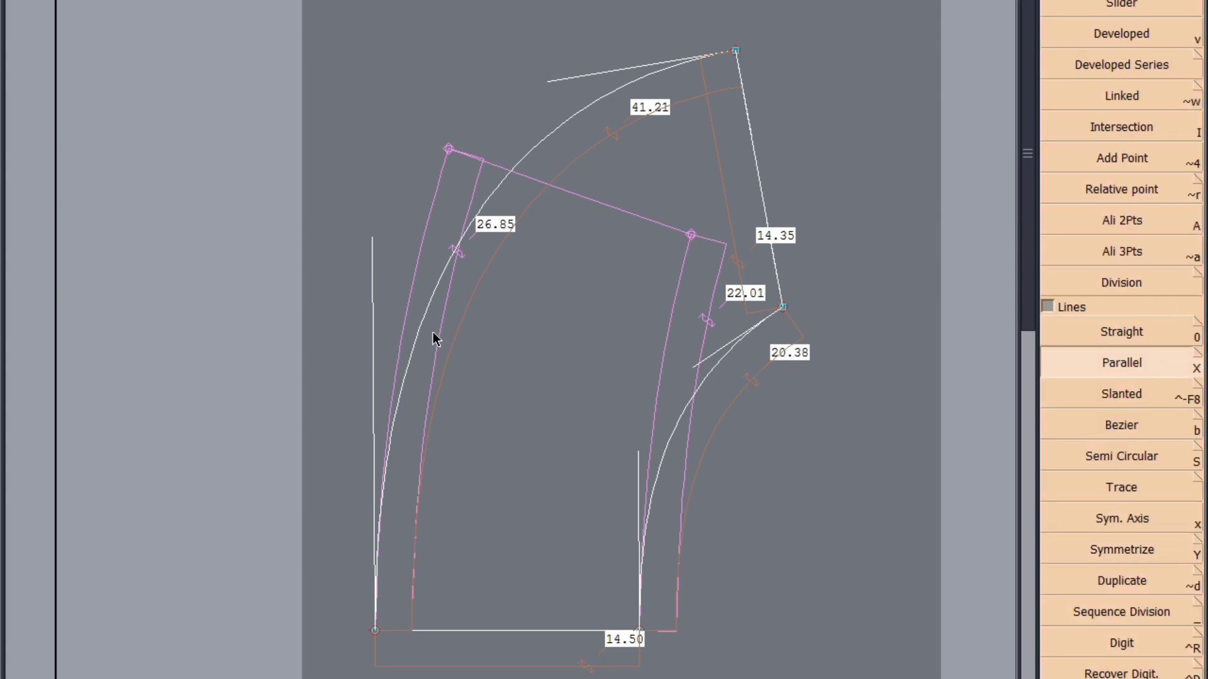
left_click(658, 441)
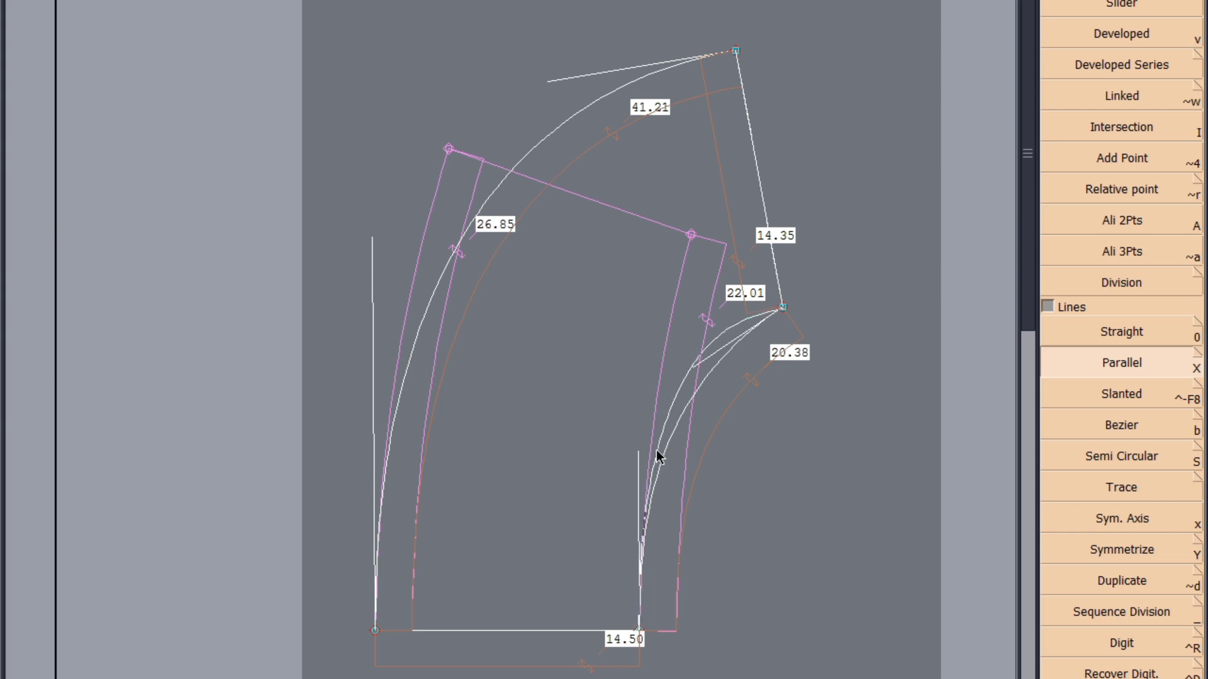
left_click(657, 452)
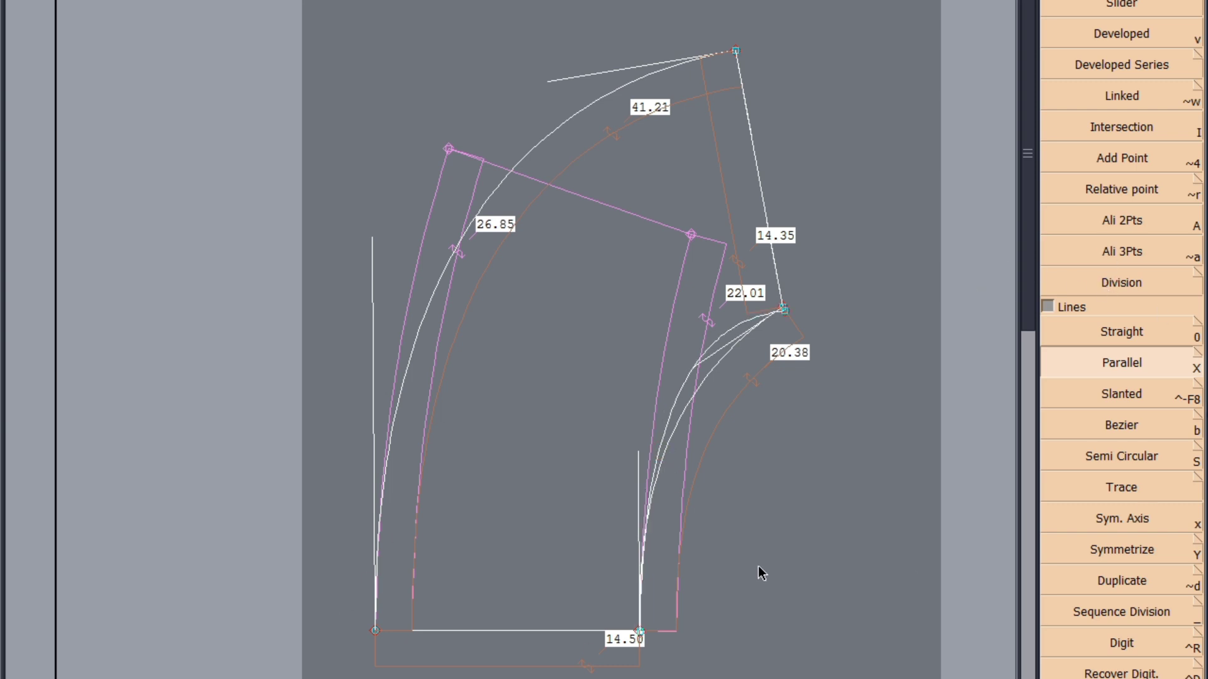
scroll(783, 612, "up", 2)
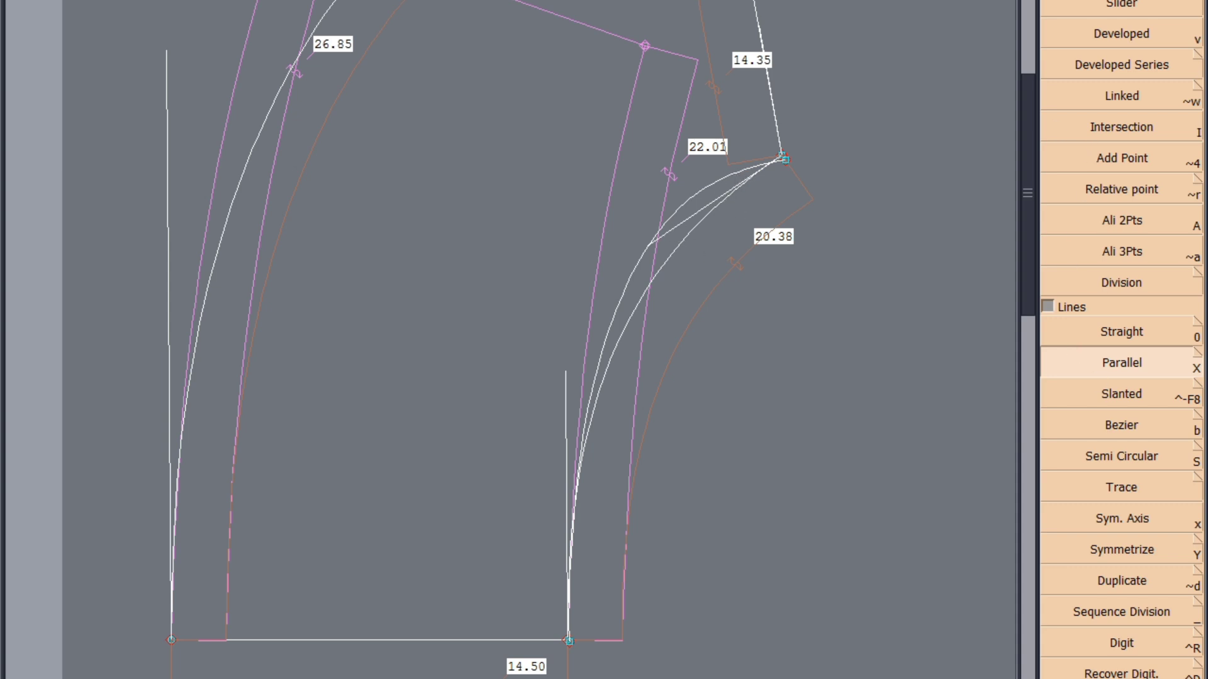
Reshape the shorter curve with flatter and longer tangents until it is about 20.7 cm long
key("F3")
left_click(1118, 278)
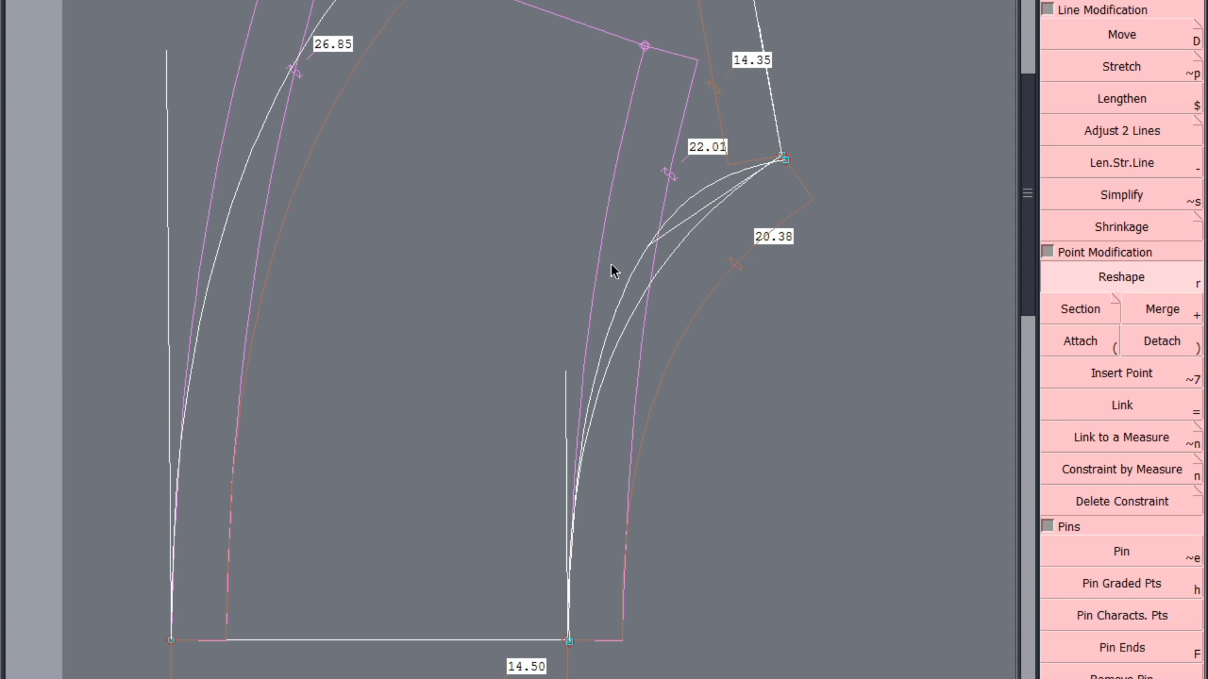
left_click(654, 239)
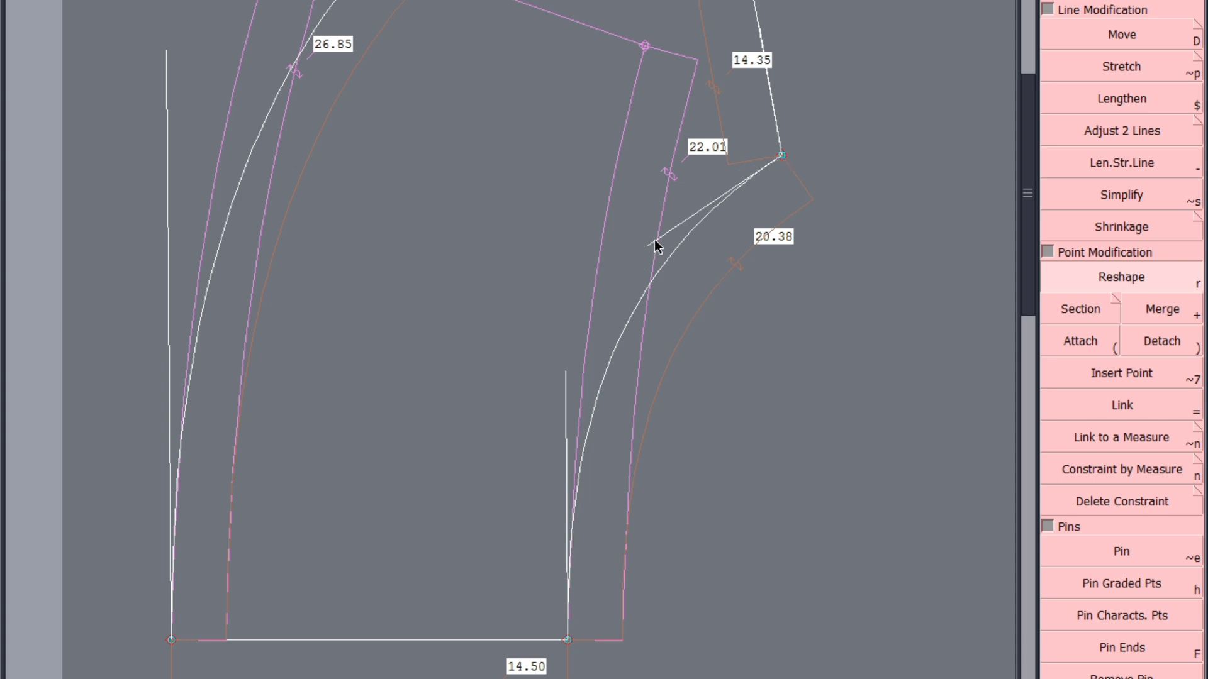
left_click_drag(654, 241, 641, 212)
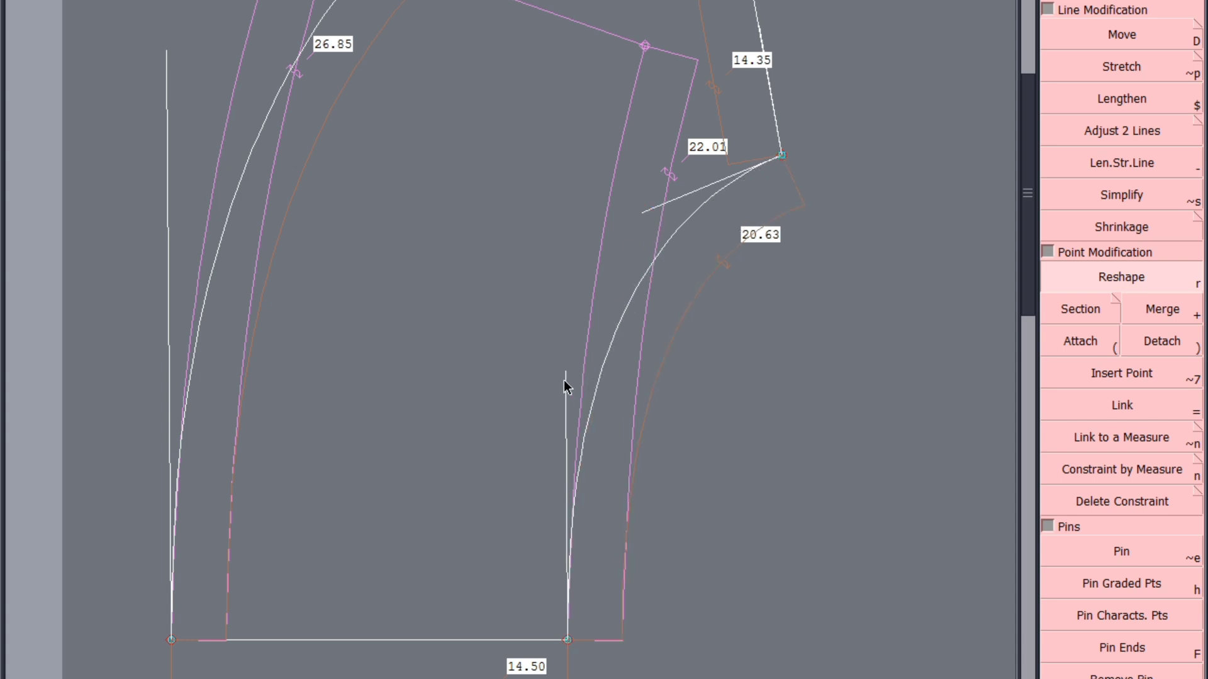
left_click_drag(565, 371, 565, 342)
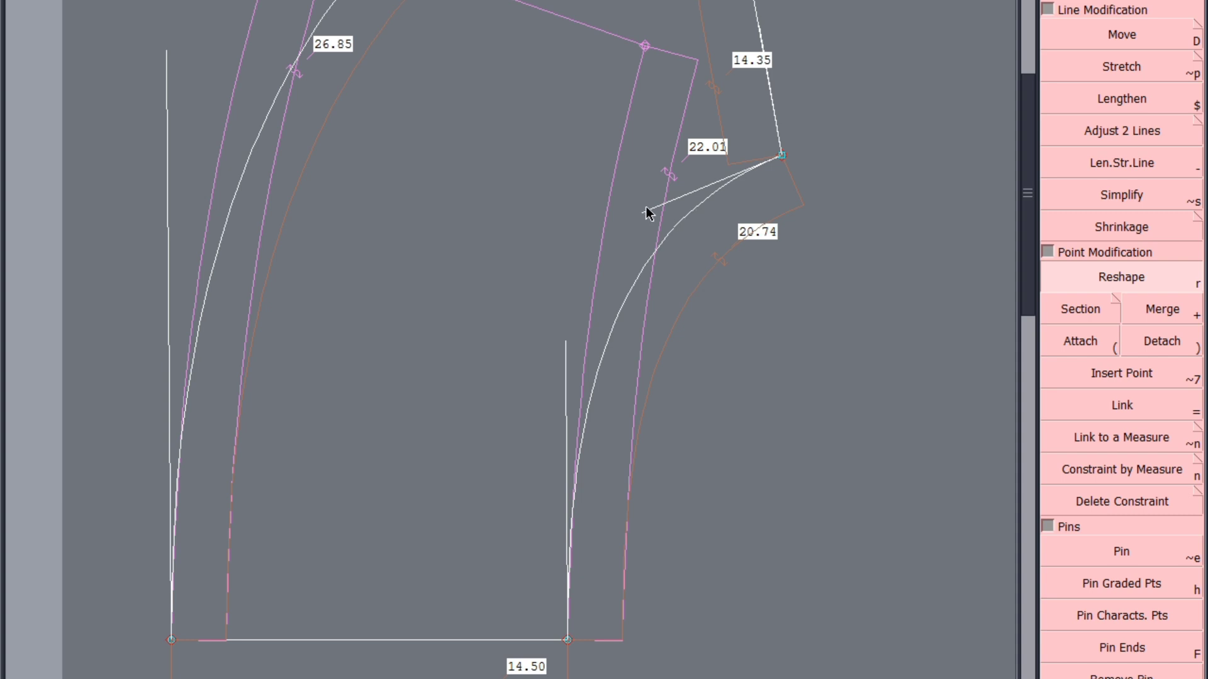
Check how smoothly the shorter curve continues when mirrored across the straight end edge
scroll(648, 343, "down", 5)
scroll(677, 293, "up", 5)
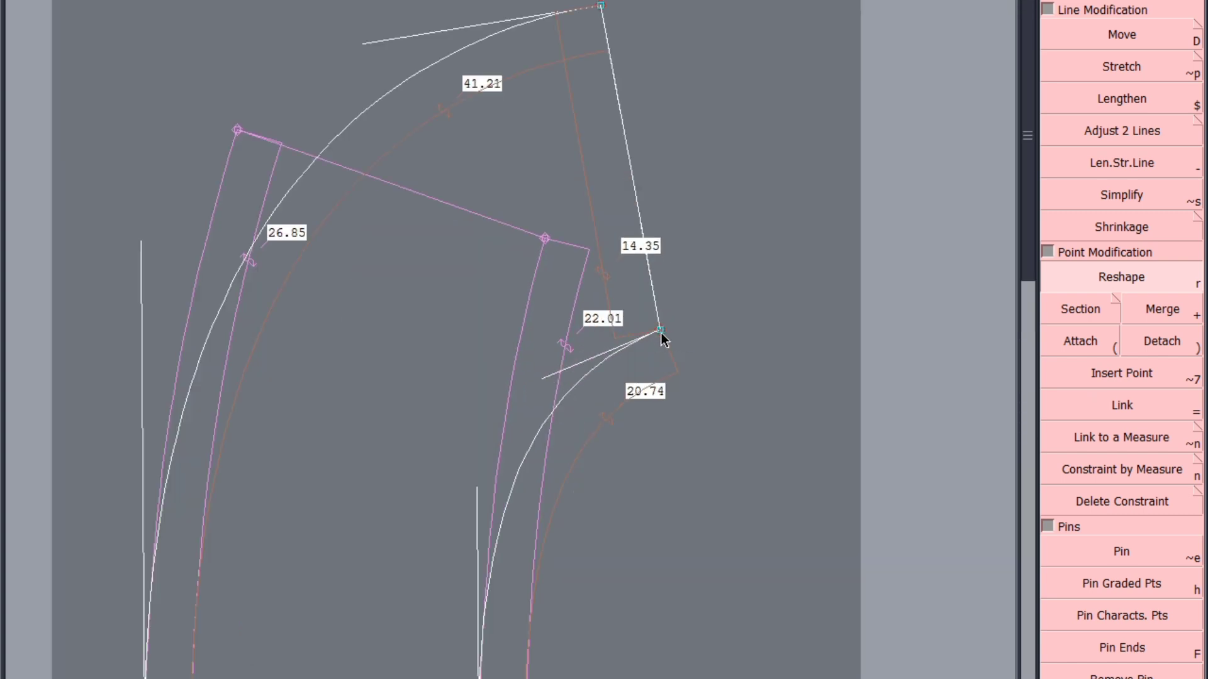
left_click(660, 332)
left_click(651, 269)
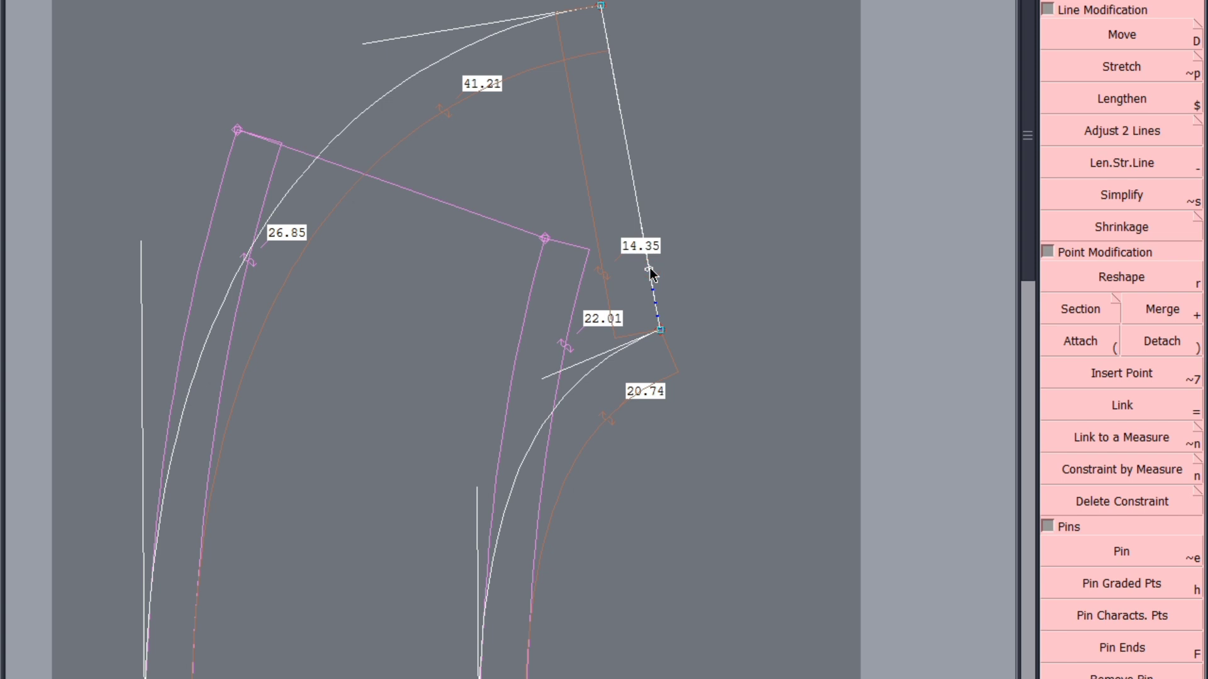
left_click(609, 359)
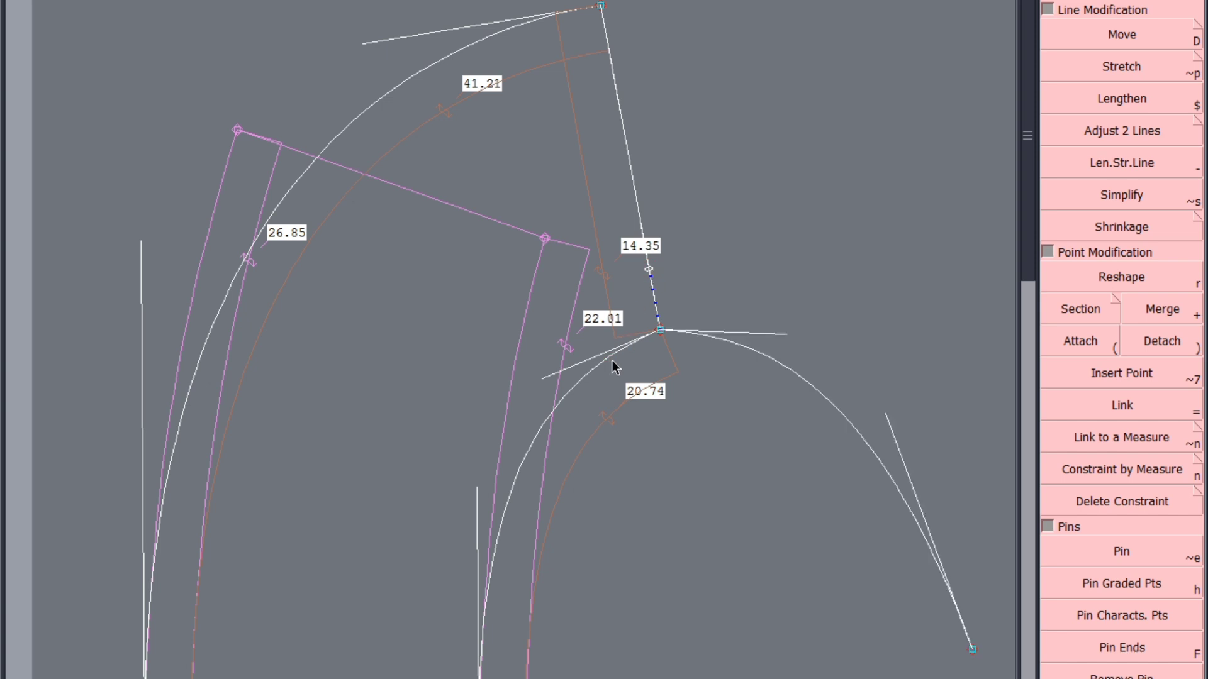
scroll(620, 272, "down", 2)
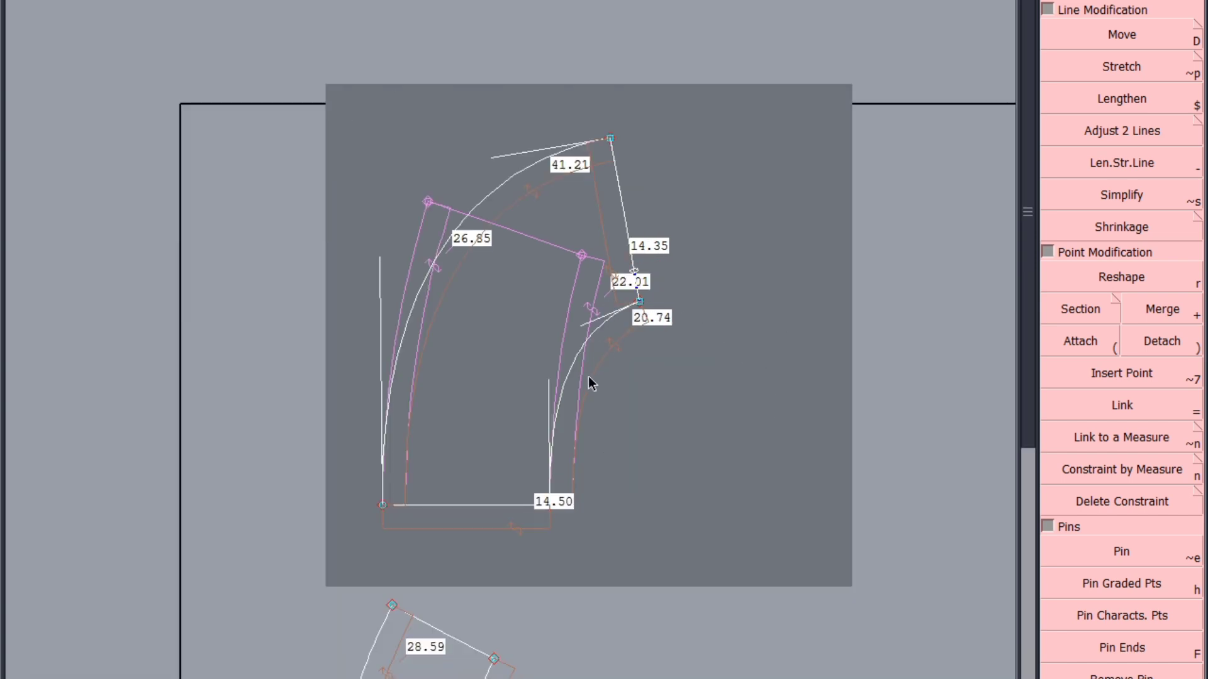
scroll(592, 362, "up", 2)
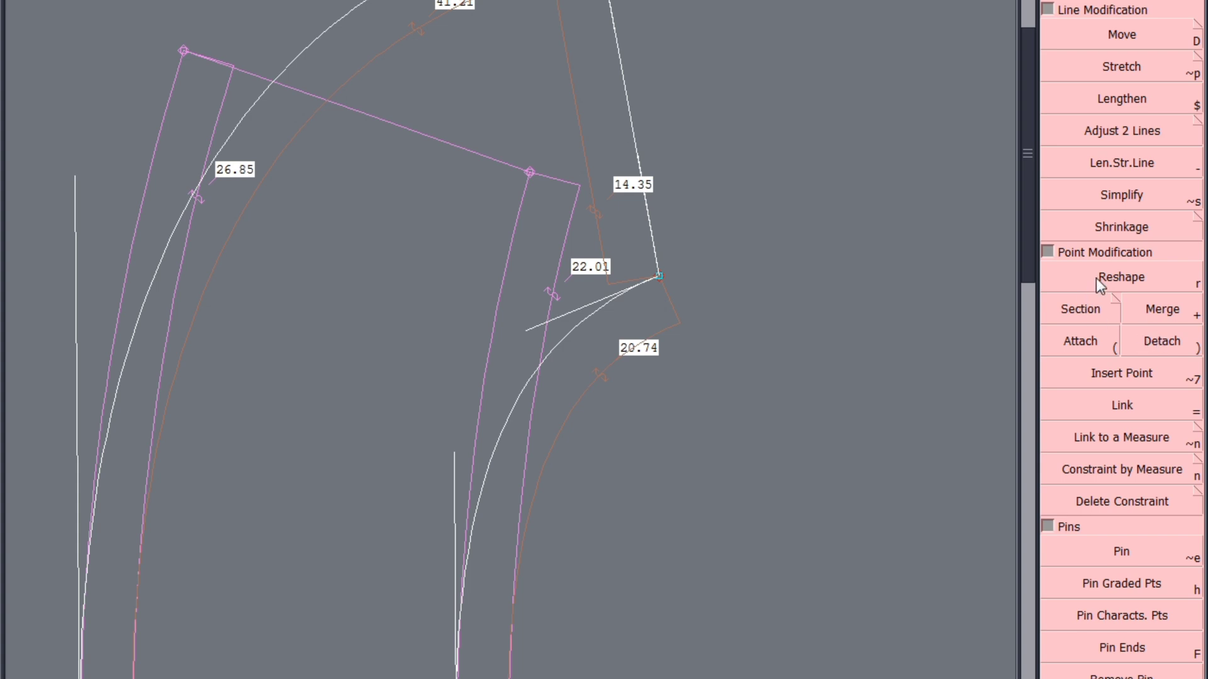
Deepen the shorter curve by adjusting its tangents at both ends until it is about 21.1 cm long
left_click(1113, 278)
scroll(604, 315, "up", 1)
left_click_drag(505, 328, 482, 312)
scroll(652, 298, "down", 2)
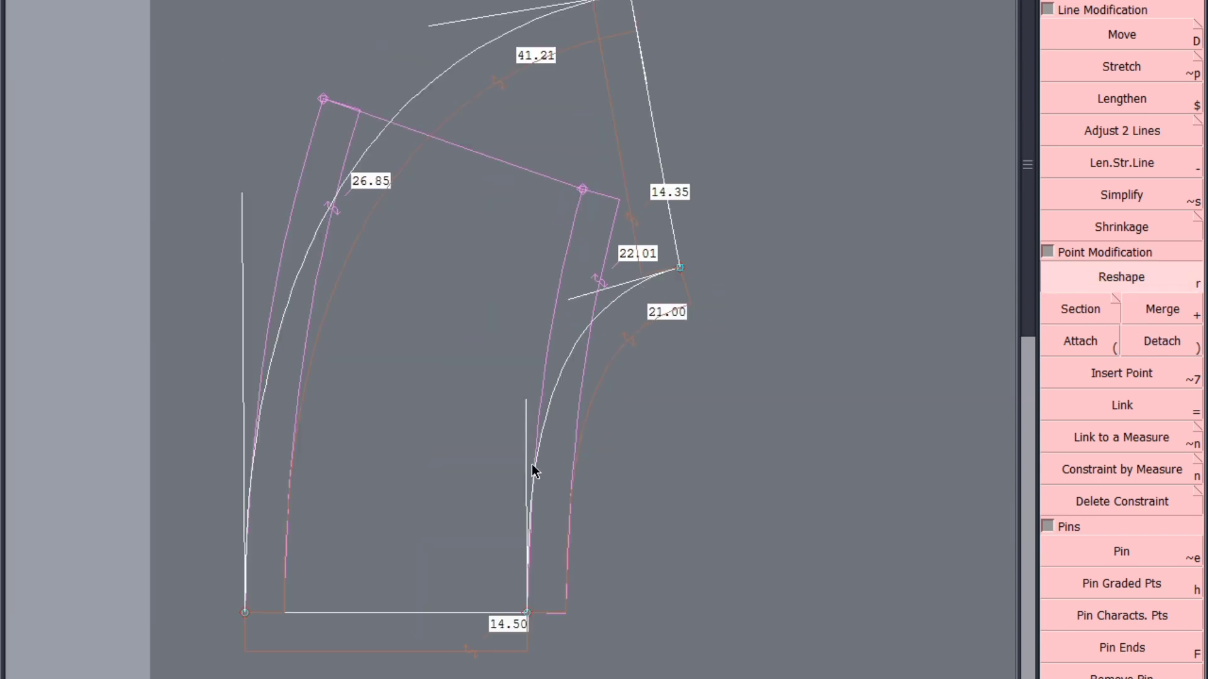
scroll(534, 447, "up", 1)
left_click_drag(518, 357, 518, 351)
scroll(662, 455, "down", 2)
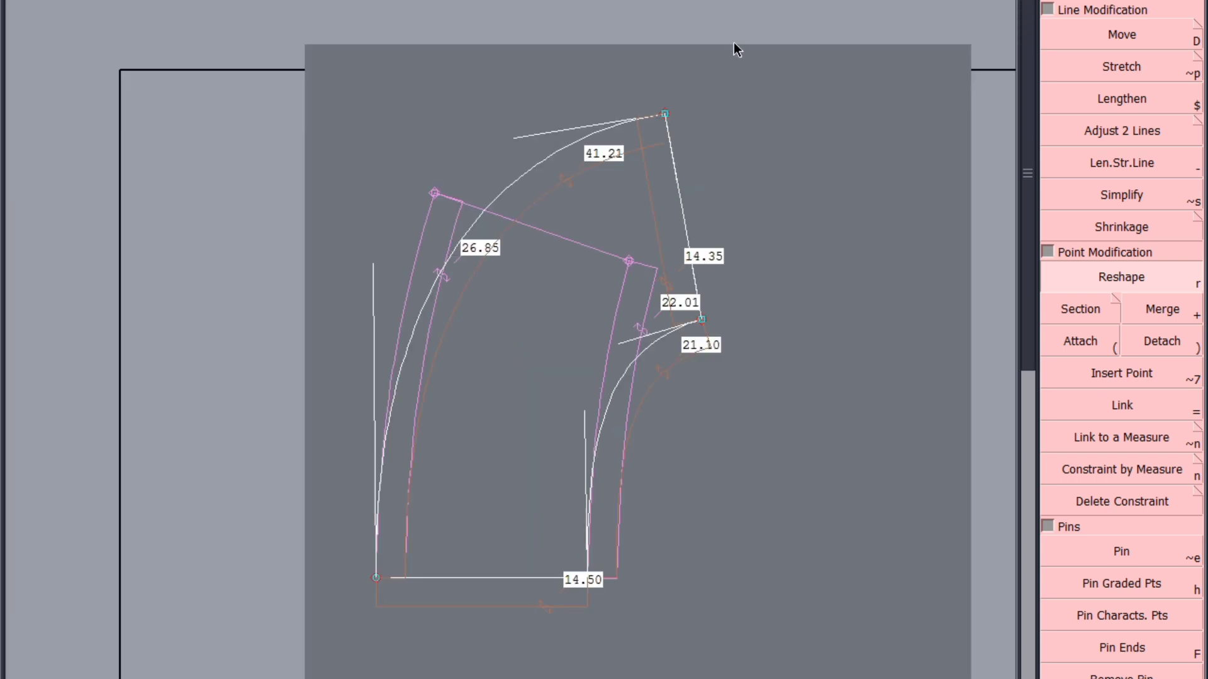
left_click_drag(626, 342, 722, 56)
Move the longer curve's free end slightly outward and reshape its tangents until the curve is about 41.3 cm long
left_click(1123, 36)
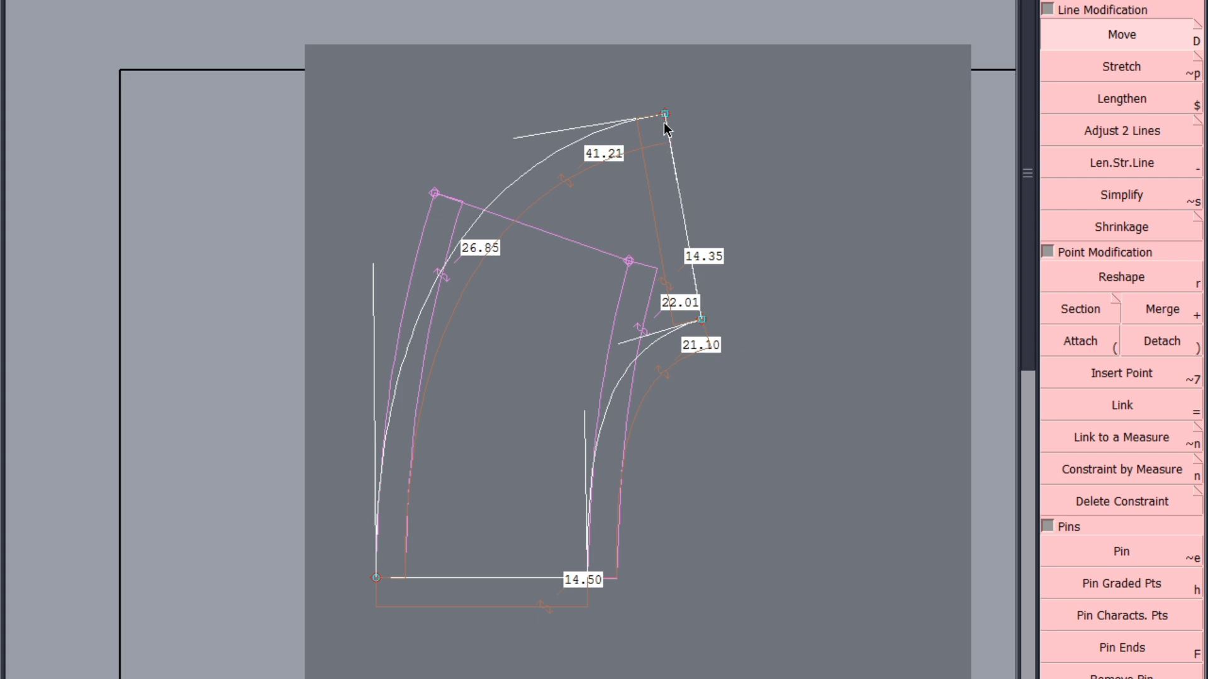
left_click(666, 115)
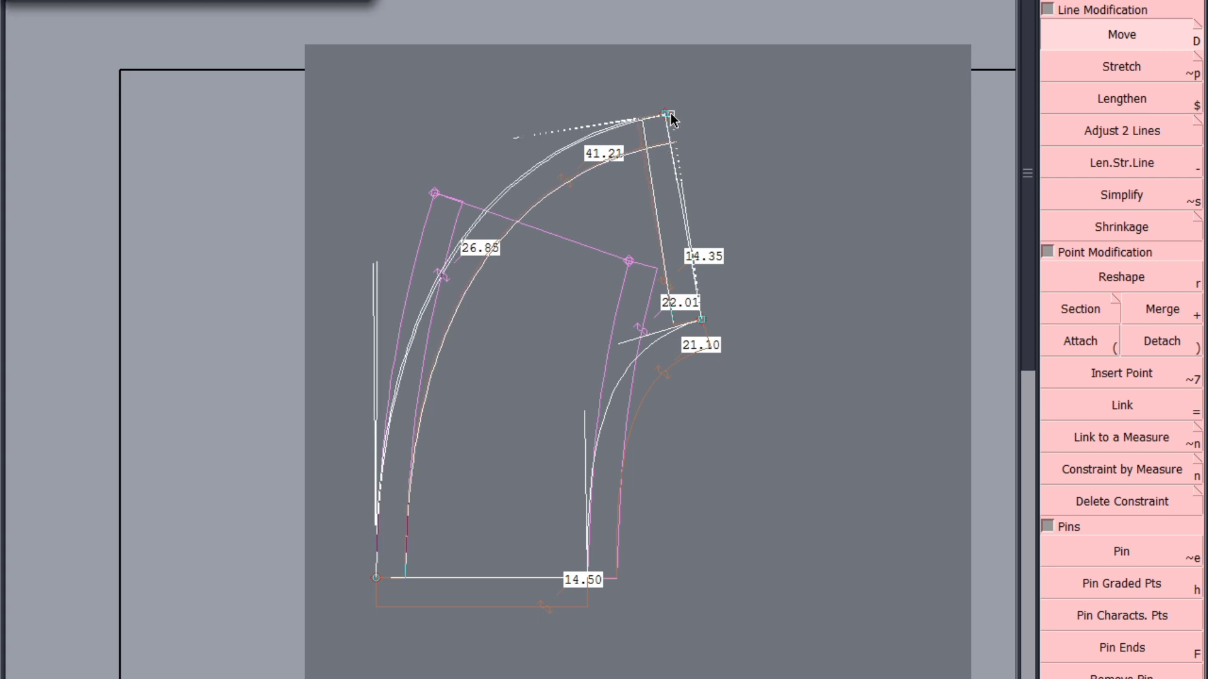
left_click(670, 115)
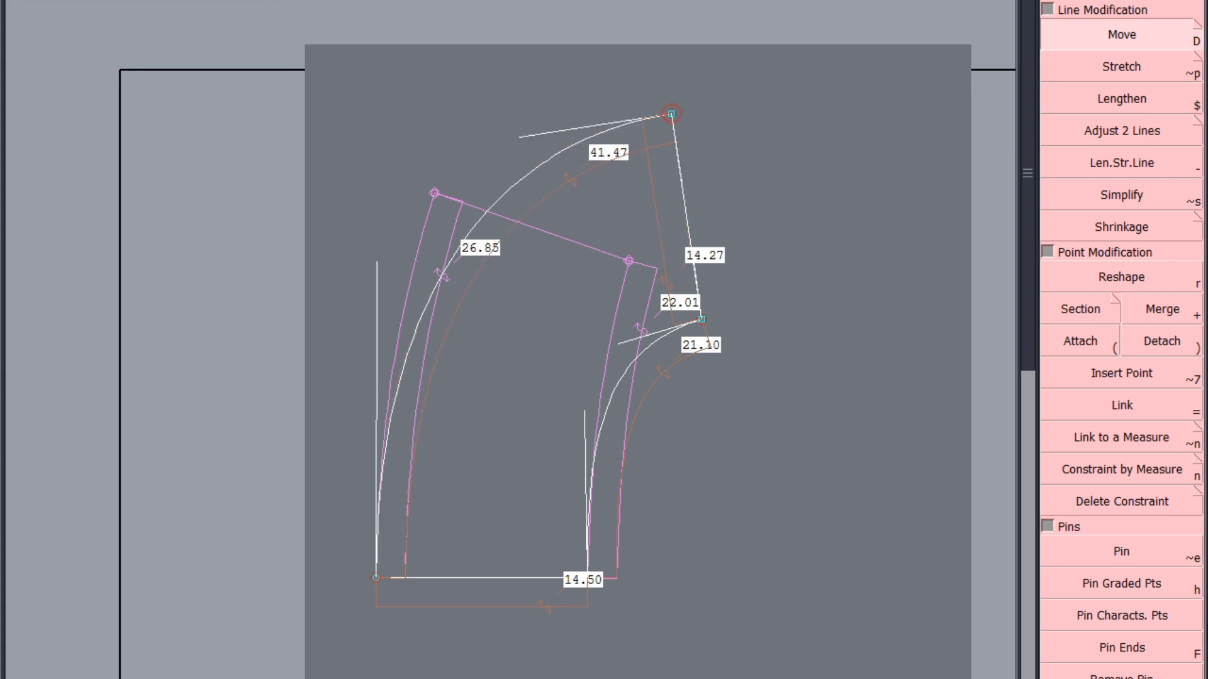
left_click(1126, 284)
scroll(371, 288, "up", 2)
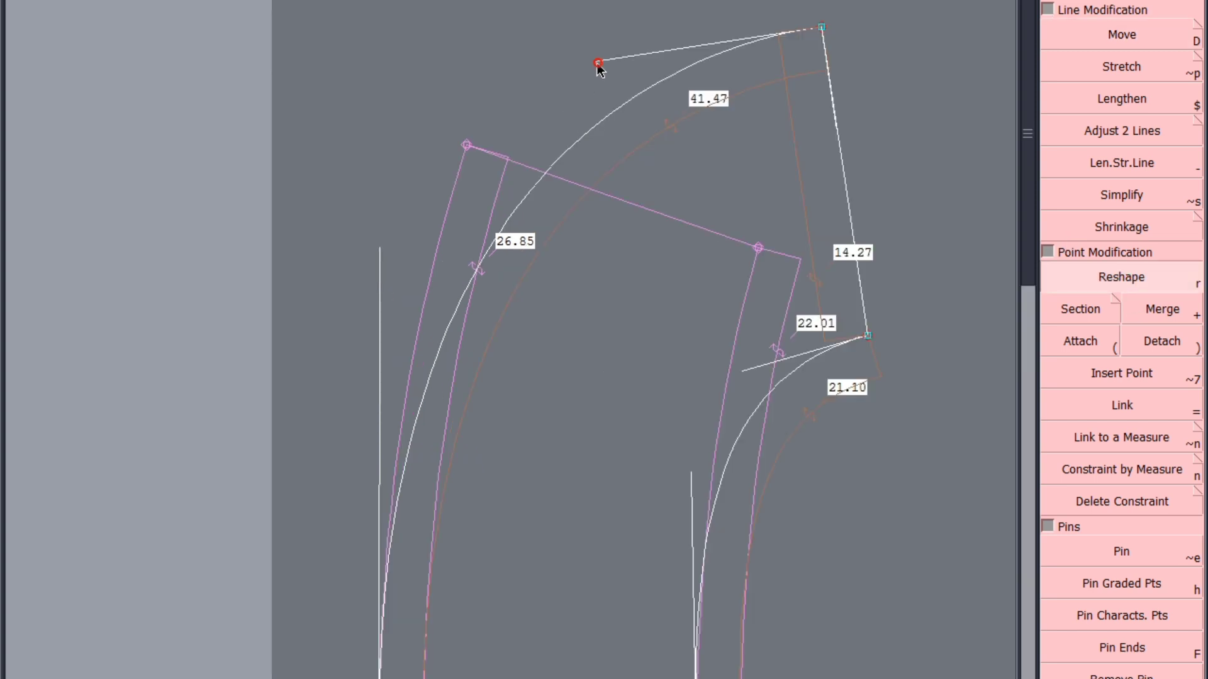
scroll(591, 69, "down", 3)
scroll(444, 325, "up", 4)
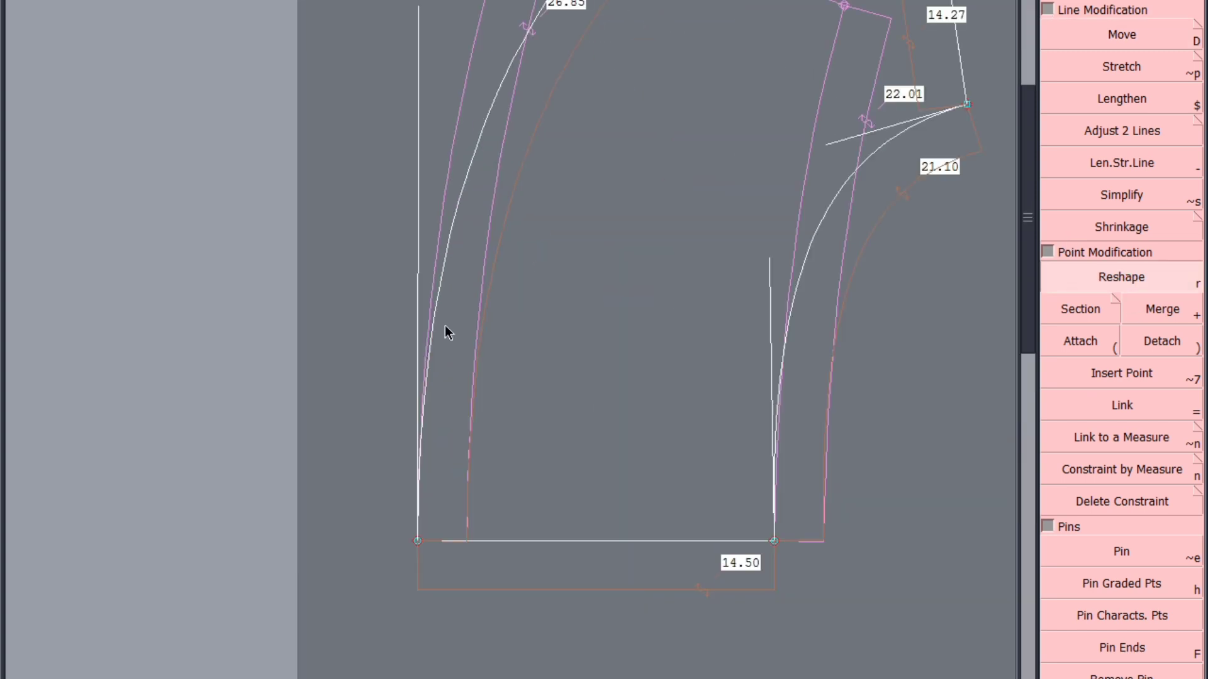
scroll(402, 354, "down", 2)
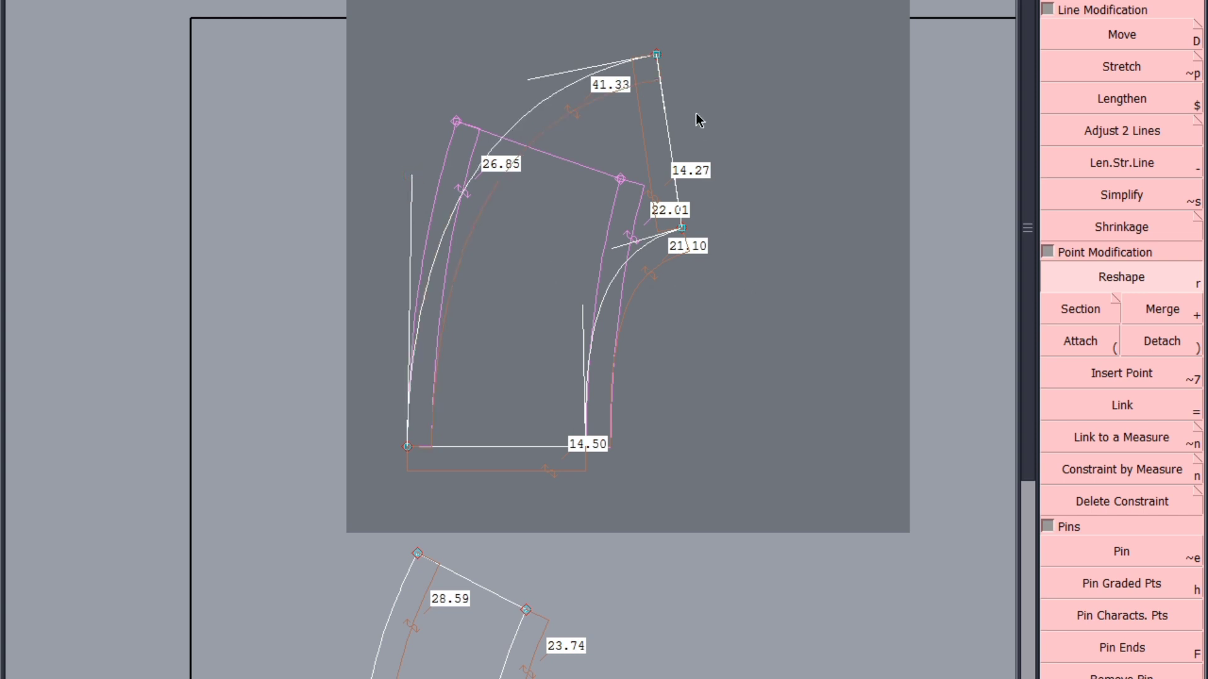
scroll(702, 222, "up", 2)
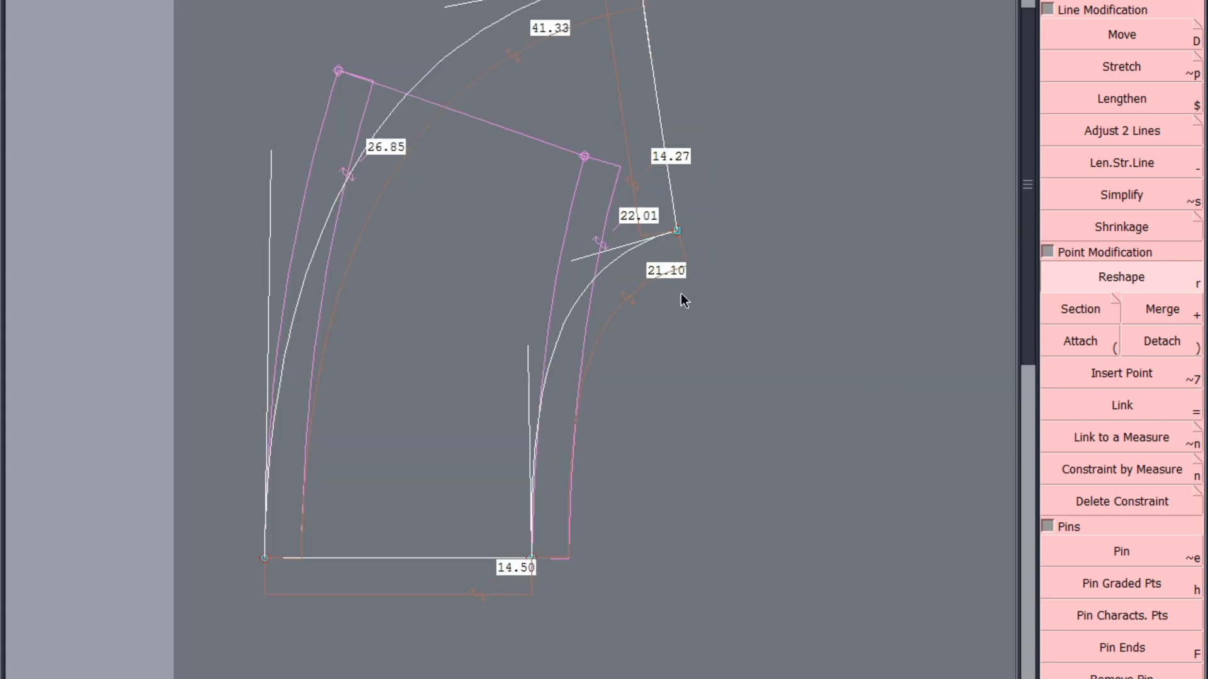
Move the shorter curve's free end outward until the straight end edge is about 14.0 cm and the curve about 21.6 cm long
scroll(681, 293, "up", 2)
scroll(556, 280, "down", 3)
scroll(553, 403, "up", 2)
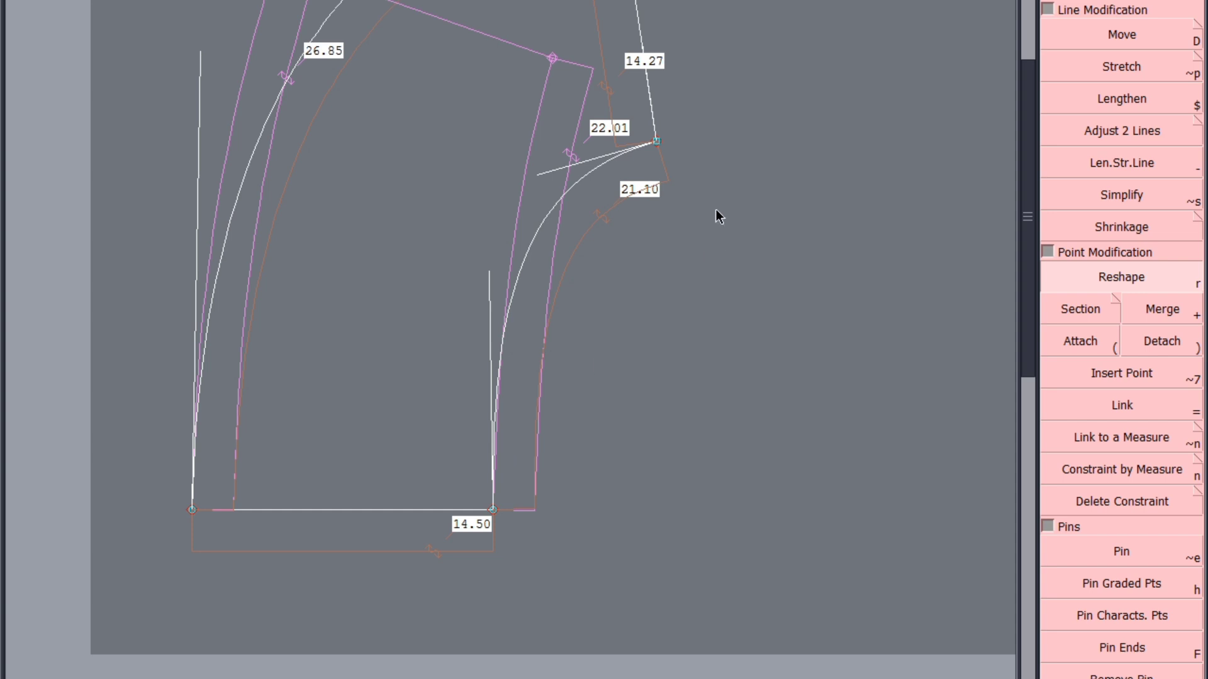
left_click_drag(656, 144, 663, 134)
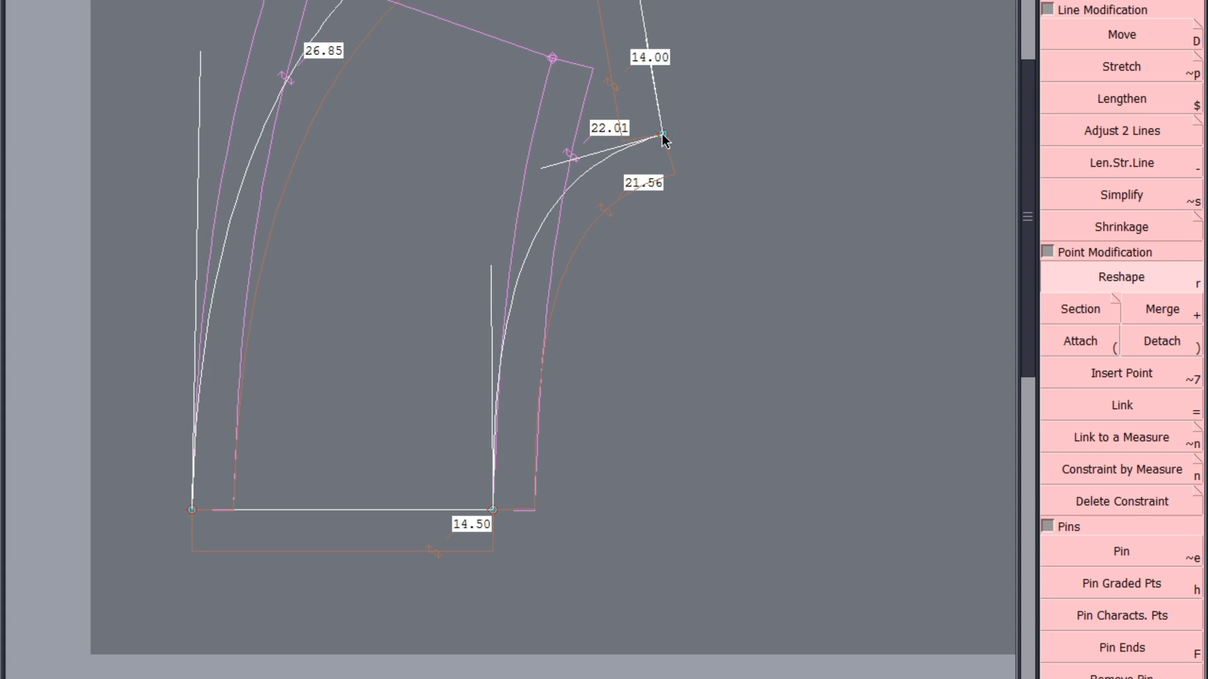
scroll(539, 169, "up", 1)
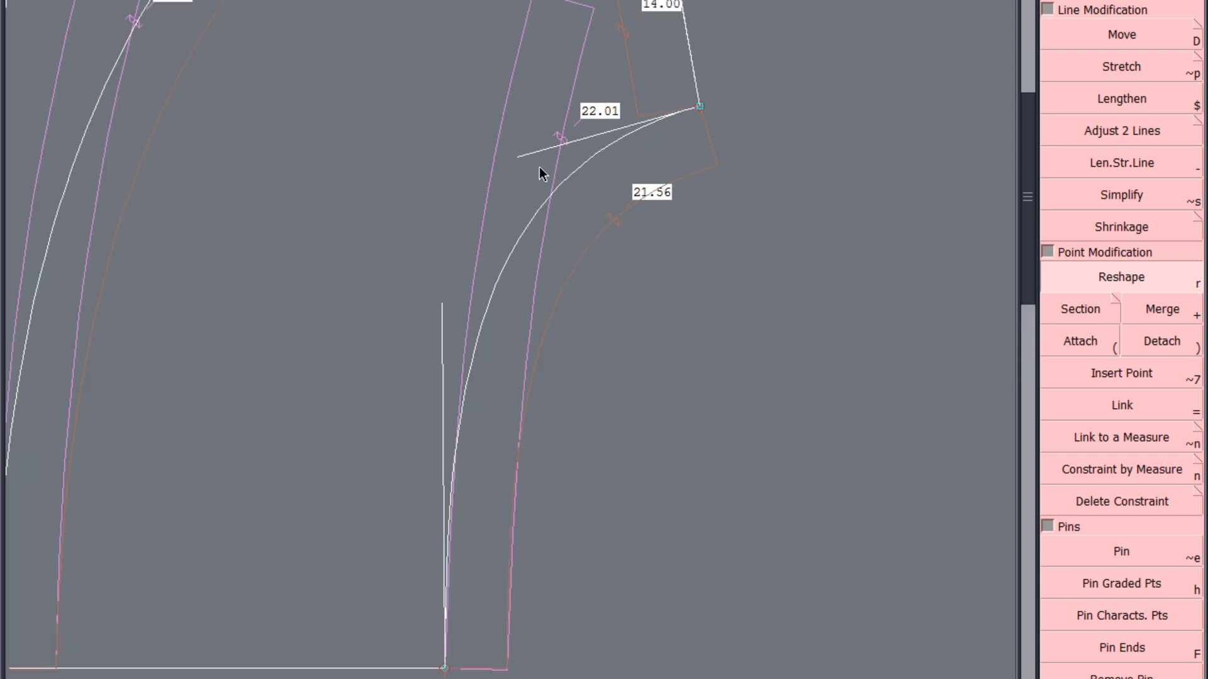
scroll(538, 168, "down", 2)
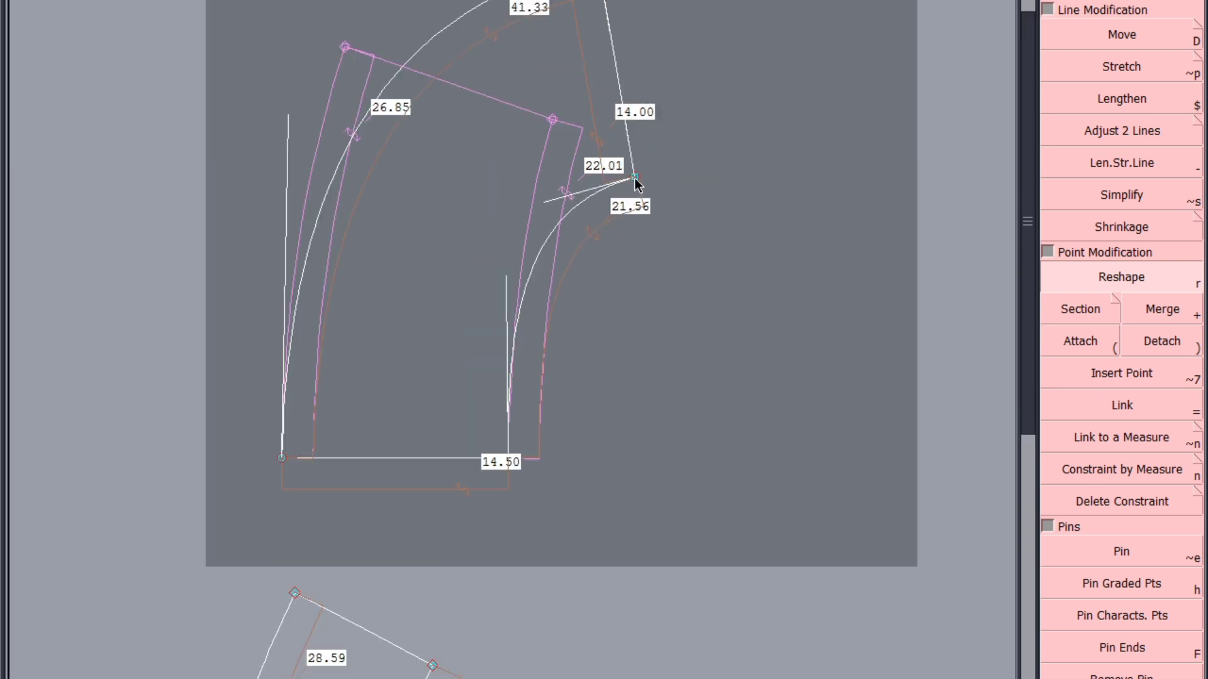
Check how smoothly the lengthened shorter curve continues when mirrored across the straight end edge, and undo the mirrored copy
left_click(625, 129)
left_click(573, 207)
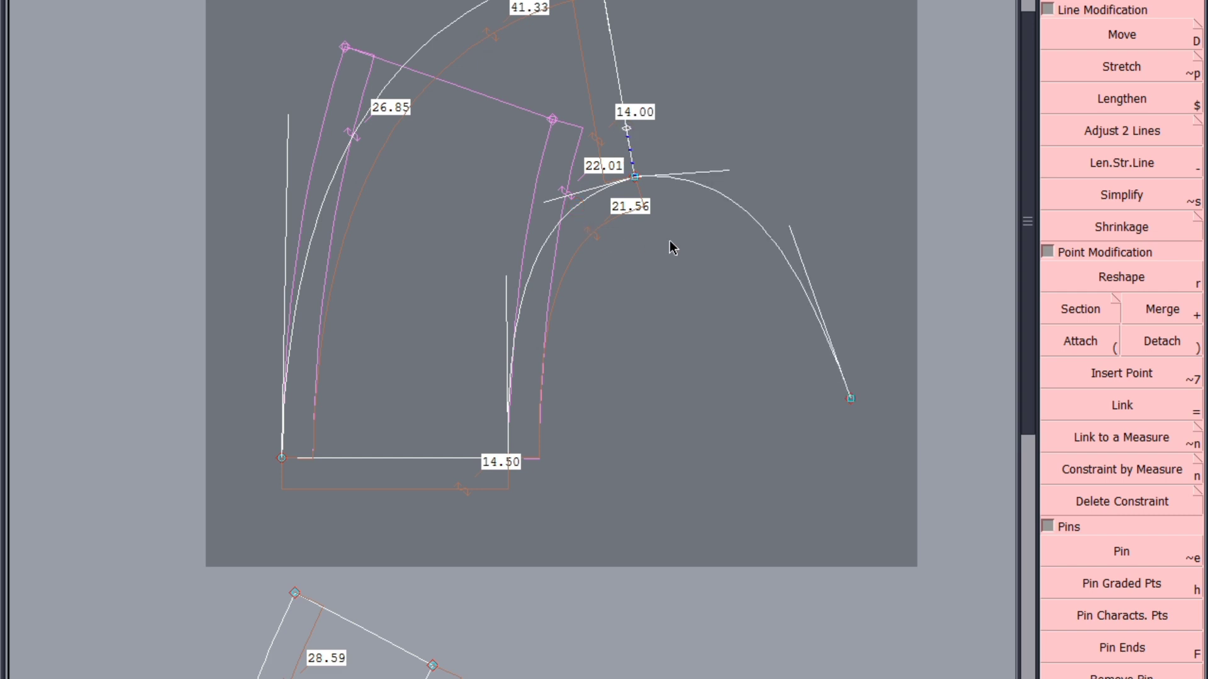
key("ctrl+z")
key("ctrl+z")
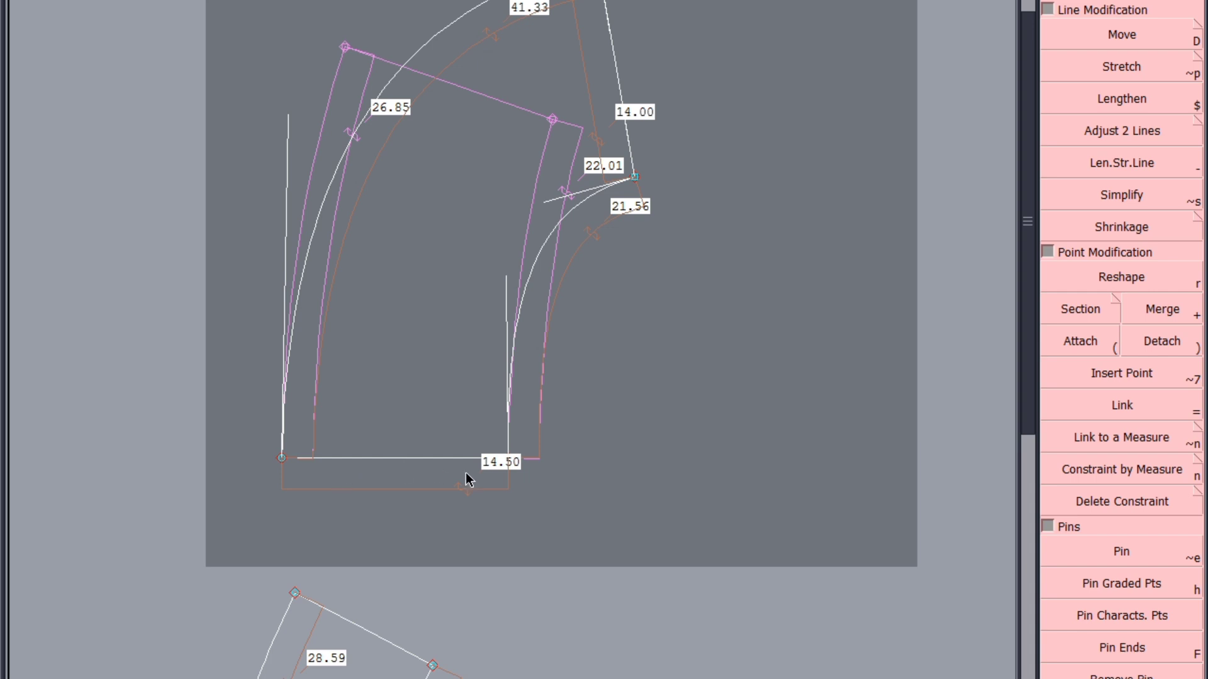
Move both end points of the slanted end edge until the longer curve is about 41.6 cm and the shorter about 21.9 cm
scroll(484, 472, "down", 1)
scroll(571, 298, "up", 3)
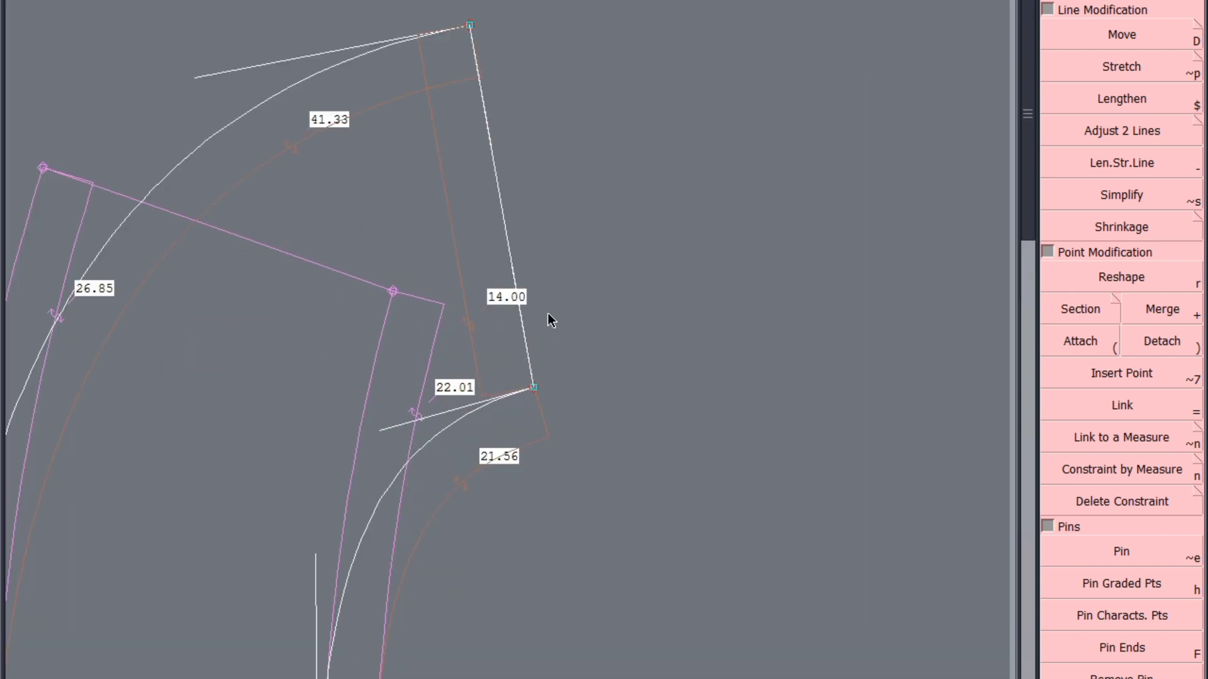
scroll(549, 313, "down", 3)
left_click(1113, 37)
scroll(522, 187, "up", 2)
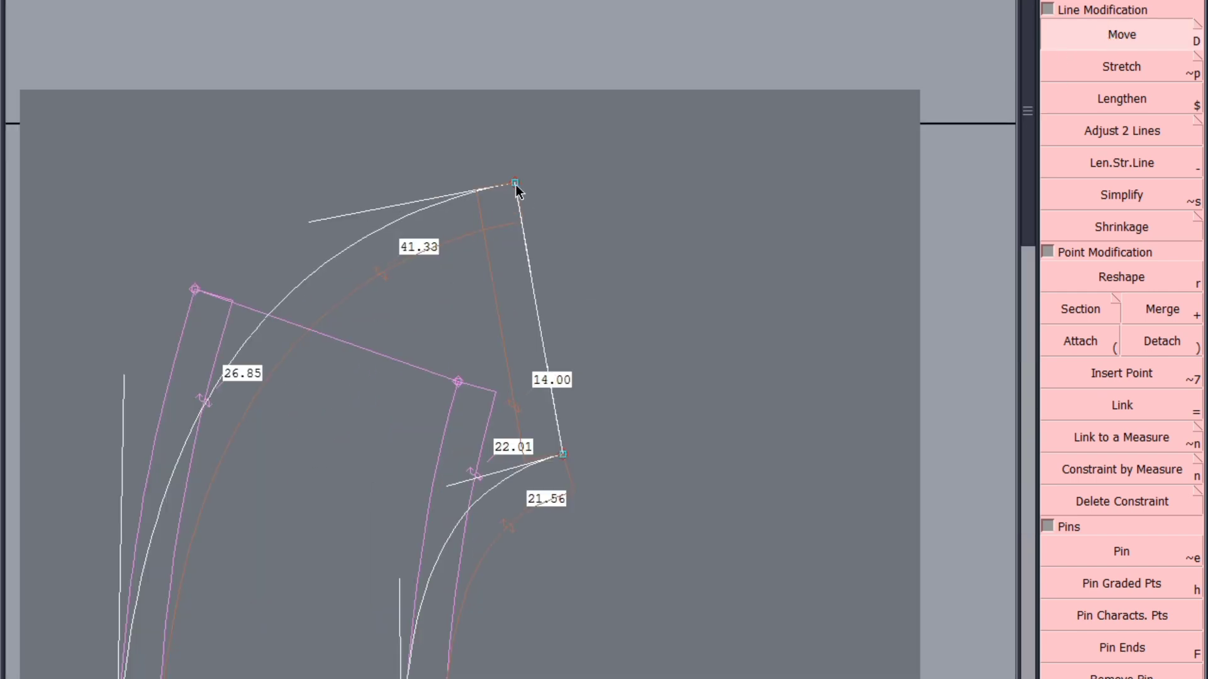
left_click_drag(515, 185, 510, 173)
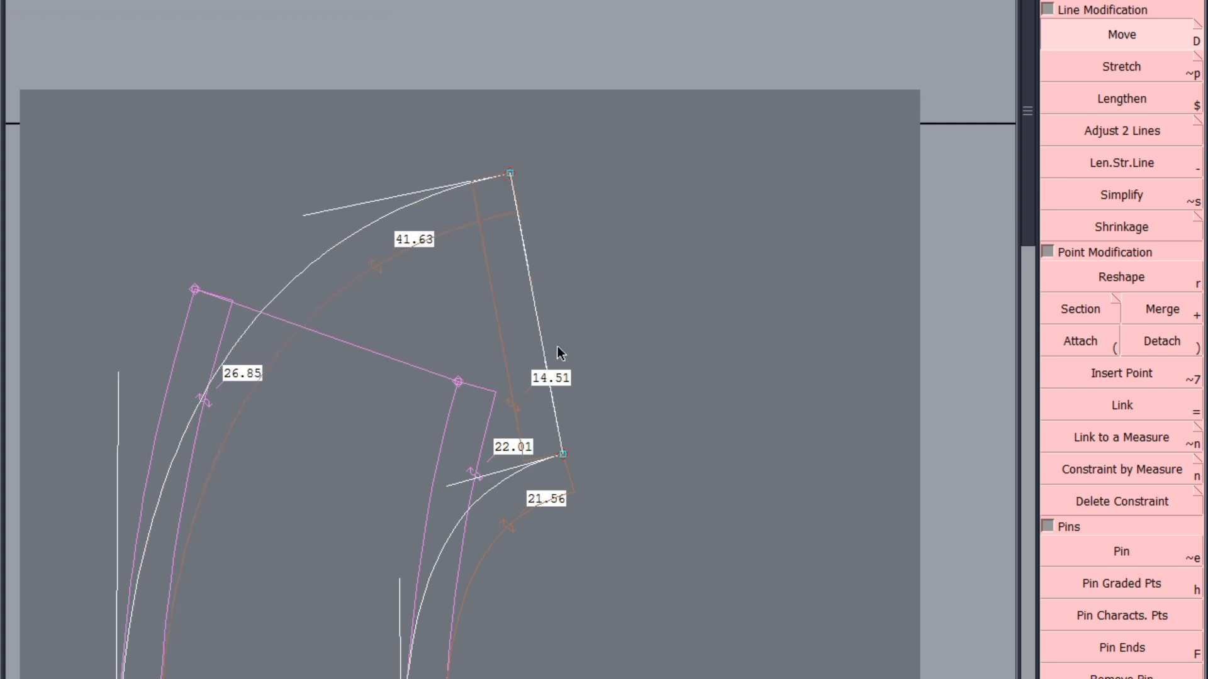
left_click_drag(564, 455, 568, 450)
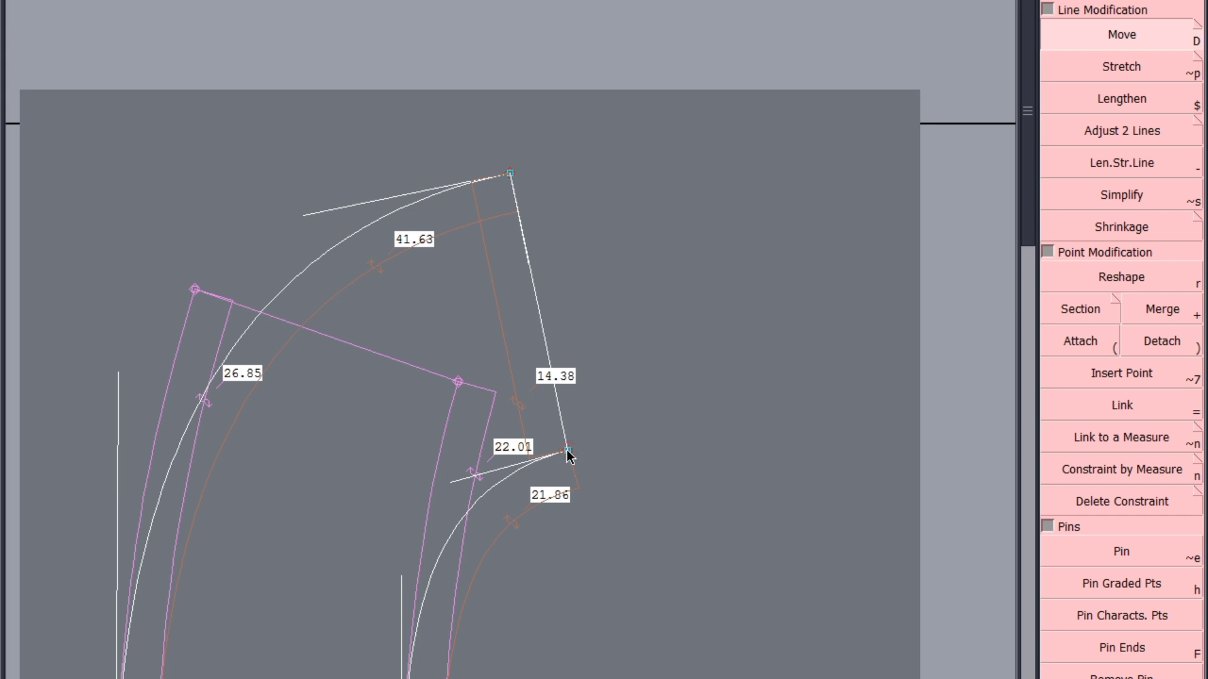
left_click(567, 450)
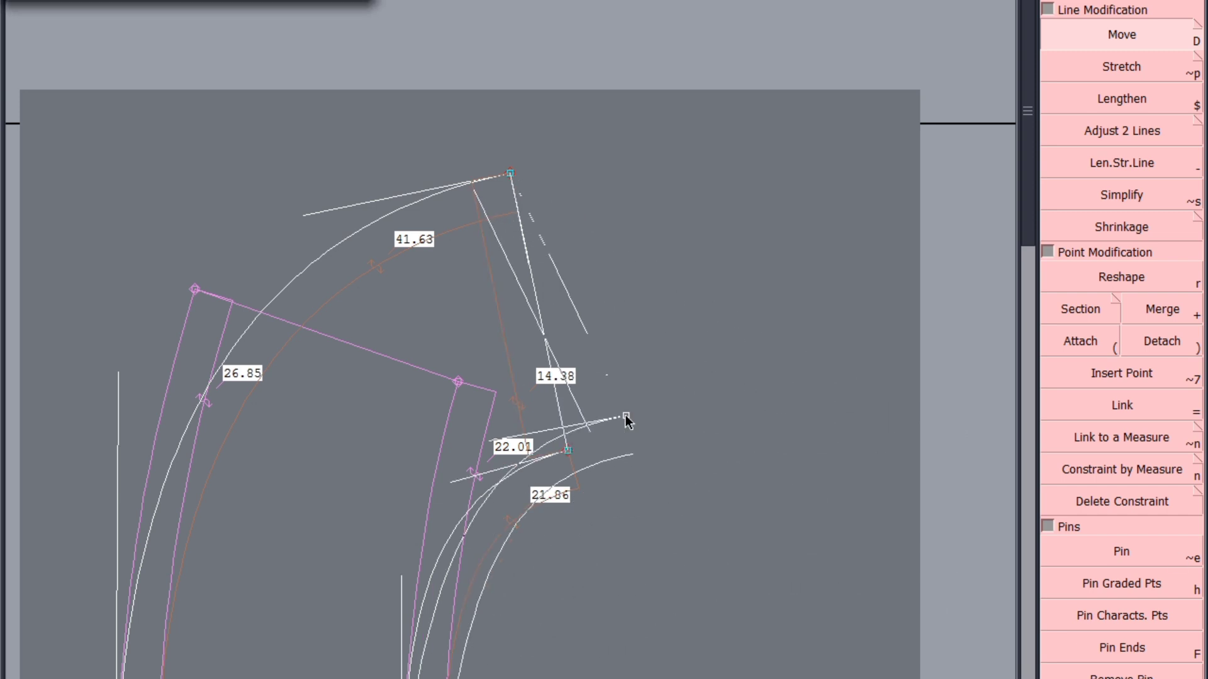
left_click(566, 451)
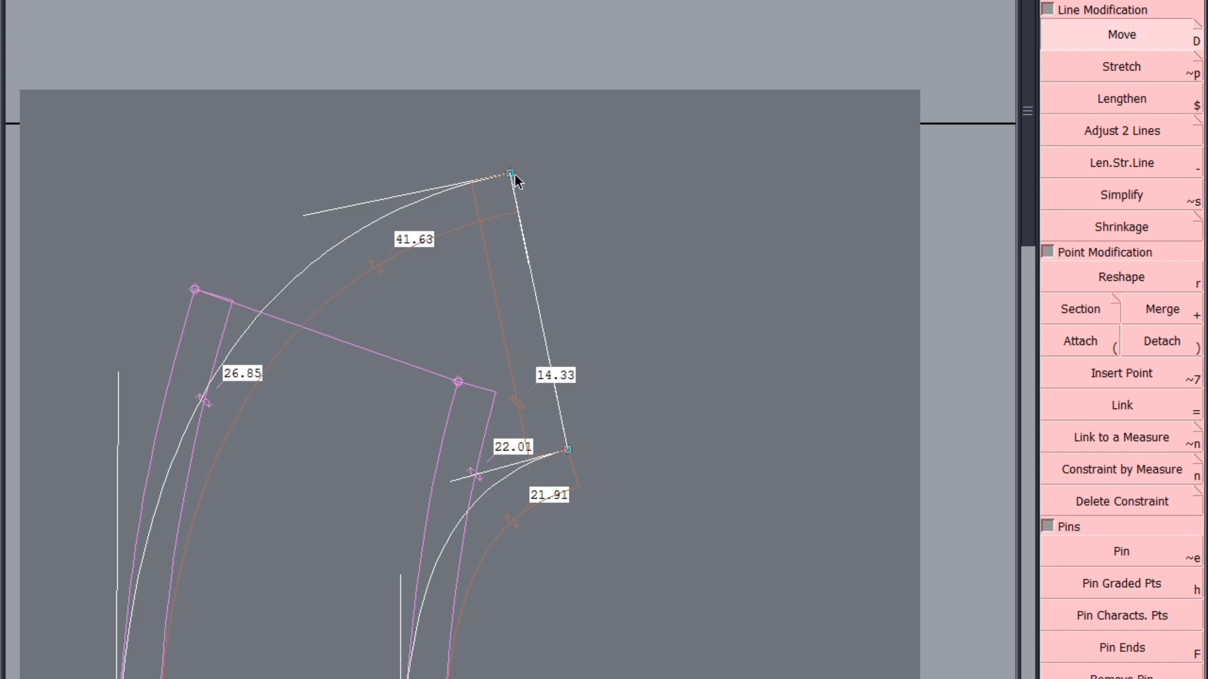
Mirror both curves across the slanted end edge to check their joins, and undo the mirrored copies
key("d")
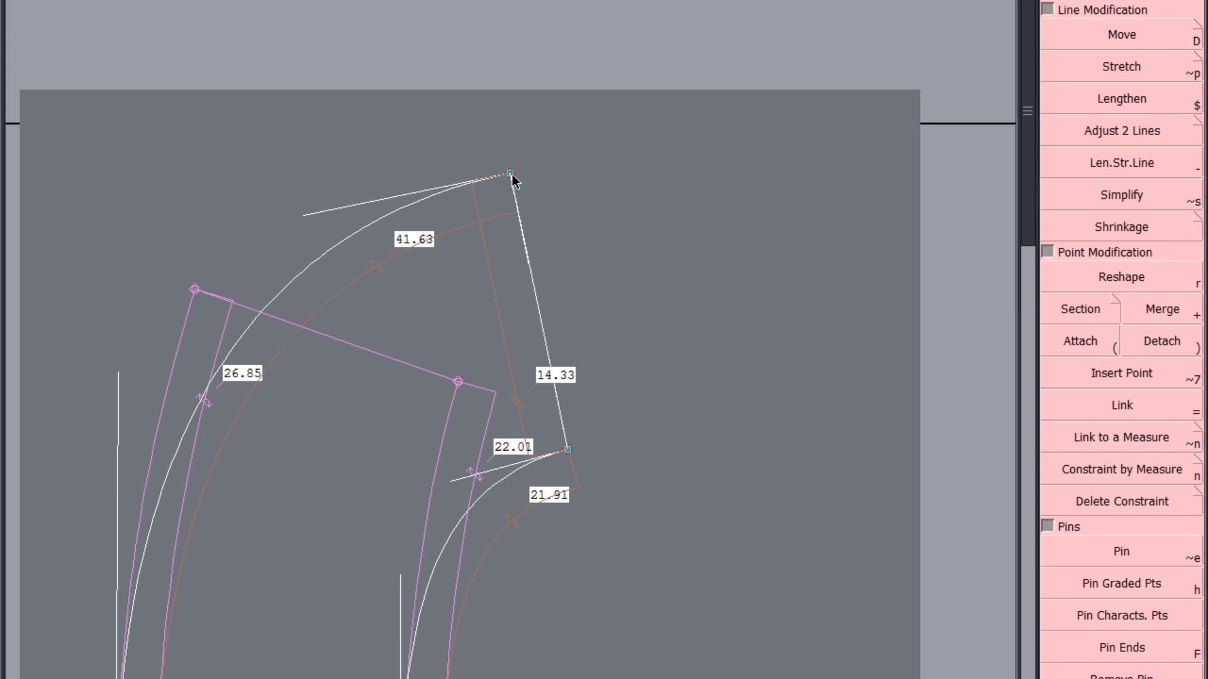
left_click(523, 242)
left_click(495, 483)
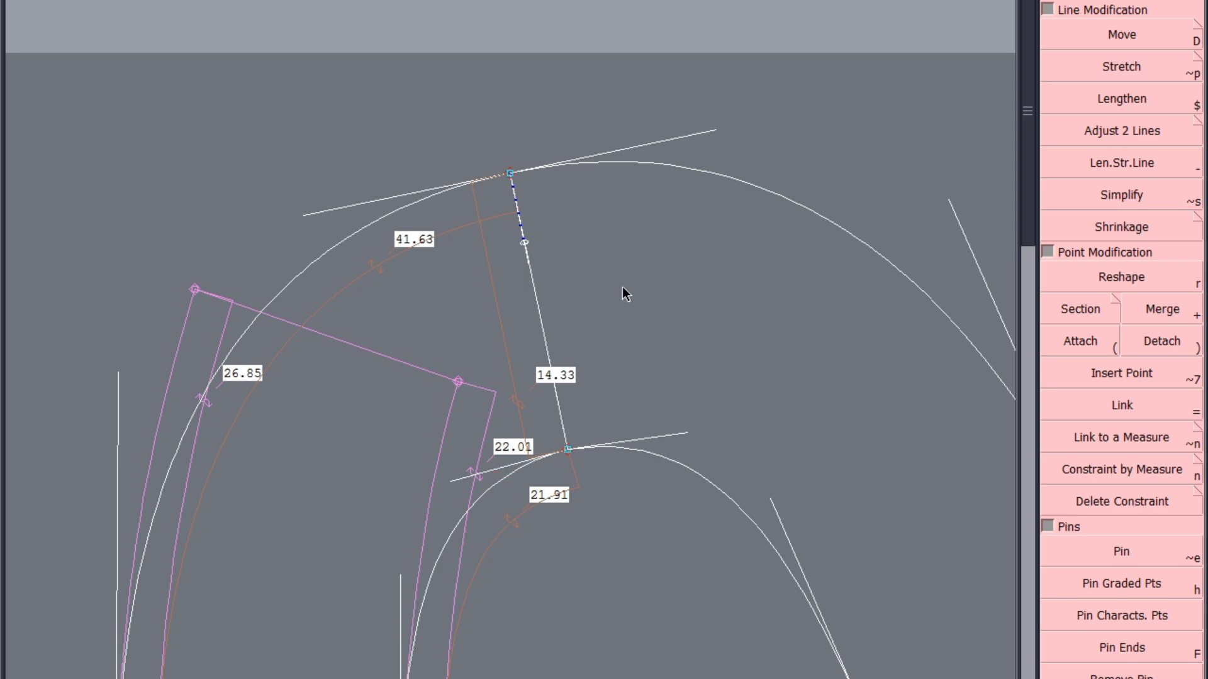
key("ctrl+z")
key("ctrl+z")
key("ctrl+z")
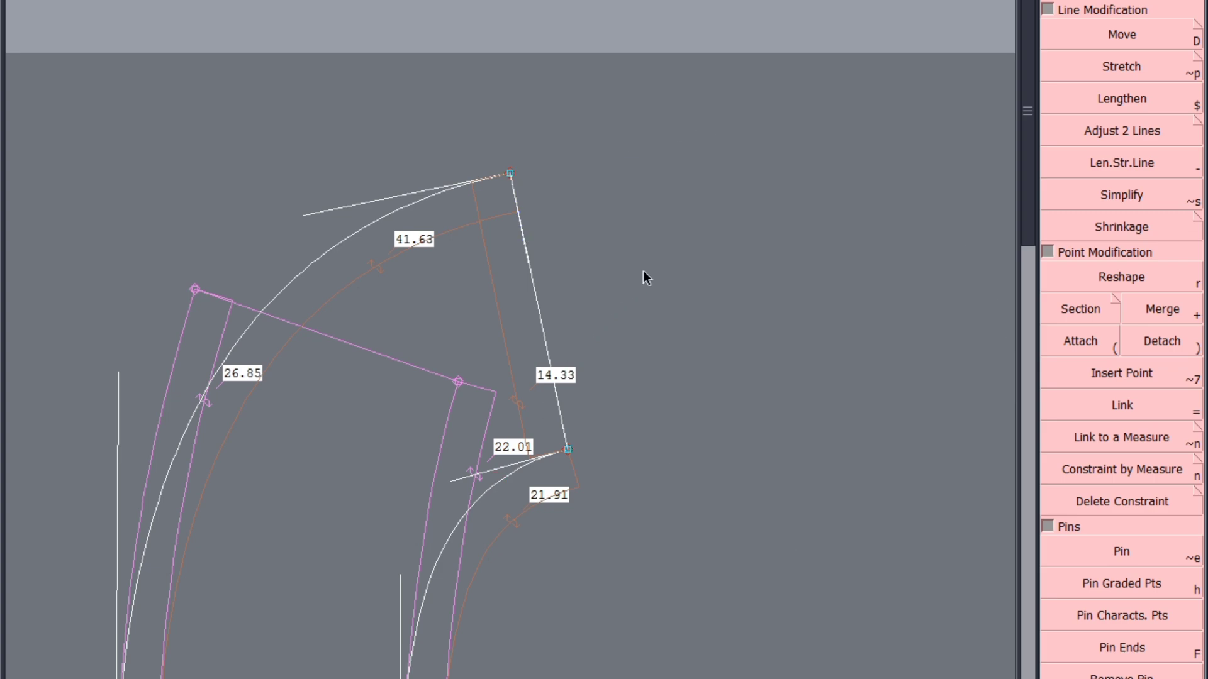
Save the model and hide the frill's original reference outline and the curve tangents
key("ctrl+s")
left_click(463, 426)
scroll(622, 200, "down", 2)
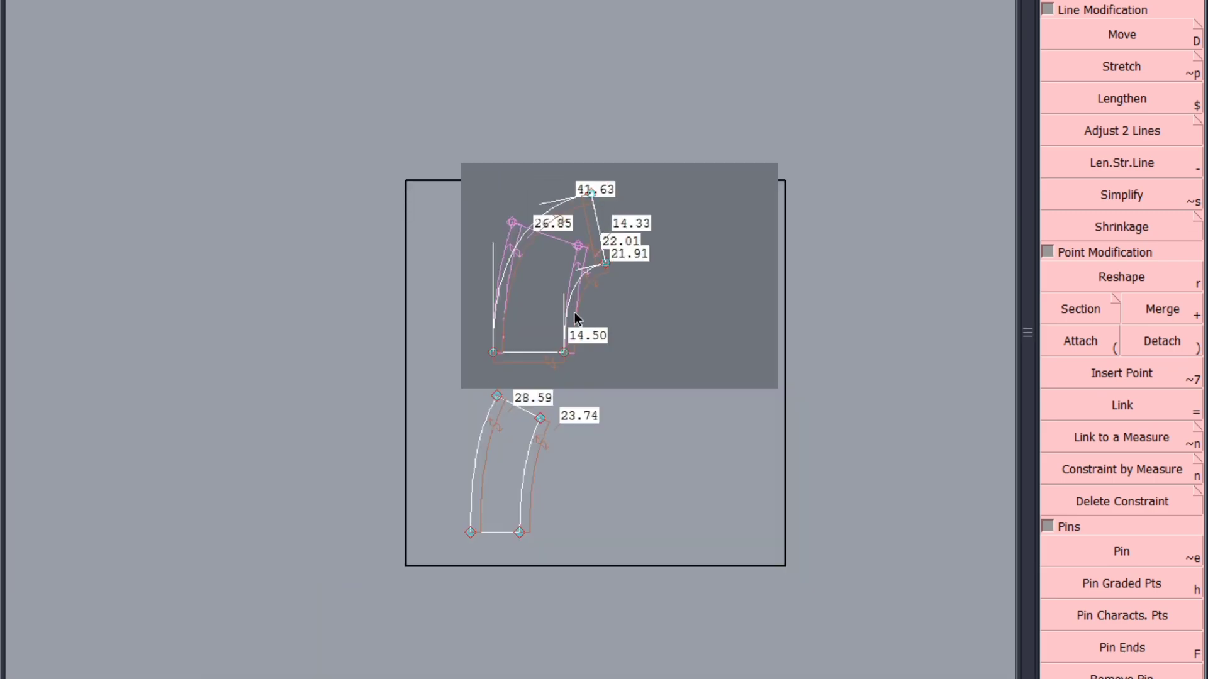
scroll(569, 329, "up", 2)
scroll(569, 327, "up", 1)
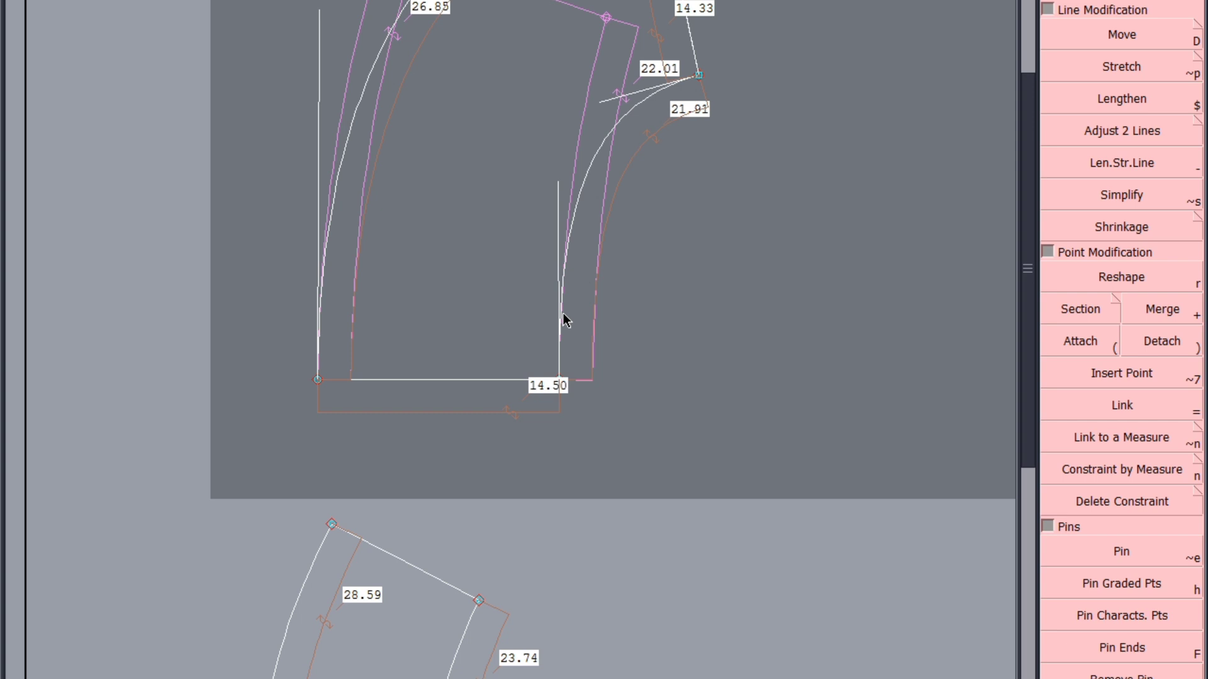
scroll(564, 313, "down", 2)
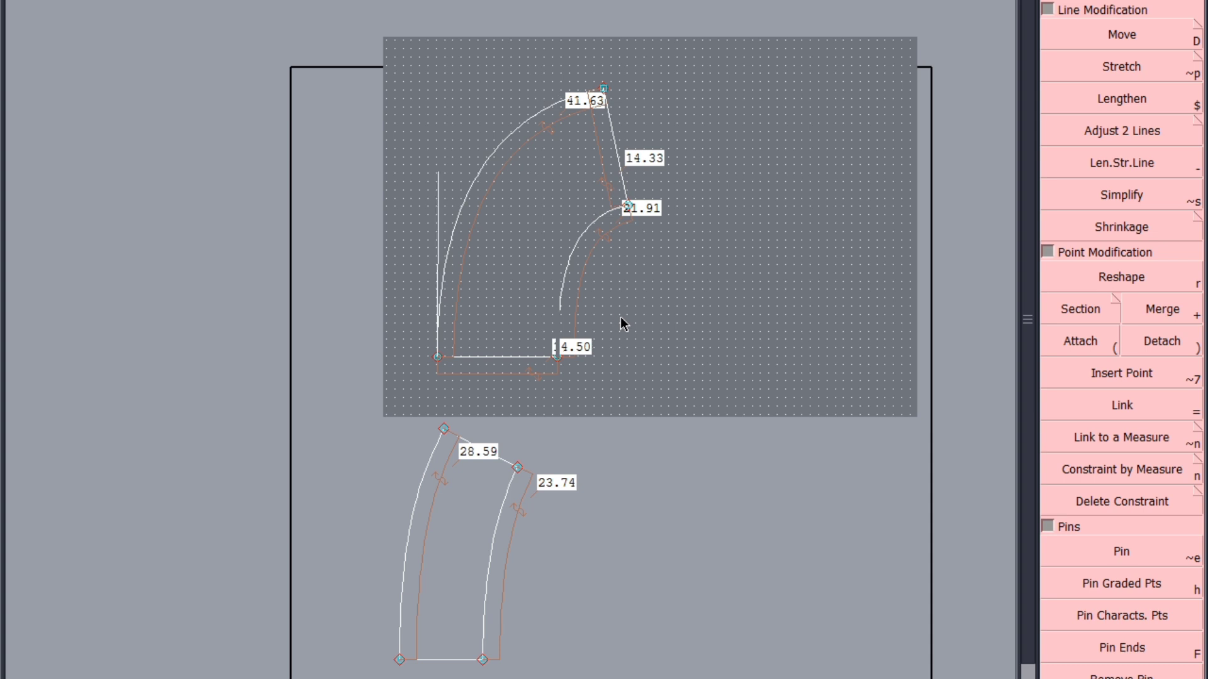
scroll(594, 263, "up", 1)
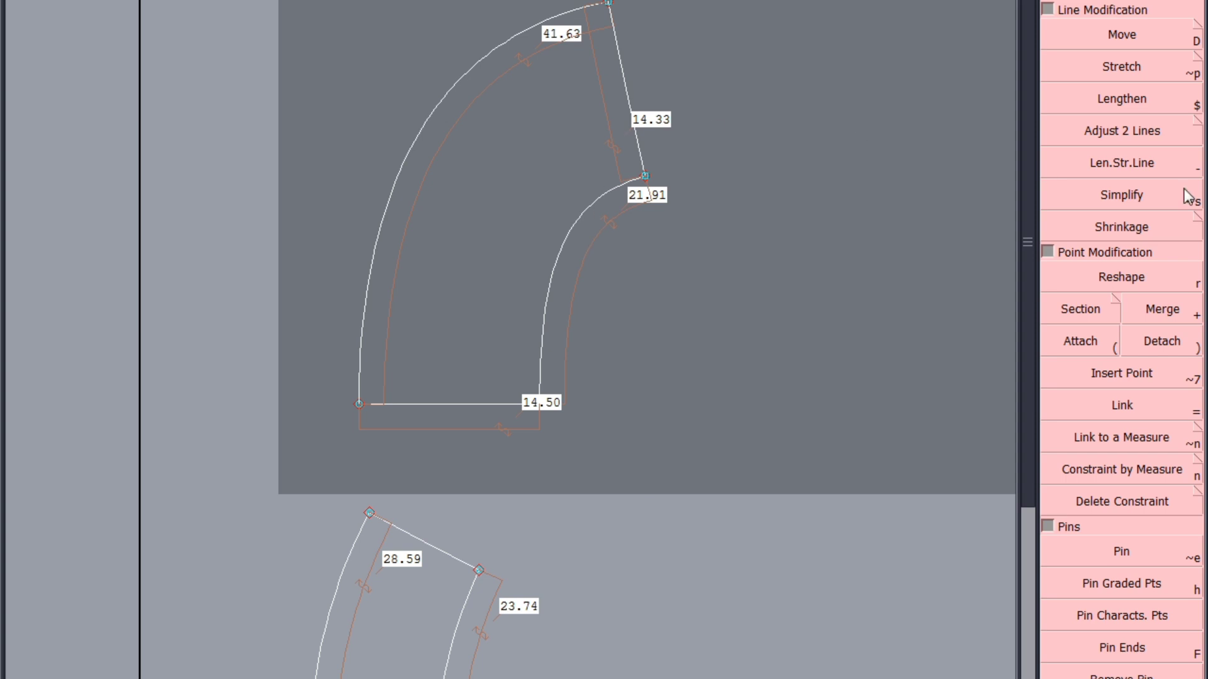
Move the longer curve's free end until the curve is about 41.9 cm and the end edge about 14.6 cm, and save the model
left_click(1138, 37)
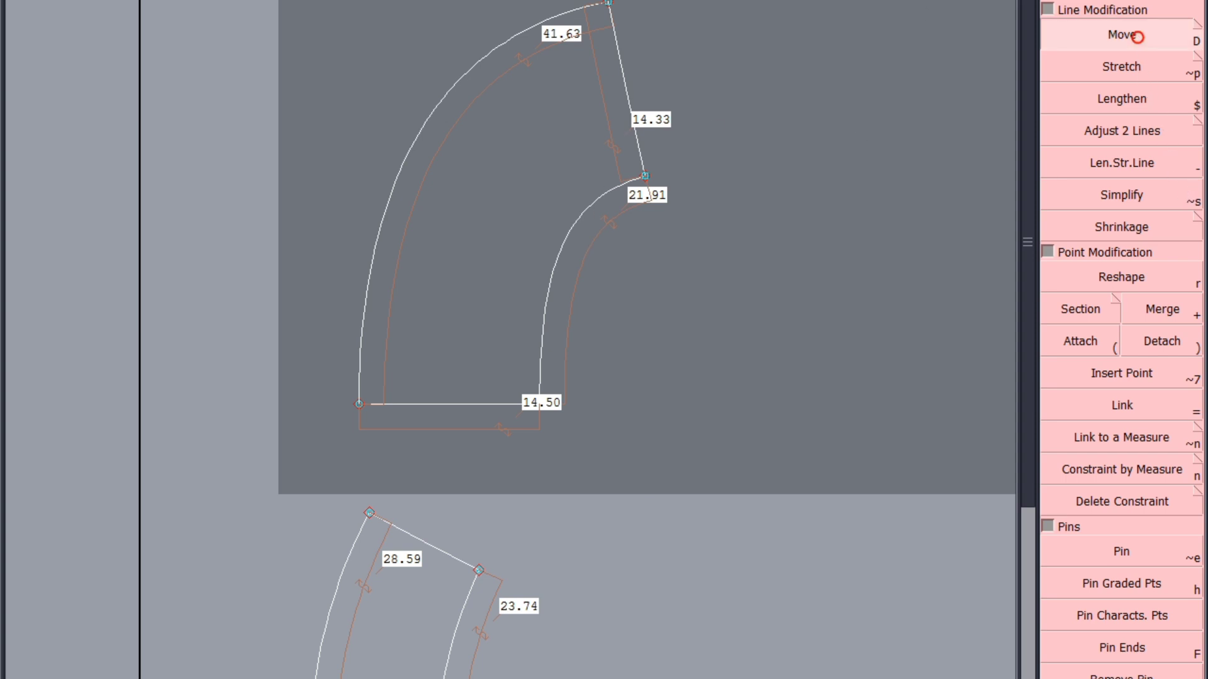
left_click(607, 5)
left_click(604, 6)
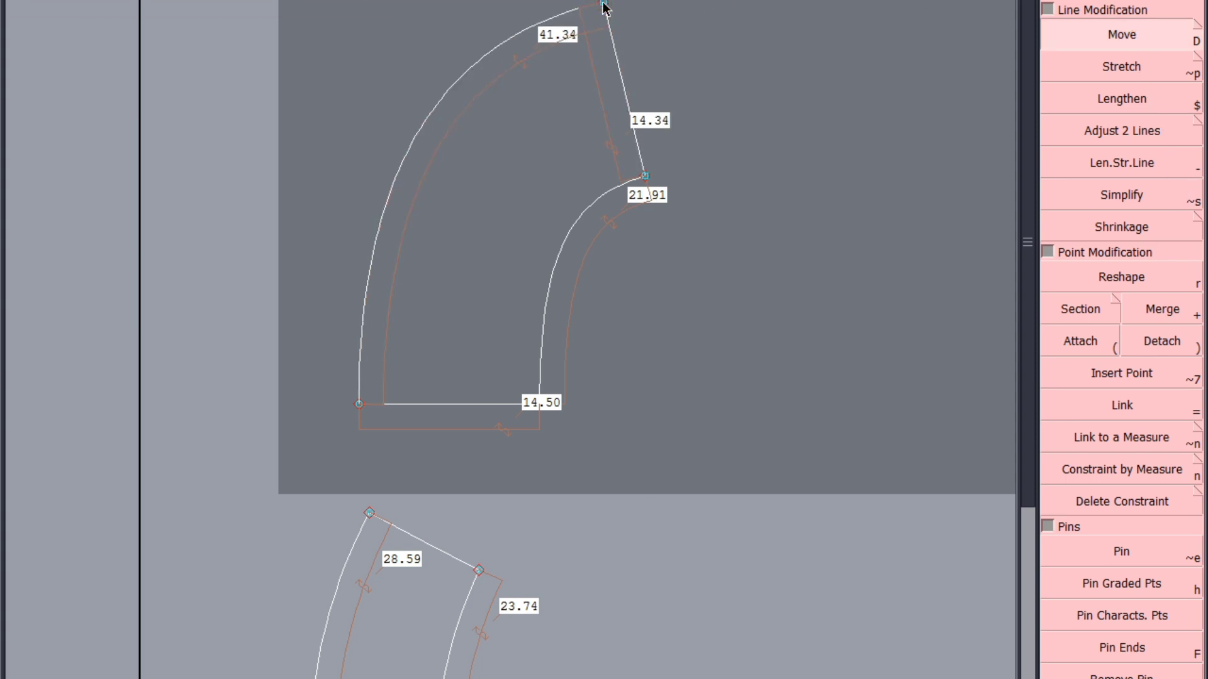
left_click(604, 6)
left_click(609, 3)
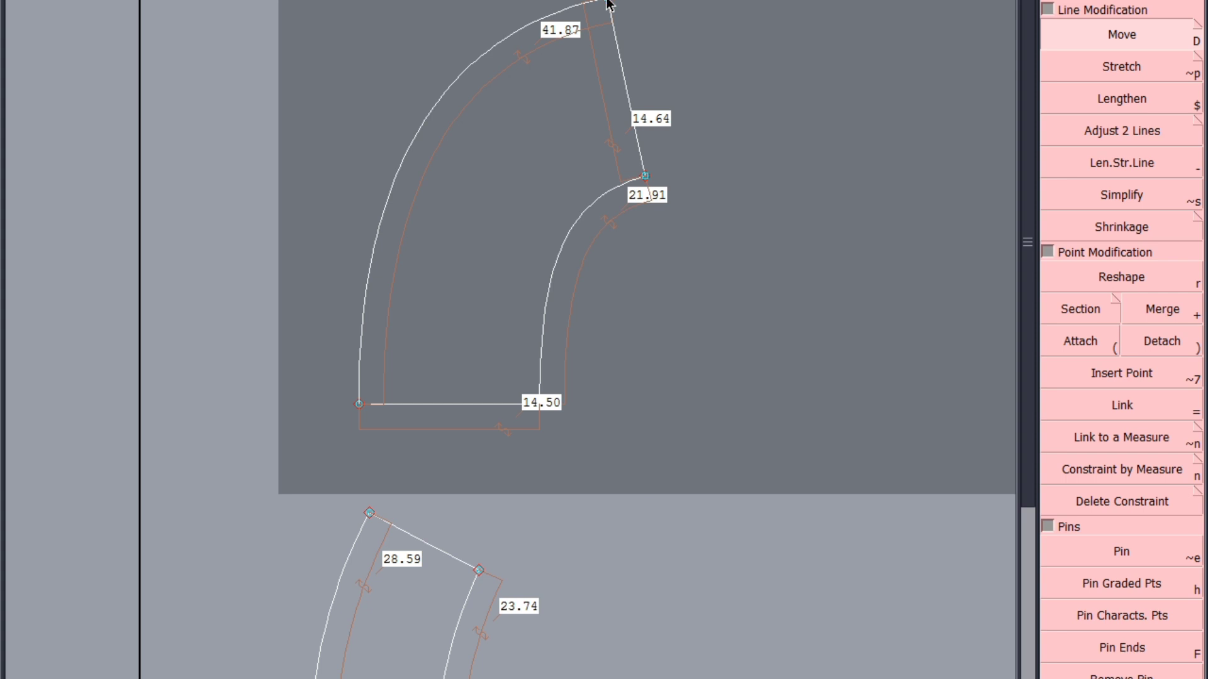
key("ctrl+s")
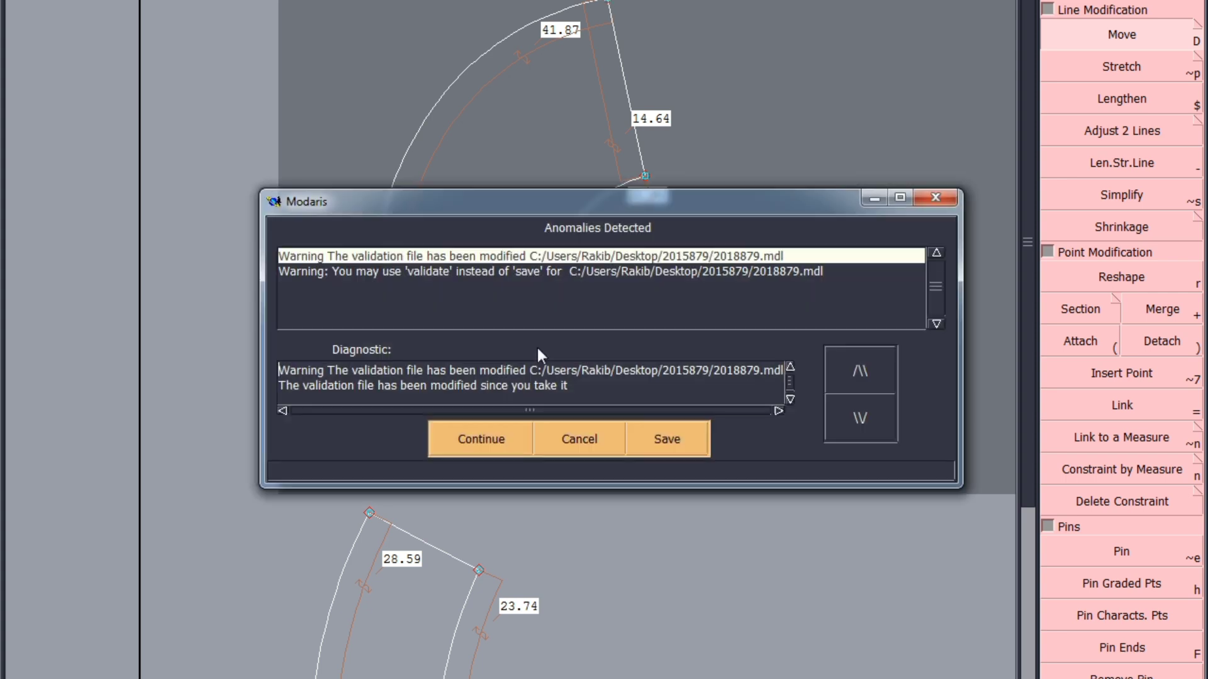
left_click(494, 440)
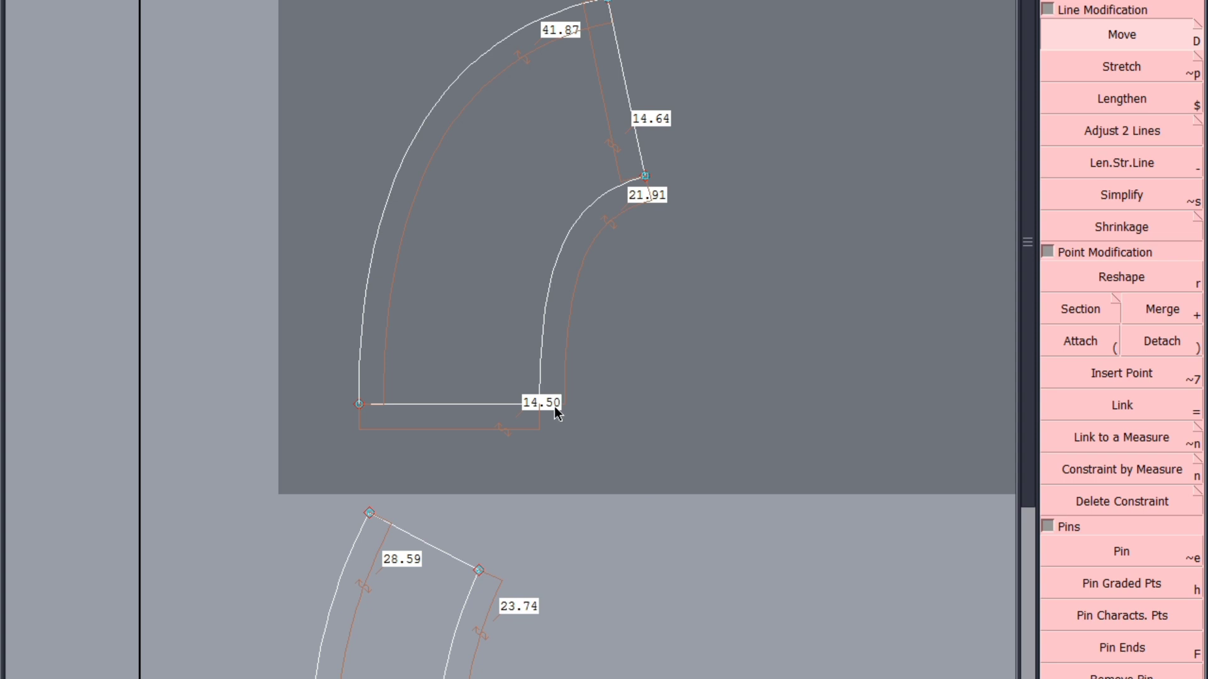
Select the slanted end edge and shift it as a whole until the curves are about 41.6 cm and 21.5 cm long
scroll(613, 248, "up", 1)
scroll(573, 372, "down", 2)
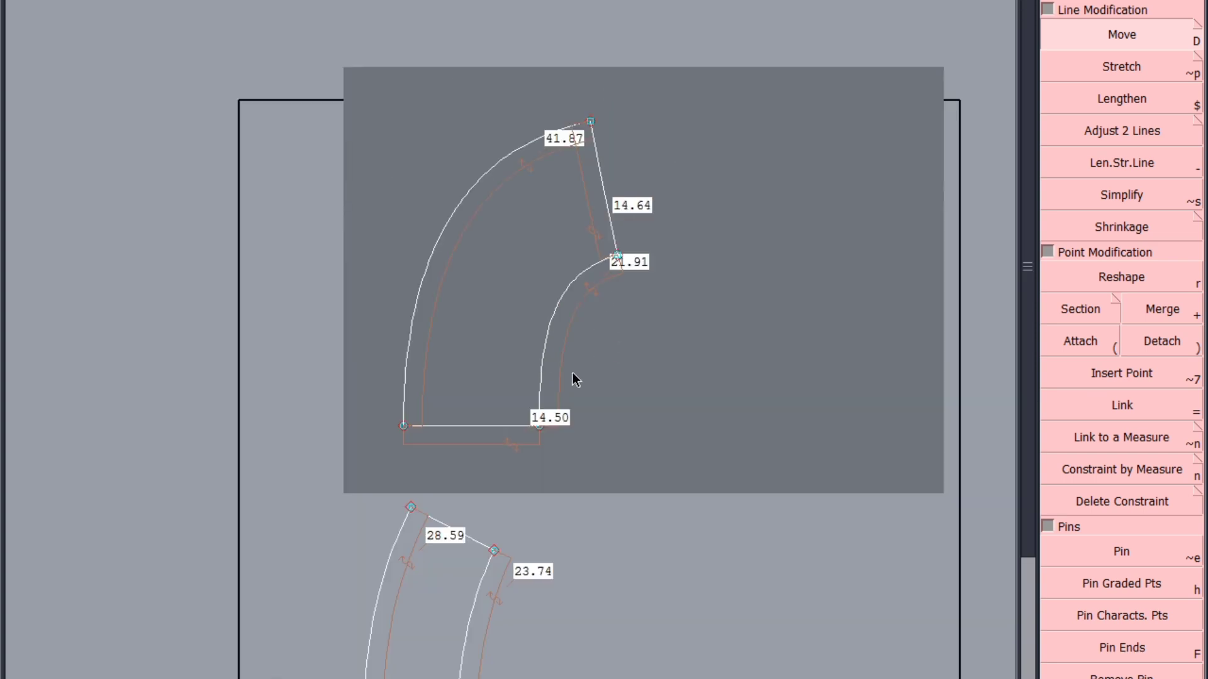
left_click(606, 204)
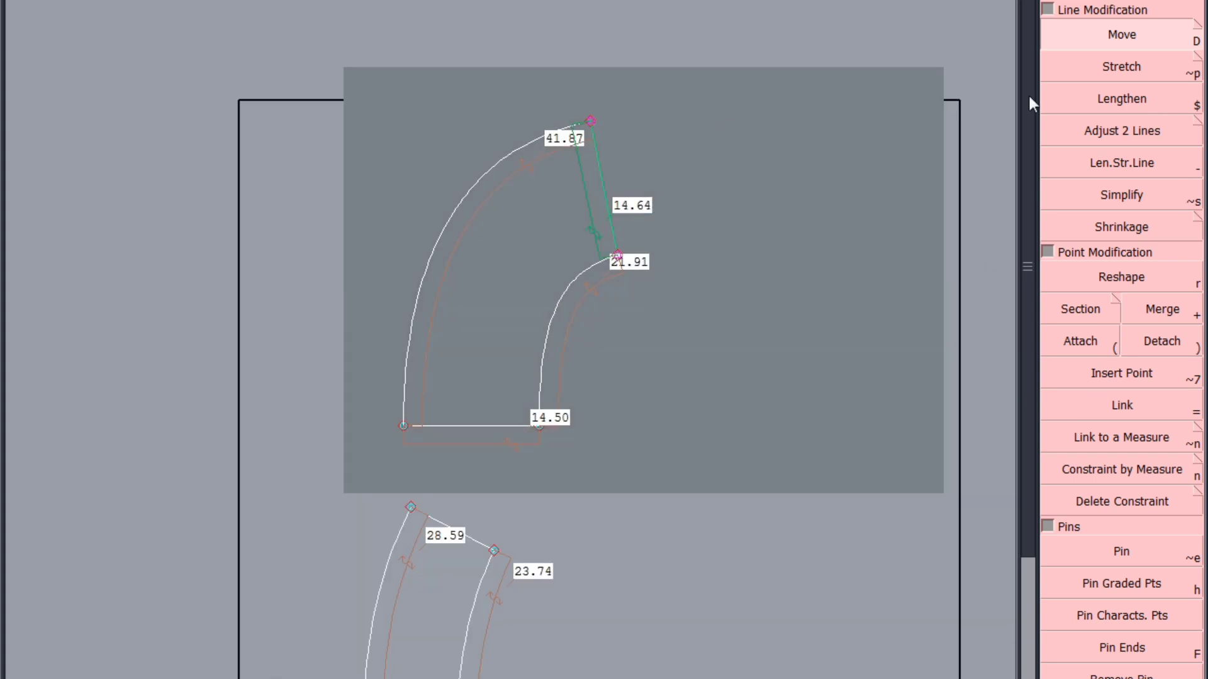
scroll(652, 141, "up", 2)
scroll(607, 171, "down", 2)
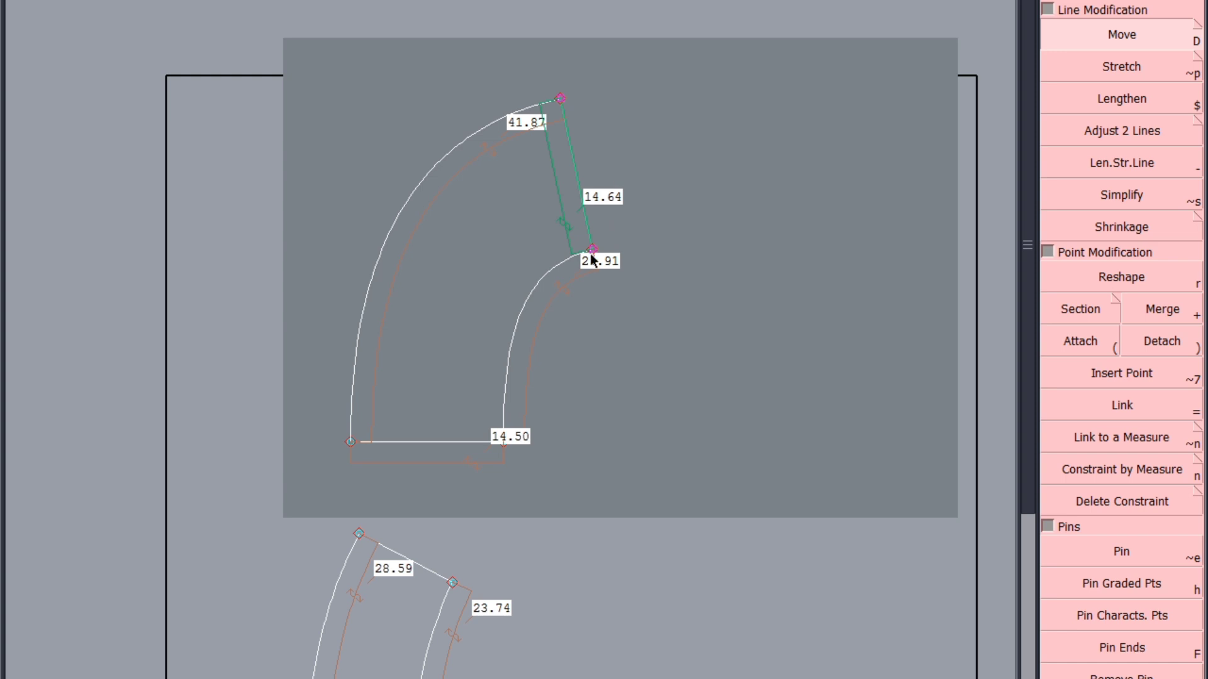
left_click_drag(591, 260, 597, 266)
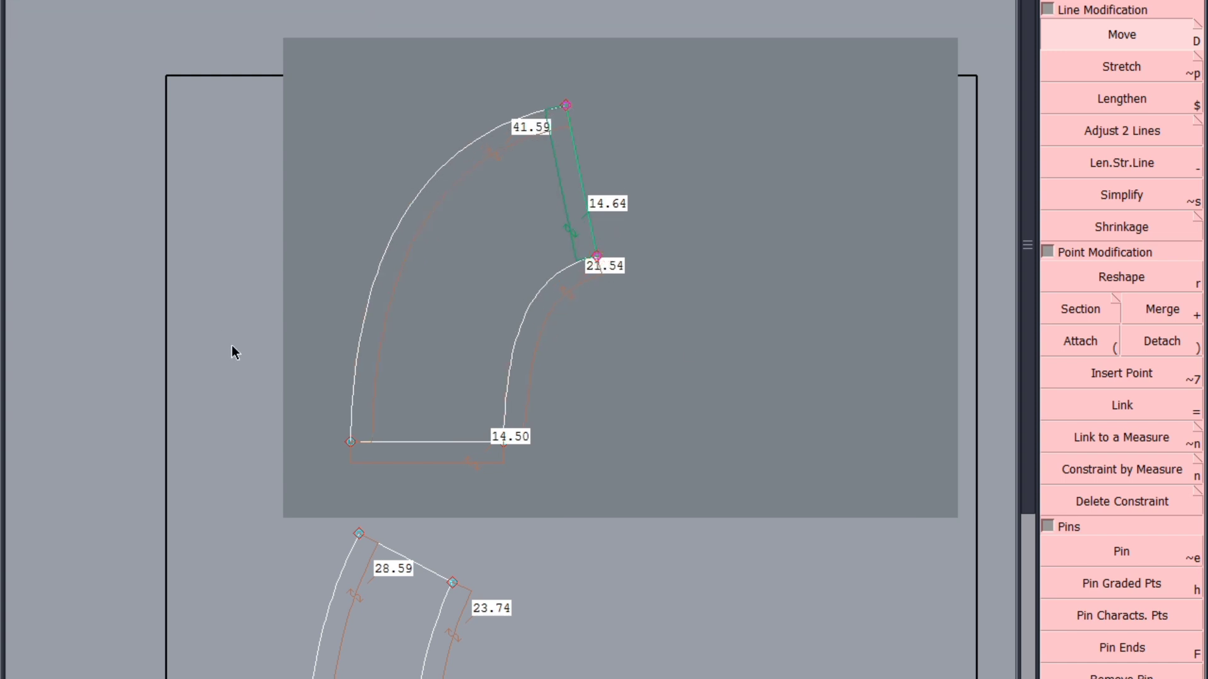
Deselect the slanted end edge of the frill and save the model
scroll(341, 183, "up", 1)
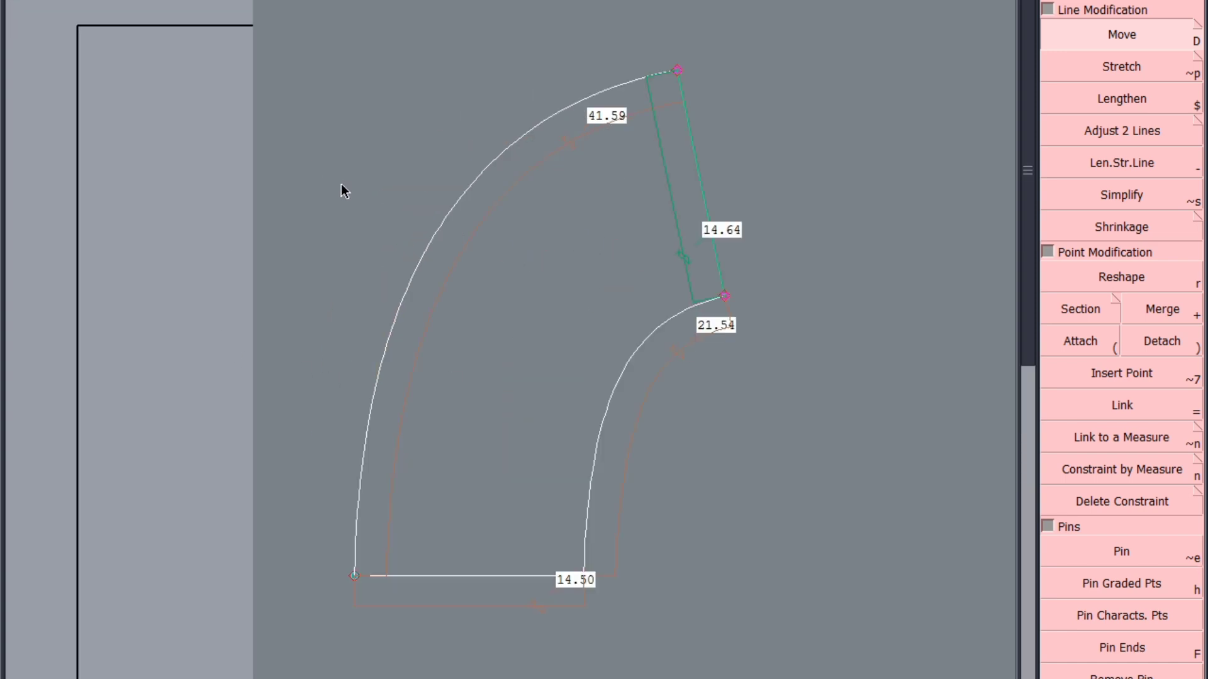
left_click(344, 557)
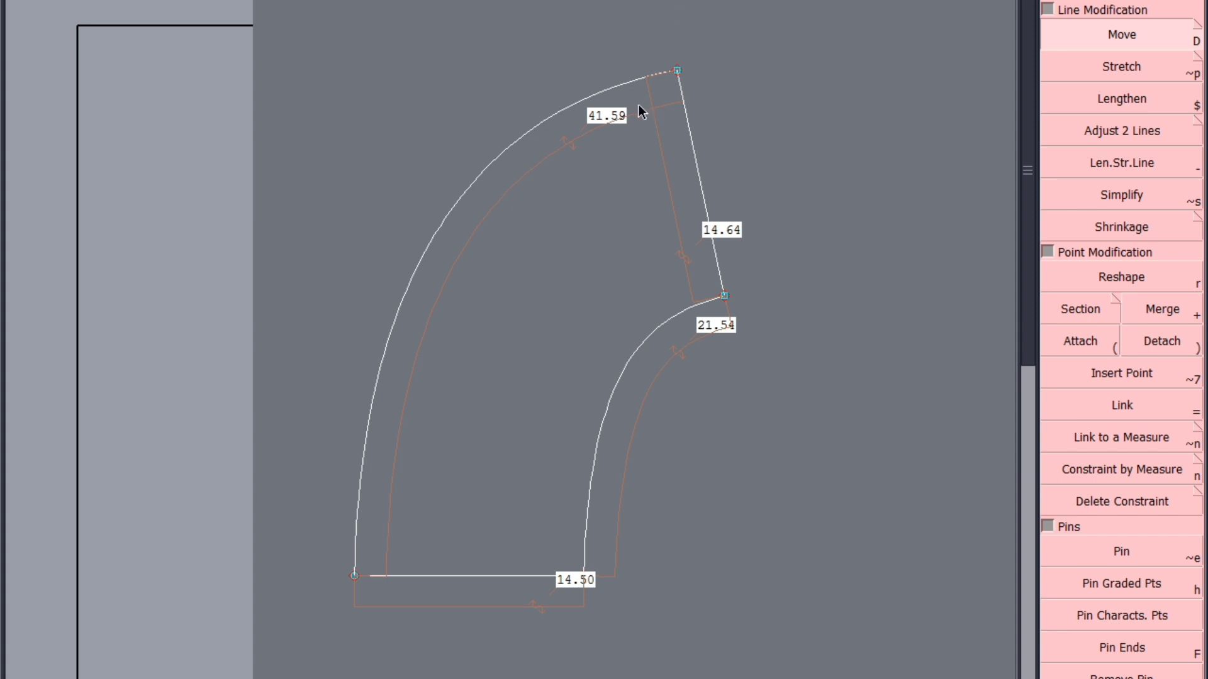
key("ctrl+s")
left_click(481, 478)
scroll(580, 535, "up", 2)
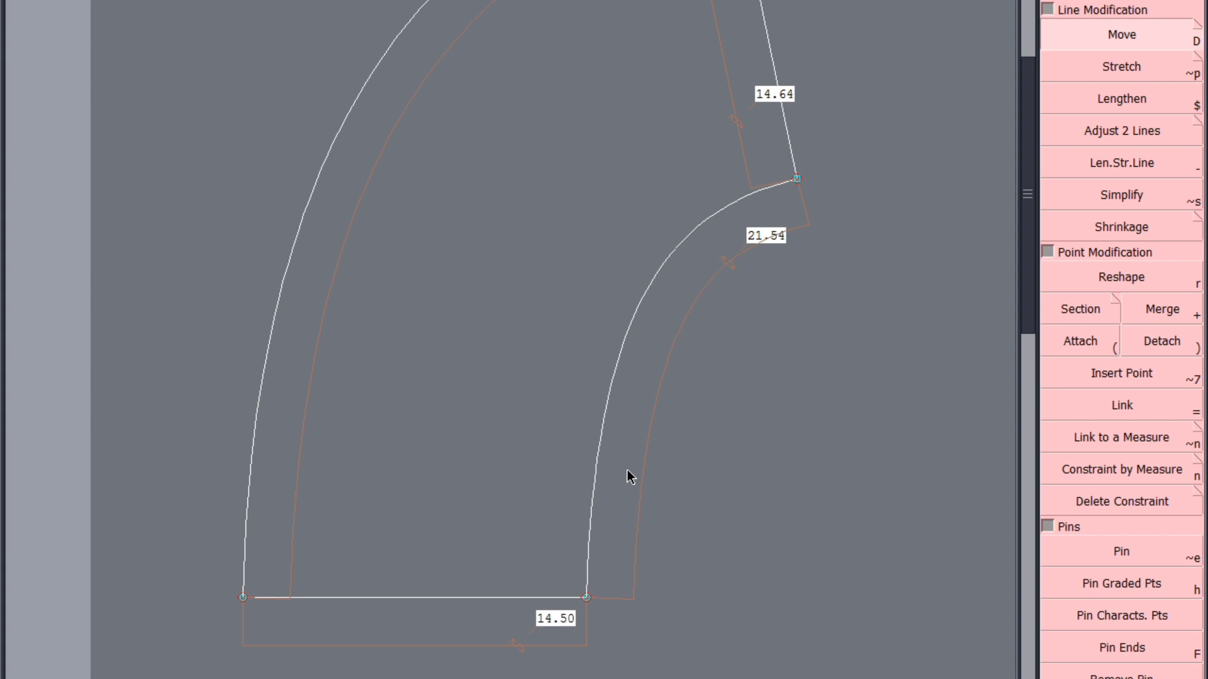
scroll(469, 470, "down", 3)
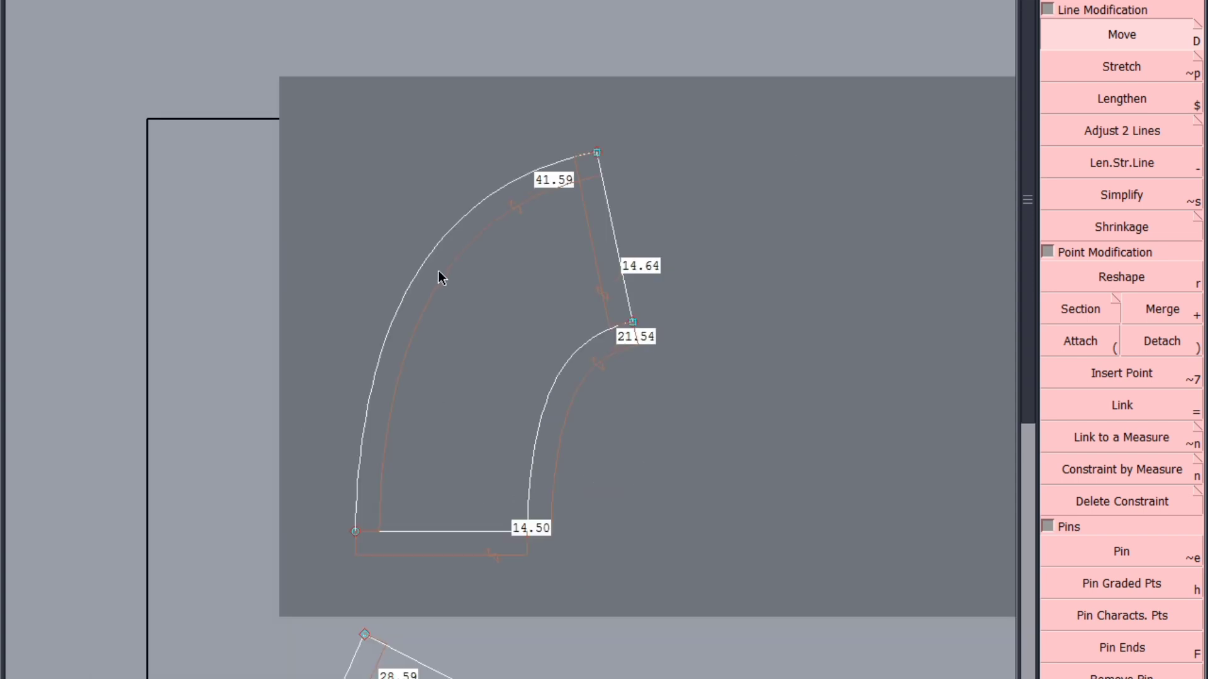
Measure the frill's width across its middle, from the longer curve to the shorter one, and undo the measurement
left_click(428, 252)
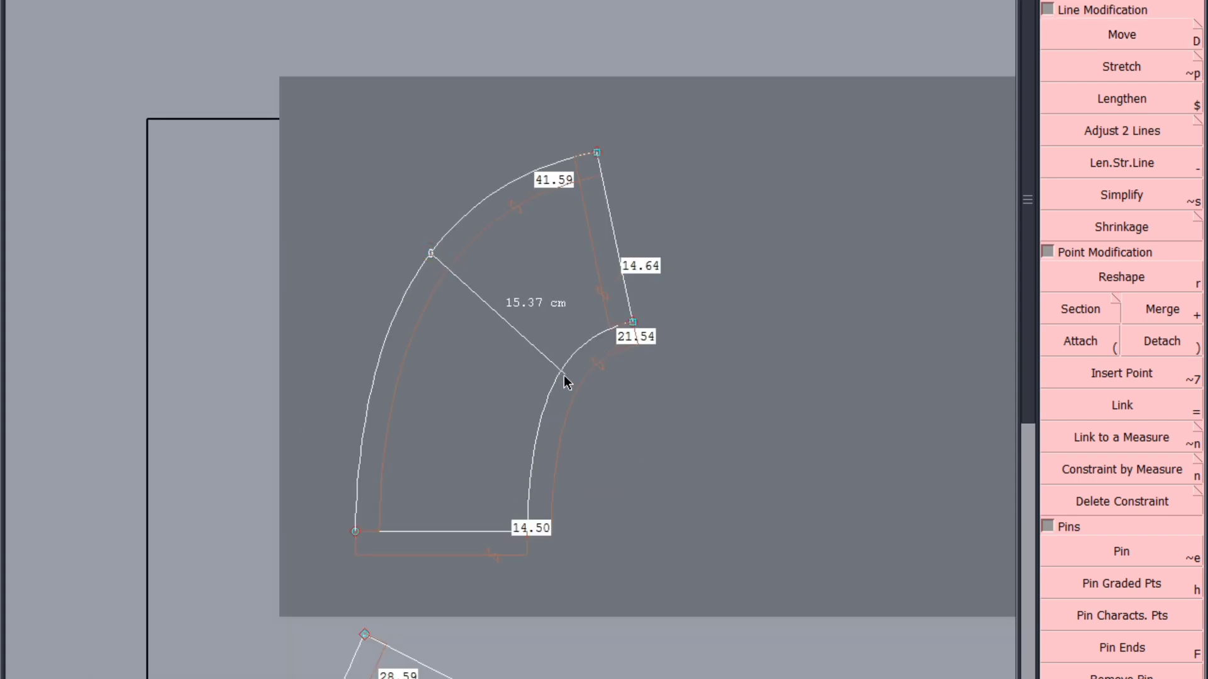
left_click(558, 375)
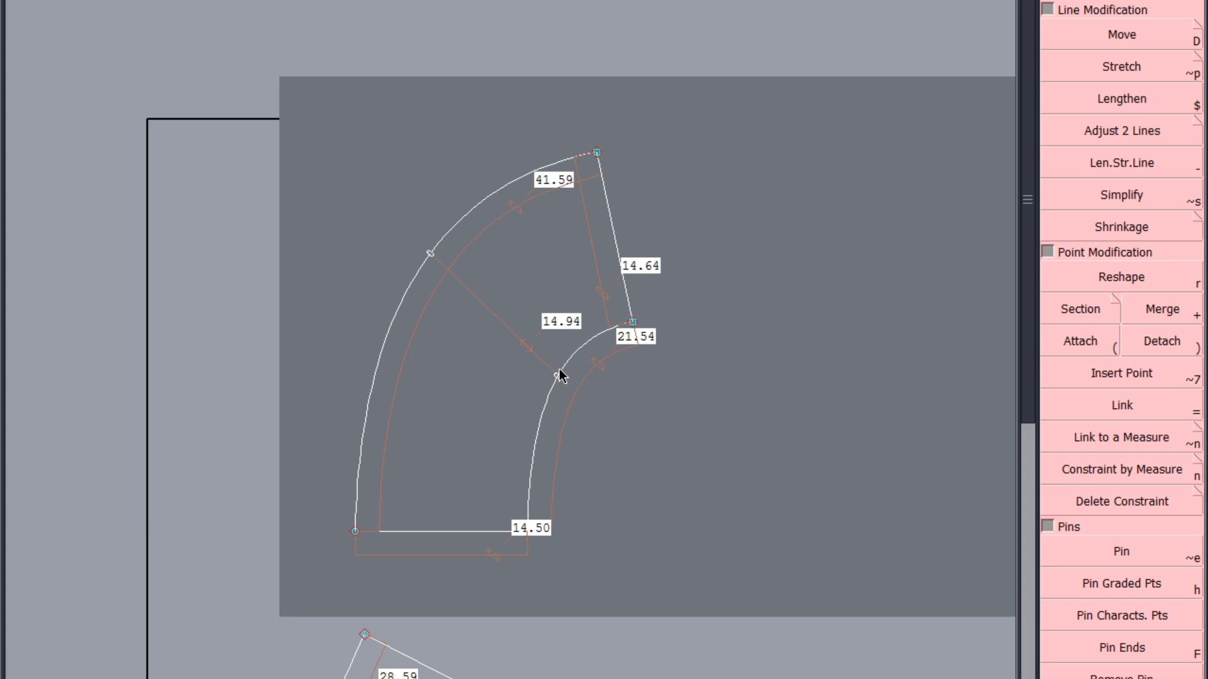
key("ctrl+z")
Reshape the tangents at both ends of the longer curve until the curve is about 41.1 cm long
key("r")
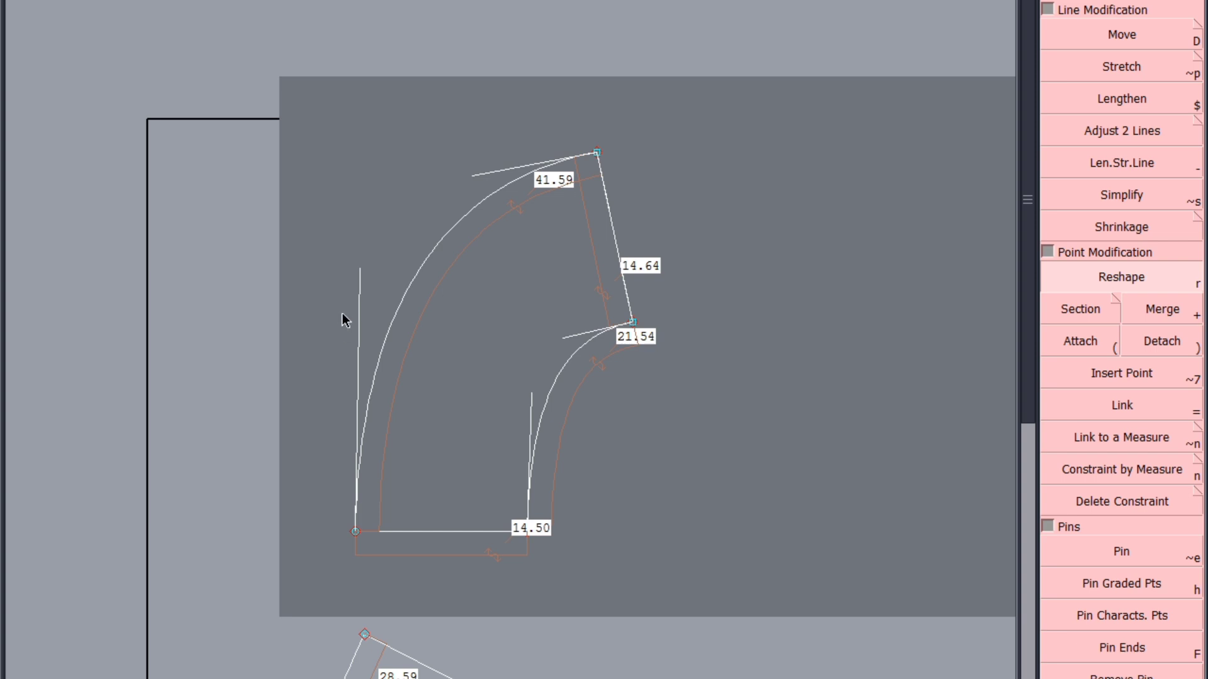
left_click_drag(360, 275, 358, 303)
scroll(547, 164, "up", 1)
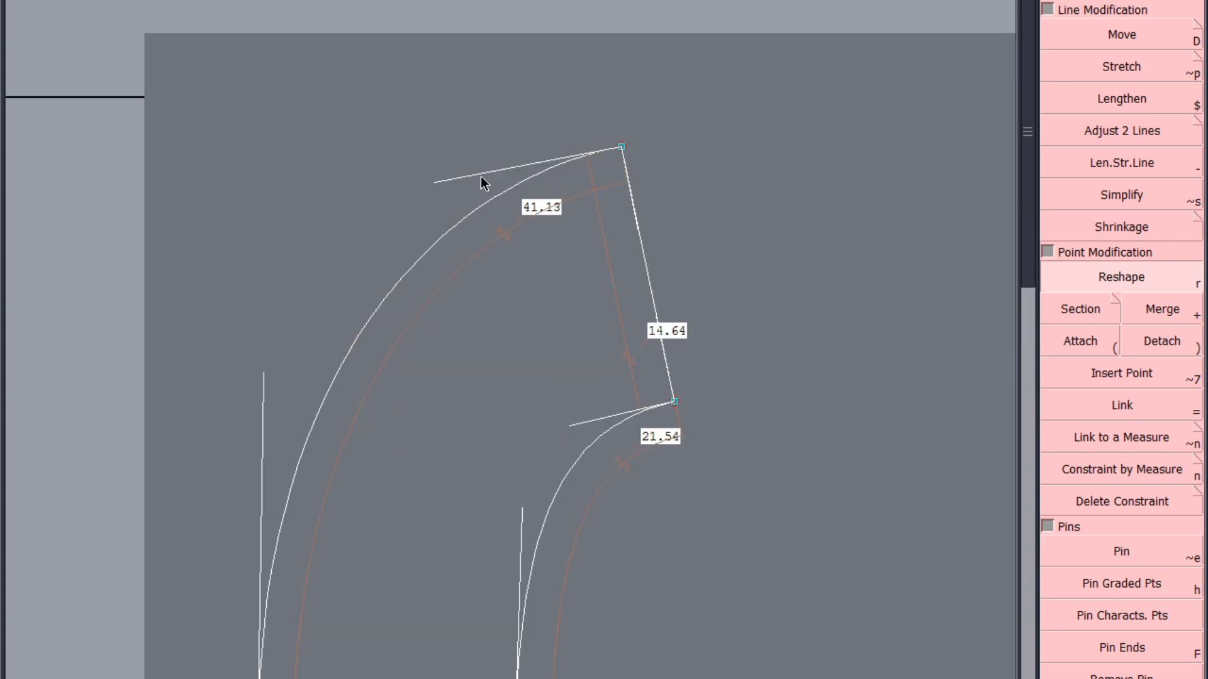
left_click_drag(435, 183, 412, 201)
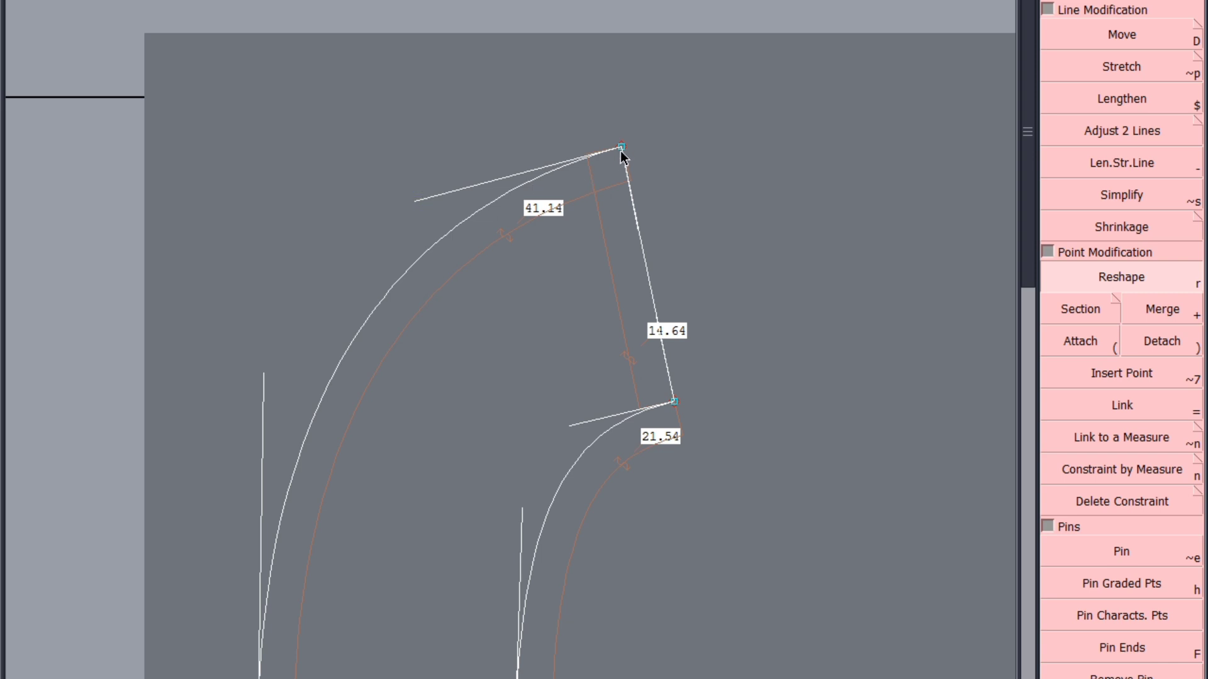
Mirror the longer and the shorter curve in turn across the slanted end edge to check their joins, undoing each copy
key("Escape")
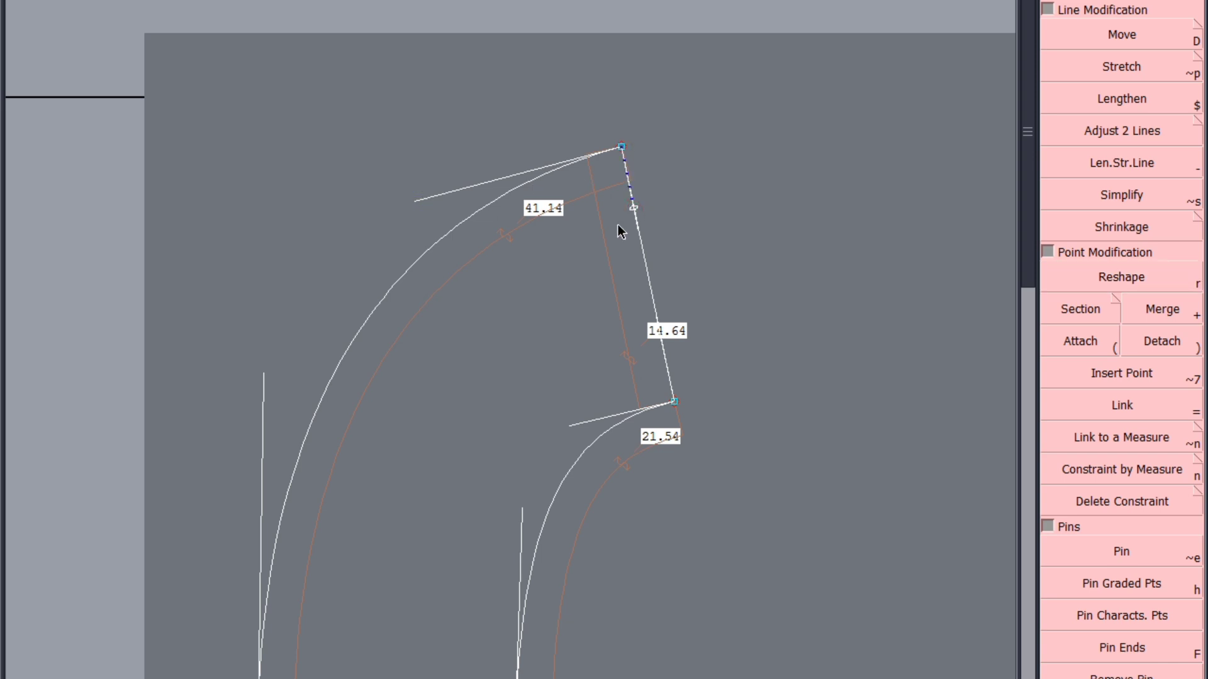
left_click(482, 208)
scroll(638, 169, "down", 3)
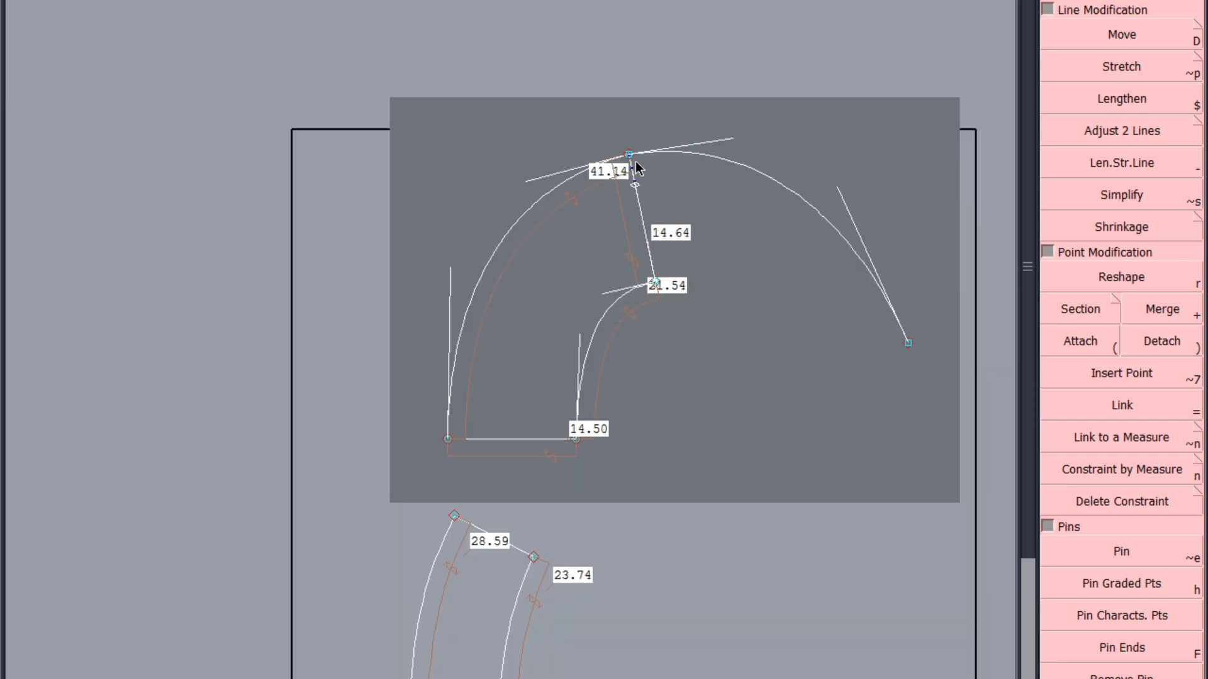
key("ctrl+z")
scroll(617, 402, "up", 2)
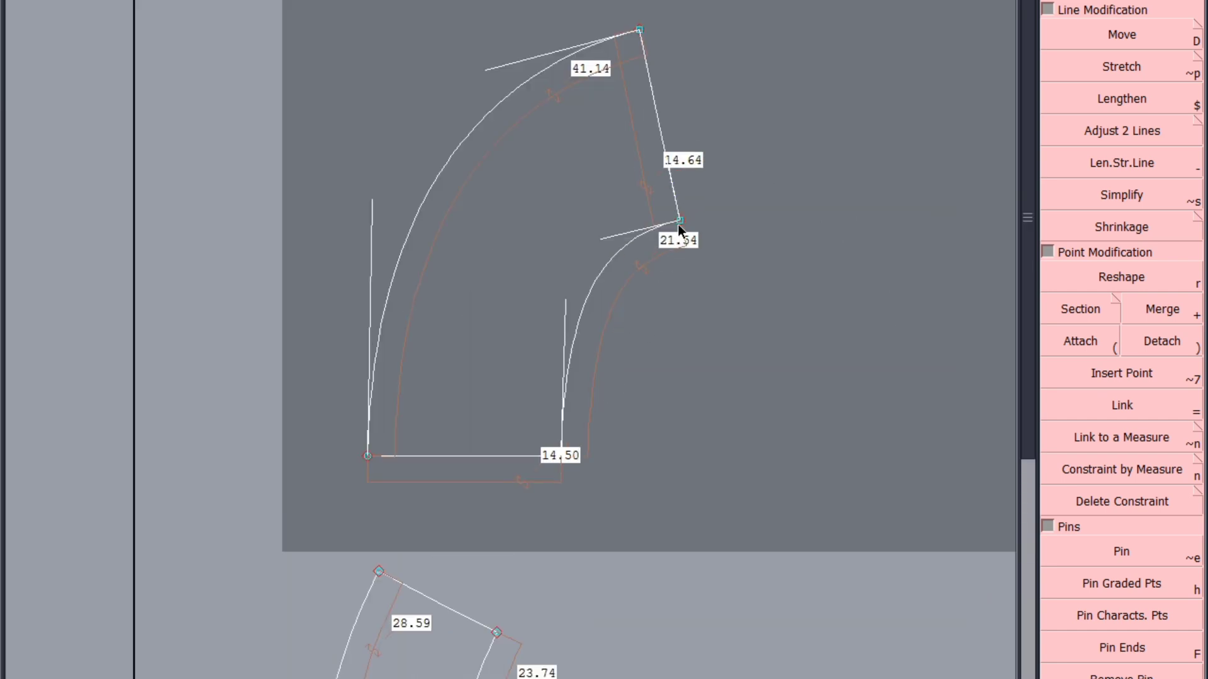
left_click(667, 169)
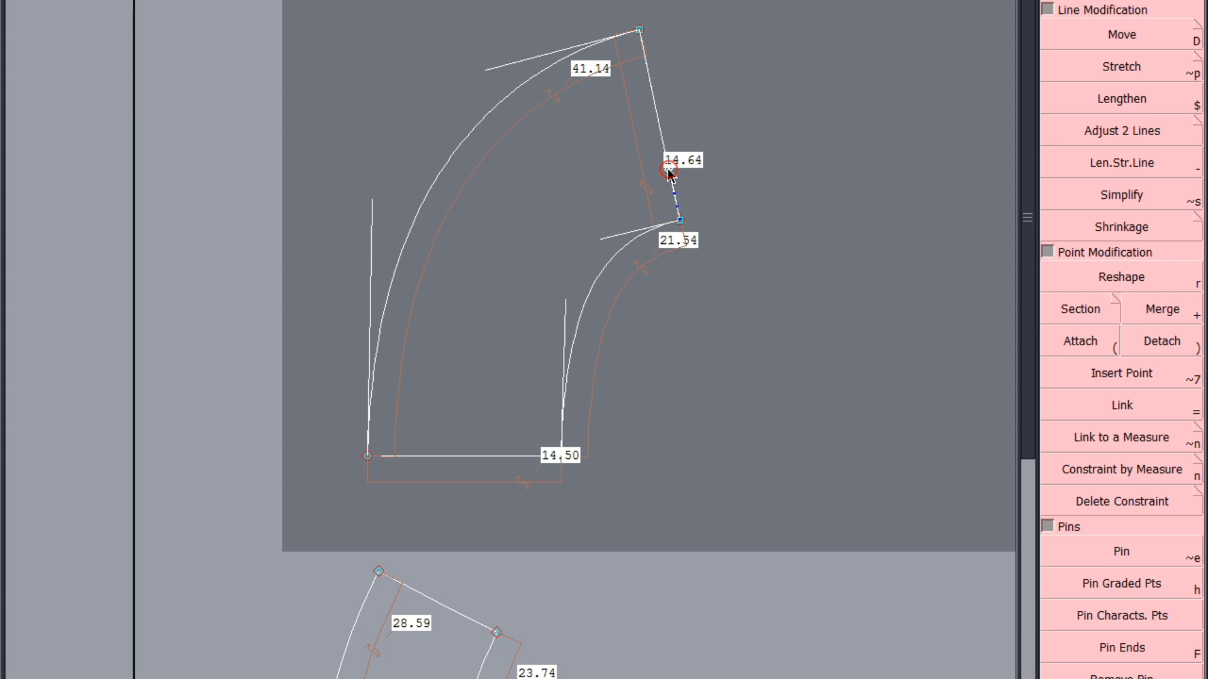
left_click(604, 265)
key("ctrl+z")
Mirror the frill's curves across the straight 14.50 base edge to check their joins, undoing the copies
left_click(501, 455)
left_click(572, 348)
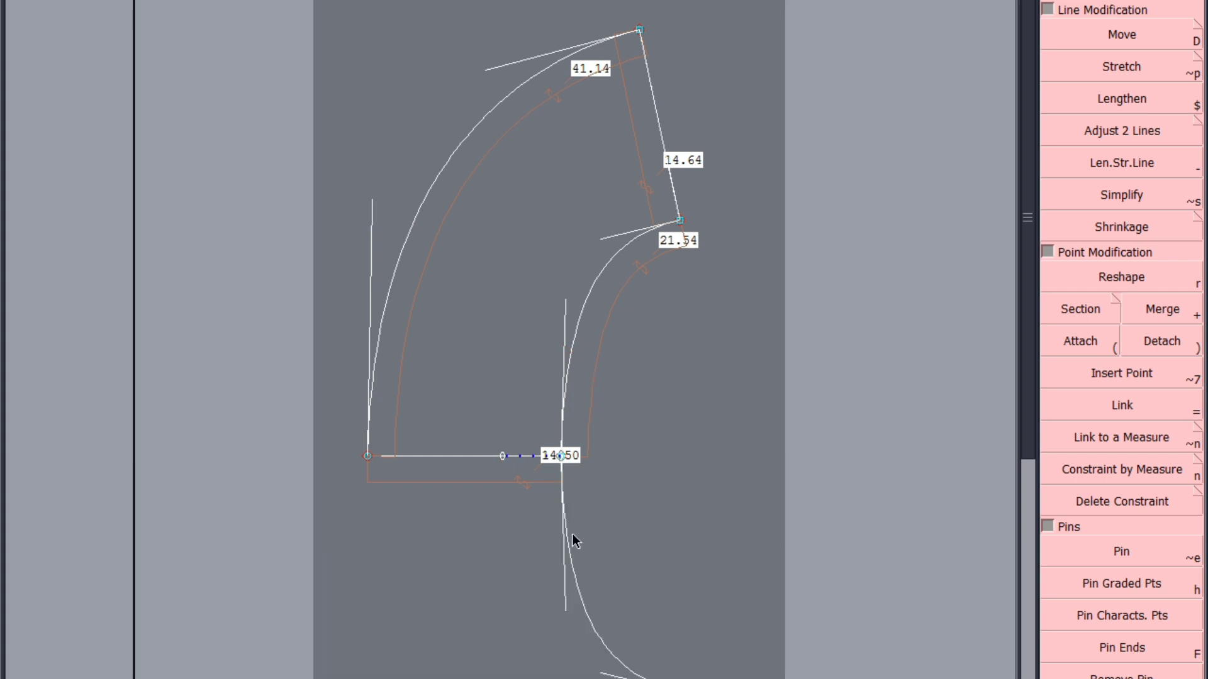
key("ctrl+z")
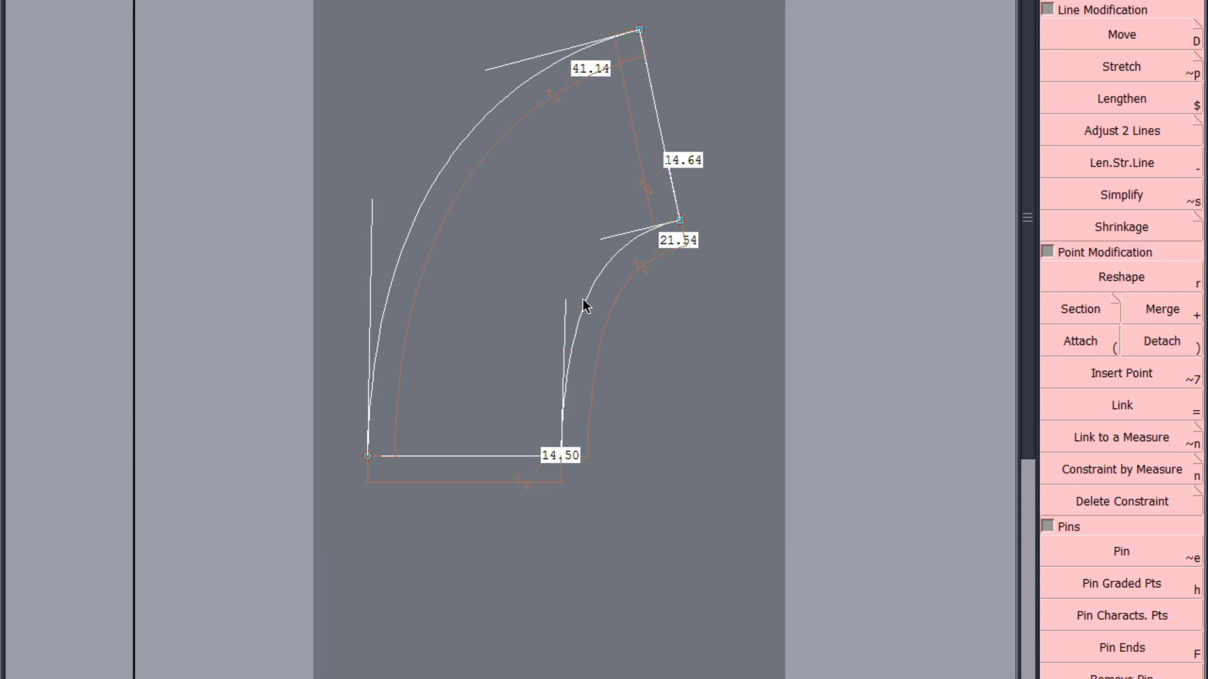
left_click(584, 301)
left_click(429, 190)
key("ctrl+z")
Save the model and hide the curve tangents
key("ctrl+s")
left_click(475, 434)
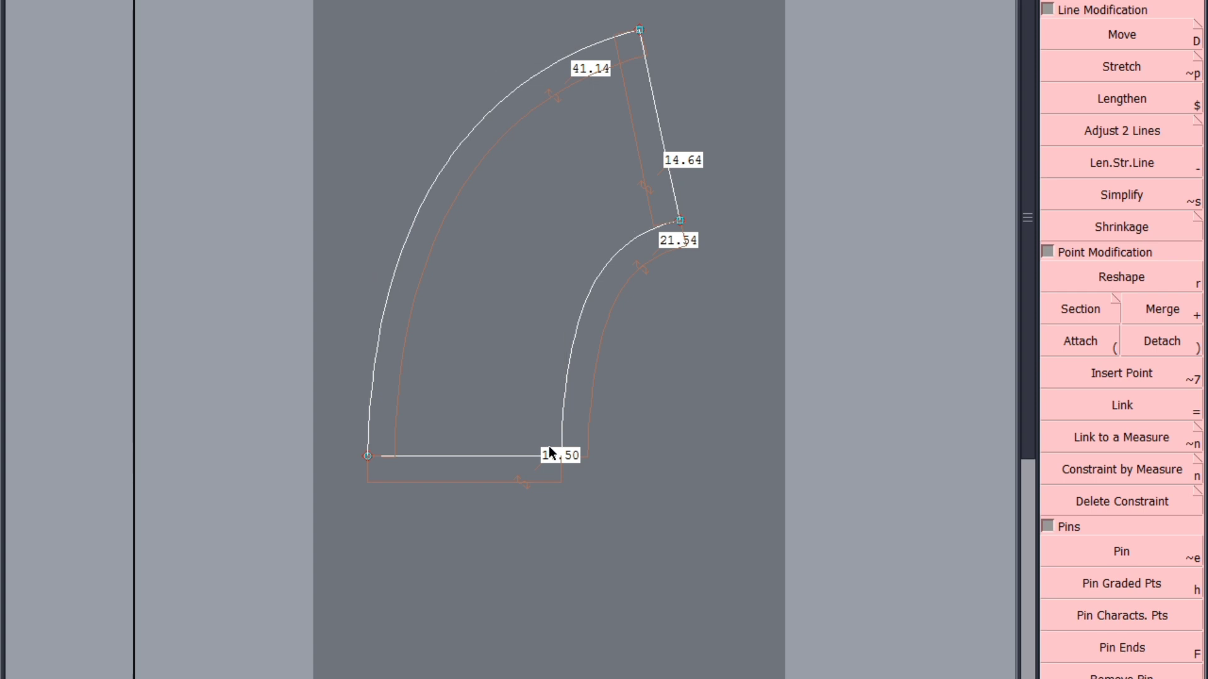
key("ctrl+s")
left_click(504, 440)
key("j")
scroll(482, 318, "up", 1)
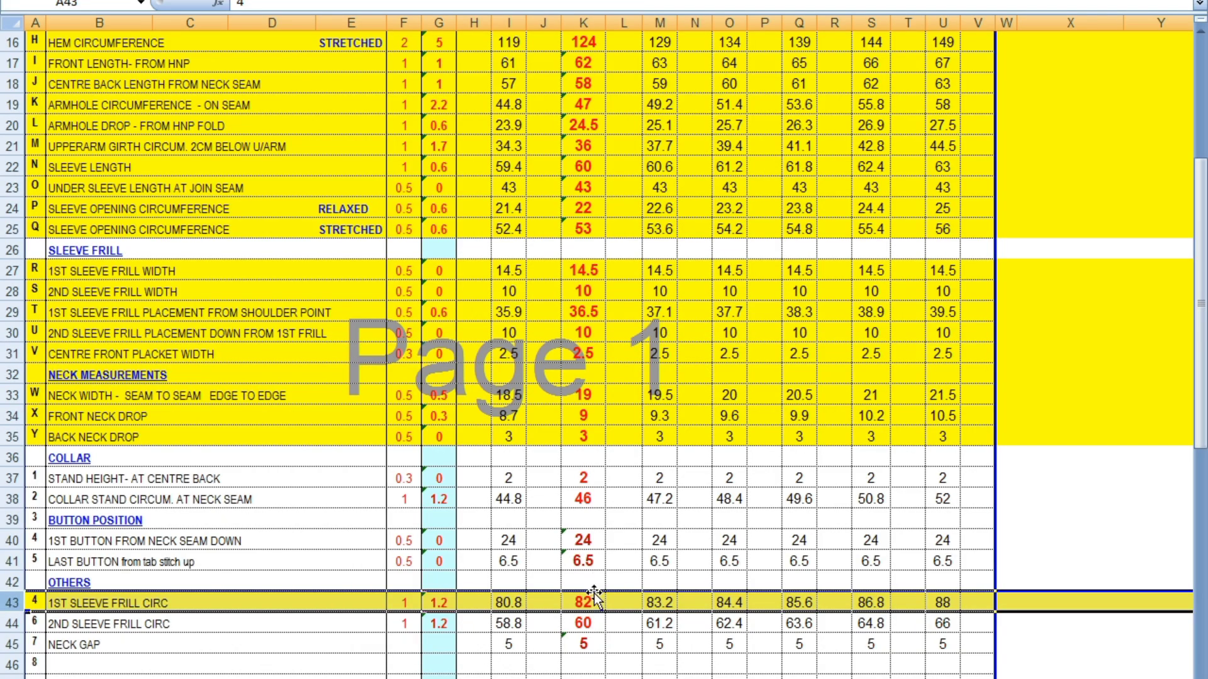
Fill the 2ND SLEEVE FRILL CIRC row of the measurement chart with the highlight colour
left_click(14, 627)
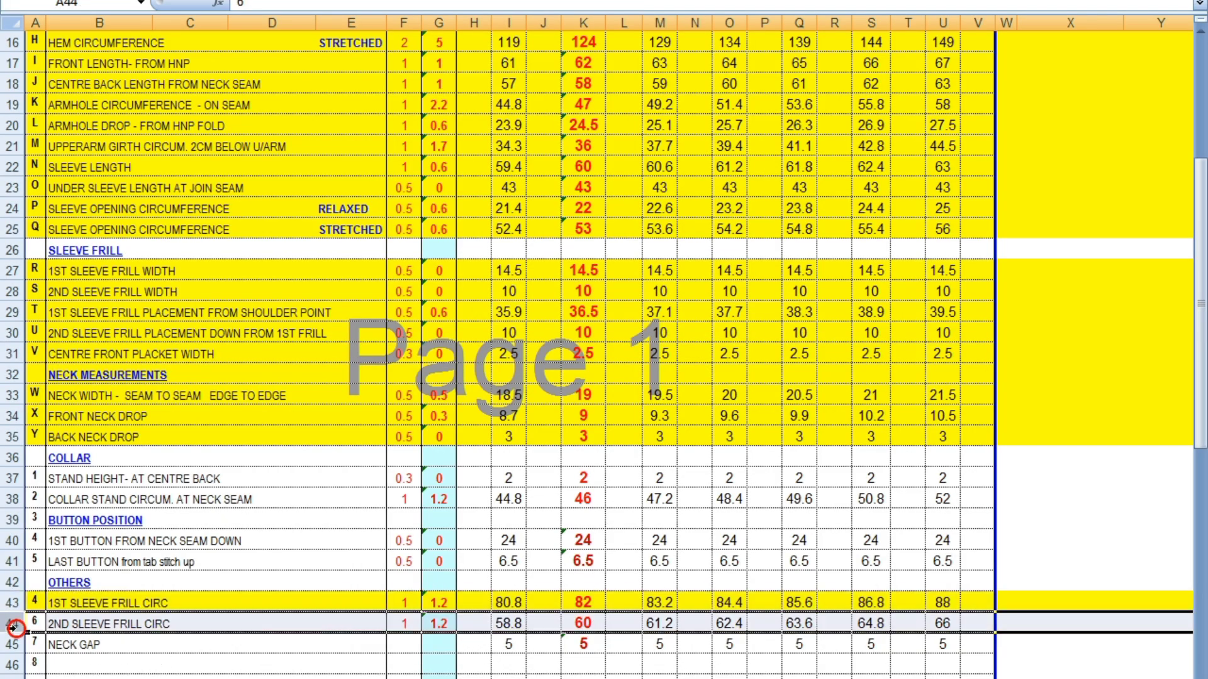
right_click(11, 628)
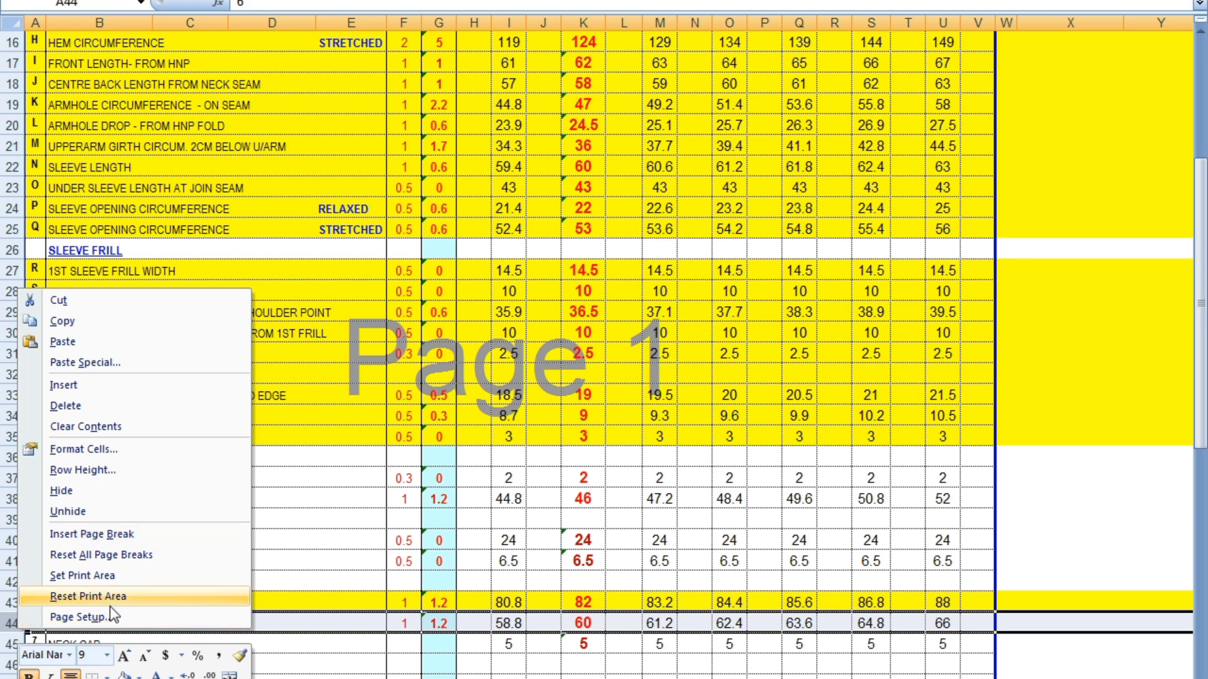
left_click(129, 674)
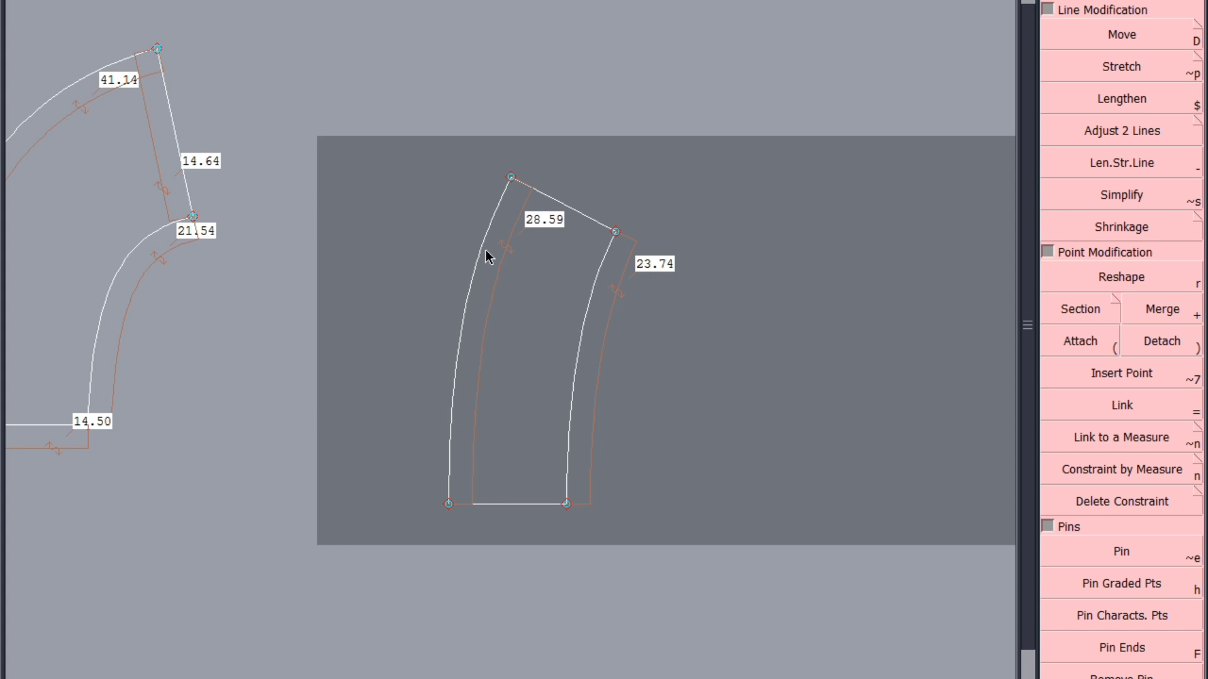
Move the second frill's longer curve end outward until the curve is about 30.6 cm, and dimension the slanted and straight end edges
scroll(582, 186, "up", 2)
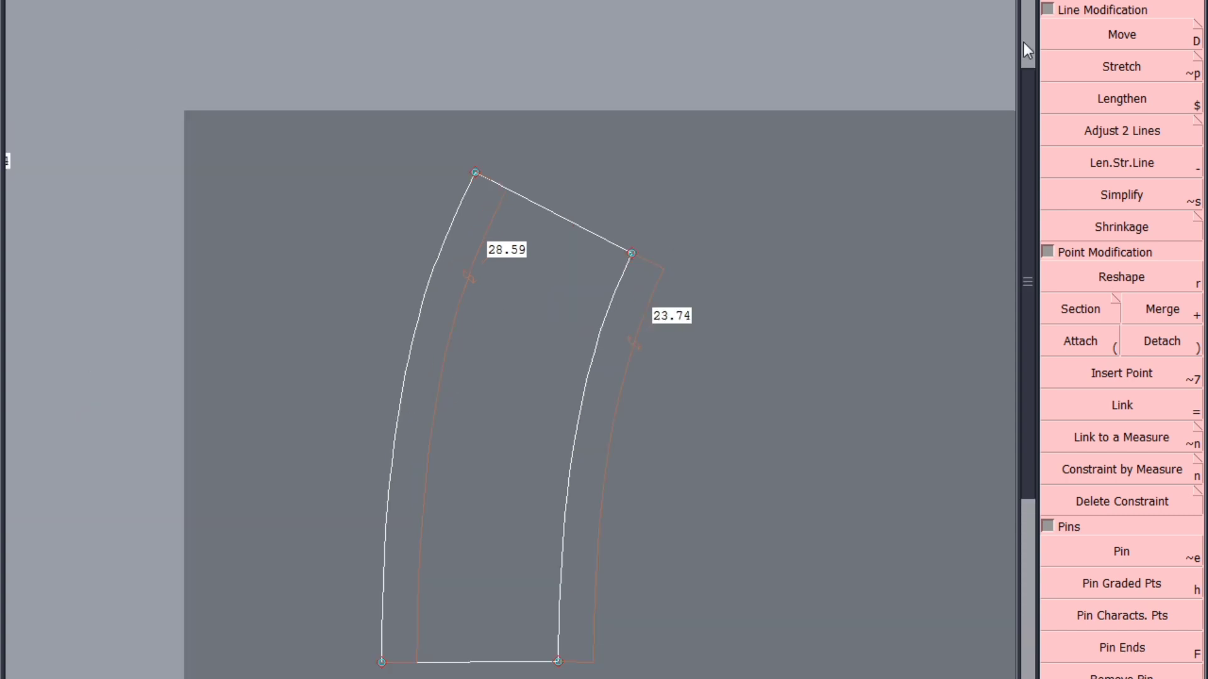
left_click(1094, 41)
left_click(471, 178)
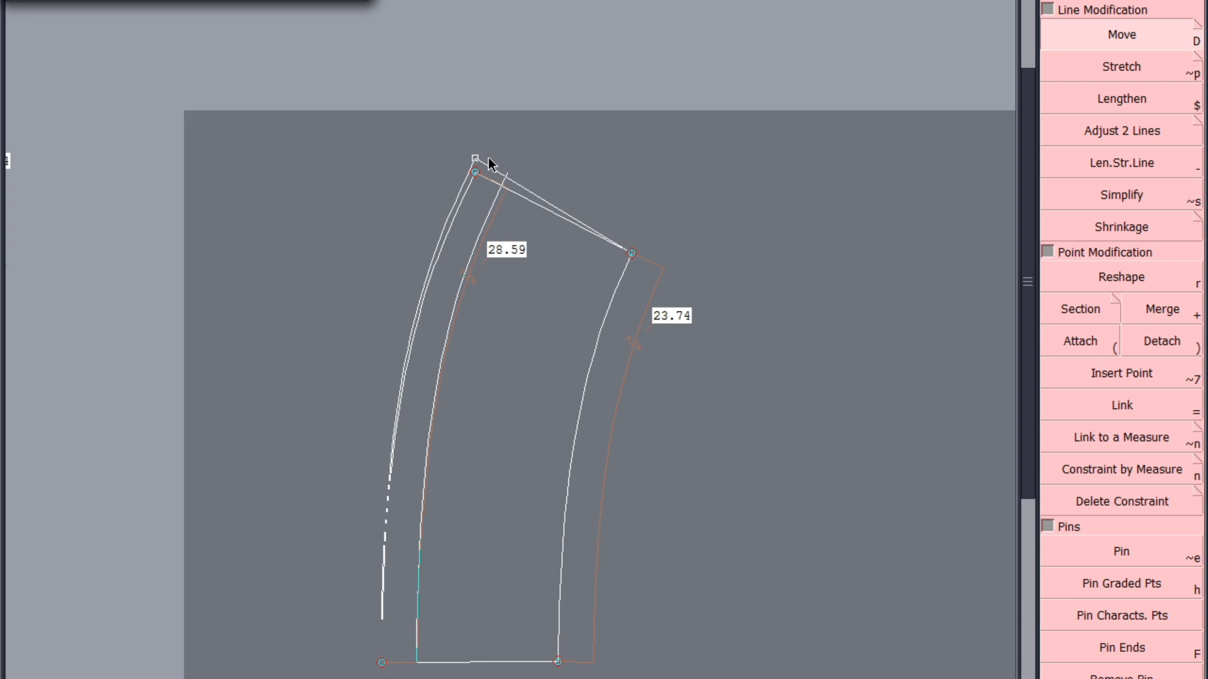
left_click(489, 159)
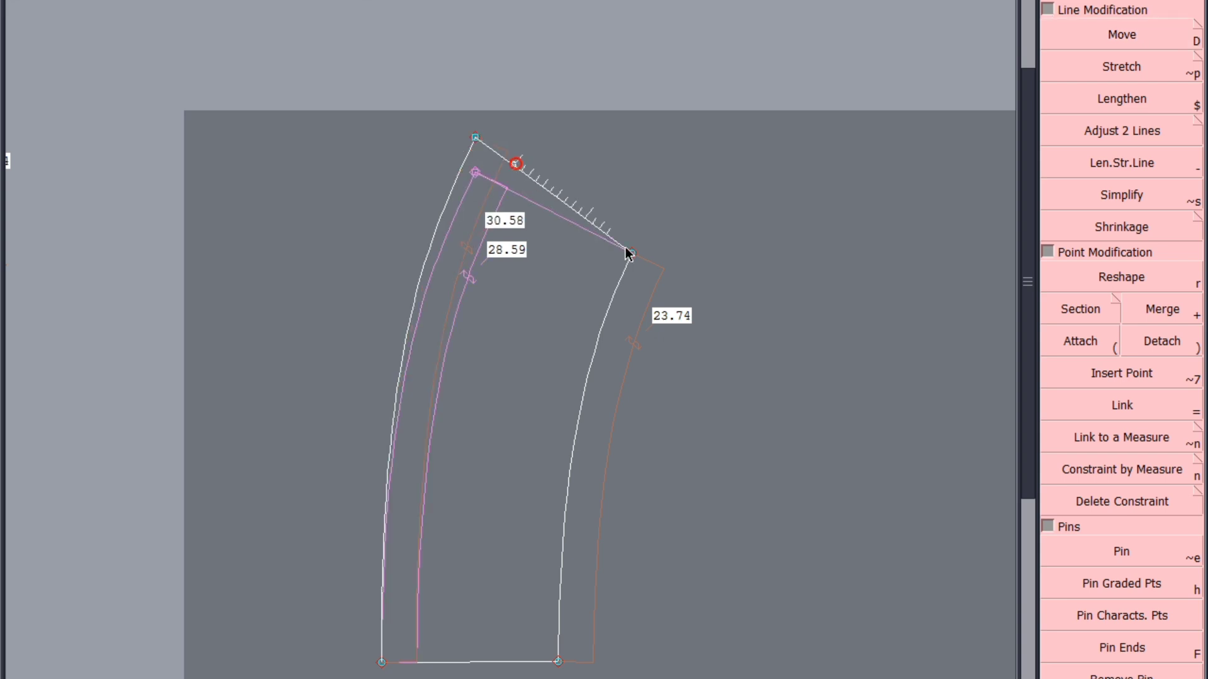
left_click(512, 163)
left_click(656, 657)
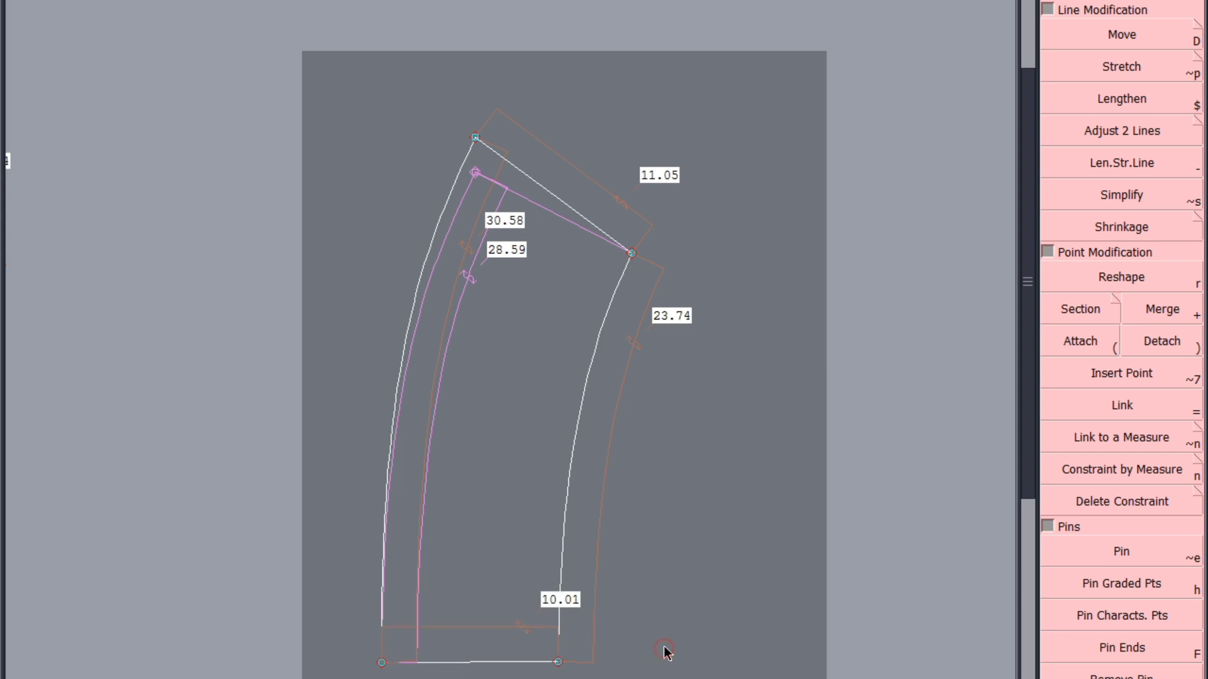
Move the longer curve's free end inward until the slanted end edge is about 10 cm and the curve about 30.6 cm
left_click(1100, 43)
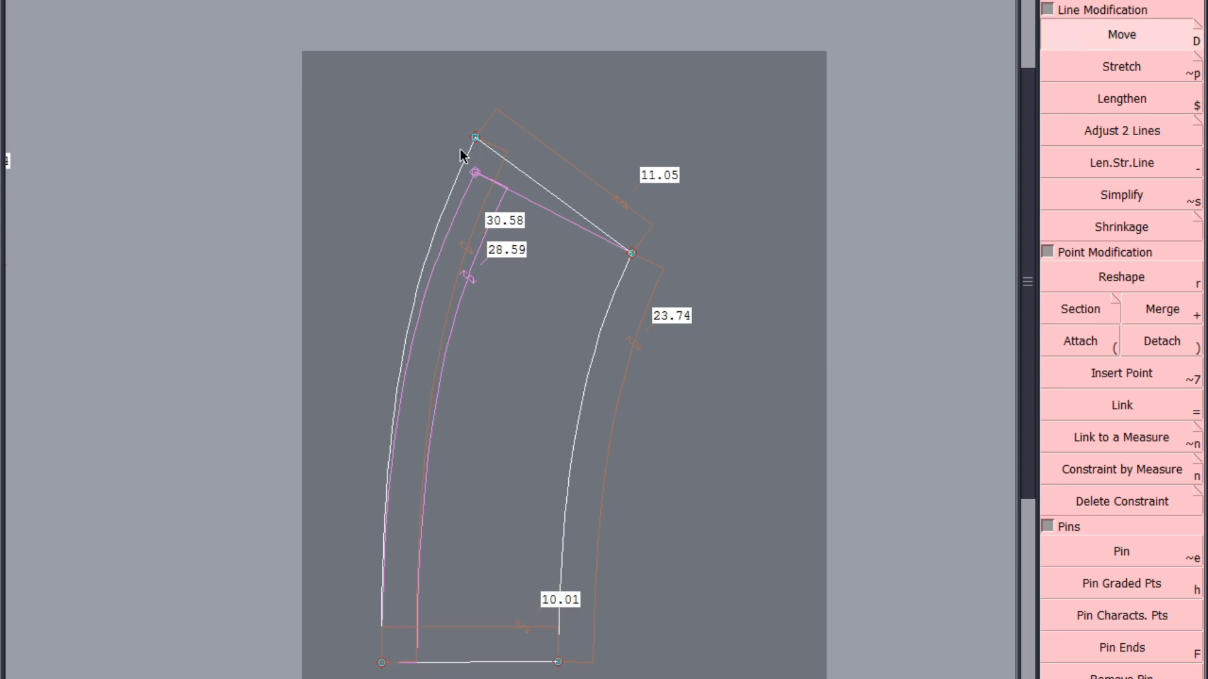
left_click(479, 139)
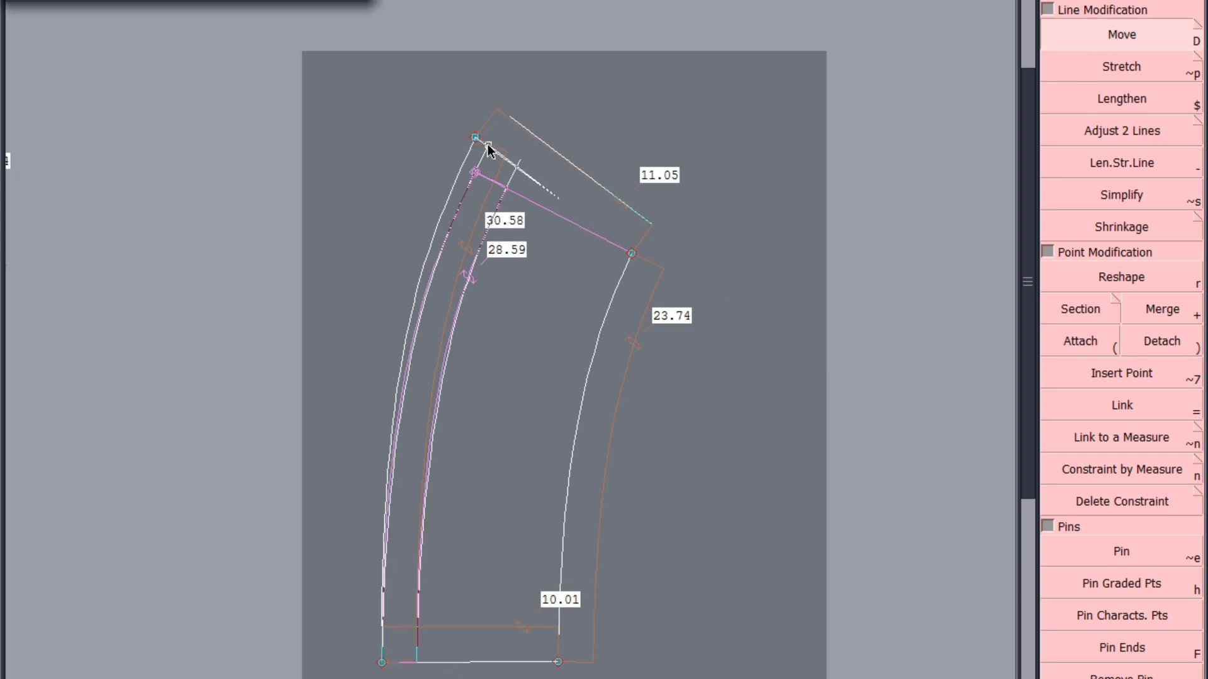
left_click(489, 144)
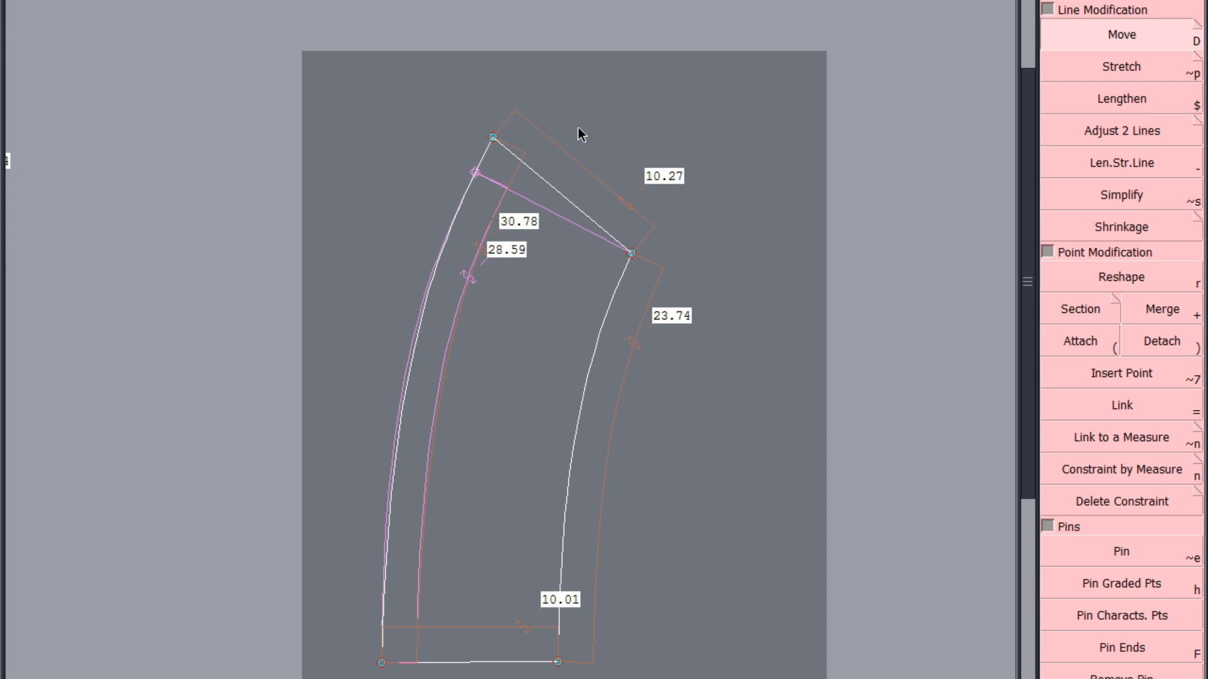
left_click(496, 140)
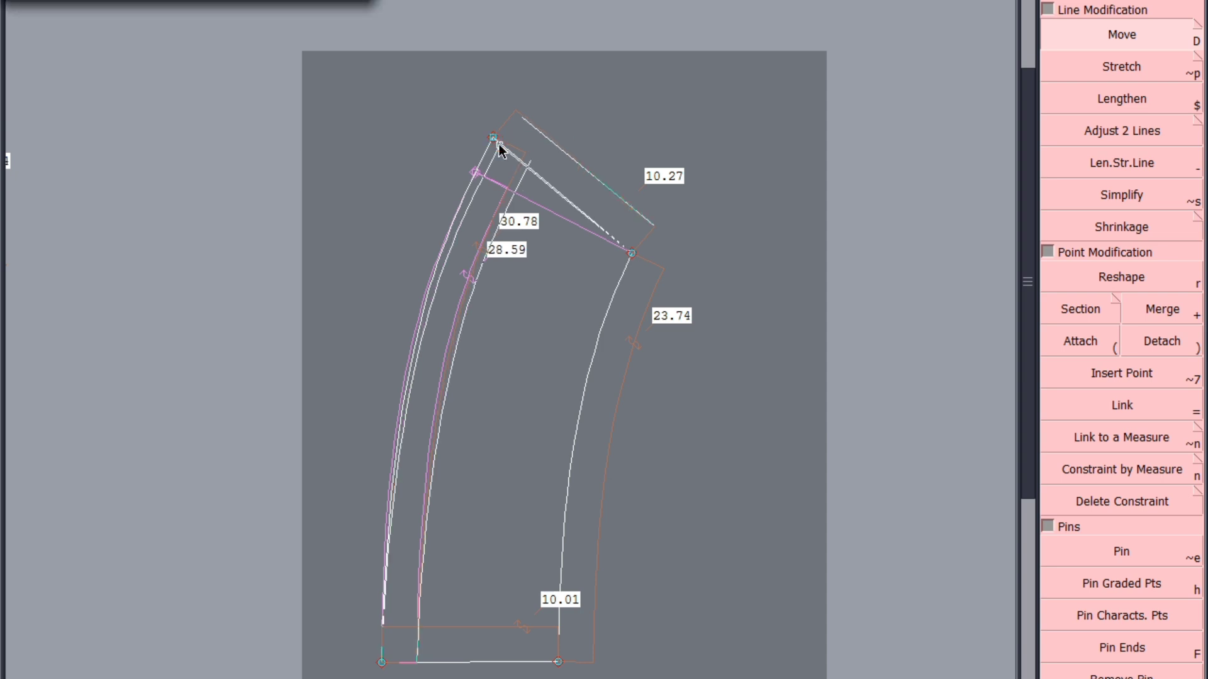
left_click(496, 139)
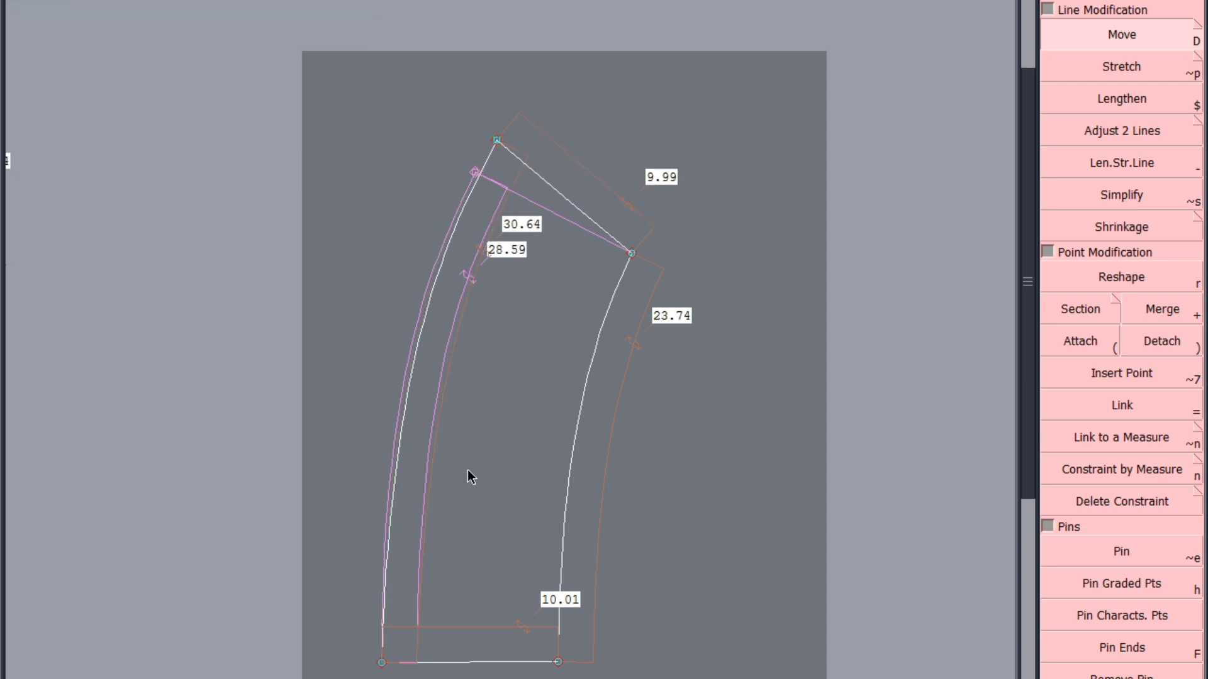
Show the curve tangents, then reshape the longer curve's base tangent and free end until it is about 30.2 cm long
scroll(380, 653, "up", 2)
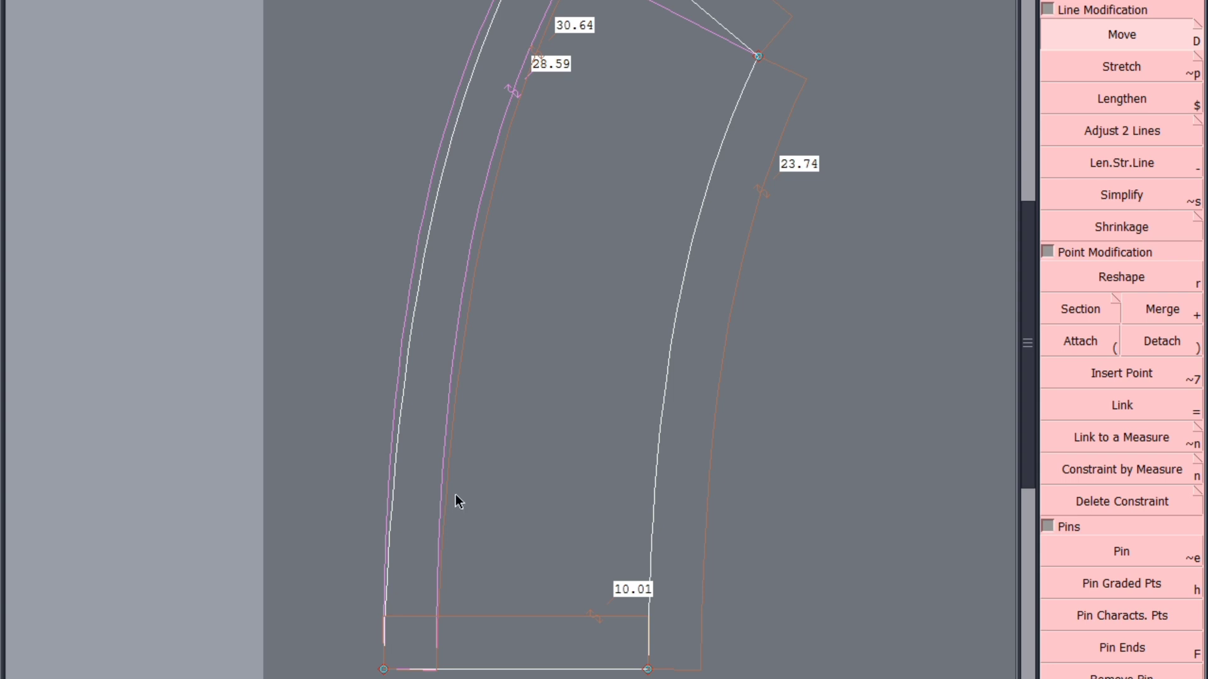
key("F10")
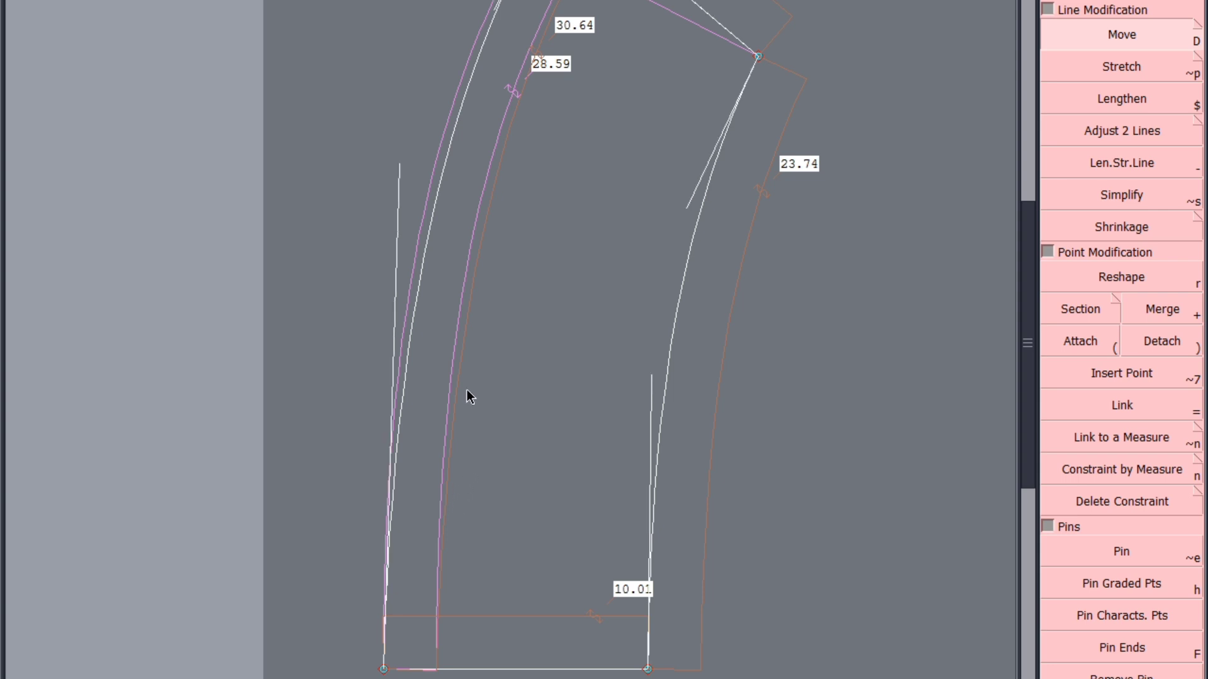
key("r")
scroll(502, 372, "down", 1)
scroll(447, 331, "up", 1)
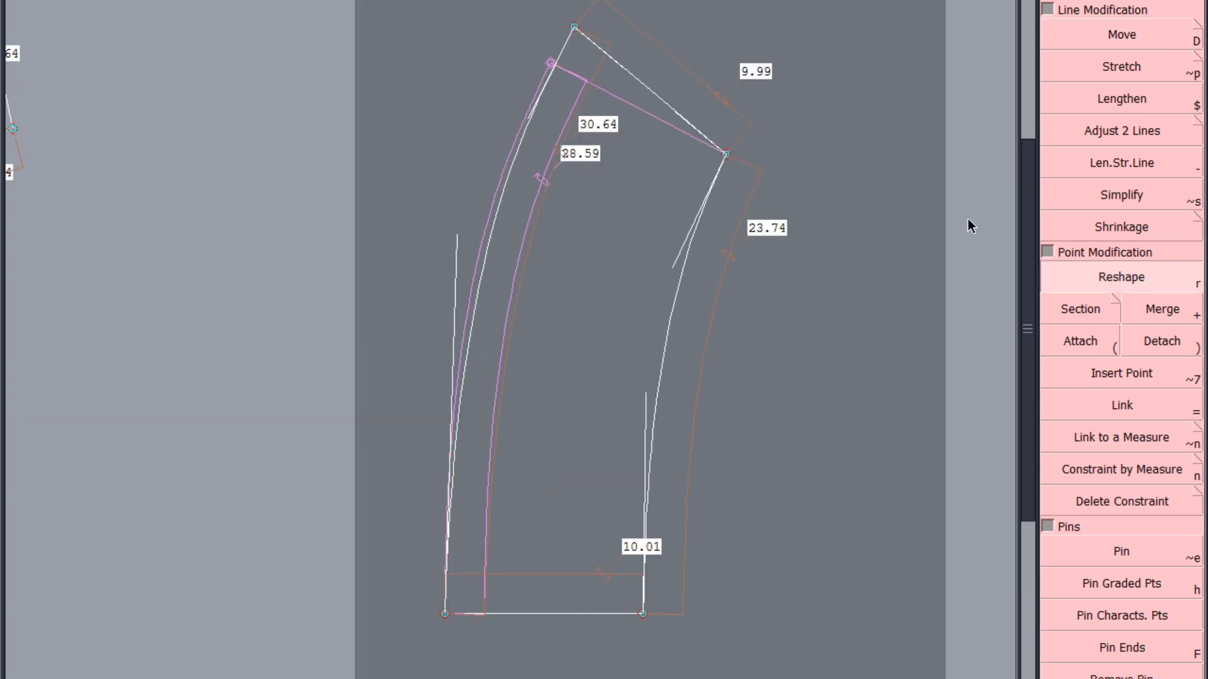
left_click(454, 245)
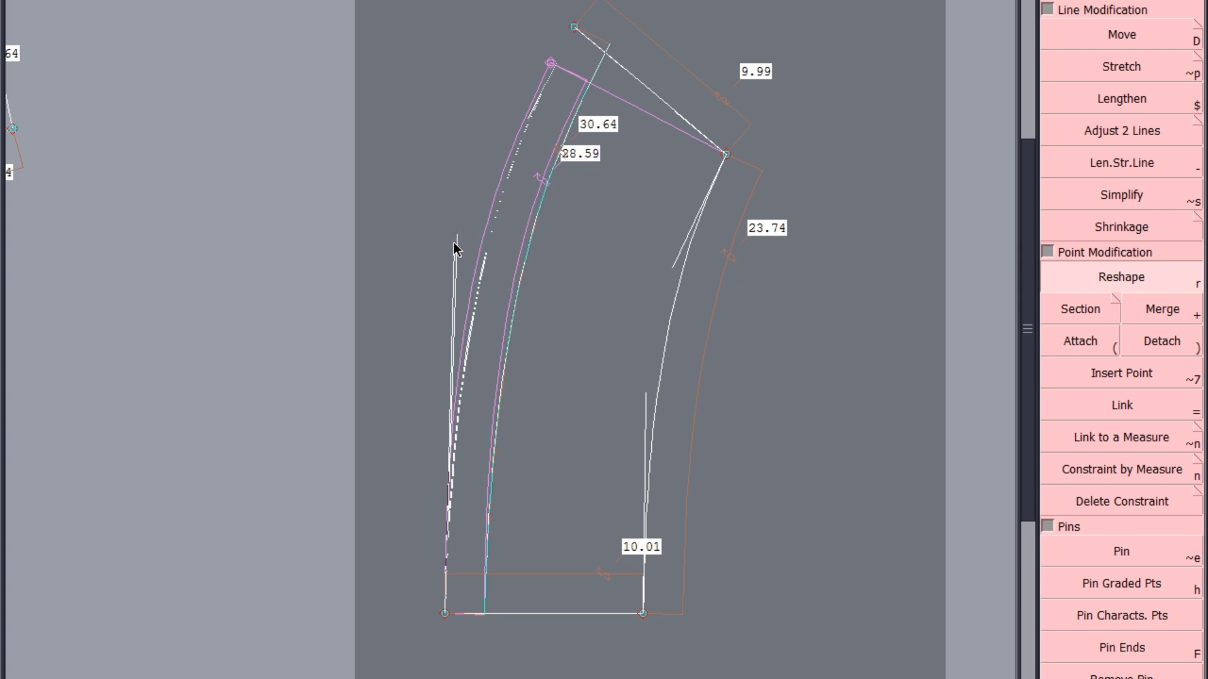
left_click_drag(454, 242, 448, 264)
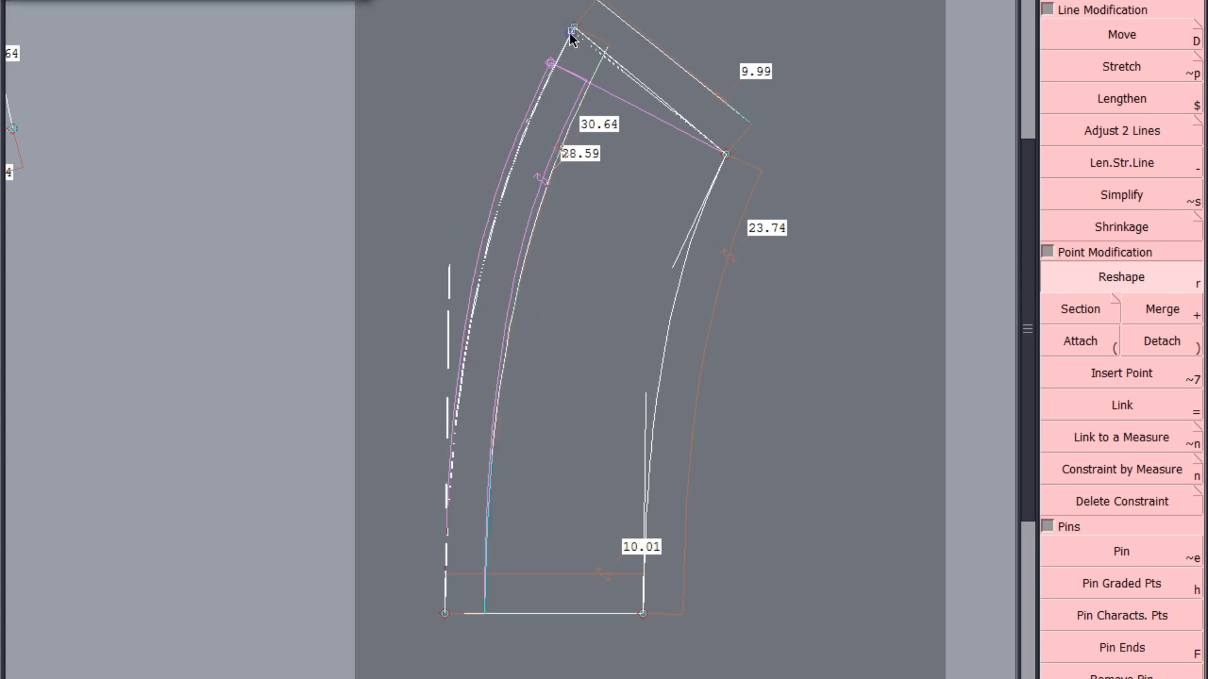
left_click_drag(573, 30, 567, 33)
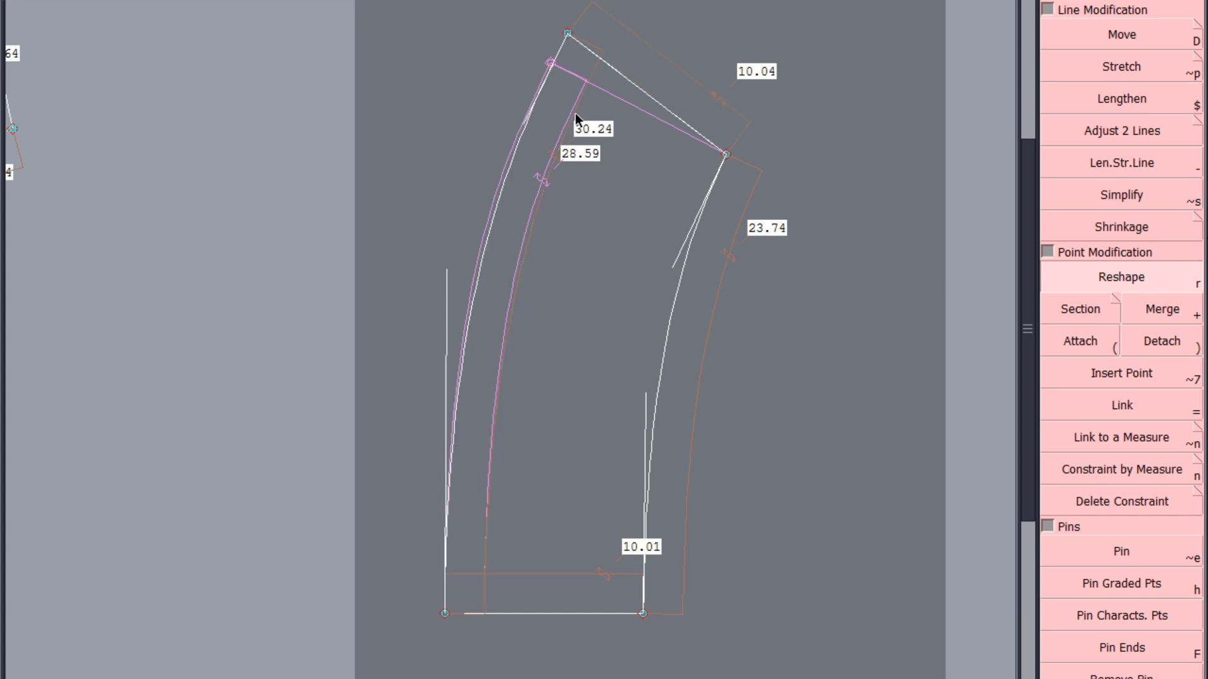
Mirror the longer and shorter curves about the slanted end edge to check for smooth joins, undoing each copy
left_click(570, 37)
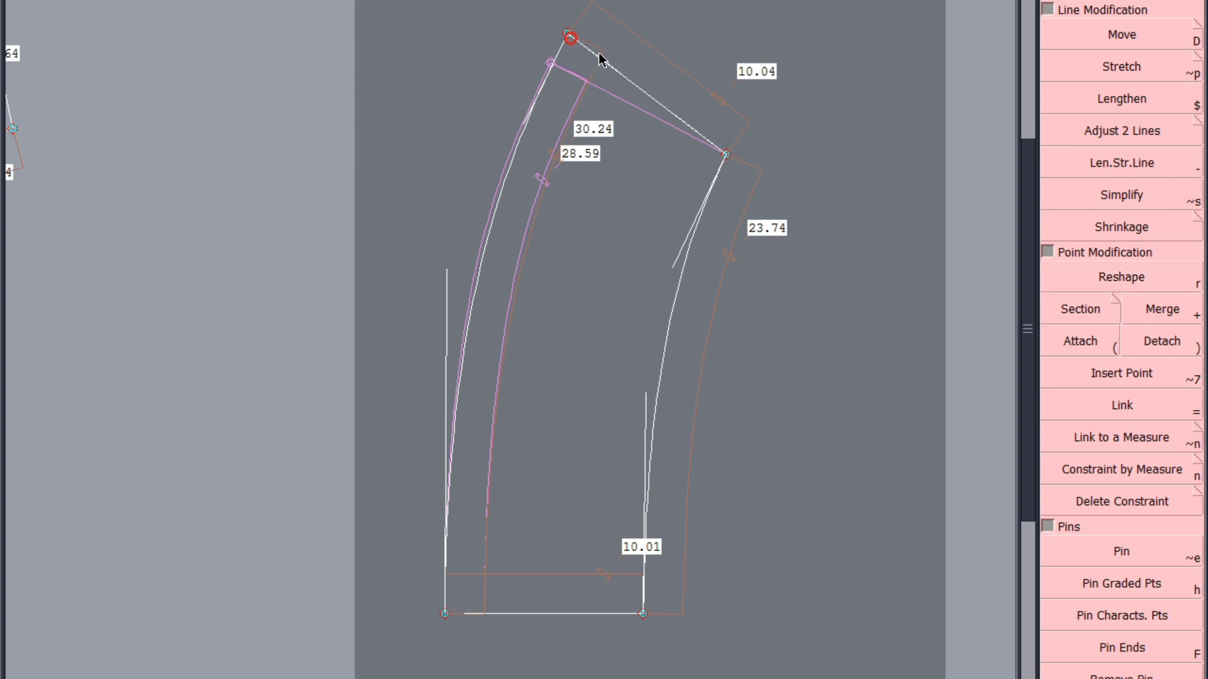
left_click(499, 187)
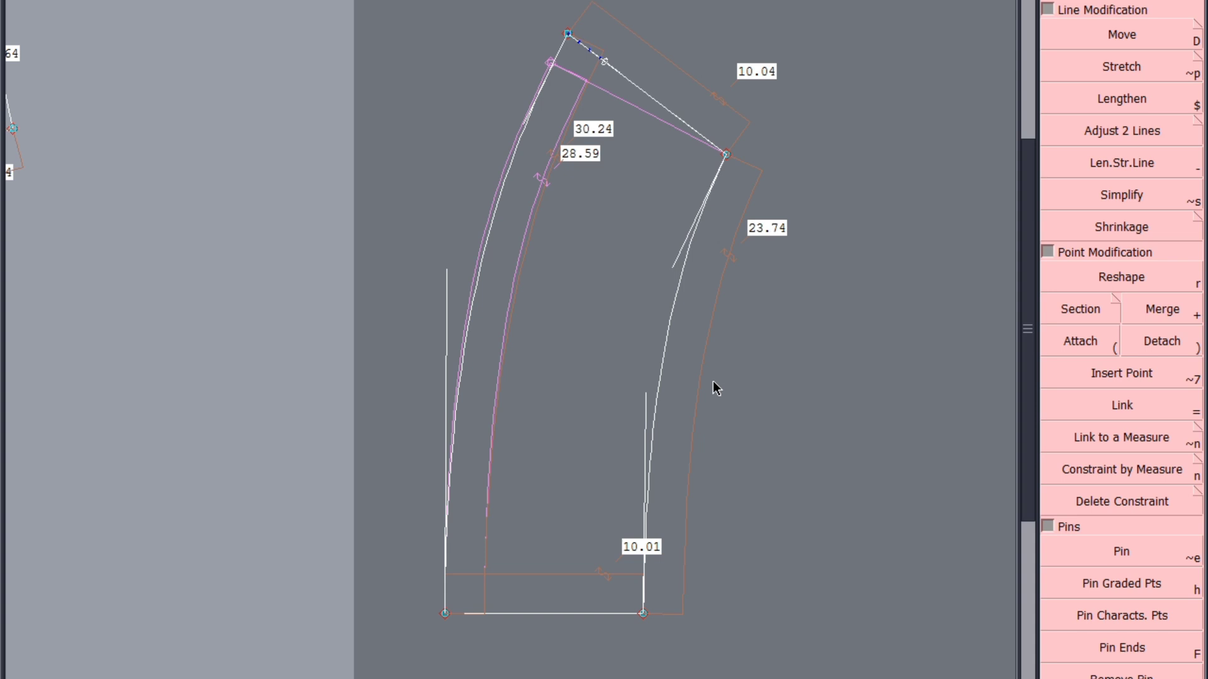
key("ctrl+z")
left_click(725, 154)
left_click(692, 237)
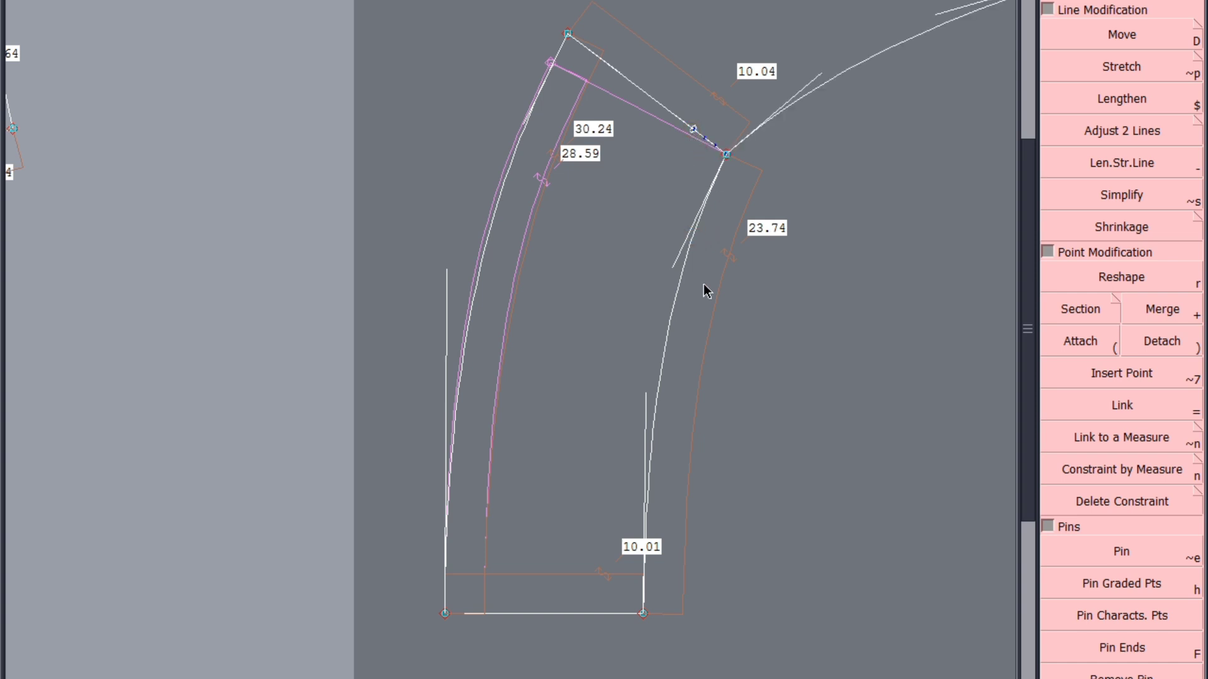
key("ctrl+z")
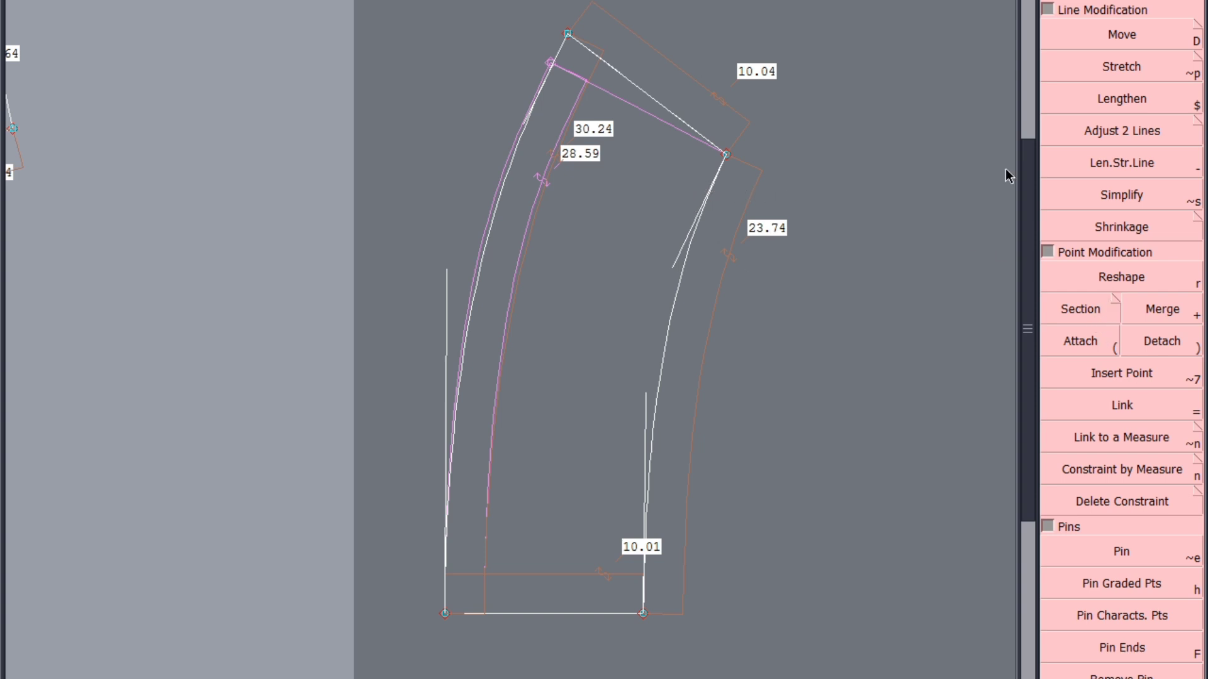
Repeat the mirror check of the shorter curve across the slanted end edge and remove the temporary copy
left_click(1102, 277)
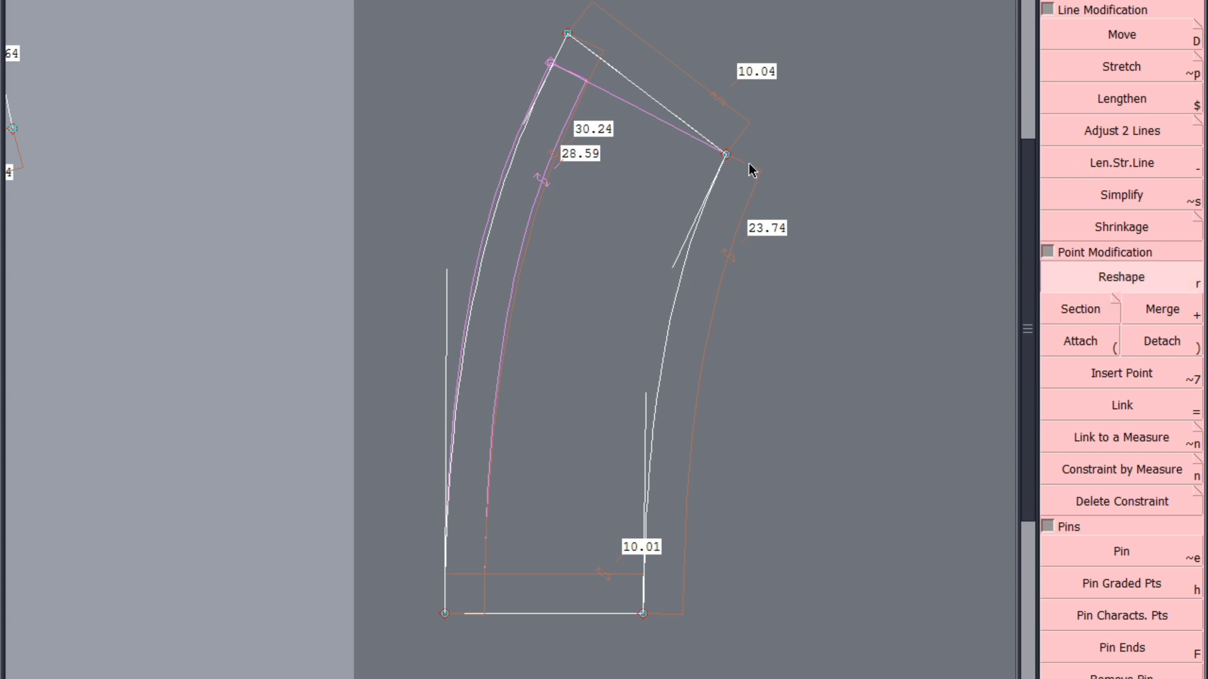
left_click(725, 154)
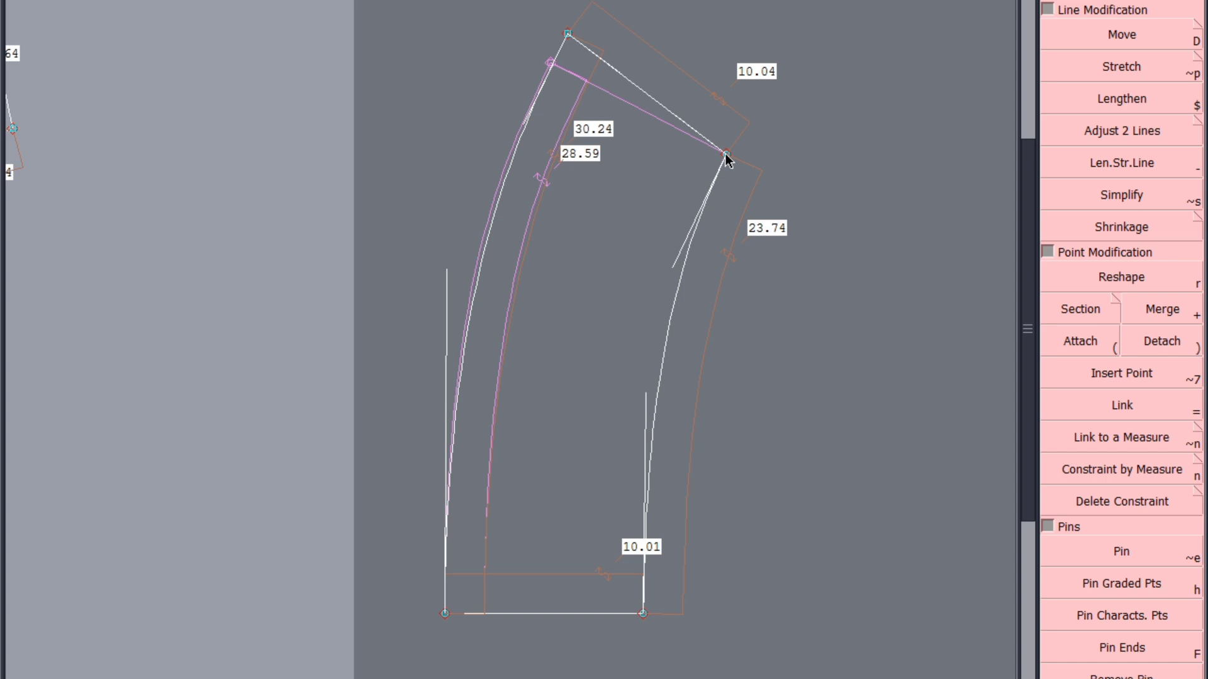
left_click(681, 120)
left_click(689, 238)
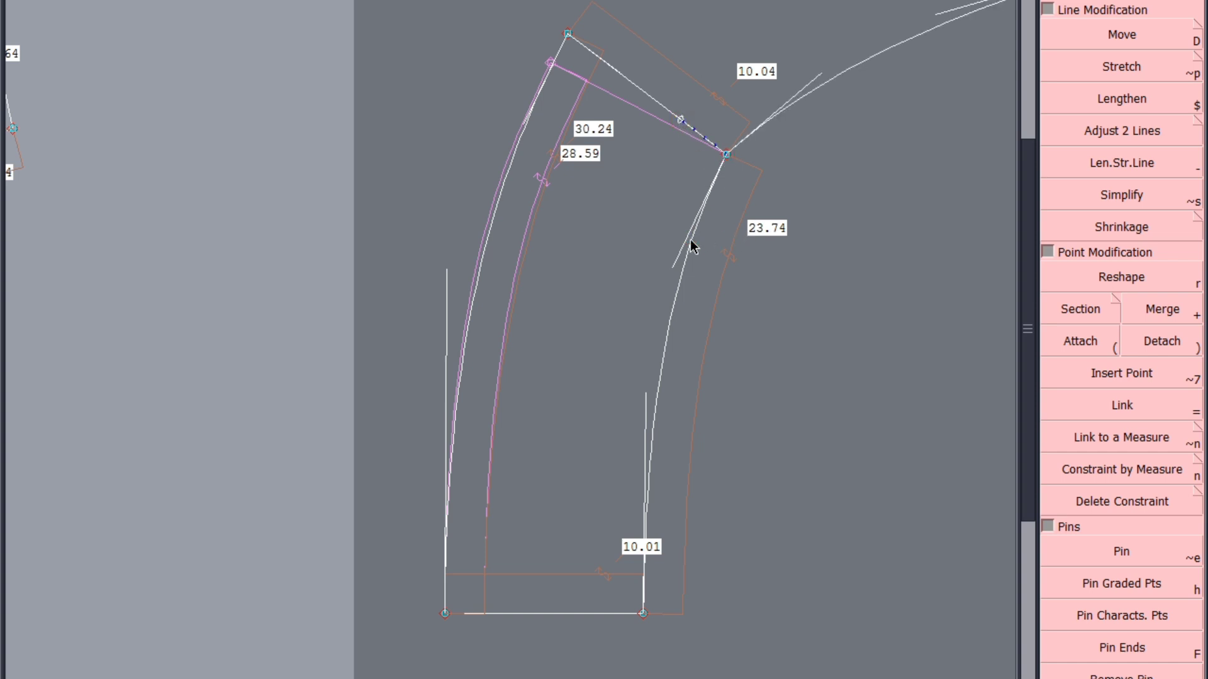
key("ctrl+z")
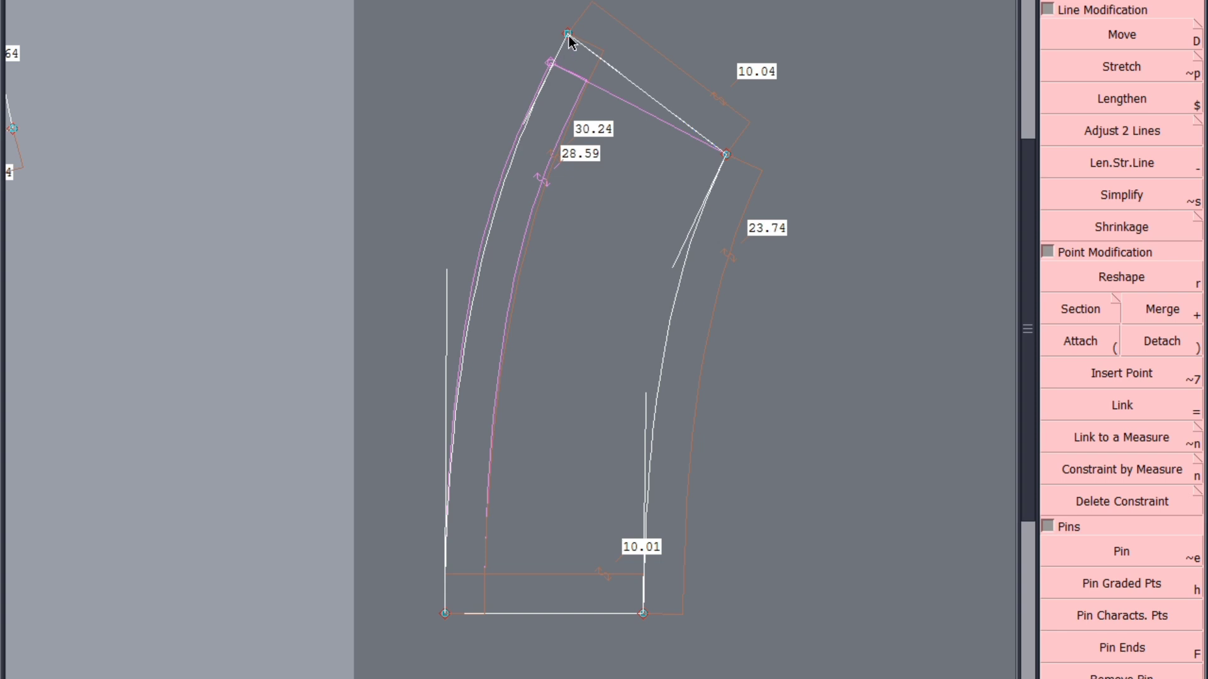
left_click(616, 69)
key("Escape")
key("Escape")
Try shifting the slanted end edge toward the longer curve's side until the curves are about 30.05 cm and 23.59 cm, and undo it
left_click(1117, 39)
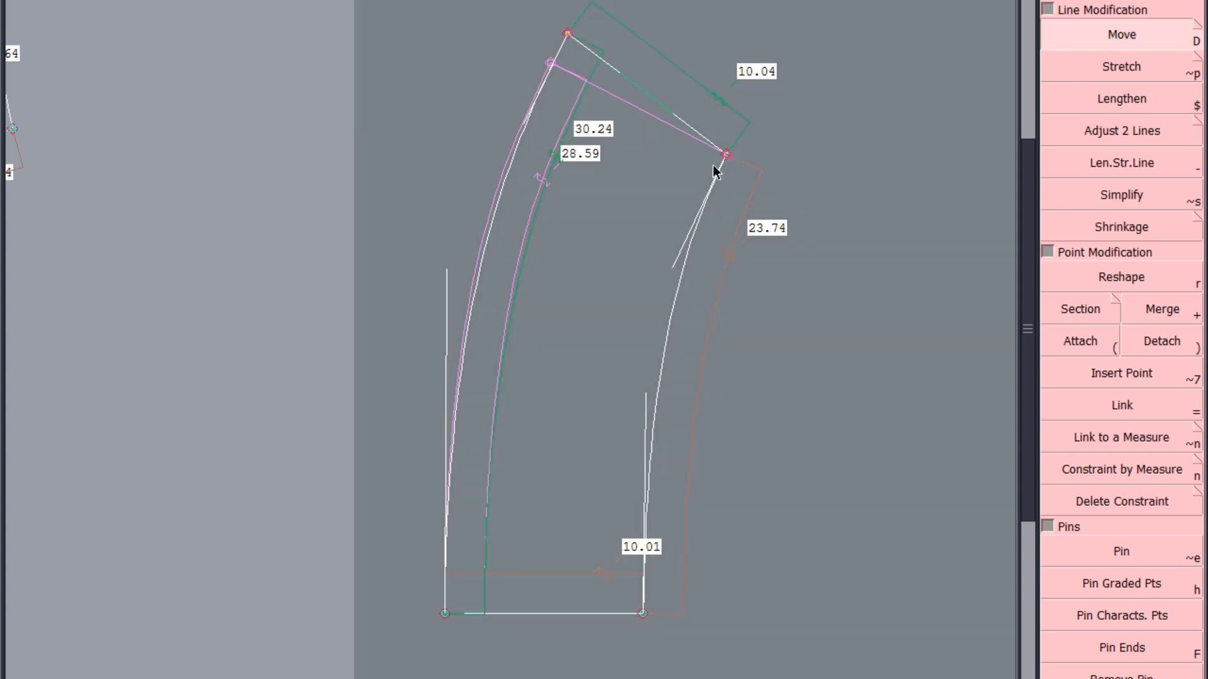
left_click_drag(727, 159, 719, 157)
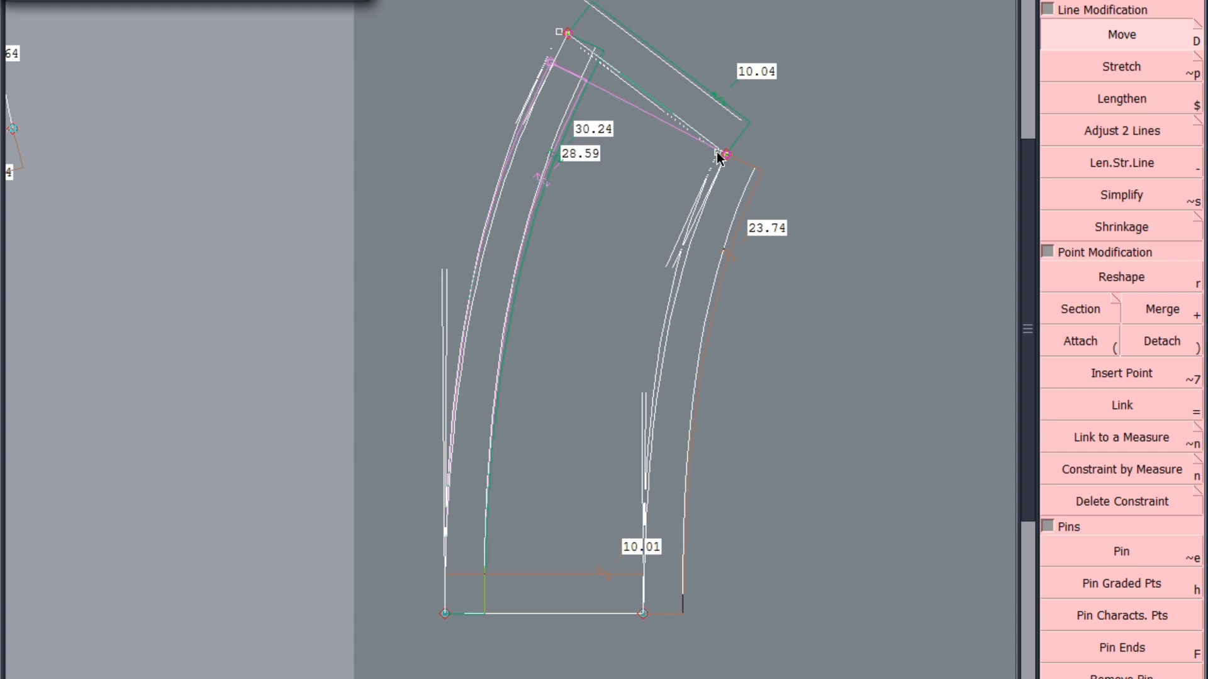
key("Return")
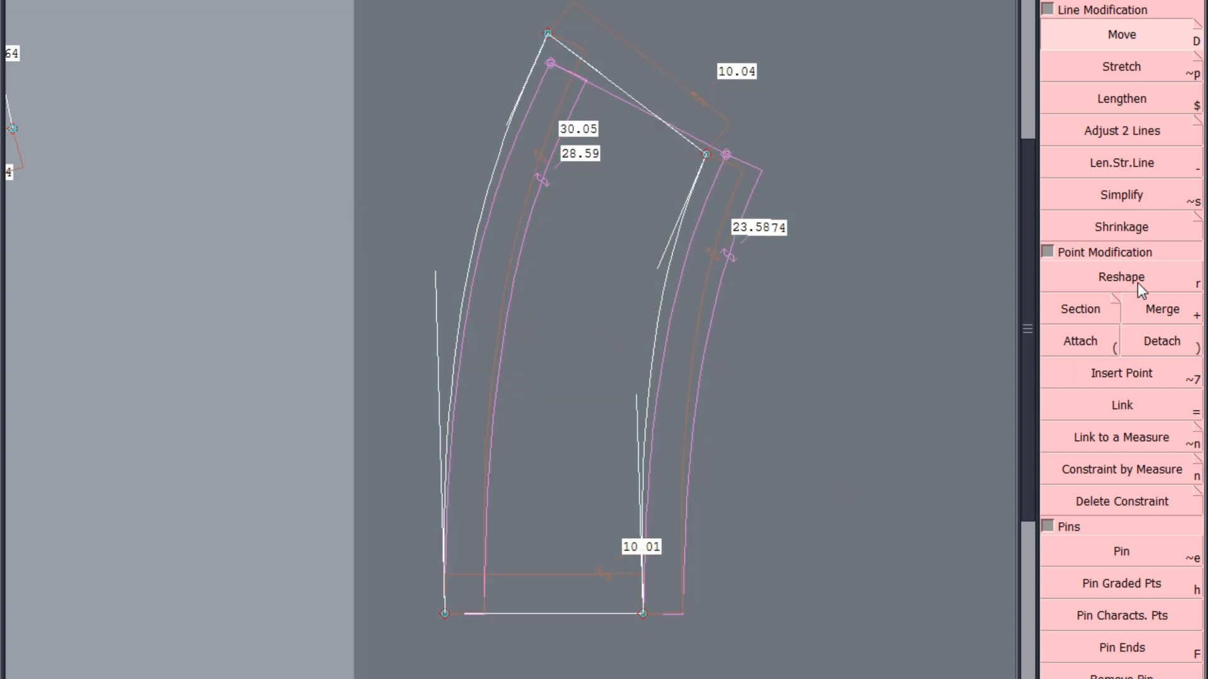
left_click(1137, 283)
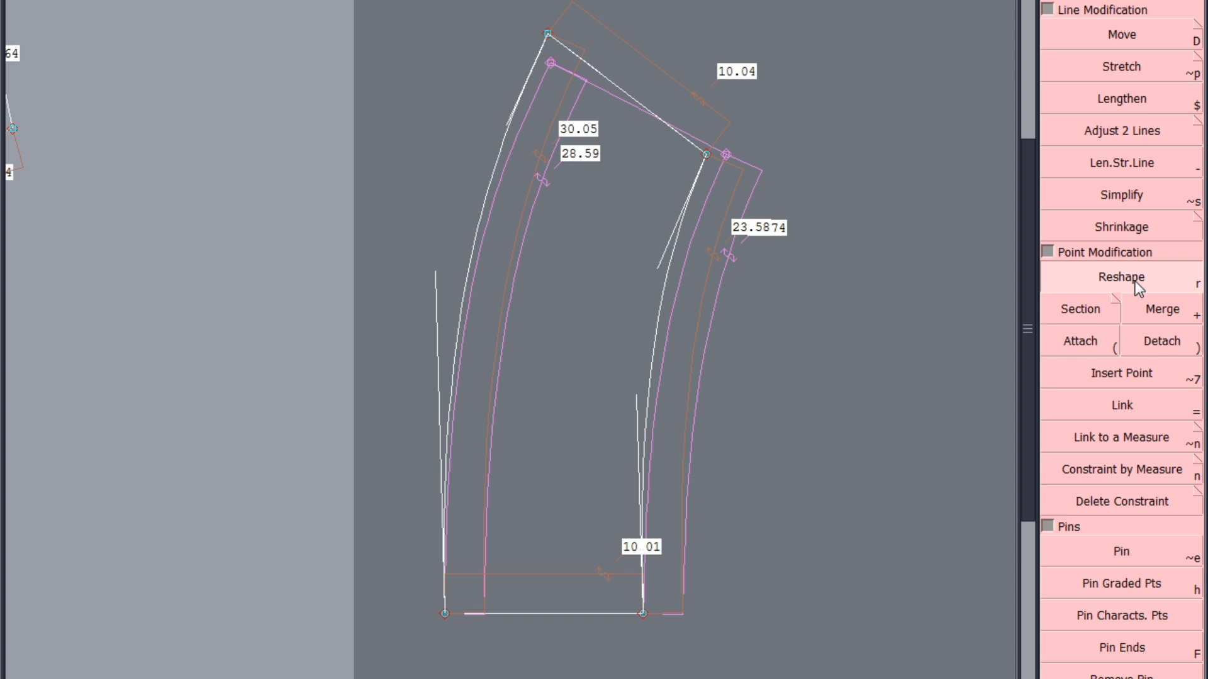
left_click(548, 35)
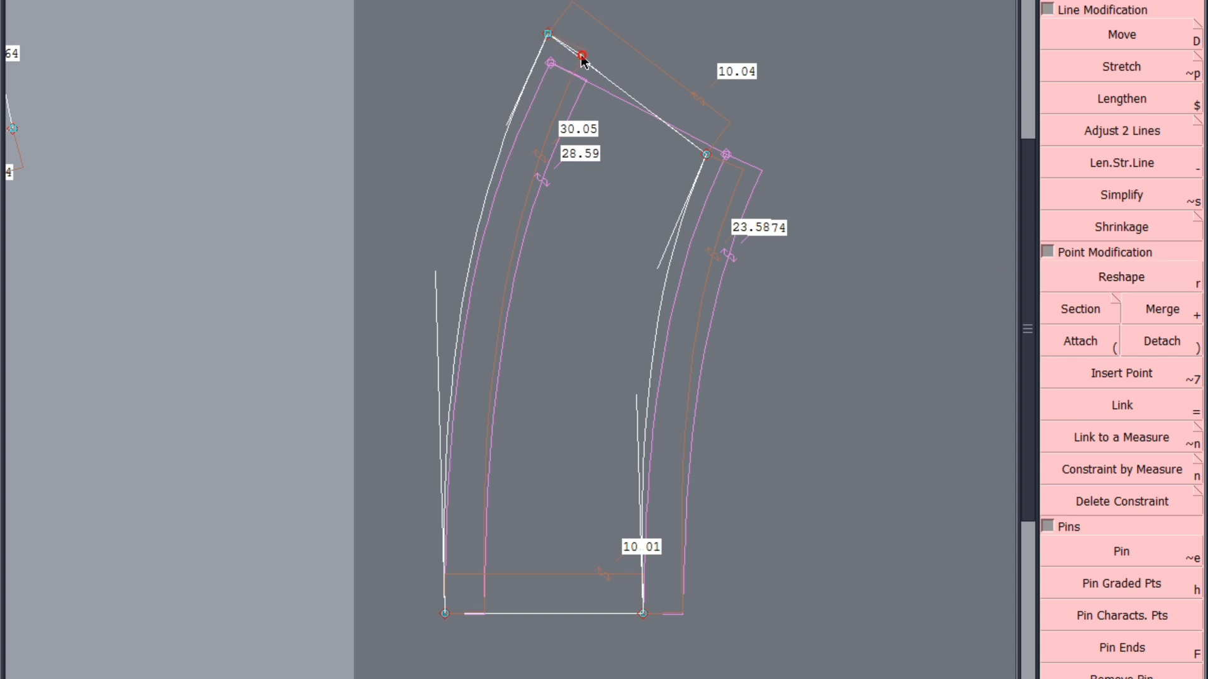
left_click(583, 57)
key("ctrl+z")
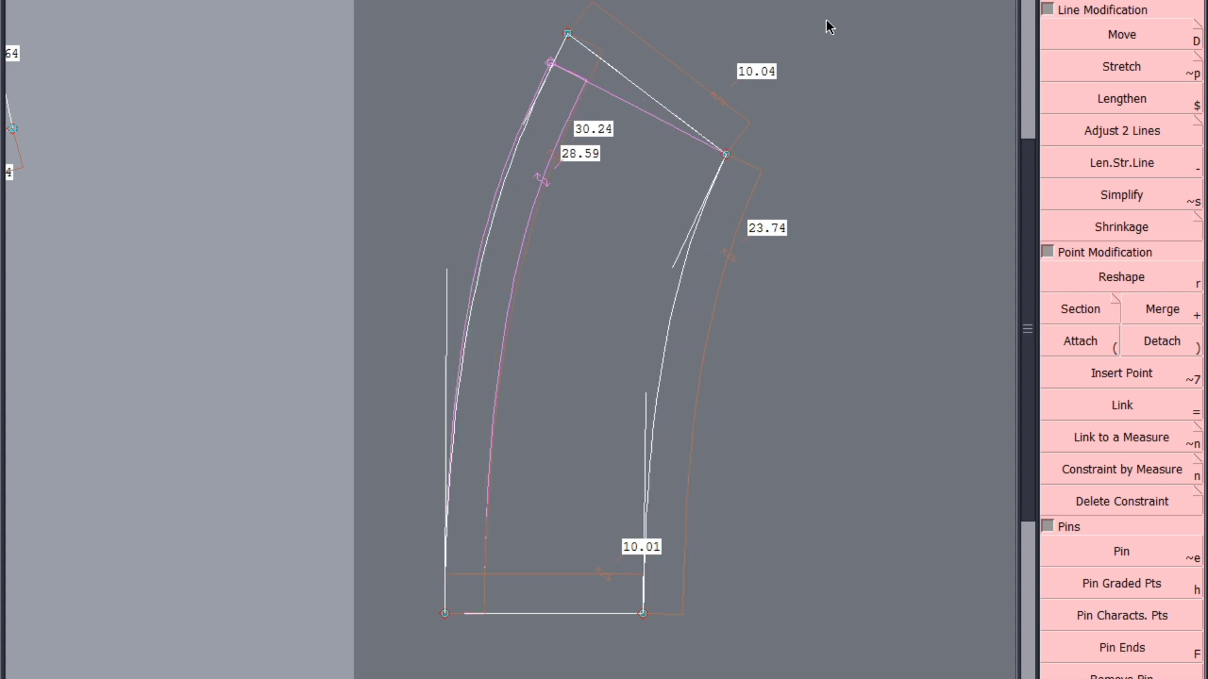
Move both ends of the slanted edge slightly toward the base until the curves are about 29.72 cm and 23.21 cm long
left_click_drag(825, 20, 476, 222)
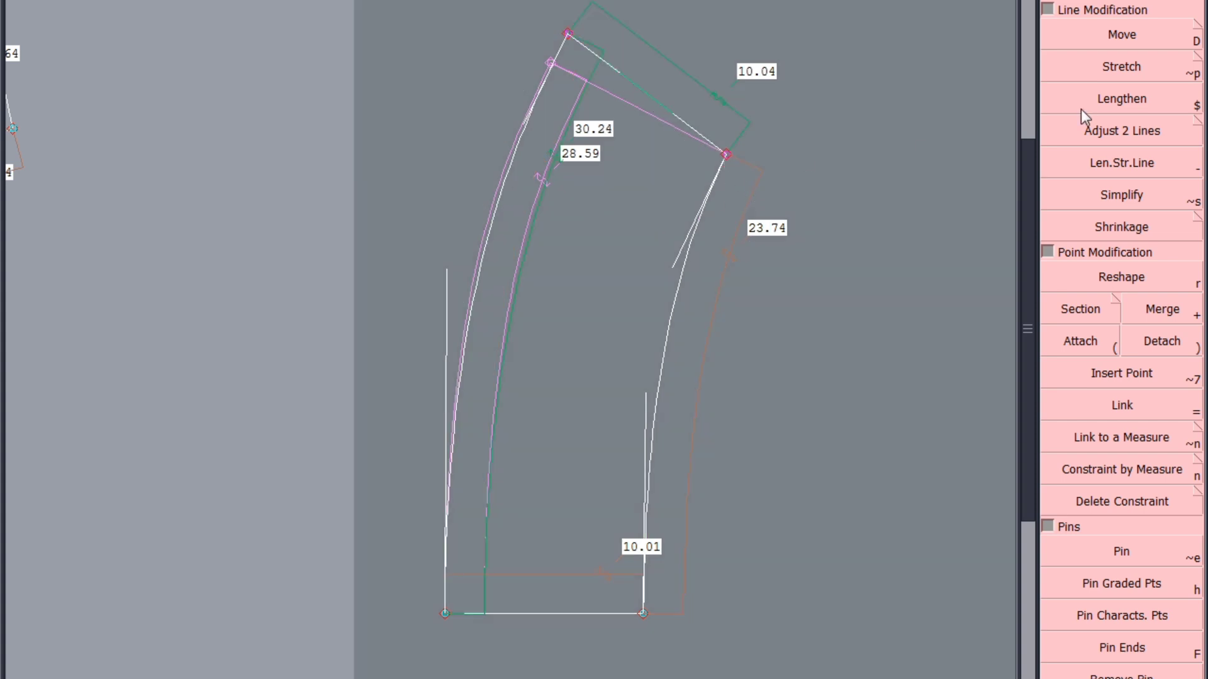
left_click(1122, 35)
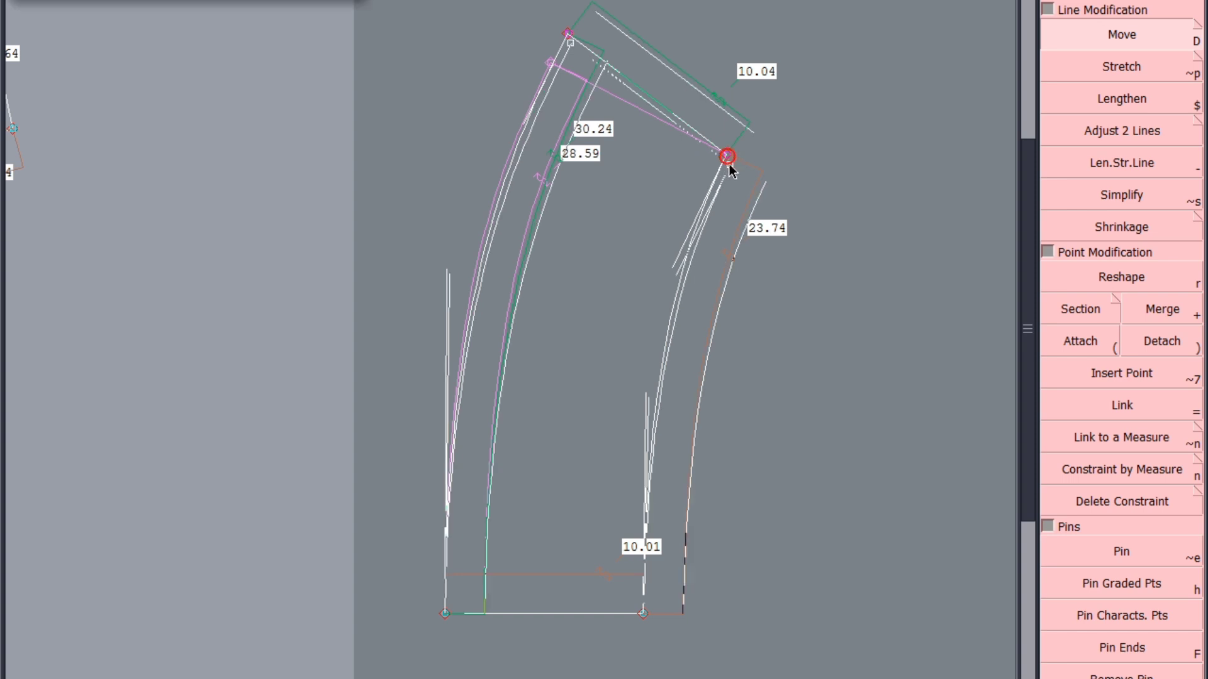
left_click_drag(724, 160, 728, 171)
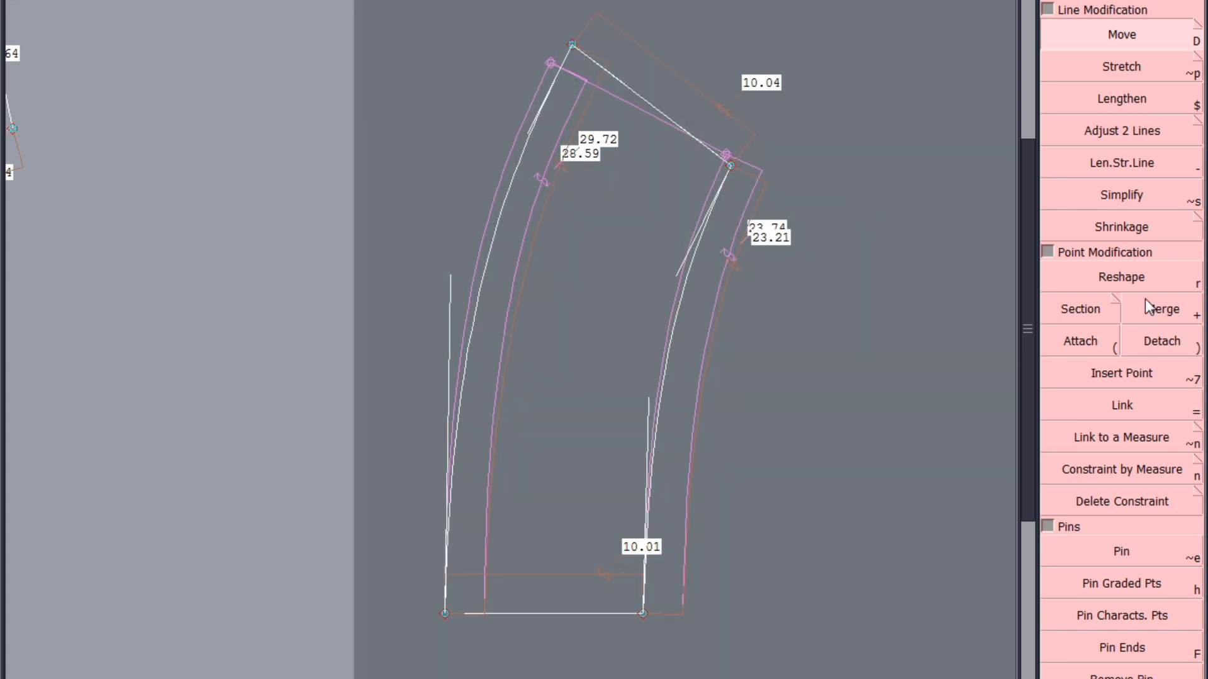
Reshape the end tangents of both long curves until they are about 29.82 cm and 23.30 cm long
left_click(1142, 280)
left_click_drag(450, 277, 443, 265)
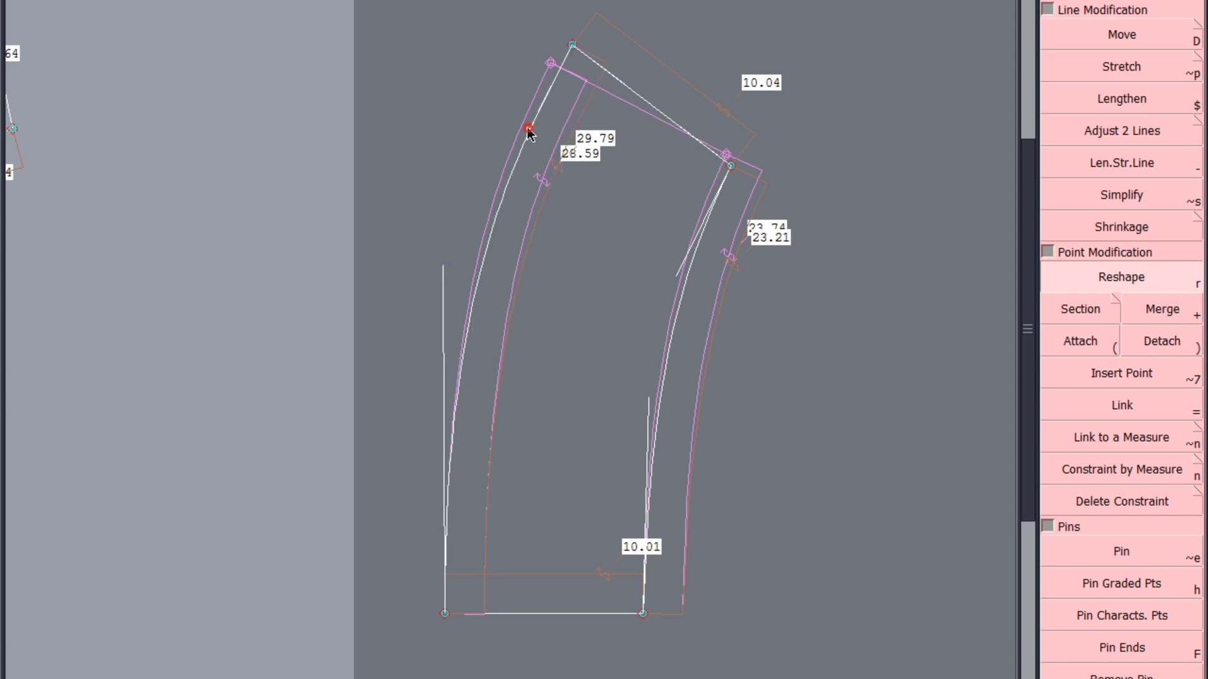
left_click_drag(528, 130, 525, 134)
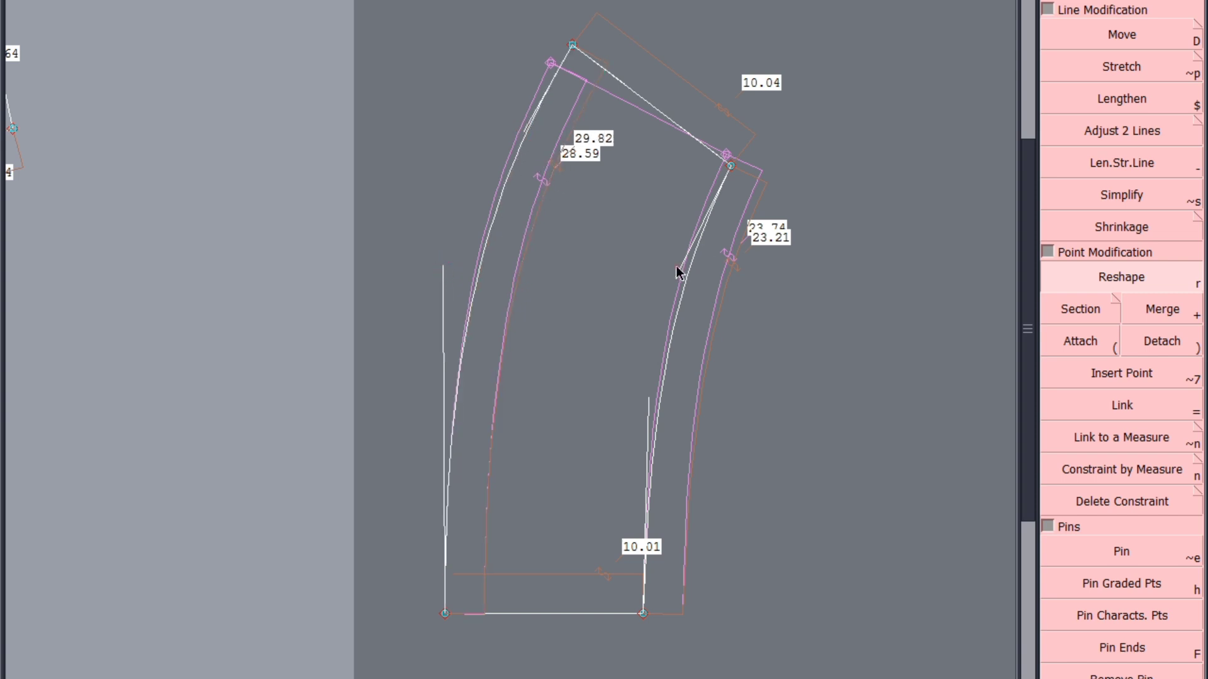
left_click_drag(677, 271, 671, 267)
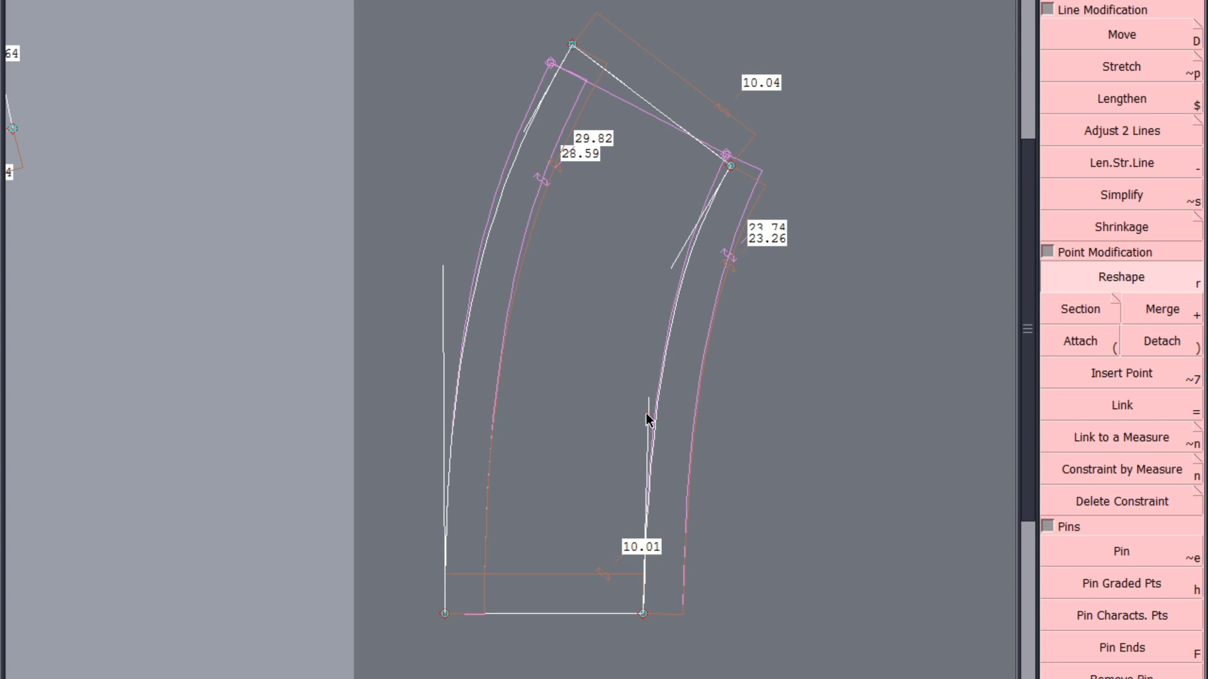
left_click_drag(649, 399, 639, 412)
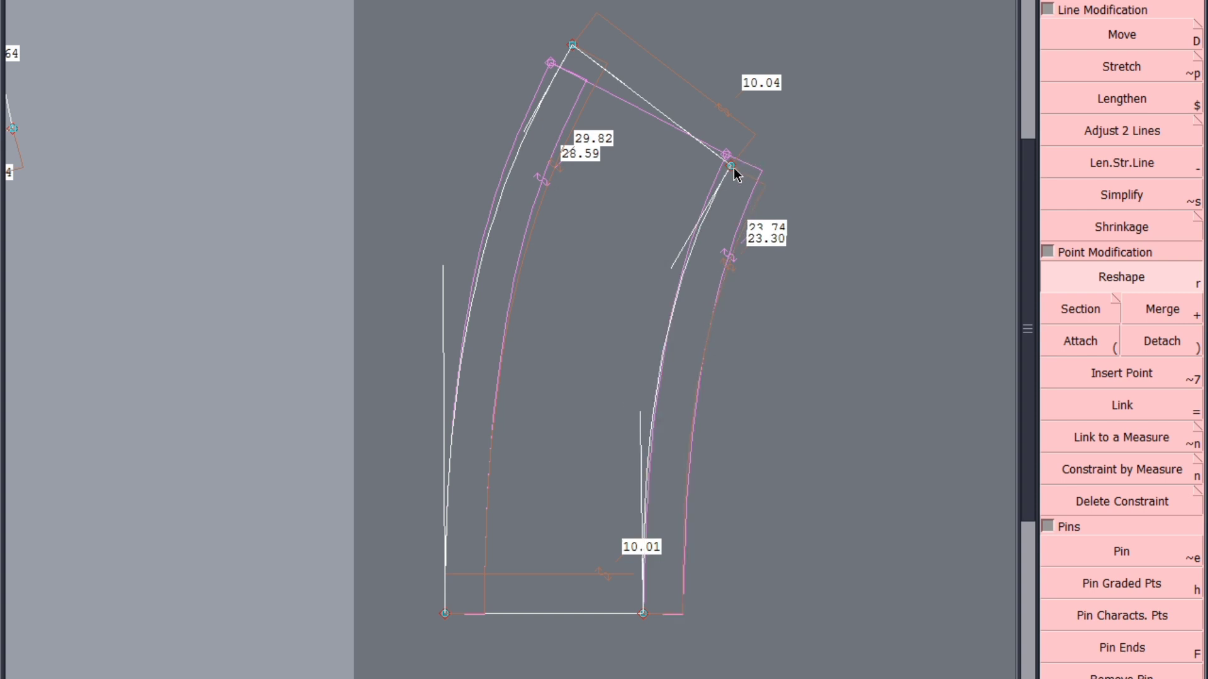
Check both curves' joins at the slanted edge with temporary mirrored copies, and remove the copies
left_click_drag(732, 167, 707, 154)
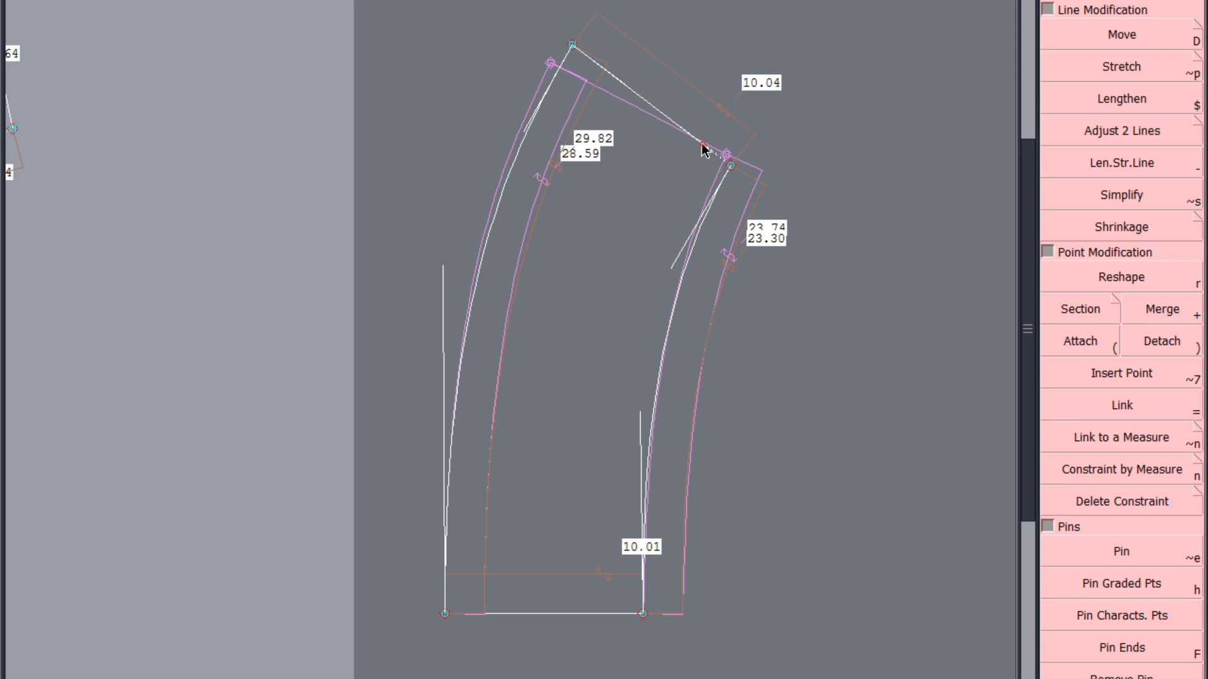
left_click(702, 144)
left_click(690, 242)
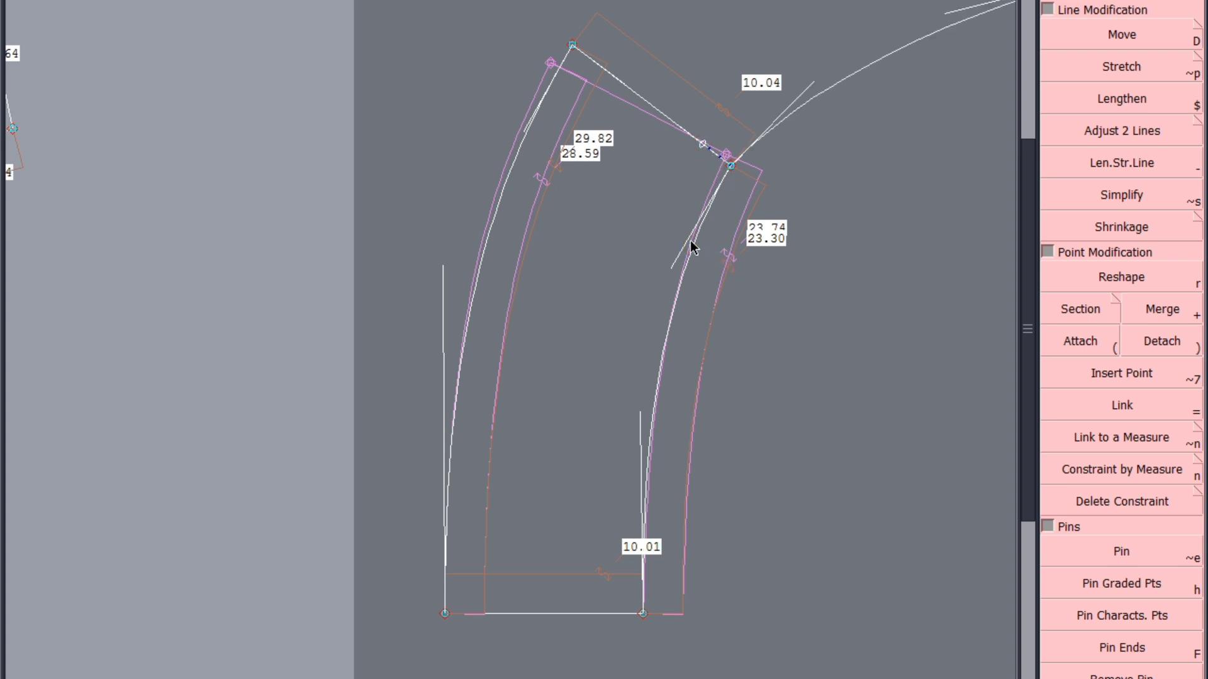
key("ctrl+z")
key("ctrl+z")
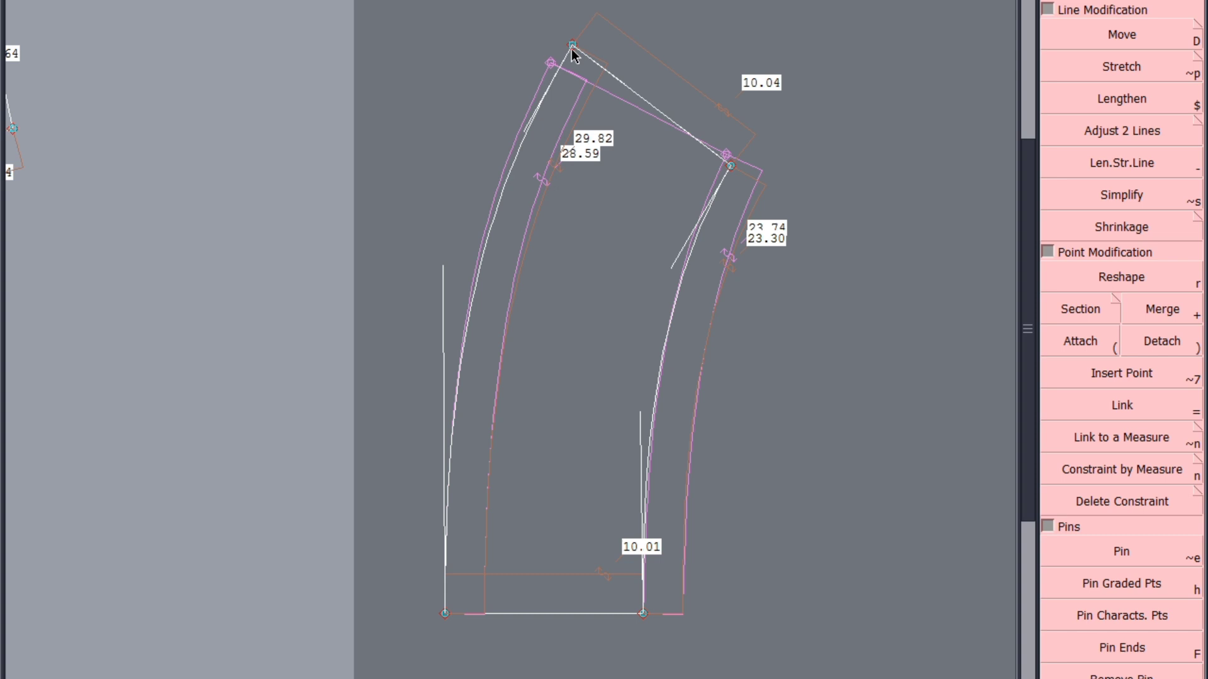
left_click(572, 48)
left_click(617, 80)
left_click(512, 166)
Lengthen the longer curve's base tangent and reshape its tangent at the slanted edge until the curve is about 29.89 cm long
left_click(1145, 276)
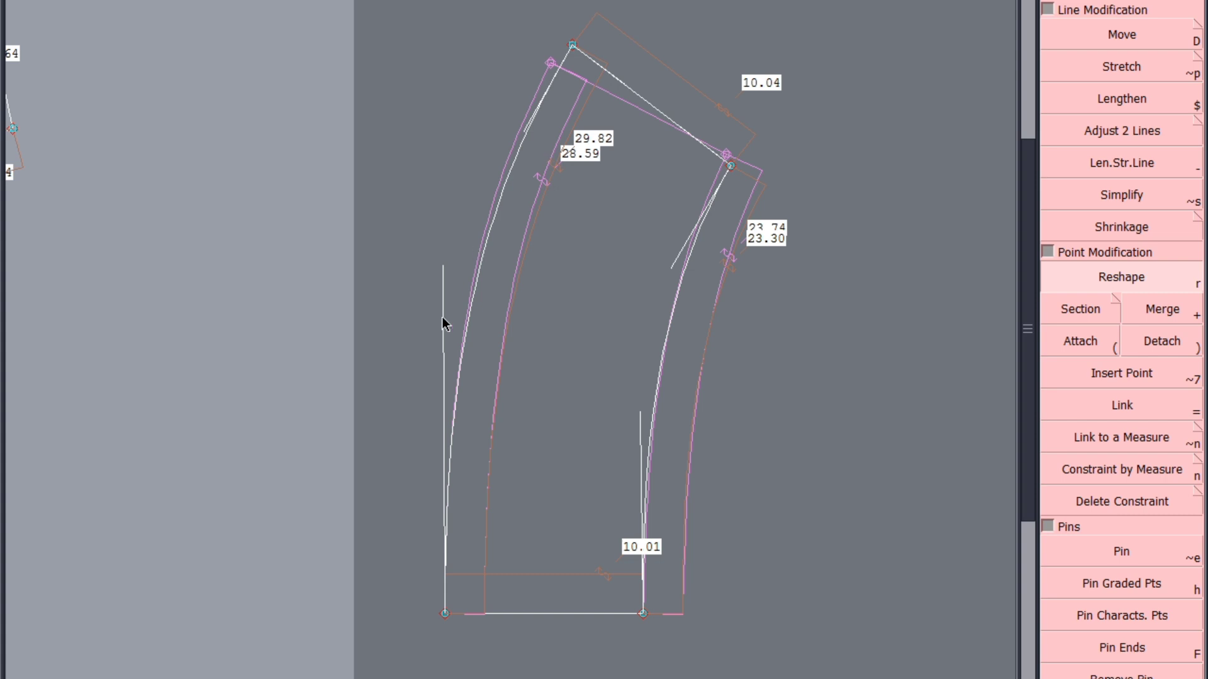
left_click(432, 231)
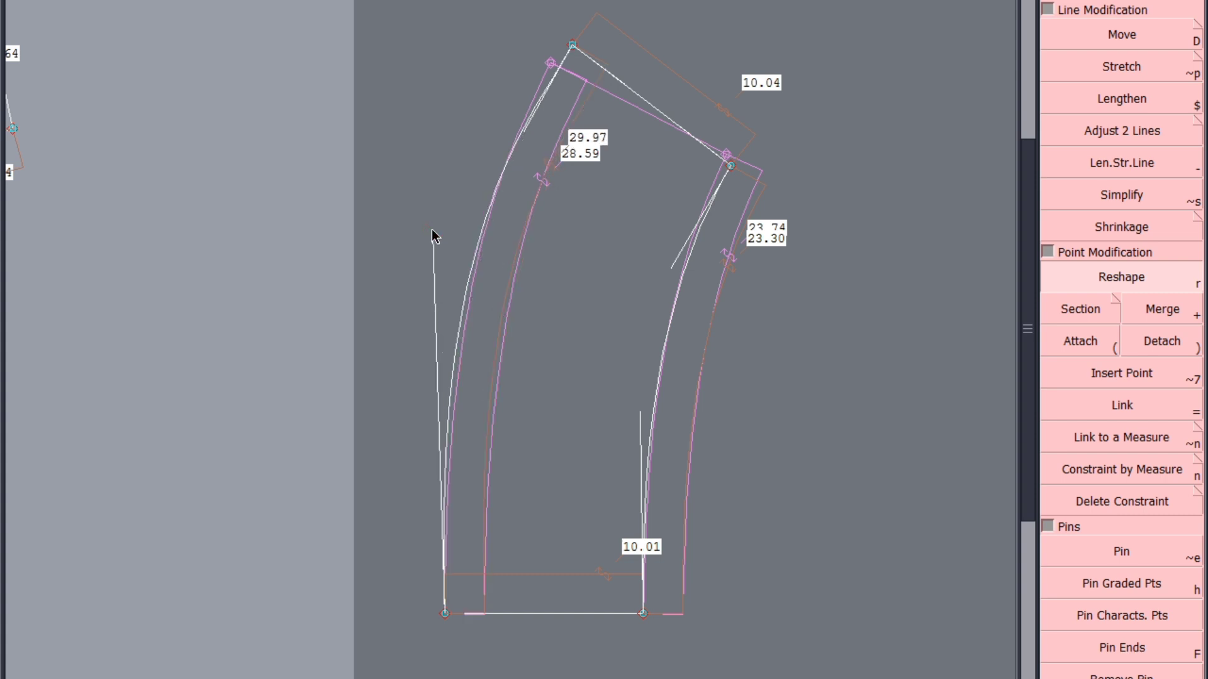
left_click(433, 230)
right_click(438, 230)
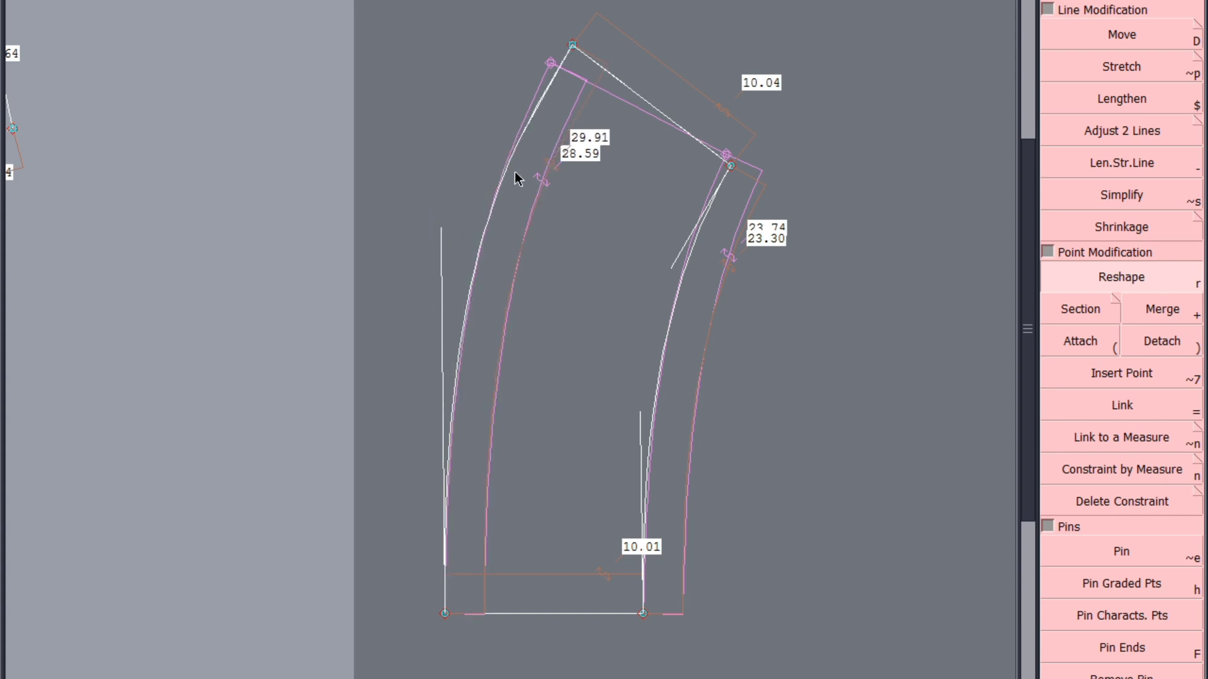
left_click(533, 119)
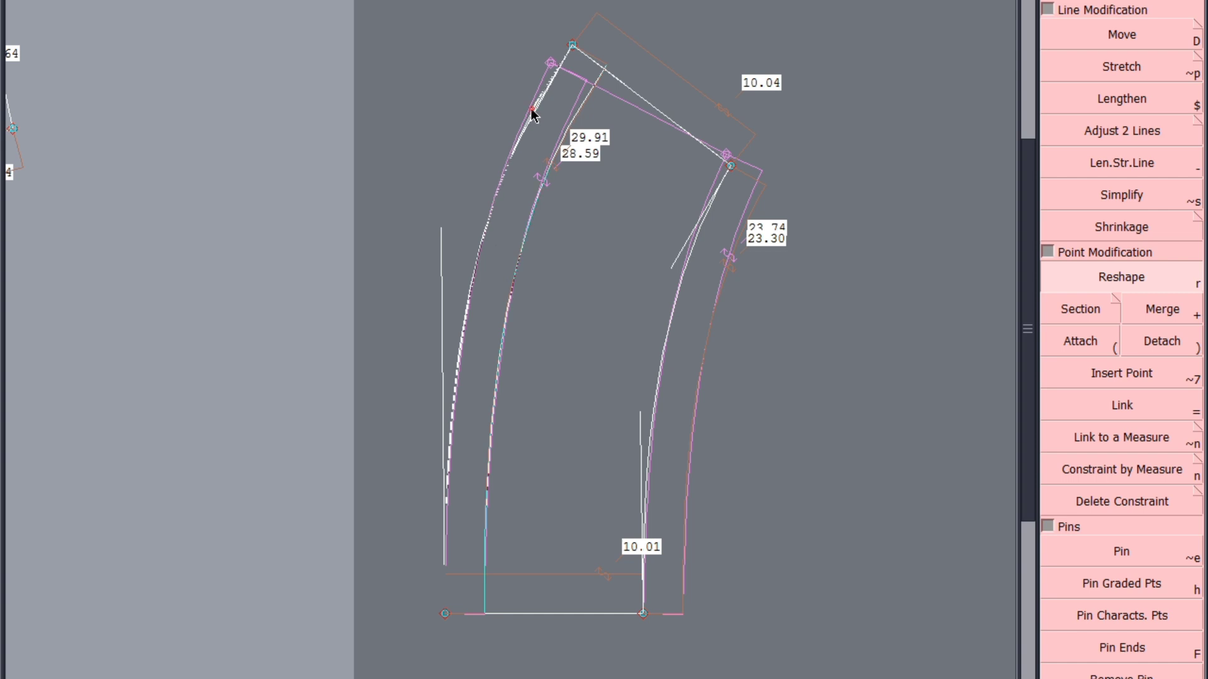
right_click(533, 107)
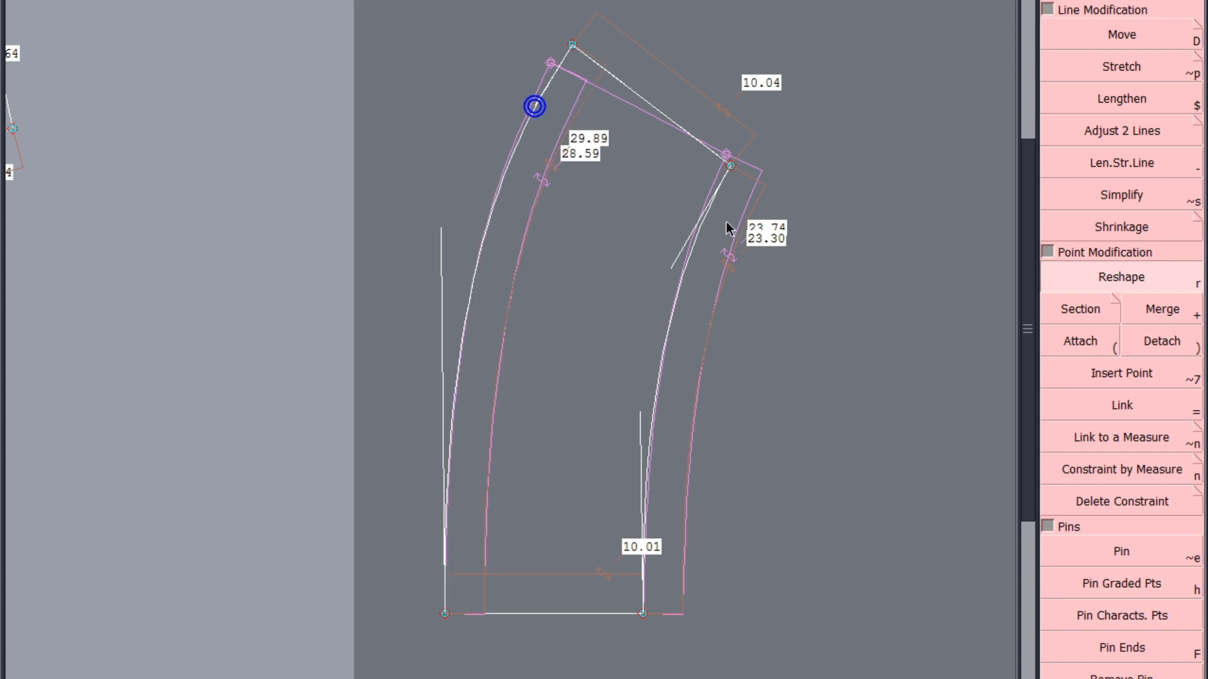
Refine both curves' tangents at the slanted edge and the shorter curve's base tangent, to lengths of about 29.85 cm and 23.29 cm
left_click(674, 261)
right_click(673, 258)
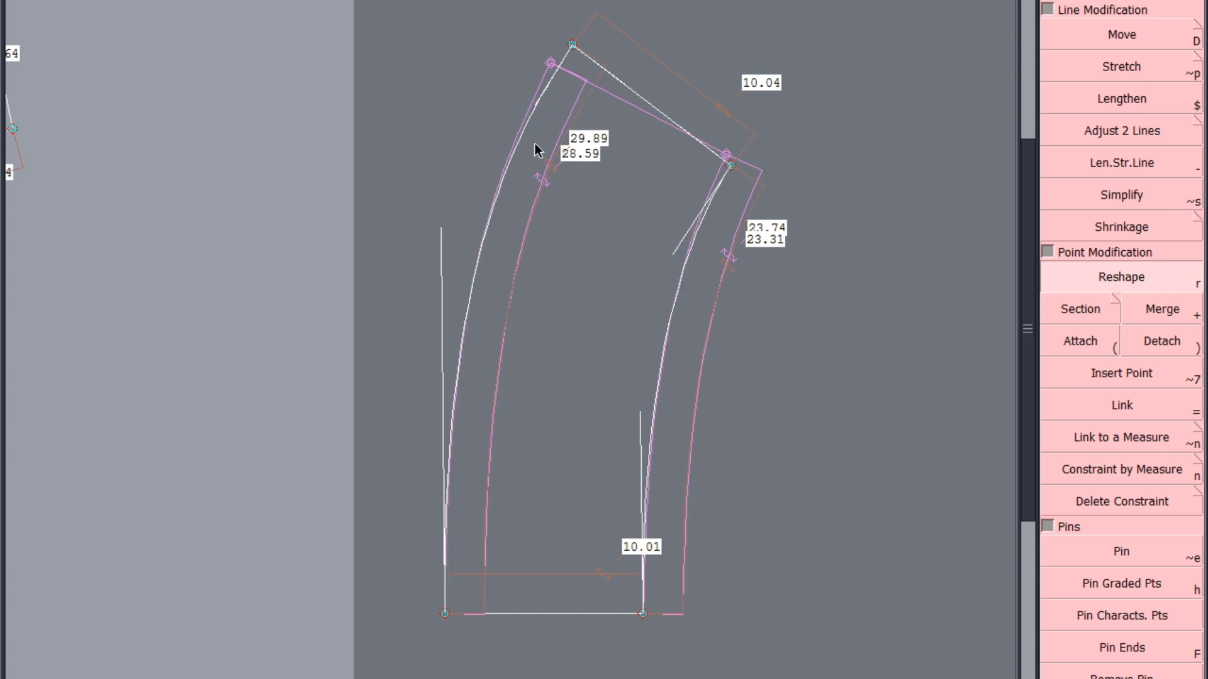
left_click(540, 100)
right_click(541, 99)
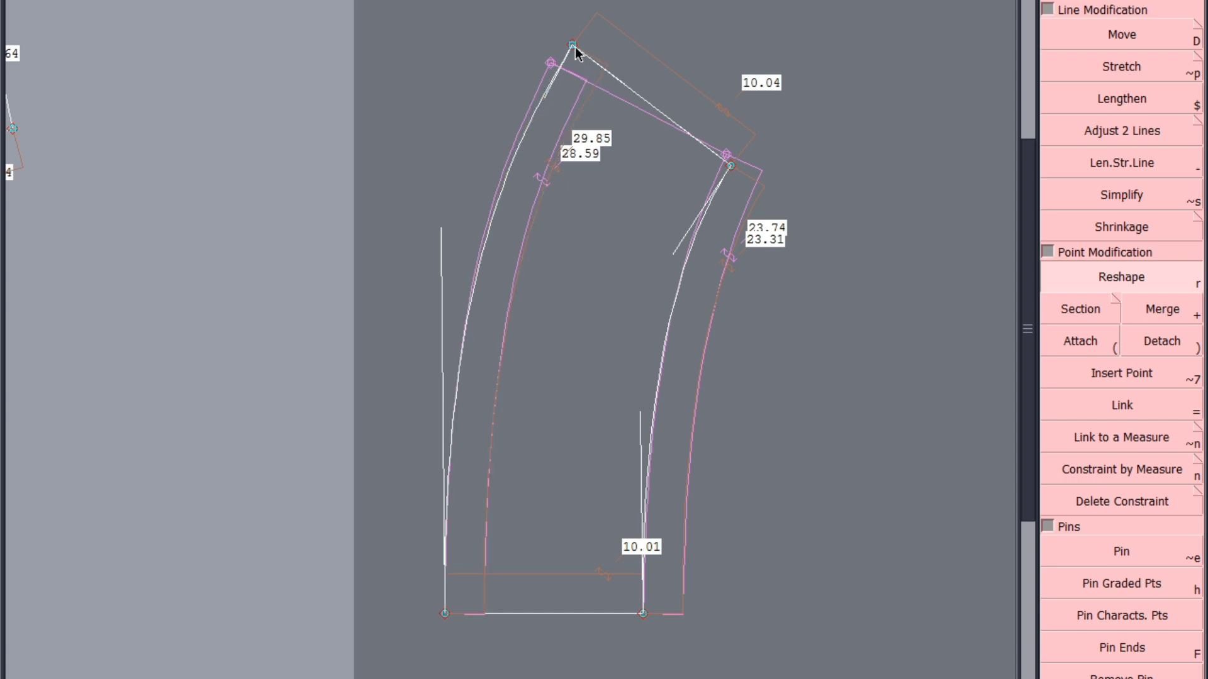
left_click(643, 416)
right_click(645, 405)
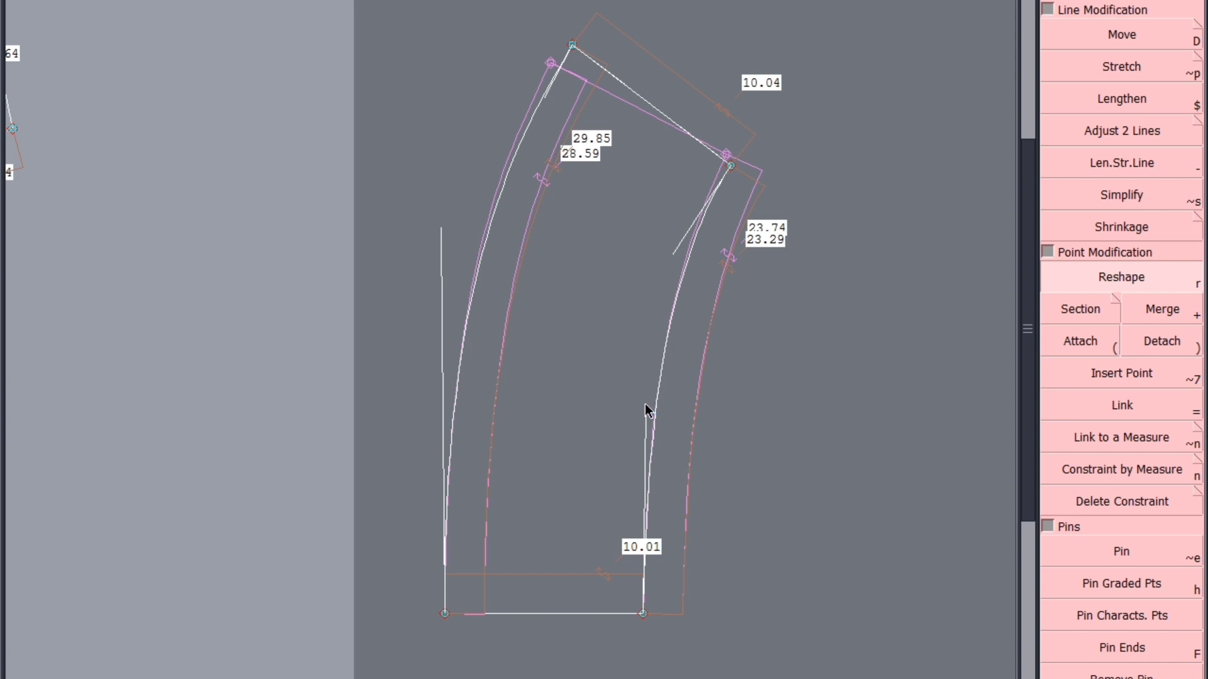
Mirror the shorter curve about the slanted end edge to check its reshaped join, and undo the copy
key("d")
left_click(731, 165)
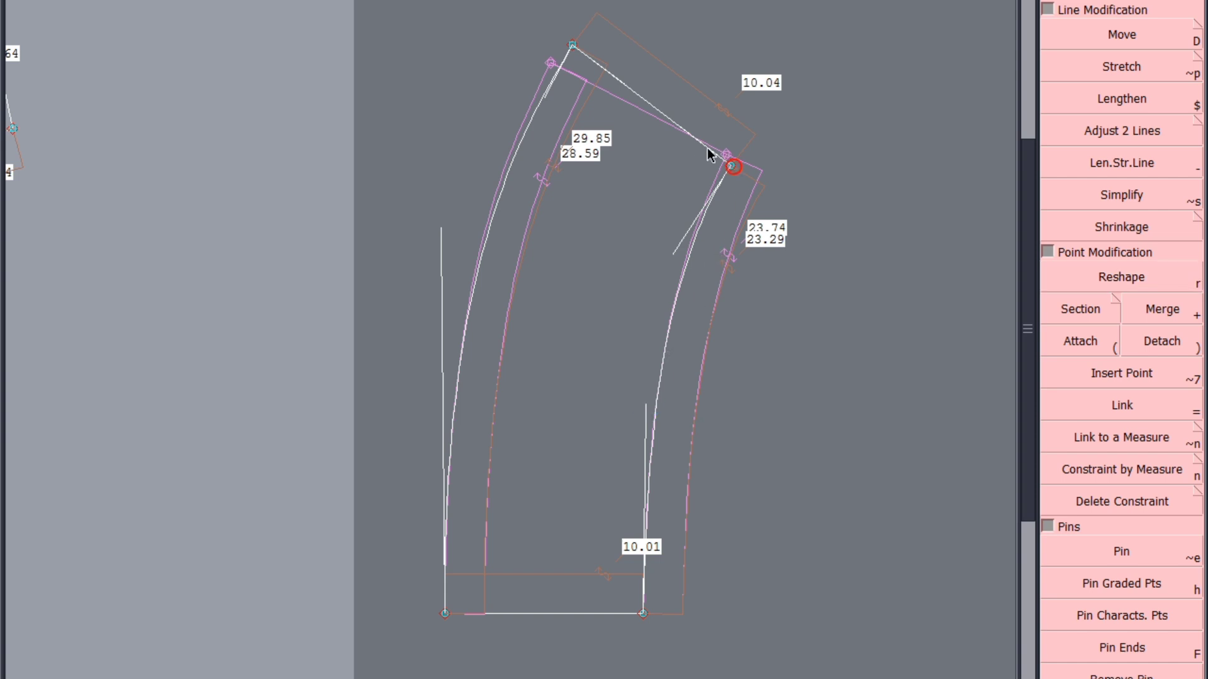
left_click(699, 141)
left_click(684, 270)
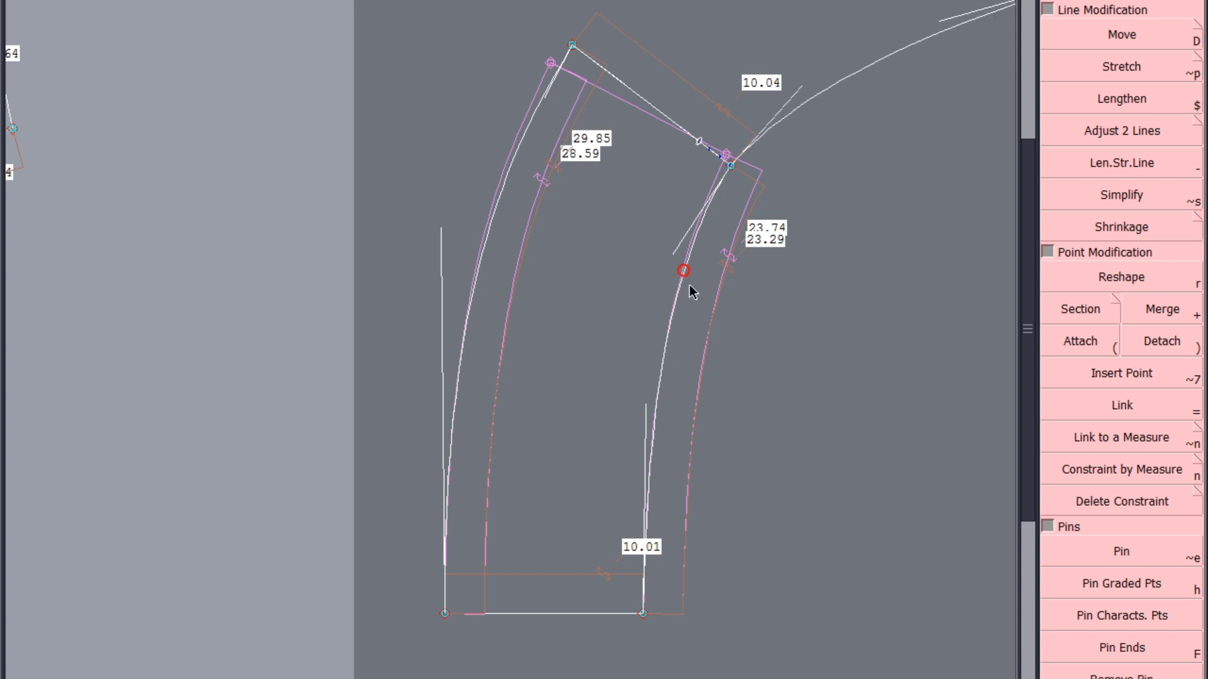
key("ctrl+z")
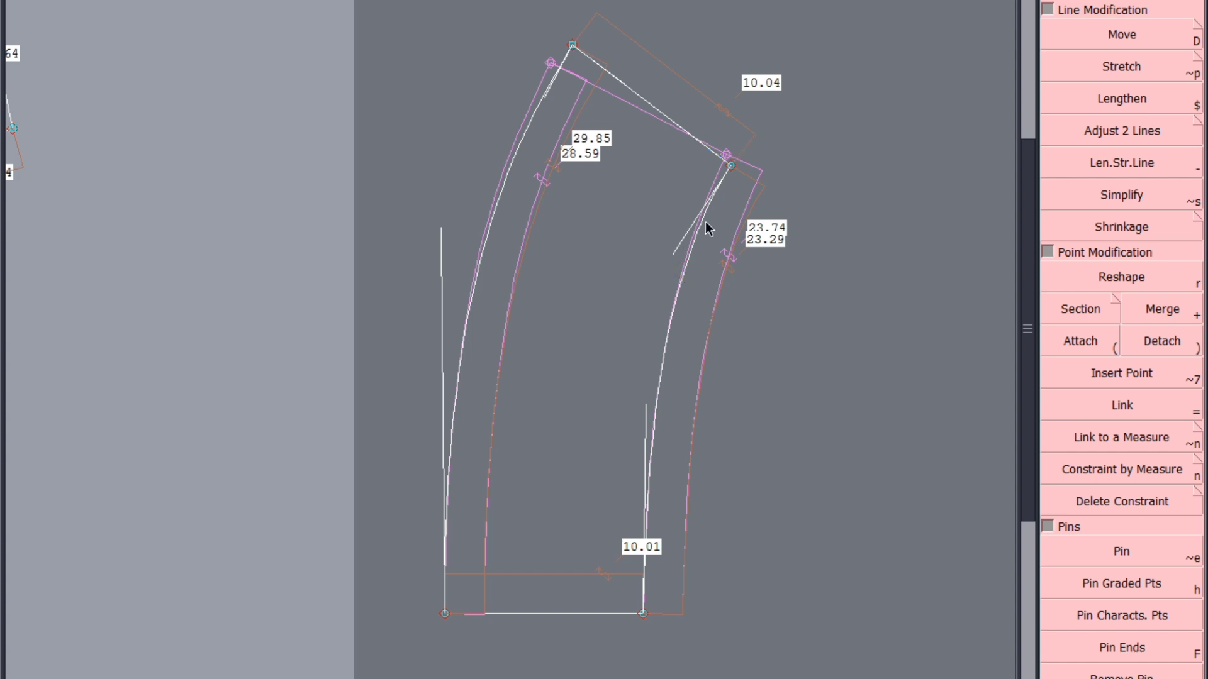
Reshape the shorter curve's slanted-edge tangent and set both curves' base tangents vertical, giving lengths of about 29.81 cm and 23.27 cm
key("r")
left_click(675, 250)
left_click(675, 254)
scroll(638, 640, "up", 2)
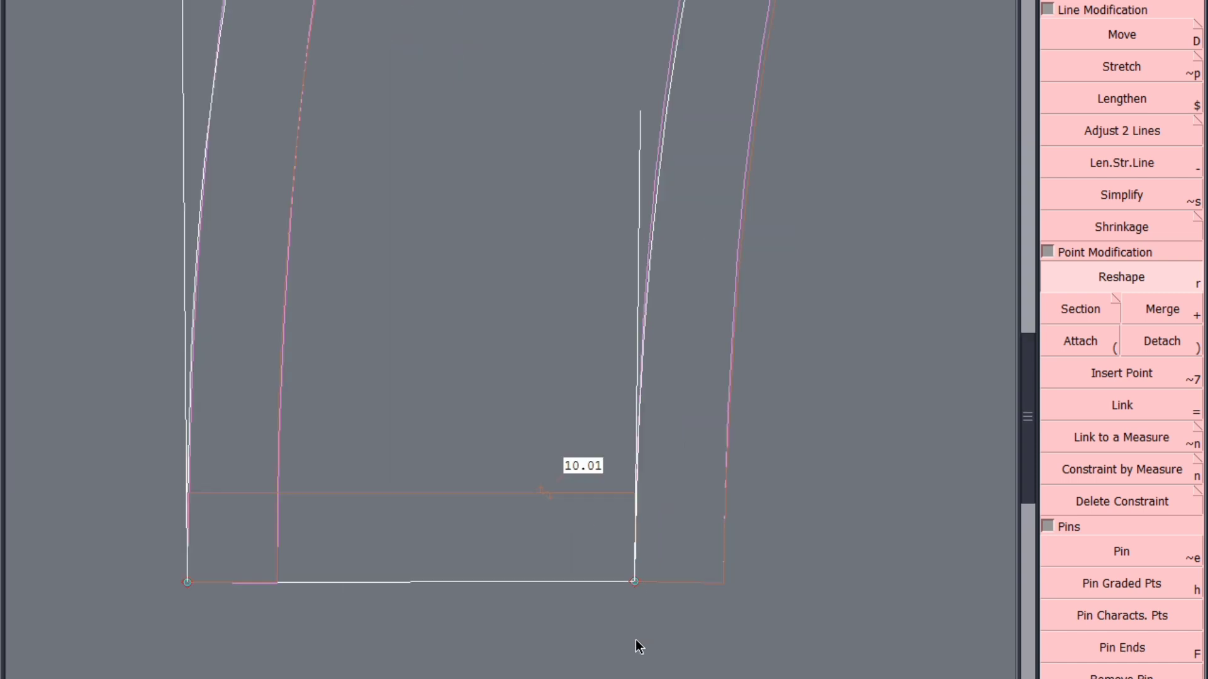
left_click(636, 111)
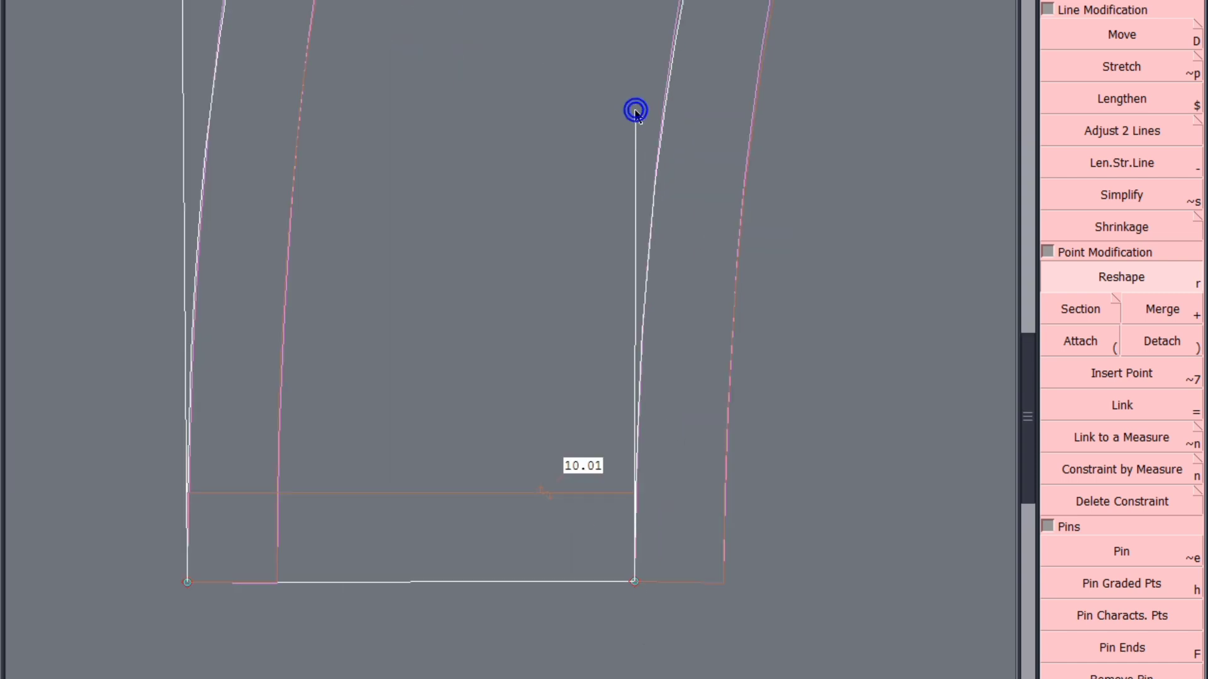
scroll(666, 509, "down", 2)
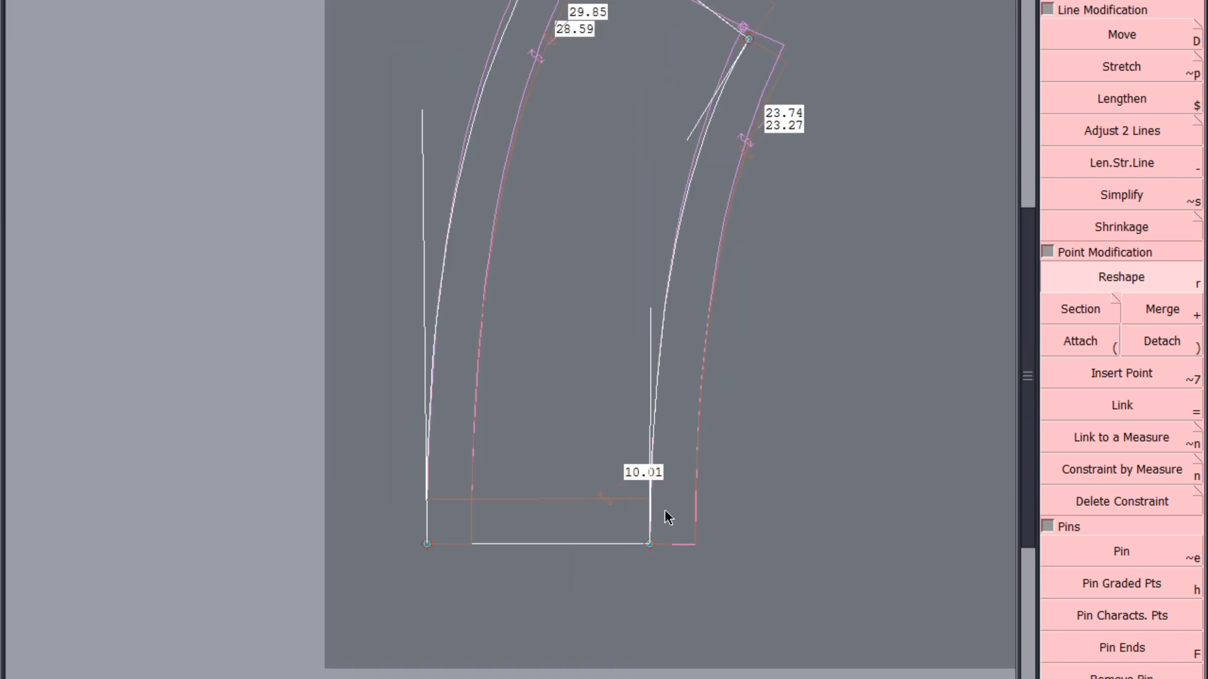
left_click(424, 111)
left_click(427, 118)
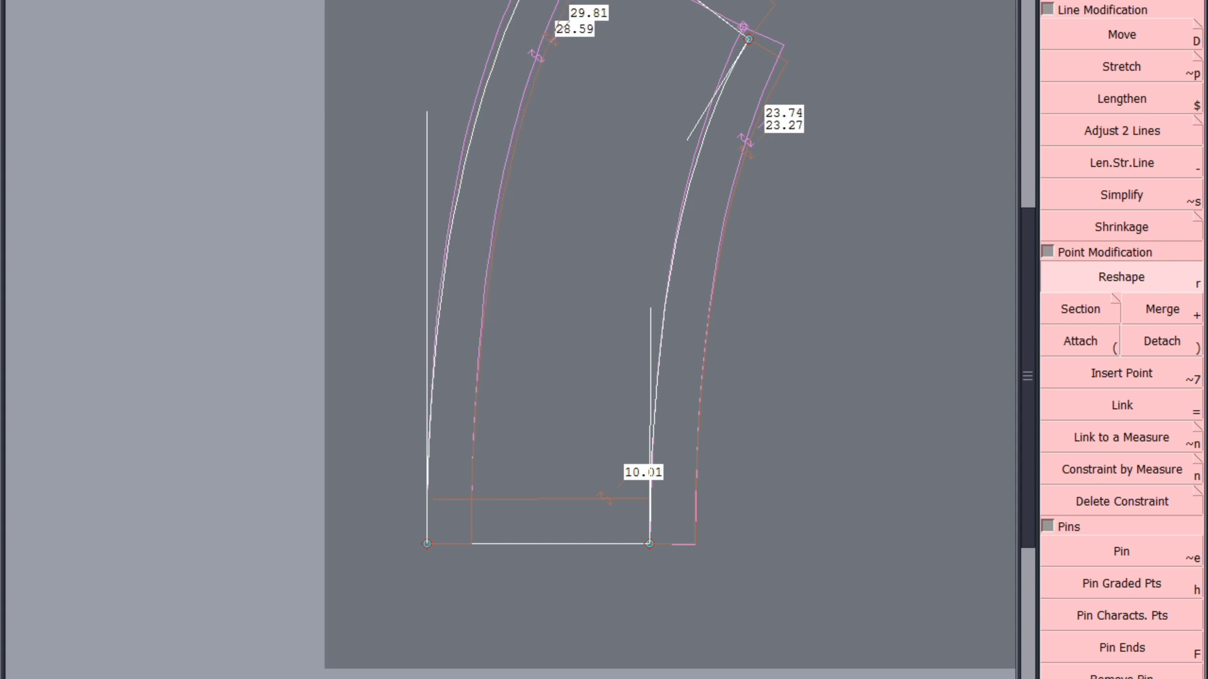
Hide the curve handles and the reference outlines of the original shapes, and save the model despite the anomaly warnings
left_click(437, 678)
key("ctrl+p")
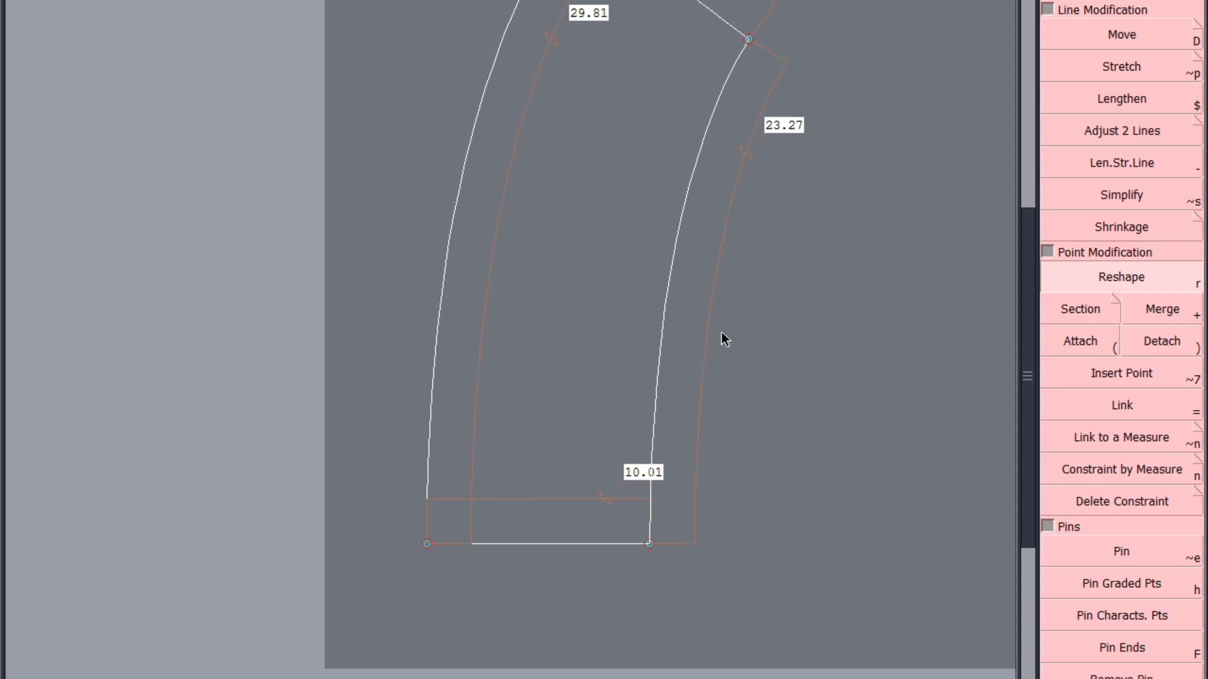
key("j")
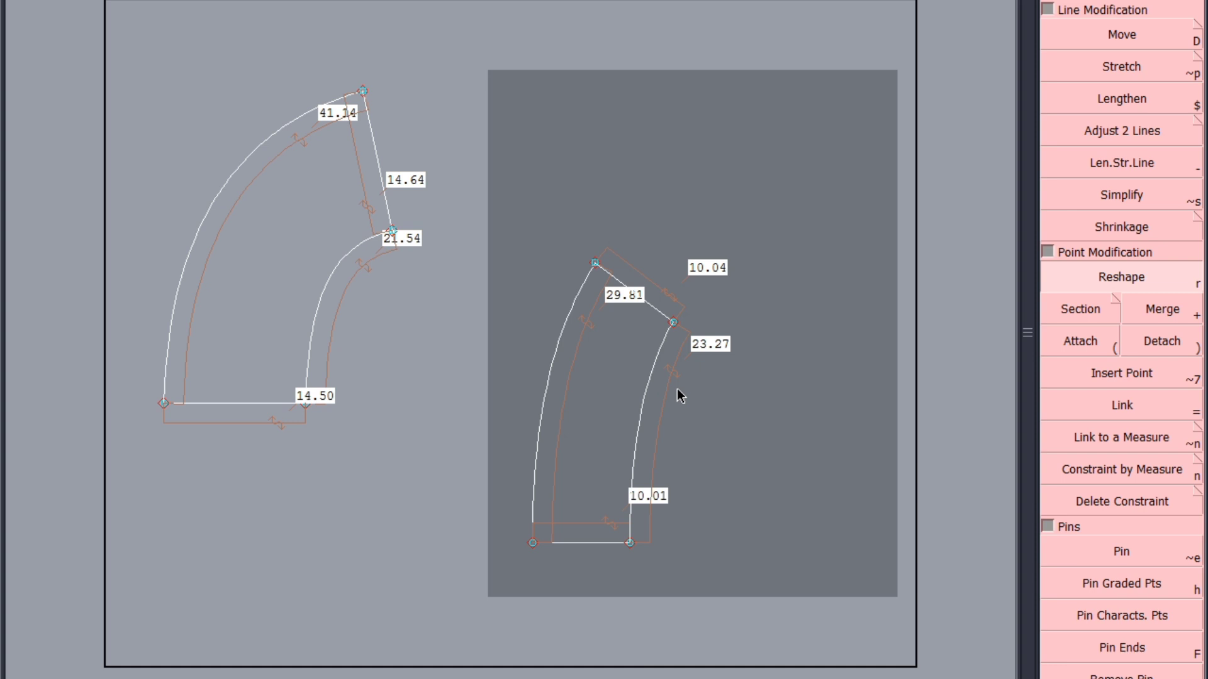
left_click(677, 388)
key("ctrl+s")
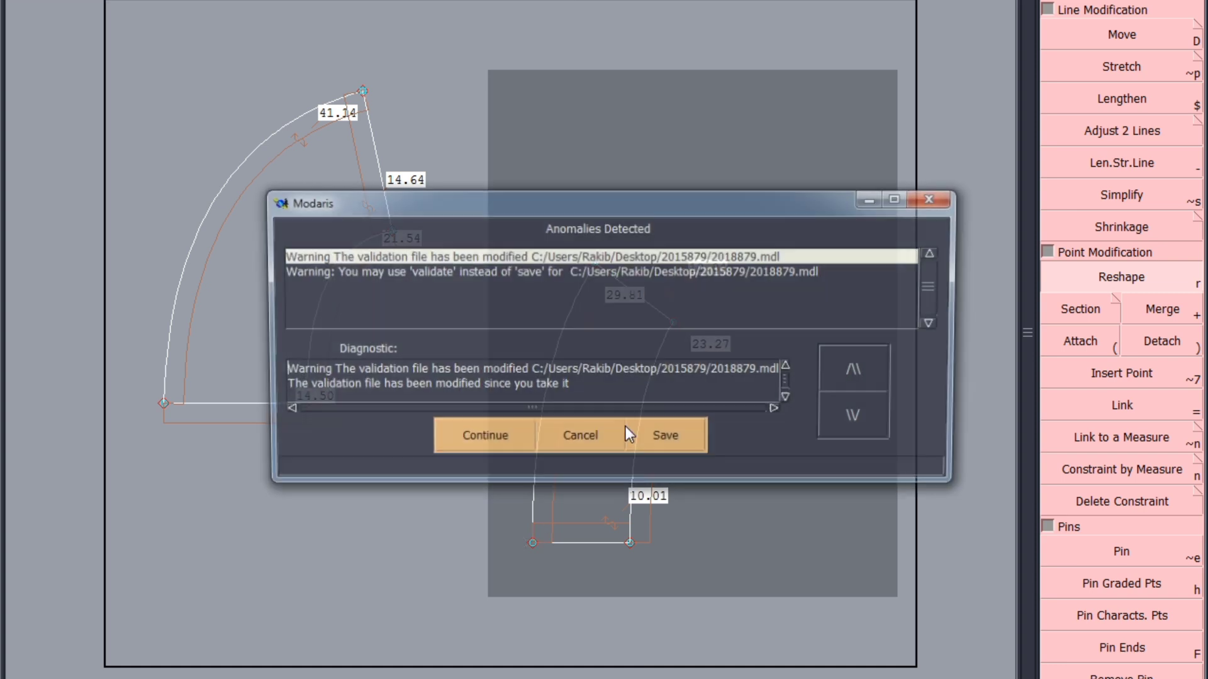
left_click(504, 444)
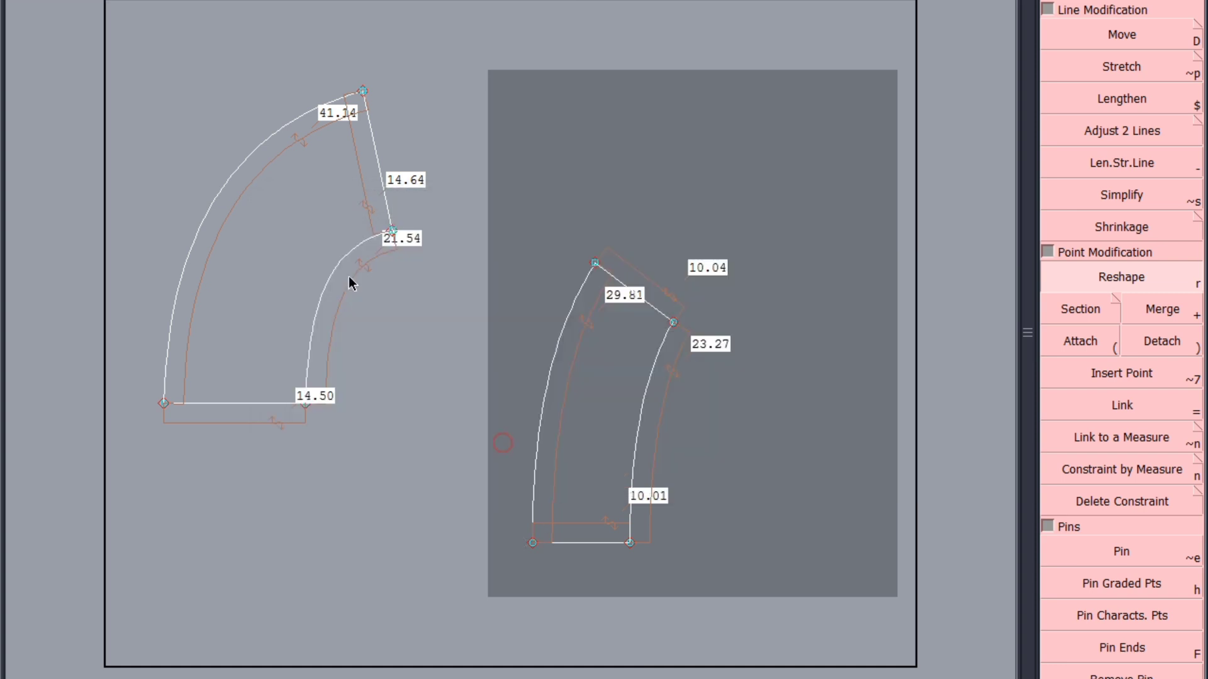
Delete all the length measurements from both sleeve frill pieces
left_click(261, 182)
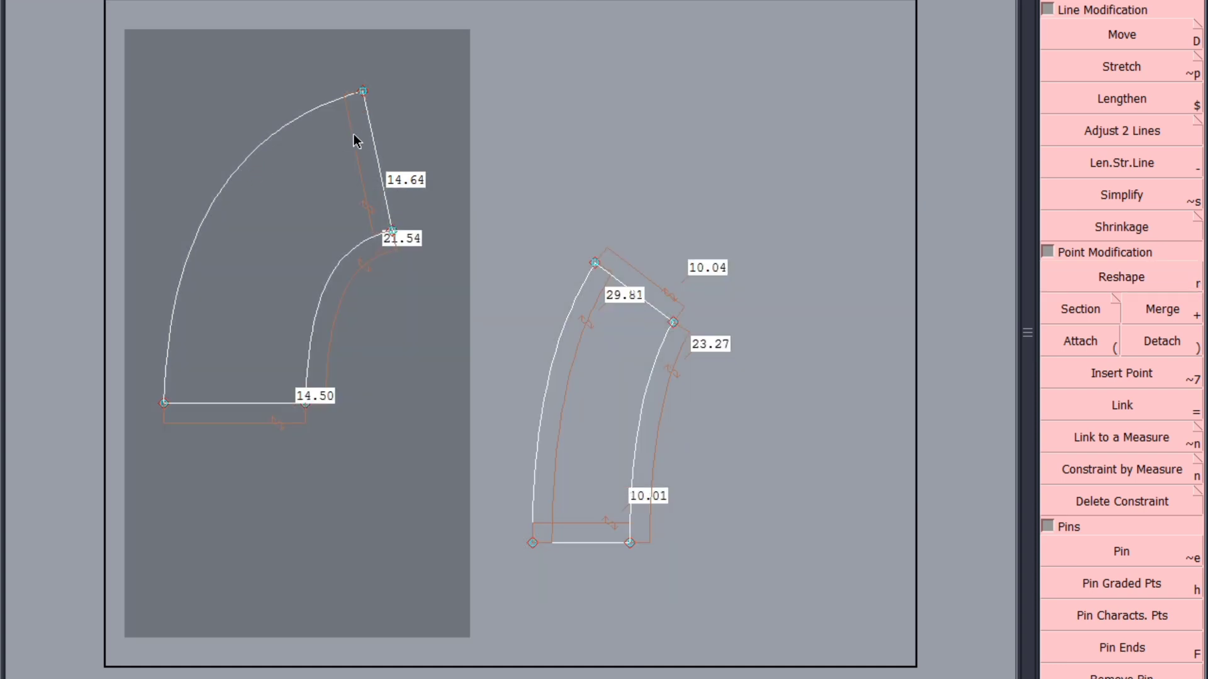
left_click(333, 330)
left_click(293, 420)
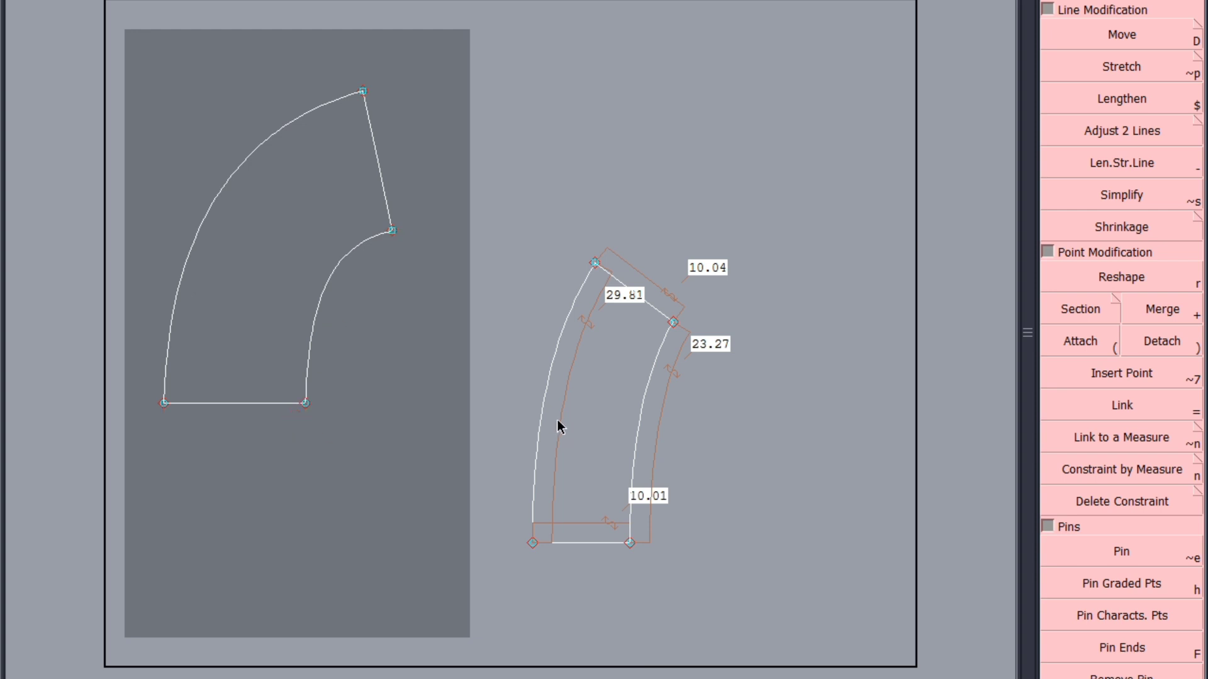
left_click(559, 426)
left_click(580, 520)
left_click(652, 486)
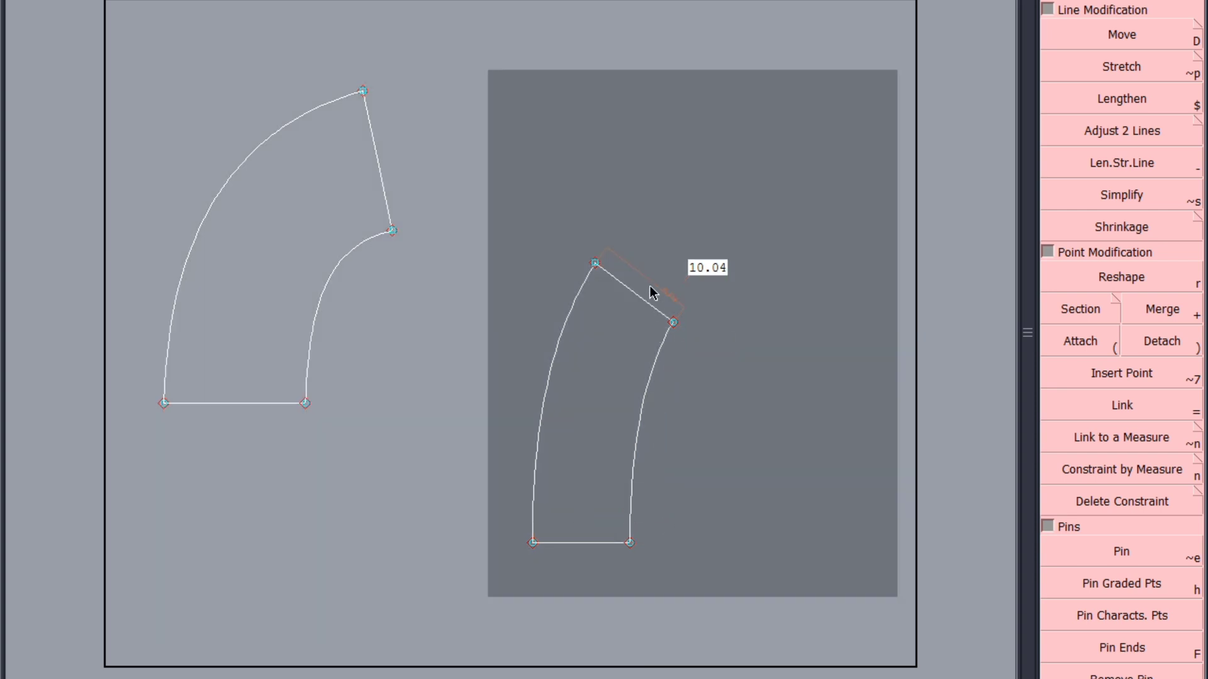
left_click(650, 283)
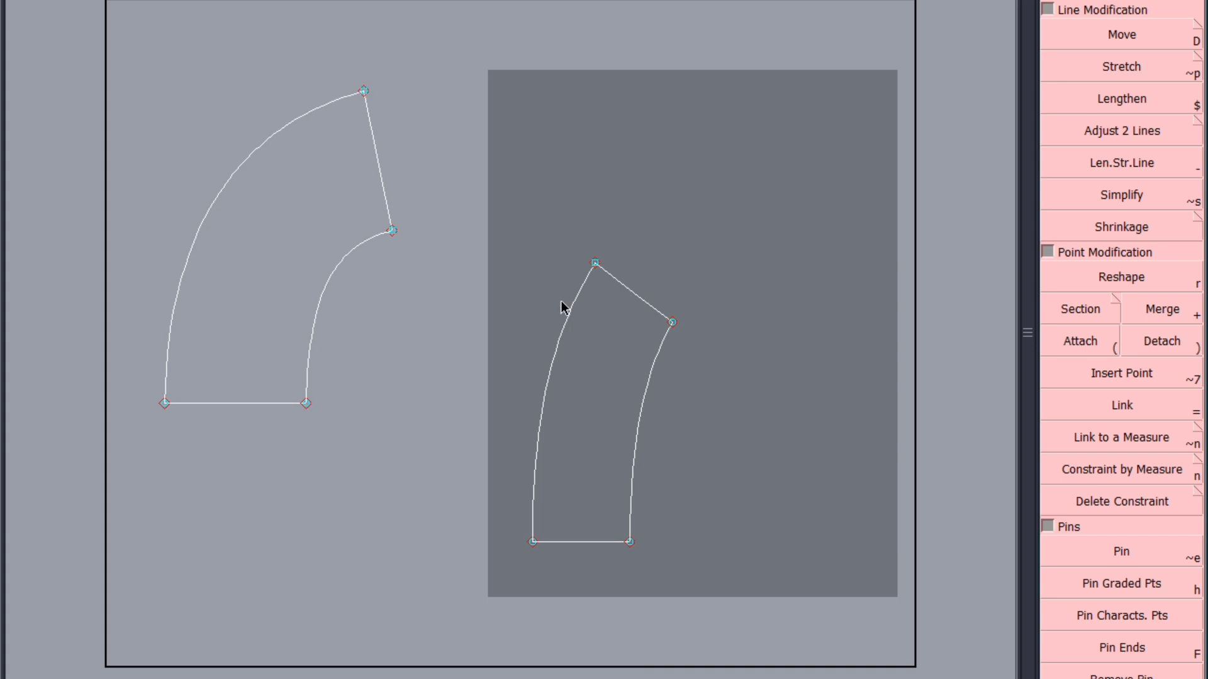
Save the model without the frill measurements, continuing past the validation warnings
key("ctrl+s")
left_click(482, 440)
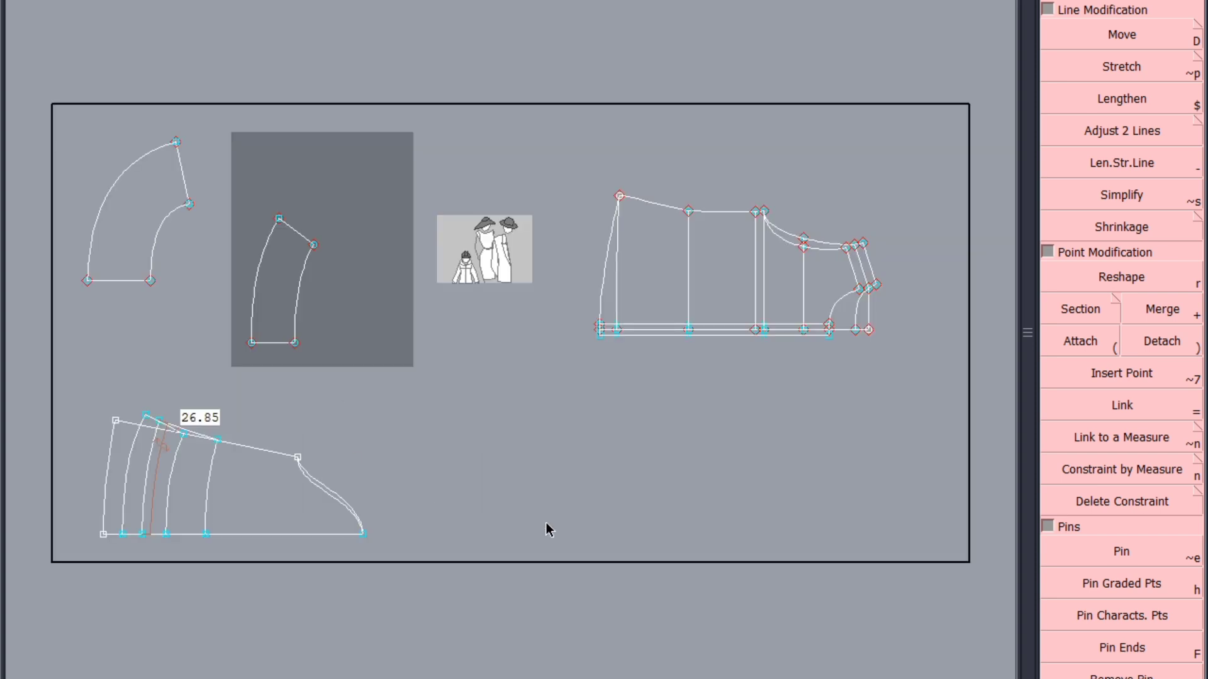
scroll(73, 483, "up", 2)
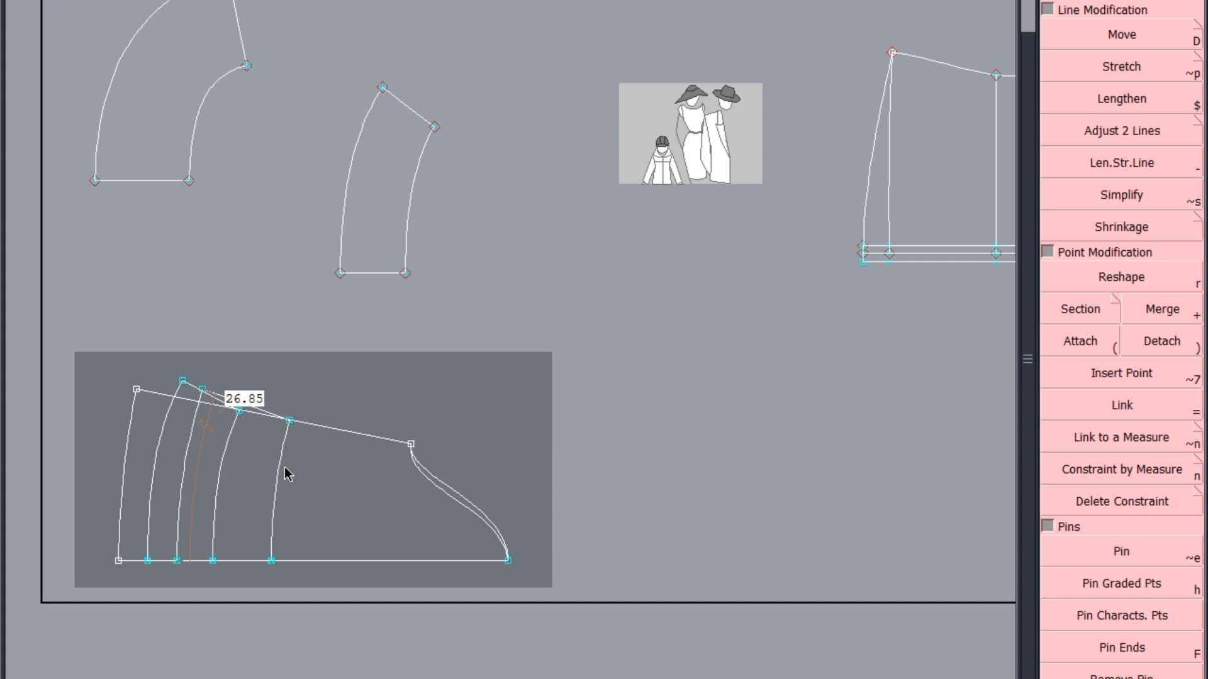
key("Home")
key("ctrl+s")
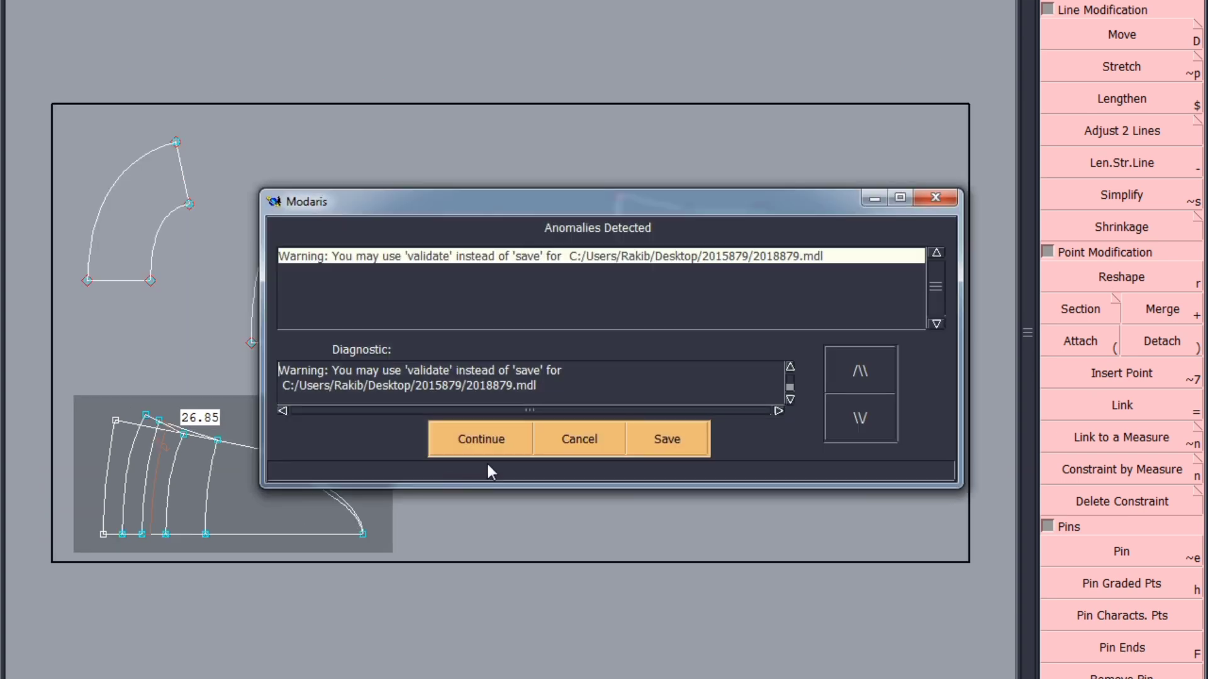
left_click(483, 431)
scroll(893, 262, "up", 4)
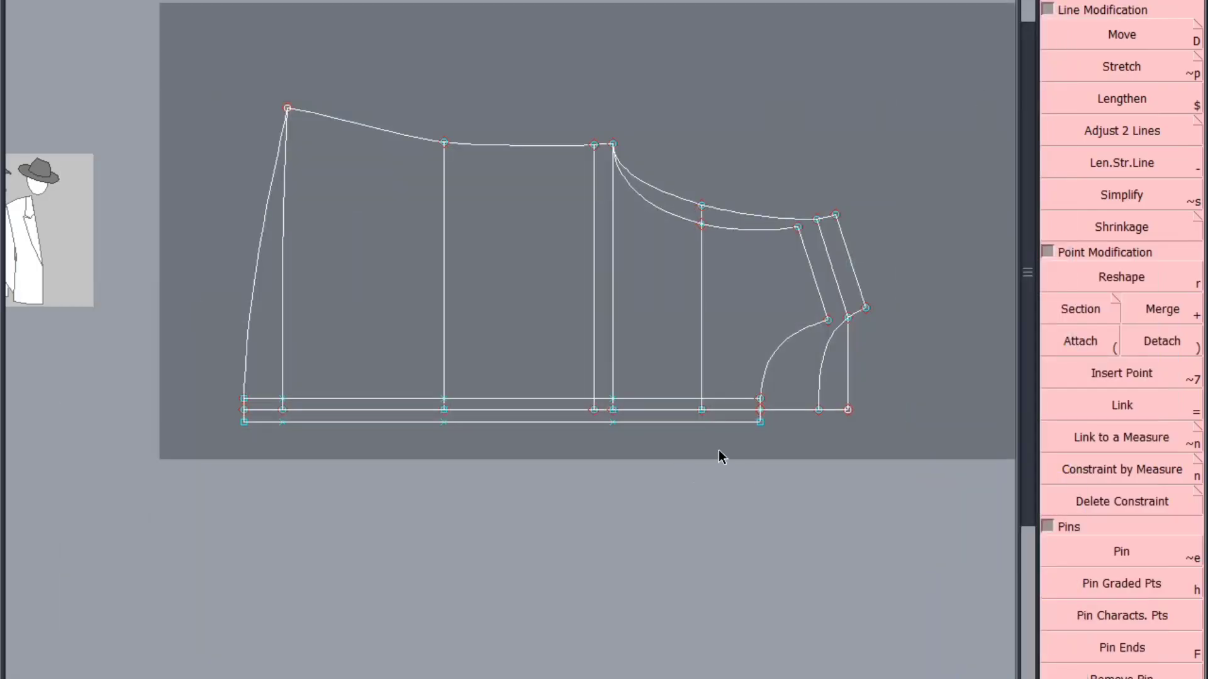
scroll(718, 450, "up", 3)
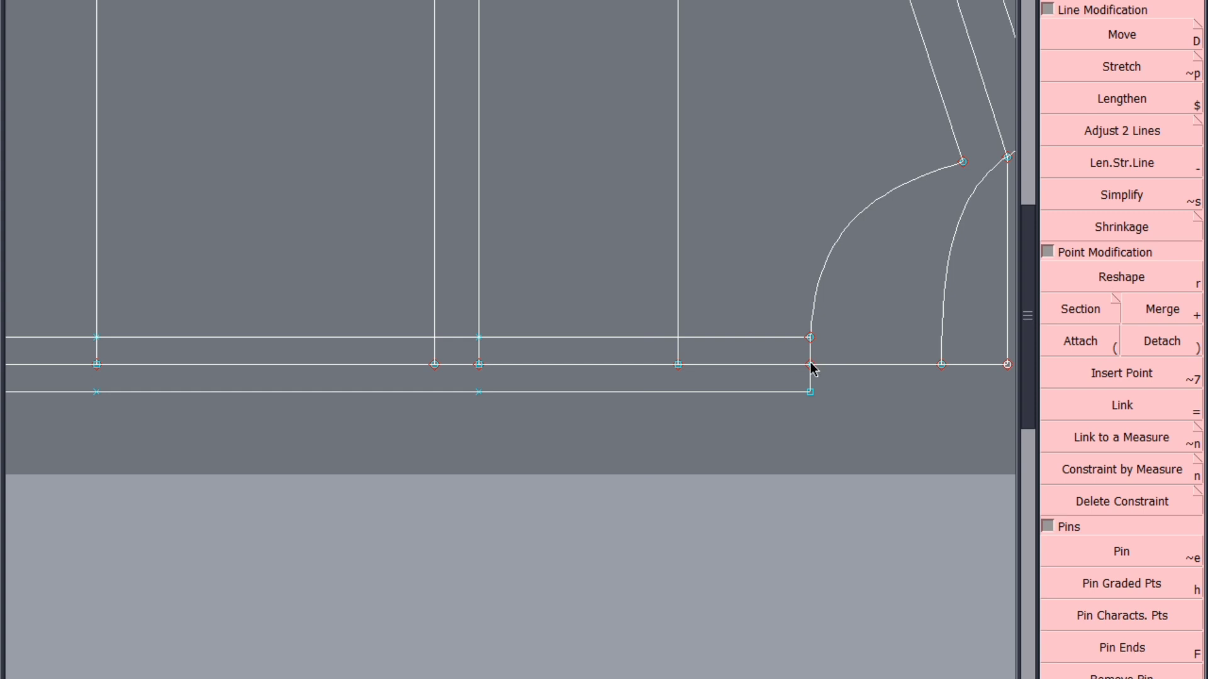
left_click(811, 365)
left_click(811, 314)
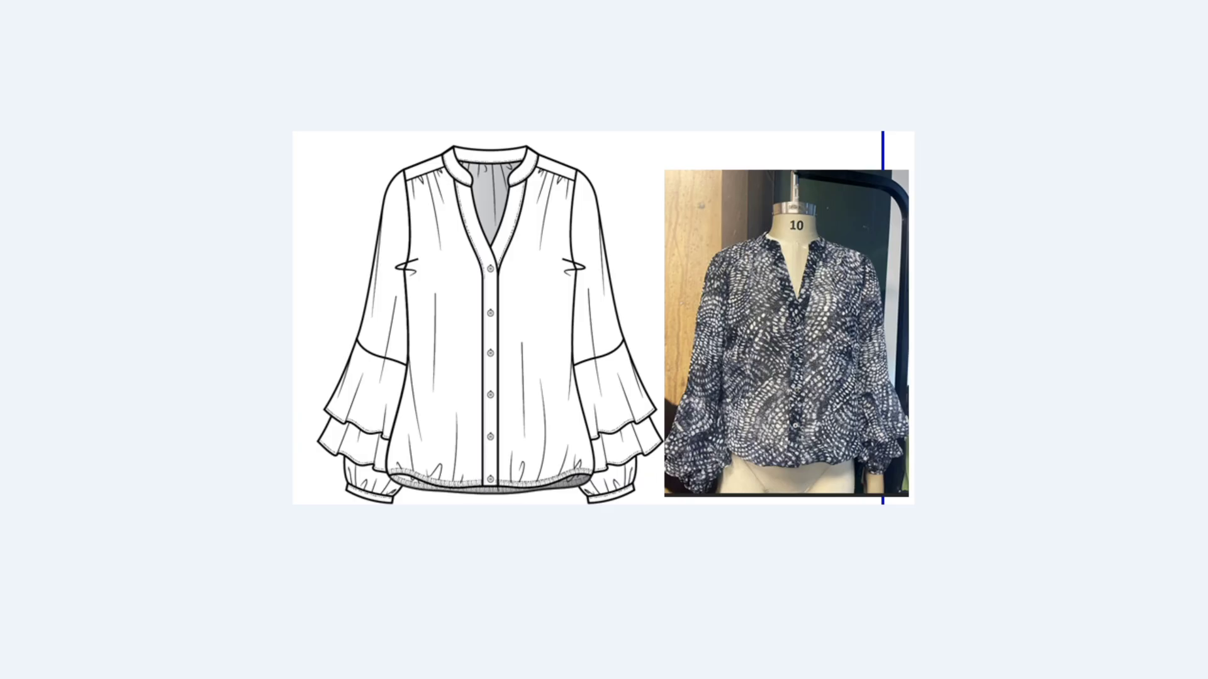
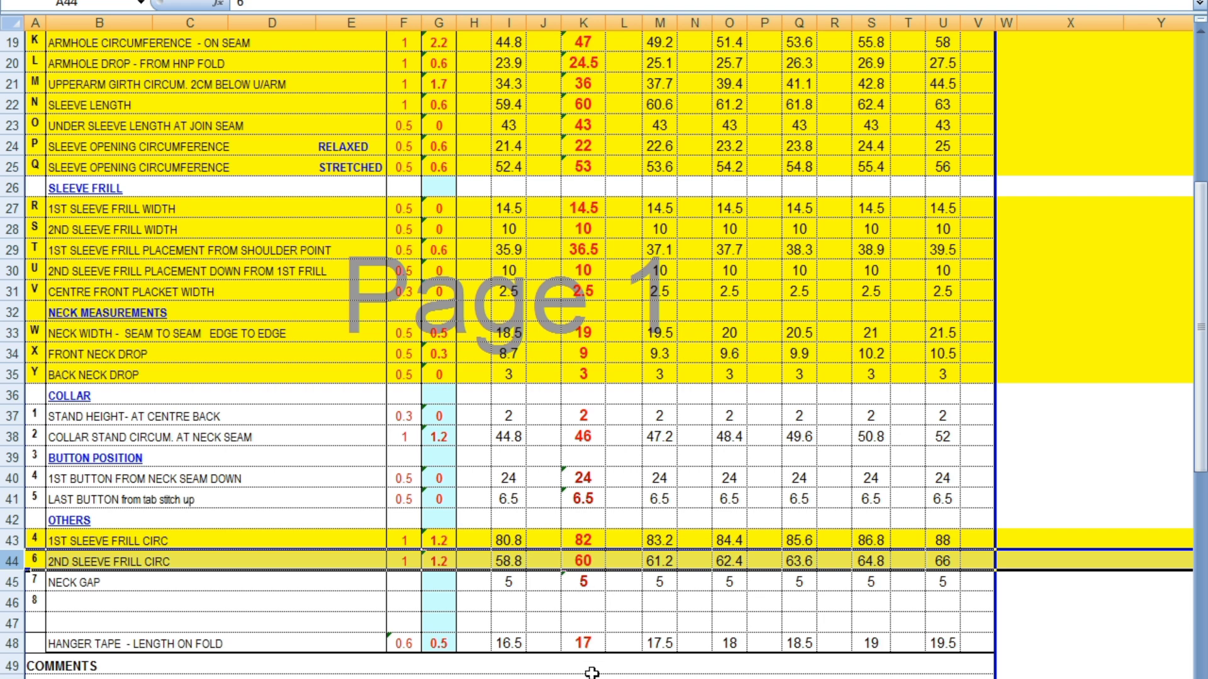
Switch back to Modaris and mark the last button point 6.5 cm up from the hem on the front's centre line
left_click(596, 478)
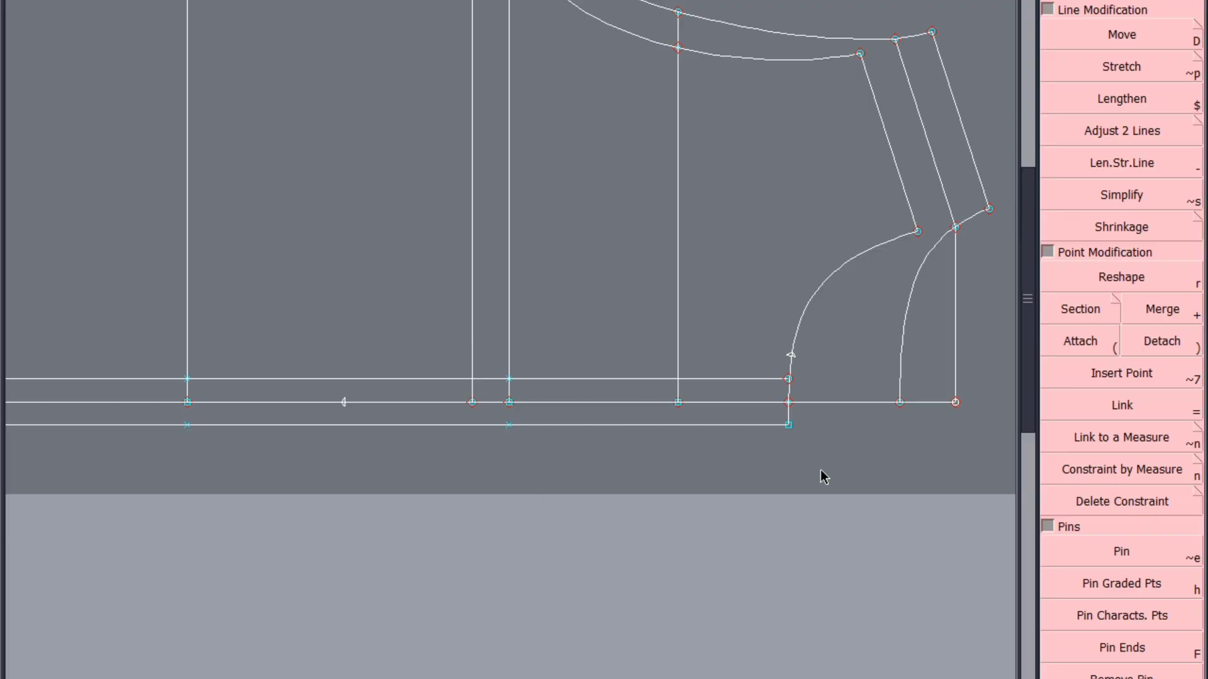
scroll(761, 473, "down", 3)
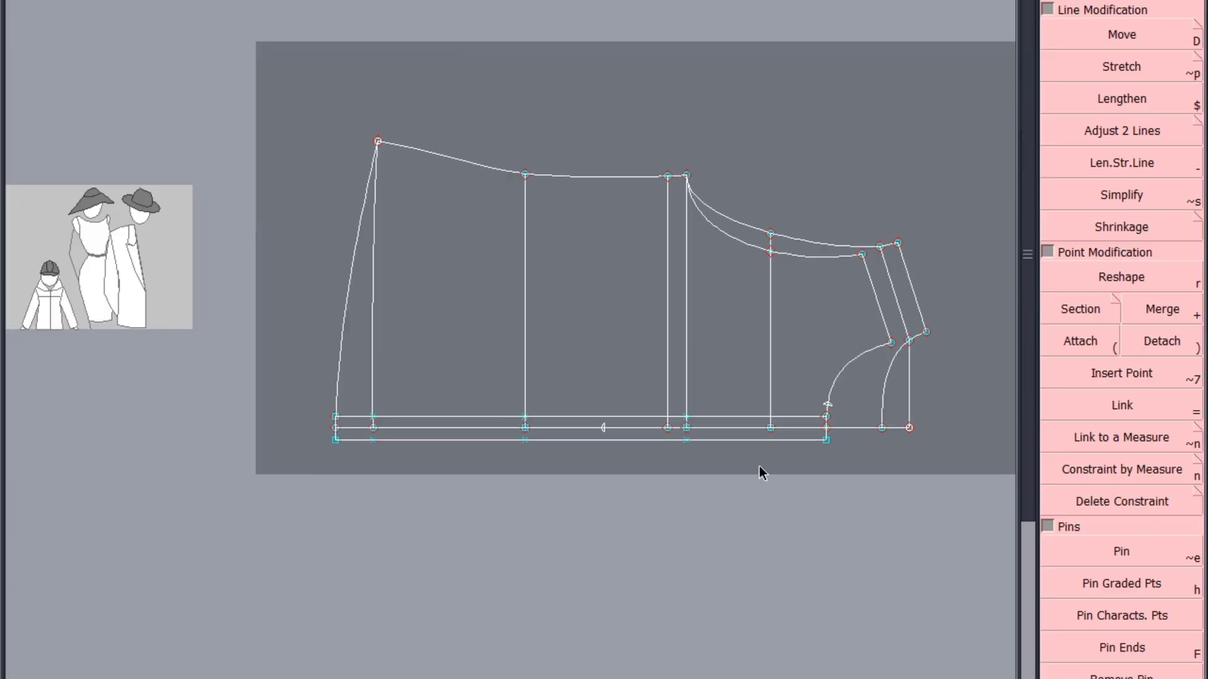
left_click(335, 428)
left_click(396, 505)
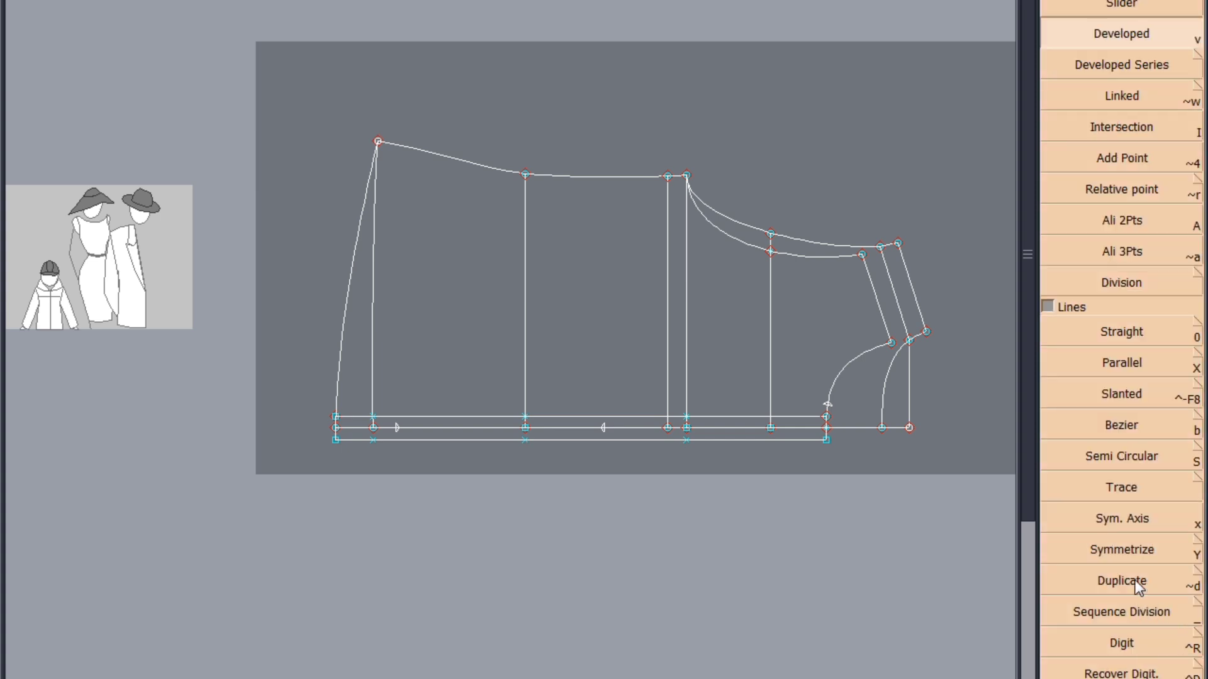
Divide the centre front between the first and last button points into five equal parts and measure the button spacing
left_click(1135, 580)
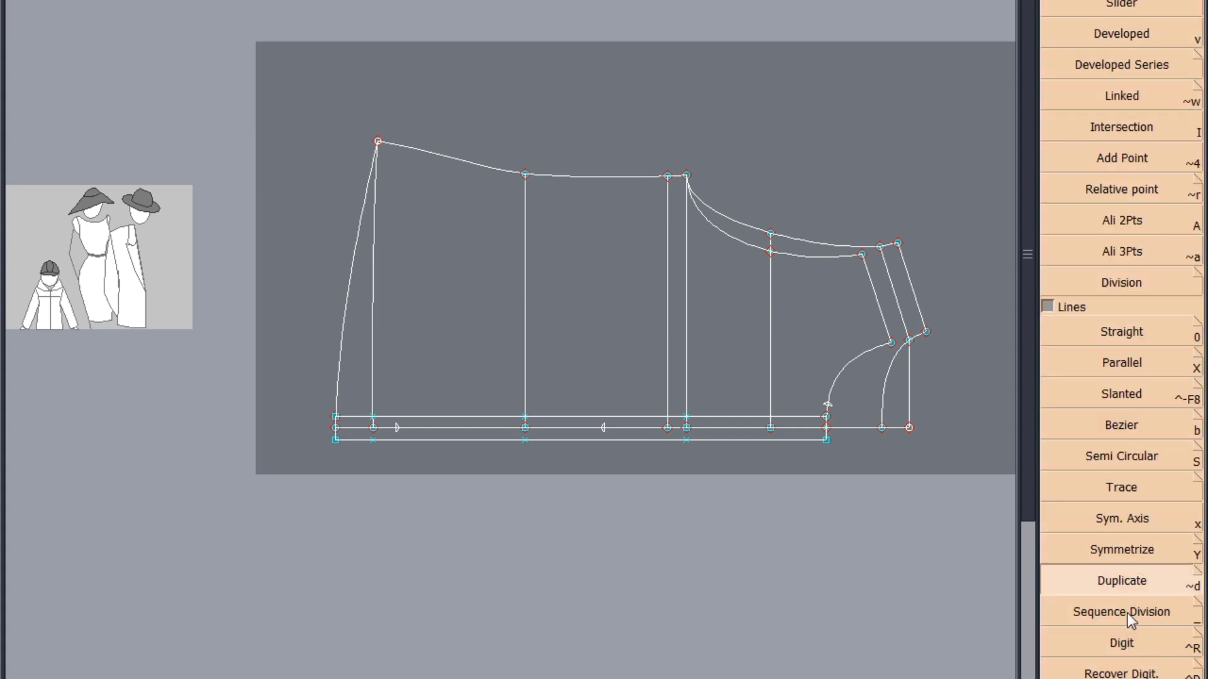
left_click(1131, 619)
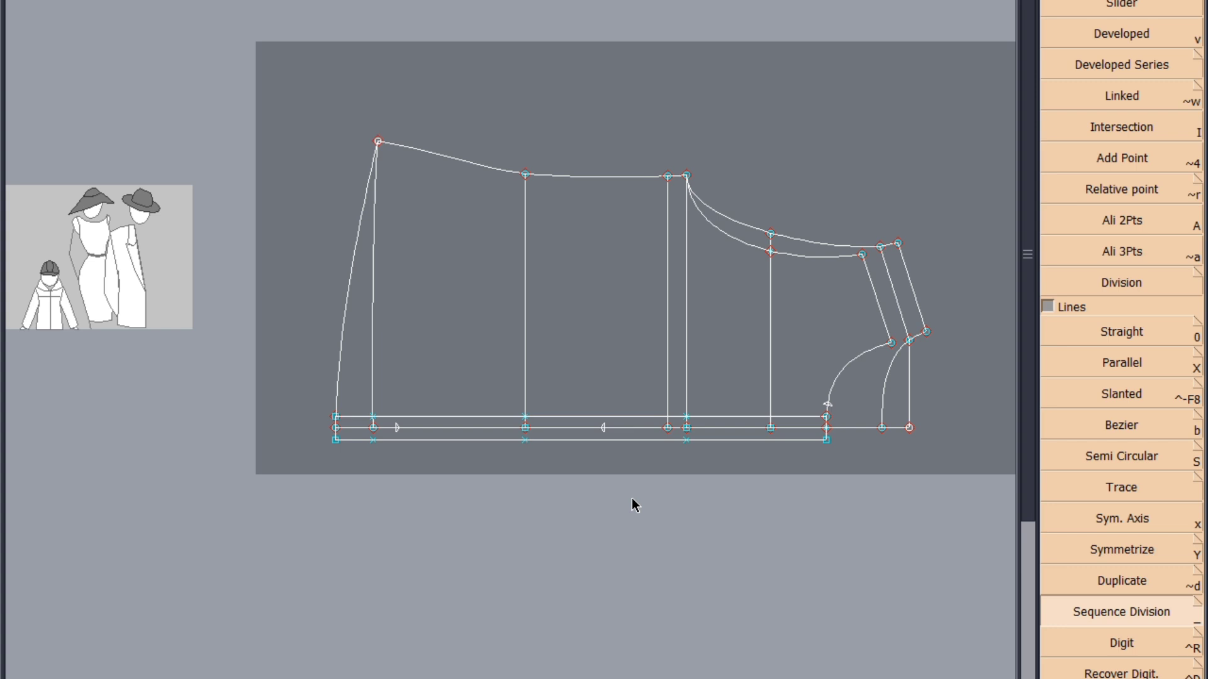
key("Return")
key("l")
left_click(438, 428)
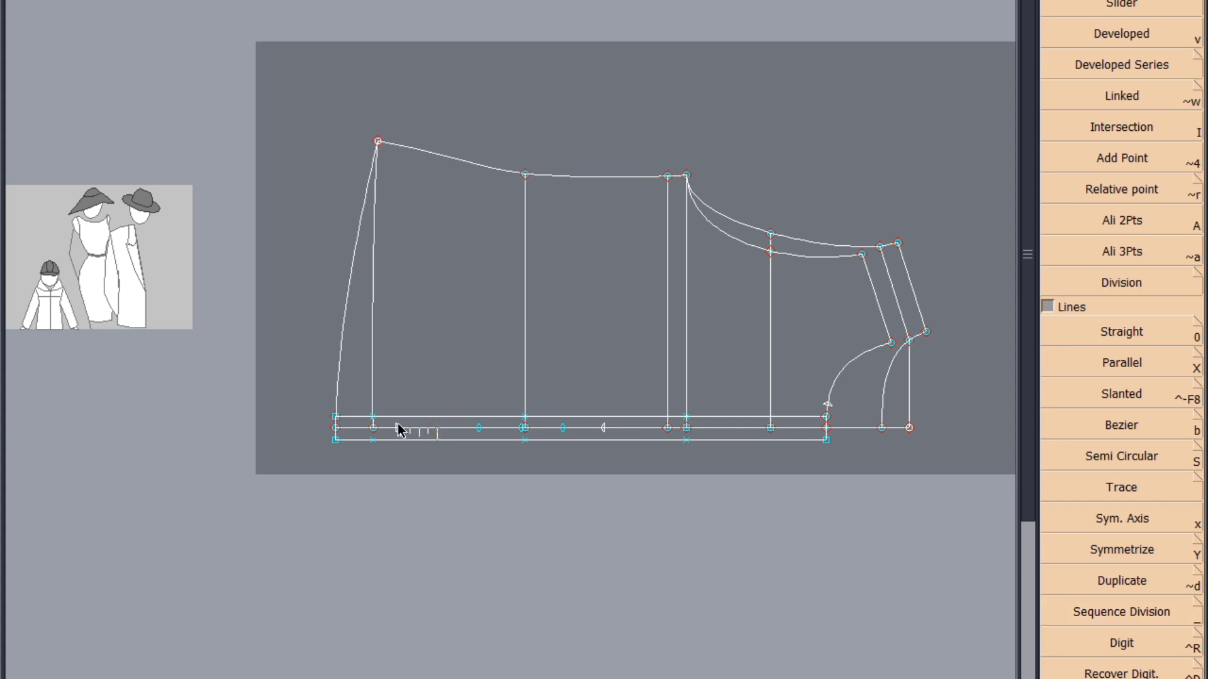
left_click(398, 428)
left_click(463, 538)
Place a point on the centre front line 12.5 cm down from the front neck point
scroll(785, 463, "up", 3)
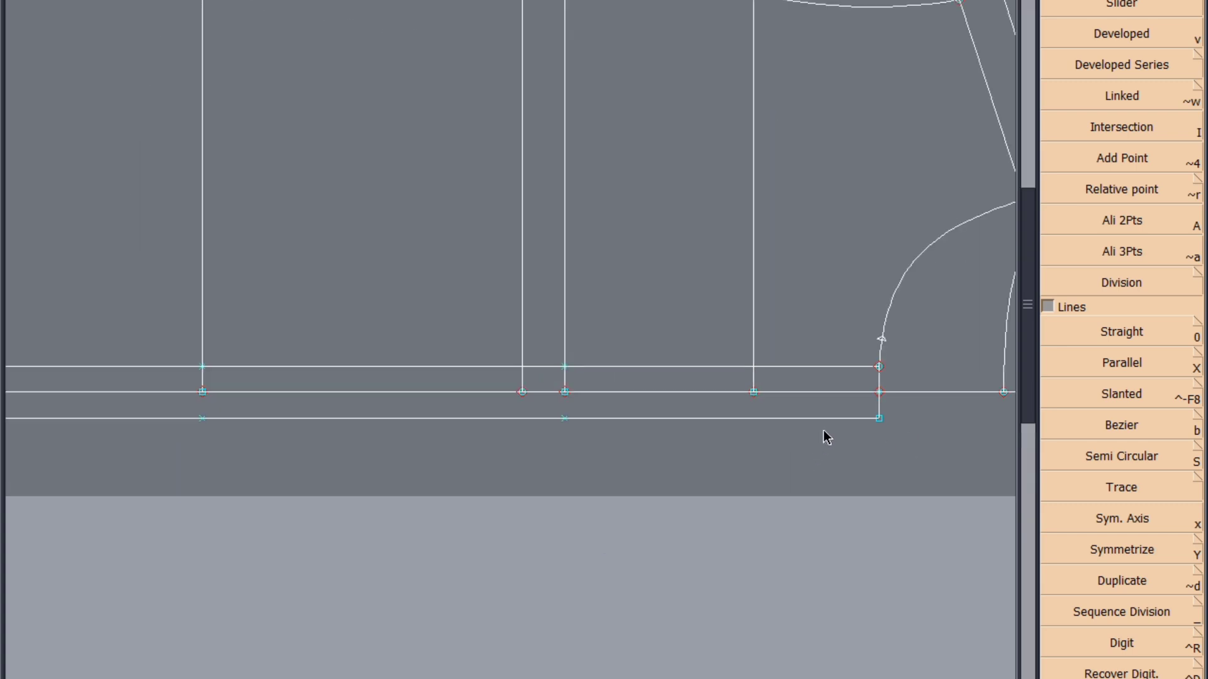
key("v")
left_click(880, 392)
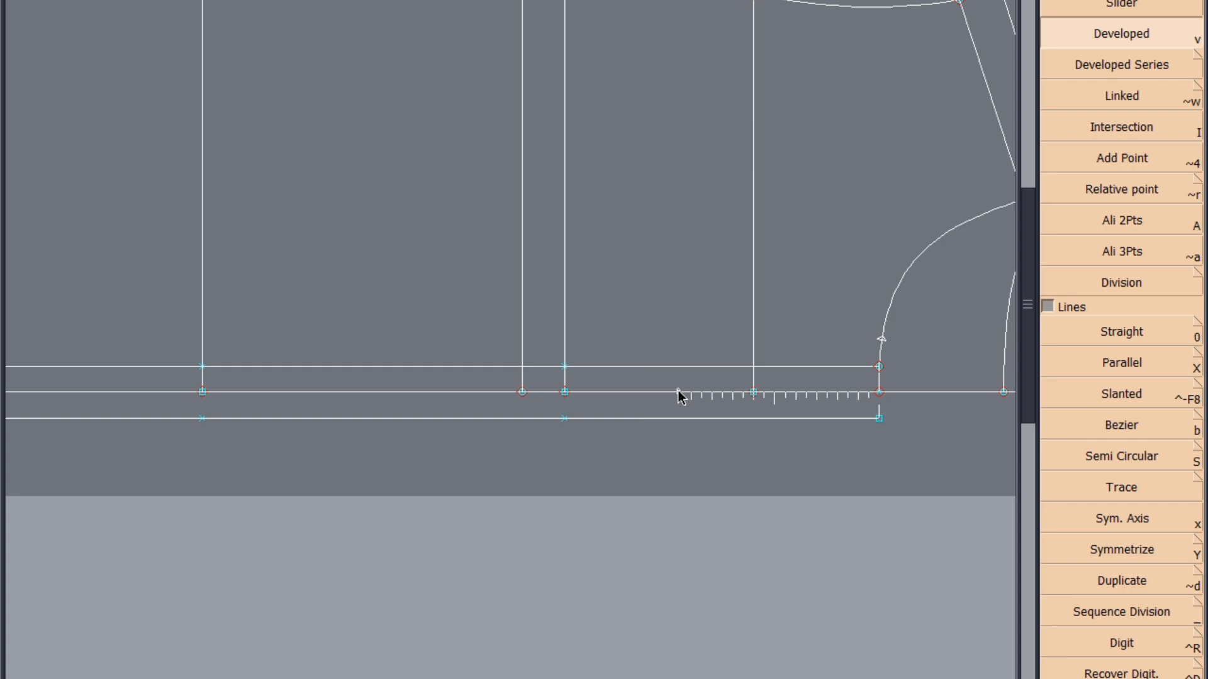
left_click(678, 392)
left_click(879, 393)
left_click(620, 398)
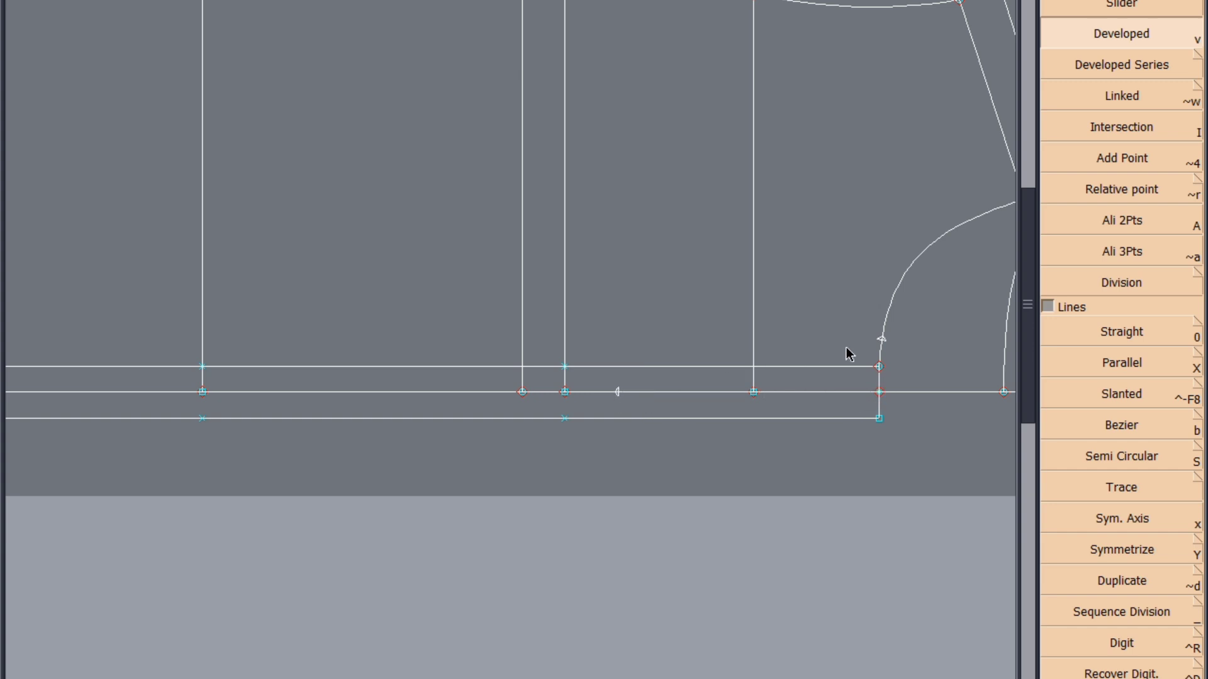
Draw a slanted line from the point on the front neck curve to the 12.5 cm point on the centre front
key("b")
left_click(882, 341)
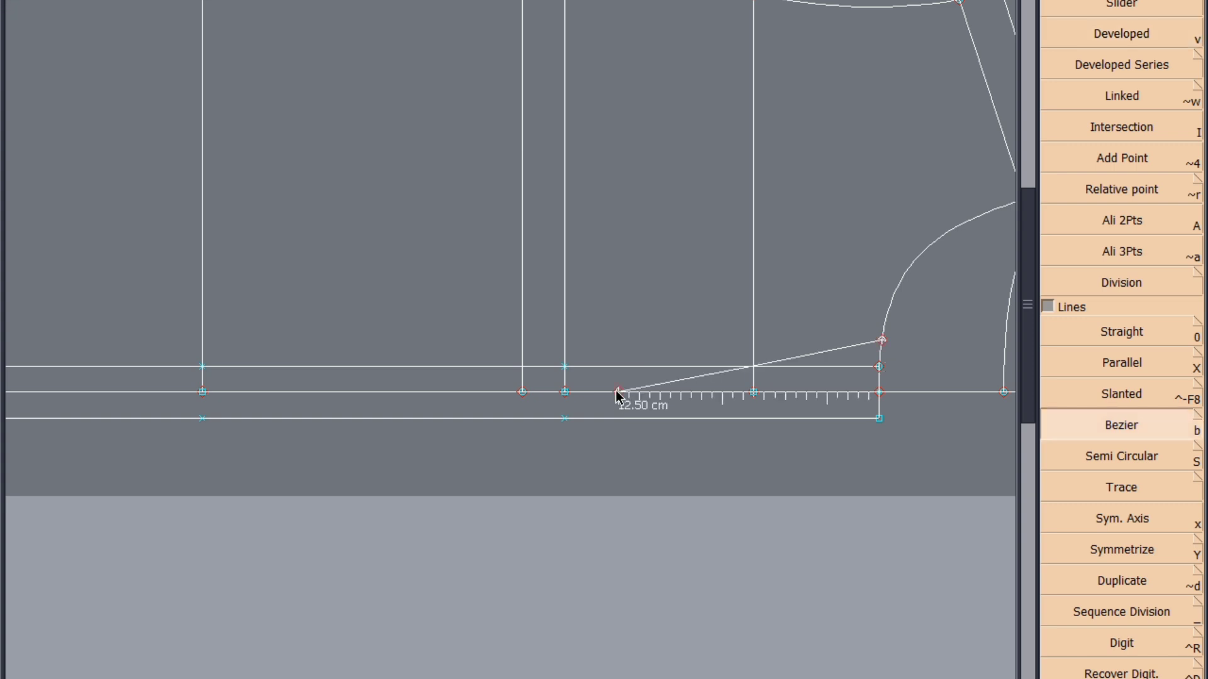
left_click(617, 393)
left_click(618, 394)
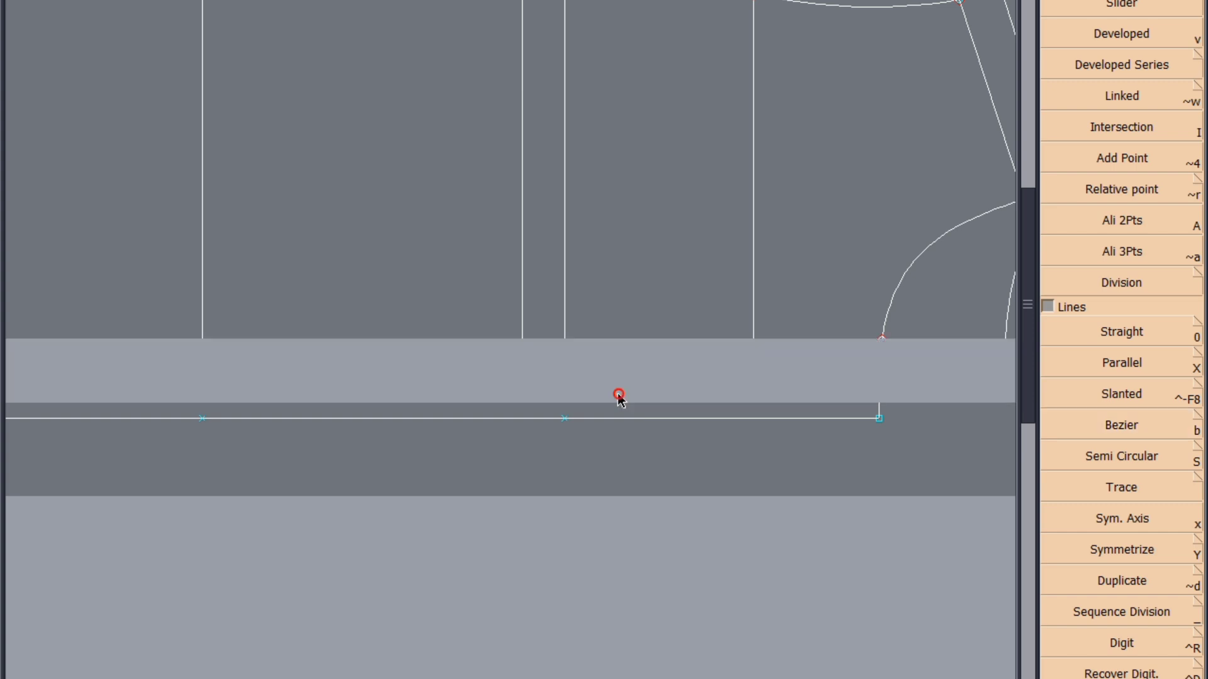
scroll(629, 419, "down", 2)
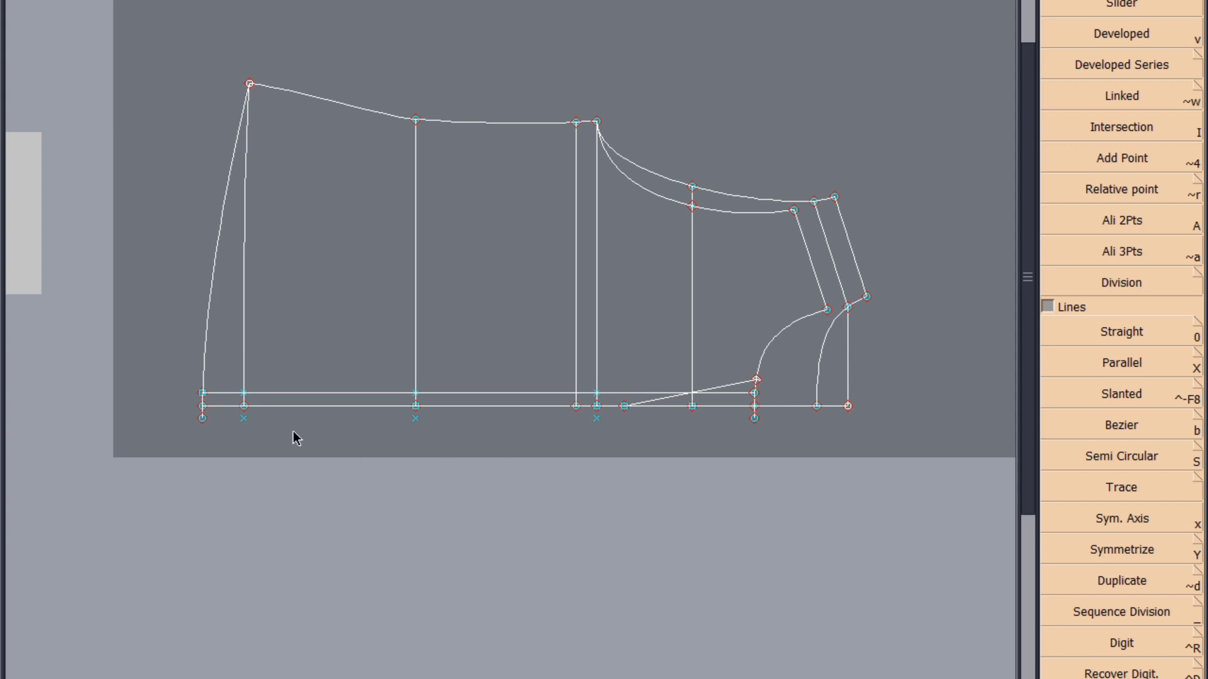
left_click(243, 419)
left_click(415, 418)
key("shift+x")
left_click(386, 406)
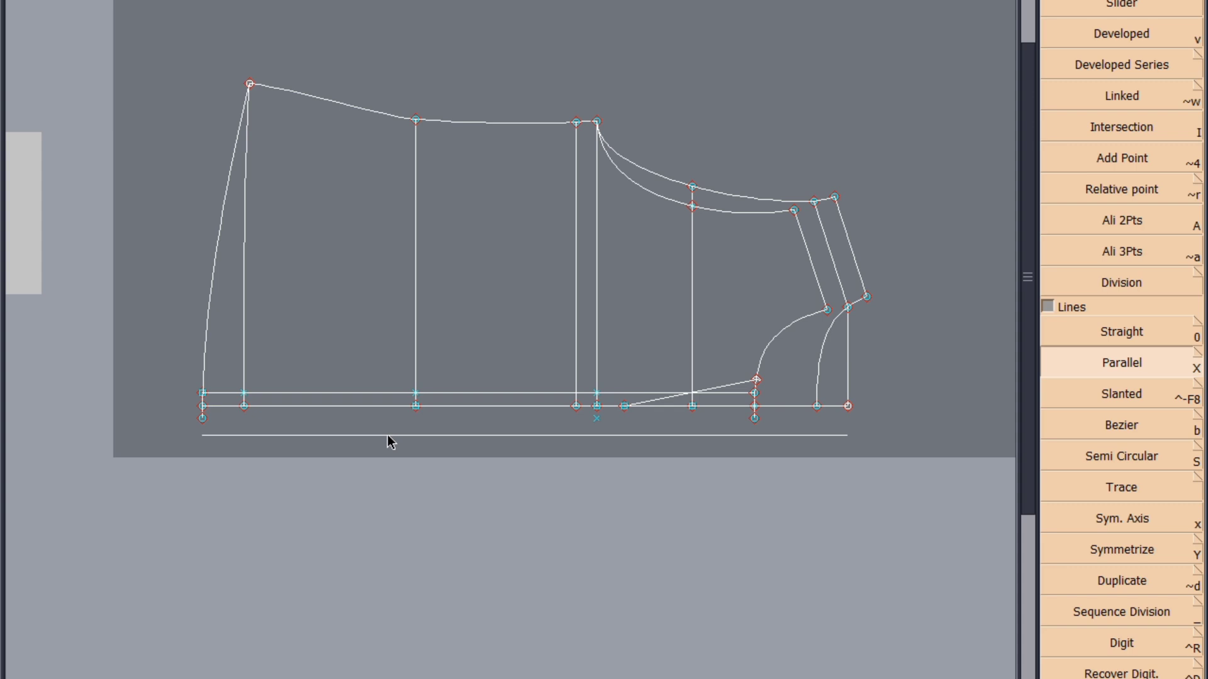
left_click(387, 436)
key("ctrl+z")
key("ctrl+z")
key("ctrl+z")
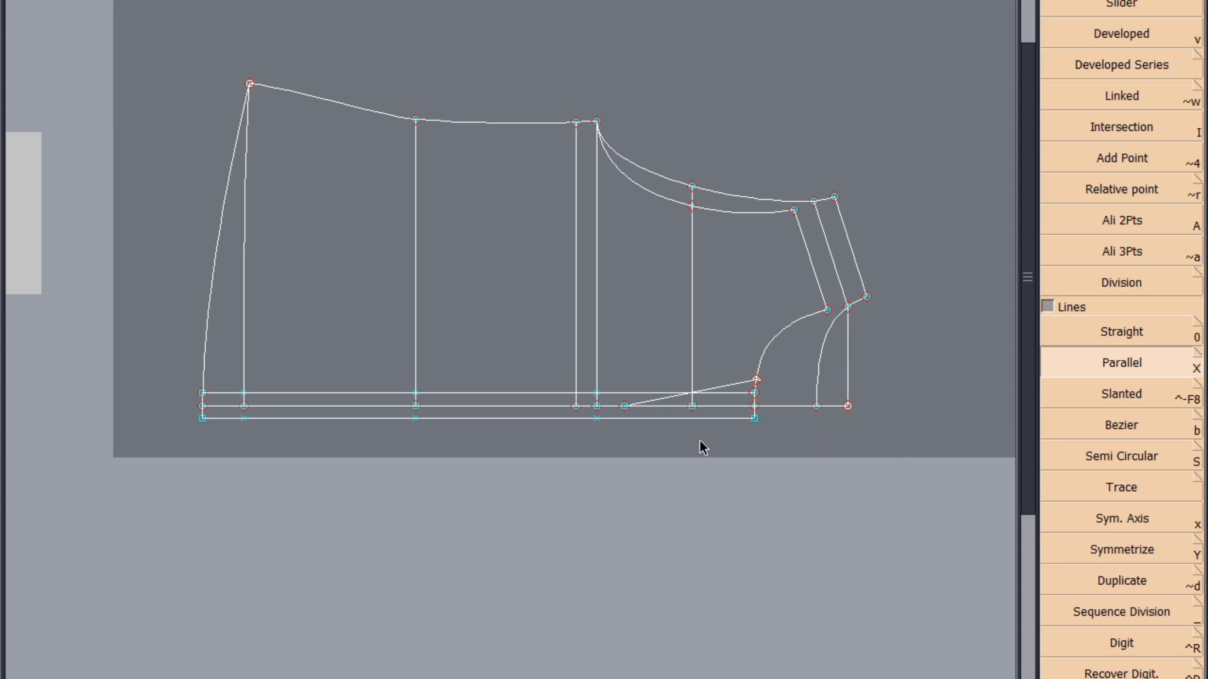
Draw a parallel of the slanted neck opening line on each side, in line with the inner and outer placket edges
scroll(668, 450, "up", 1)
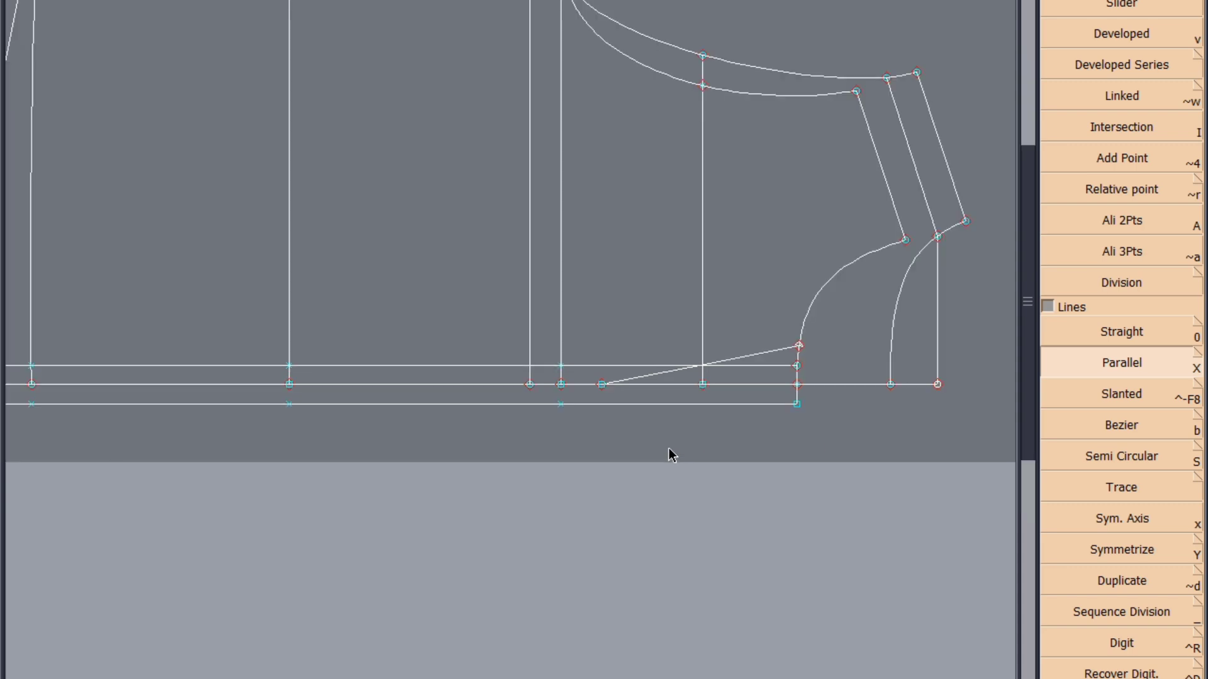
left_click(665, 374)
left_click(673, 392)
left_click(649, 376)
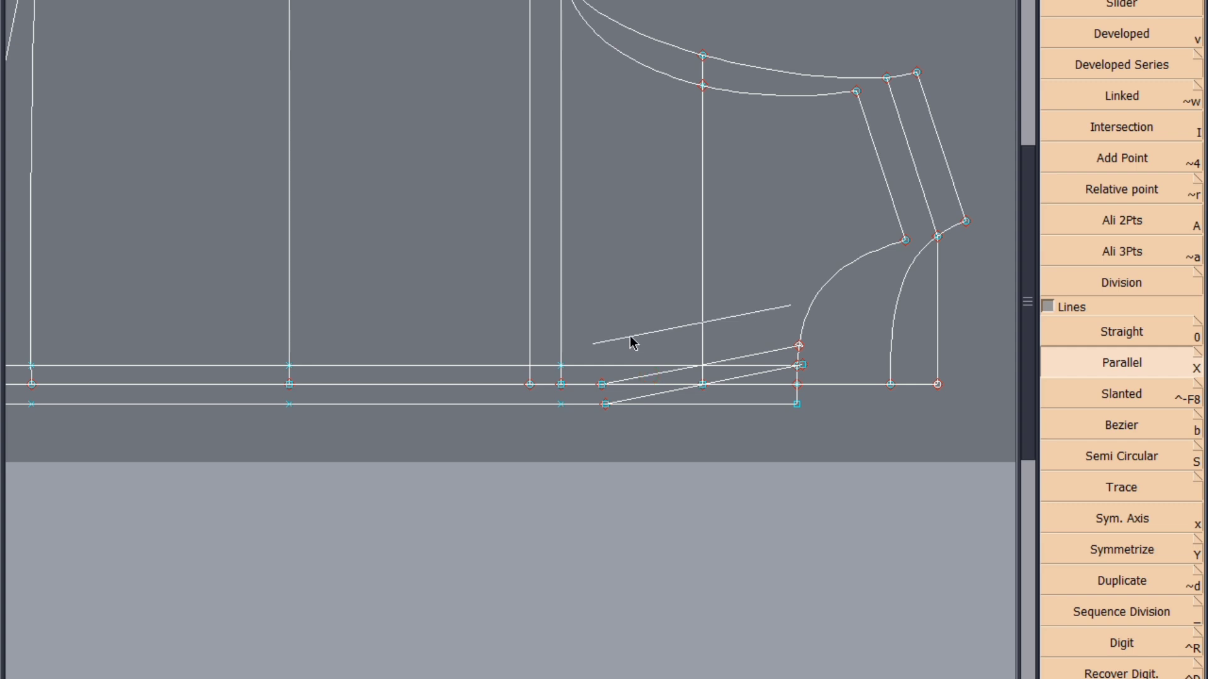
left_click(632, 342)
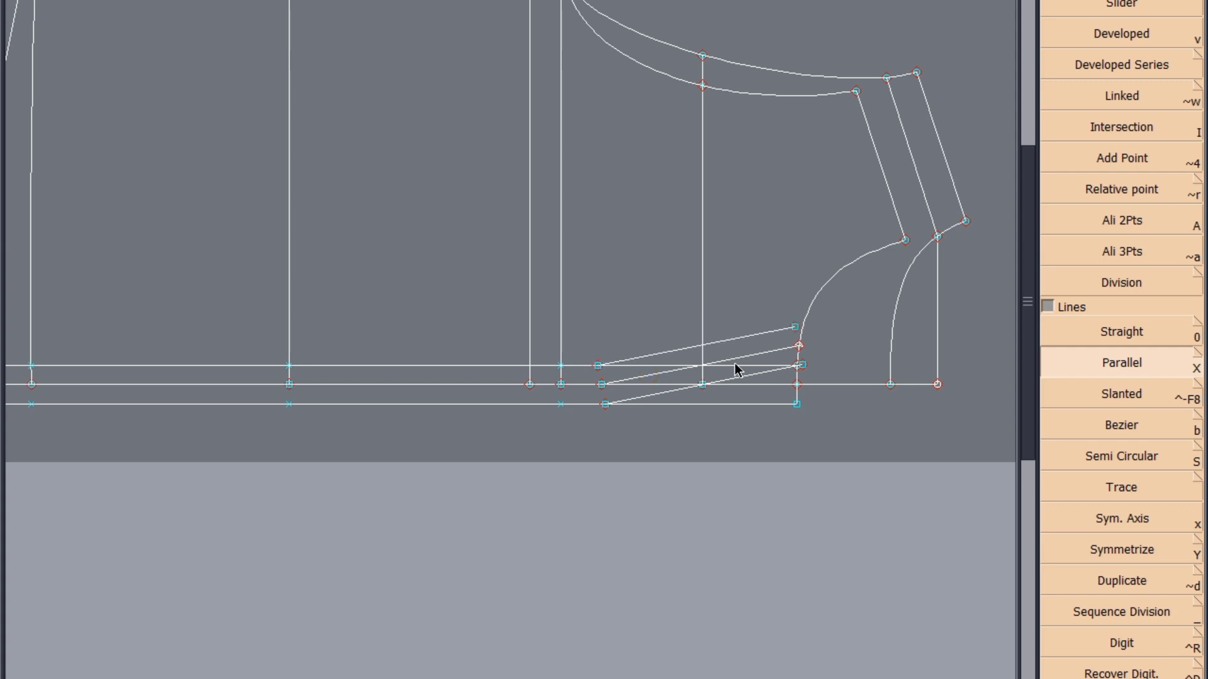
Lengthen both ends of the inner parallel line so they pass the neck curve and the inner placket edge
key("l")
left_click(791, 326)
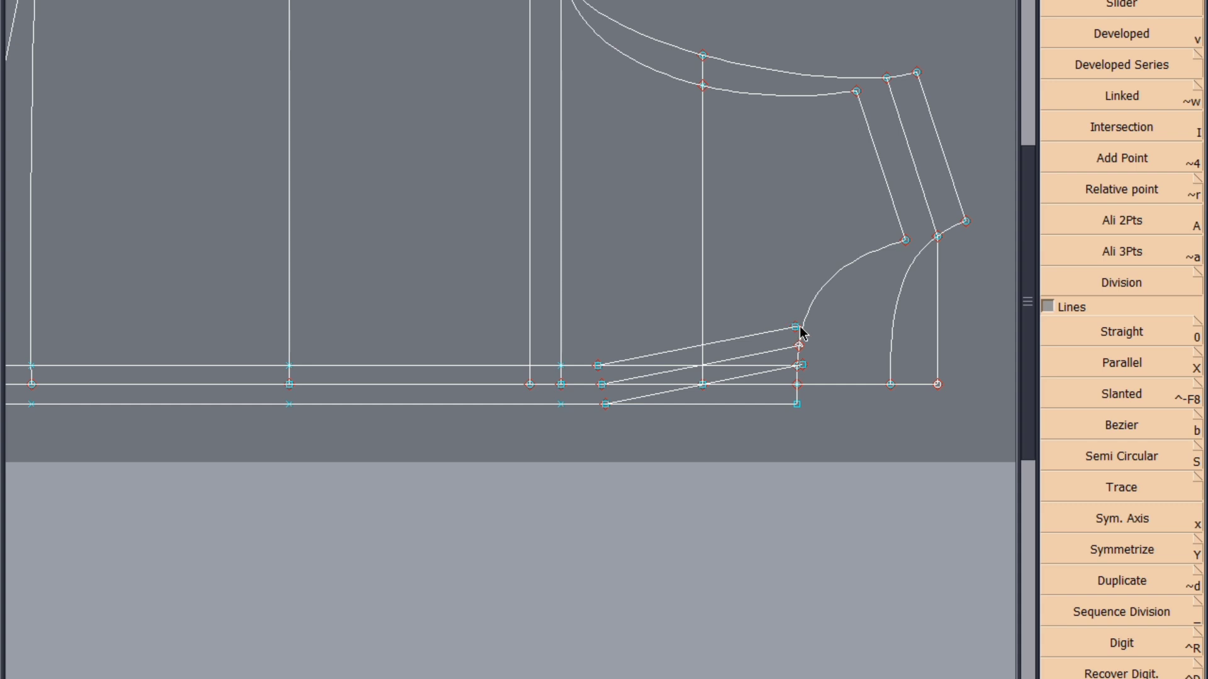
left_click(804, 325)
left_click(795, 327)
left_click(597, 367)
left_click(579, 370)
left_click(597, 366)
Add an intersection point between the inner parallel and the inner placket edge, and trim the line's lower end to it
scroll(758, 385, "up", 2)
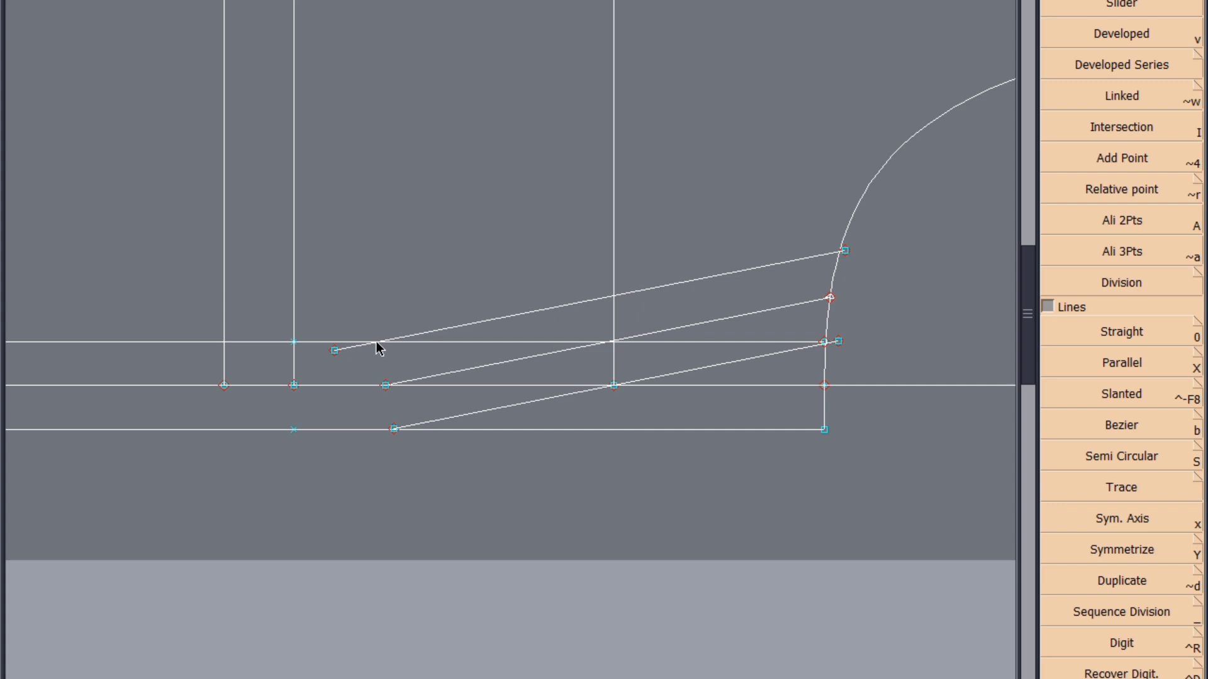
left_click(1152, 134)
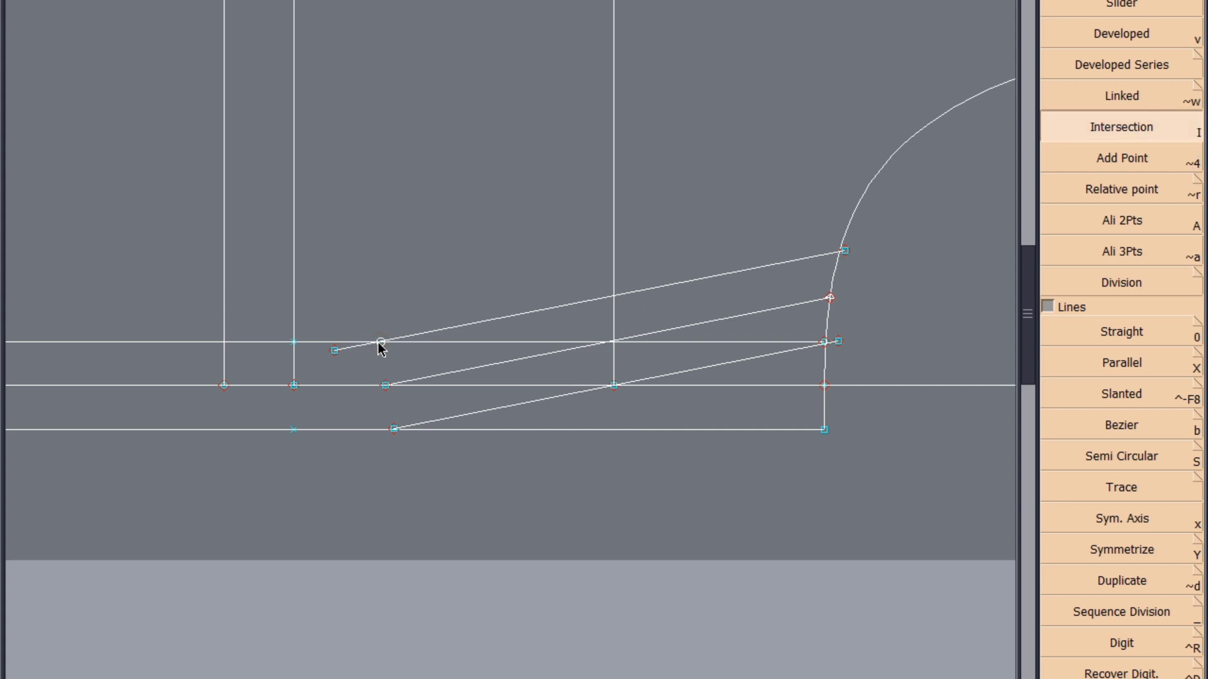
left_click(381, 343)
left_click(334, 351)
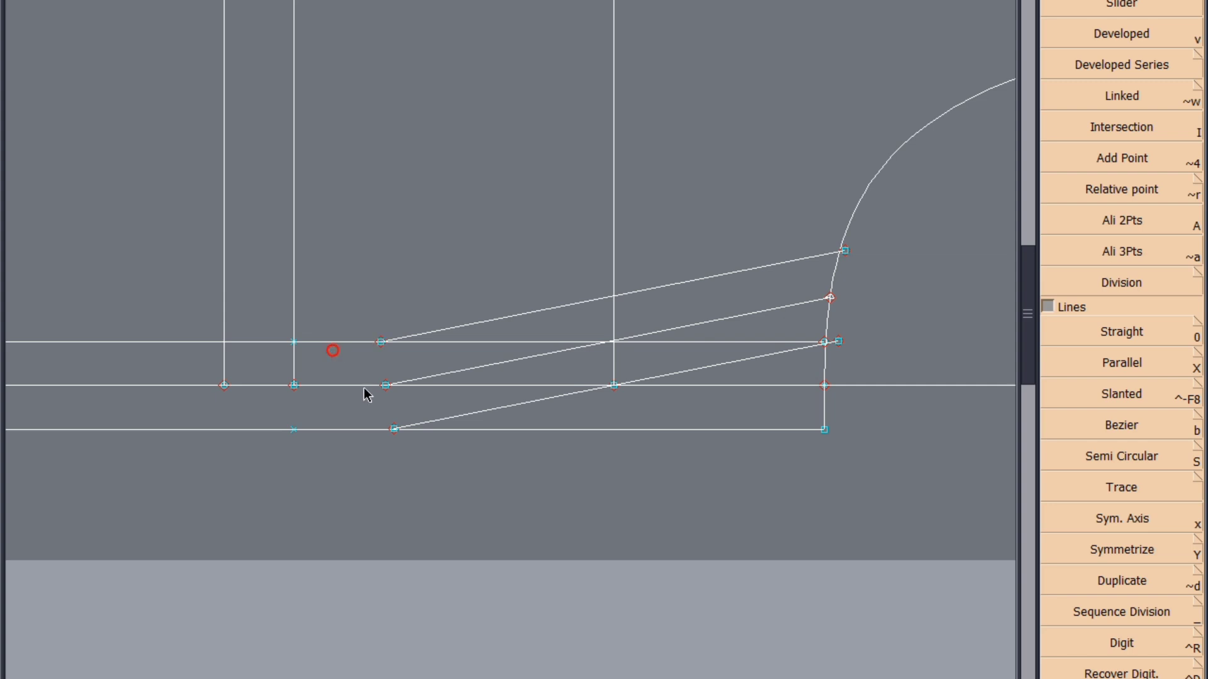
Lengthen the outer parallel line past the outer placket edge and delete the leftover point at its old end
scroll(396, 453, "up", 5)
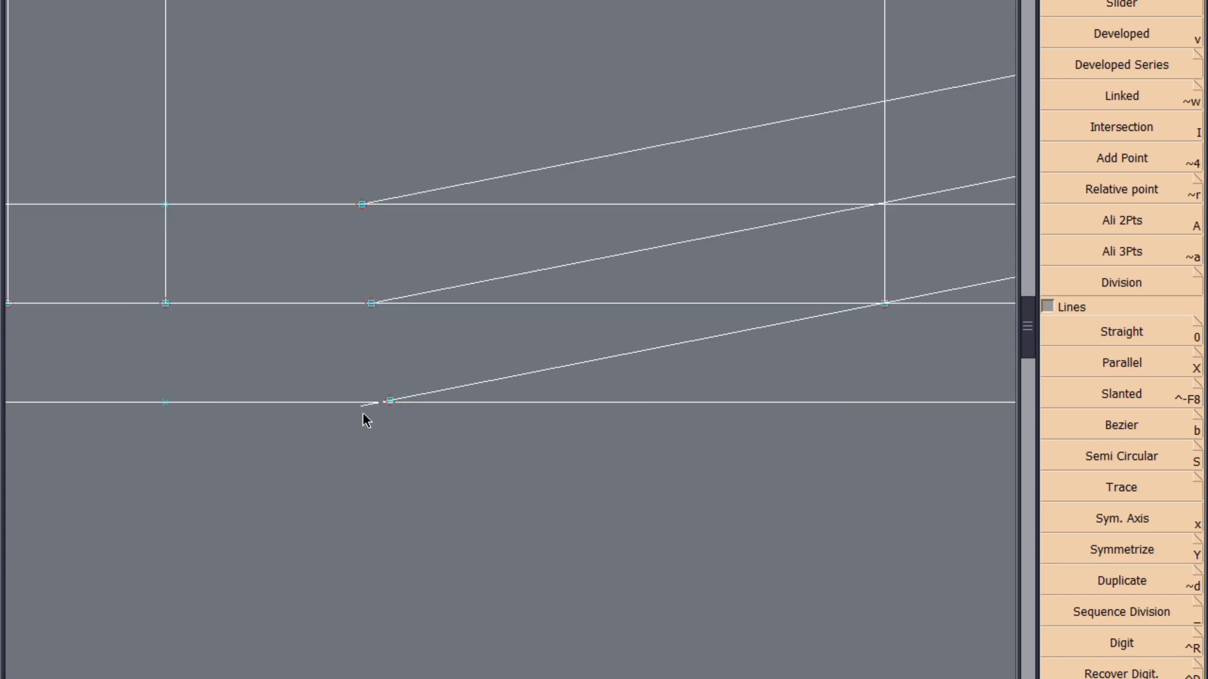
left_click(390, 402)
left_click(1121, 66)
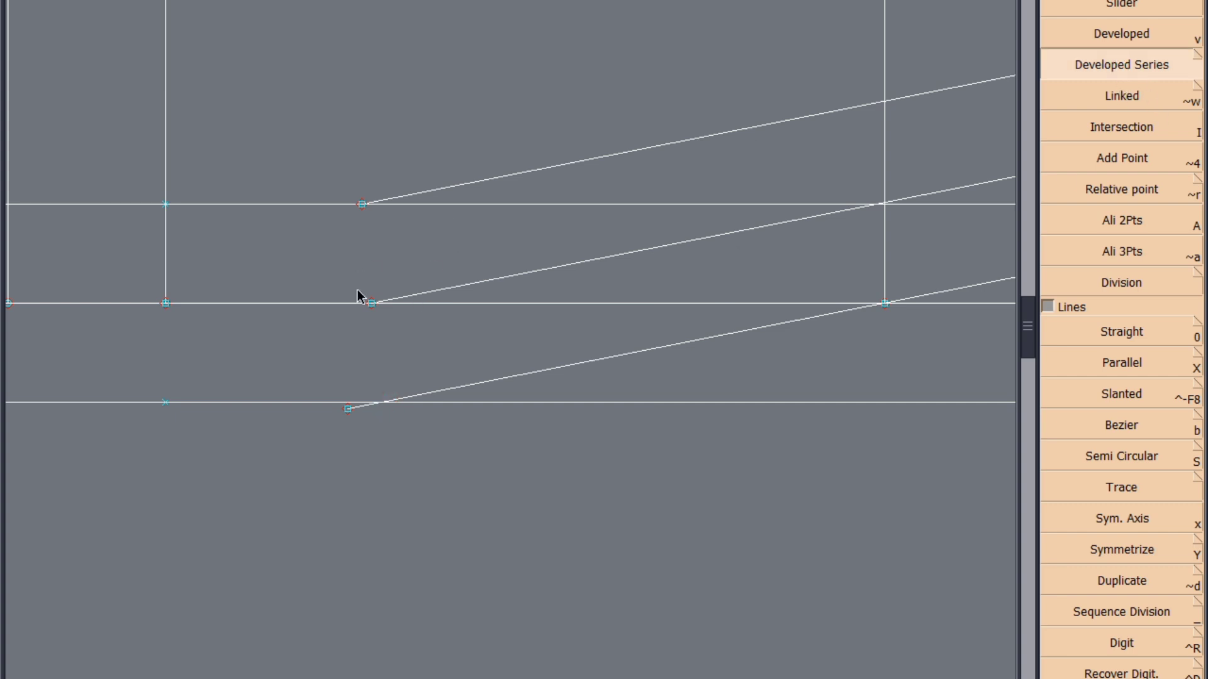
left_click(381, 403)
left_click(1122, 130)
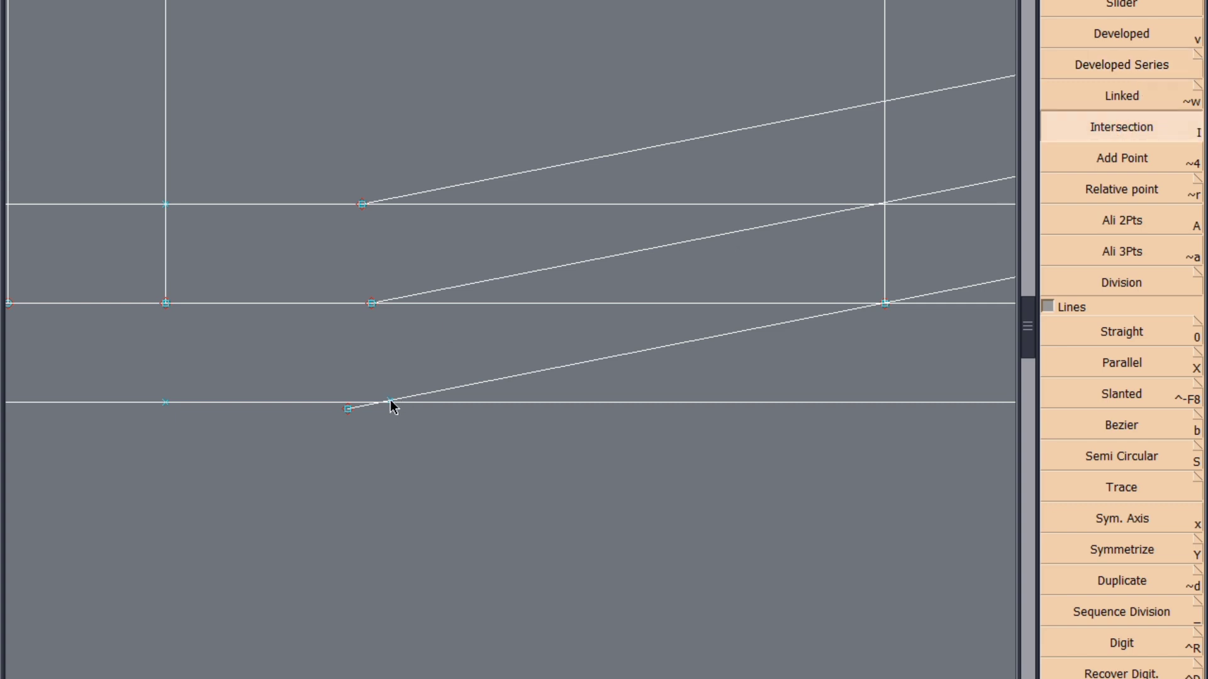
left_click(390, 402)
key("ctrl+z")
key("Delete")
left_click(390, 402)
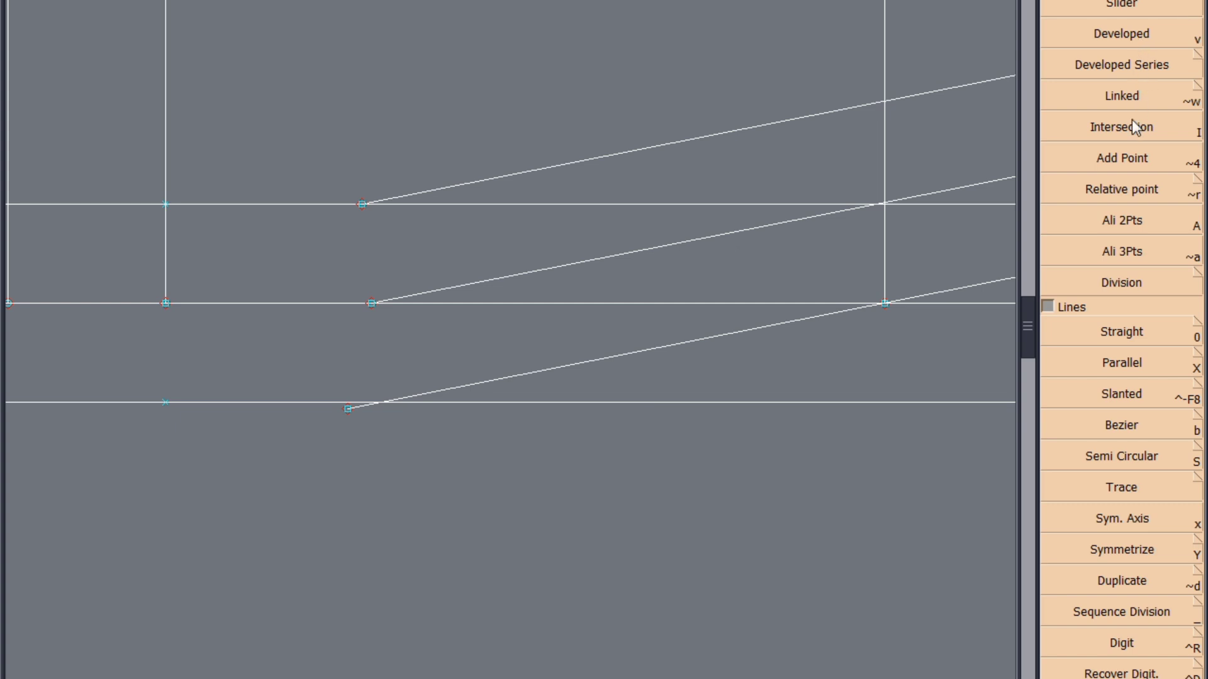
Add an intersection point between the outer parallel and the outer placket edge, and bring the line's end back to it
left_click(1125, 133)
left_click(380, 402)
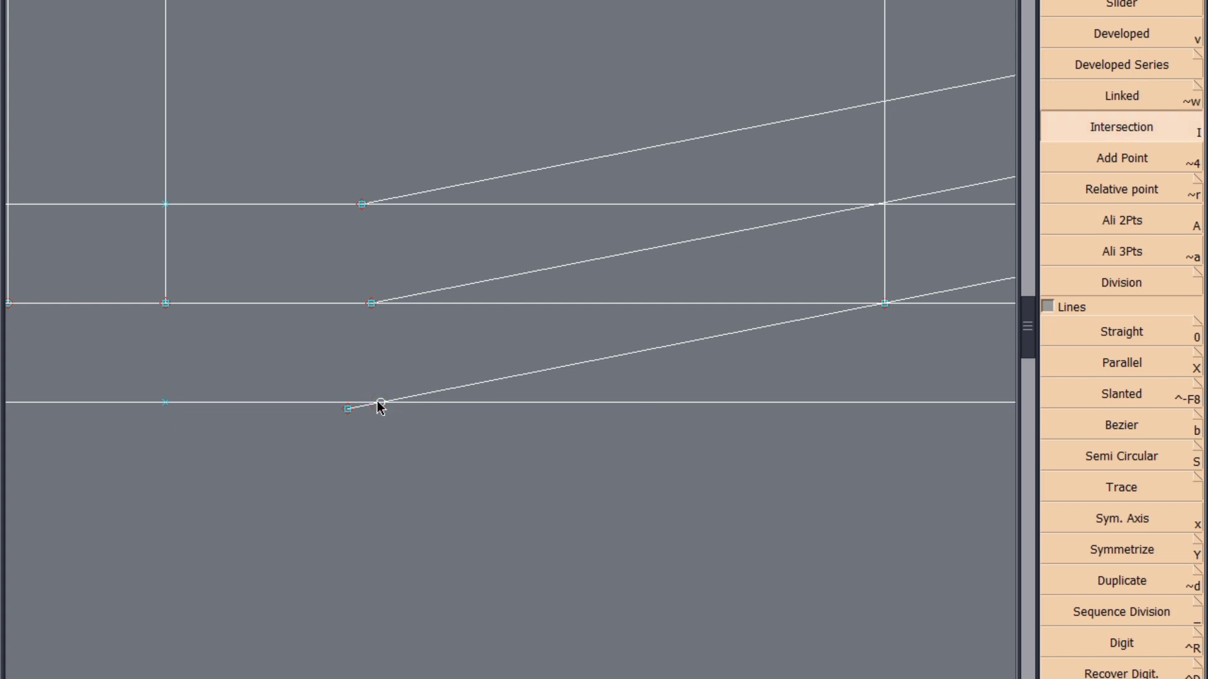
key("m")
left_click(380, 403)
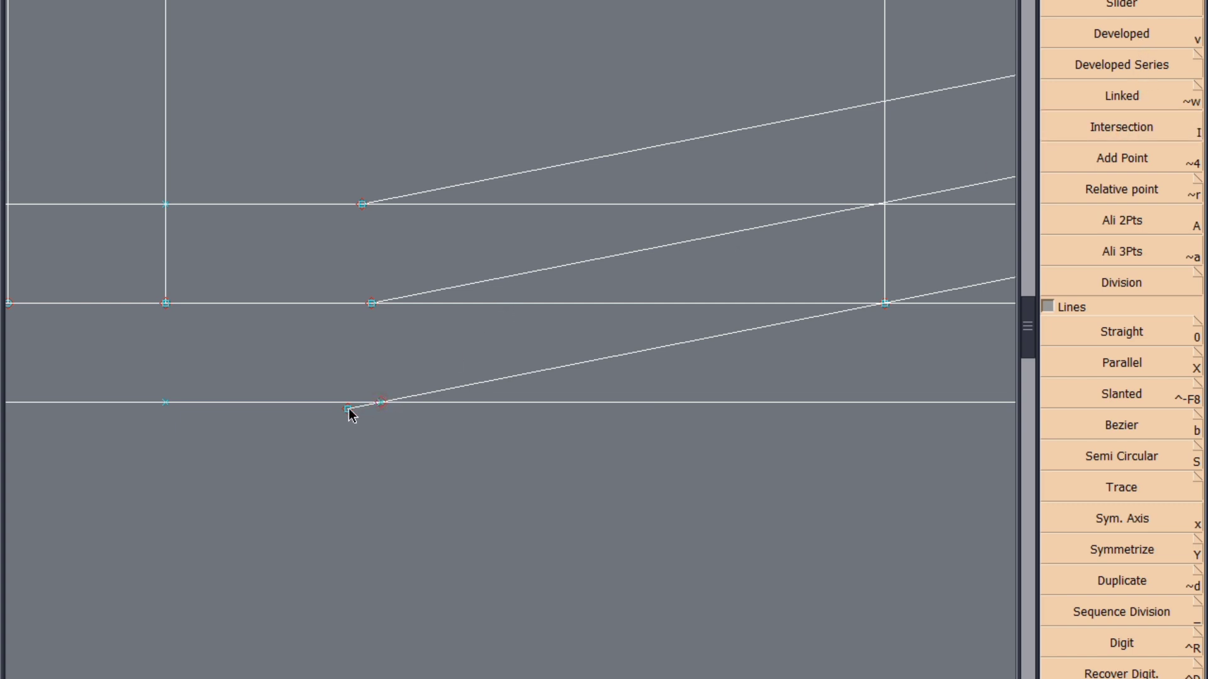
left_click(349, 409)
Save the model with the slanted placket lines, continuing past the anomaly warning
scroll(378, 491, "down", 3)
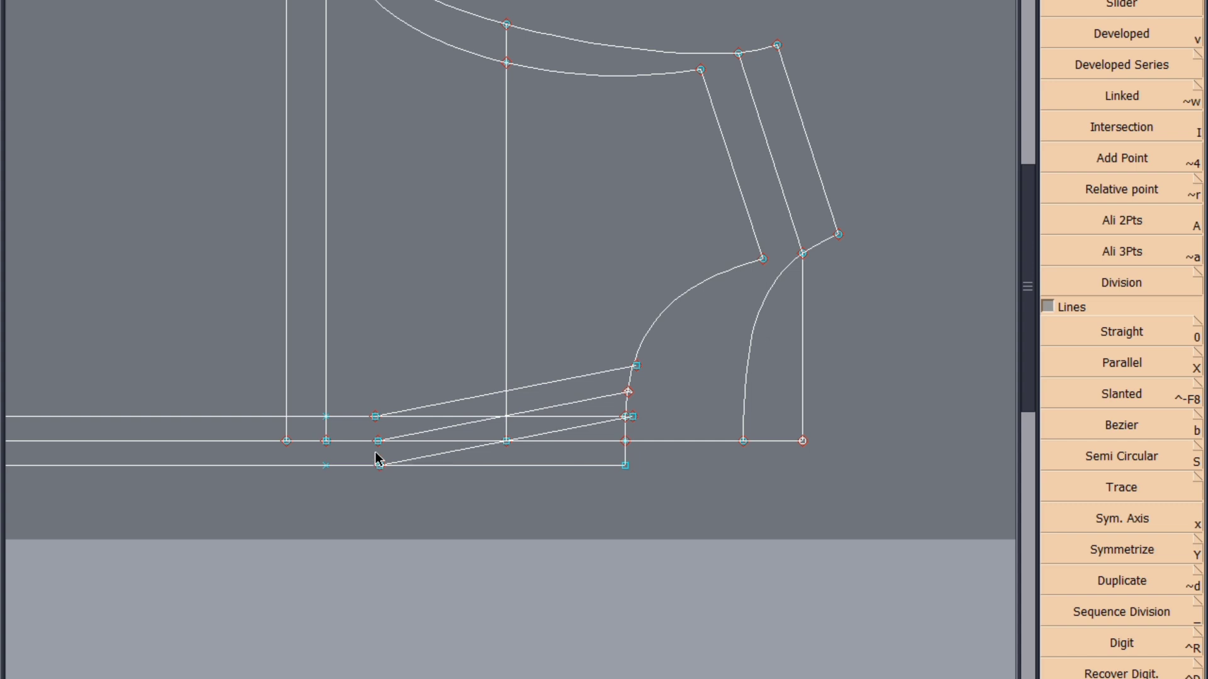
key("ctrl+s")
left_click(484, 437)
scroll(594, 469, "up", 3)
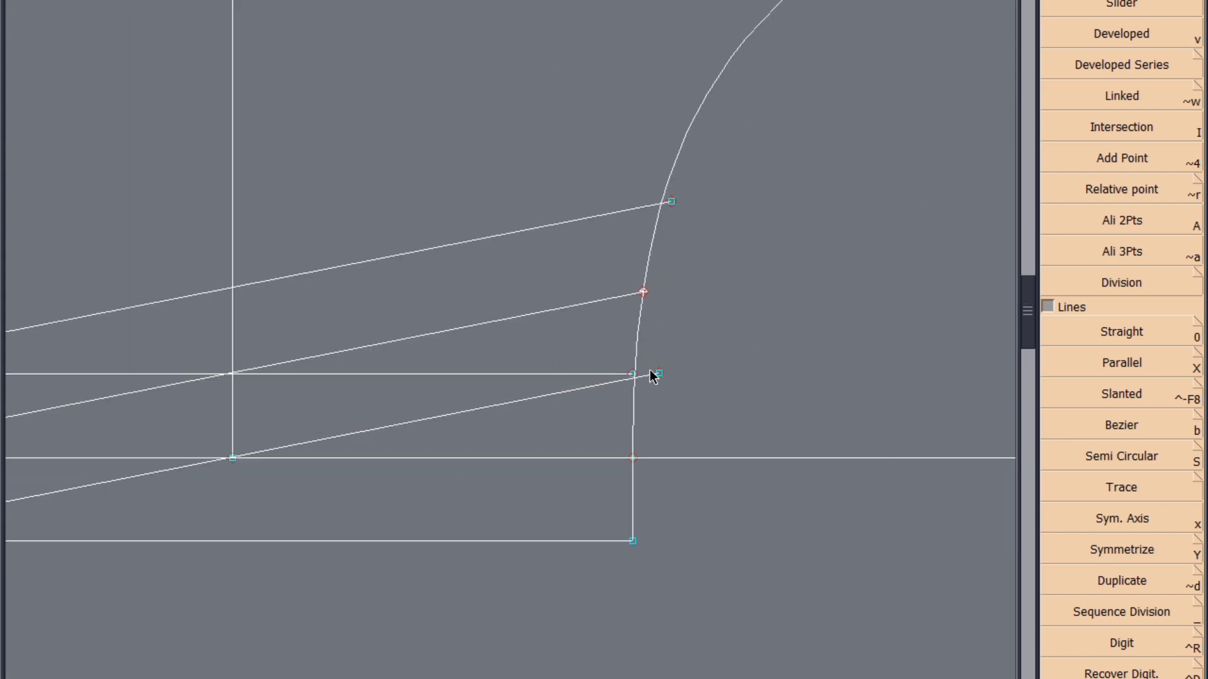
scroll(651, 371, "down", 2)
key("ctrl+s")
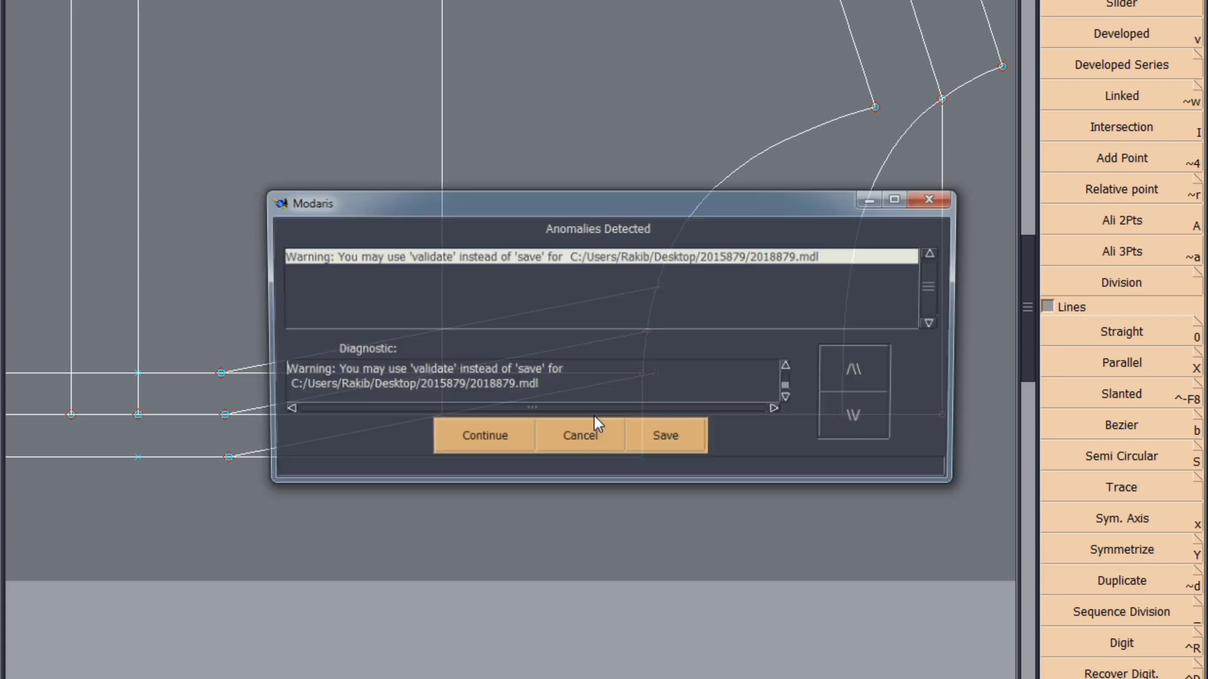
left_click(492, 437)
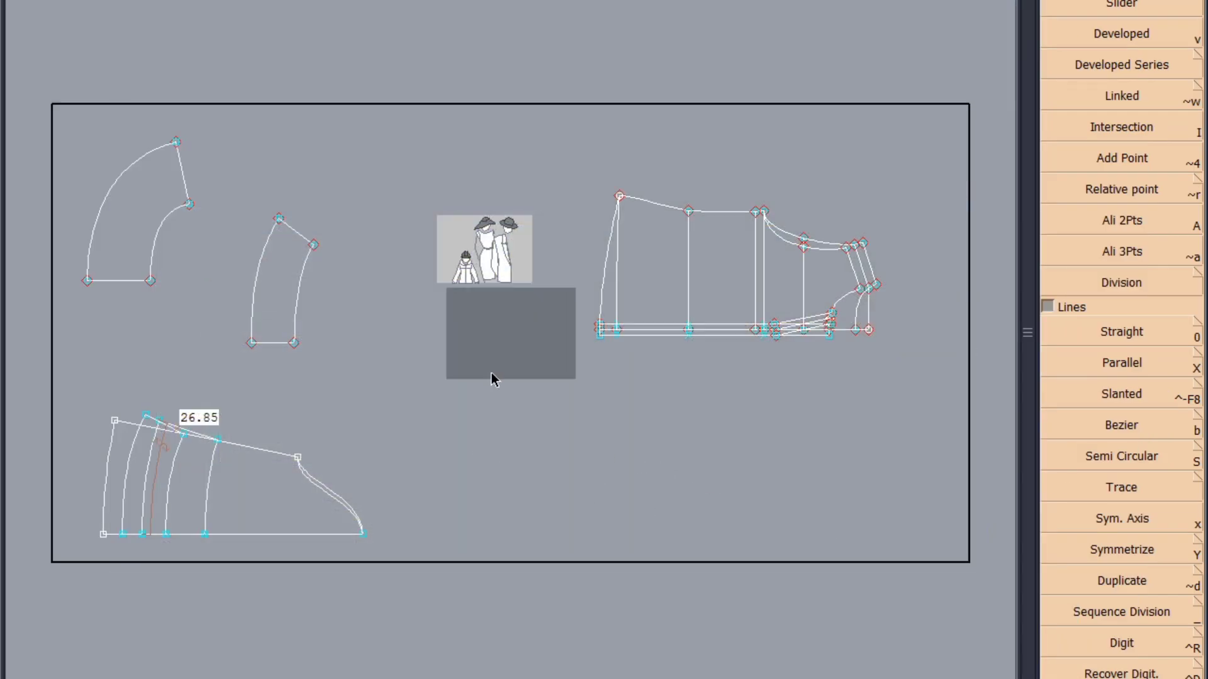
Draw a vertical straight line on the new blank sheet
scroll(459, 323, "up", 2)
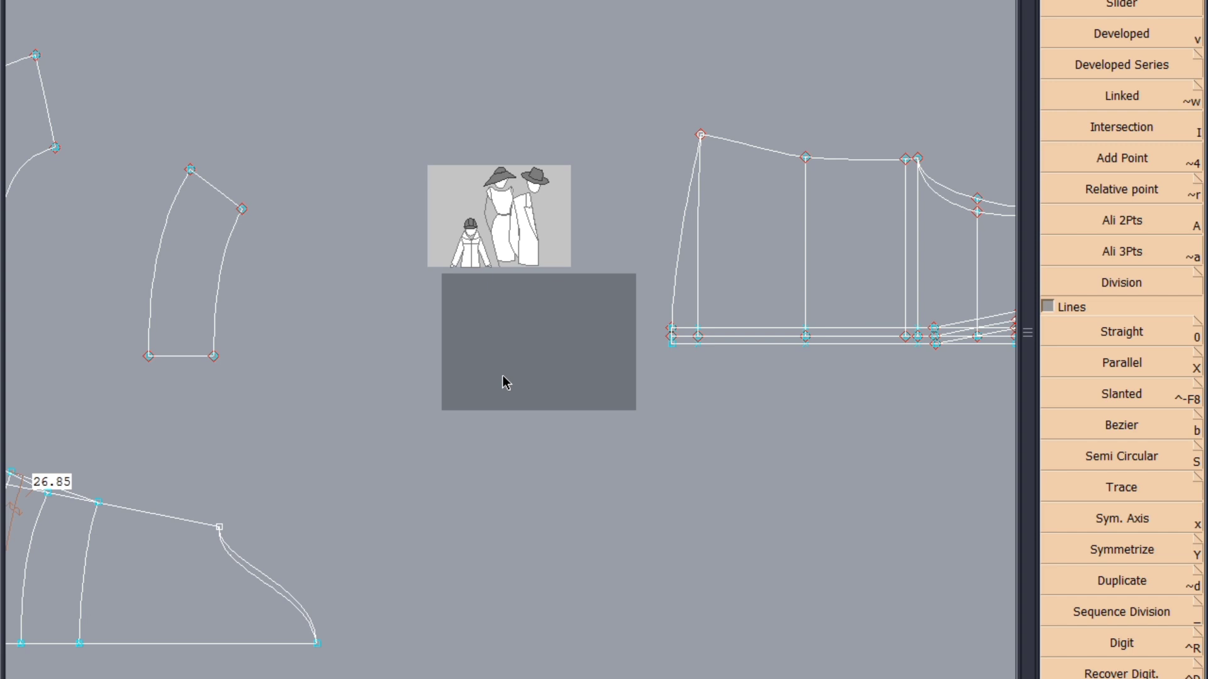
key("b")
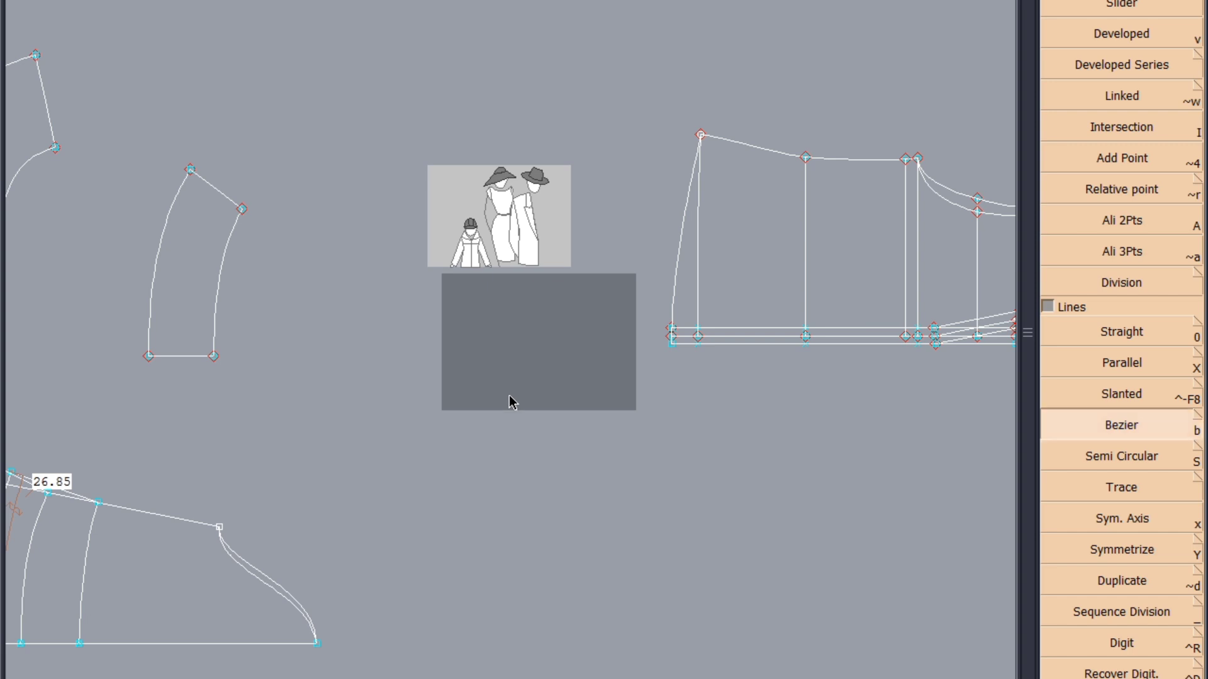
left_click(510, 396)
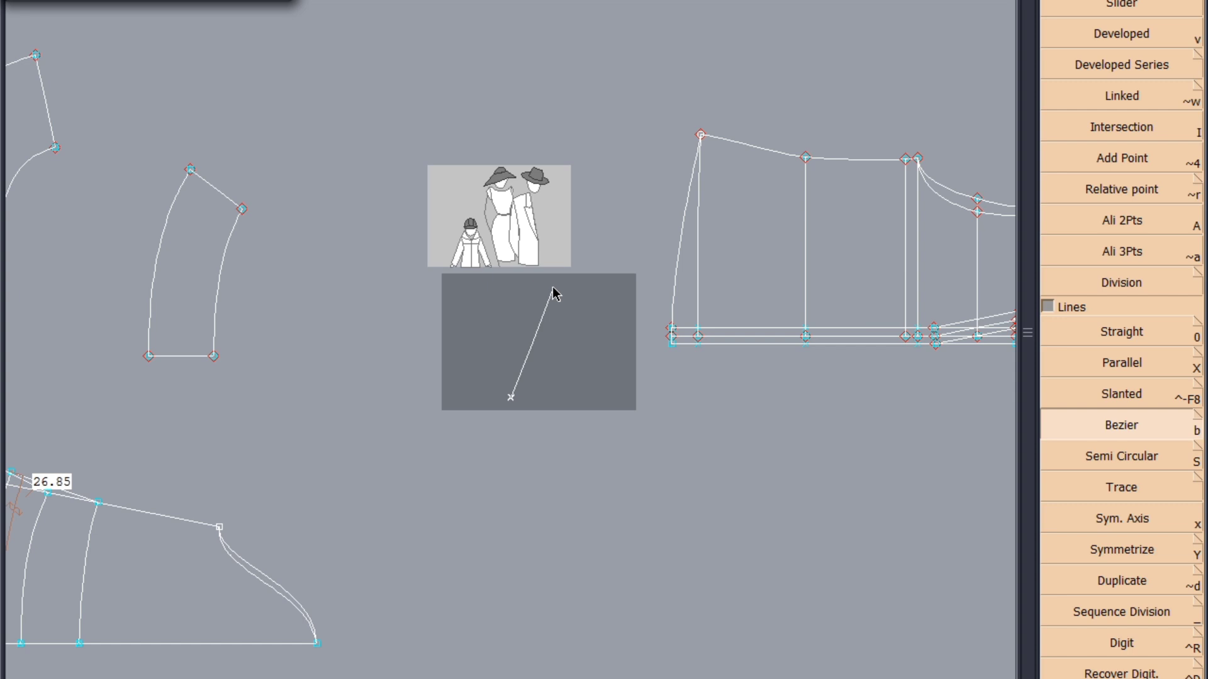
key("Return")
left_click(538, 341)
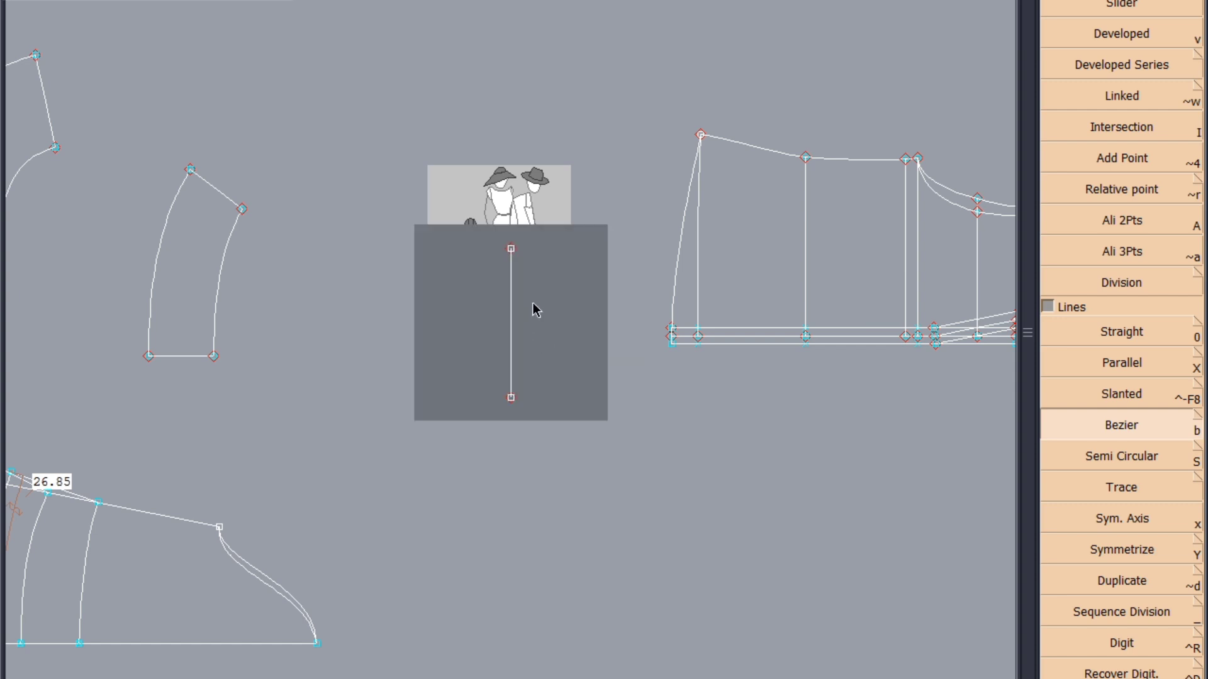
Move the upper end of the vertical line sideways to the right so the line slants
scroll(1131, 576, "down", 10)
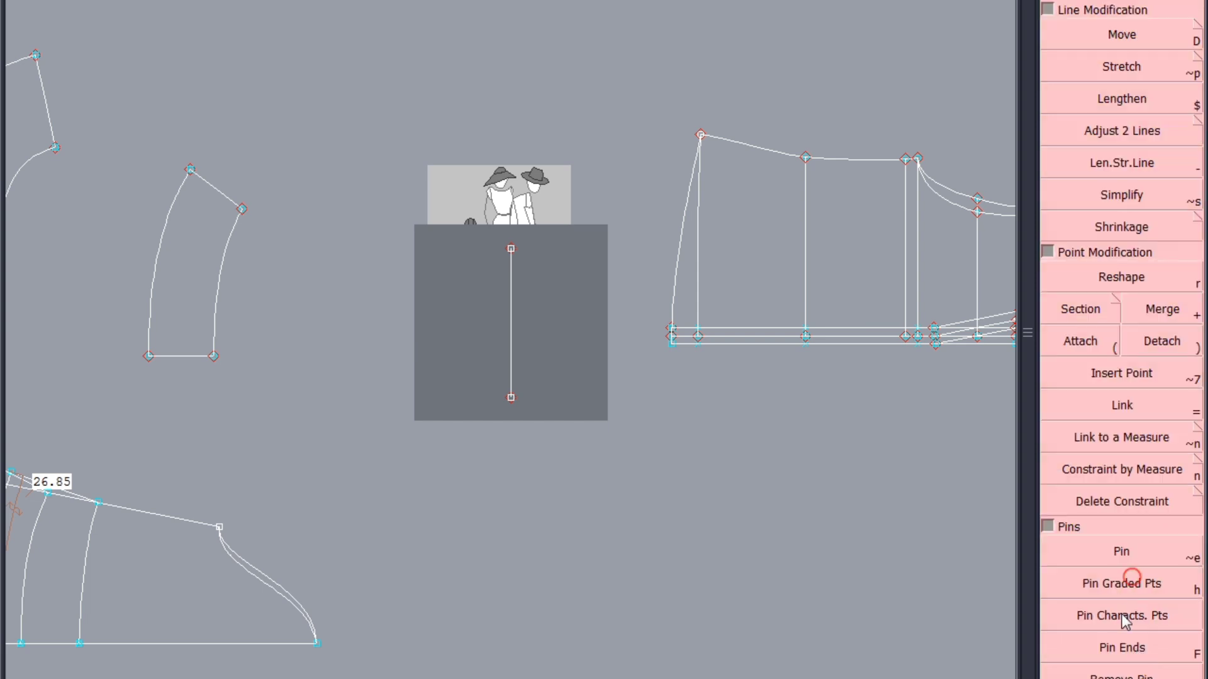
left_click(1146, 39)
left_click(511, 252)
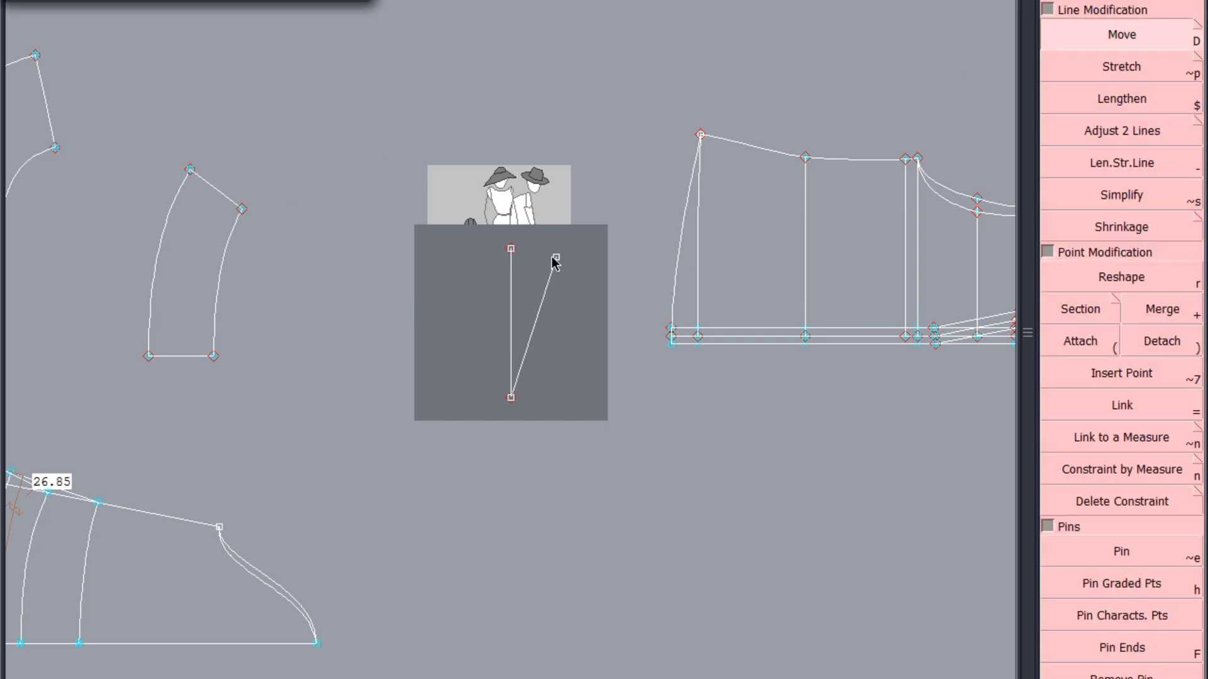
left_click(556, 249)
key("Return")
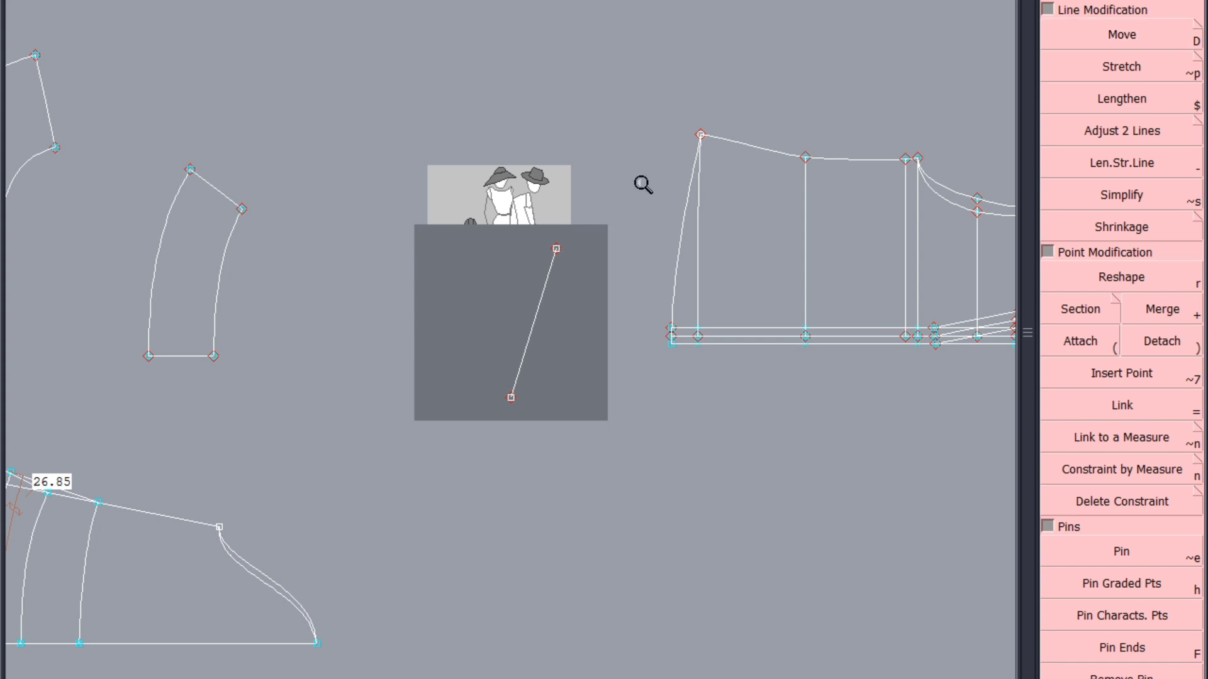
Lower the upper end of the slanted line slightly, straight down
left_click_drag(642, 184, 386, 445)
key("shift+d")
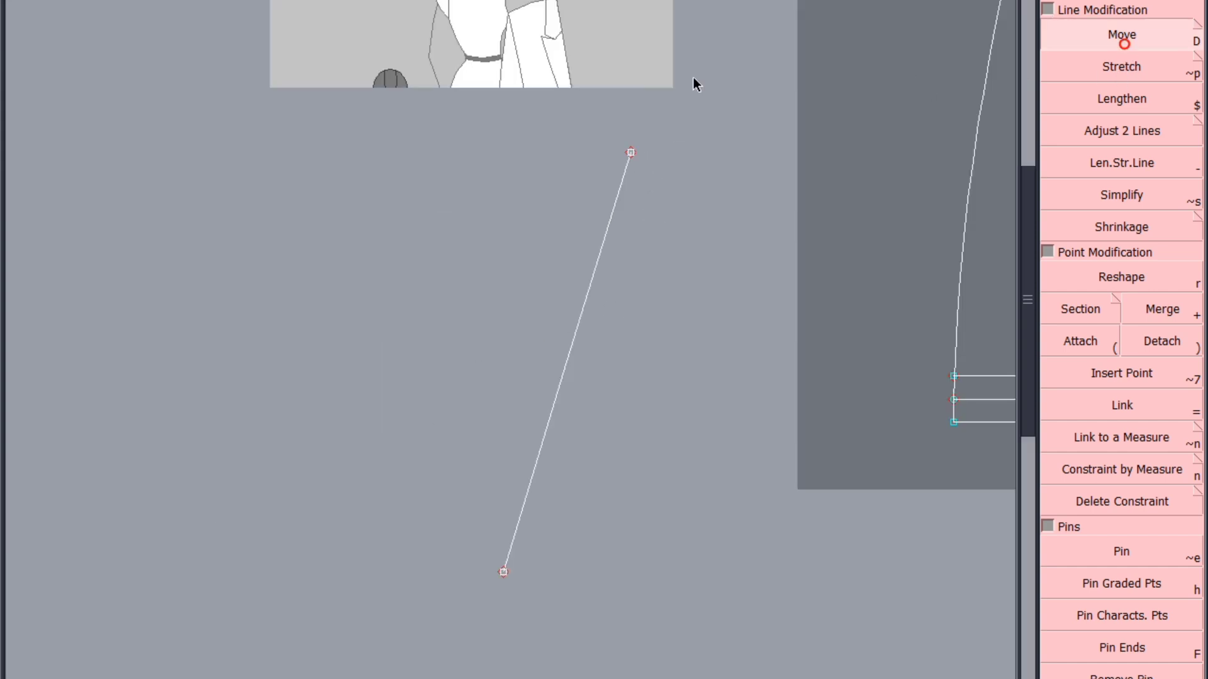
left_click(625, 152)
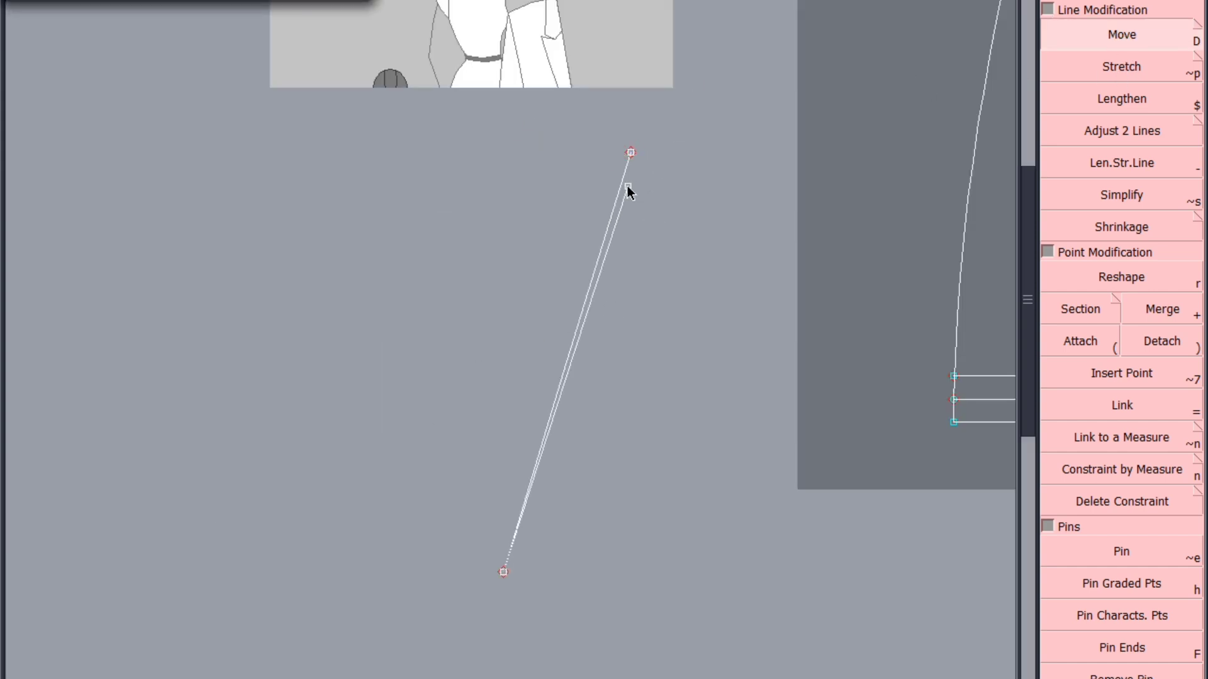
left_click(629, 188)
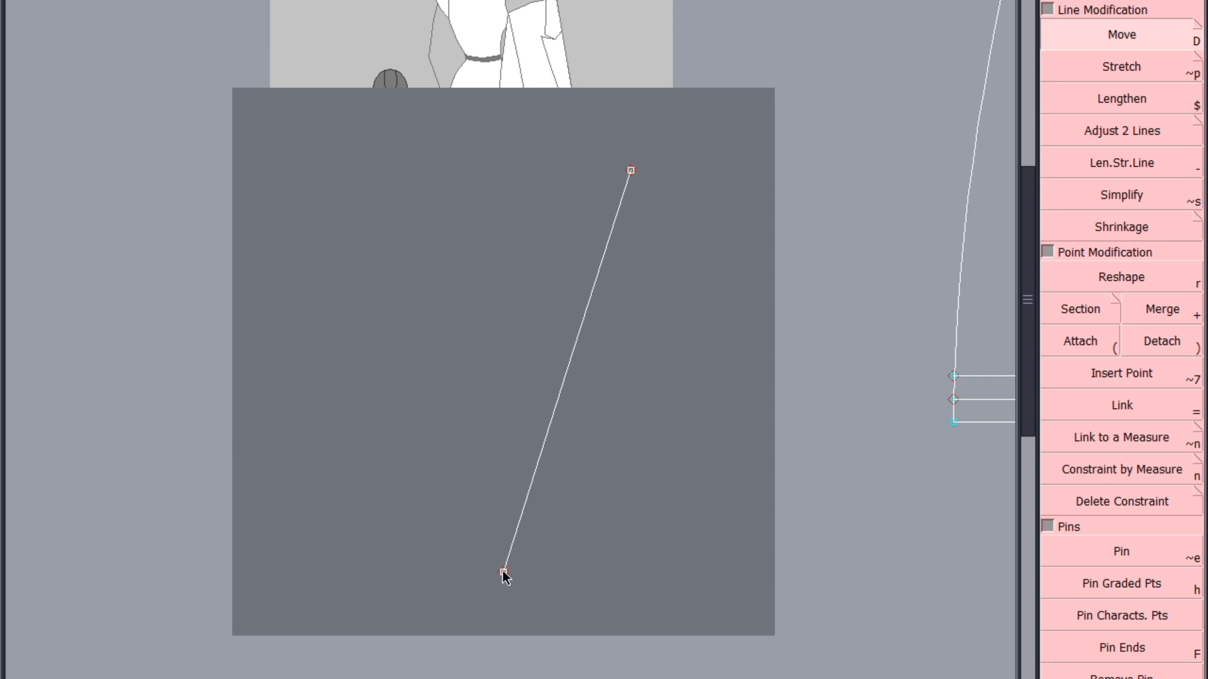
left_click(504, 572)
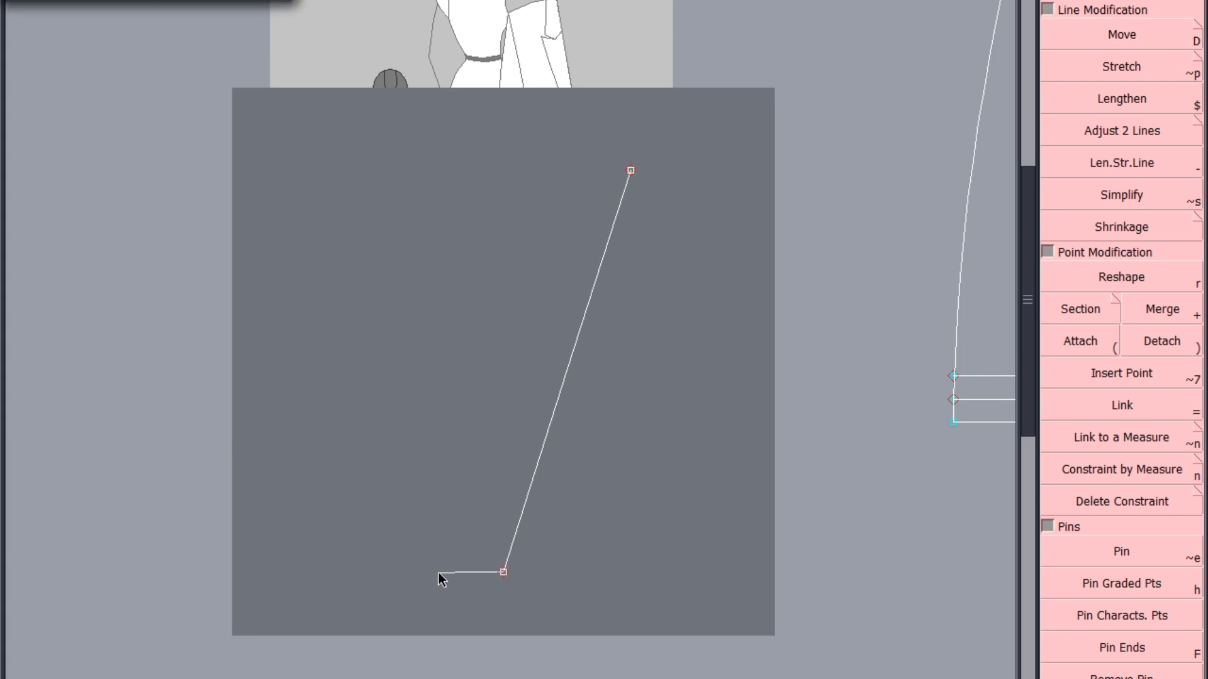
left_click(410, 581)
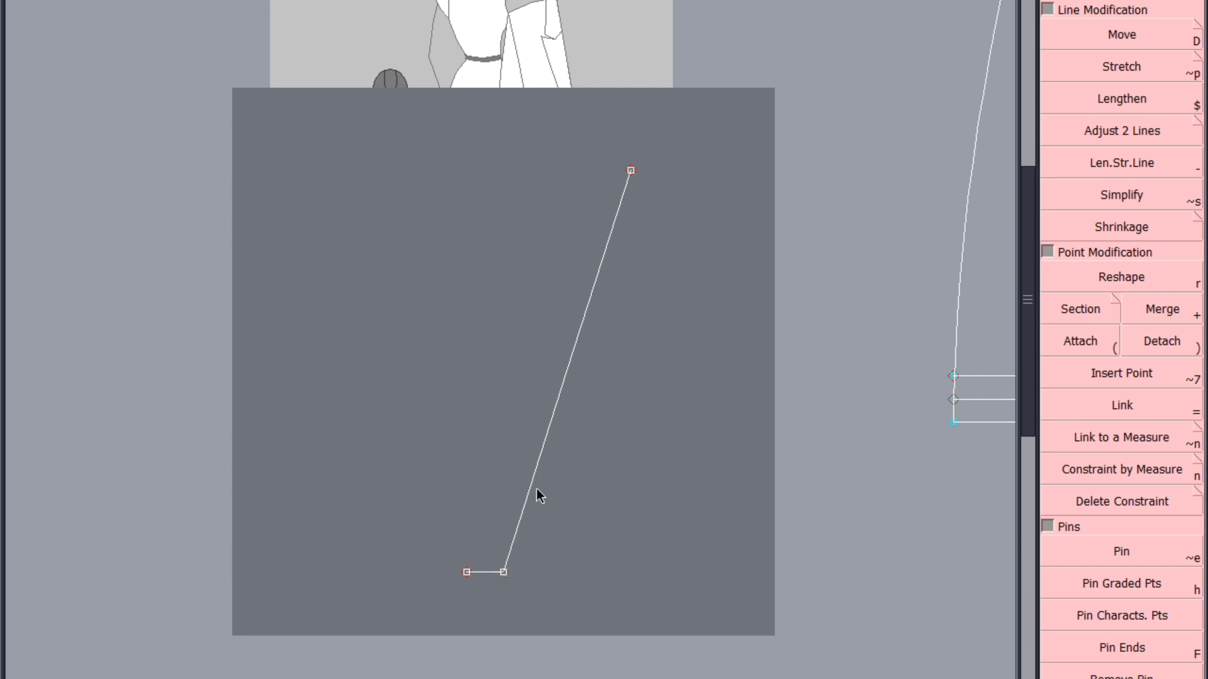
key("ctrl+z")
Display the line's handles and reshape the slanted line into a curve bowing to the left
right_click(406, 82)
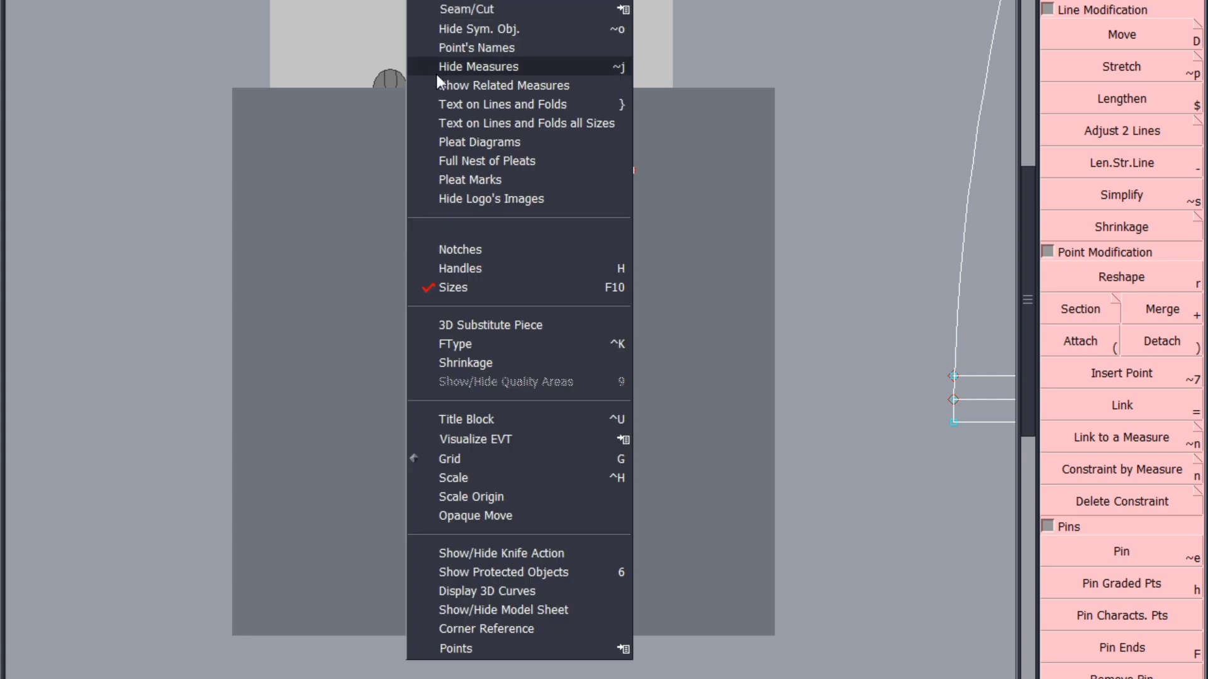
left_click(454, 271)
left_click(1122, 277)
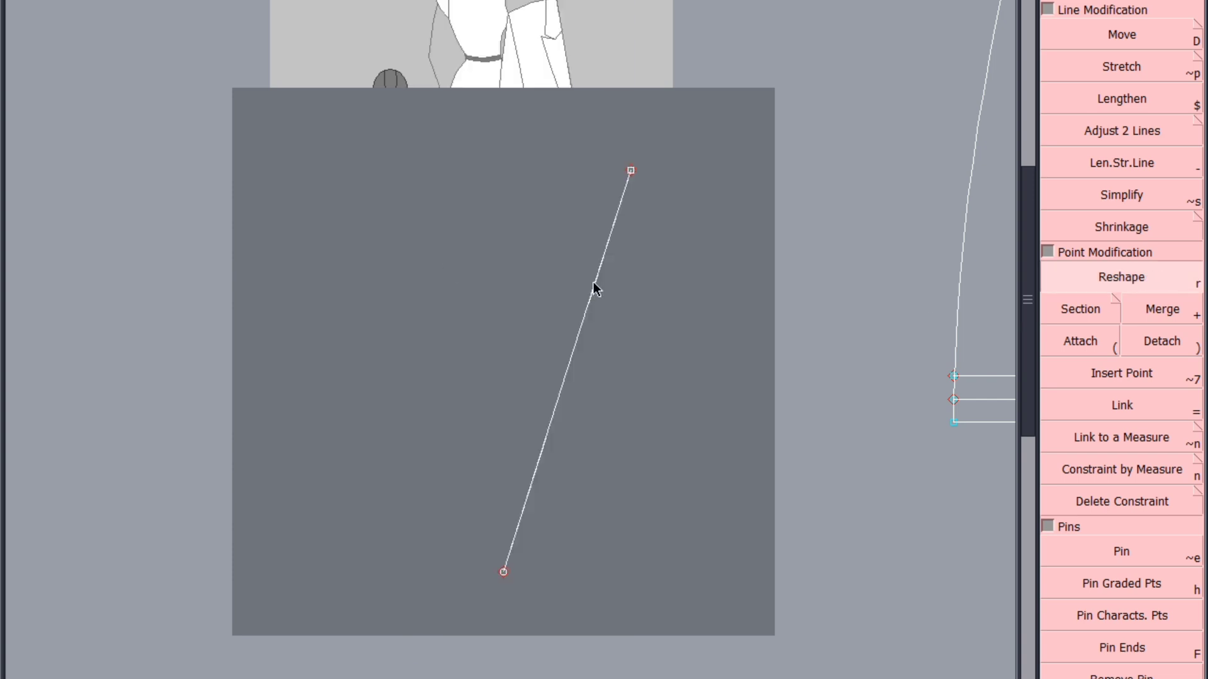
left_click_drag(593, 286, 530, 272)
left_click_drag(546, 439, 497, 387)
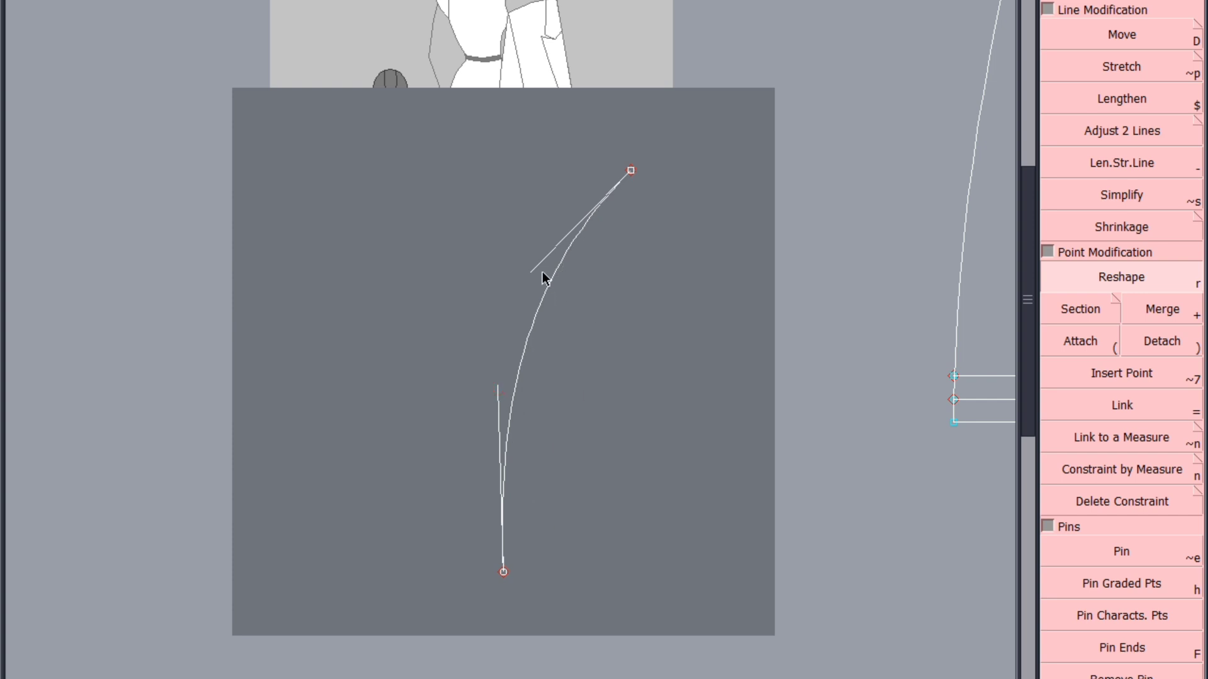
Refine the curve with its handles, making the lower tangent vertical and rounding the upper part
left_click_drag(530, 272, 527, 258)
scroll(553, 477, "up", 2)
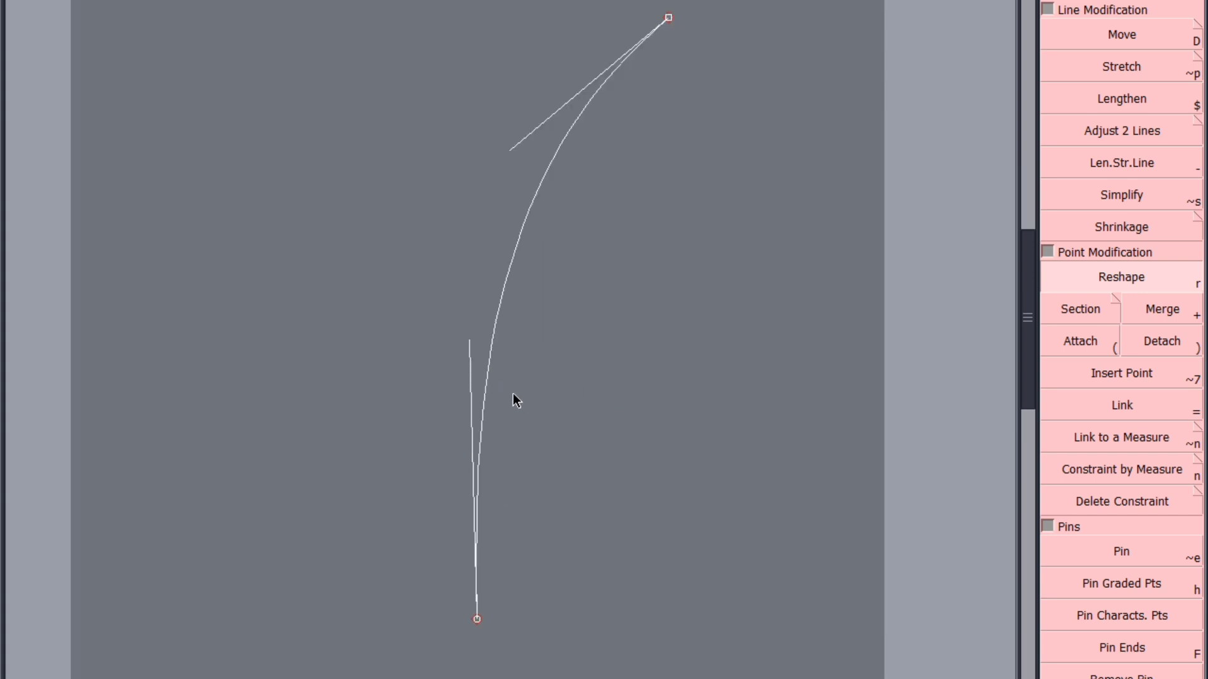
mouse_move(469, 340)
left_mouse_down()
mouse_move(482, 338)
mouse_move(478, 367)
left_mouse_up()
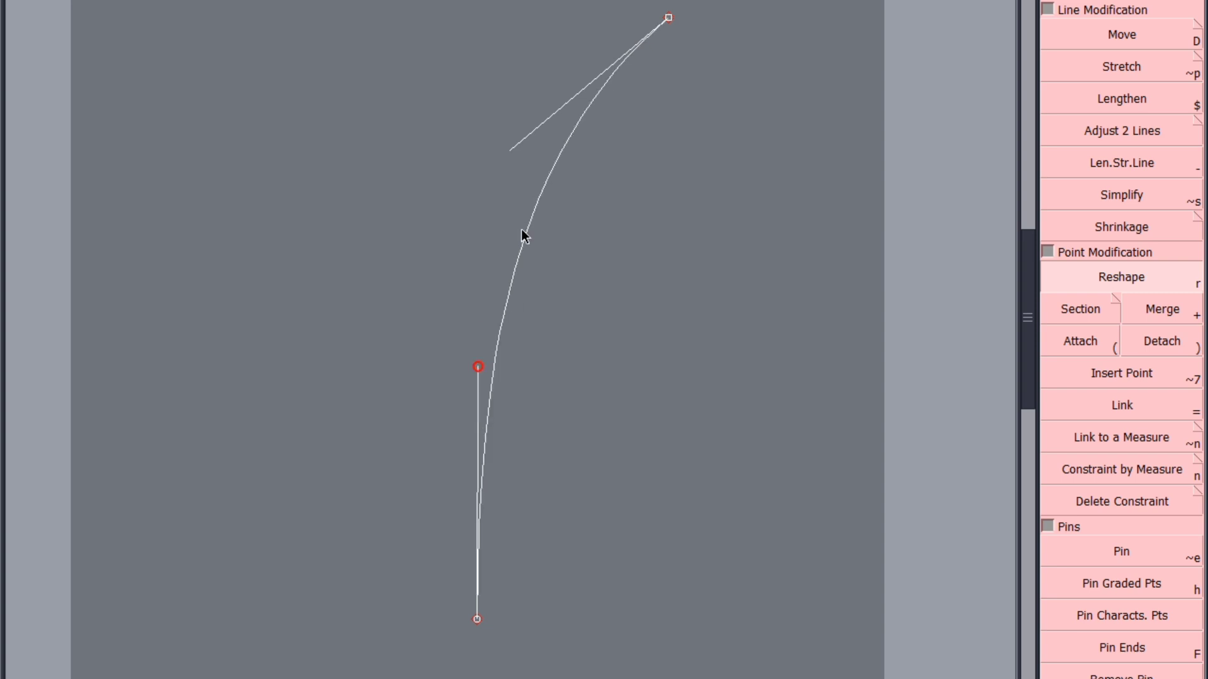
left_click_drag(510, 151, 511, 160)
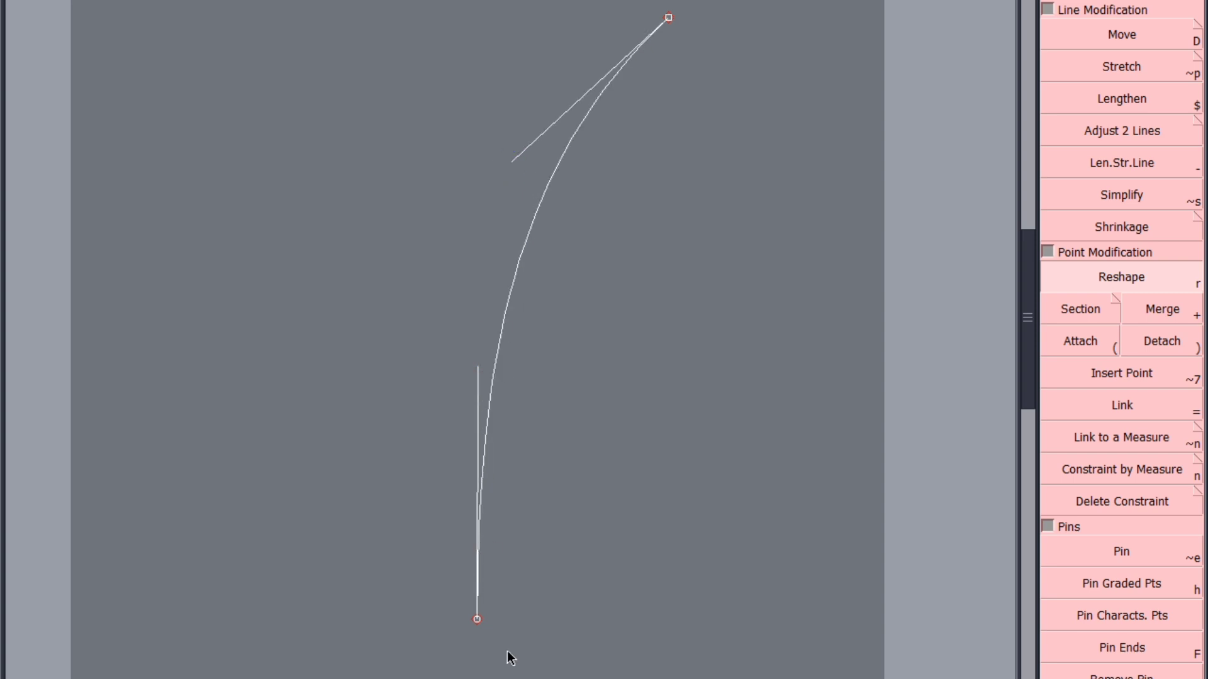
Draw a short horizontal line rightward from the curve's lower end and mirror the piece with Y Sym
left_click_drag(476, 619, 557, 604)
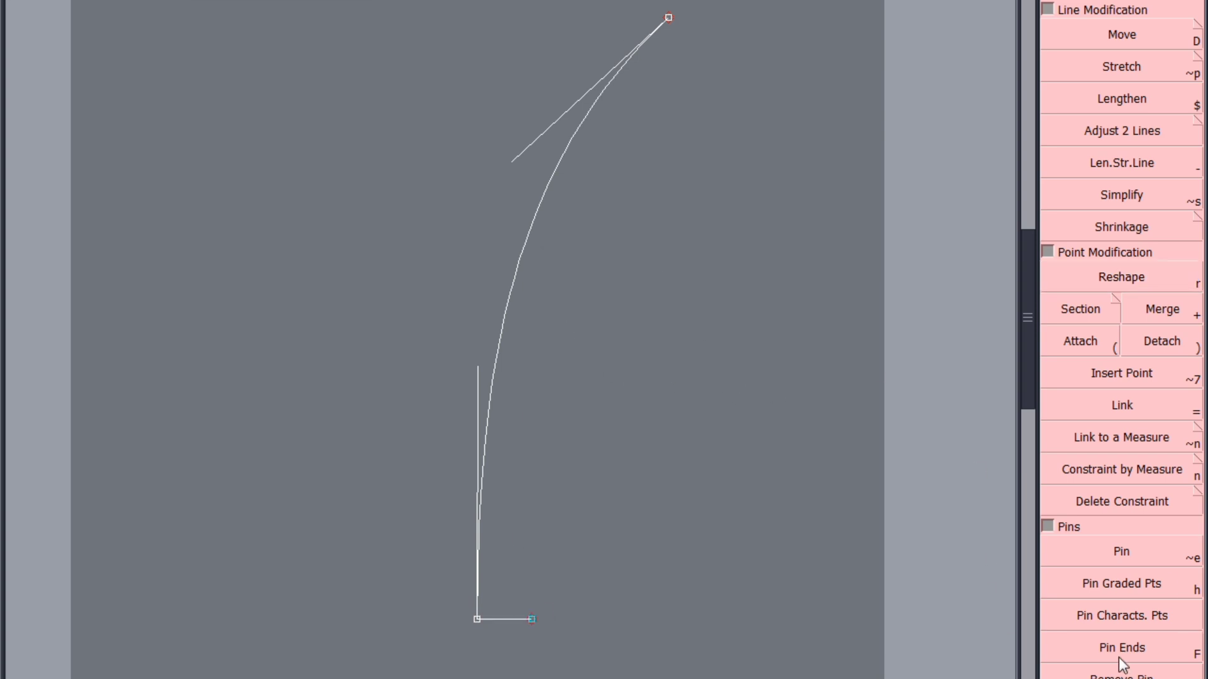
key("F2")
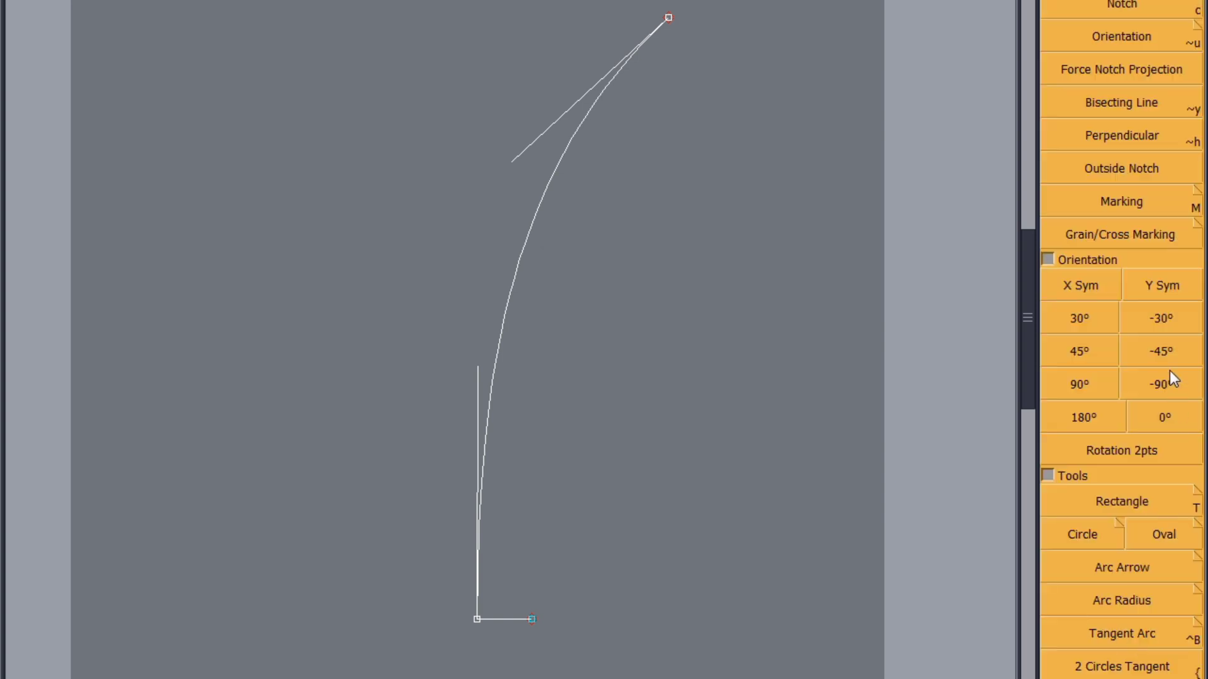
left_click(1162, 288)
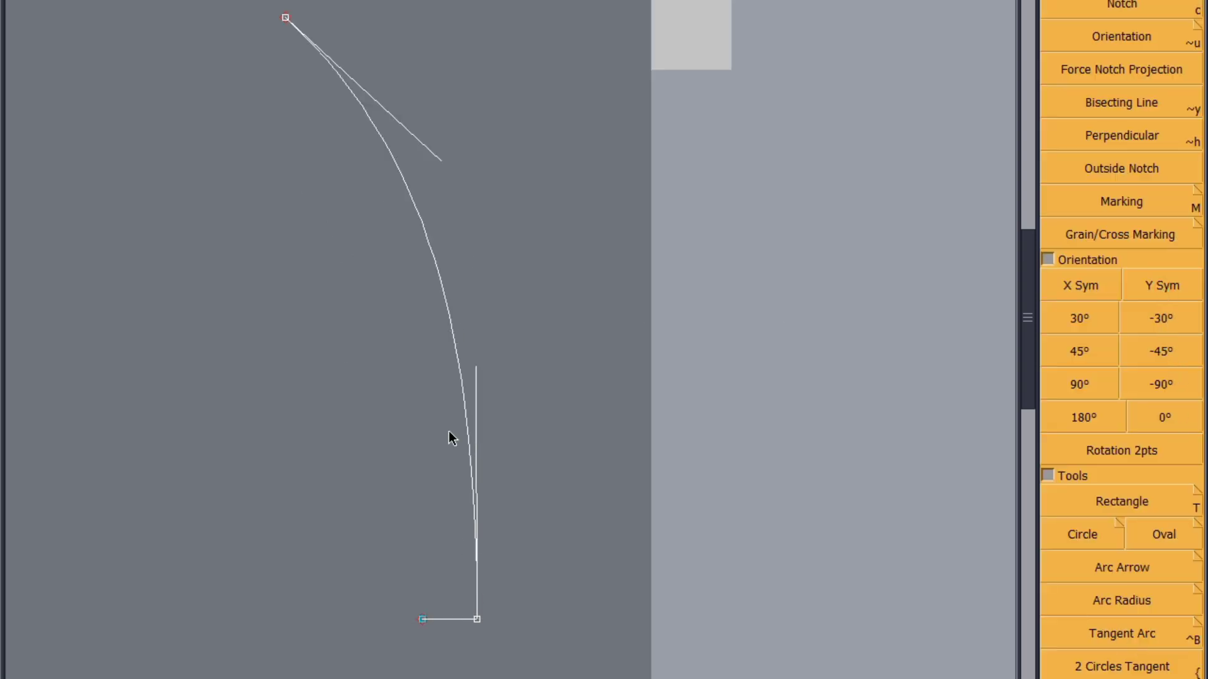
Attach a length measurement to the curve and lower its upper end to shorten it to about 23
left_click(403, 185)
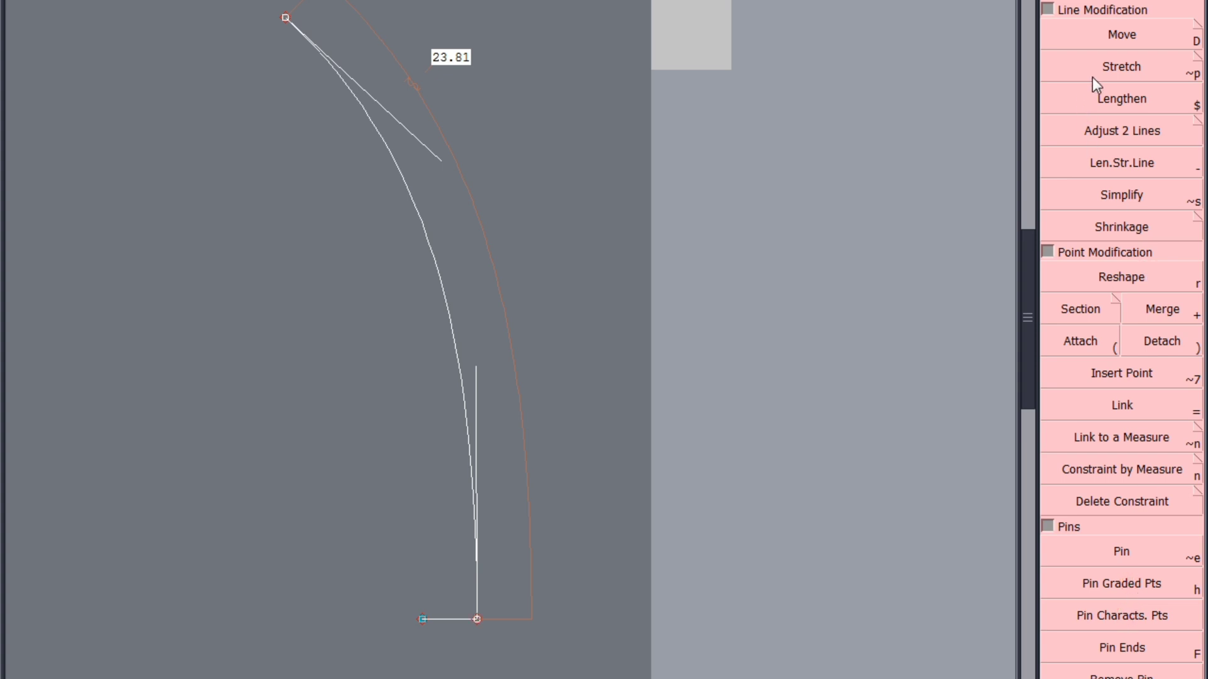
left_click(1121, 38)
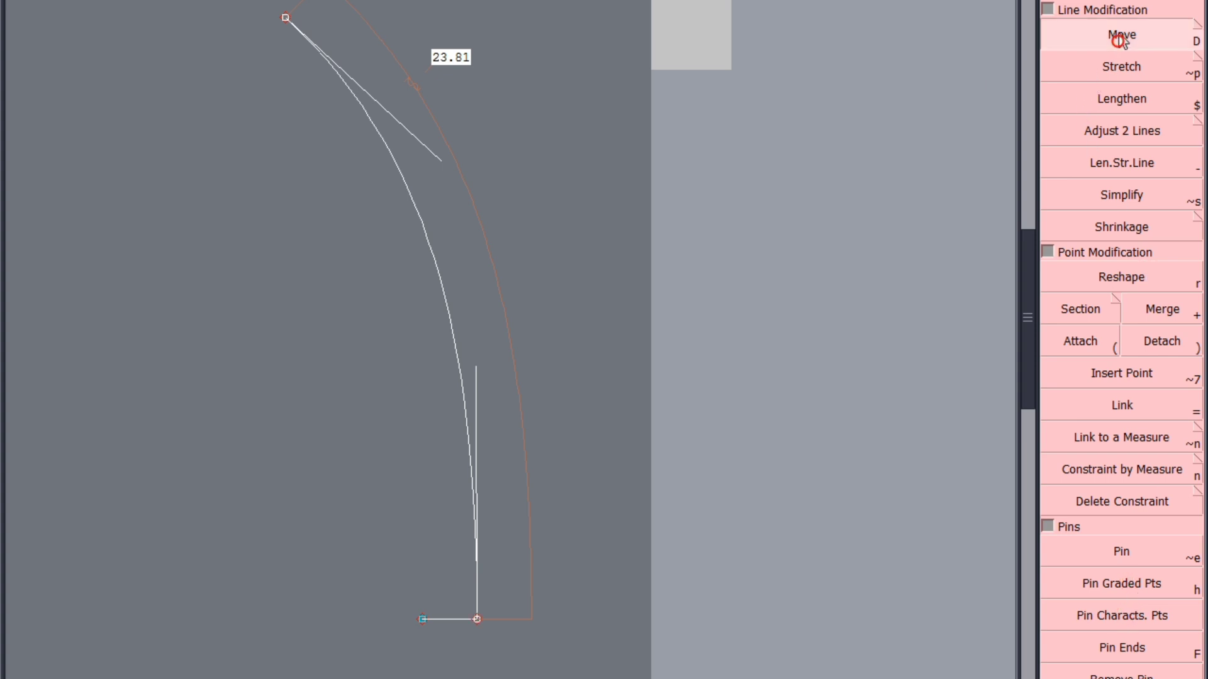
left_click(287, 19)
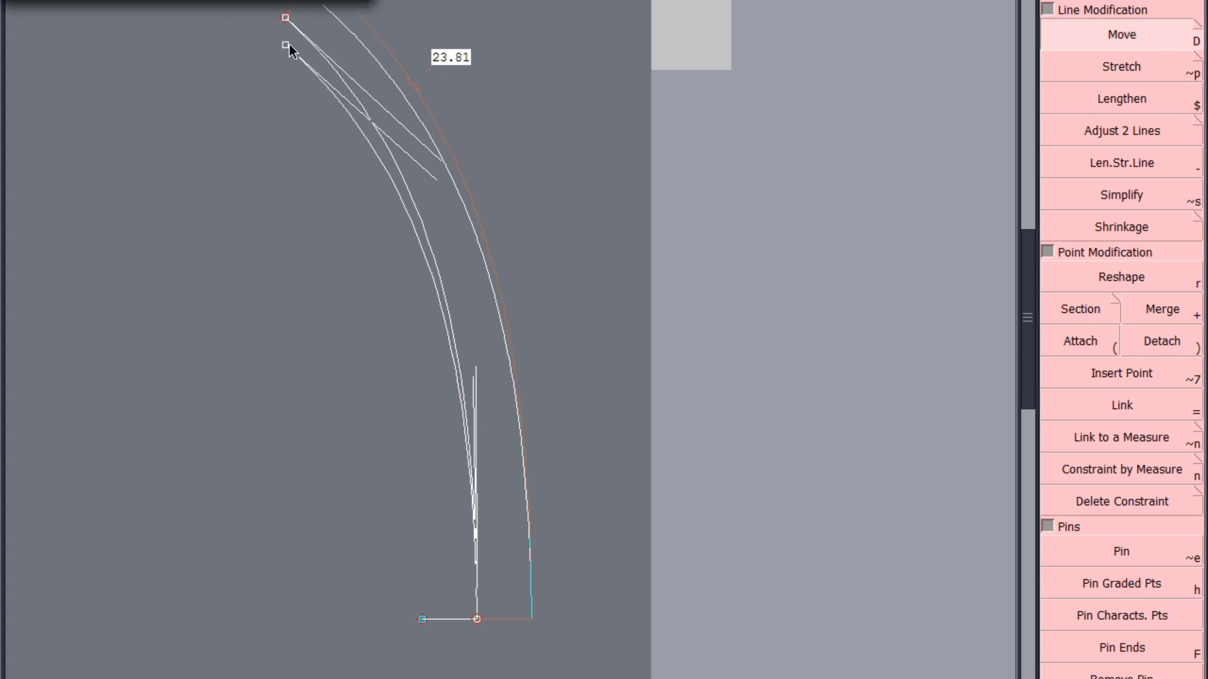
left_click(306, 66)
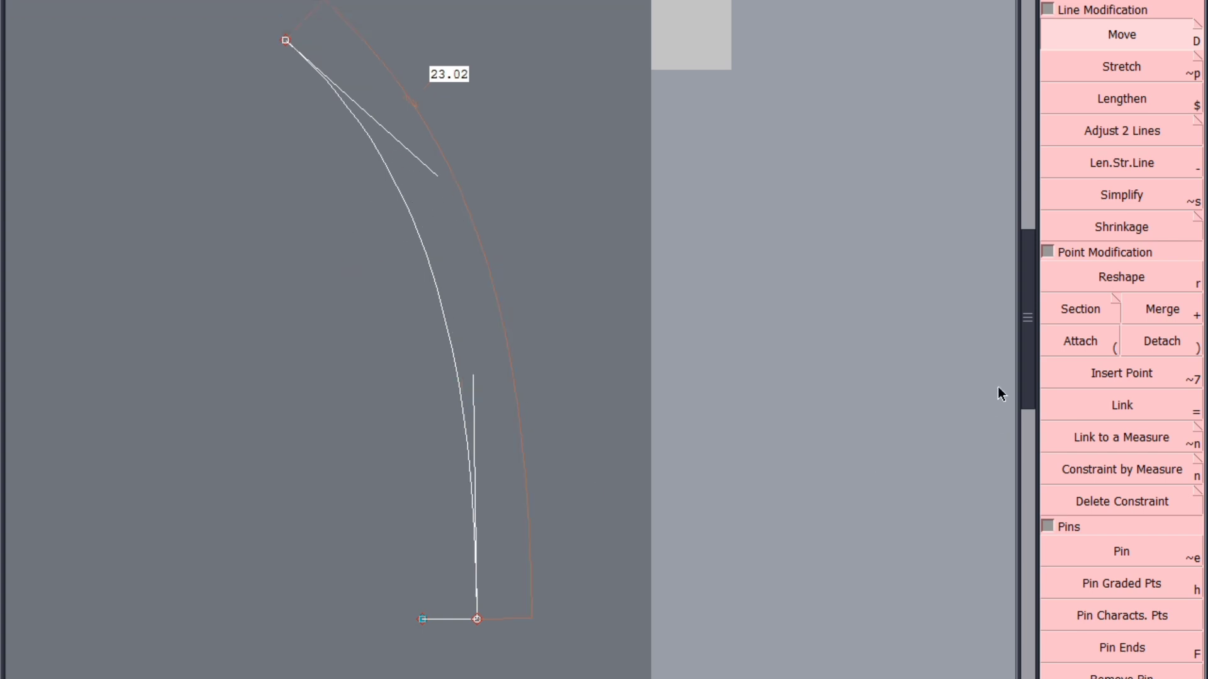
Reshape the curve with its lower and upper handles, holding its length at about 23
left_click(1122, 283)
left_click(473, 375)
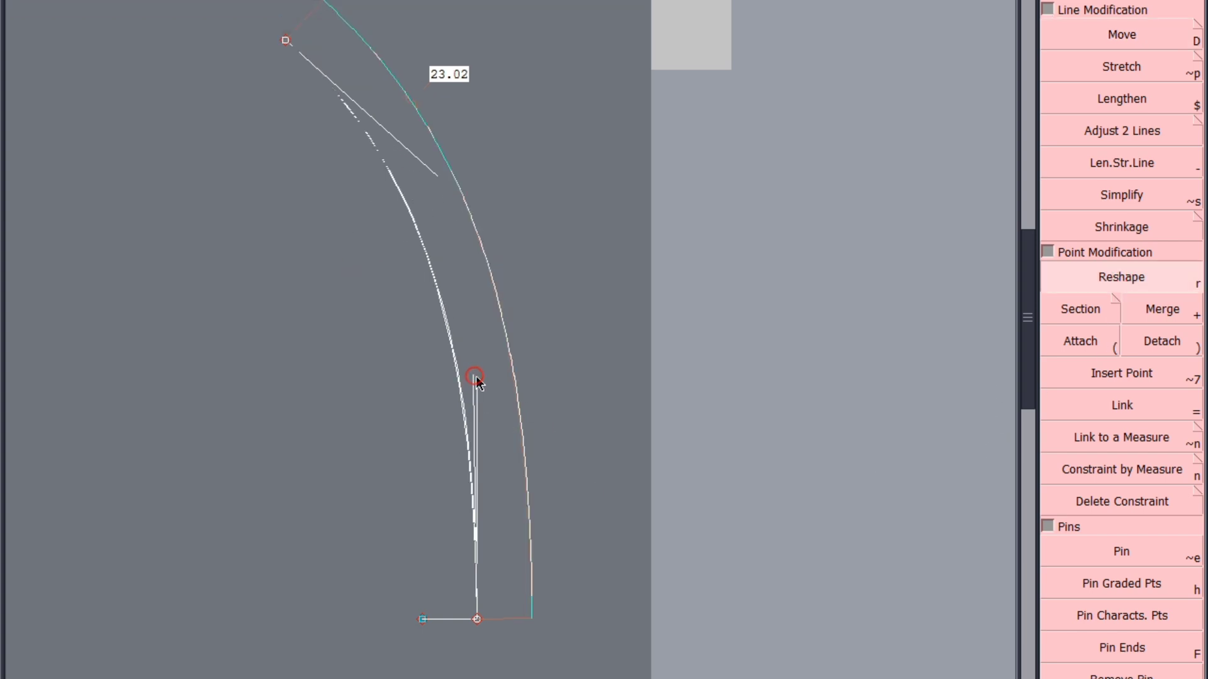
left_click(478, 376)
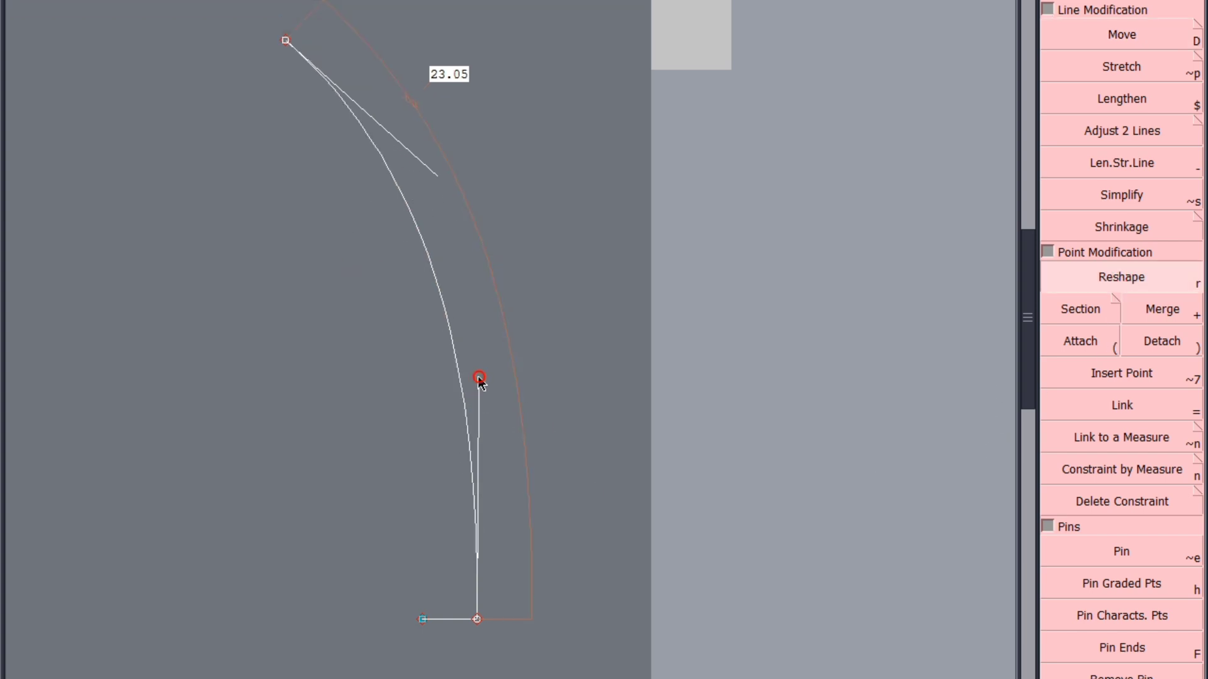
left_click(434, 178)
left_click(442, 188)
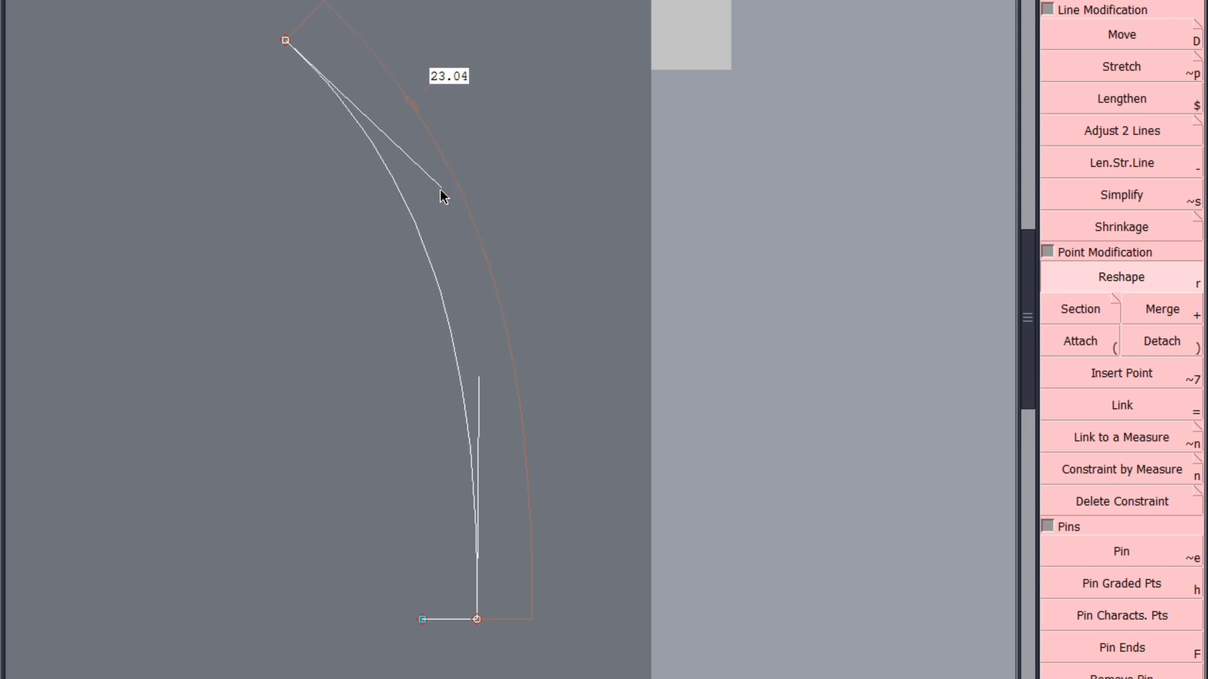
Save the model with the new curved piece, continuing past the anomaly warning
key("ctrl+s")
left_click(508, 438)
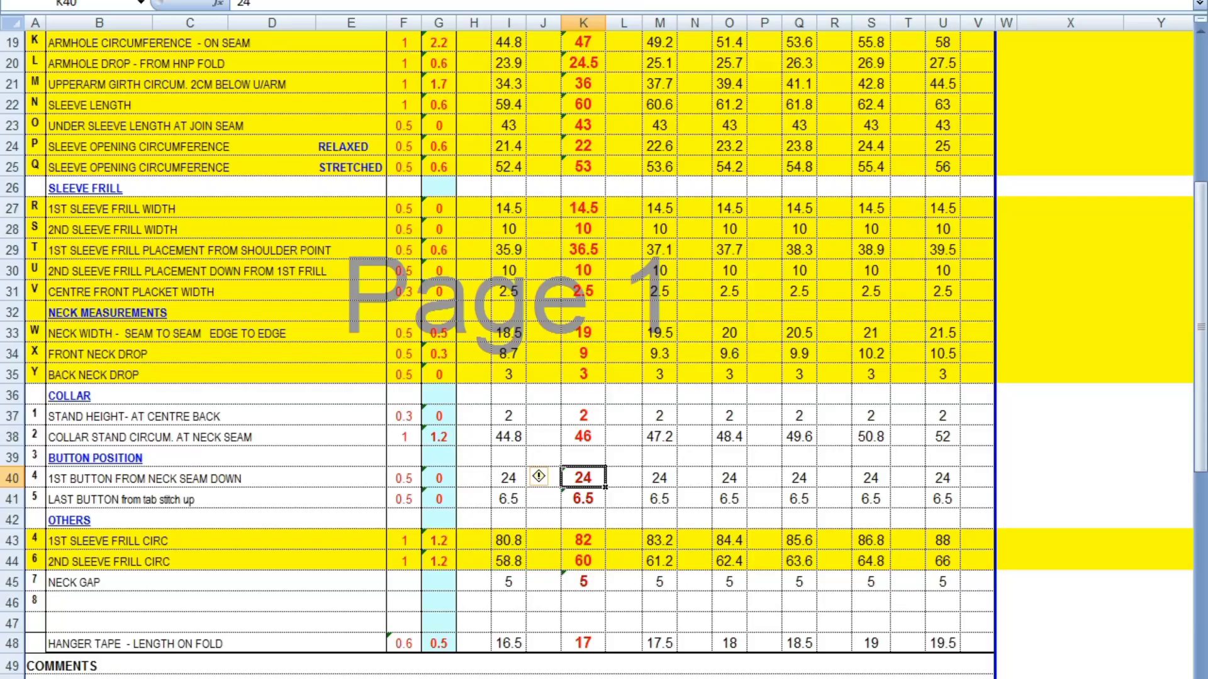
scroll(503, 352, "up", 6)
scroll(503, 352, "down", 4)
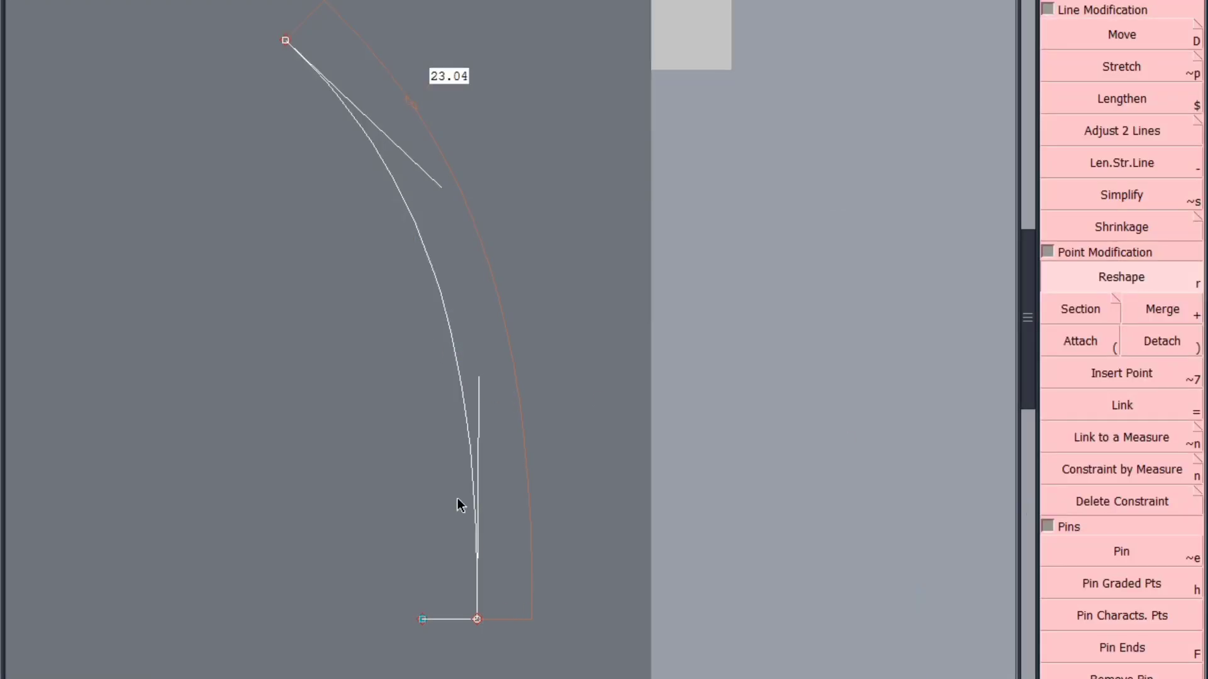
Create a parallel of the curve running through the outer end of the short horizontal line
key("p")
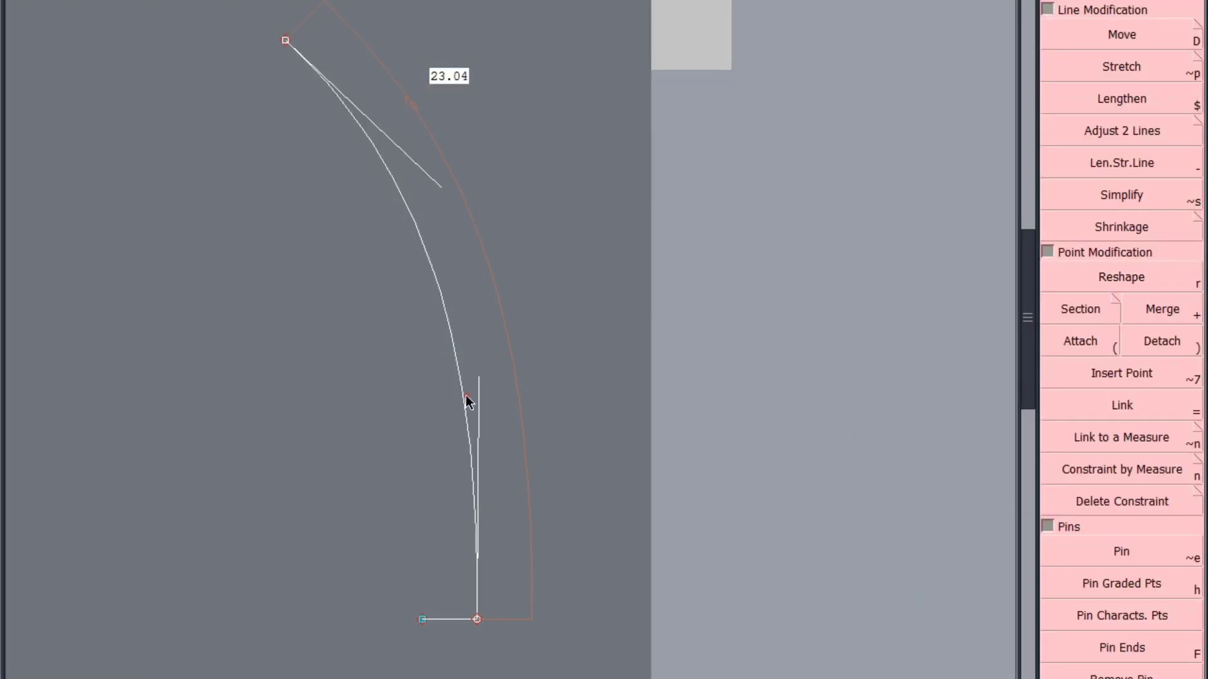
left_click(466, 396)
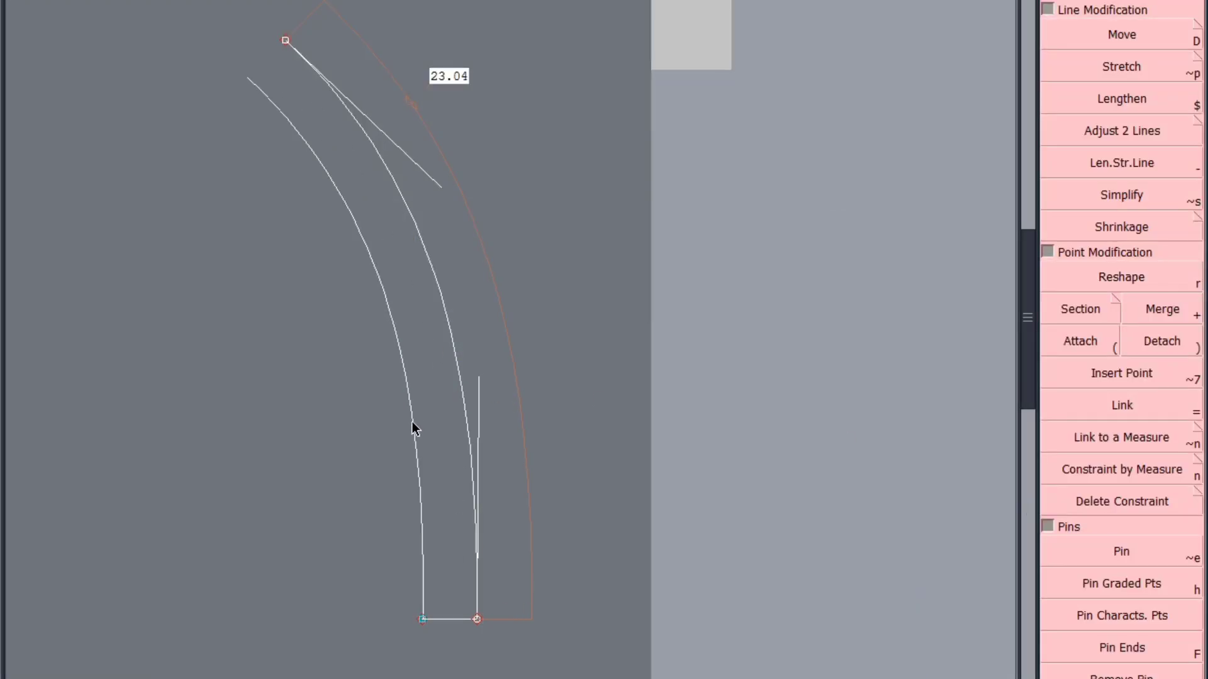
left_click(412, 421)
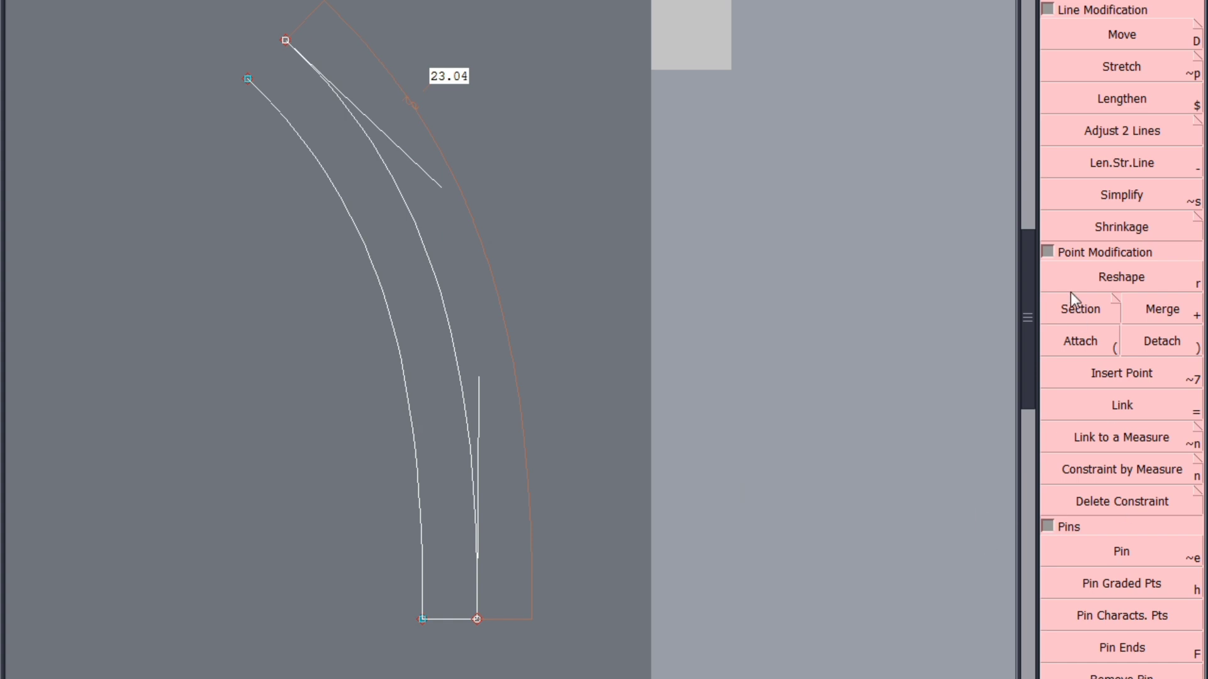
left_click(1088, 337)
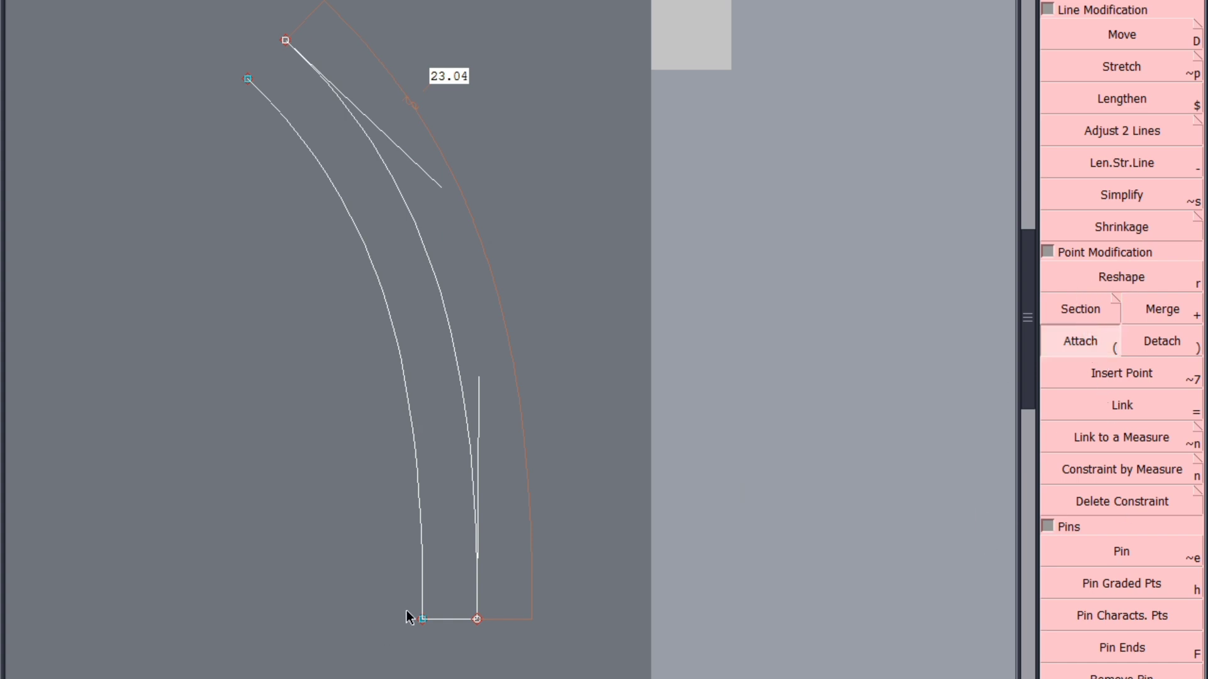
scroll(237, 46, "up", 2)
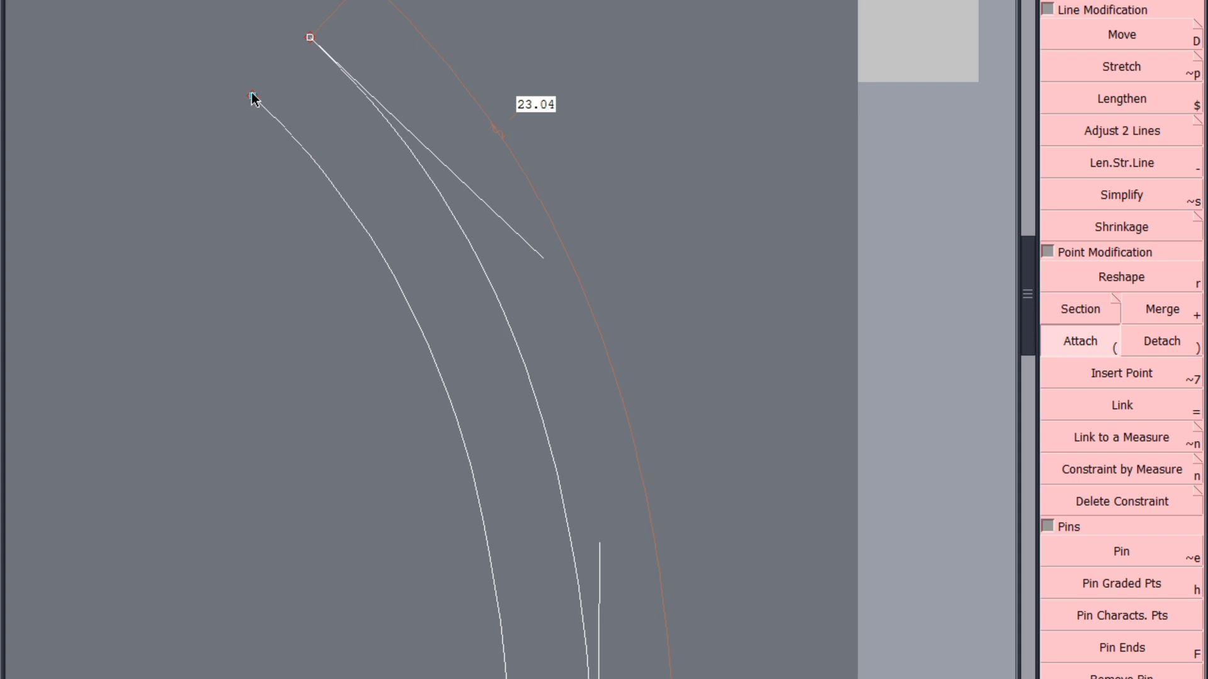
left_click(252, 96)
left_click(595, 439)
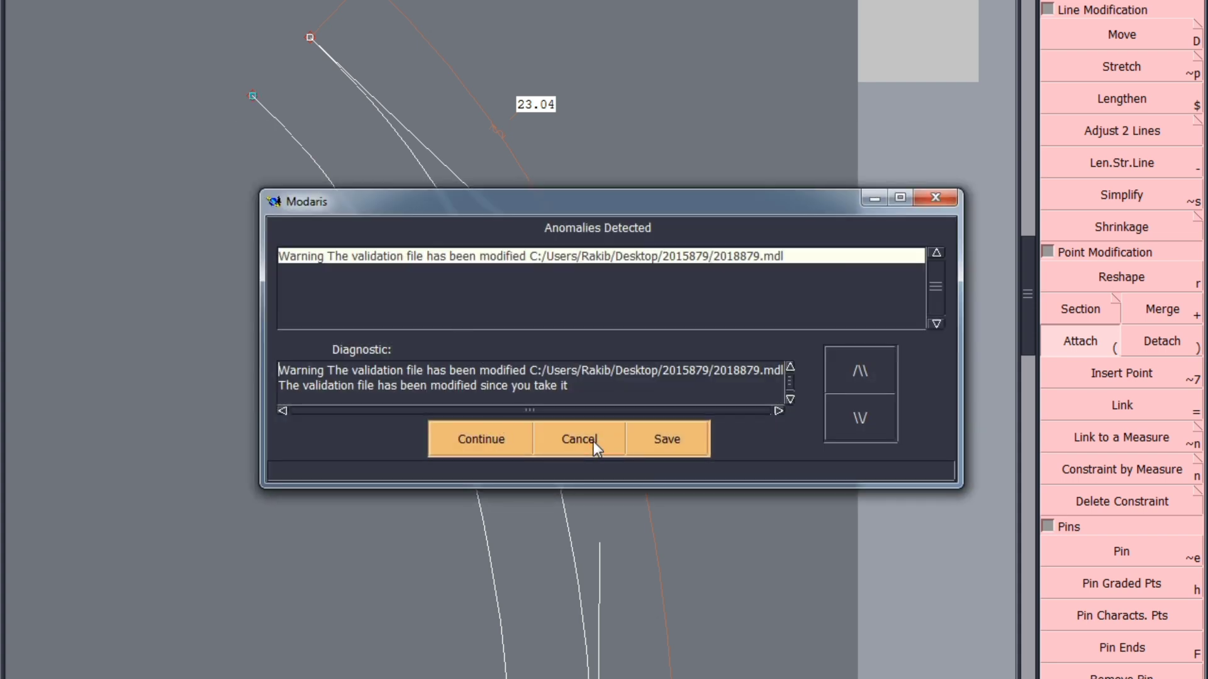
left_click(580, 439)
Place a point on the parallel curve a short distance below its upper end
key("s")
left_click(257, 108)
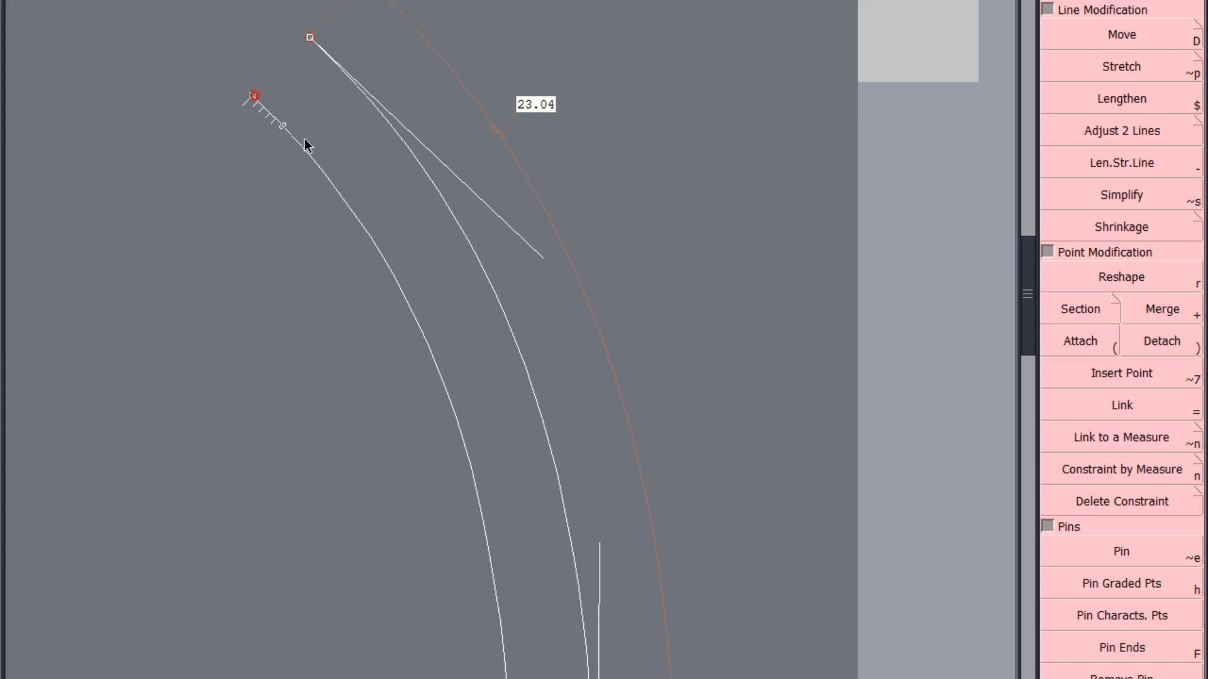
left_click(338, 194)
Join the curve's upper end to the new point on the parallel with a Bezier line, and remove the parallel's leftover segment above it
key("F1")
left_click(1138, 426)
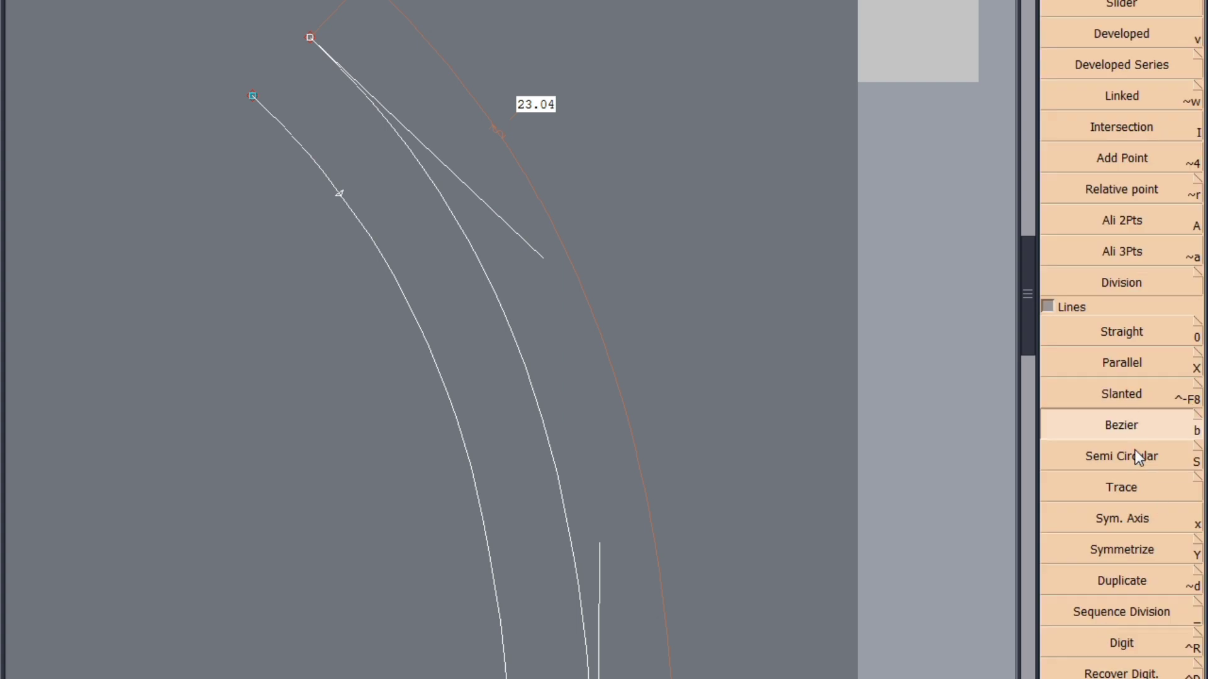
left_click(310, 37)
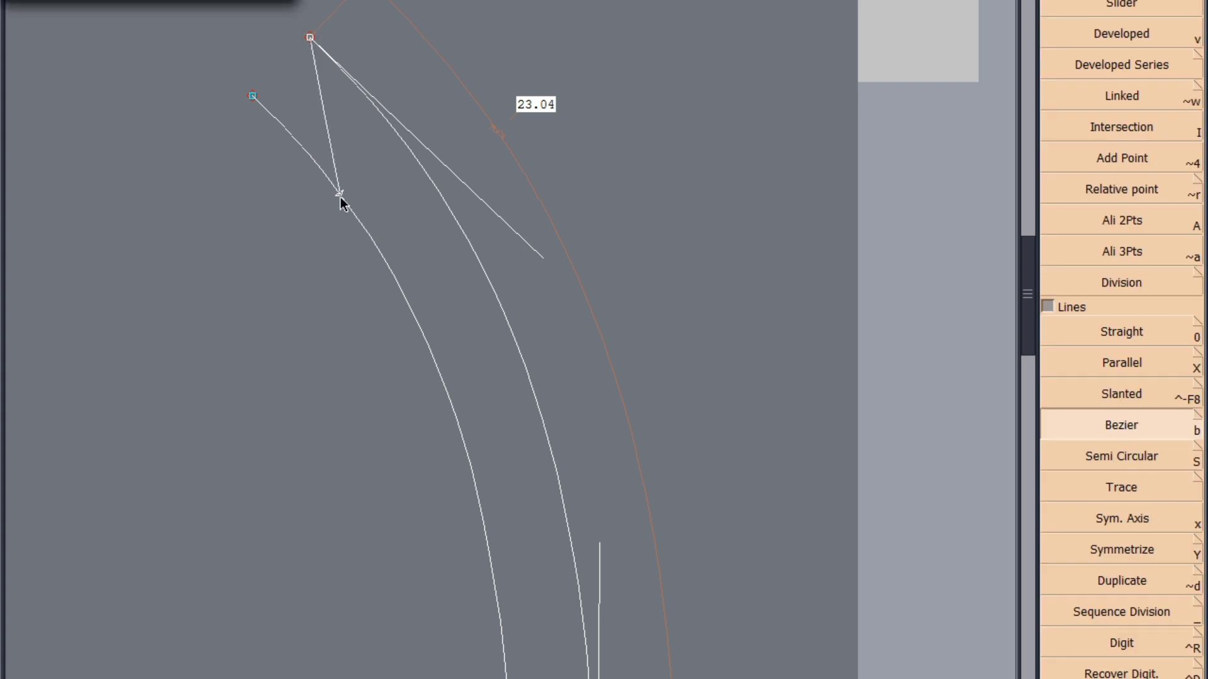
left_click(339, 194)
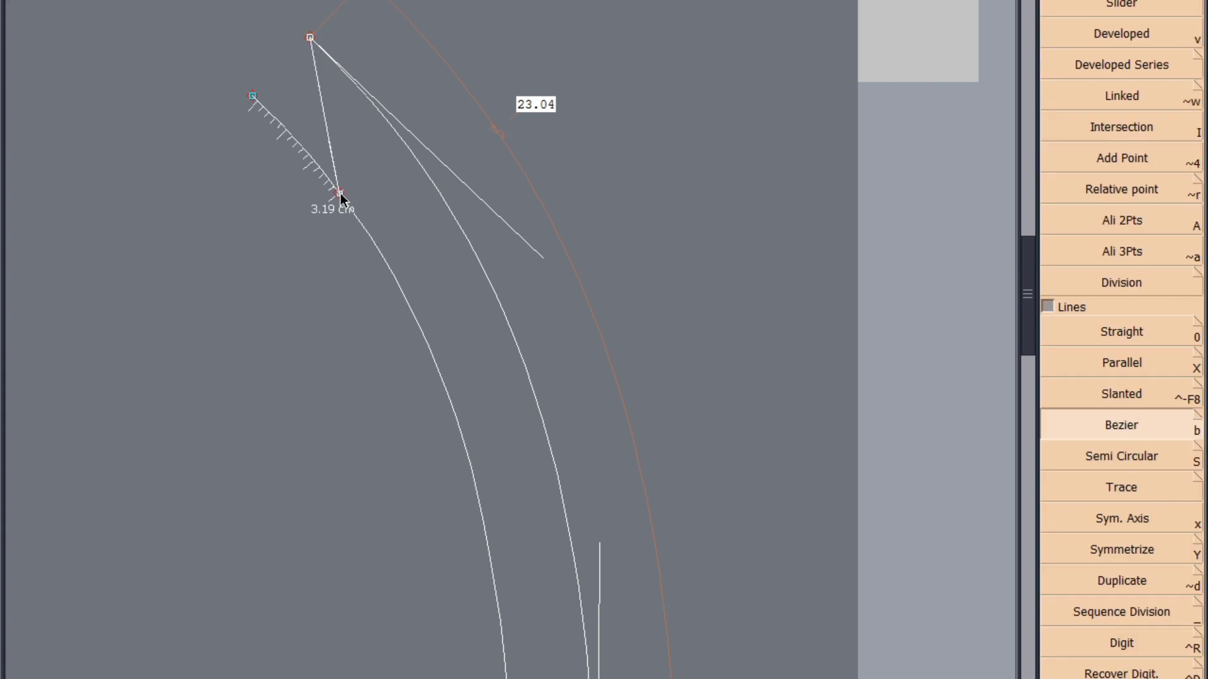
left_click(341, 195)
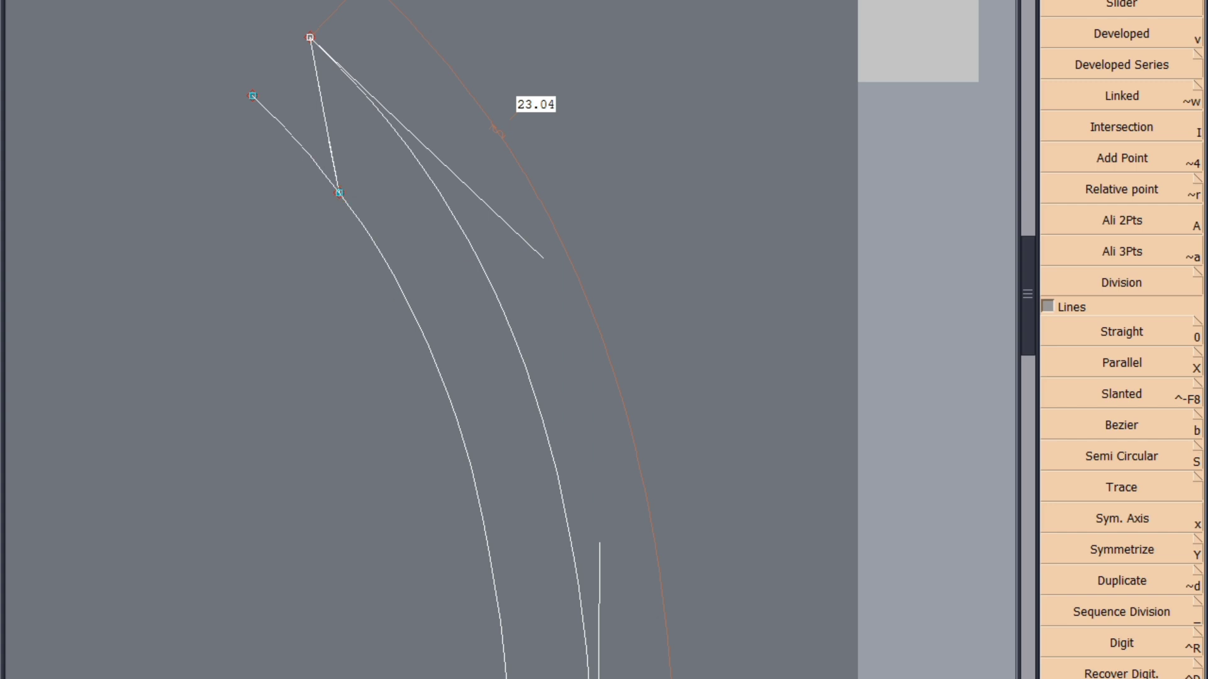
key("F3")
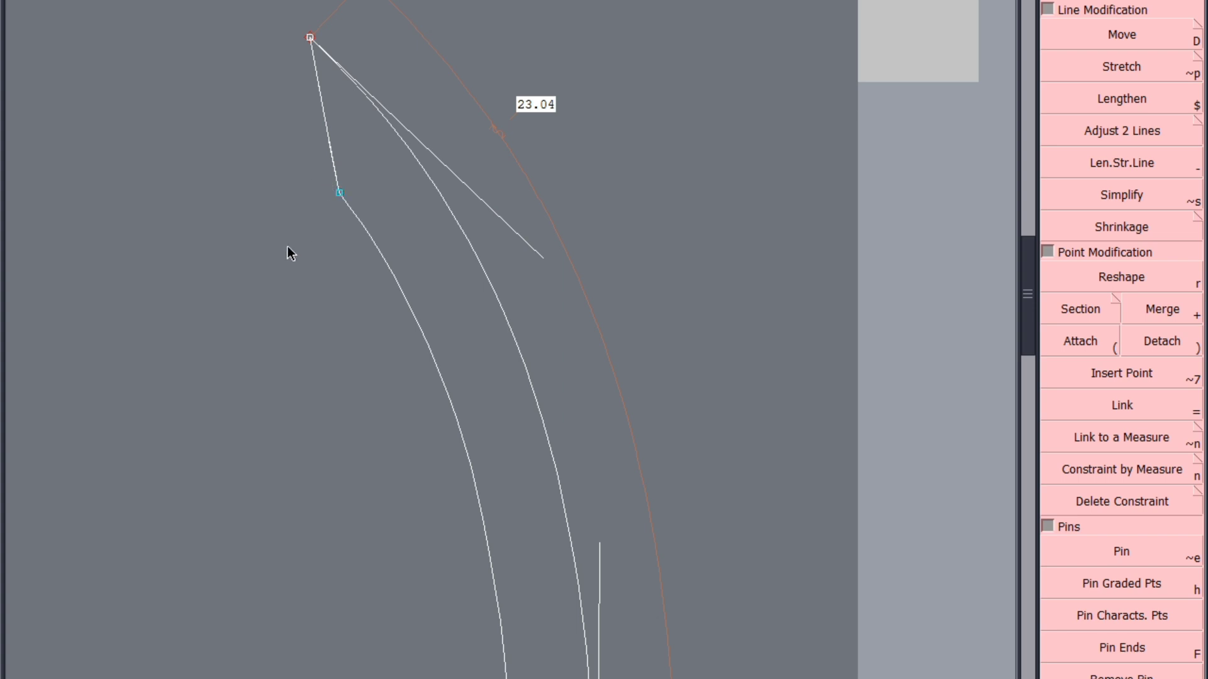
Reshape the short Bezier end line with both handles so that it bulges outward from the band
left_click(1142, 284)
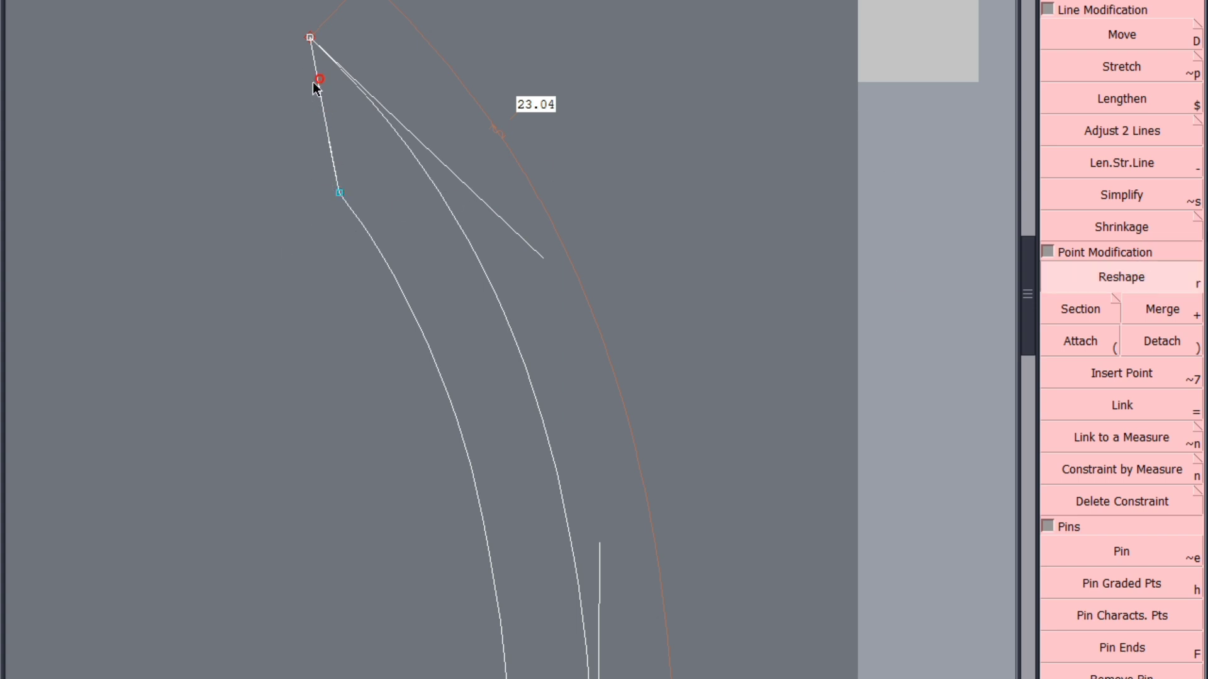
left_click_drag(316, 87, 308, 156)
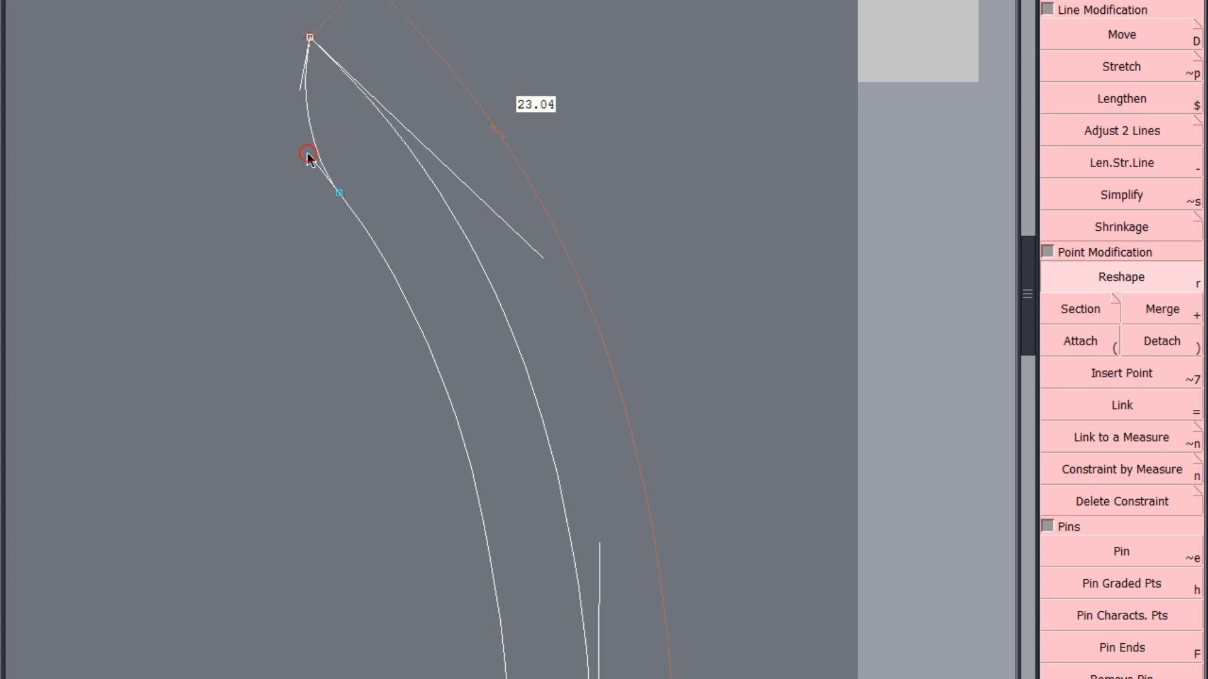
left_click(294, 148)
left_click(299, 91)
left_click(288, 92)
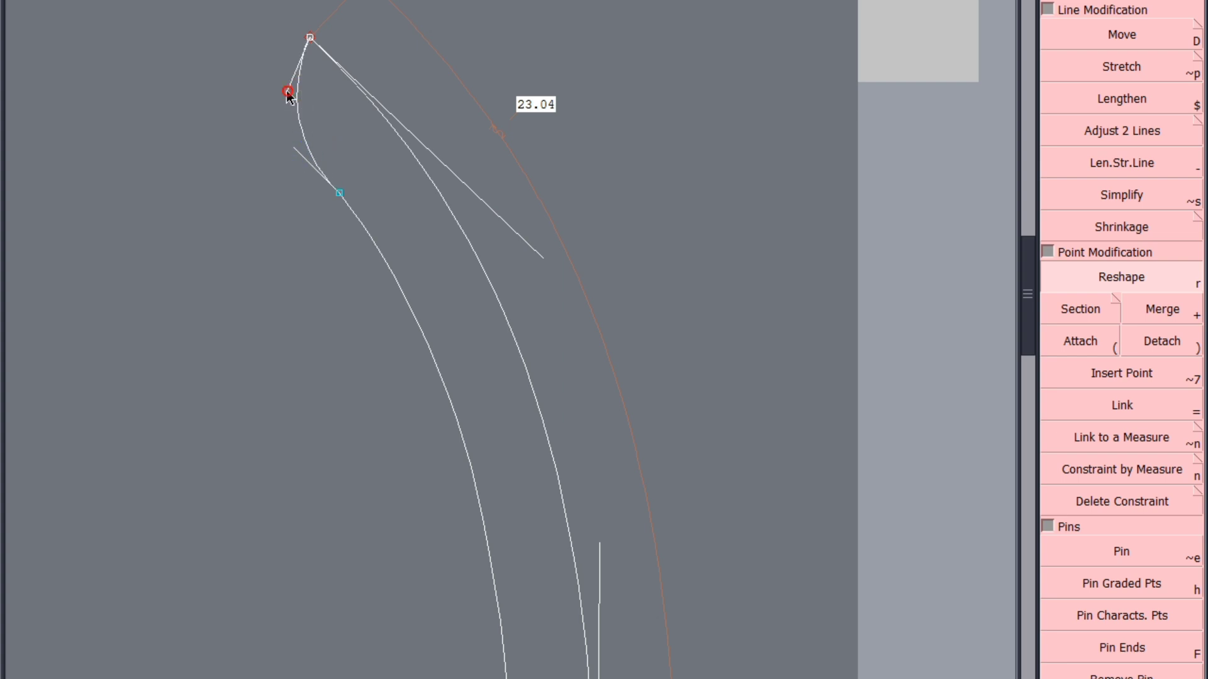
left_click(286, 92)
left_click(279, 92)
Refine the end curve's two handles so it runs smoothly into the inner parallel curve
scroll(285, 148, "up", 2)
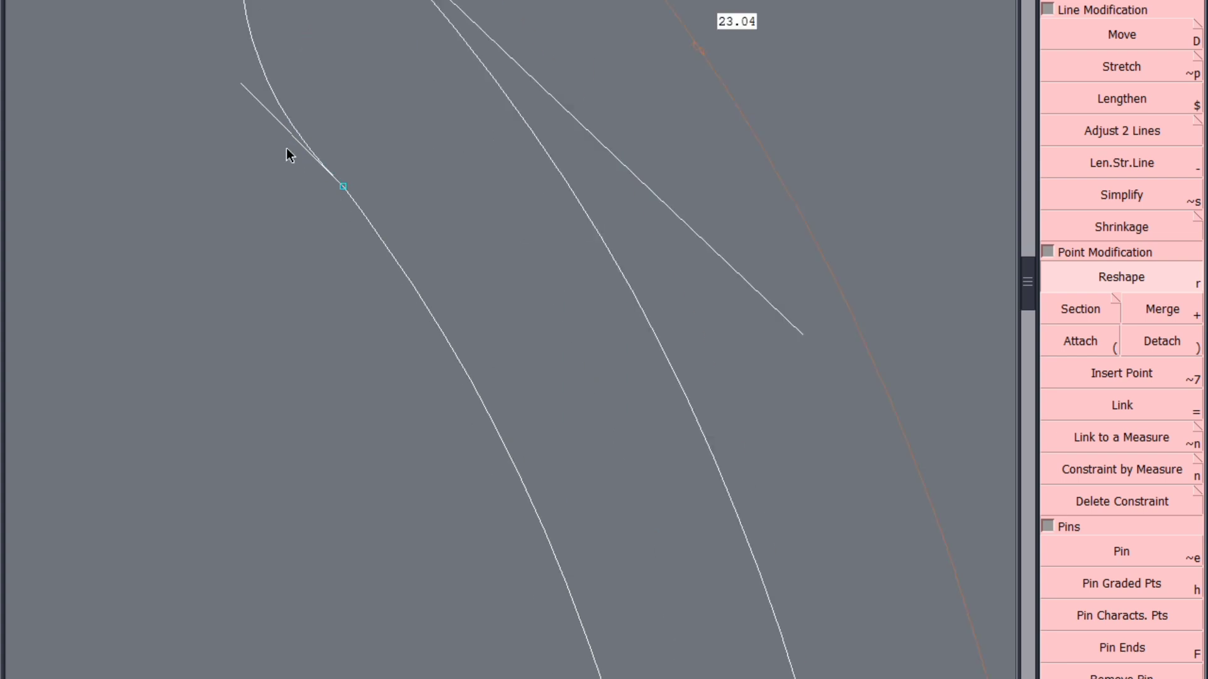
left_click(245, 87)
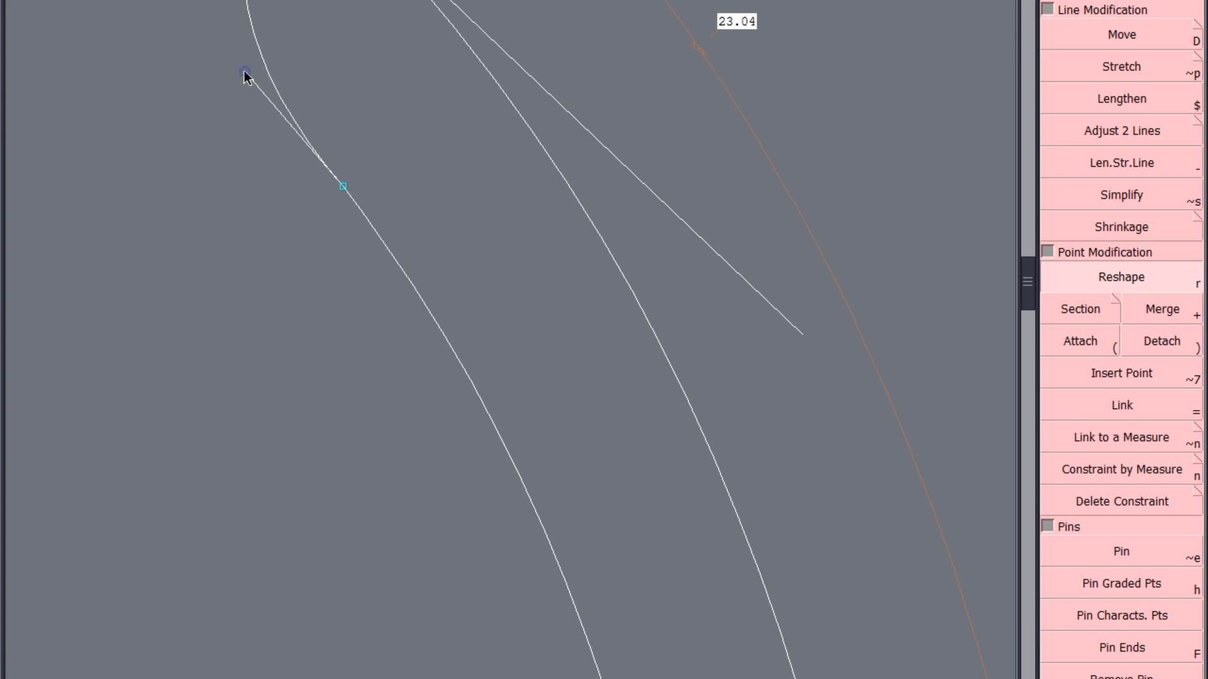
left_click(242, 62)
scroll(421, 371, "down", 2)
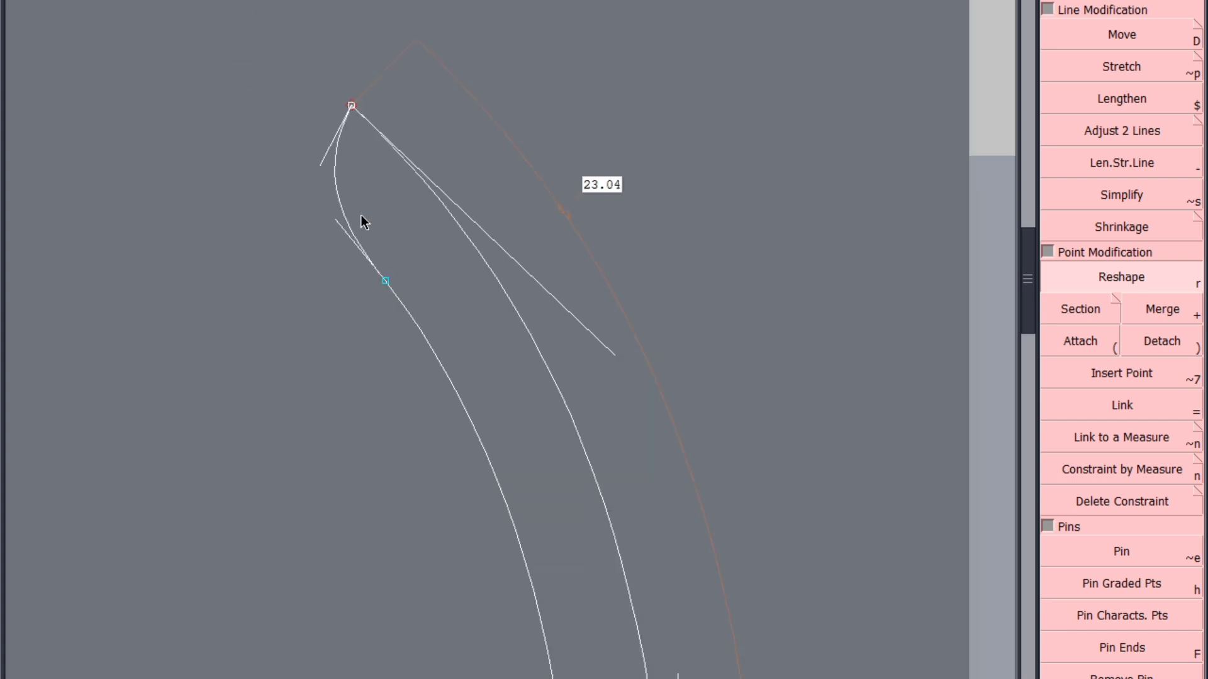
scroll(330, 167, "up", 1)
left_click(312, 171)
left_click(312, 169)
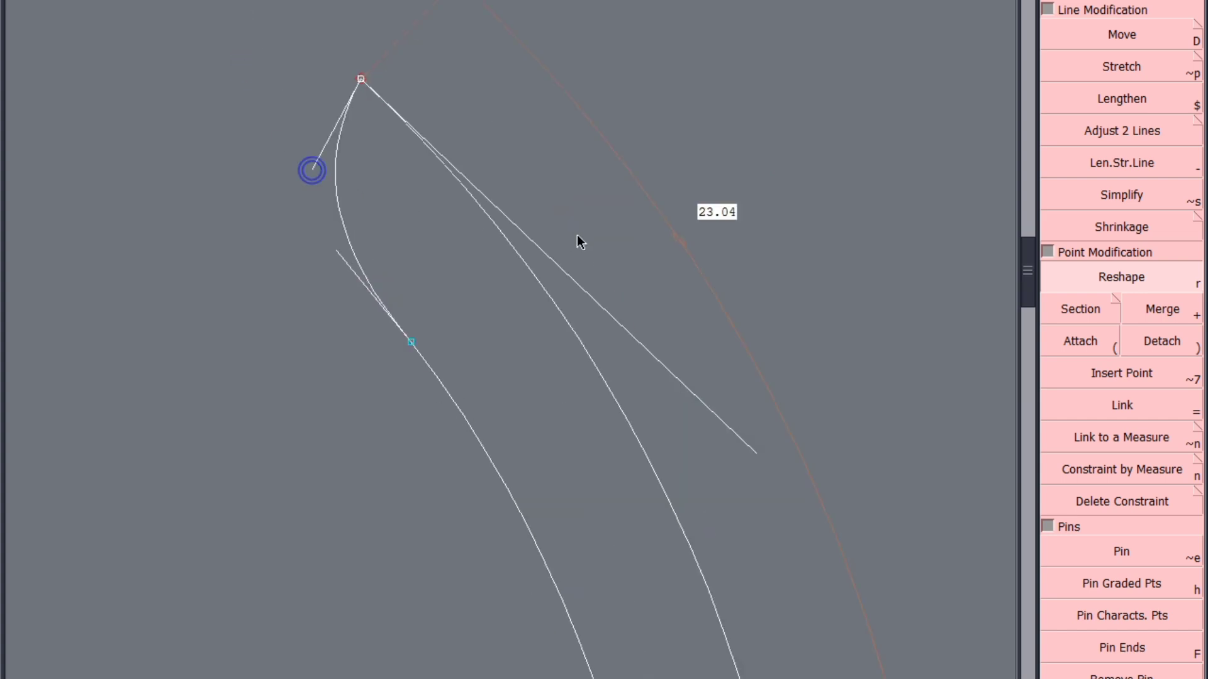
Mirror the curved band piece with Y Sym
scroll(576, 236, "down", 2)
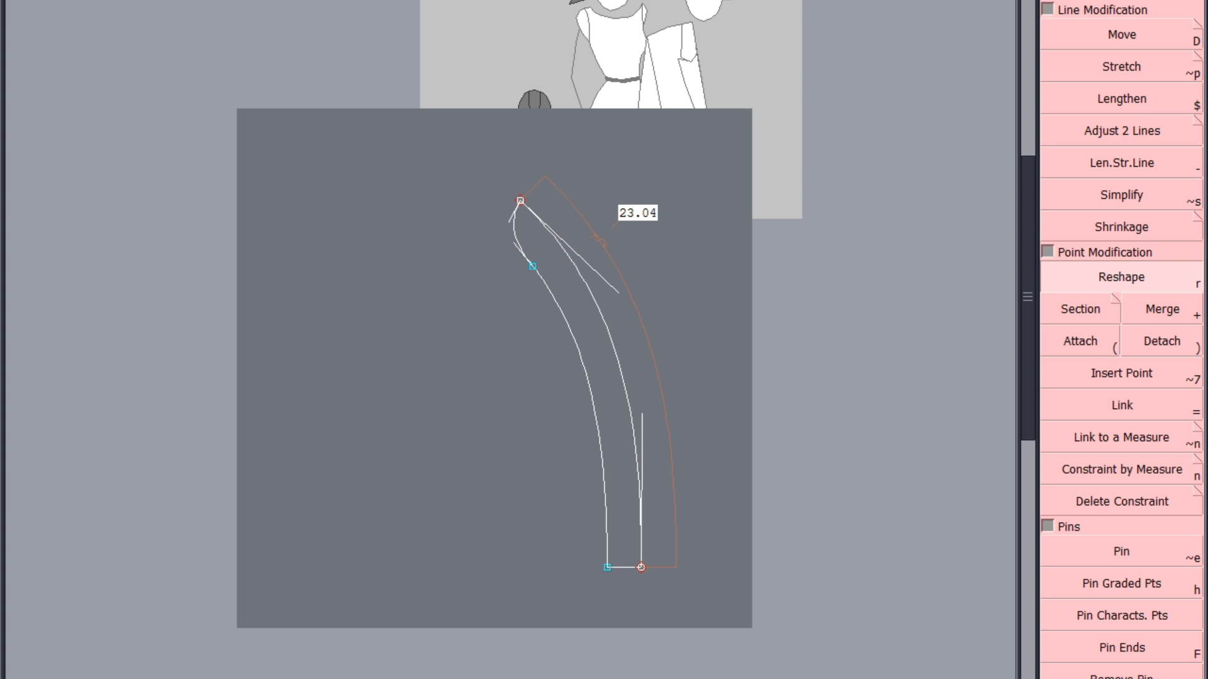
scroll(1159, 425, "down", 10)
left_click(1171, 286)
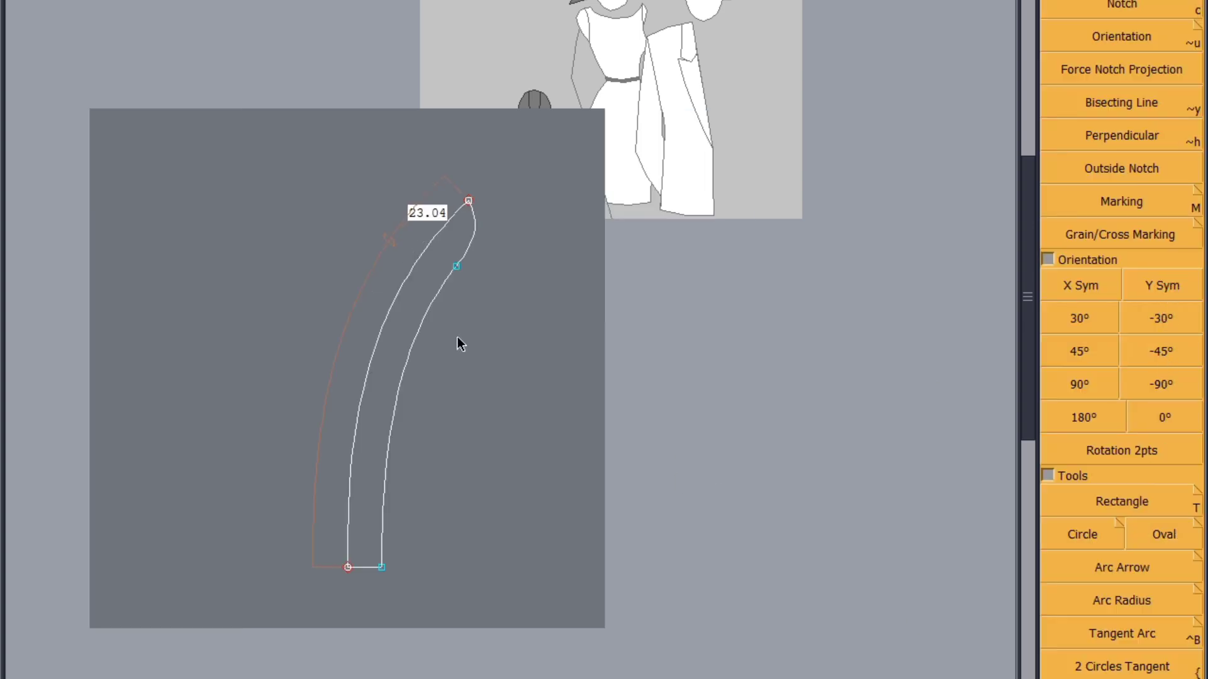
left_click(496, 435)
Save the model with the mirrored band piece, continuing past the anomaly warning
key("j")
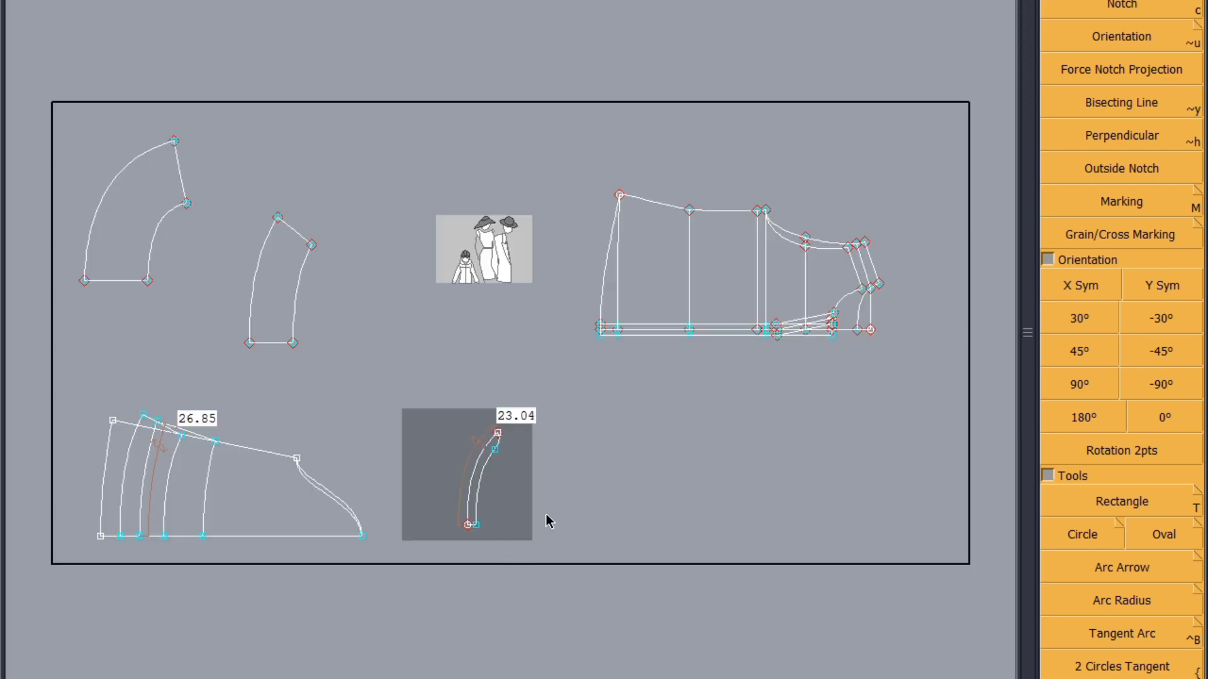
key("i")
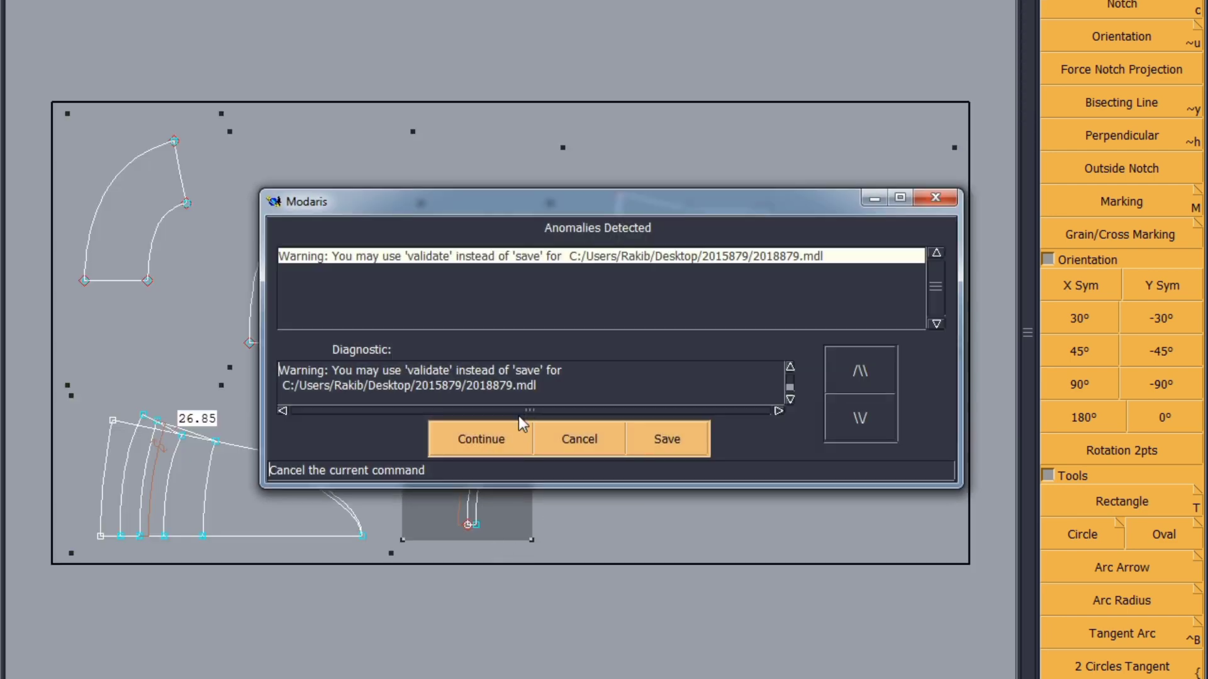
left_click(501, 440)
left_click(504, 441)
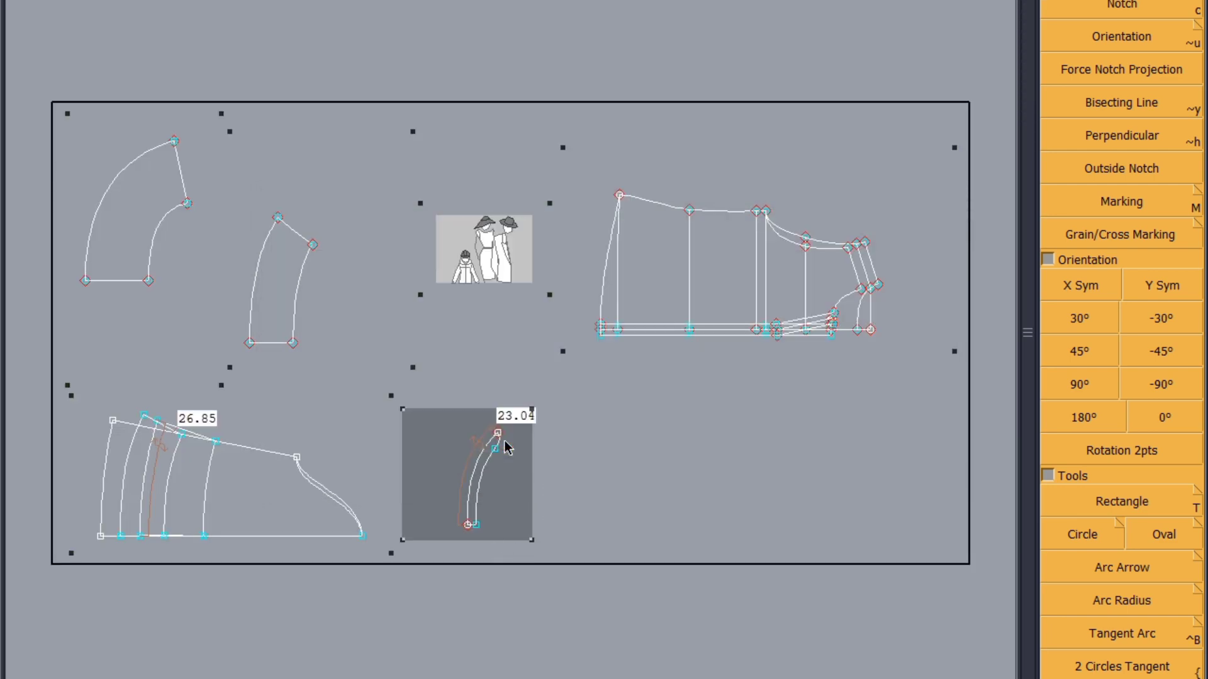
left_click(506, 448)
key("s")
left_click(478, 510)
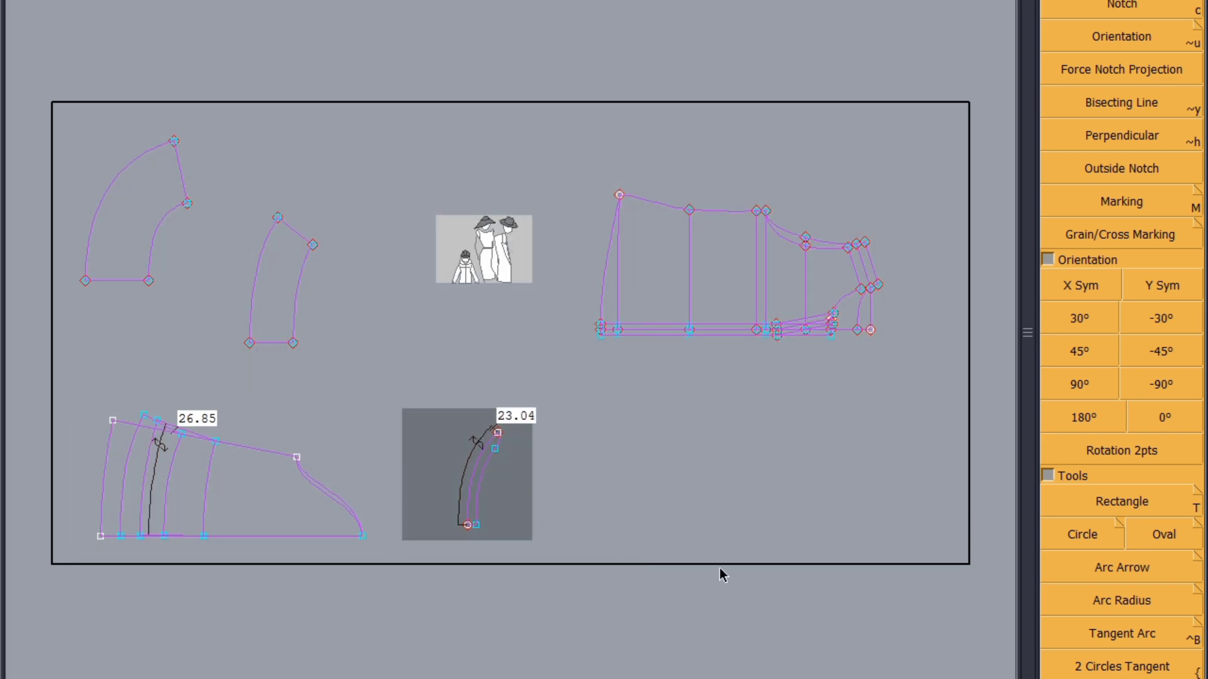
key("ctrl+s")
left_click(474, 435)
key("i")
Try to duplicate the bodice draft sheet into the empty area below the original
left_click(889, 251)
scroll(852, 234, "up", 2)
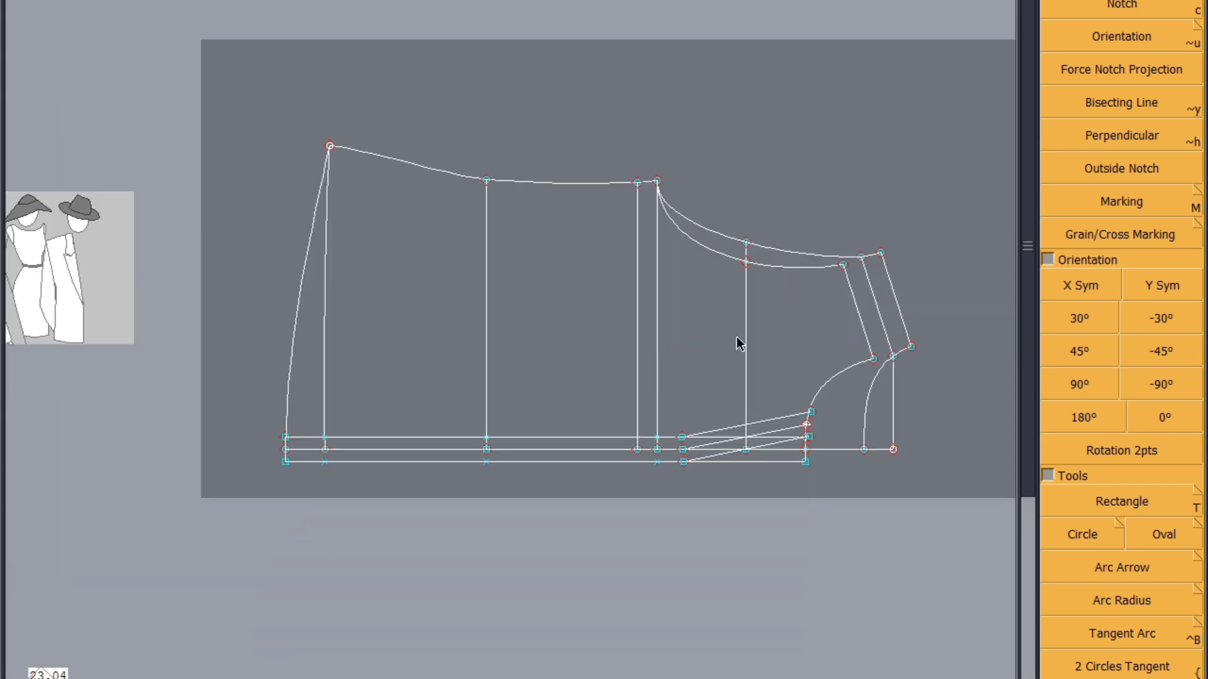
scroll(655, 199, "down", 2)
left_click(617, 302)
left_click(726, 525)
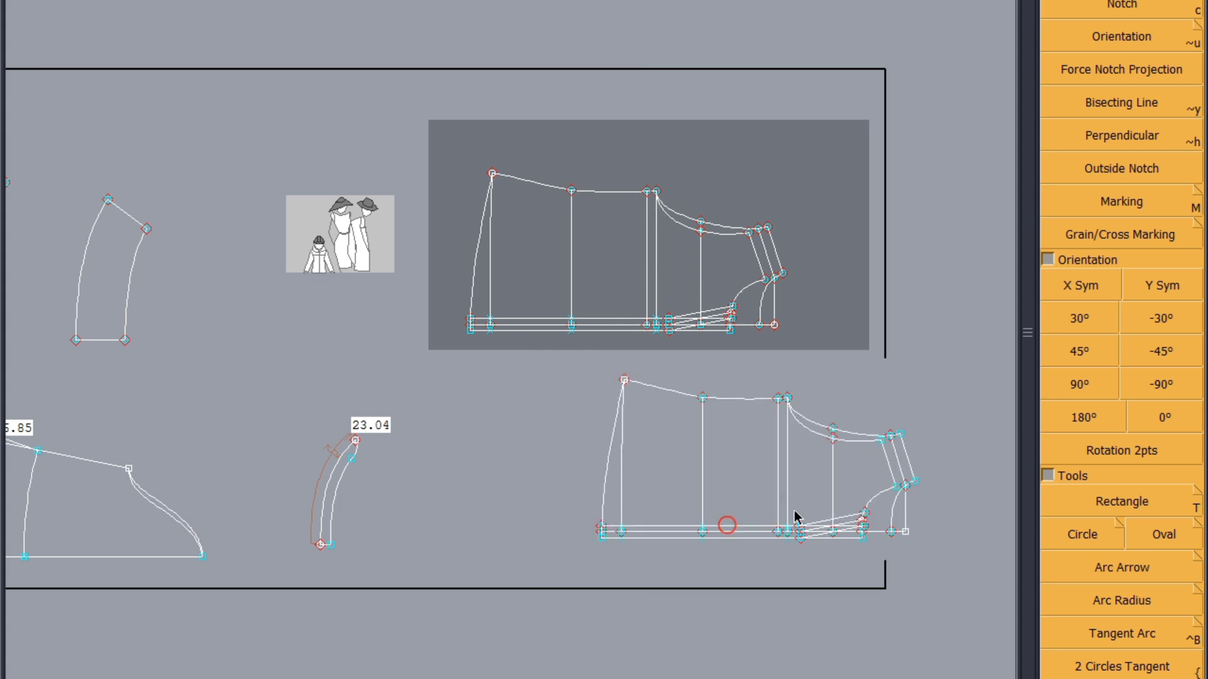
left_click(850, 395)
left_click(714, 552)
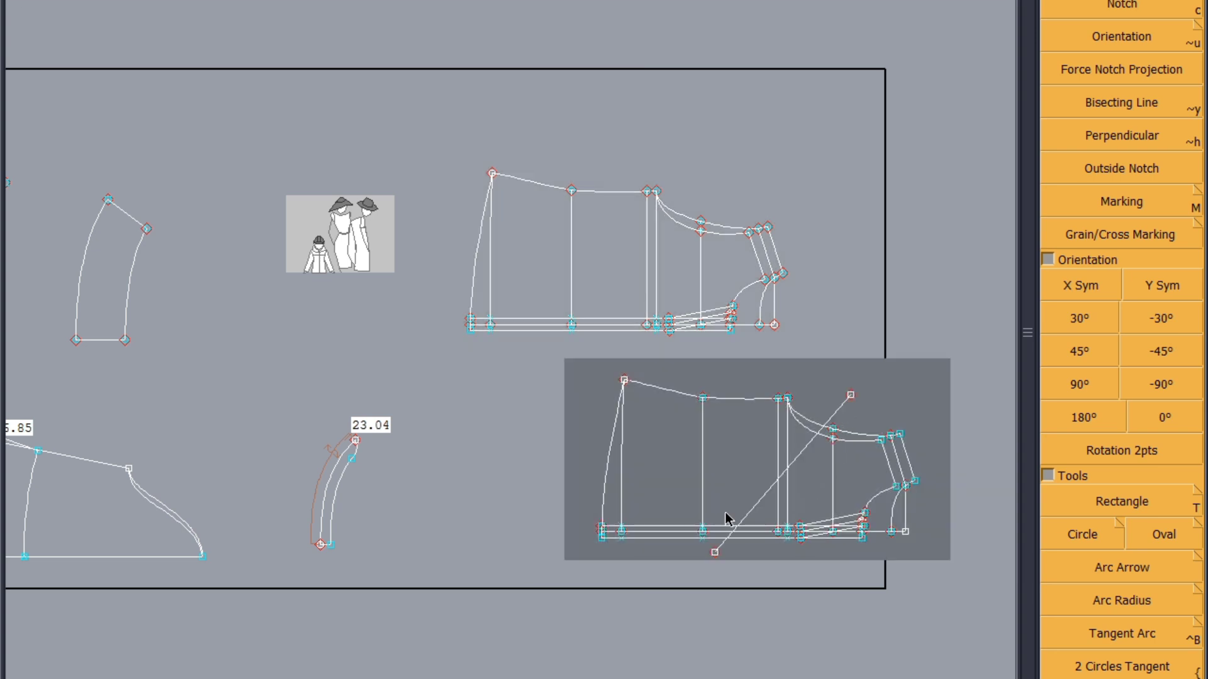
left_click(610, 298)
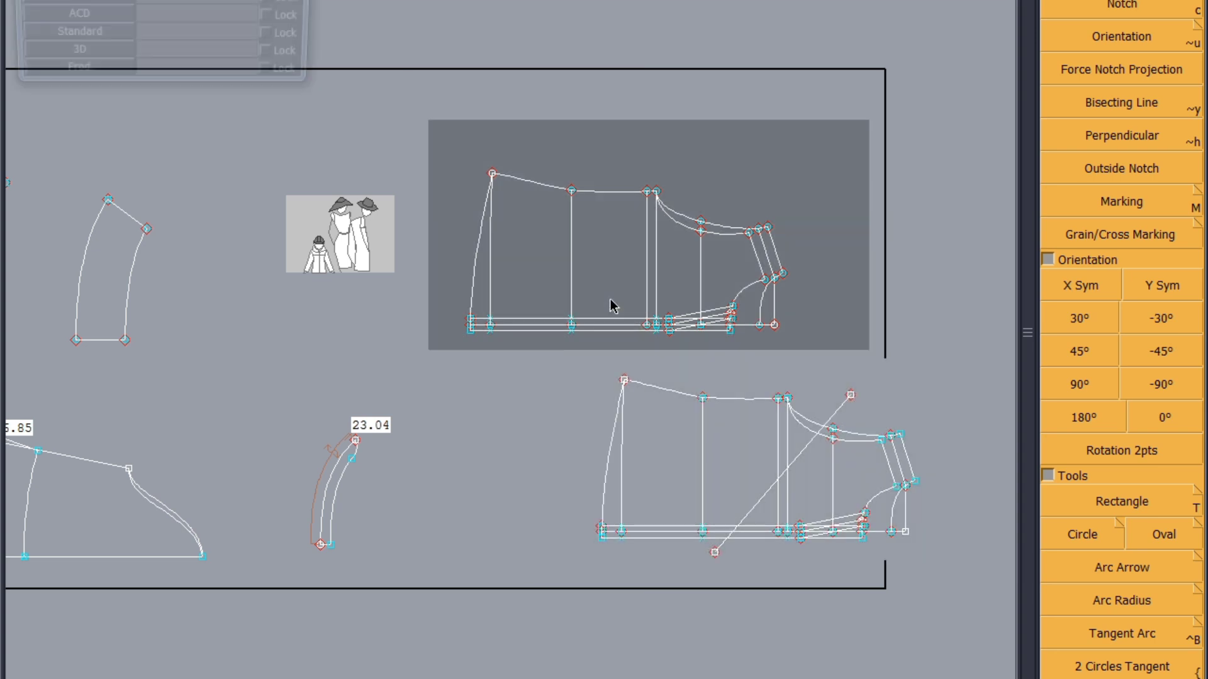
Isolate the original bodice draft sheet and place a duplicate of it diagonally below
key("Home")
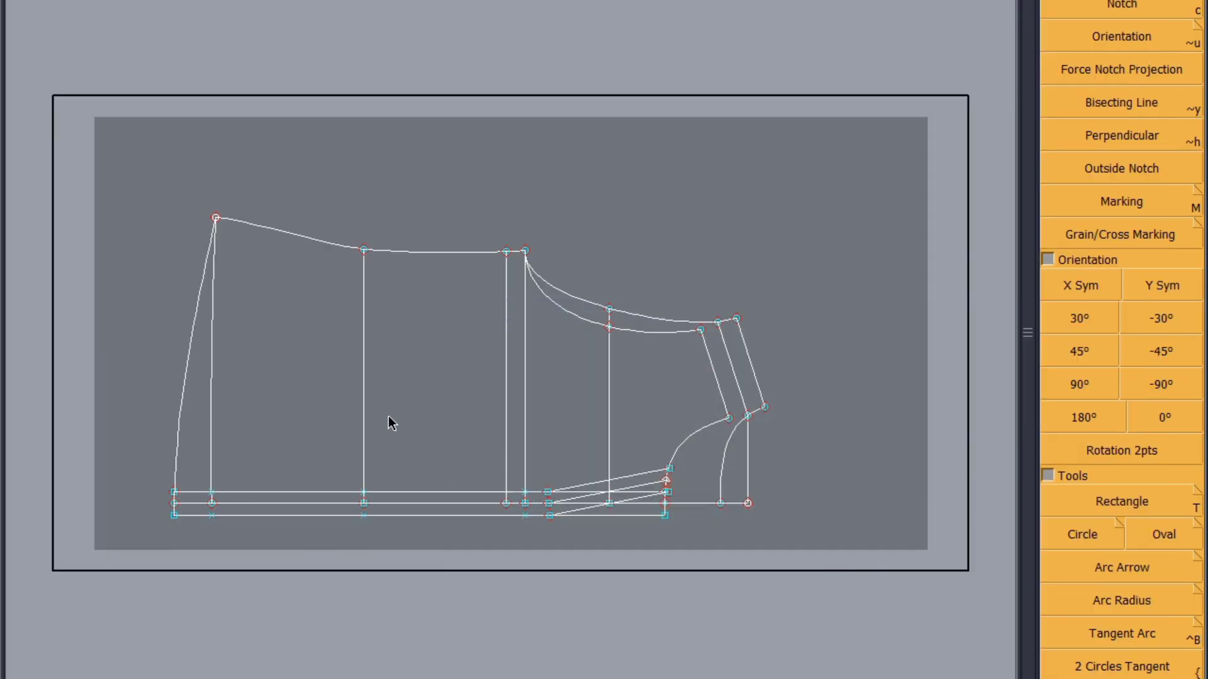
left_click(389, 399)
left_click(594, 573)
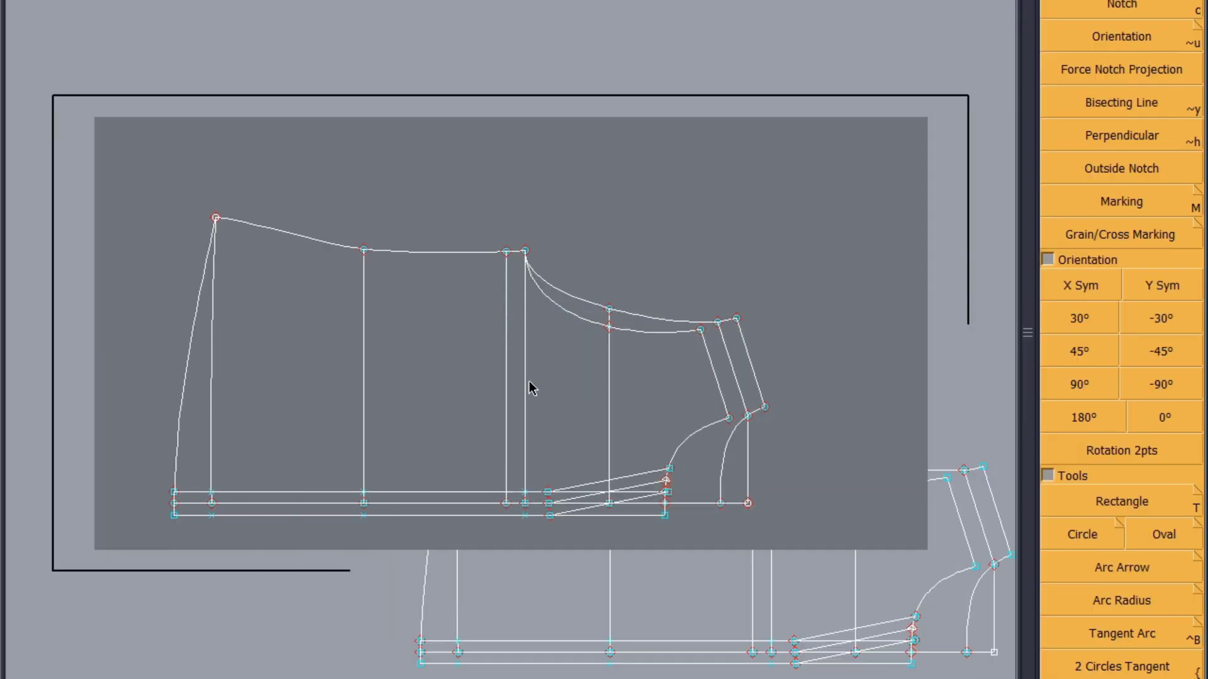
Delete the front armhole, front neckline, front shoulder line, neck vertical and two upper slanted front lines from the original bodice draft
left_click(583, 320)
left_click(692, 436)
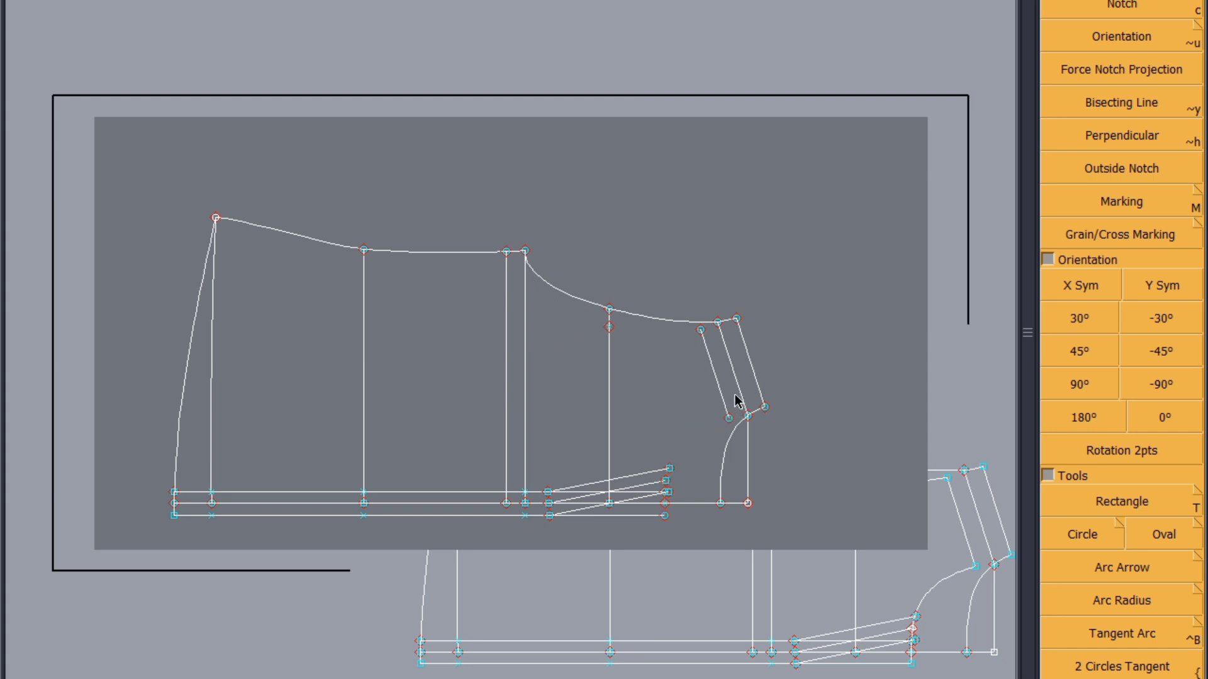
left_click(720, 399)
left_click(748, 456)
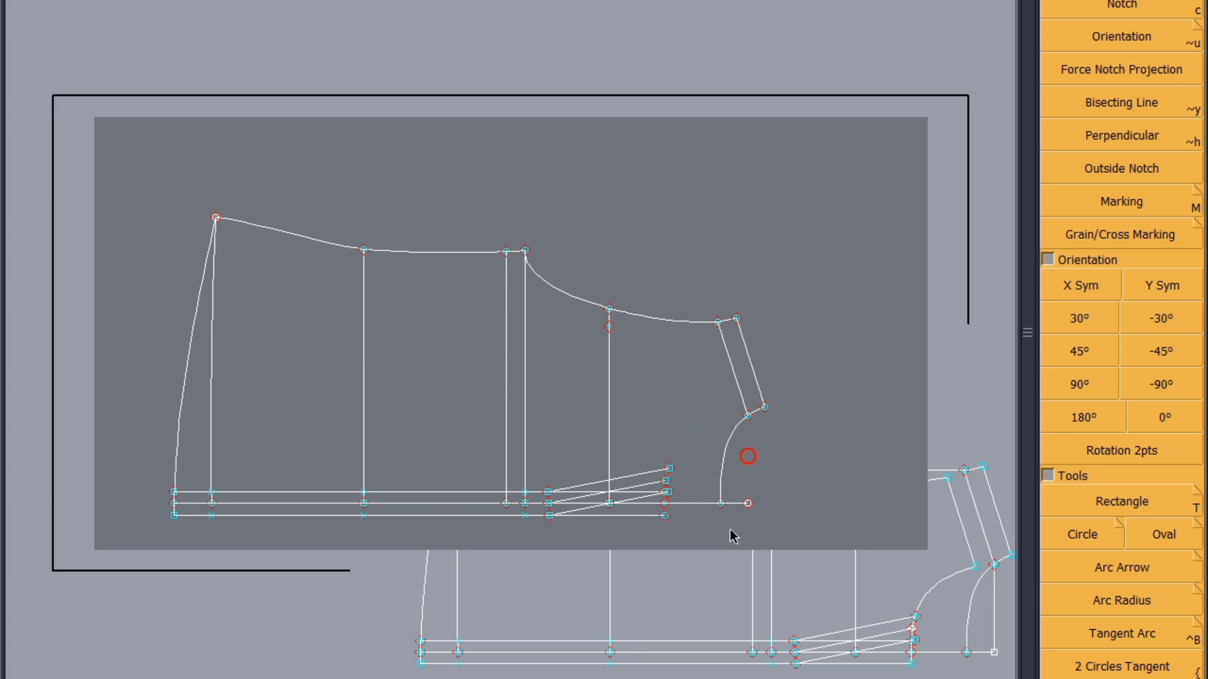
left_click(750, 503)
left_click(659, 471)
left_click(639, 486)
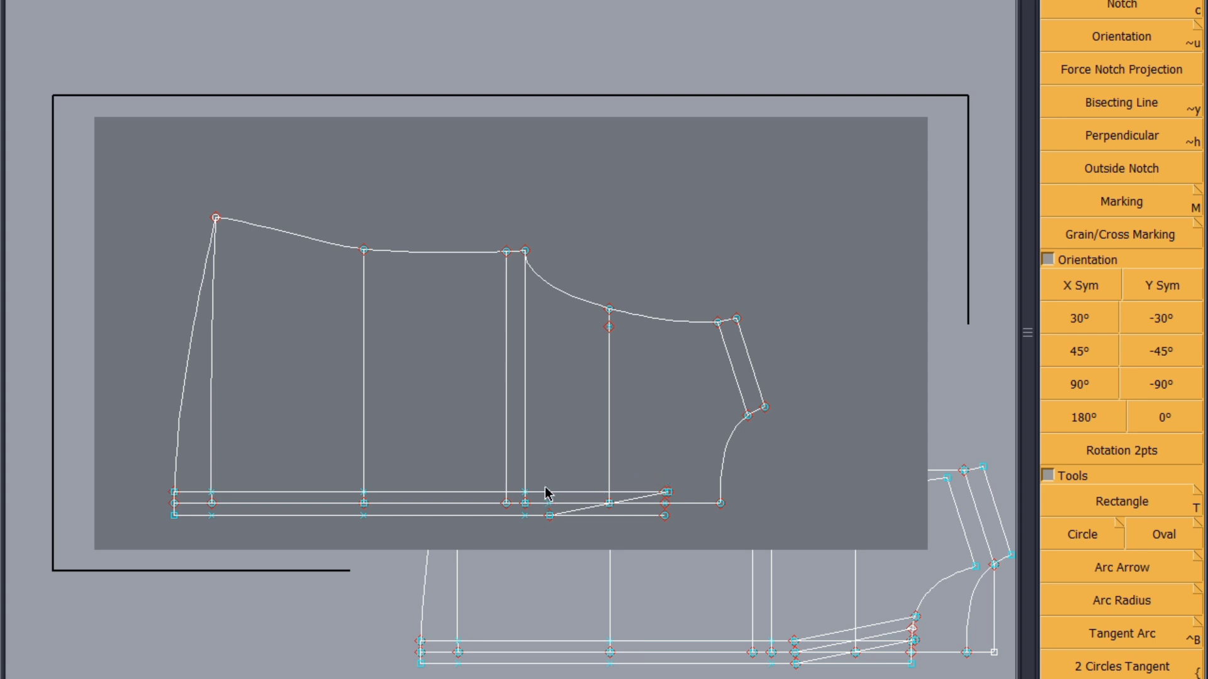
Delete the two placket lines, the remaining slanted line, the stray centre-line points and the vertical below the mid-armhole point
left_click(503, 516)
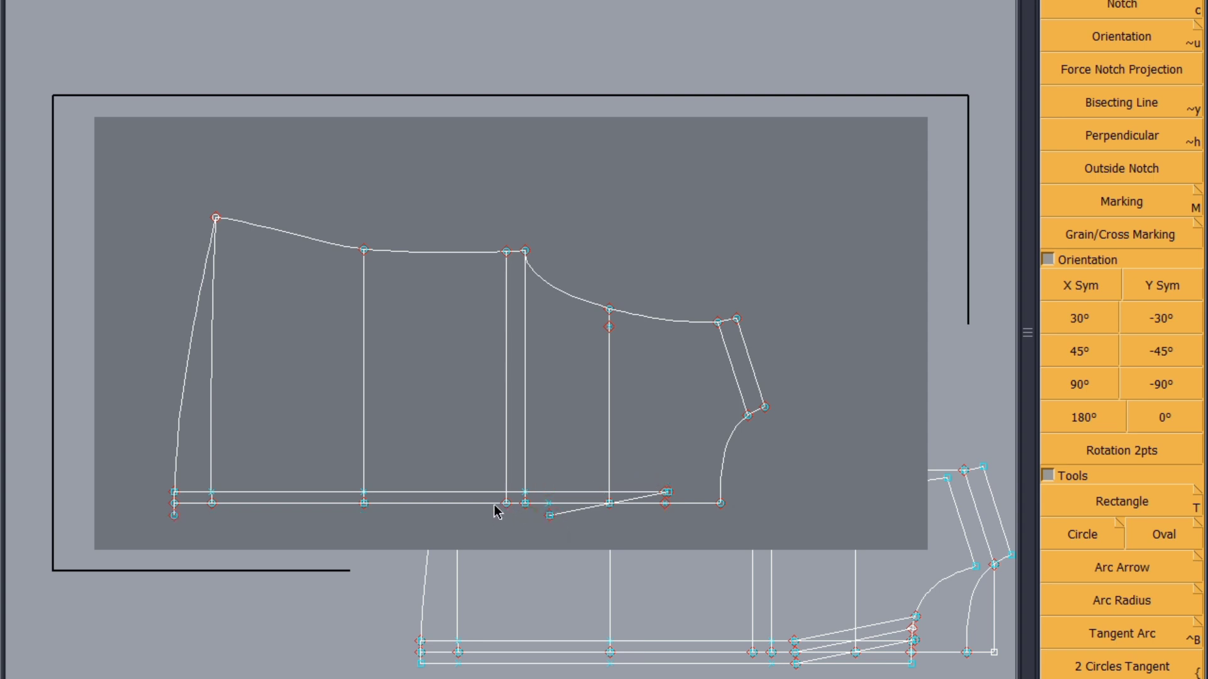
left_click(486, 493)
left_click(572, 511)
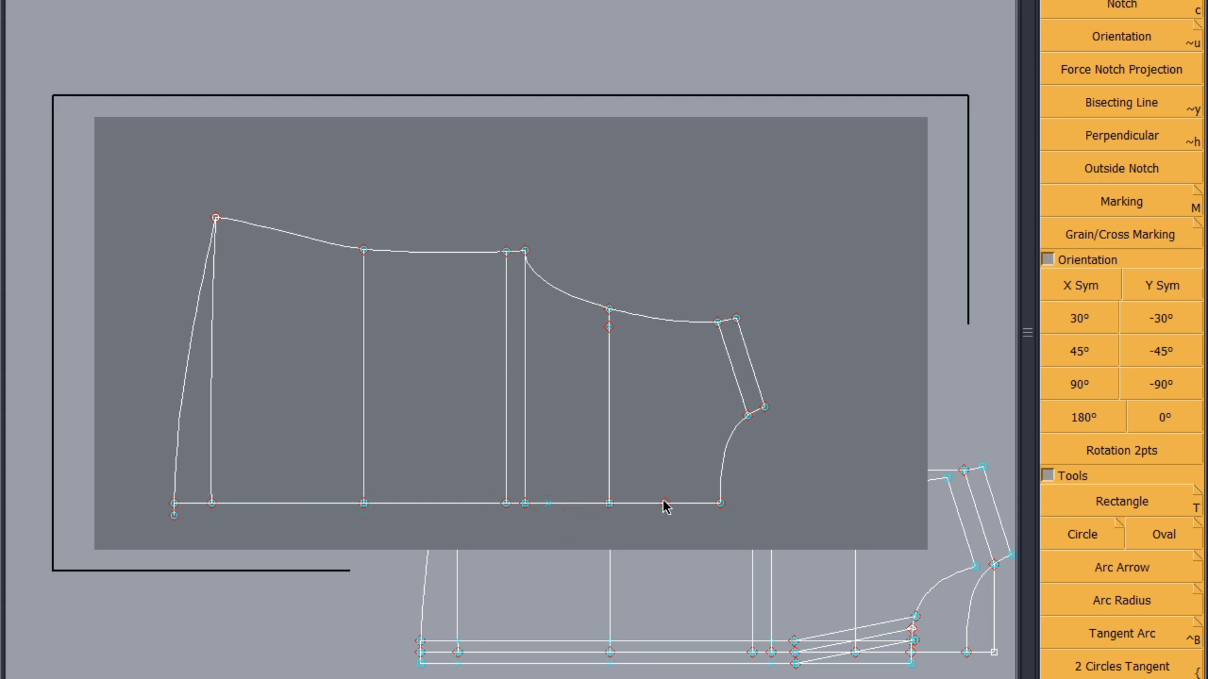
left_click(664, 502)
left_click(548, 504)
left_click(174, 516)
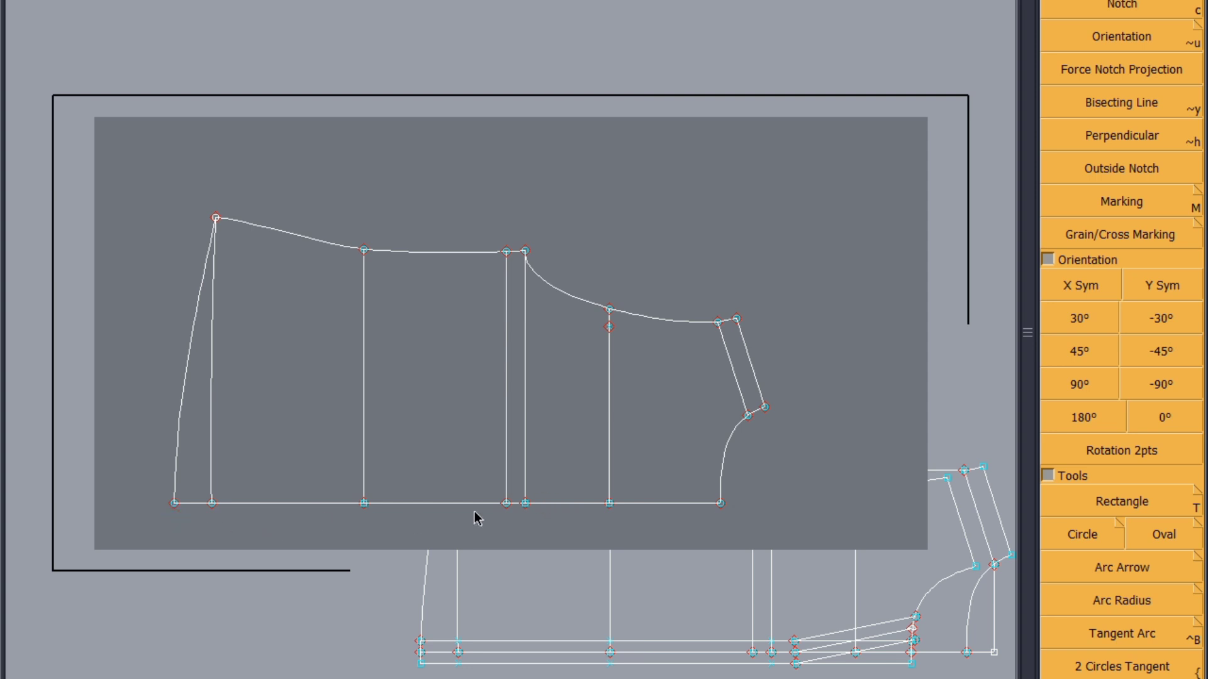
left_click(615, 343)
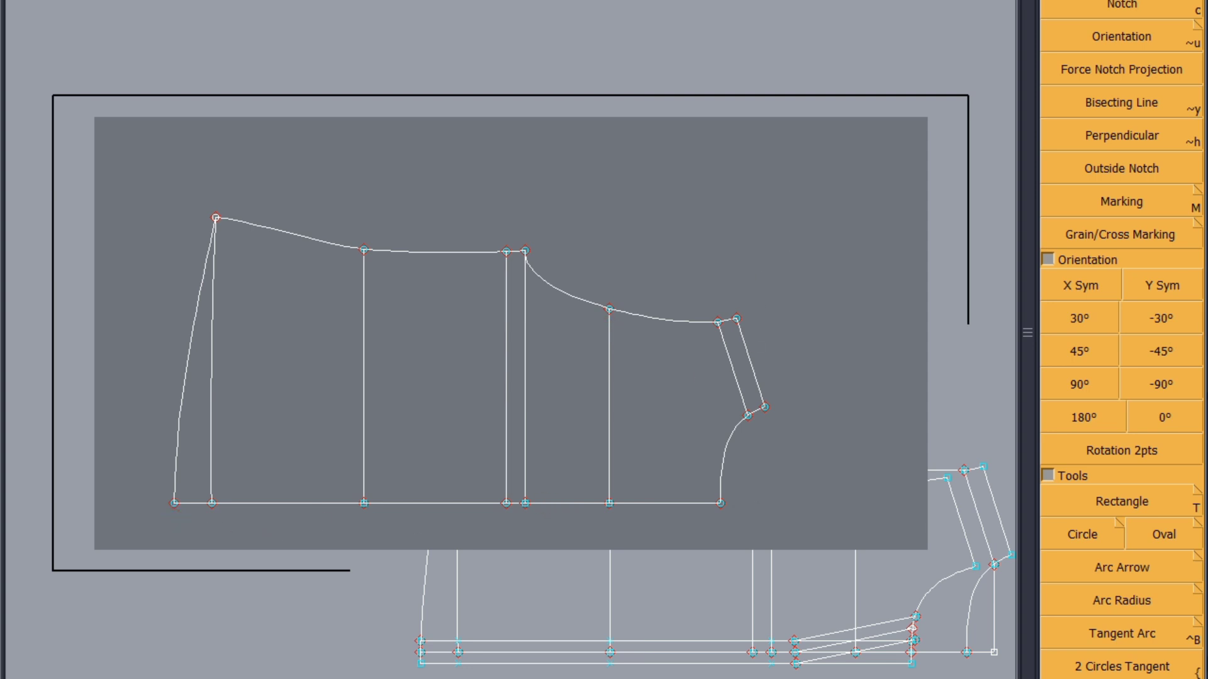
left_click(610, 410)
Measure the back neckline curve, and pin the middle point of the back armhole with the Pin tool
left_click(765, 408)
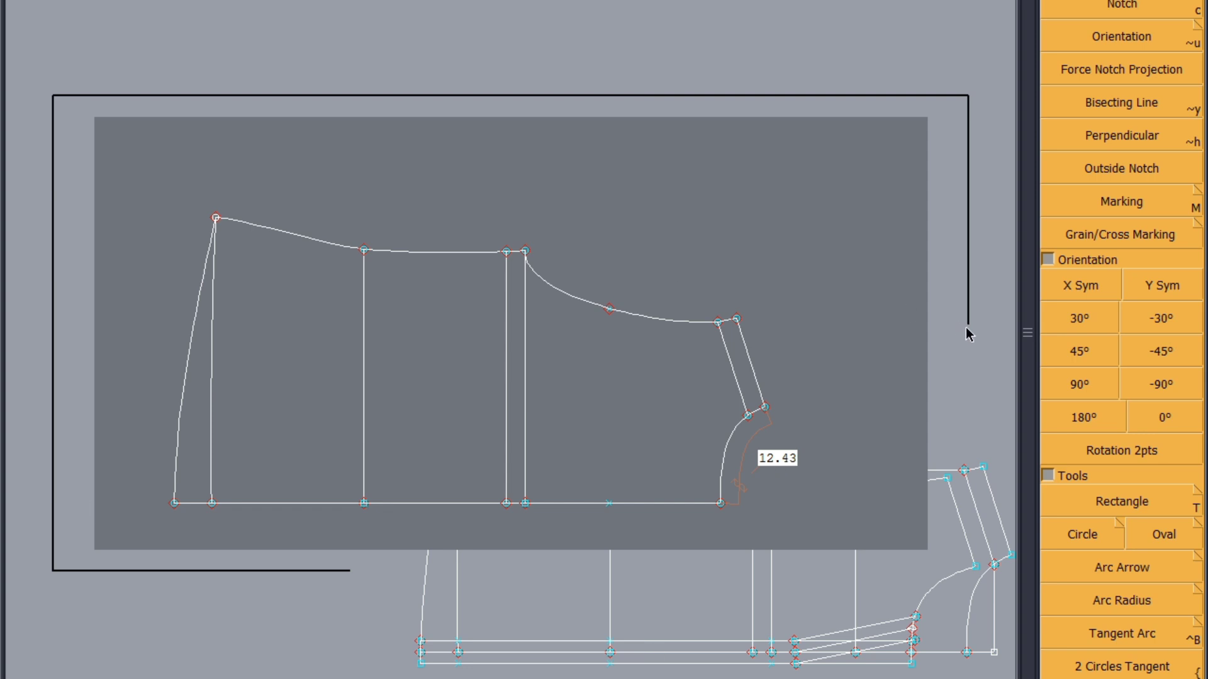
key("F3")
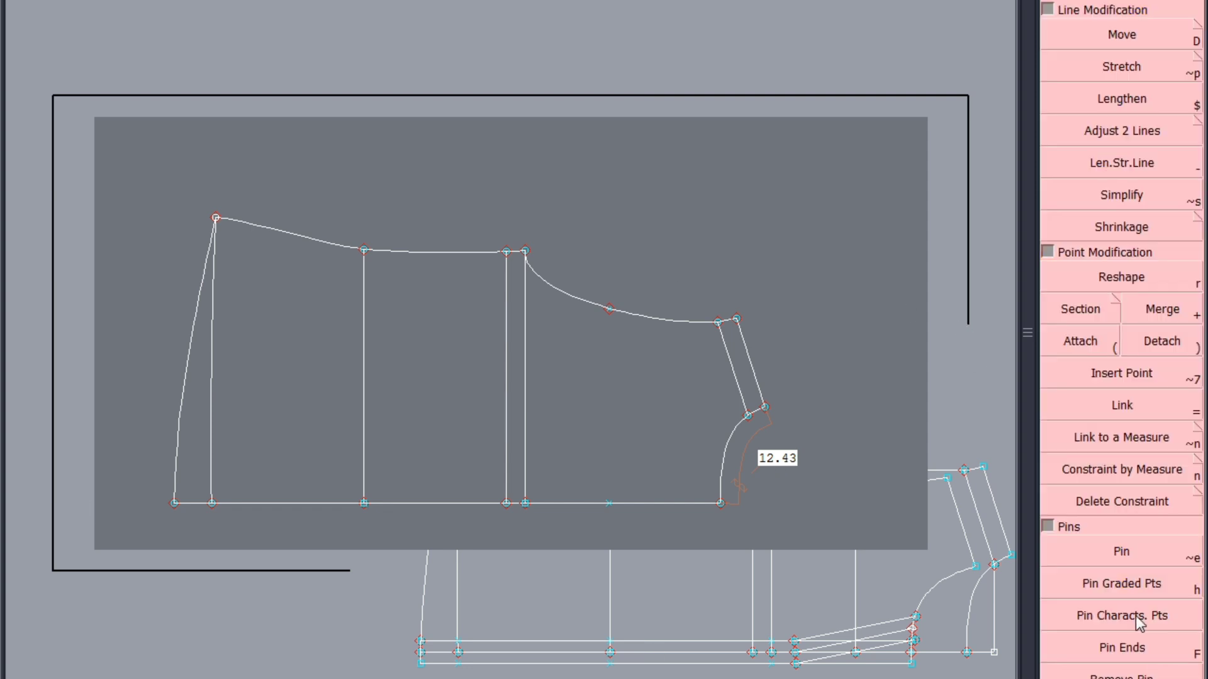
left_click(1139, 579)
left_click(1101, 38)
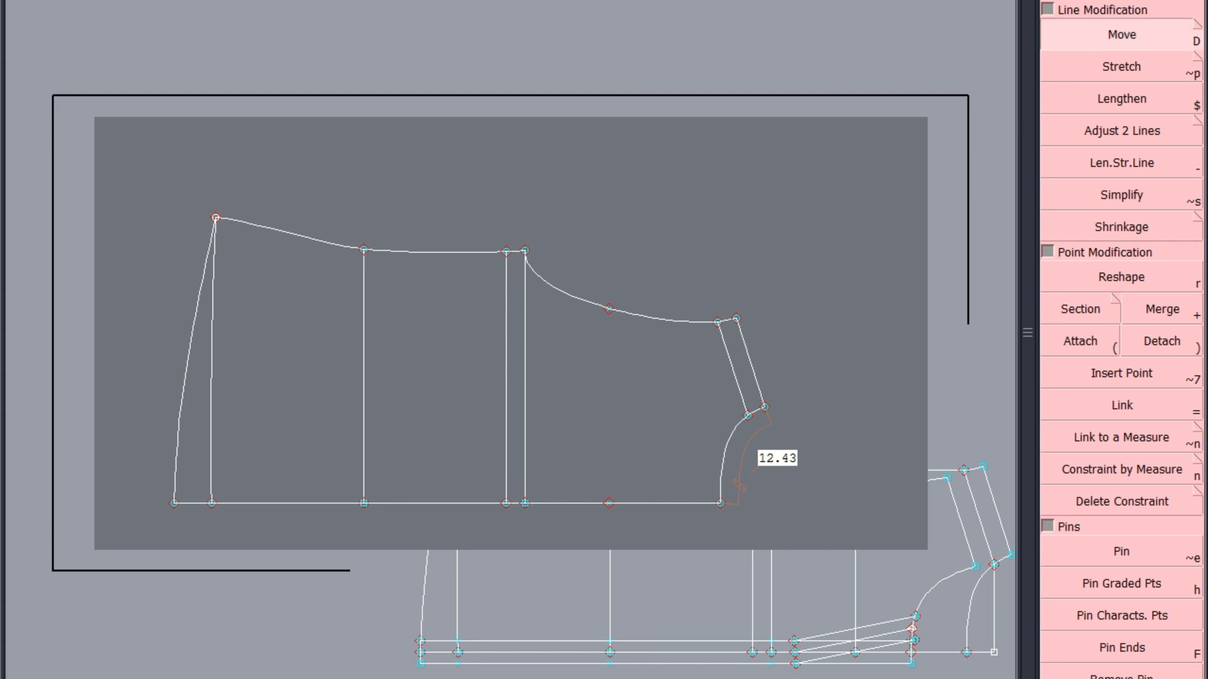
left_click(1129, 549)
left_click(609, 308)
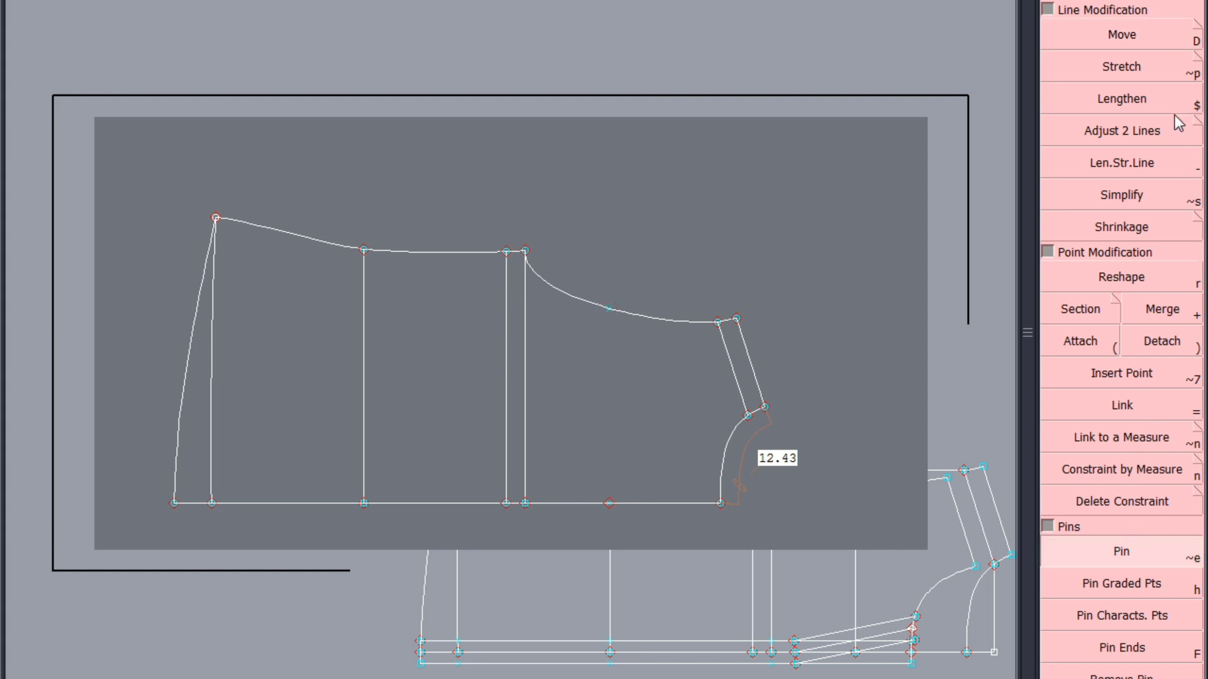
left_click(1146, 37)
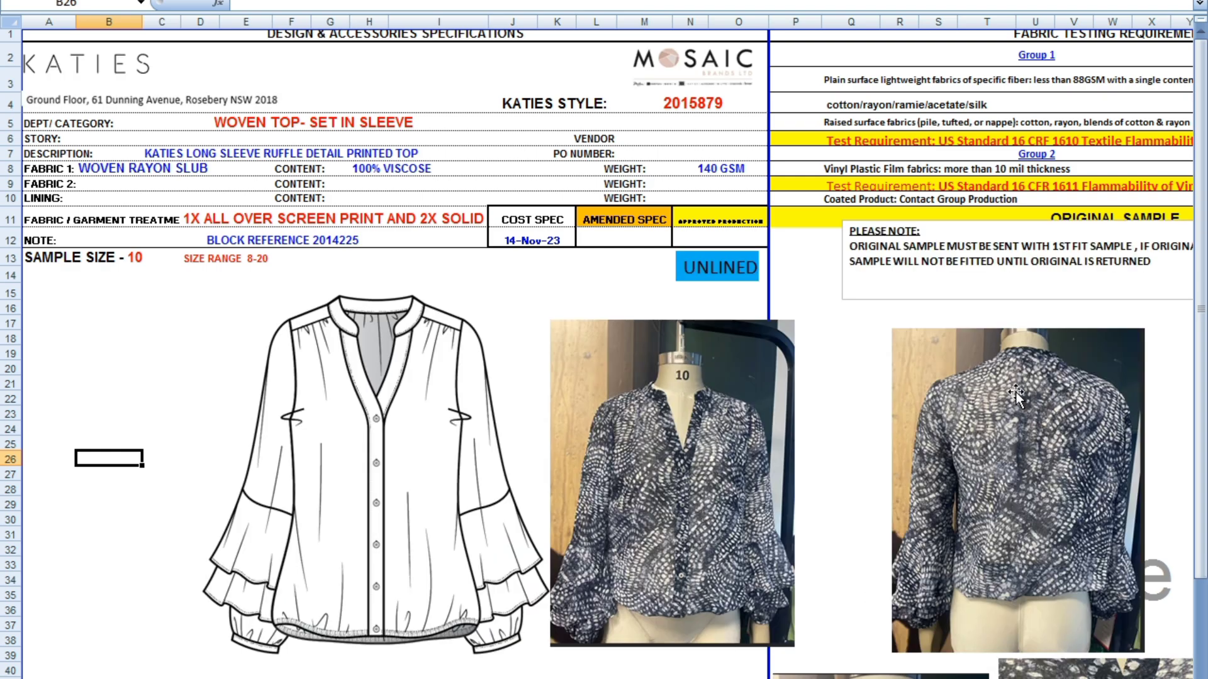
Switch to the Excel spec sheet and examine the back view photos and the construction details for gathers, plackets and frills
scroll(1048, 478, "down", 2)
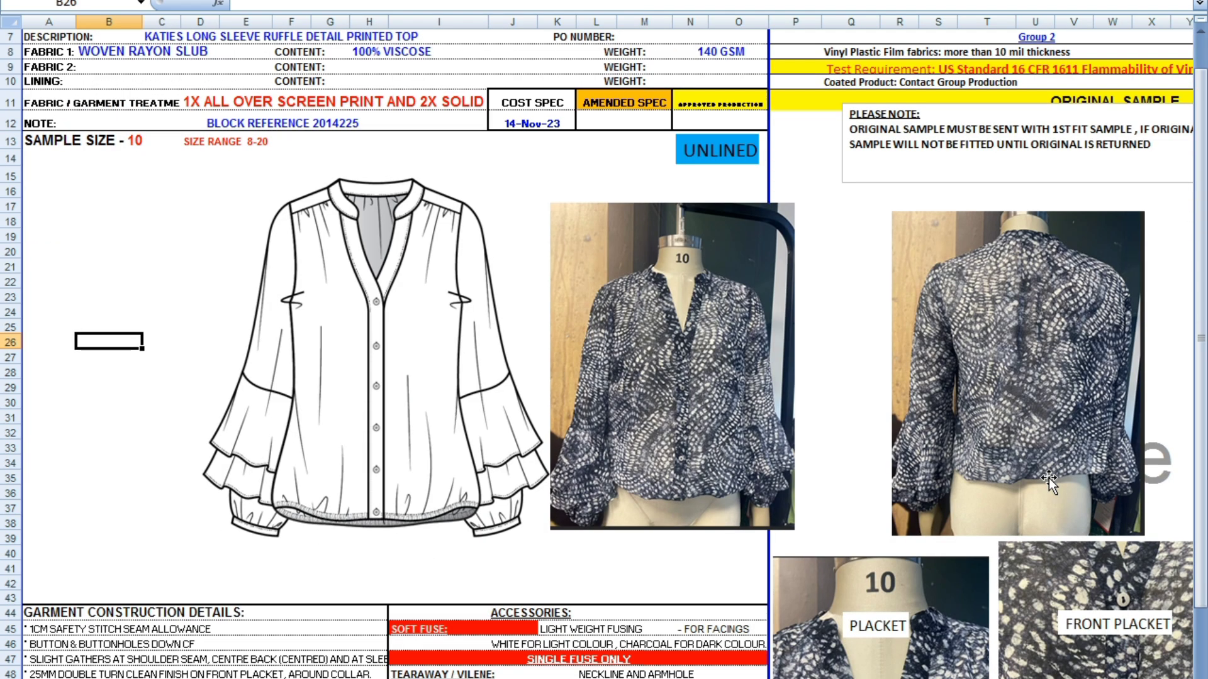
scroll(1048, 478, "down", 4)
scroll(1012, 264, "down", 2)
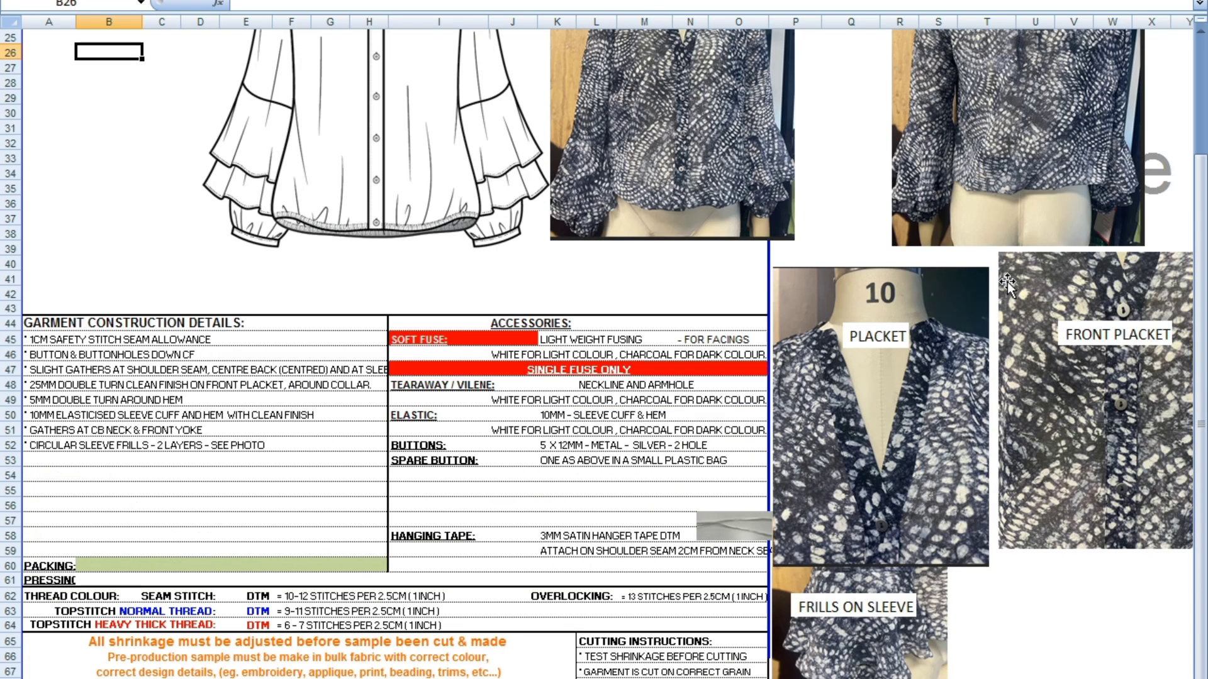
scroll(1007, 284, "down", 4)
scroll(1001, 289, "up", 11)
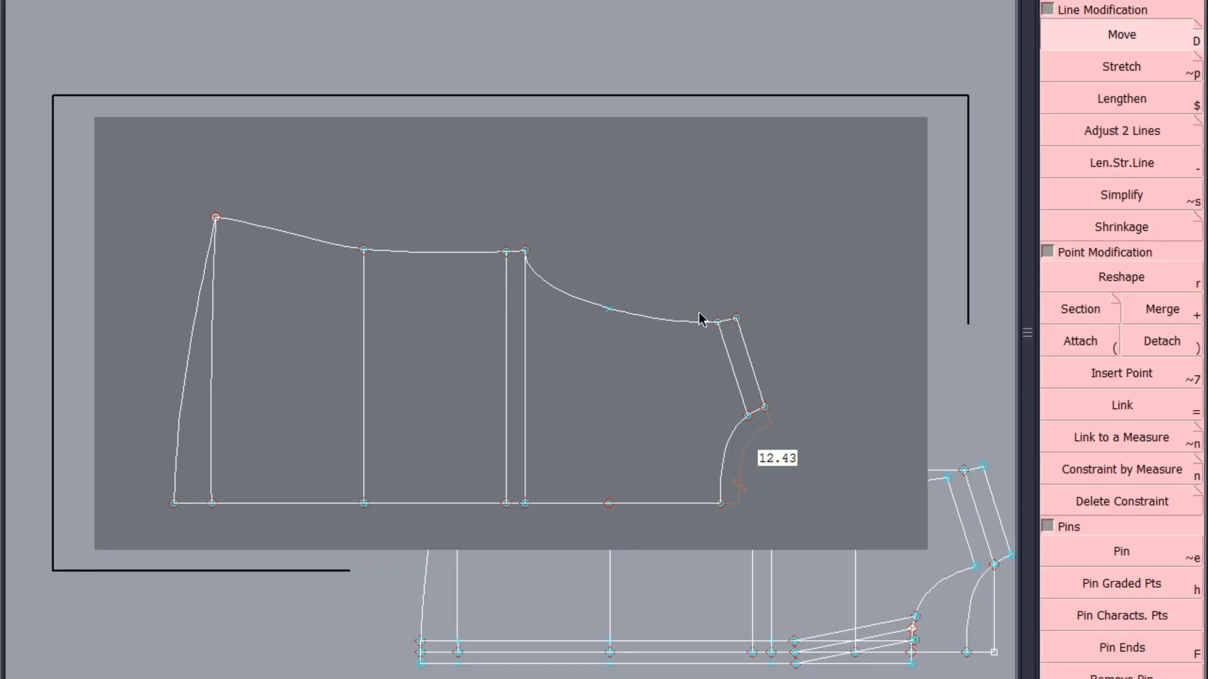
Delete the two vertical lines running from the side seam near the underarm to the centre back line
key("Delete")
left_click(505, 358)
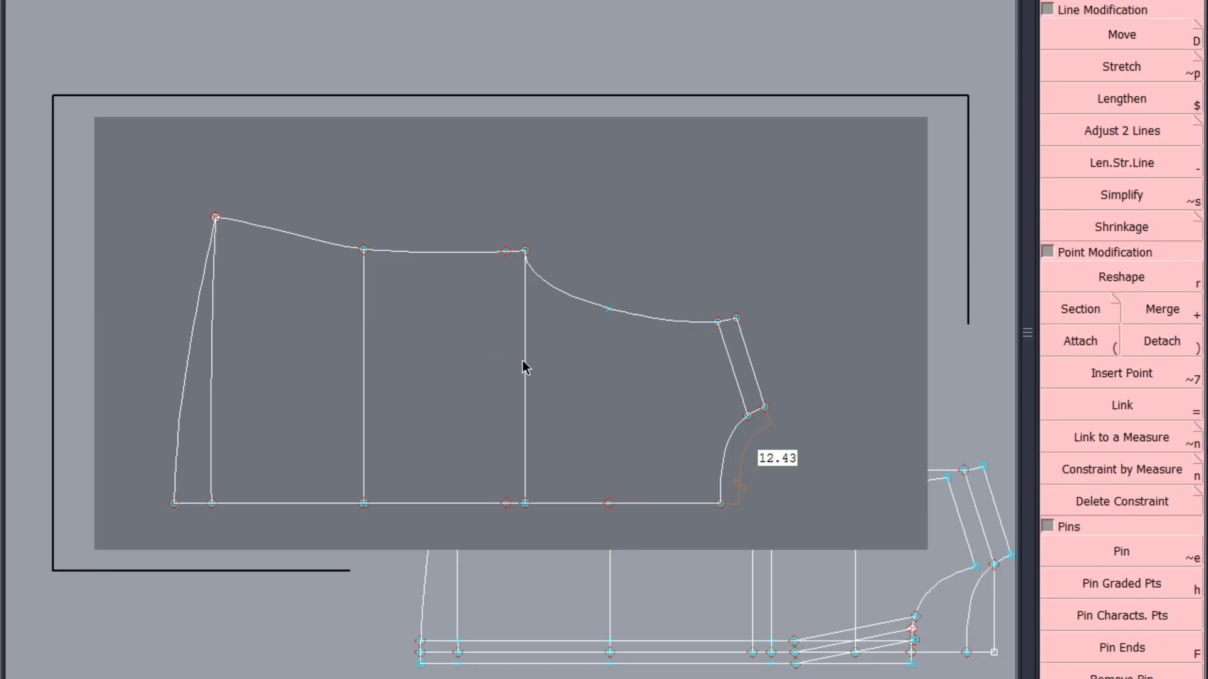
left_click(526, 368)
Pin the side seam points at the underarm together with the back armhole and shoulder lines, ready for the Stretch operation
left_click(1141, 553)
left_click(504, 251)
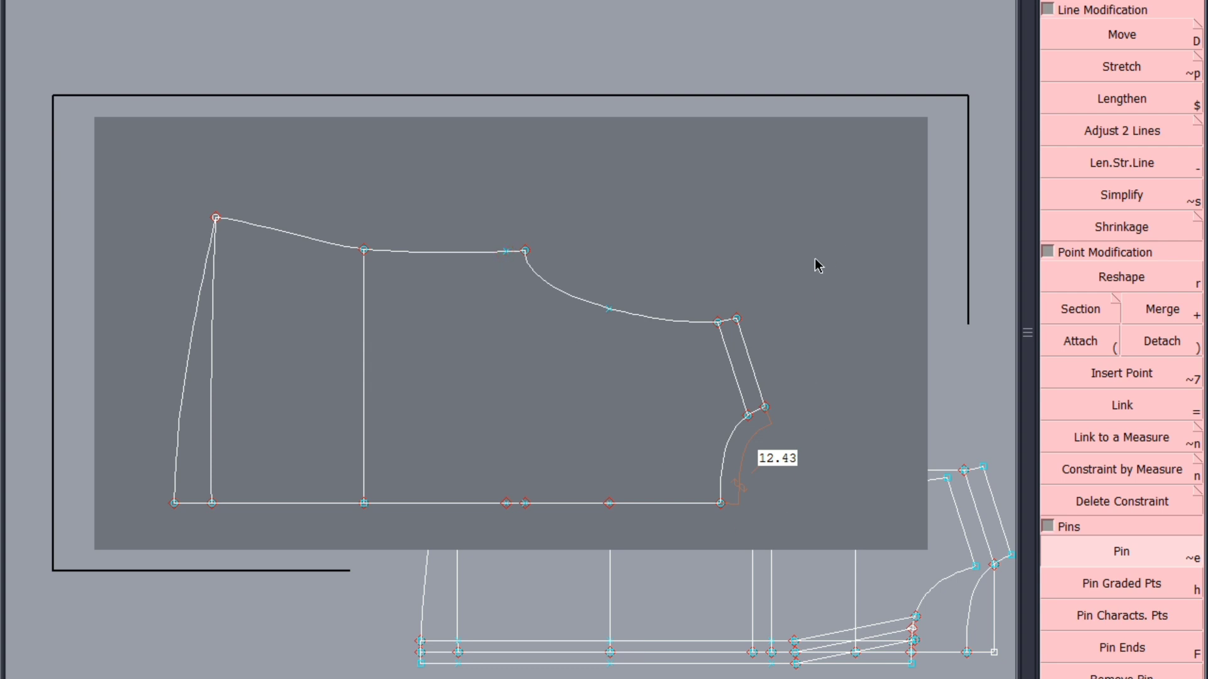
left_click_drag(846, 216, 476, 456)
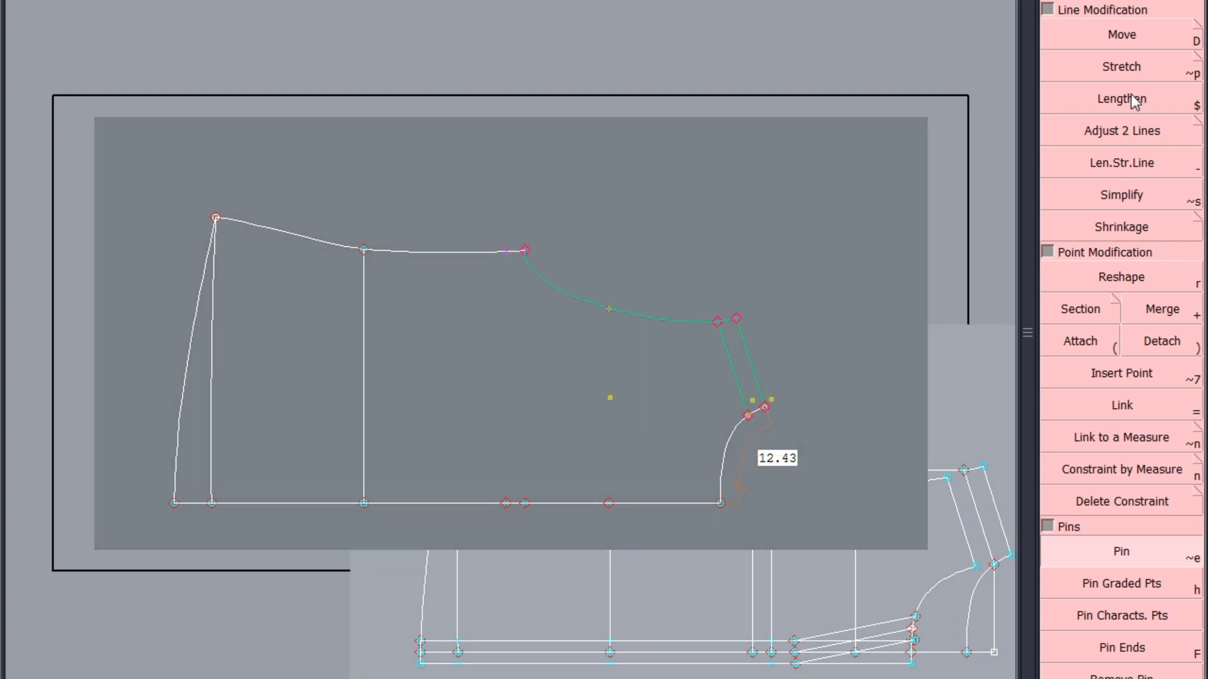
left_click(1126, 67)
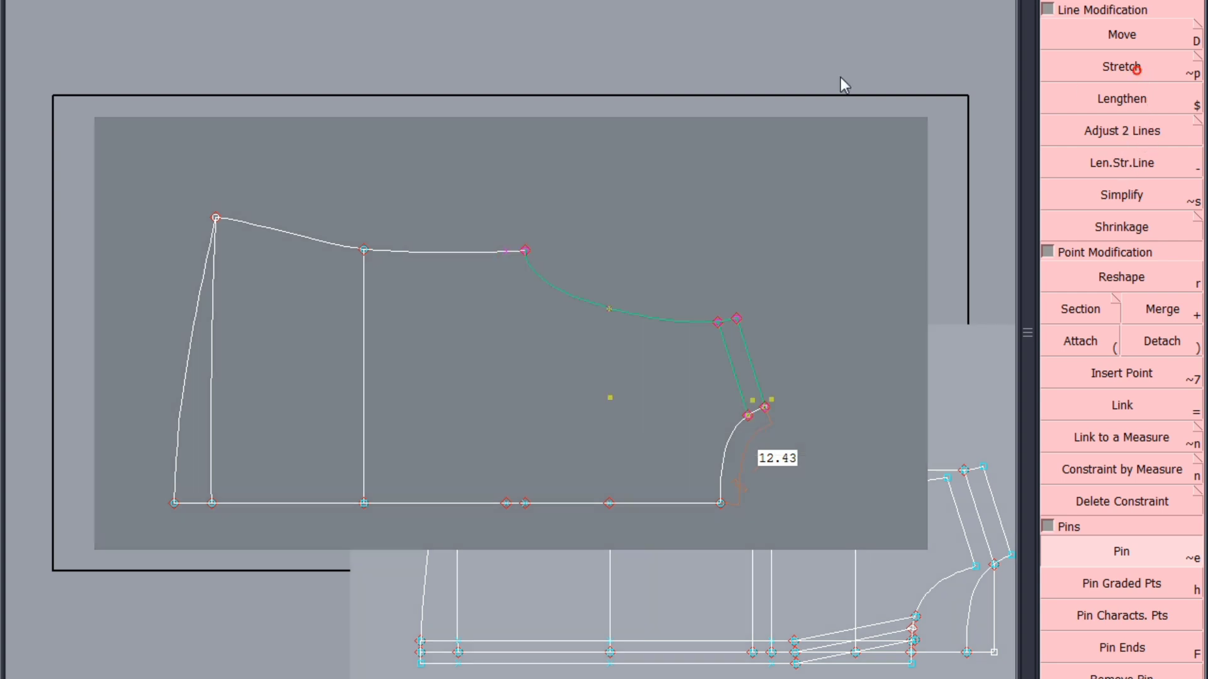
left_click(363, 250)
left_click(748, 417)
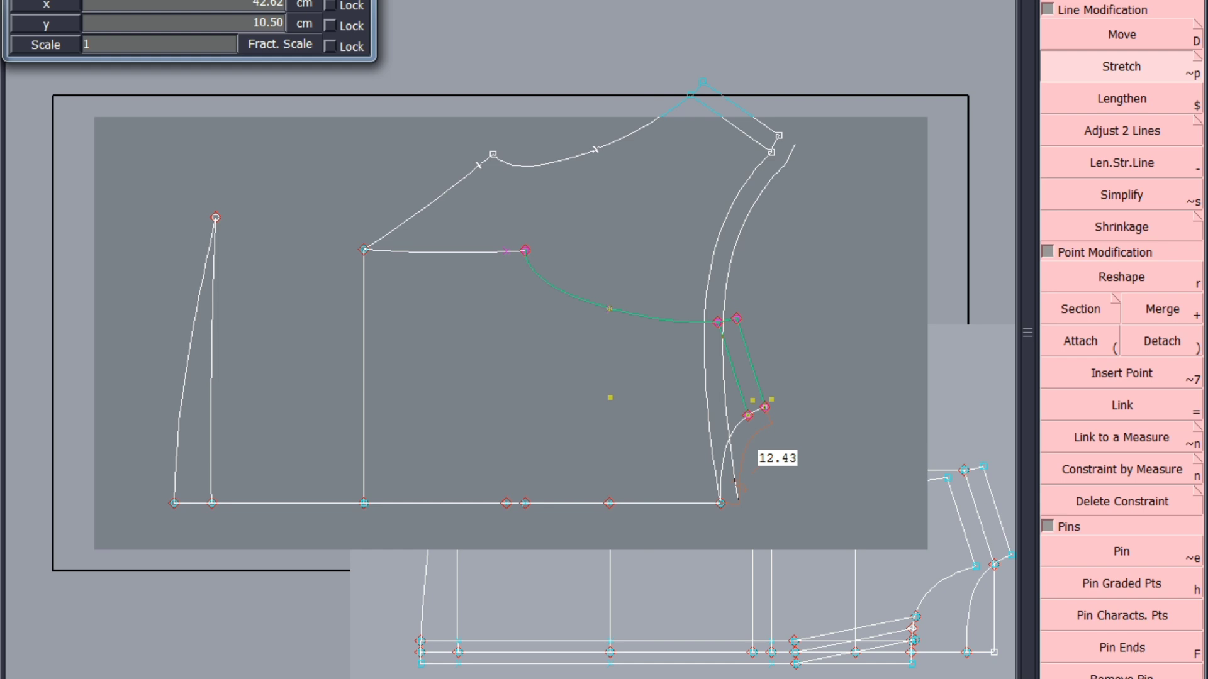
key("Return")
key("ctrl+z")
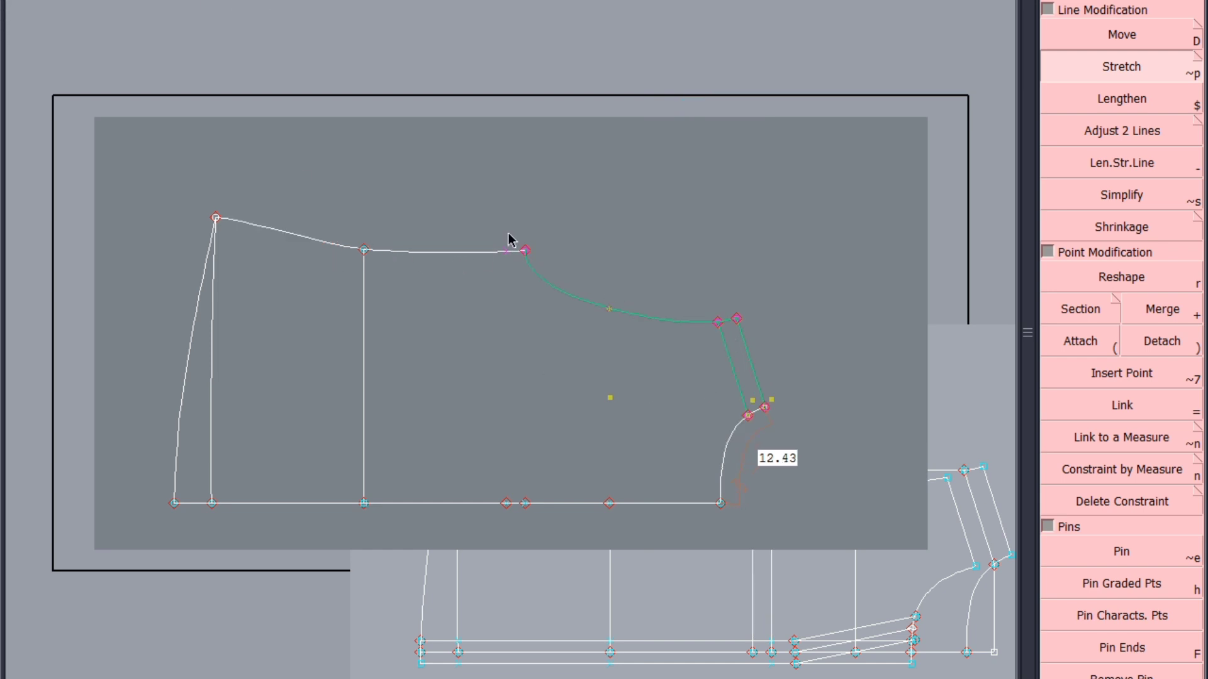
Stretch the pinned armhole and shoulder section about the side waist point to widen the back neckline for gathers, then release the pins
left_click(363, 249)
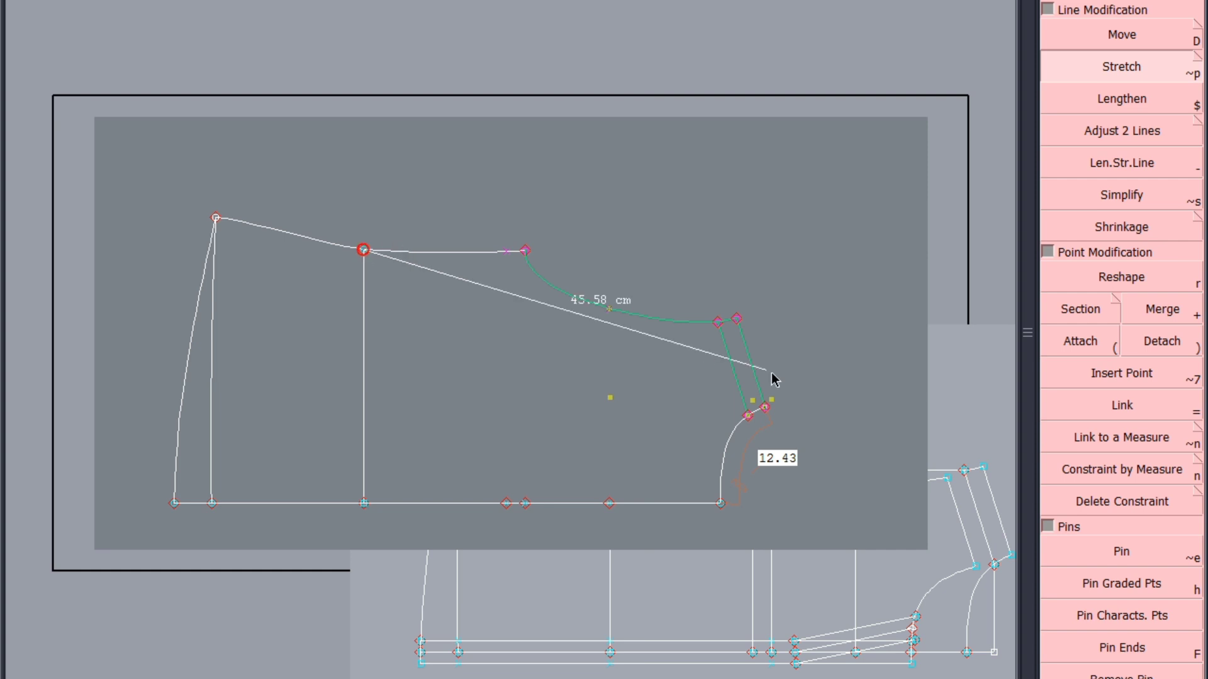
left_click(749, 404)
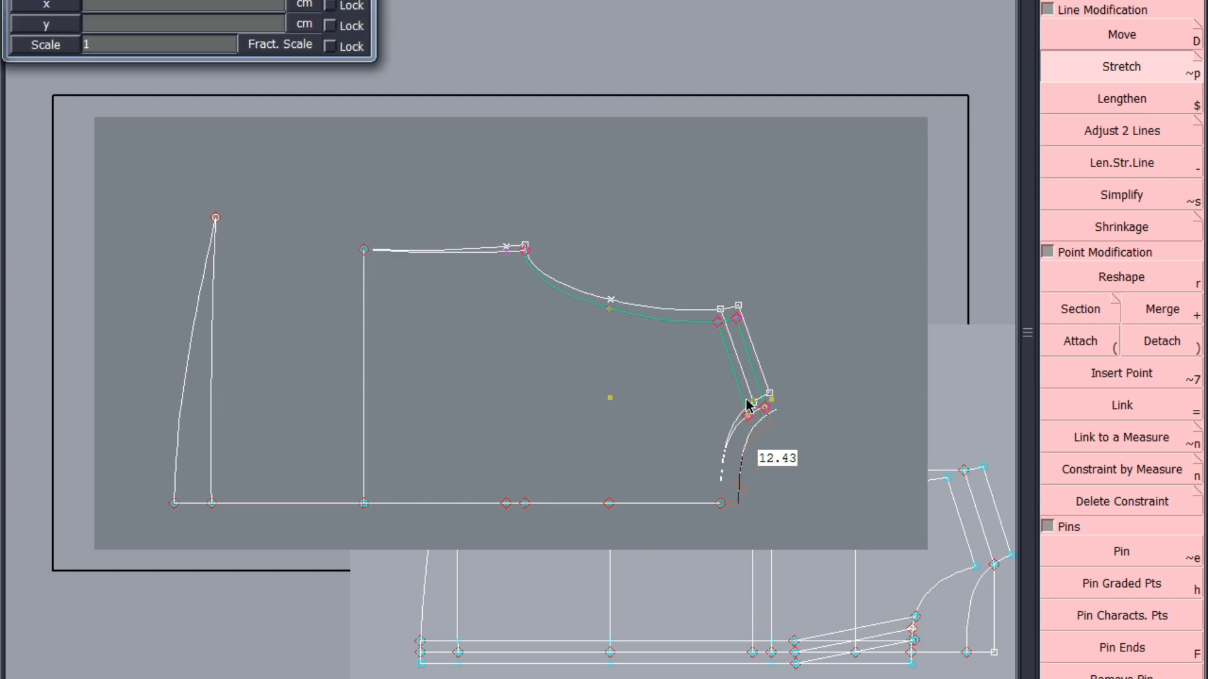
key("Down")
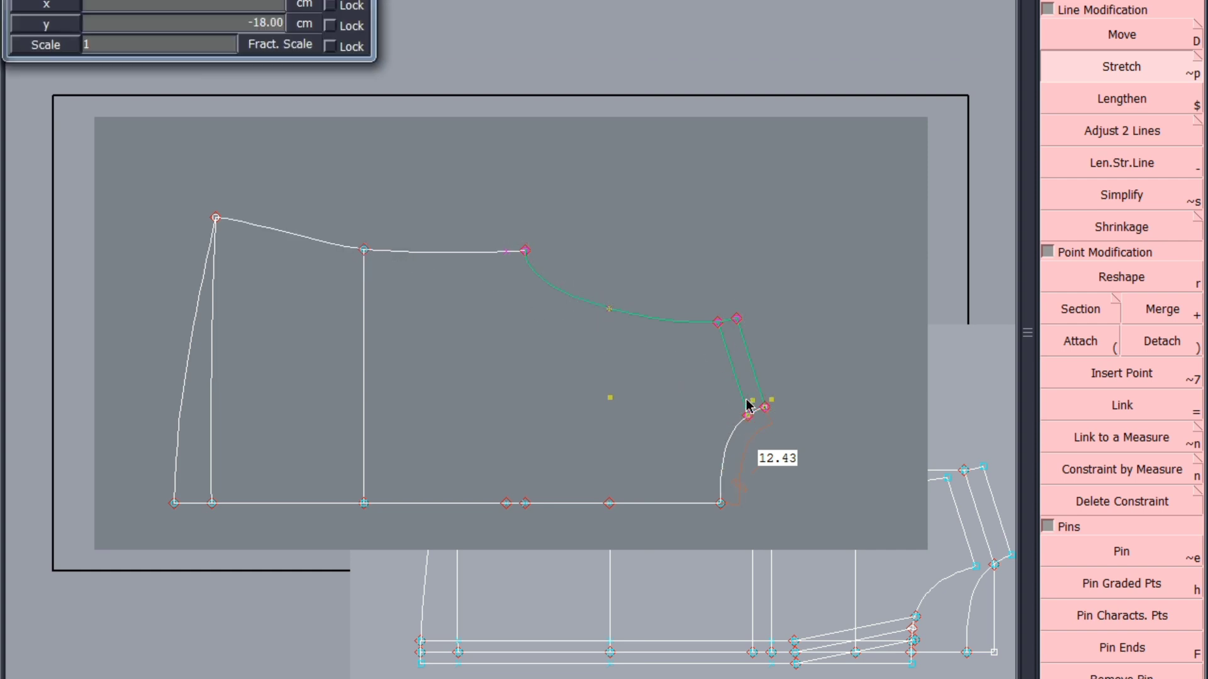
key("Return")
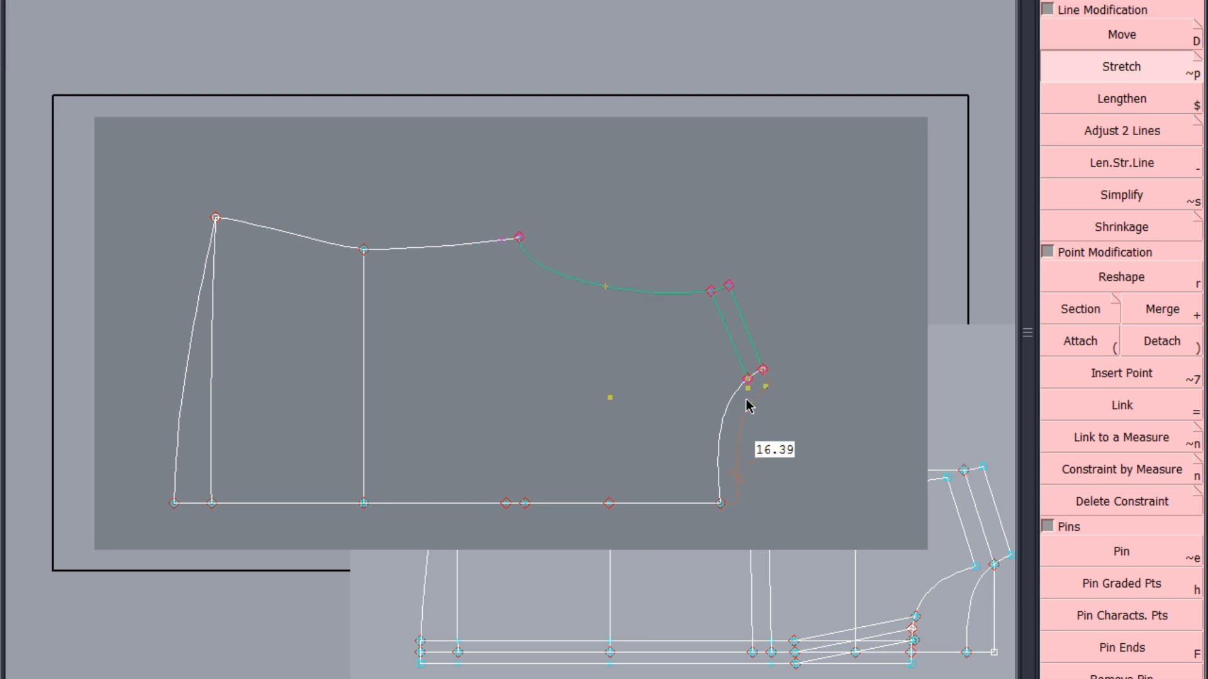
left_click(802, 393)
Reshape the back neckline with its lower curve handle so it meets the centre back line more squarely, and save the model
scroll(667, 505, "up", 2)
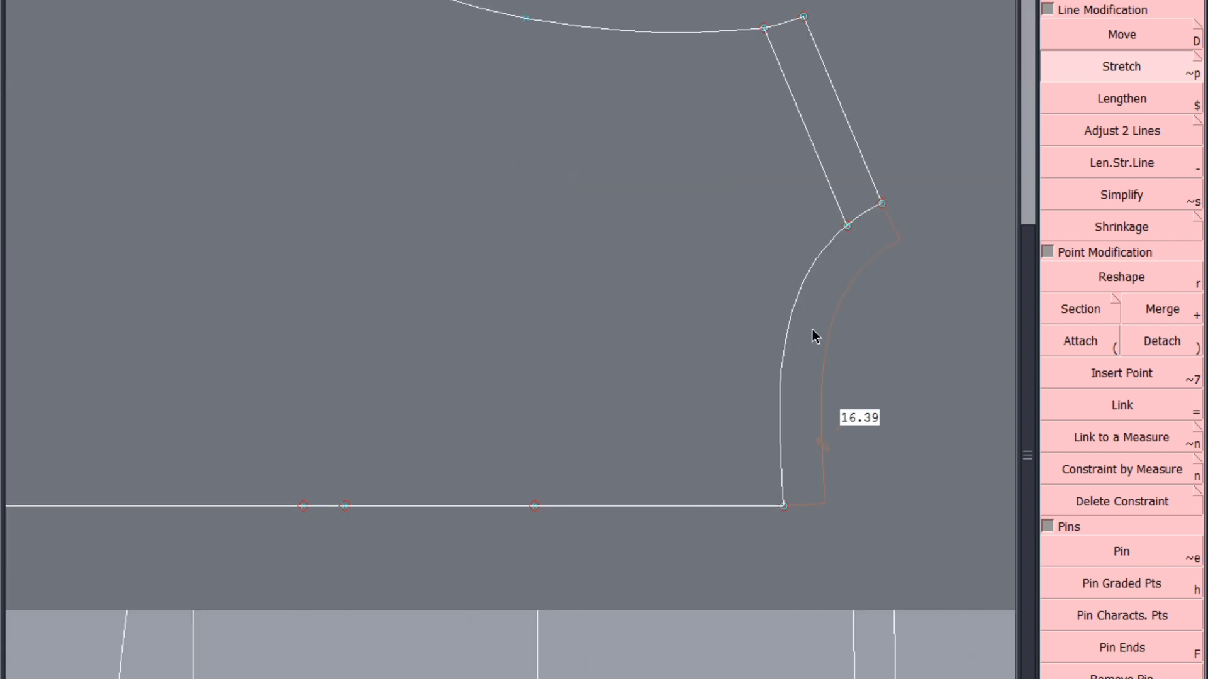
key("F12")
left_click(1132, 272)
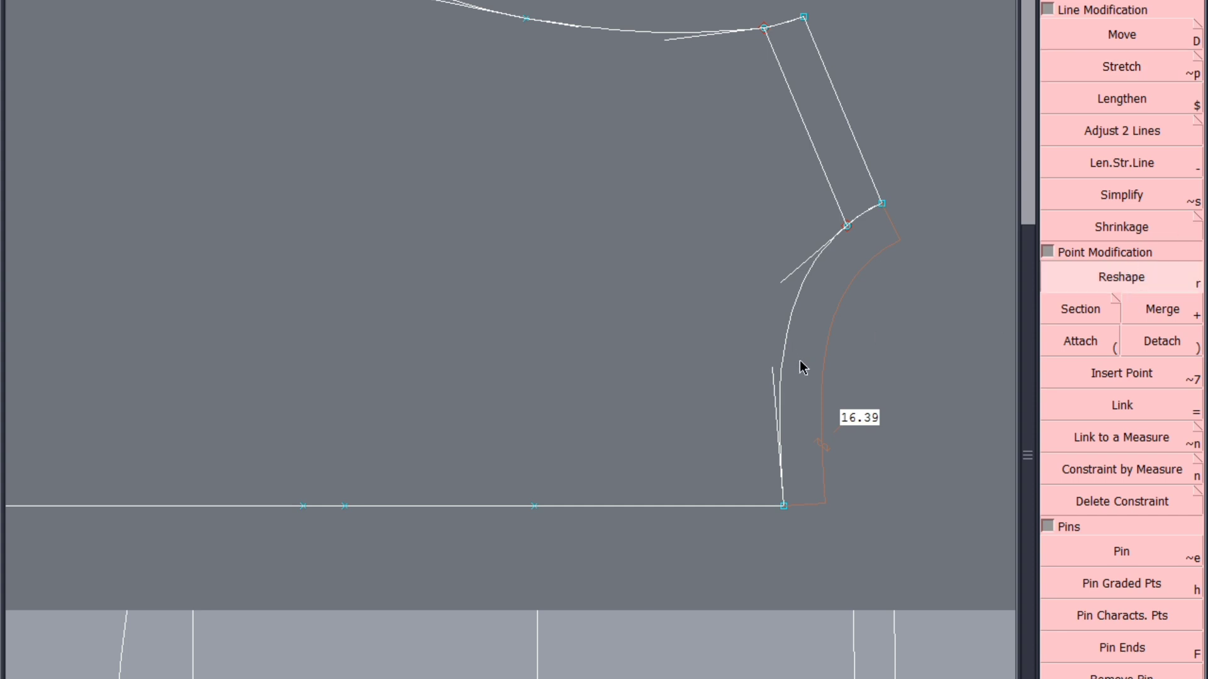
left_click(773, 370)
left_click(779, 363)
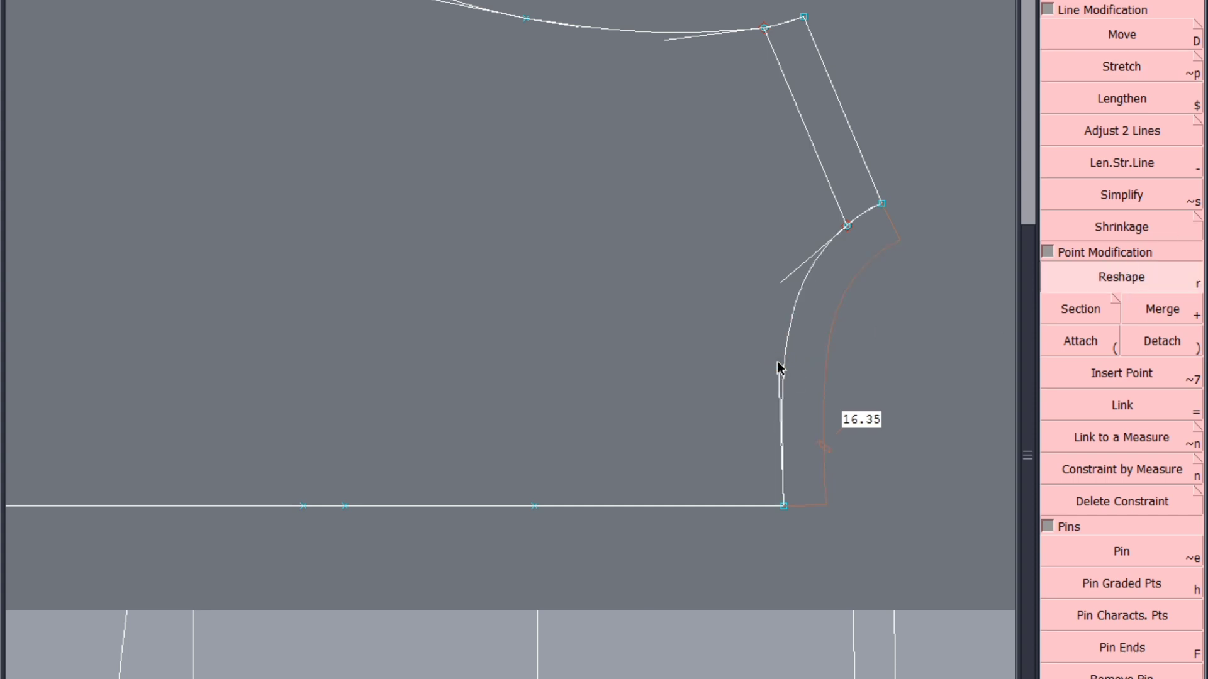
left_click(779, 363)
left_click(780, 362)
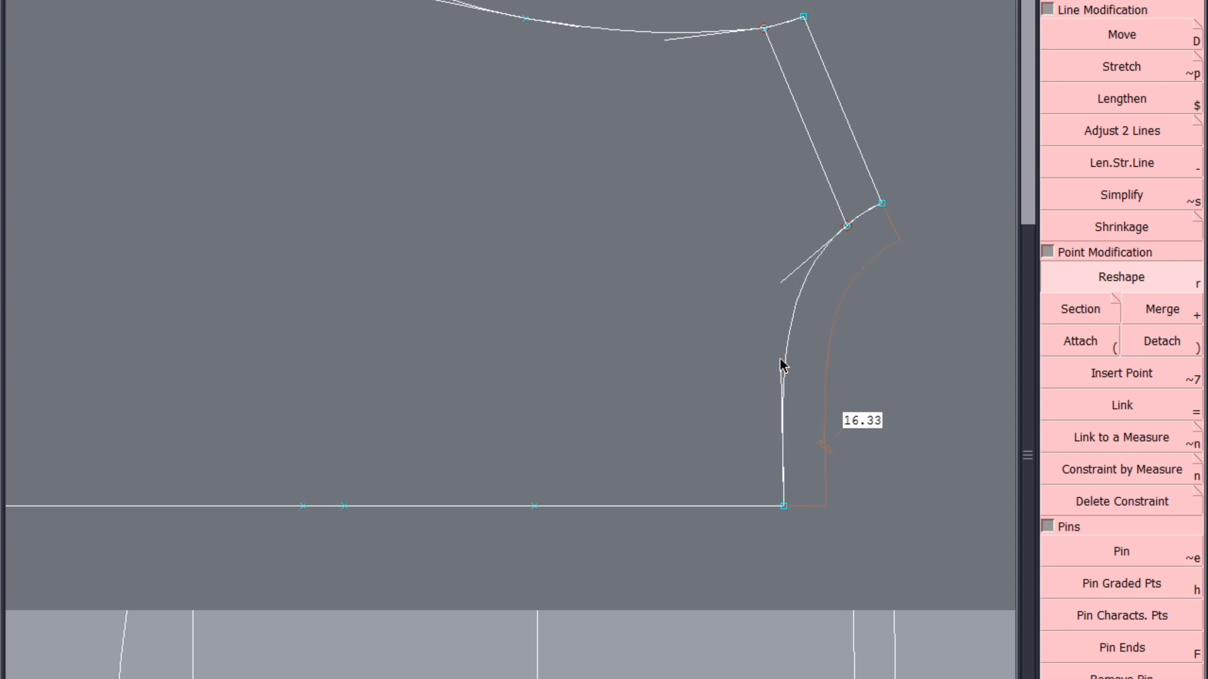
left_click(781, 360)
left_click(780, 356)
scroll(795, 457, "up", 1)
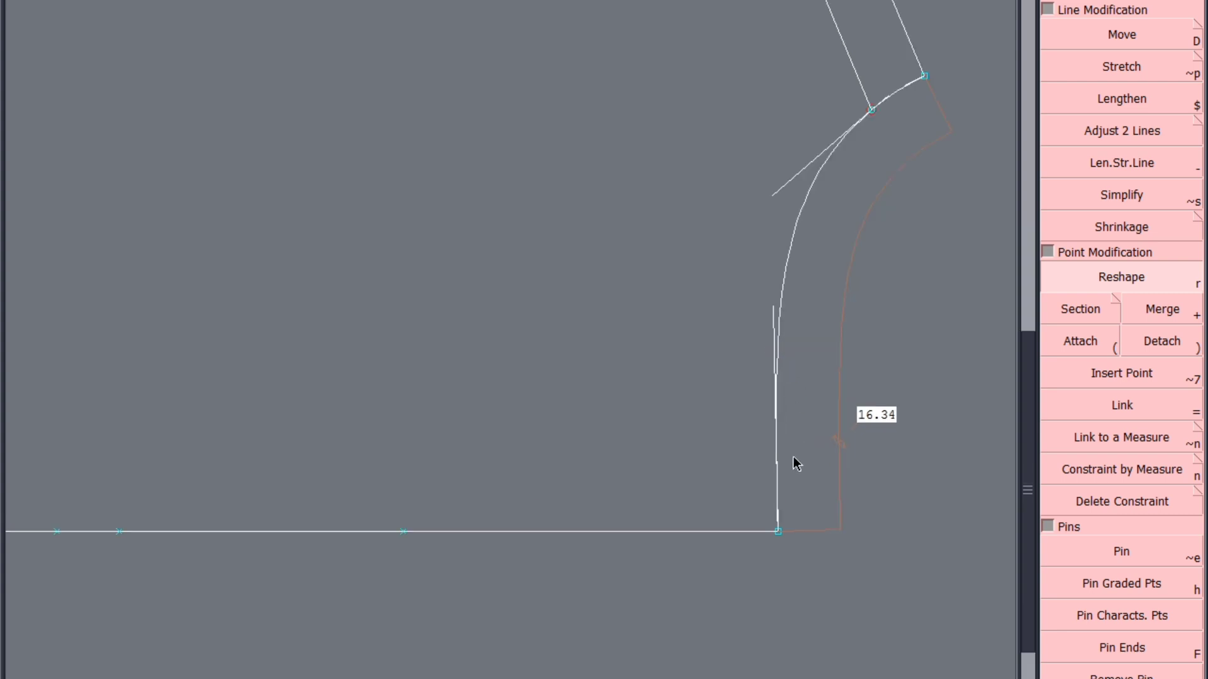
scroll(793, 463, "up", 1)
key("ctrl+s")
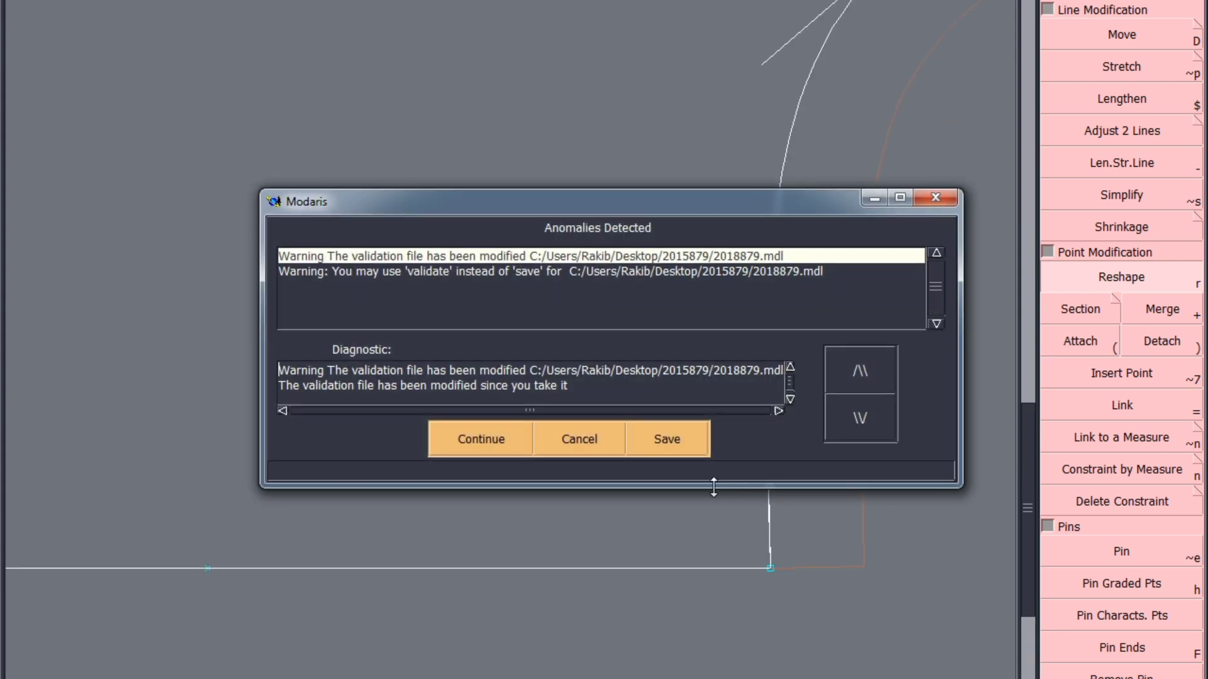
left_click(483, 440)
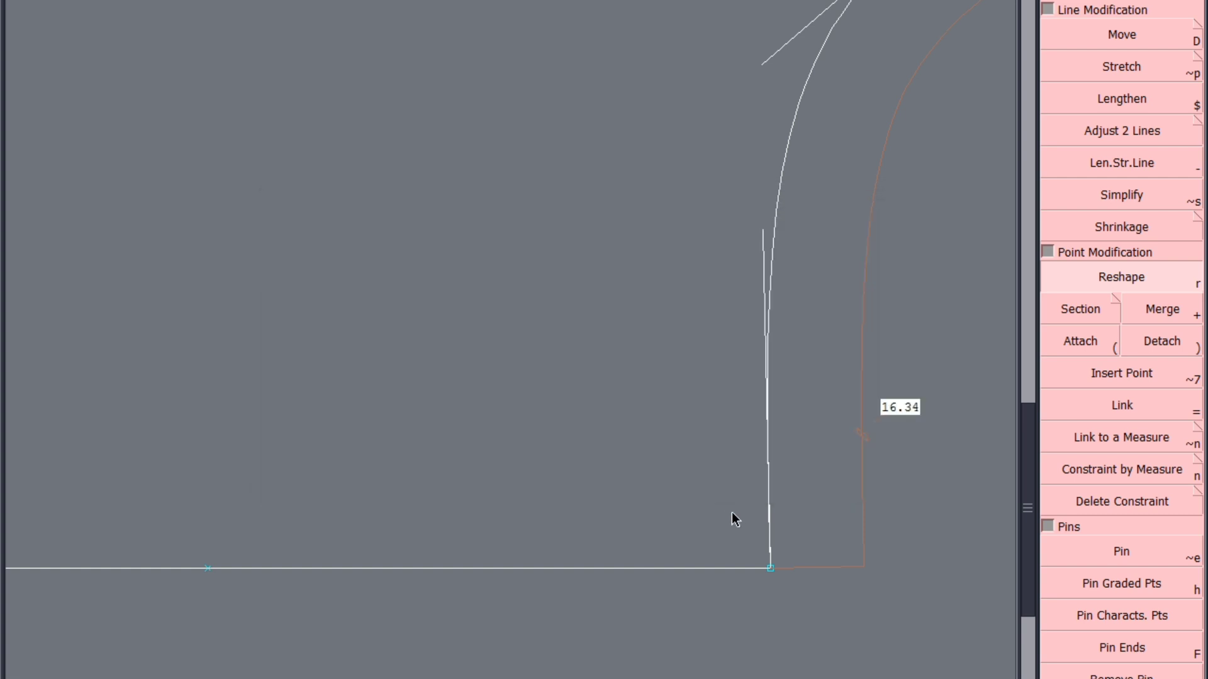
Fine-tune the neckline's lower handle until the curve leaves centre back perpendicularly, and save the model again
left_click(764, 231)
left_click(766, 228)
scroll(769, 494, "down", 3)
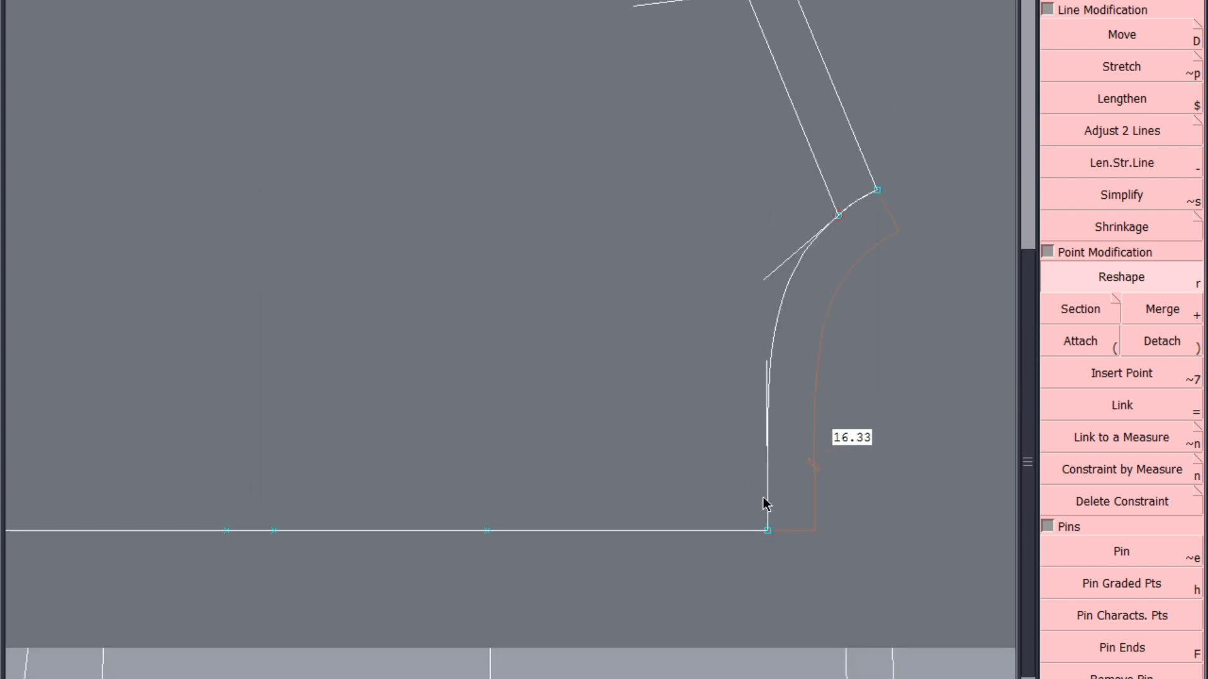
scroll(892, 173, "up", 5)
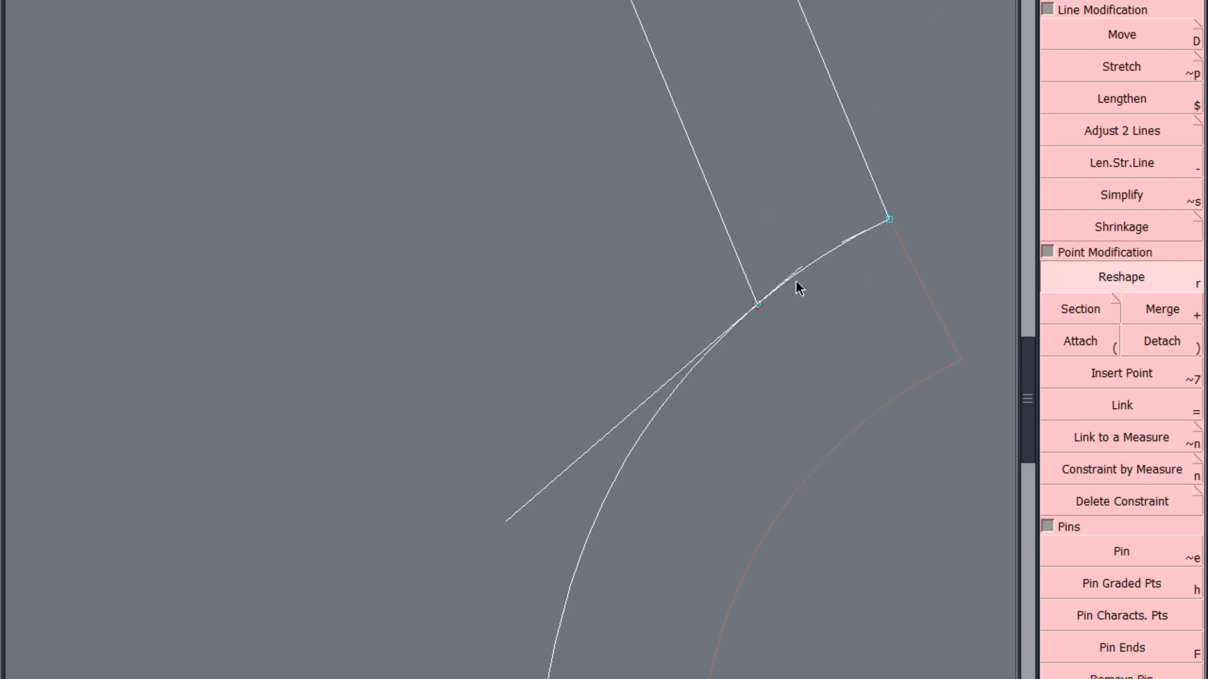
key("ctrl+s")
left_click(493, 440)
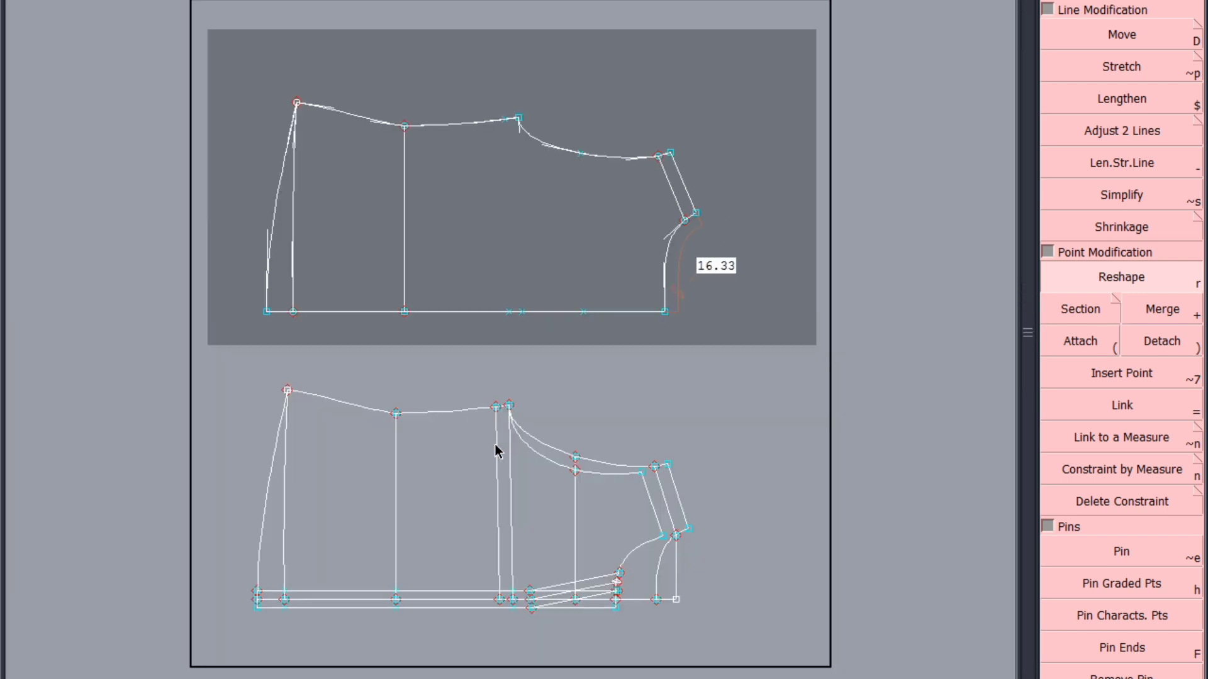
Draw straight lines down to the centre back line from the middle armhole point and from the side seam point near the underarm
left_click(581, 153)
left_click(584, 312)
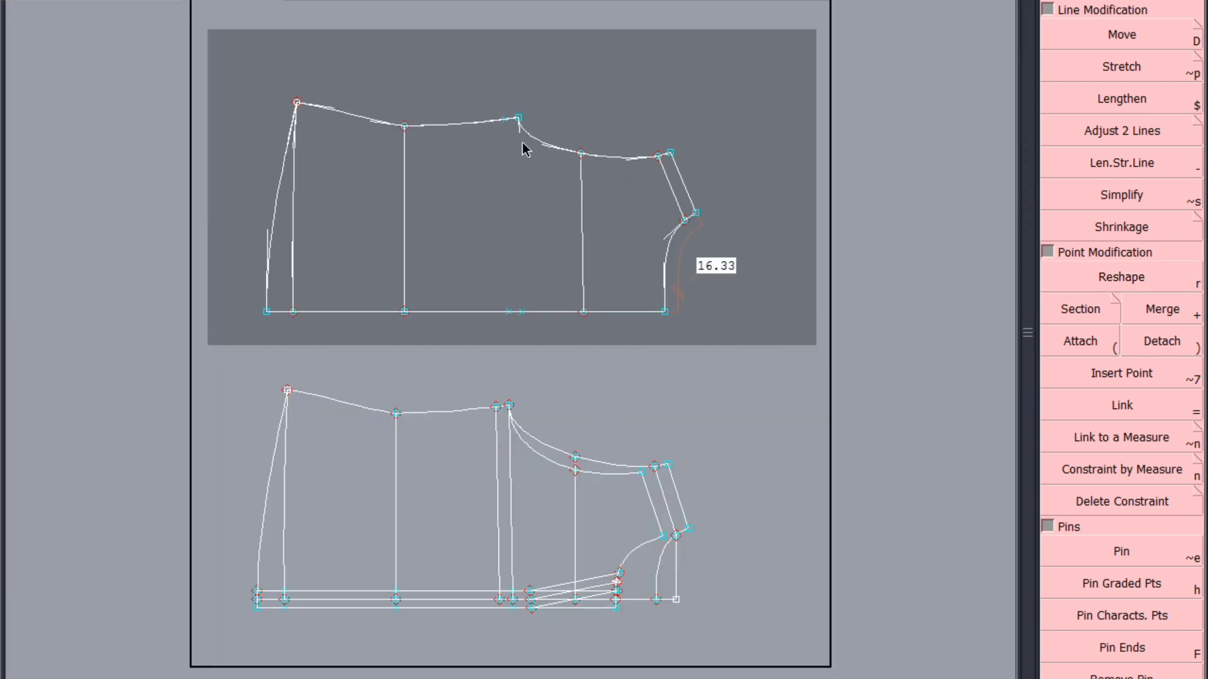
left_click(507, 120)
left_click(510, 312)
Align the ends of the mid-armhole and underarm lines so both run exactly vertical, and save the model
left_click(581, 154)
left_click(582, 311)
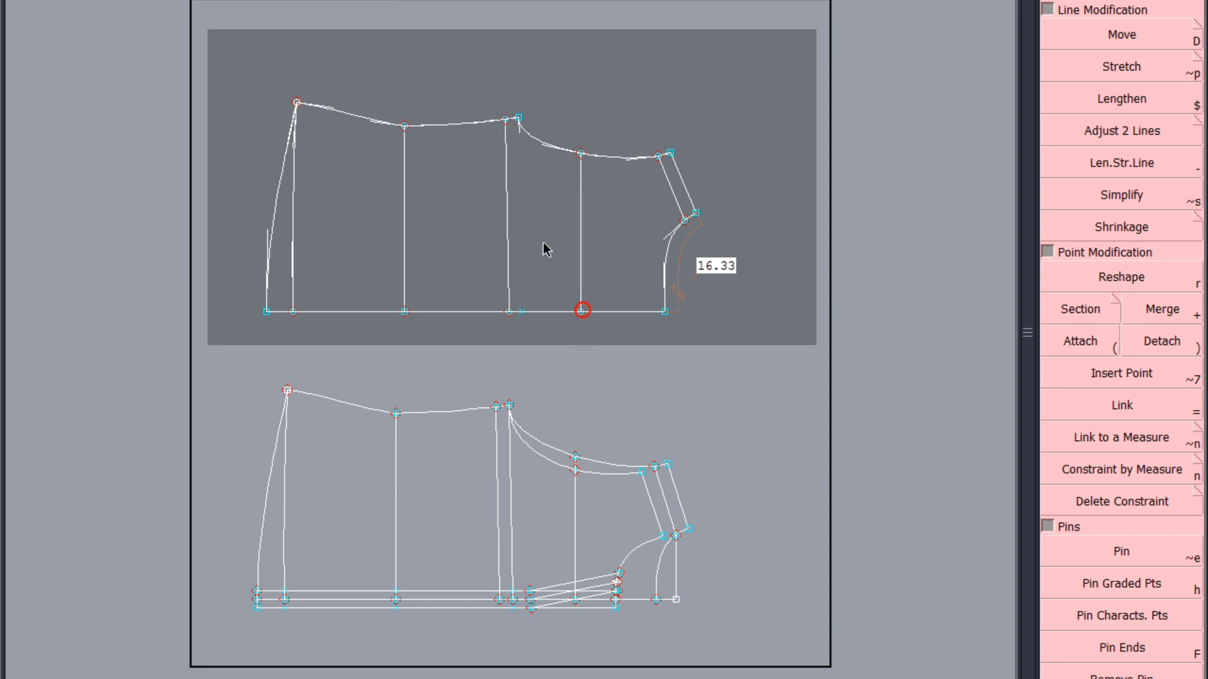
left_click(506, 120)
left_click(507, 312)
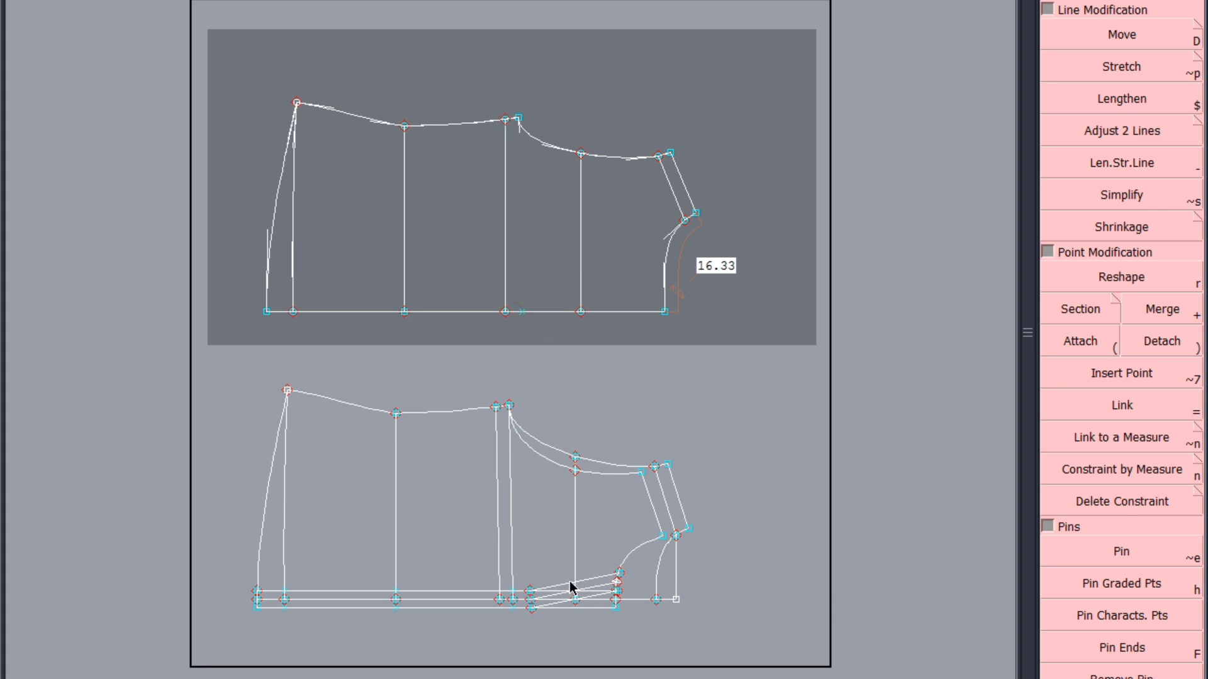
key("ctrl+s")
left_click(473, 438)
Delete the back armhole, back shoulder lines, neck vertical, back neckline and outer centre line end from the lower draft
scroll(447, 645, "up", 2)
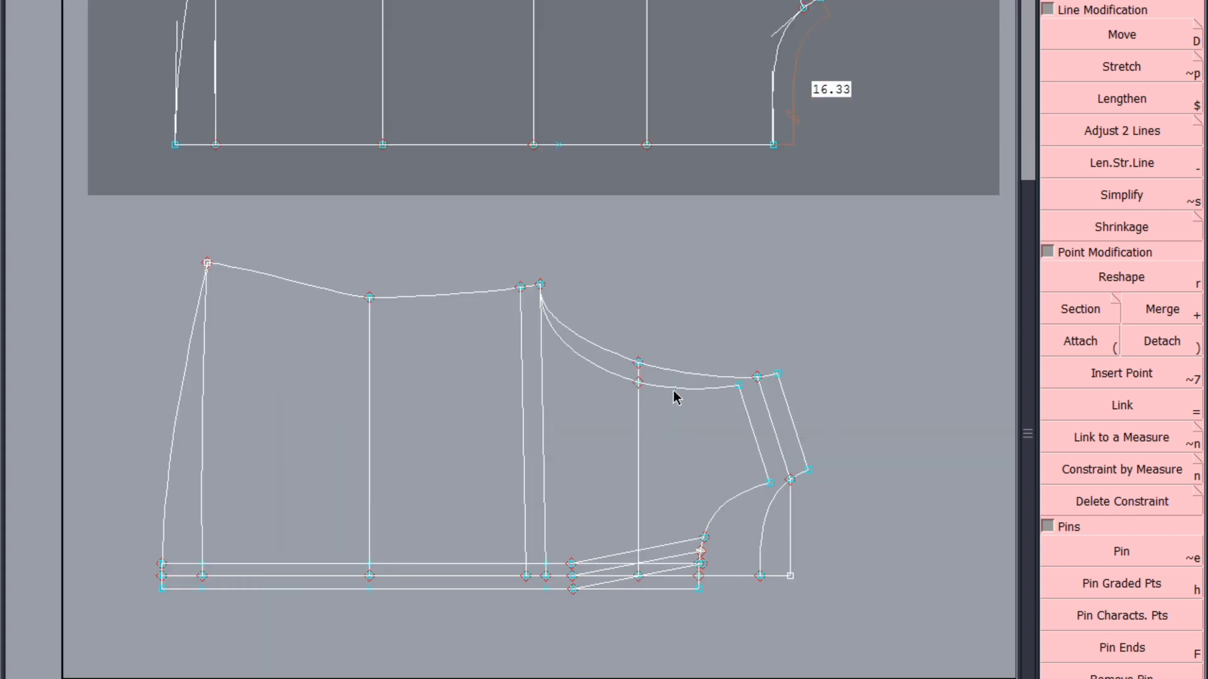
left_click(681, 365)
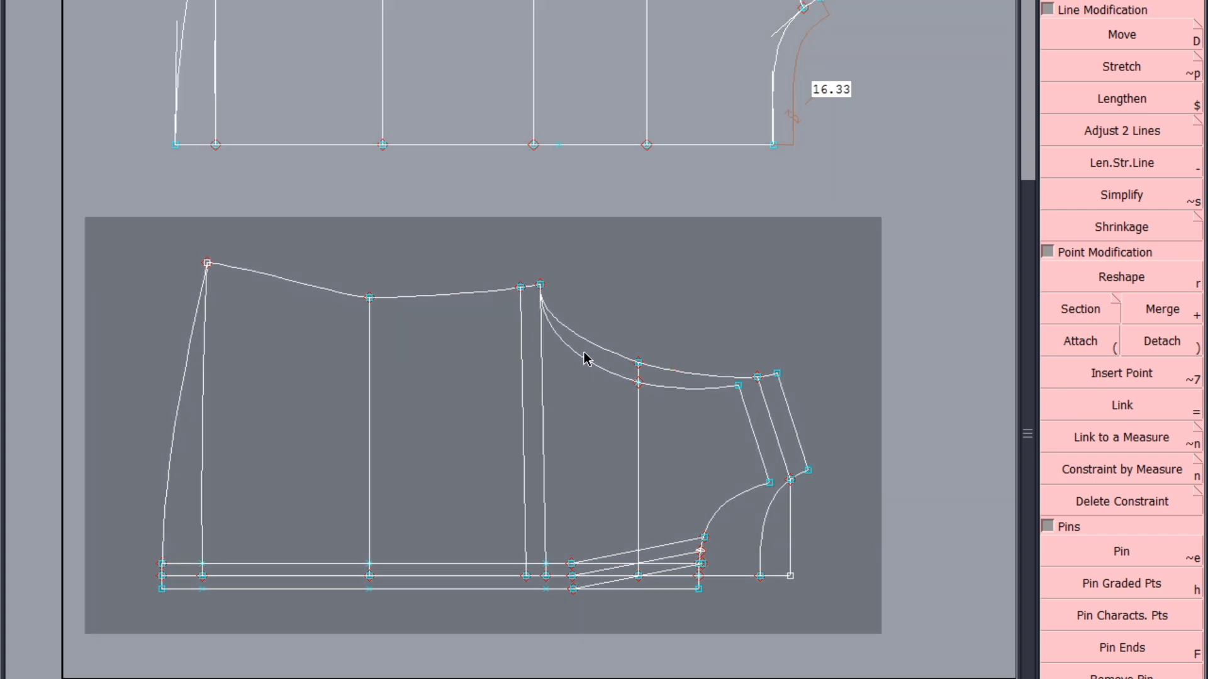
left_click(593, 340)
left_click(762, 392)
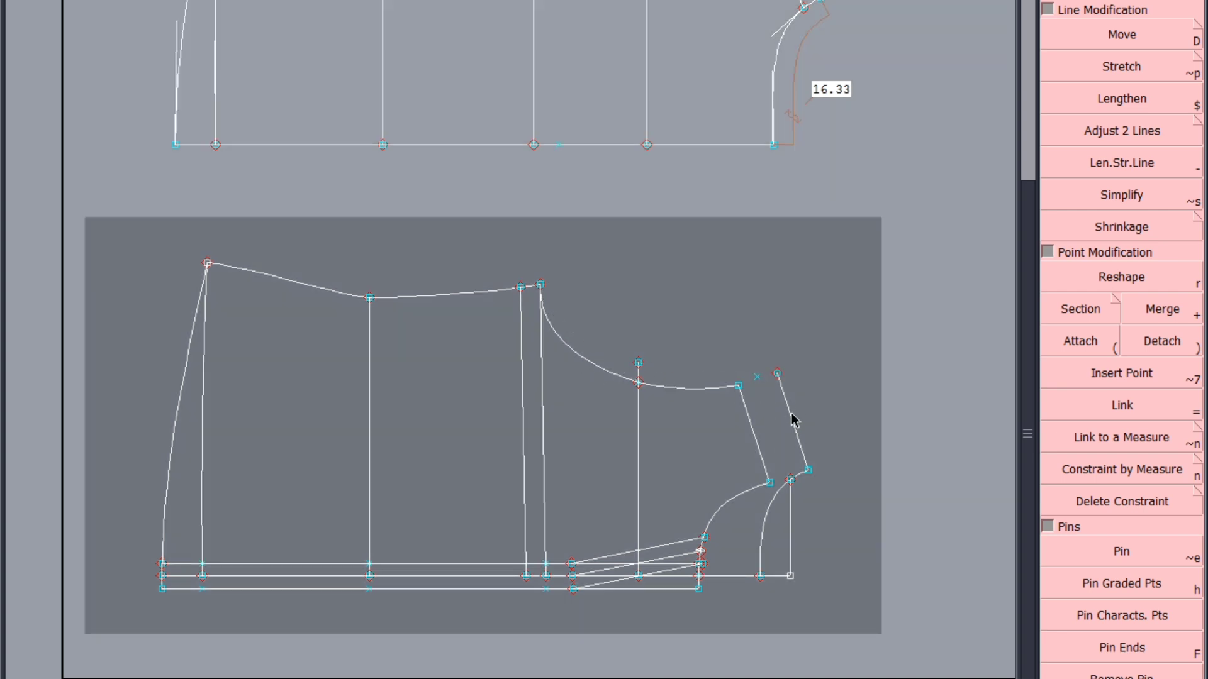
left_click(795, 418)
left_click(793, 517)
left_click(763, 527)
left_click(788, 576)
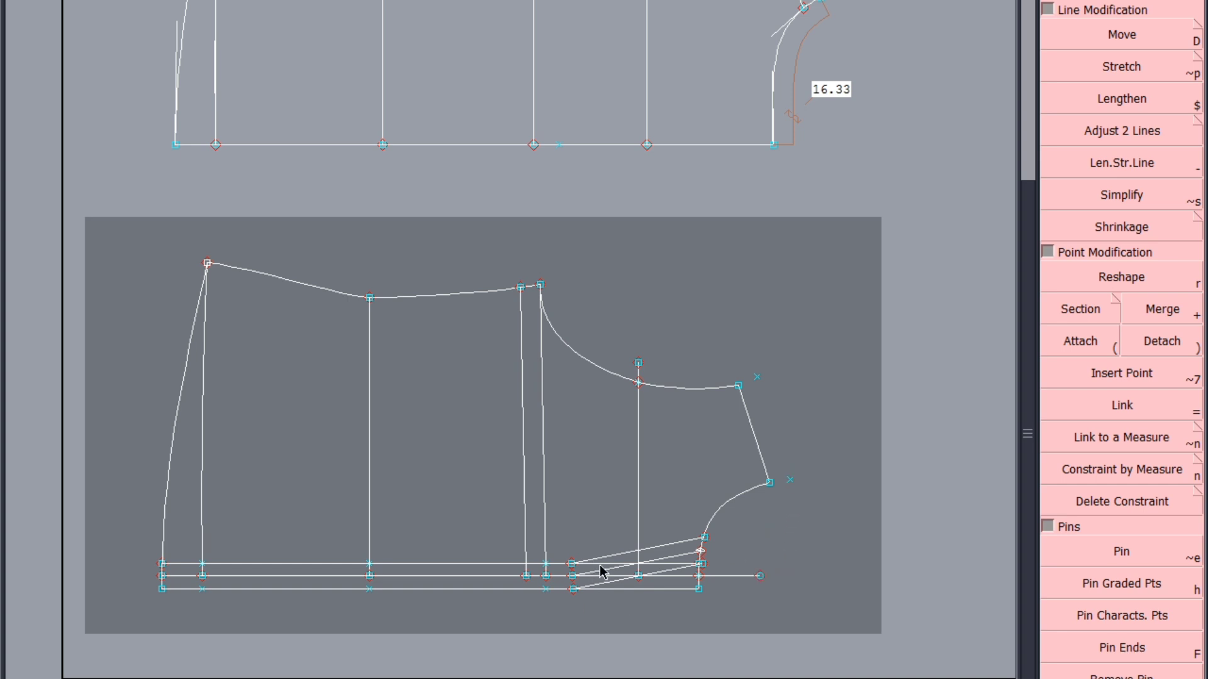
Replace the lowest placket line on the front draft with a straight line from the hem to the start of the slanted line
left_click(696, 589)
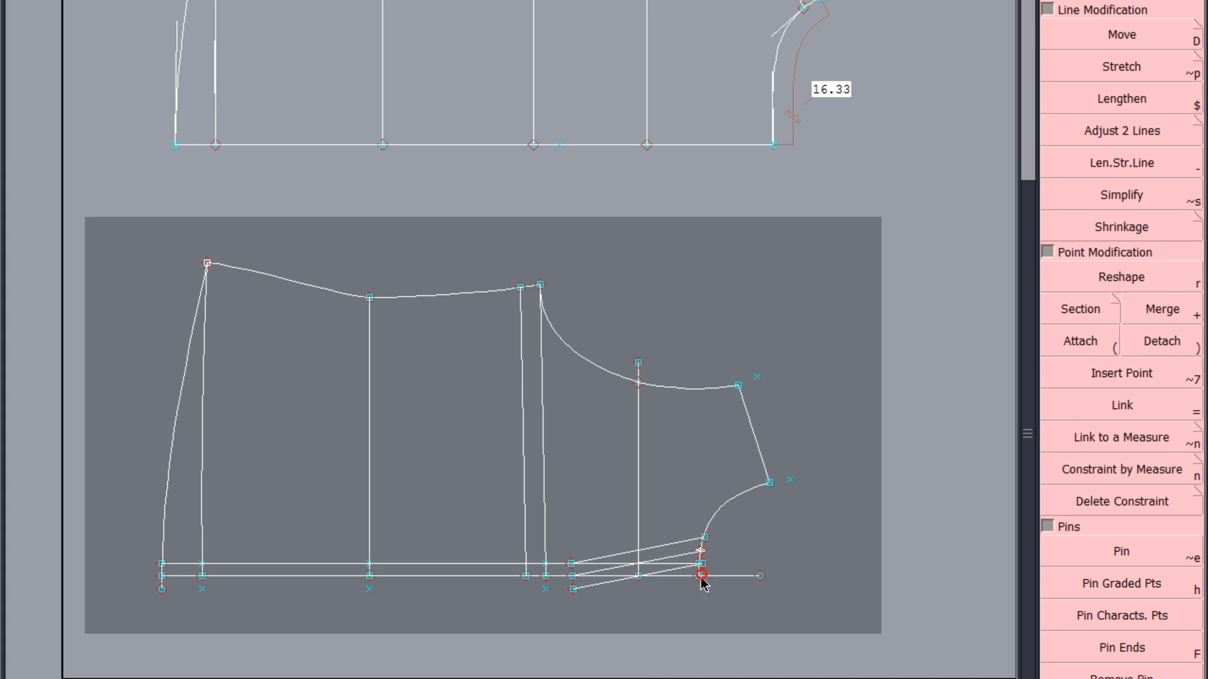
left_click(162, 590)
left_click(574, 589)
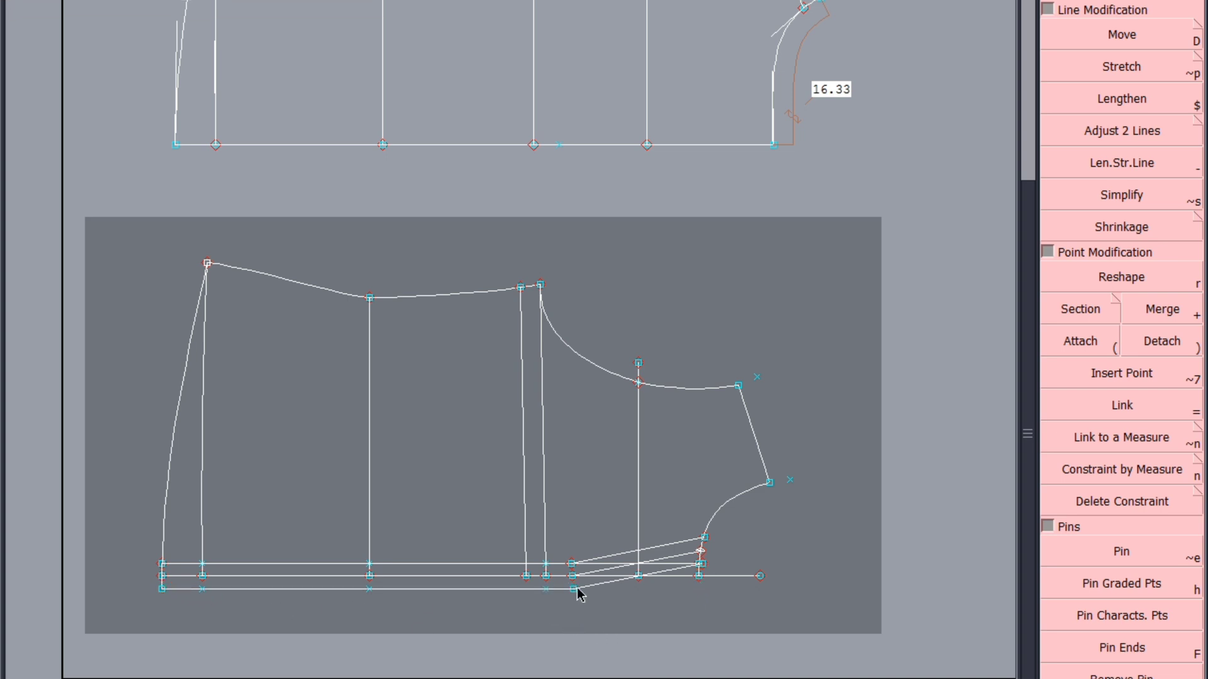
key("Return")
Delete the vertical line through the middle armhole point of the front draft
left_click_drag(846, 302, 472, 671)
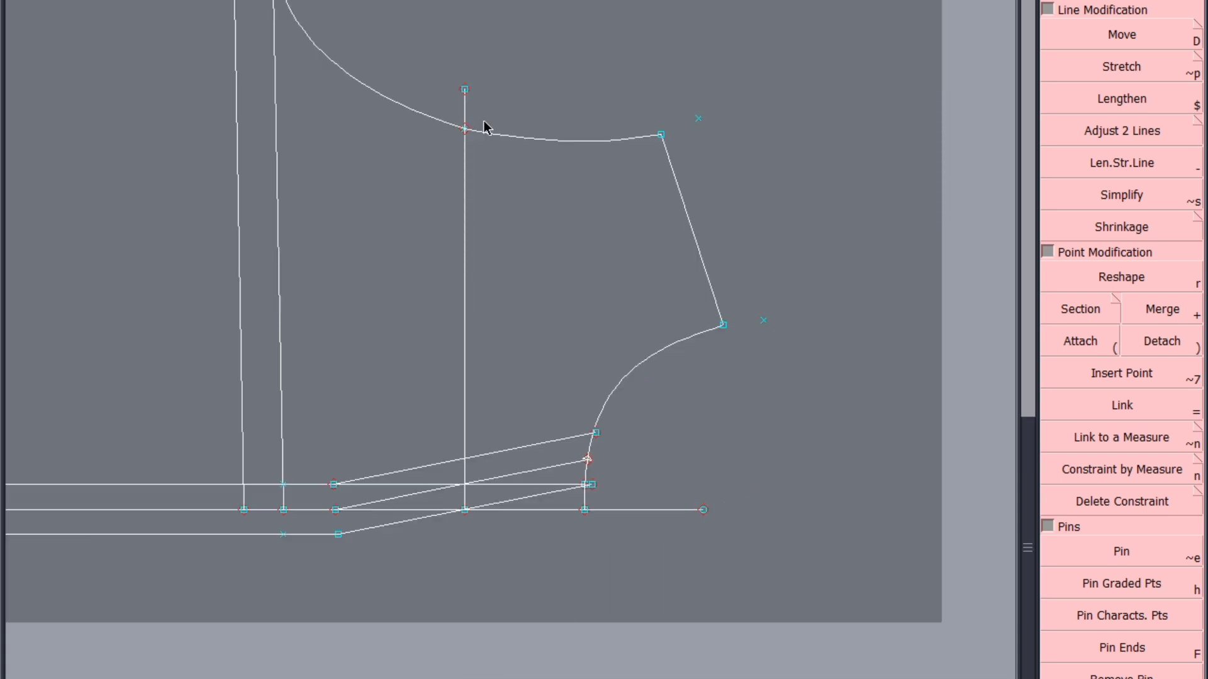
left_click(465, 181)
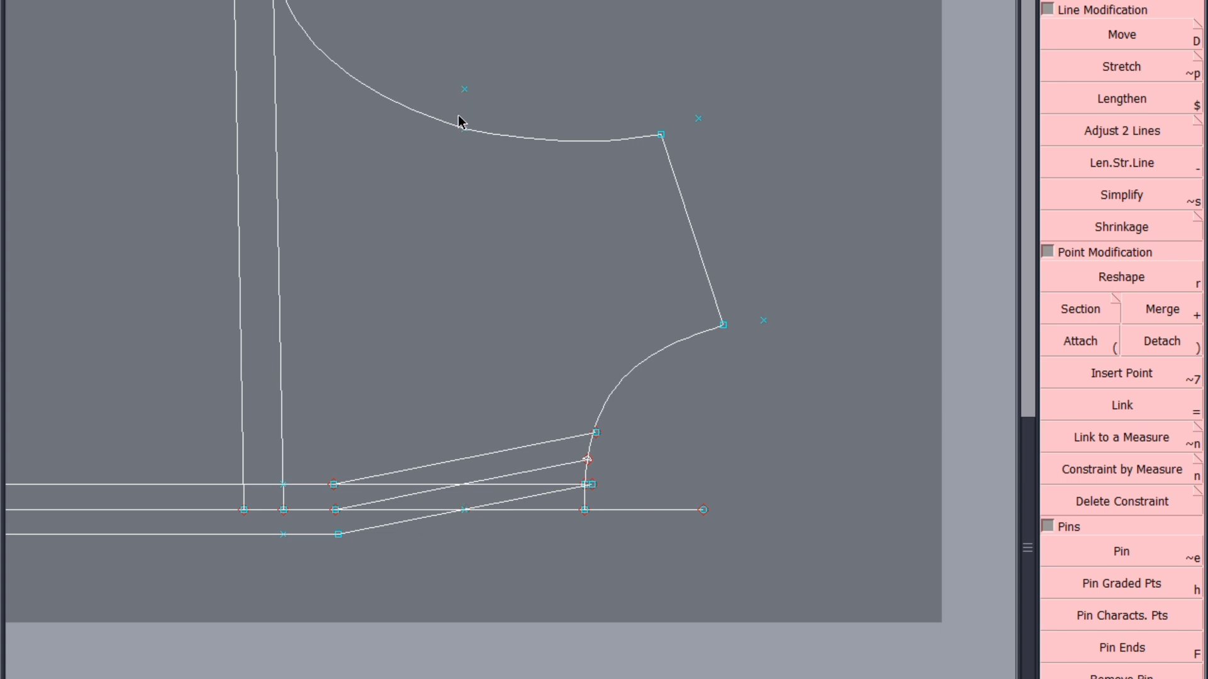
scroll(585, 380, "down", 2)
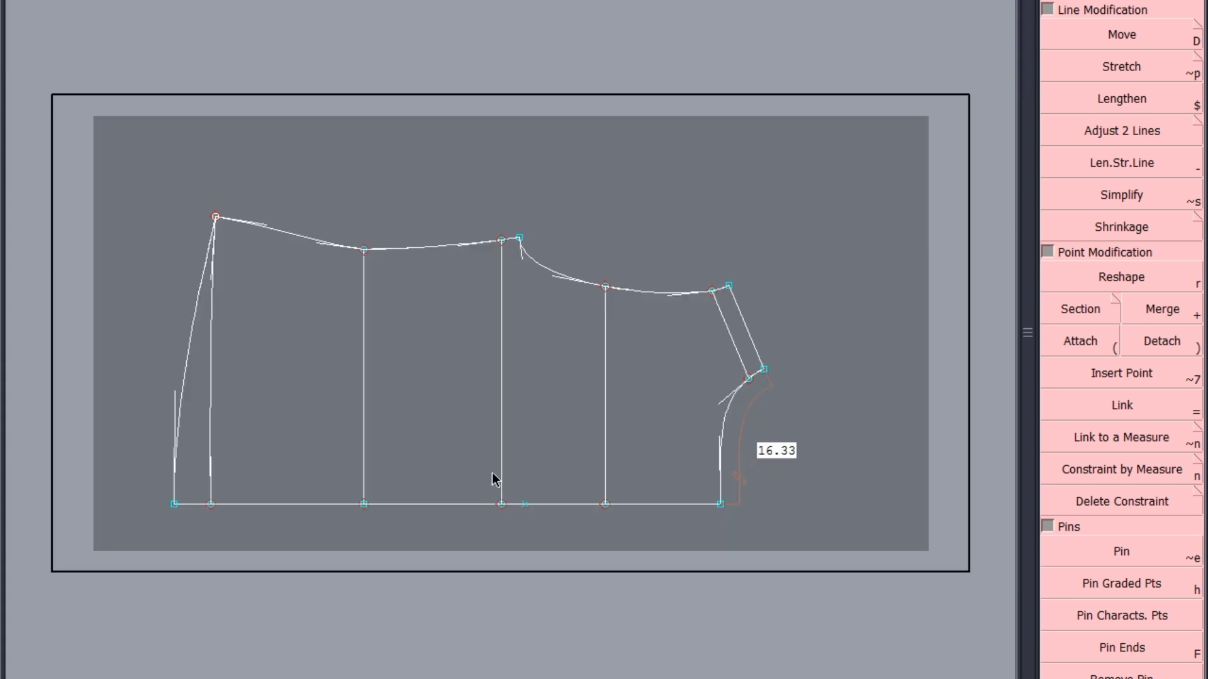
Duplicate the full bodice draft sheet and display the copy together with the widened-neckline back sheet
key("j")
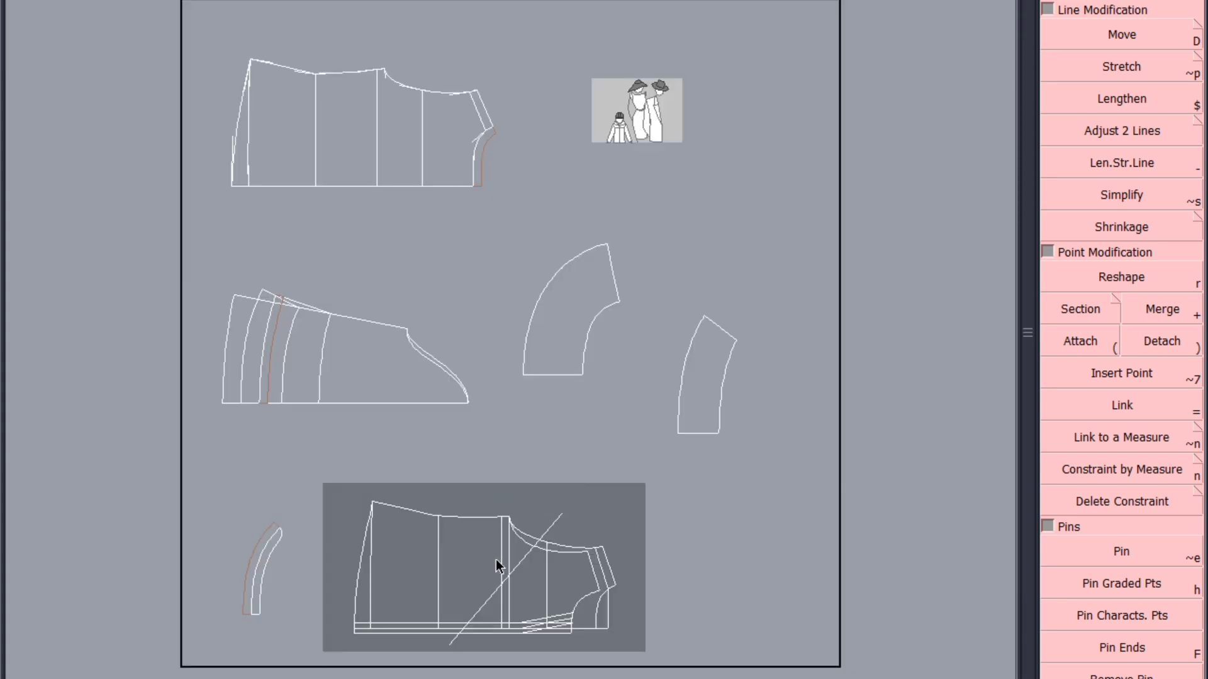
left_click_drag(497, 560, 916, 549)
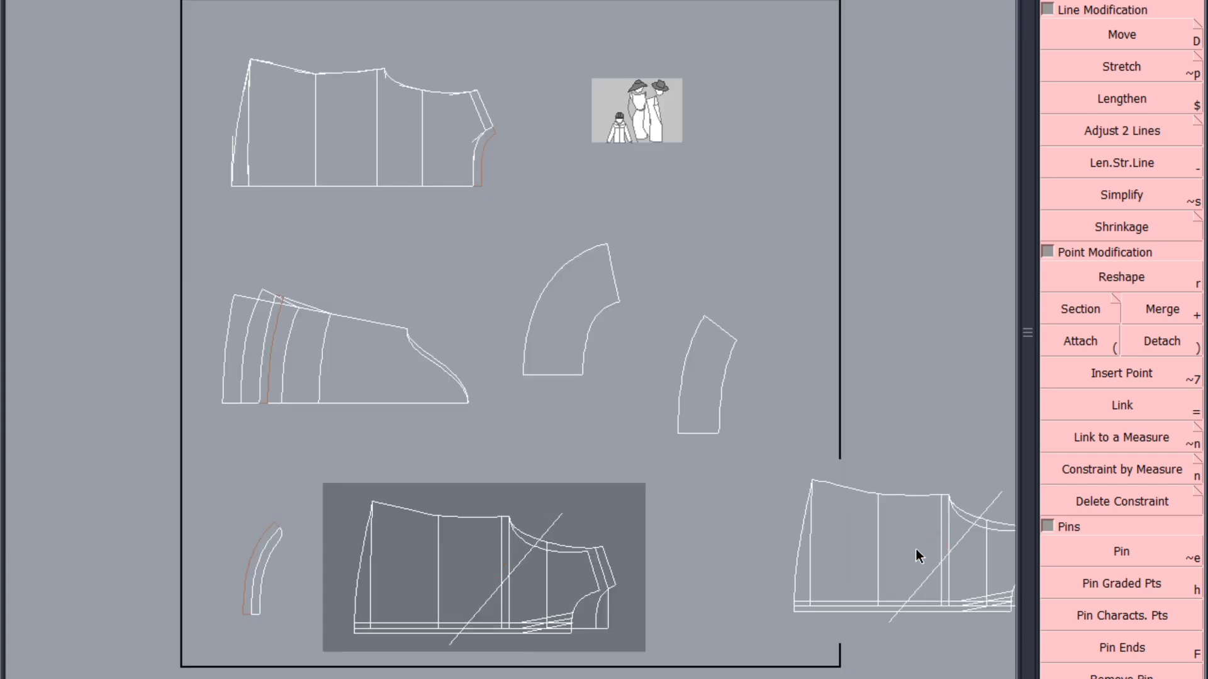
key("i")
left_click(890, 553)
left_click(461, 161)
left_click(896, 533)
key("8")
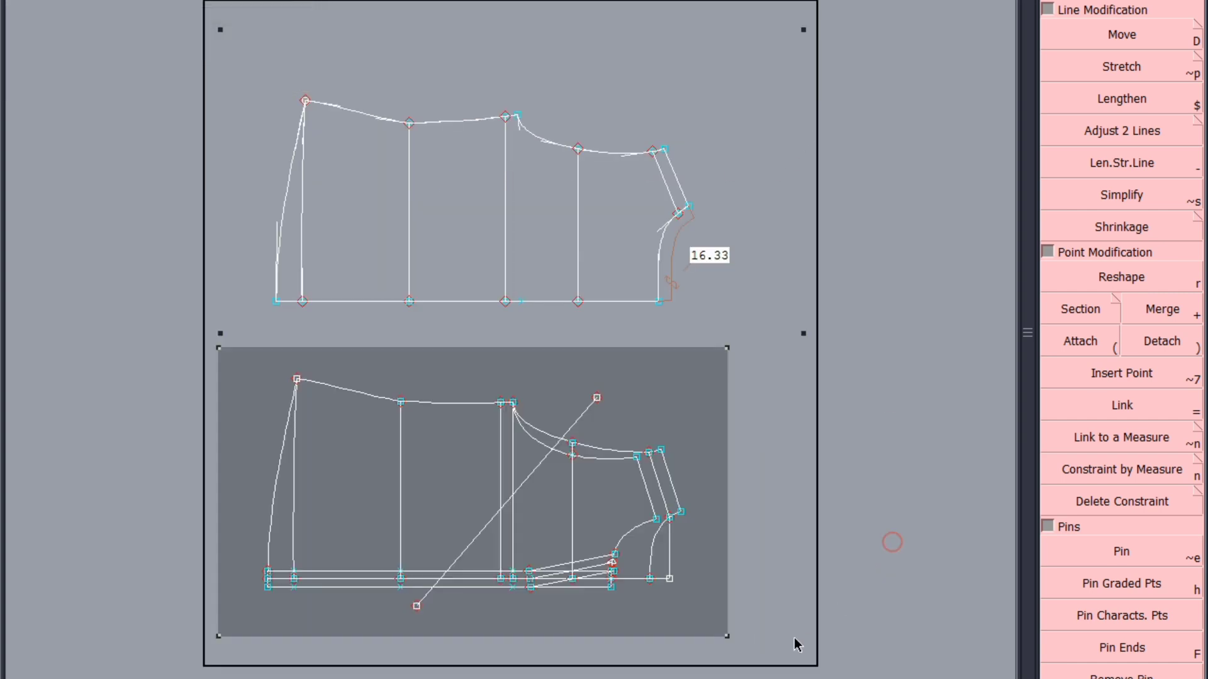
key("Home")
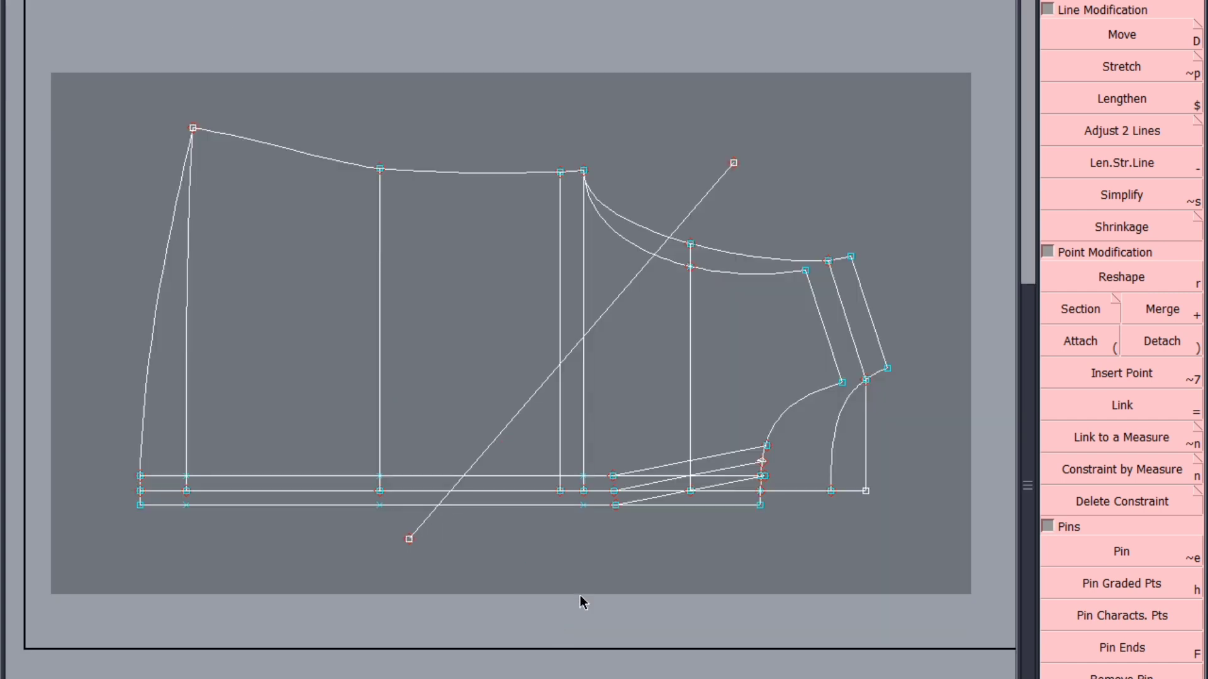
Delete the back armhole, both back shoulder lines, back neckline and neck vertical from the copied draft
left_click(616, 302)
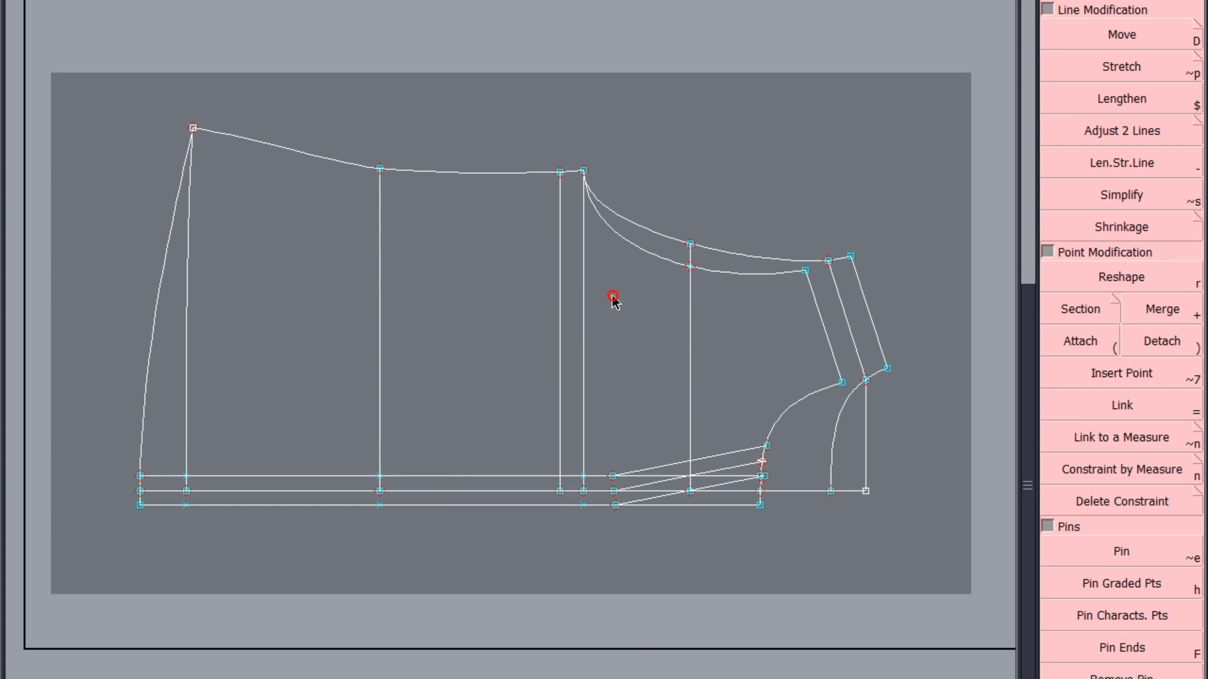
left_click(720, 253)
left_click(845, 302)
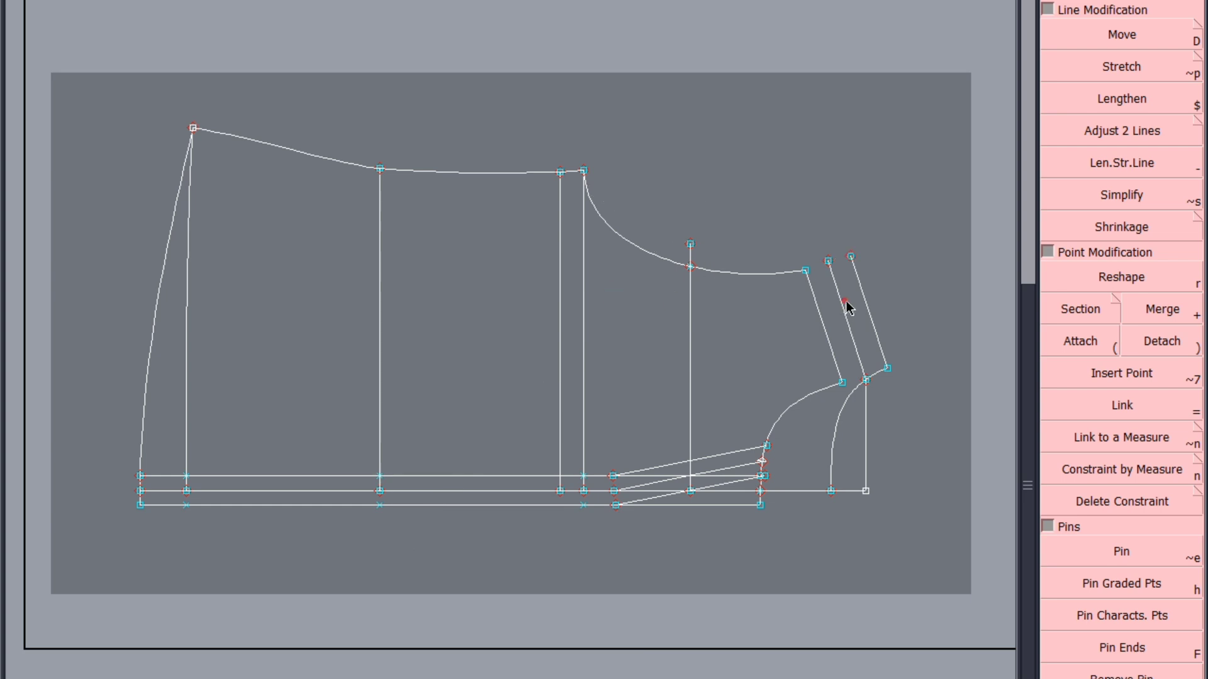
left_click(873, 327)
left_click(851, 397)
left_click(865, 421)
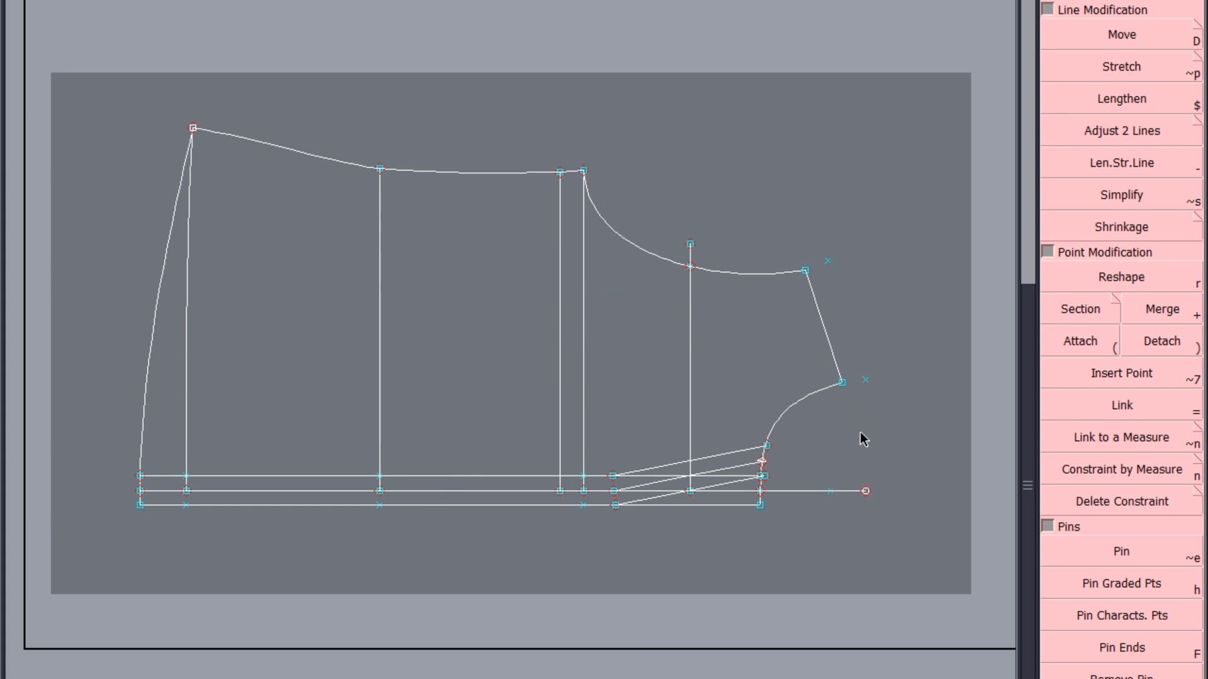
Replace the outermost placket line with a straight line from the hem to the start of the lowest slanted line
left_click(733, 507)
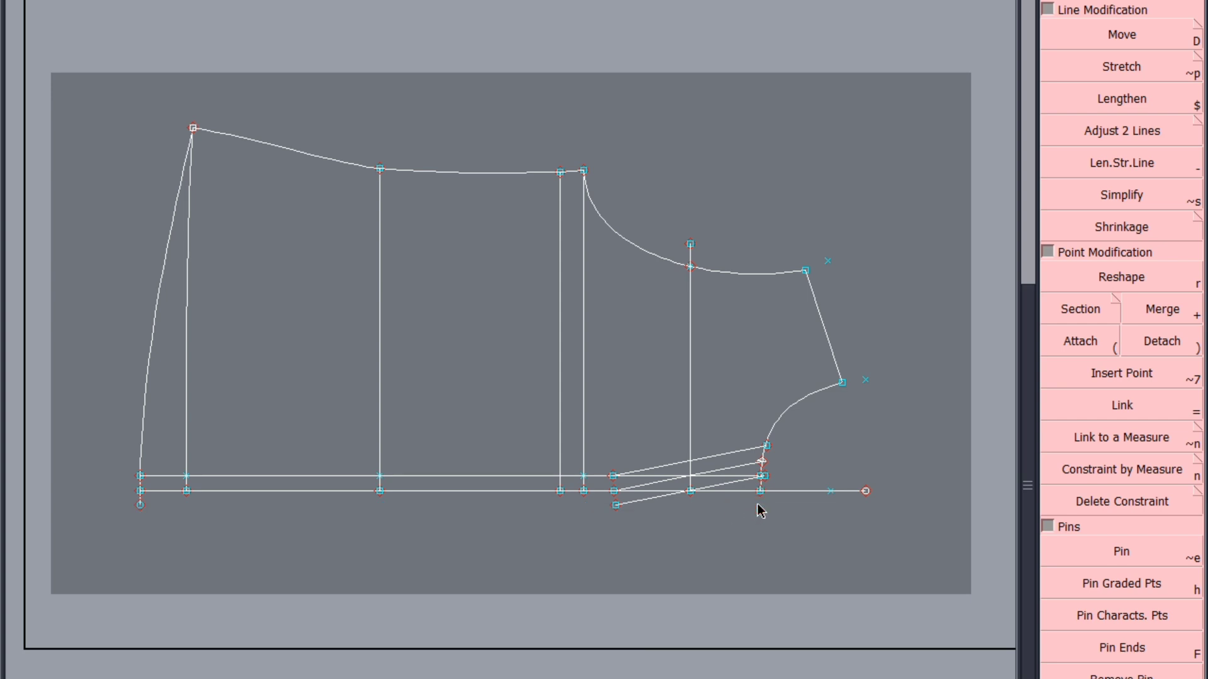
left_click(139, 504)
left_click(615, 505)
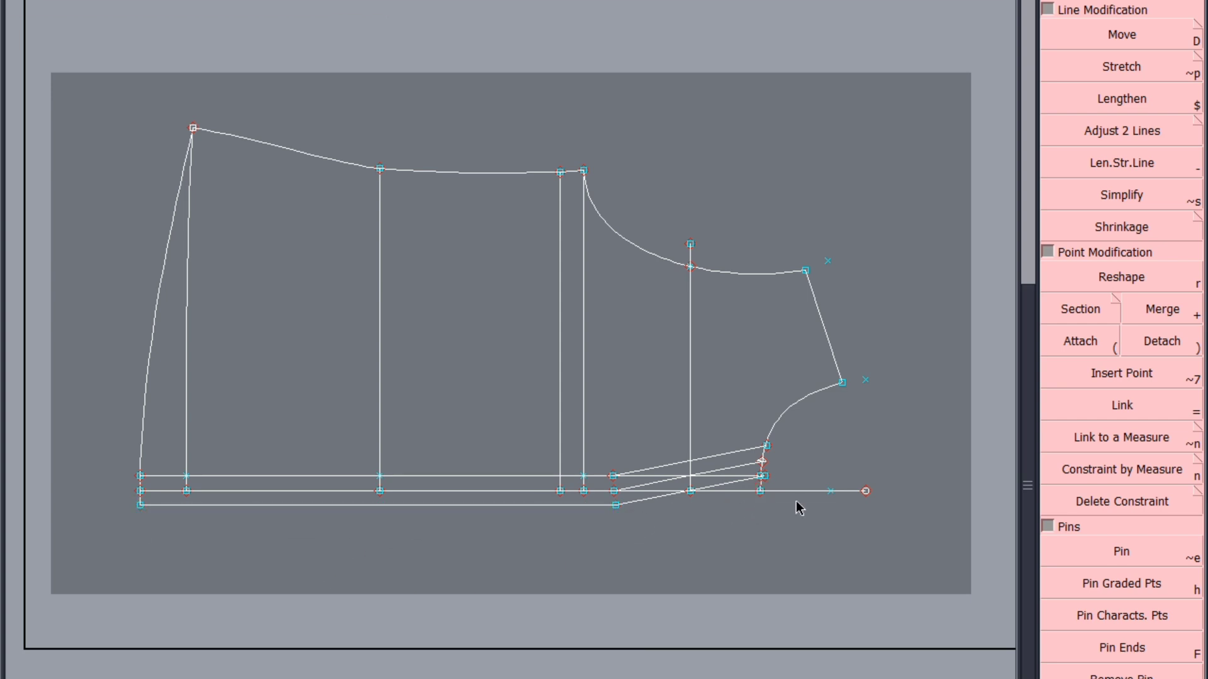
Delete the vertical line through the mid-armhole point of the front draft
left_click(690, 327)
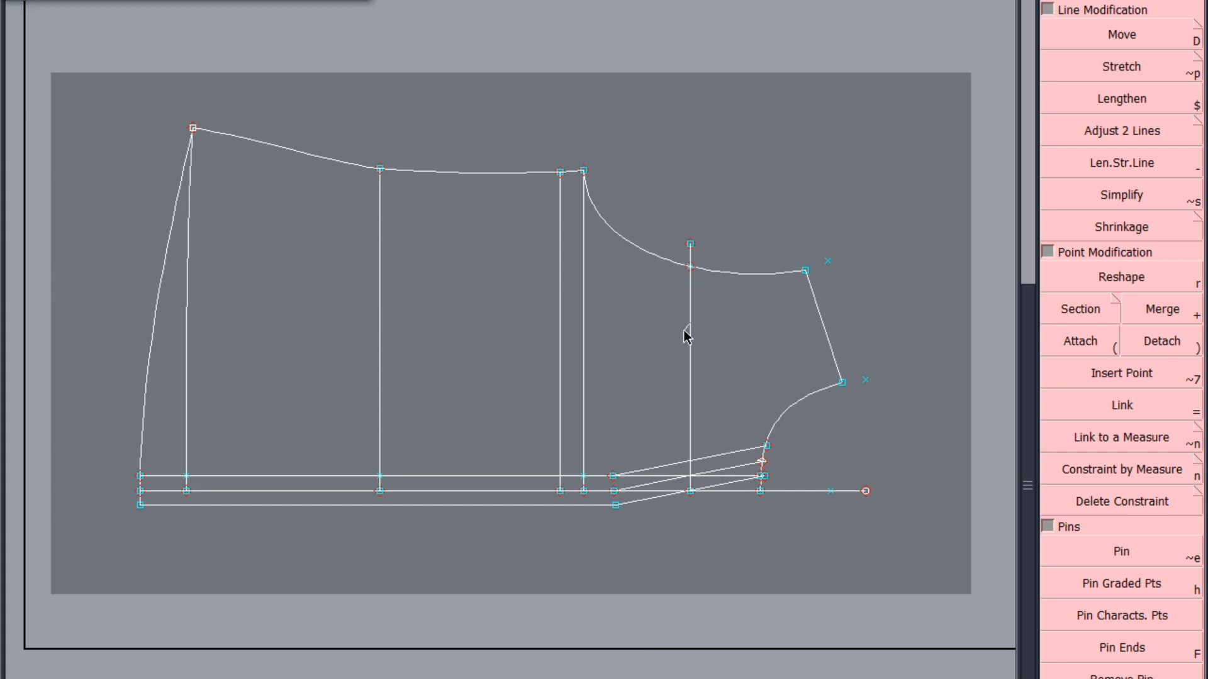
left_click(1139, 39)
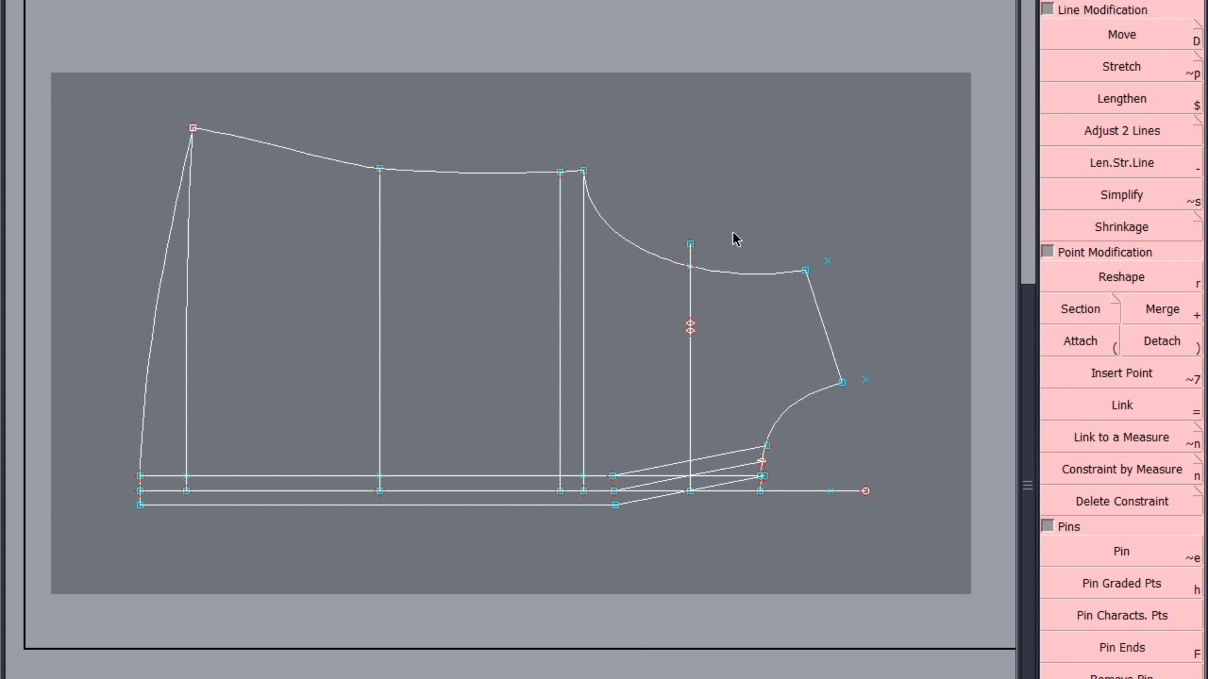
left_click(690, 318)
left_click(512, 440)
scroll(874, 459, "up", 2)
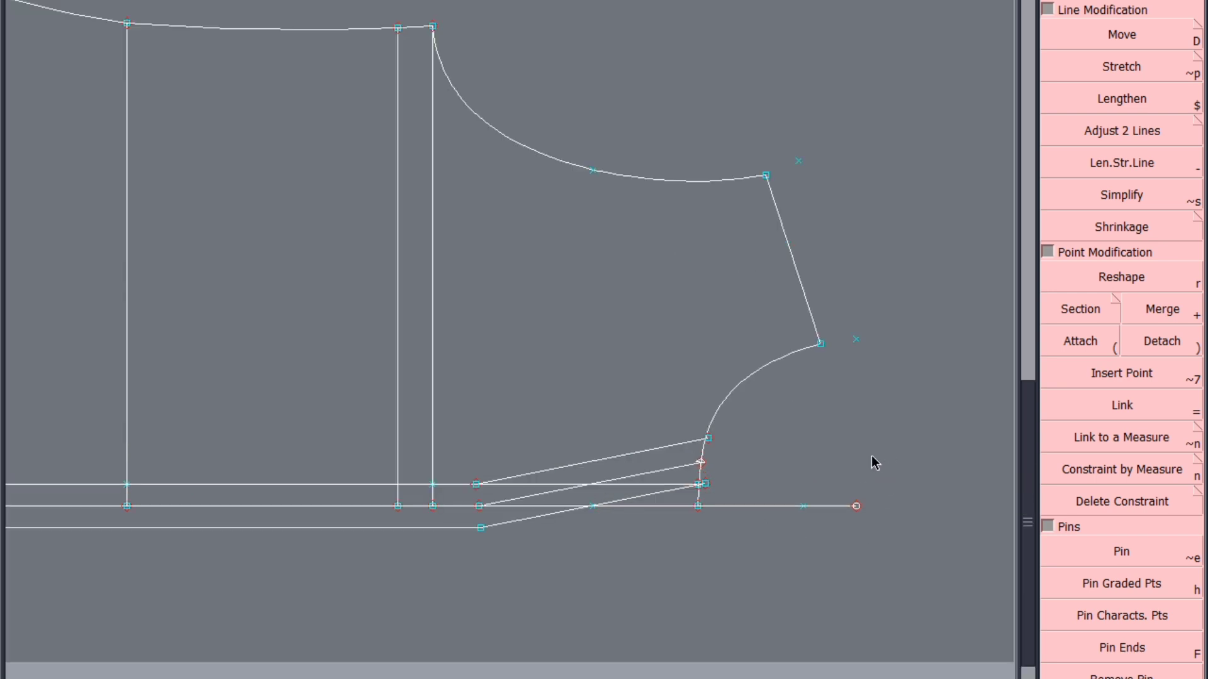
Pin the characteristic points of the front draft
left_click(696, 505)
left_click(700, 464)
left_click(833, 446)
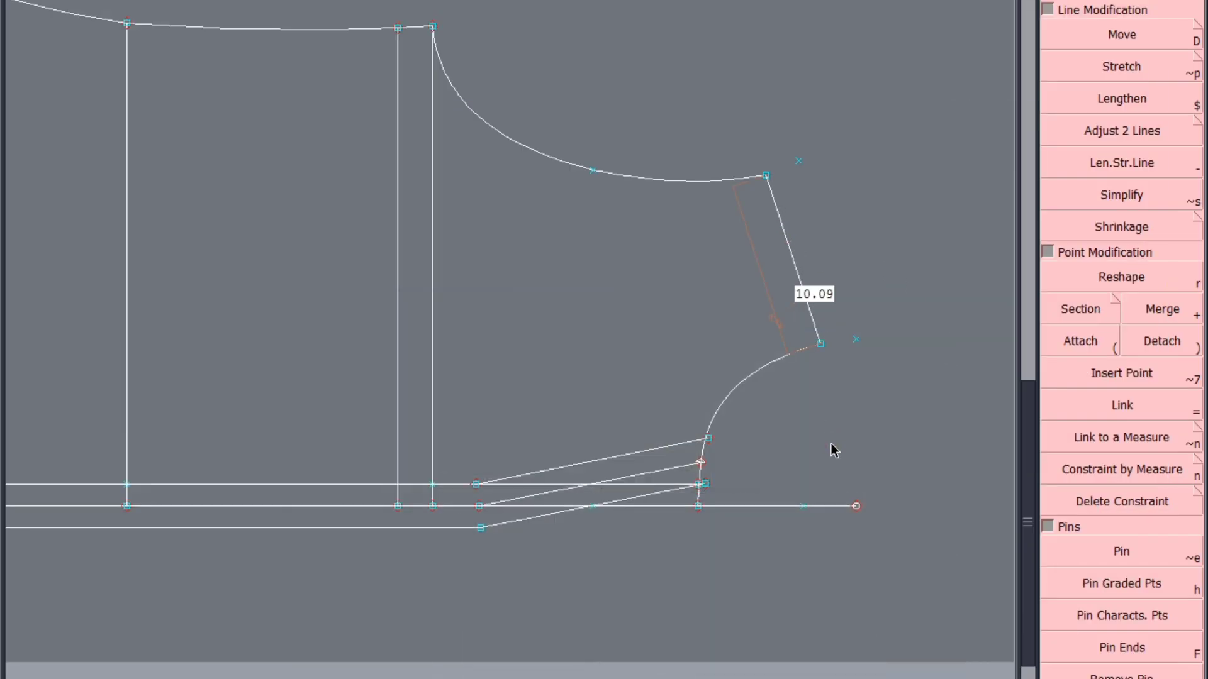
left_click(1137, 585)
left_click(1139, 612)
left_click(1124, 556)
left_click(1142, 42)
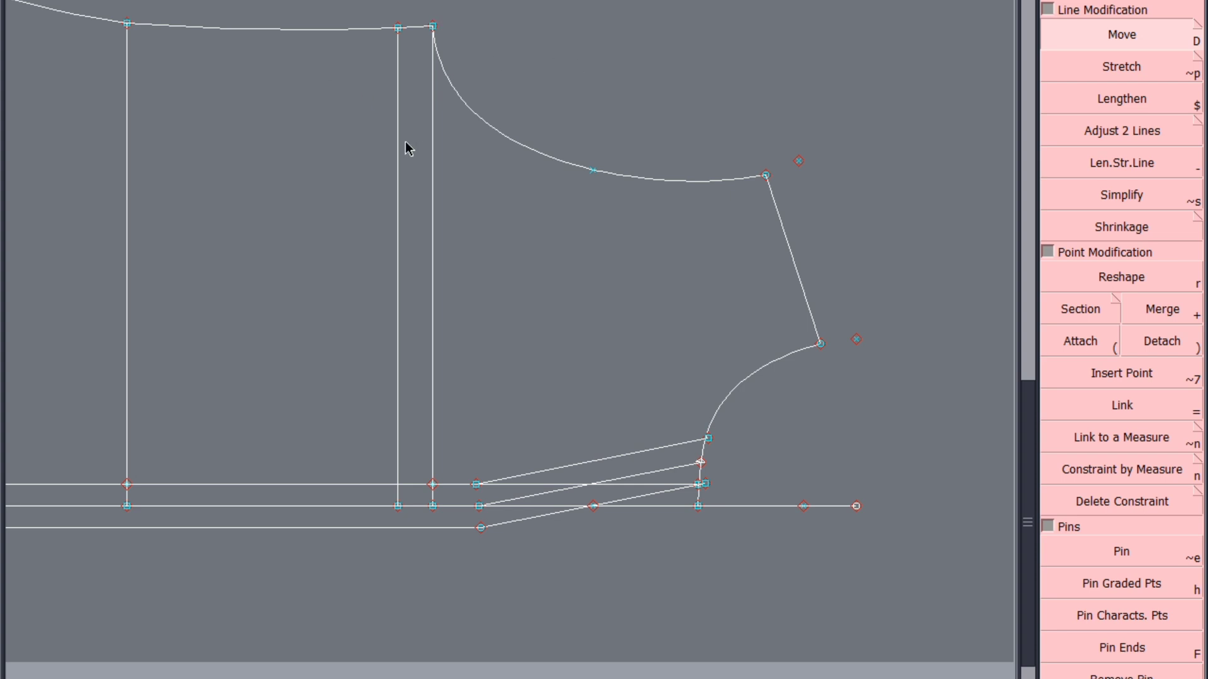
Delete the two vertical underarm lines between the side seam and the centre front
left_click(1121, 1)
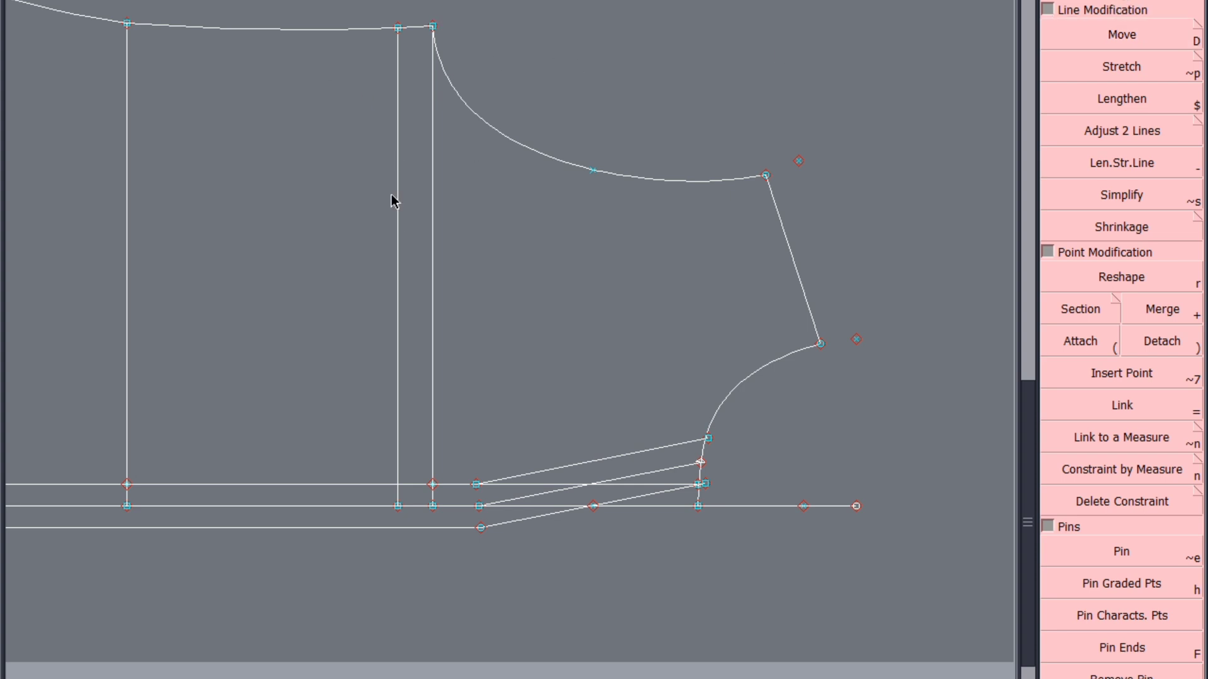
left_click(433, 224)
left_click(397, 239)
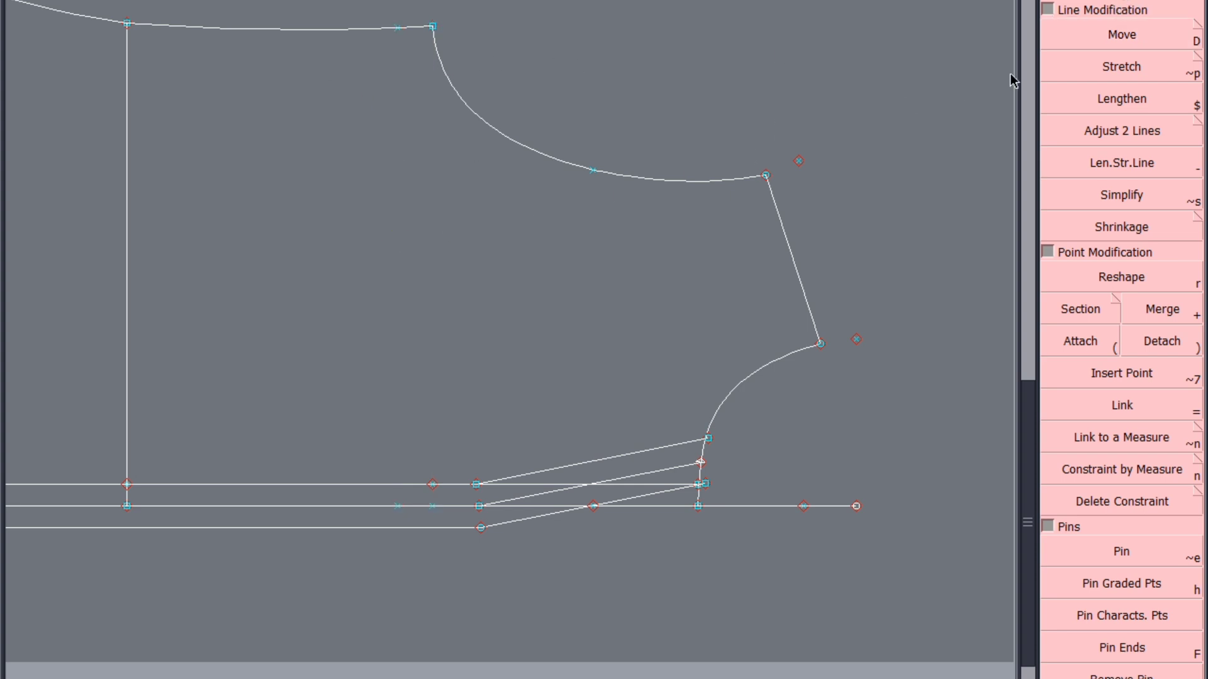
Pin the remaining characteristic points of the front draft, leaving the mid-armhole point unpinned
left_click(1143, 613)
left_click(1131, 553)
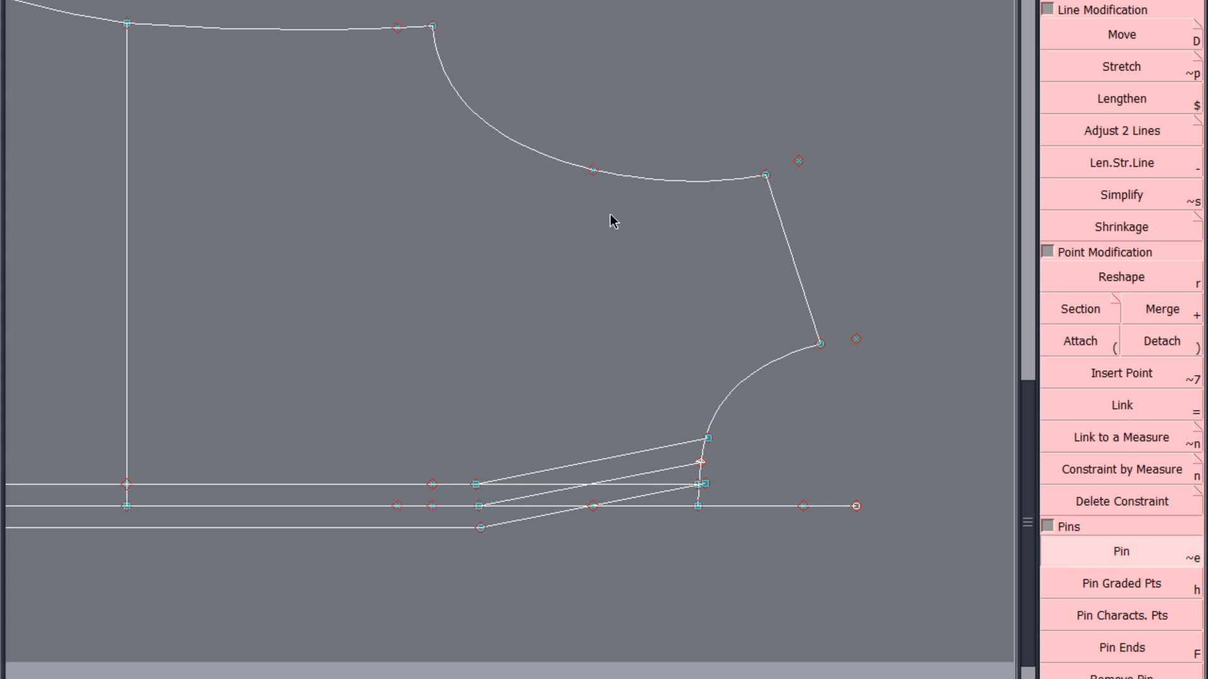
left_click(593, 170)
Select the front armhole with its end points and stretch it outward from the shoulder tip, pivoting at the side seam's waist point
left_click_drag(311, 303, 907, 12)
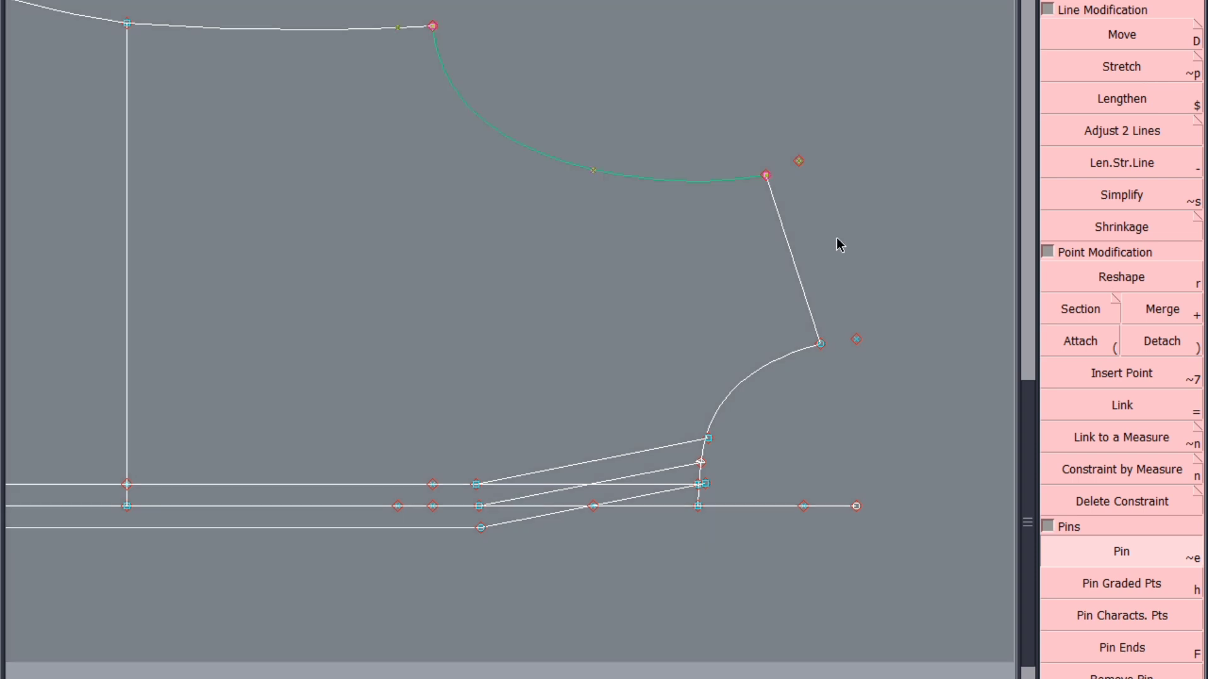
left_click(1121, 66)
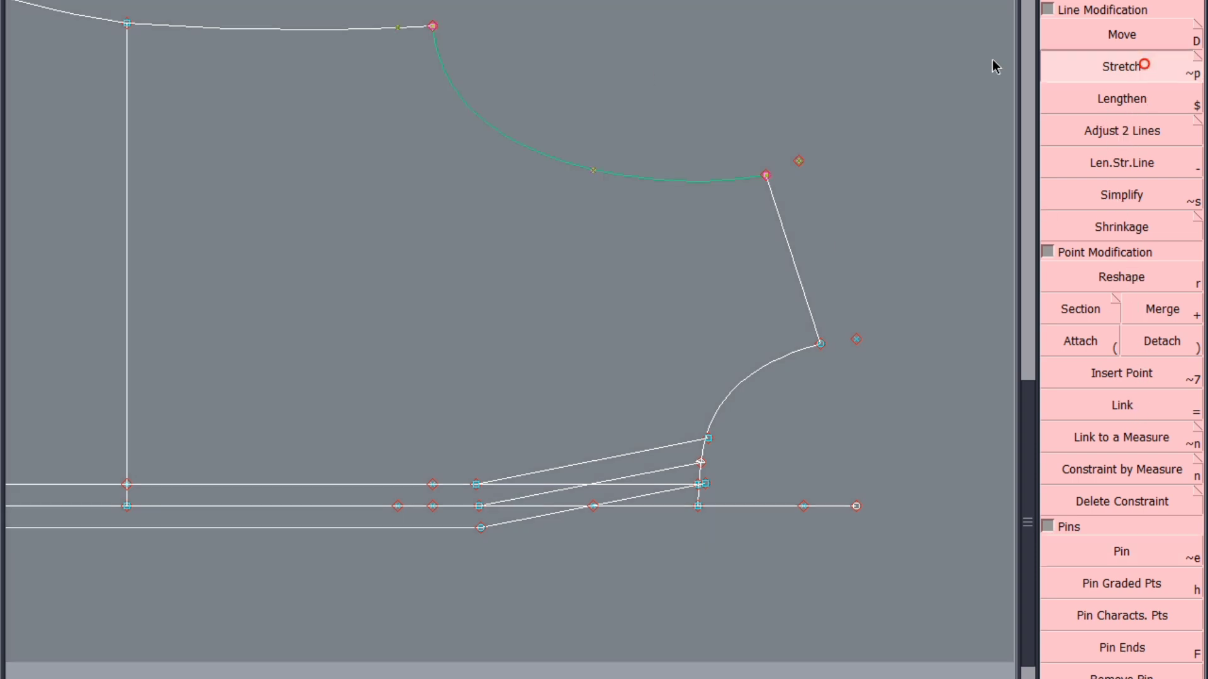
left_click(128, 33)
left_click(765, 181)
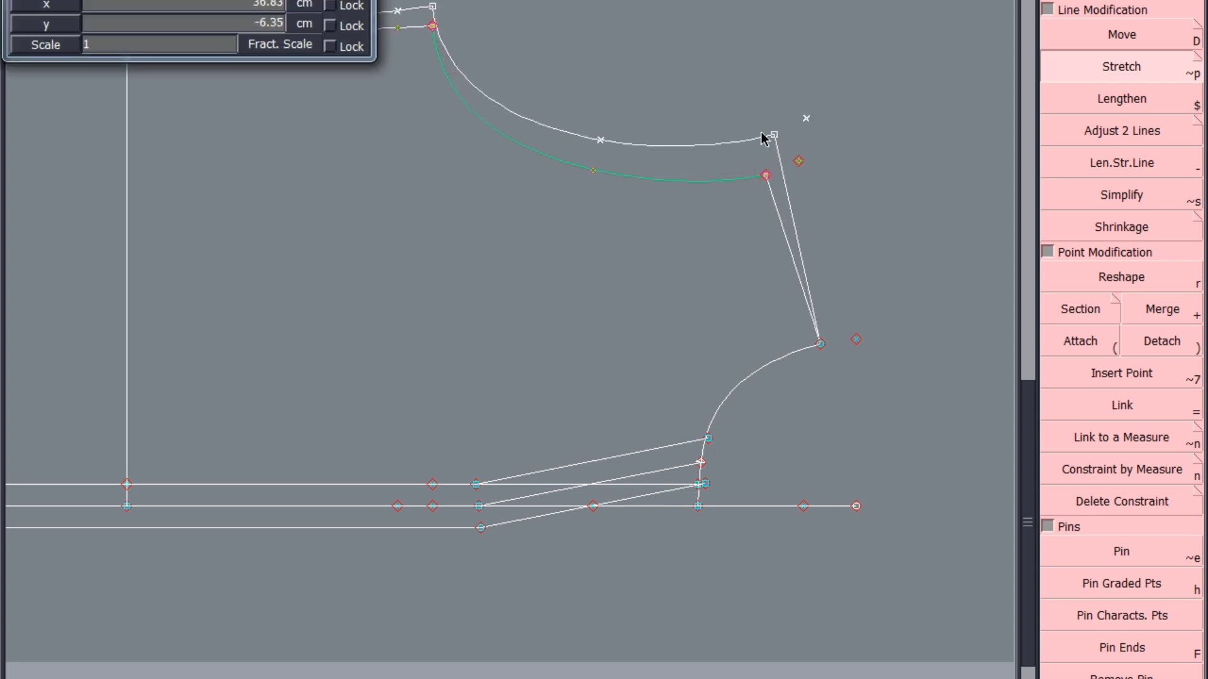
left_click(762, 135)
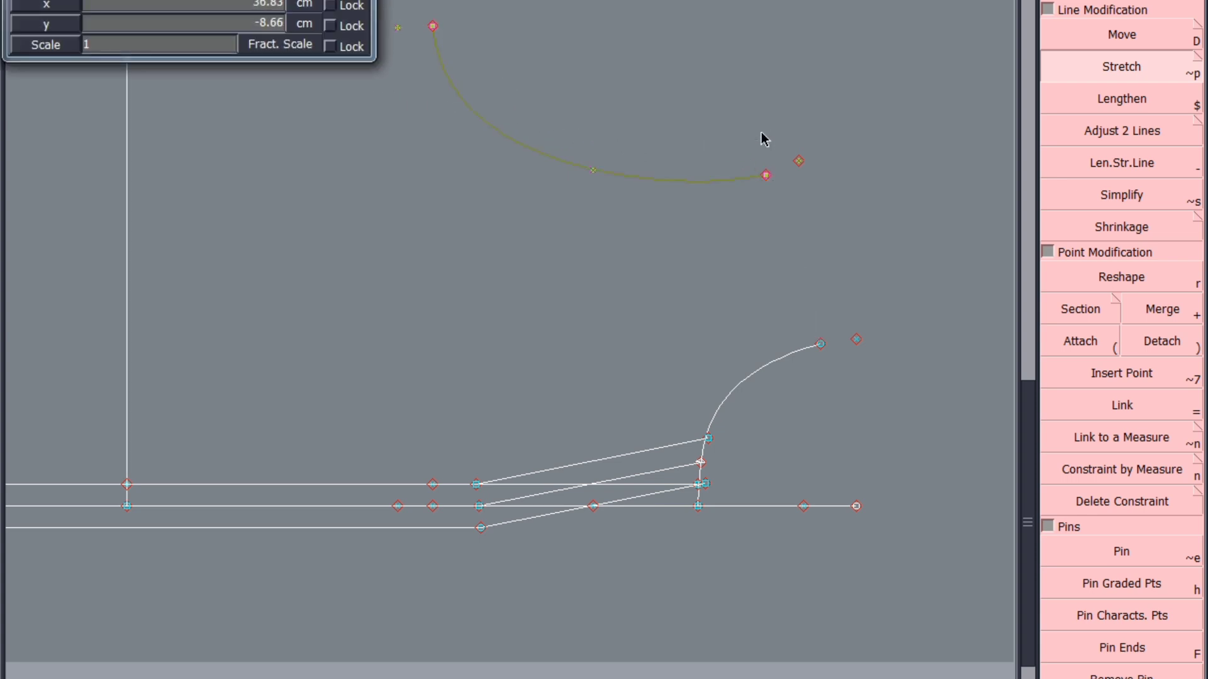
key("Return")
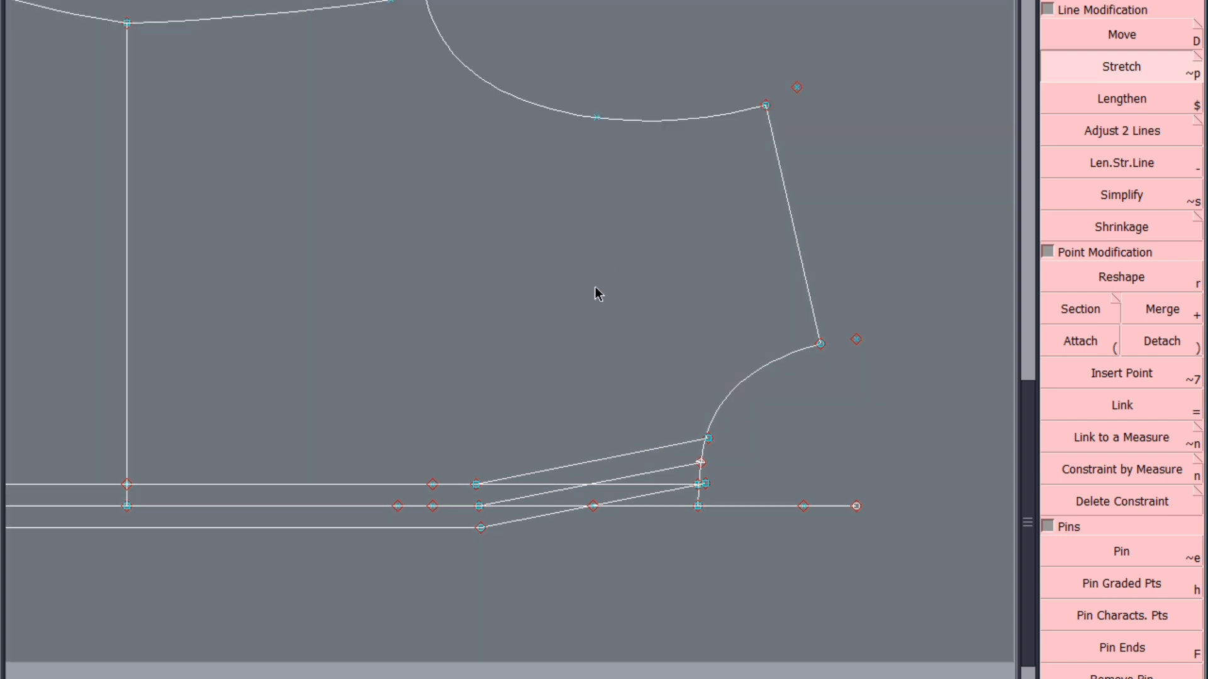
Show the curve handles, reshape the side seam just above the waist into a smooth curve, and save the model
scroll(622, 371, "down", 2)
scroll(432, 178, "up", 2)
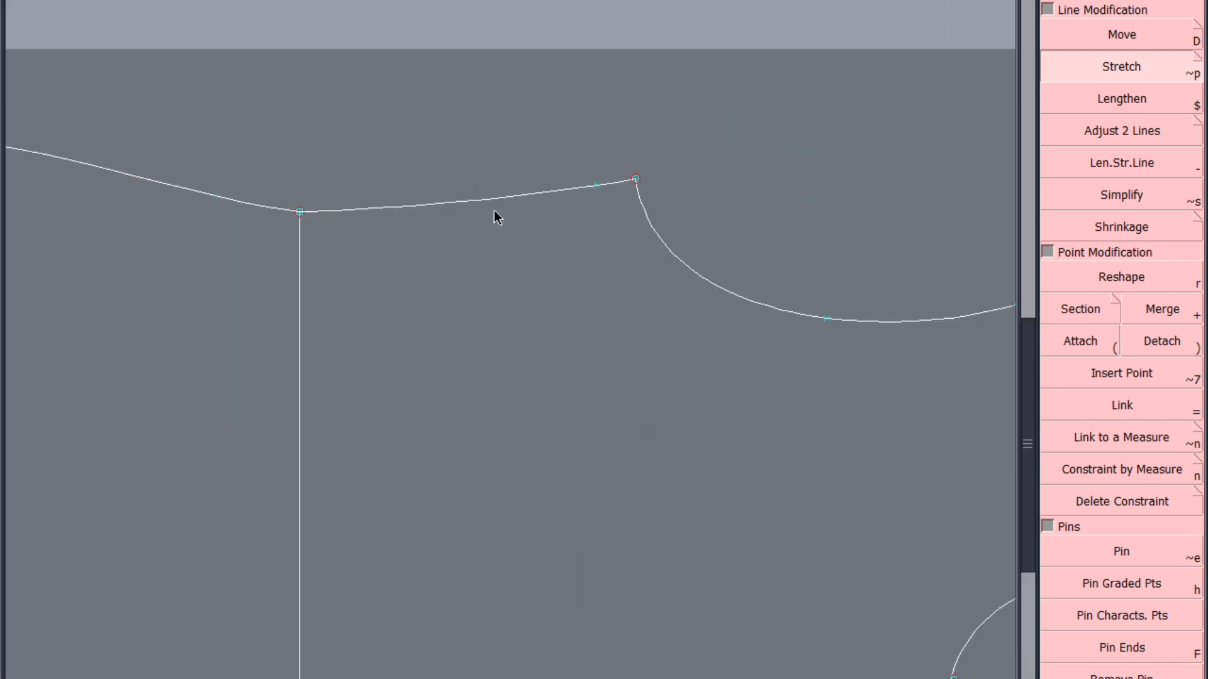
key("ctrl+h")
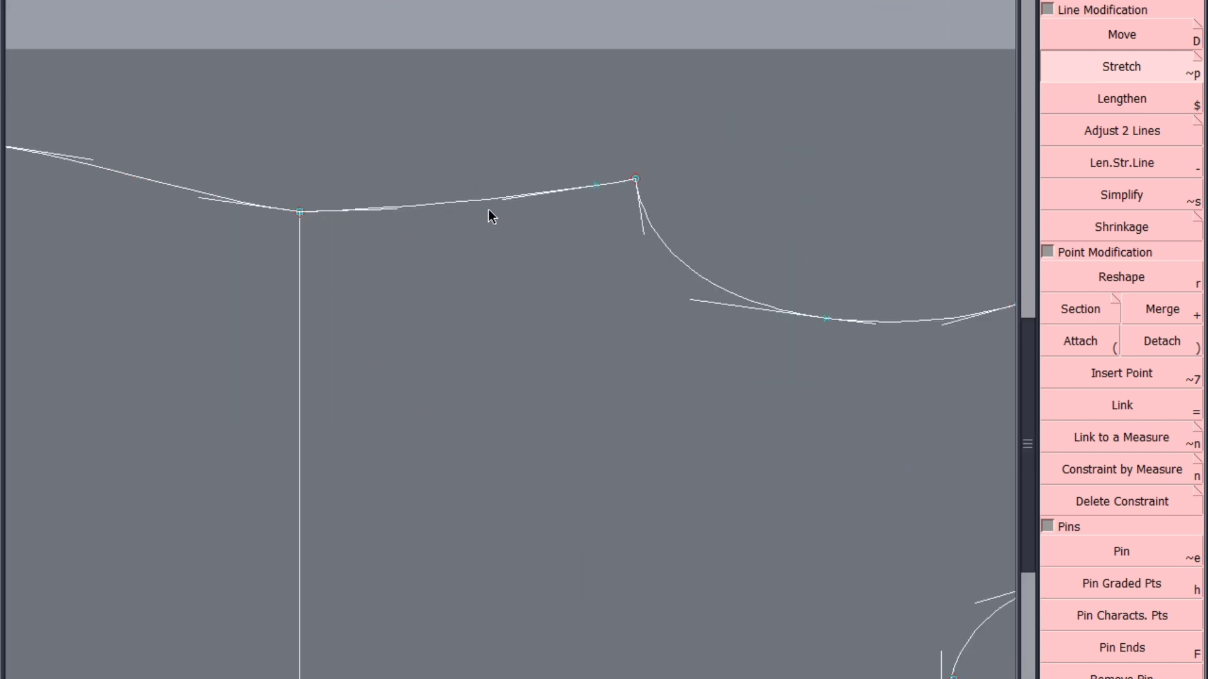
key("r")
left_click_drag(394, 209, 394, 217)
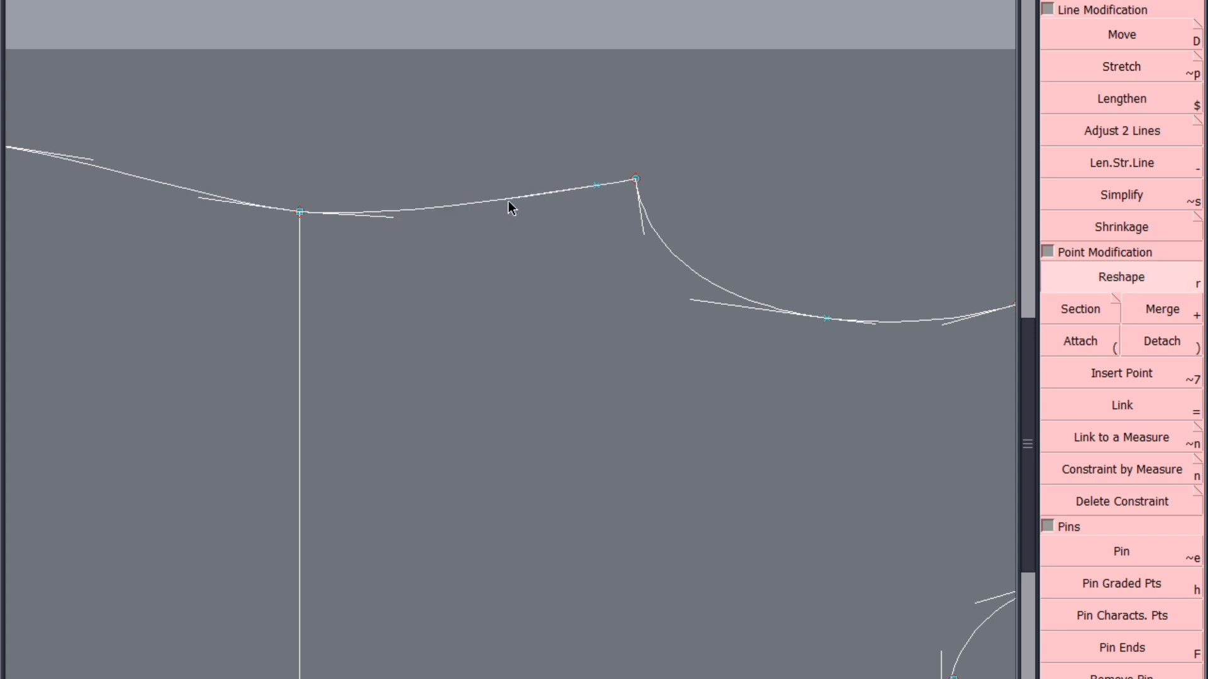
scroll(573, 249, "down", 2)
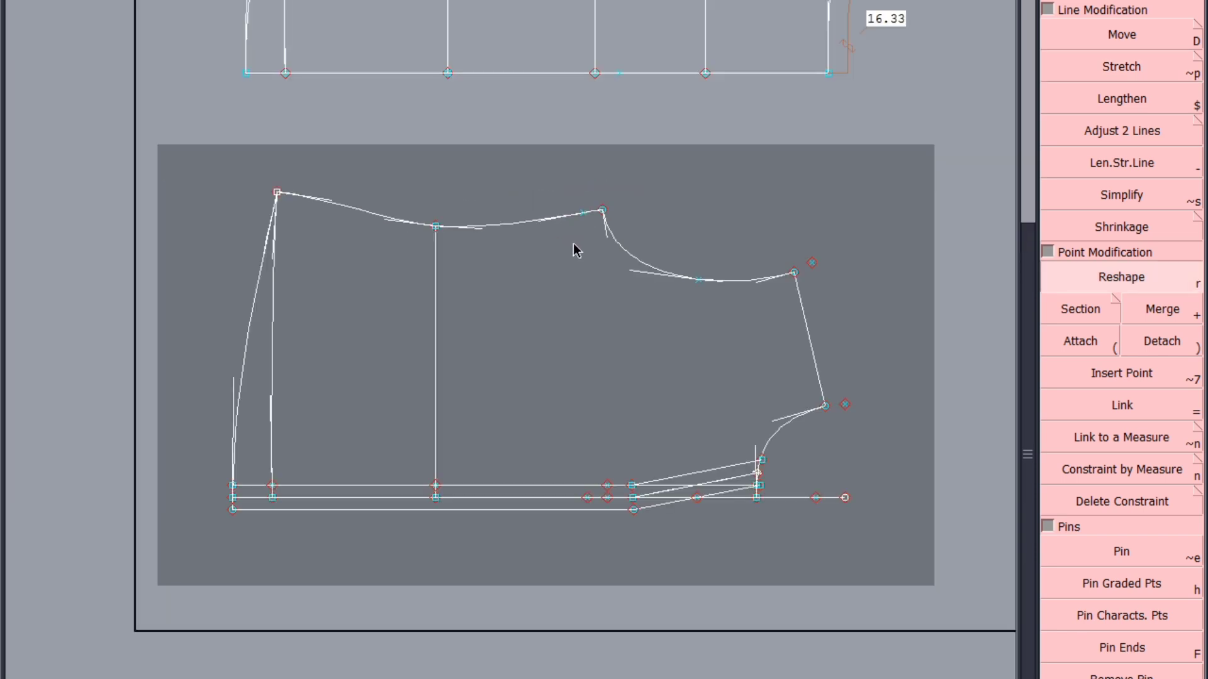
key("ctrl+s")
left_click(482, 439)
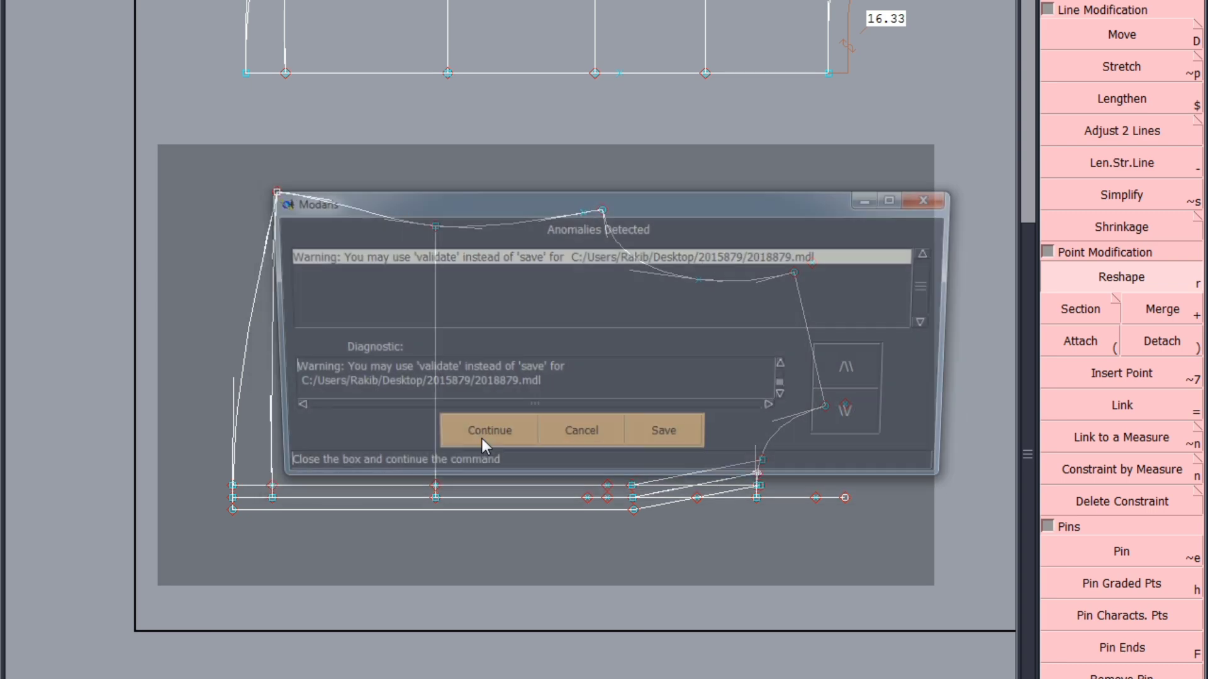
left_click(583, 213)
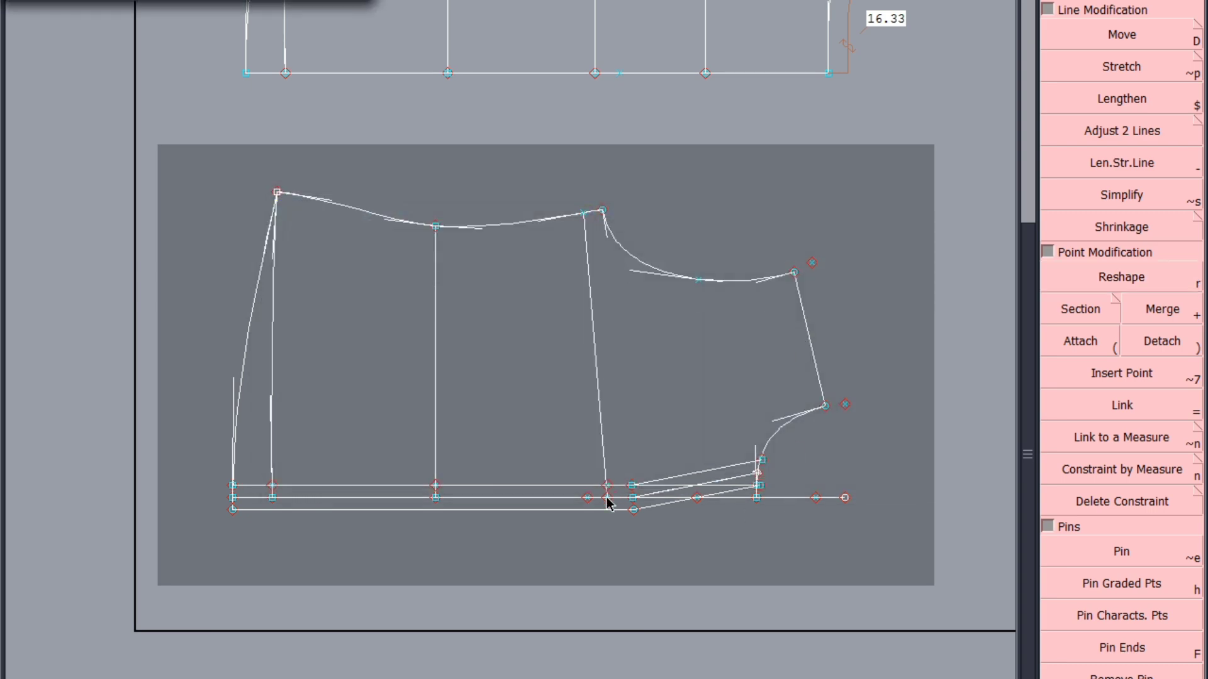
left_click(606, 485)
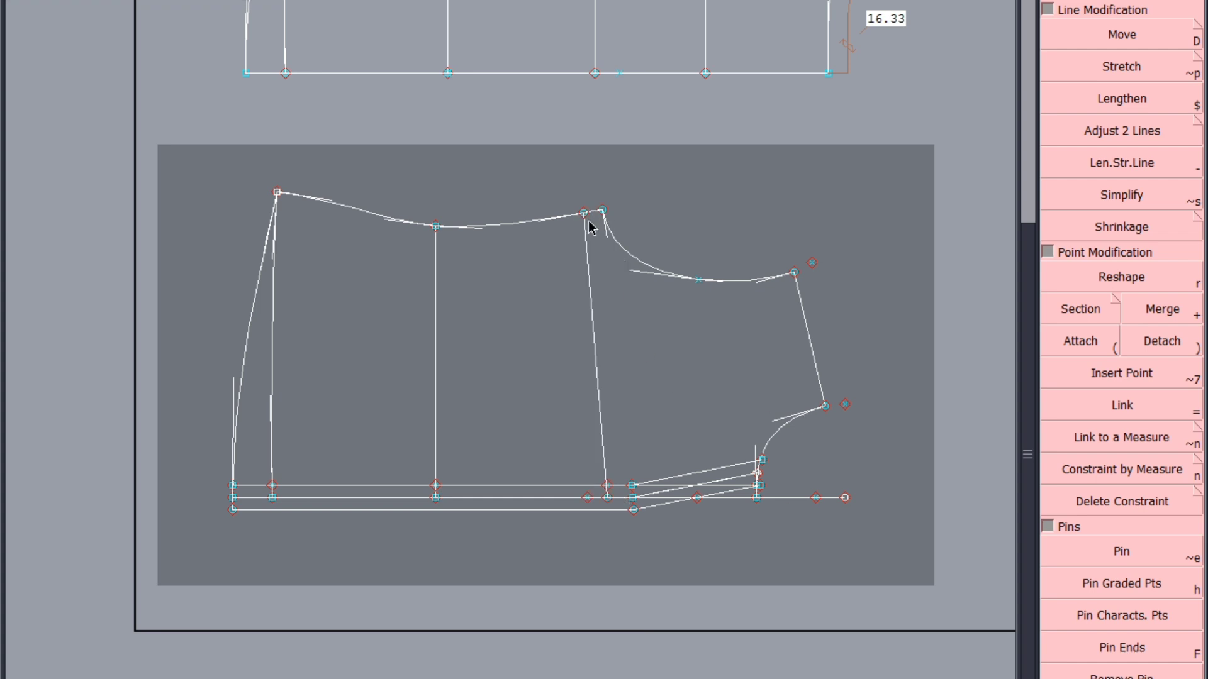
key("ctrl+z")
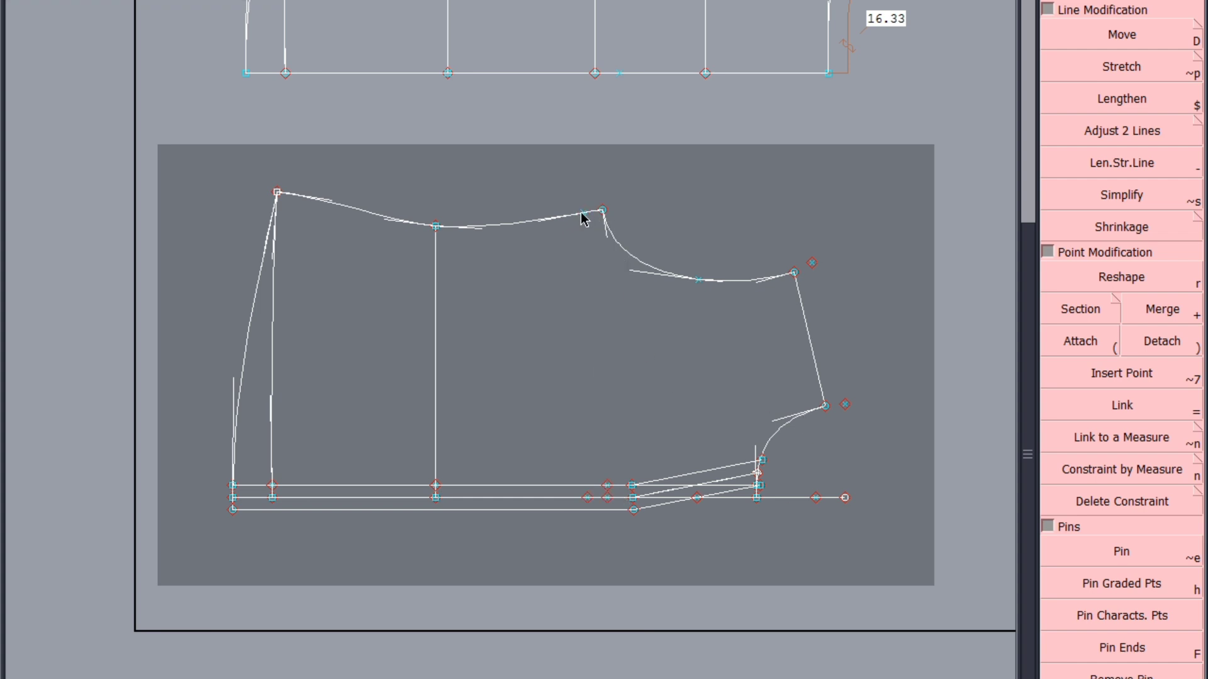
Draw the underarm line from the side seam point to the matching centre-front point and align its ends vertically
left_click(583, 214)
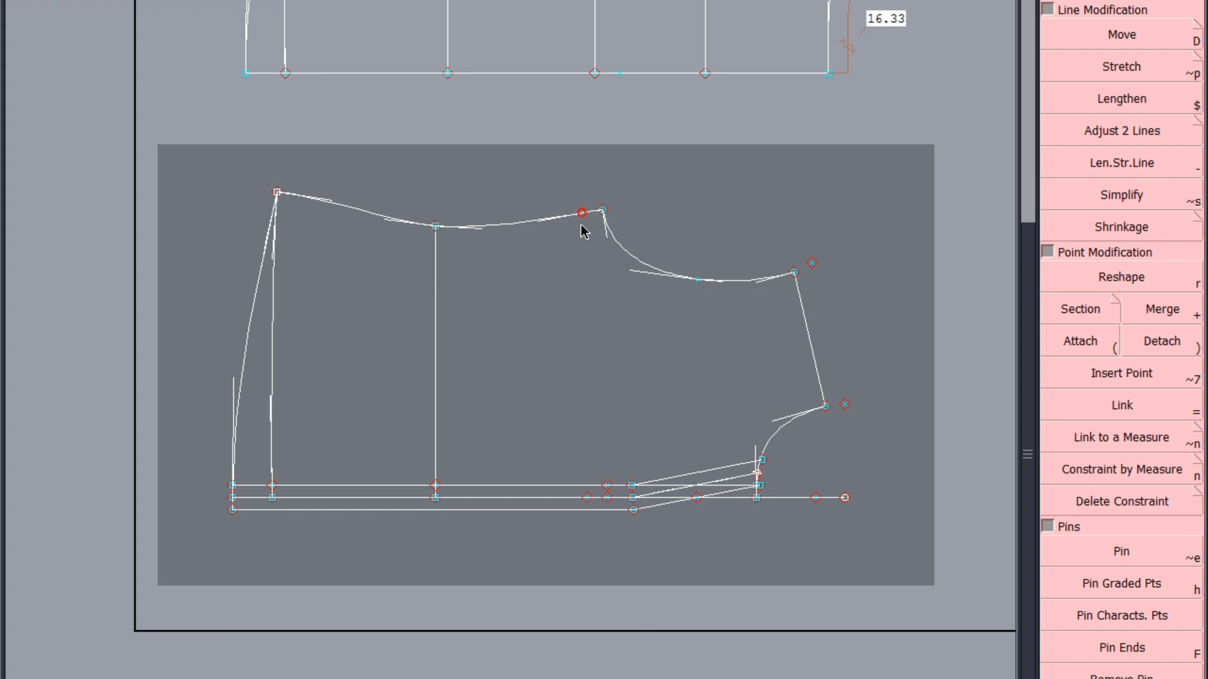
left_click(585, 498)
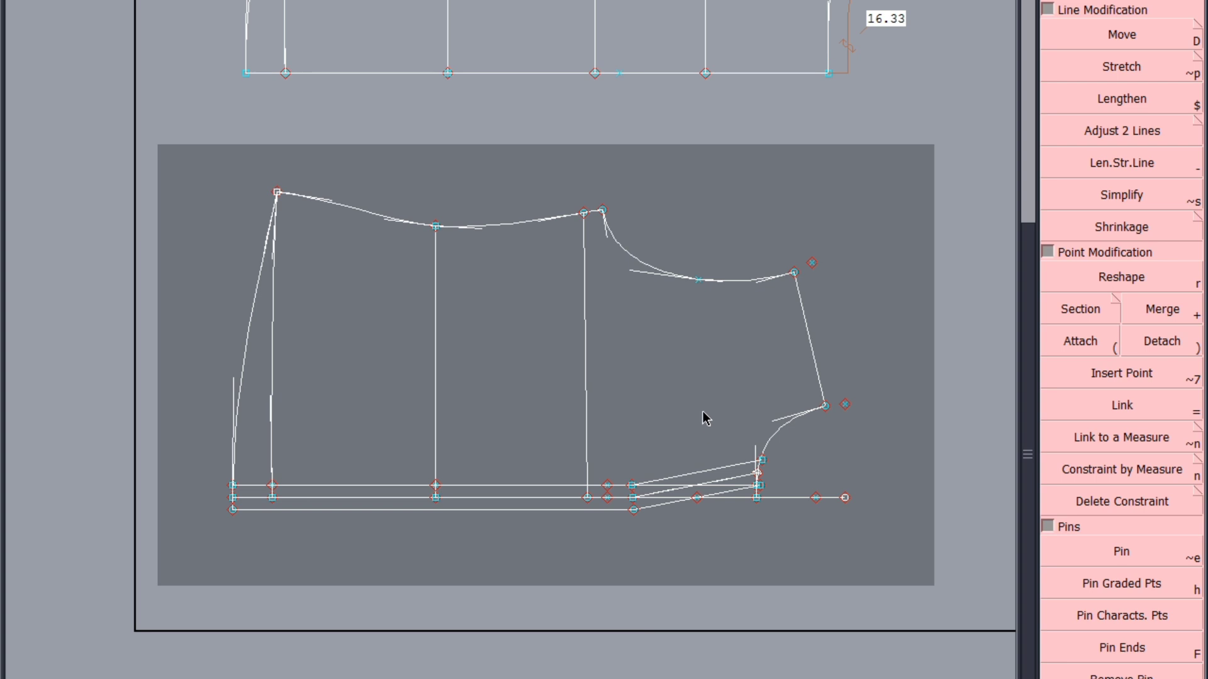
left_click(584, 213)
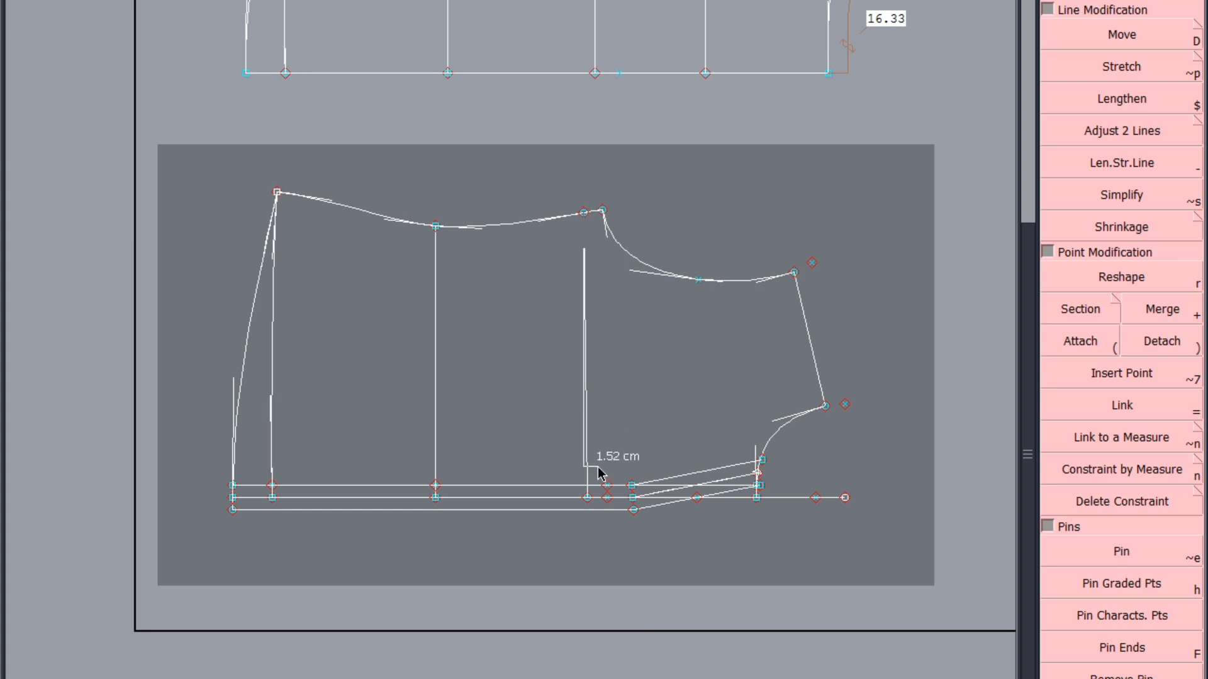
left_click(589, 497)
Draw a line from the front draft's mid-armhole point straight down to just above the centre-front line
scroll(723, 377, "up", 2)
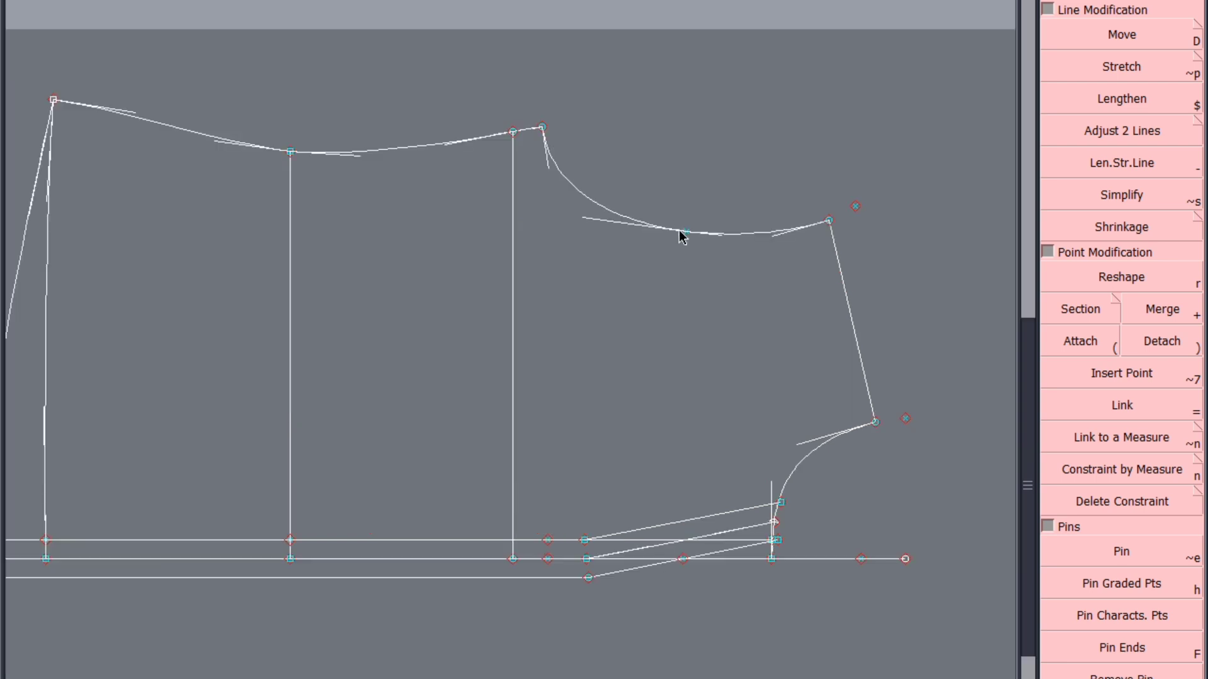
left_click(682, 232)
scroll(684, 555, "up", 3)
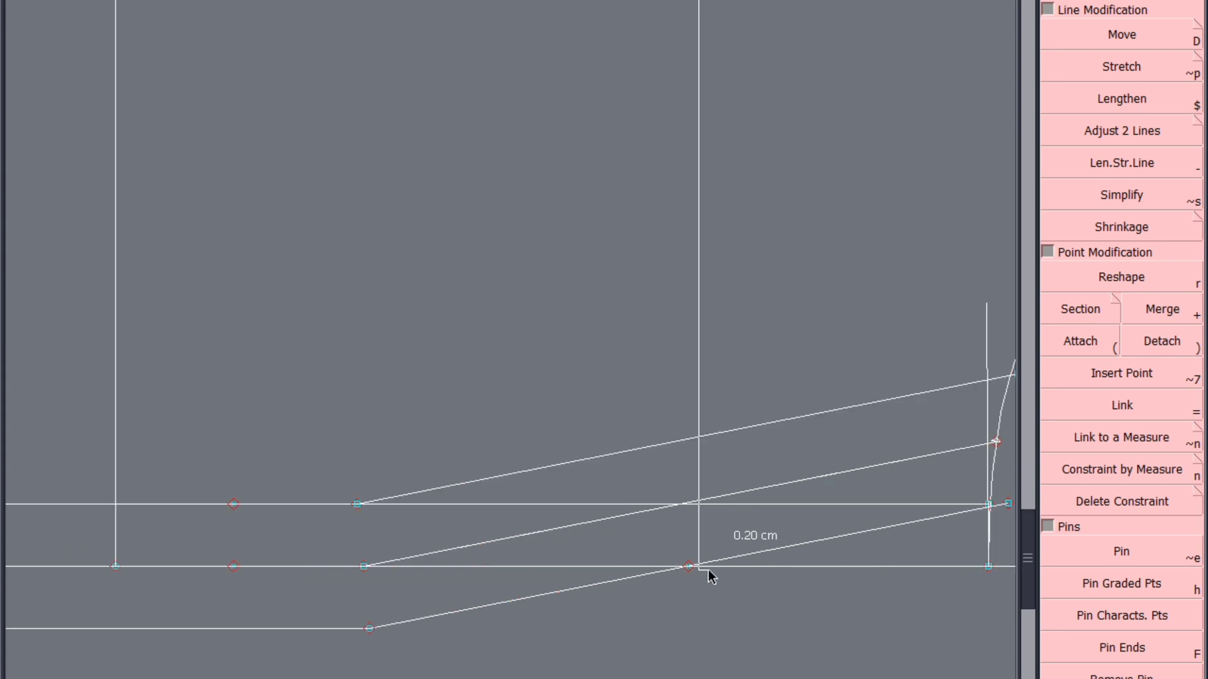
left_click(718, 613)
scroll(719, 432, "down", 5)
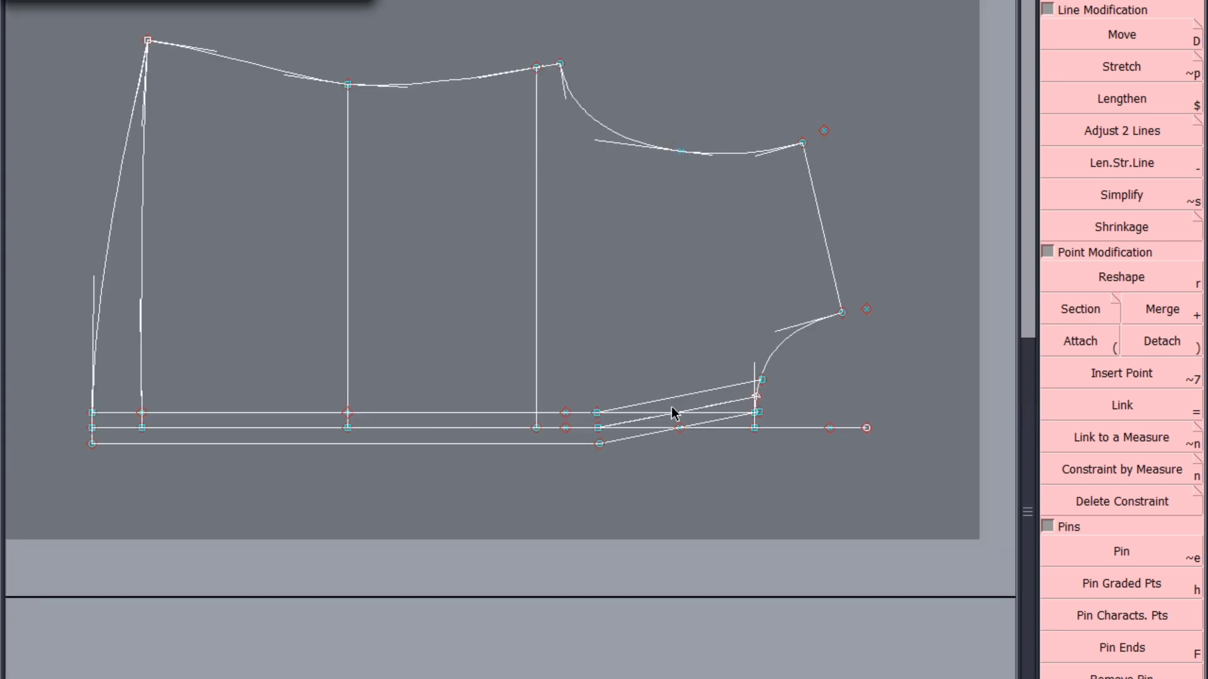
scroll(672, 410, "up", 1)
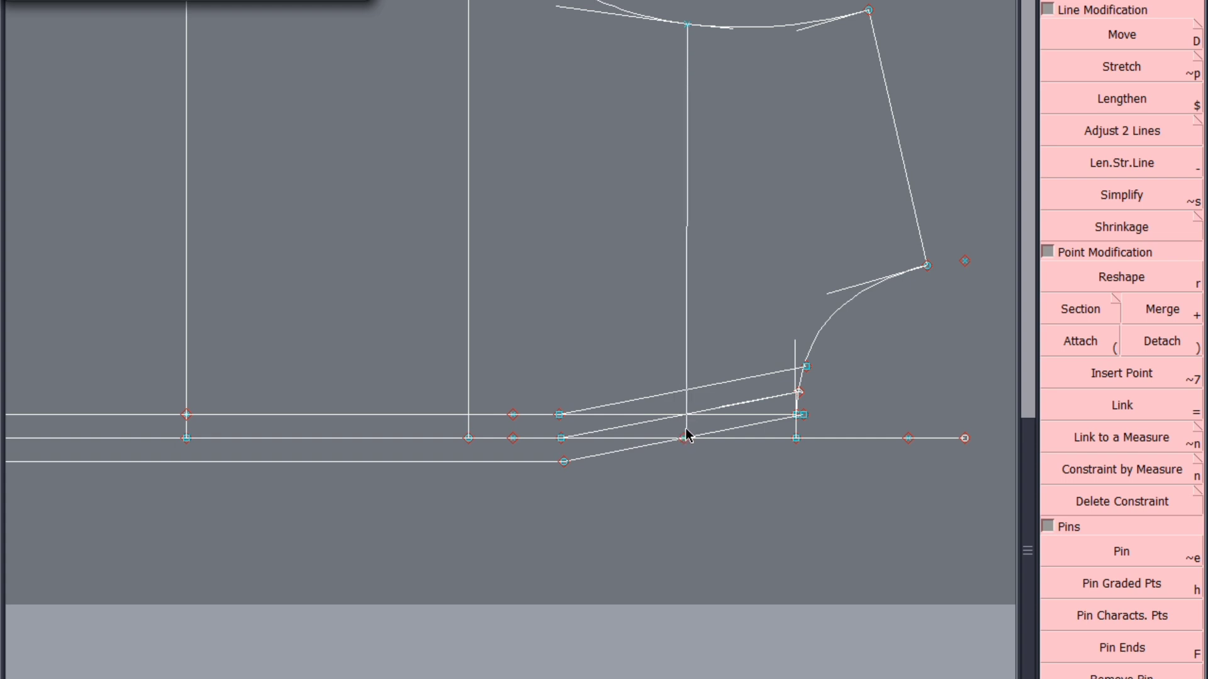
left_click(688, 428)
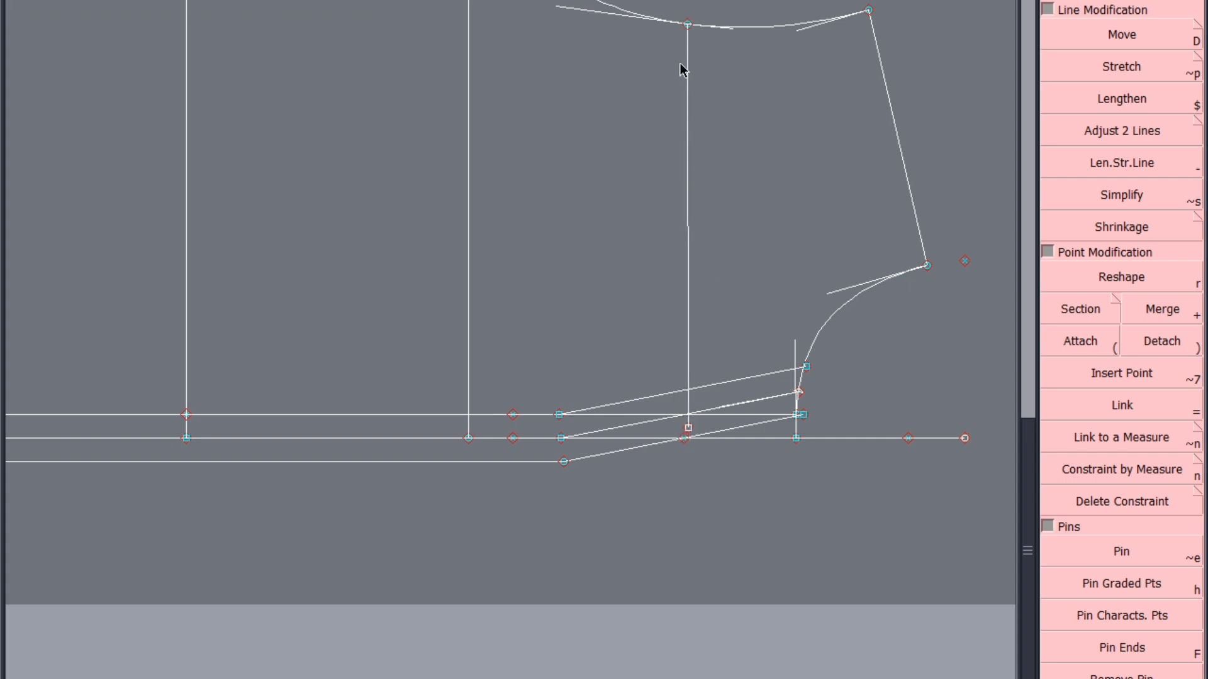
left_click(688, 24)
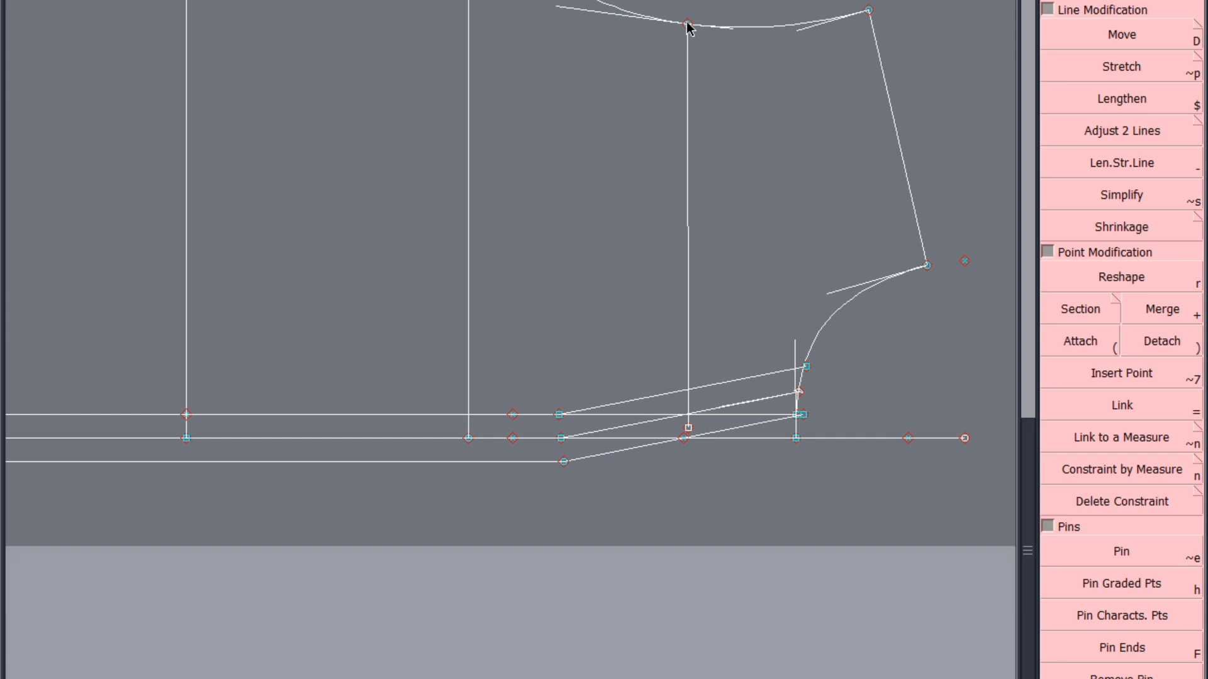
left_click(682, 277)
key("ctrl+z")
Align the mid-armhole line's lower end vertically with its armhole point and horizontally with the centre-front neck point
left_click(687, 27)
left_click(691, 429)
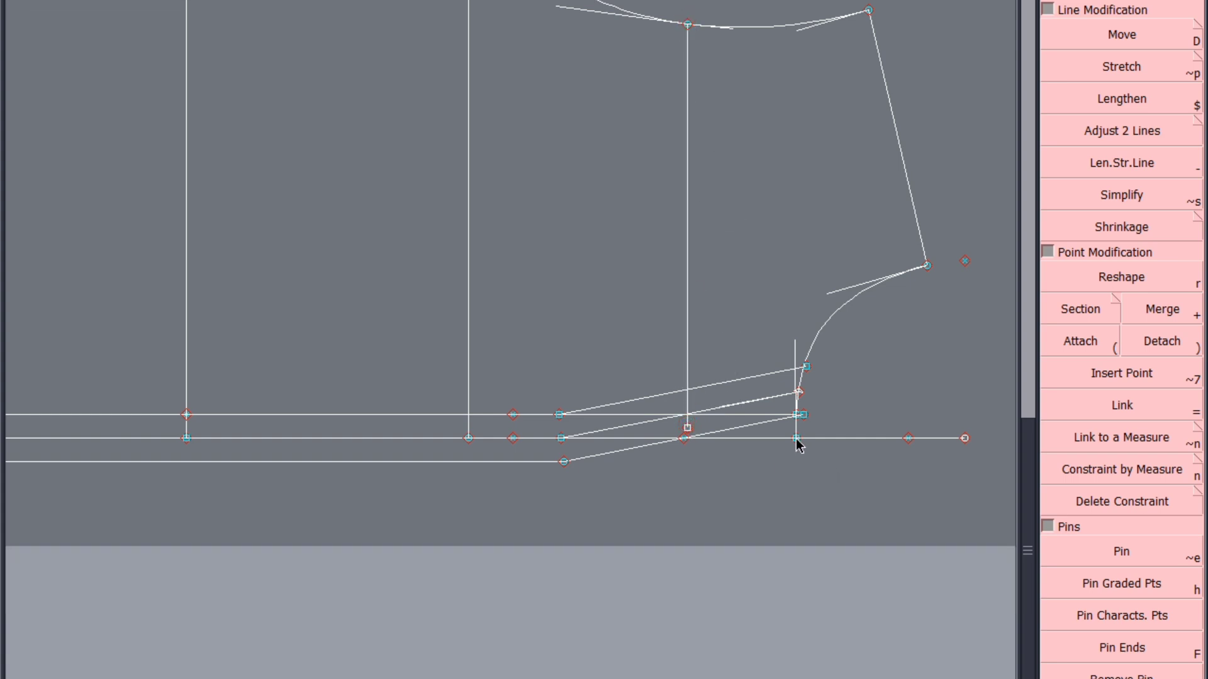
left_click(796, 438)
left_click(686, 433)
Fit the sheets in view and save the model, continuing past the file validation warning
key("Home")
key("ctrl+s")
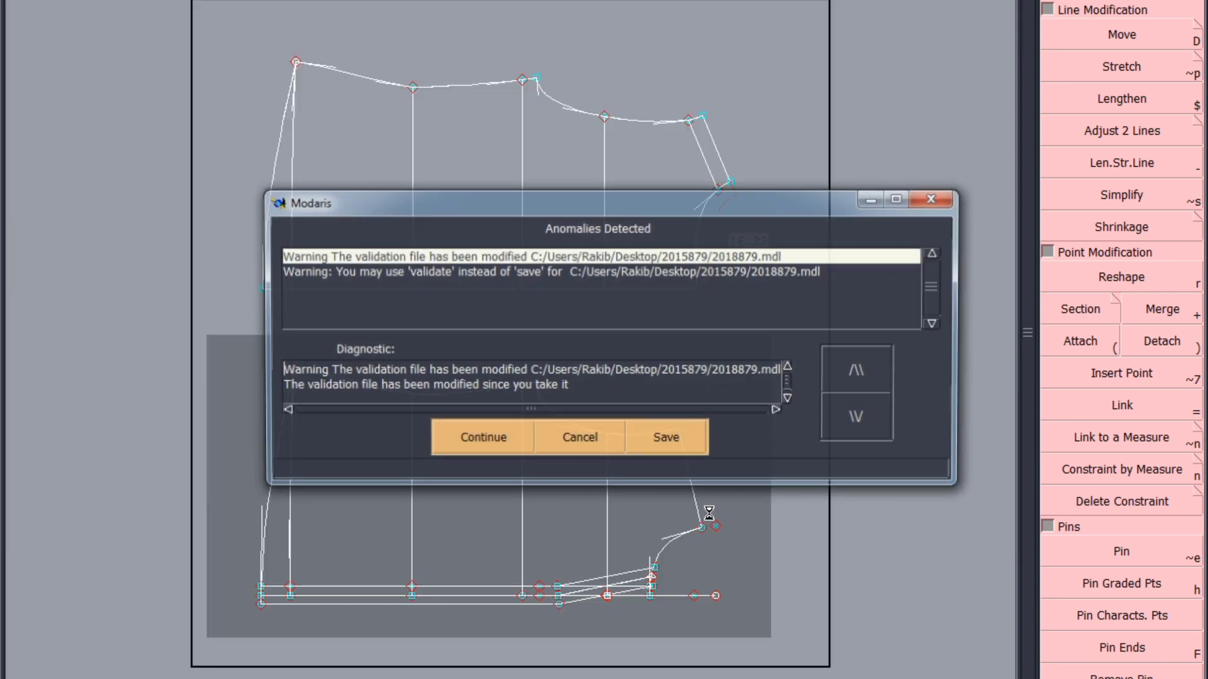
left_click(481, 448)
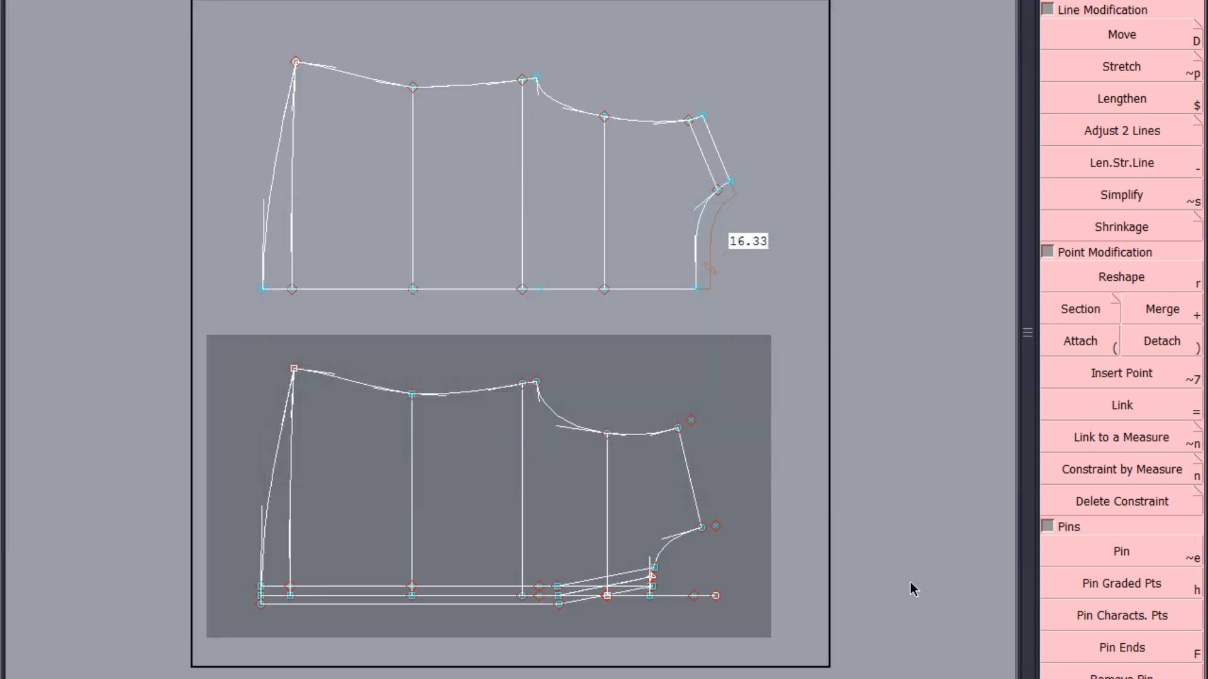
Cut a complete front piece from the original front draft, including all its regions from hem to shoulder
left_click(292, 267)
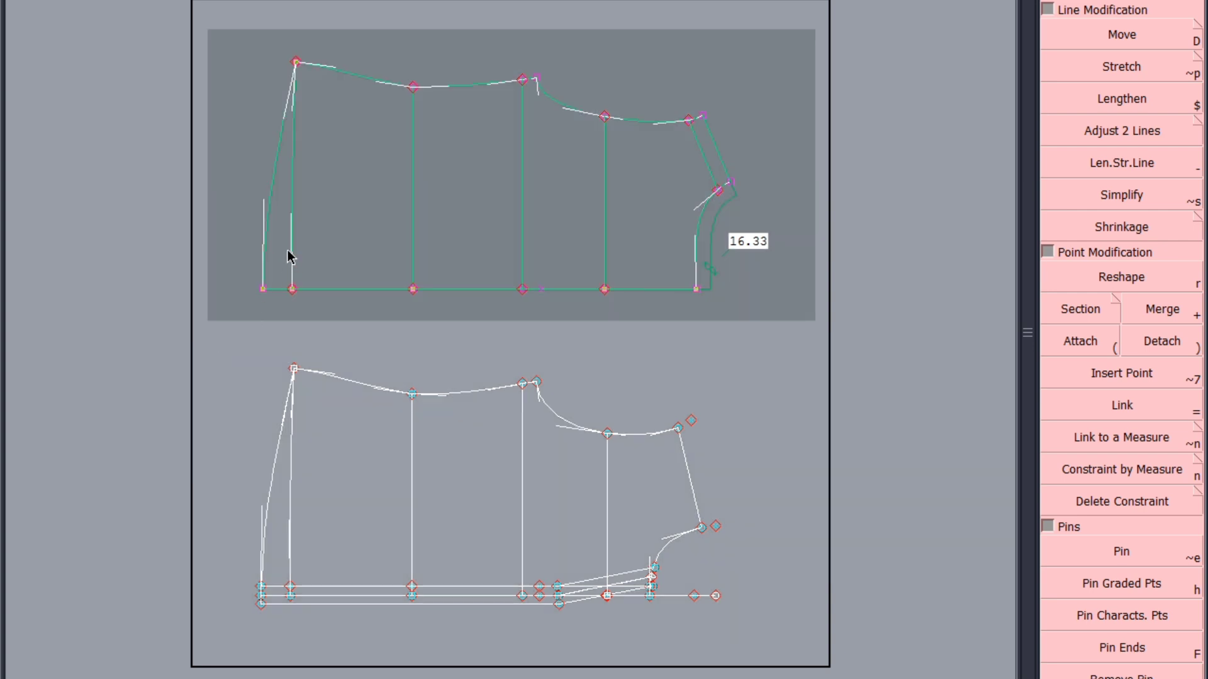
left_click_drag(287, 250, 664, 195)
right_click(703, 148)
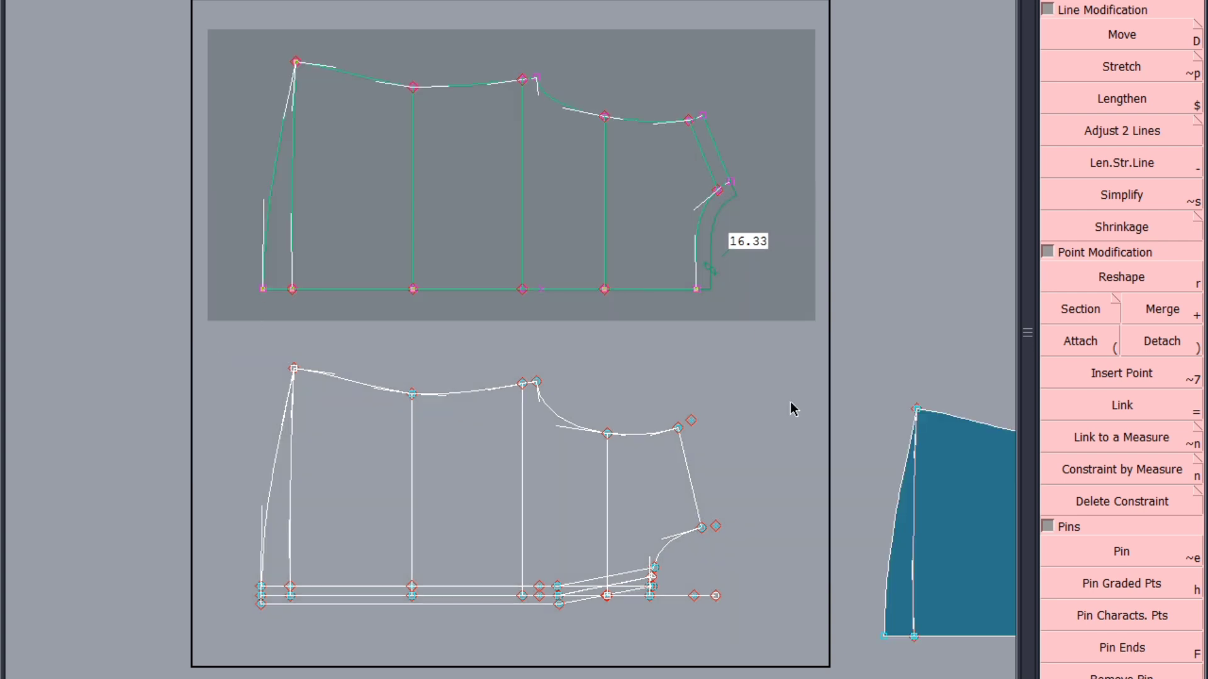
right_click(773, 445)
Cut the front body up to the placket's inner edge and the full placket band as two separate pieces from the modified draft
scroll(435, 640, "up", 1)
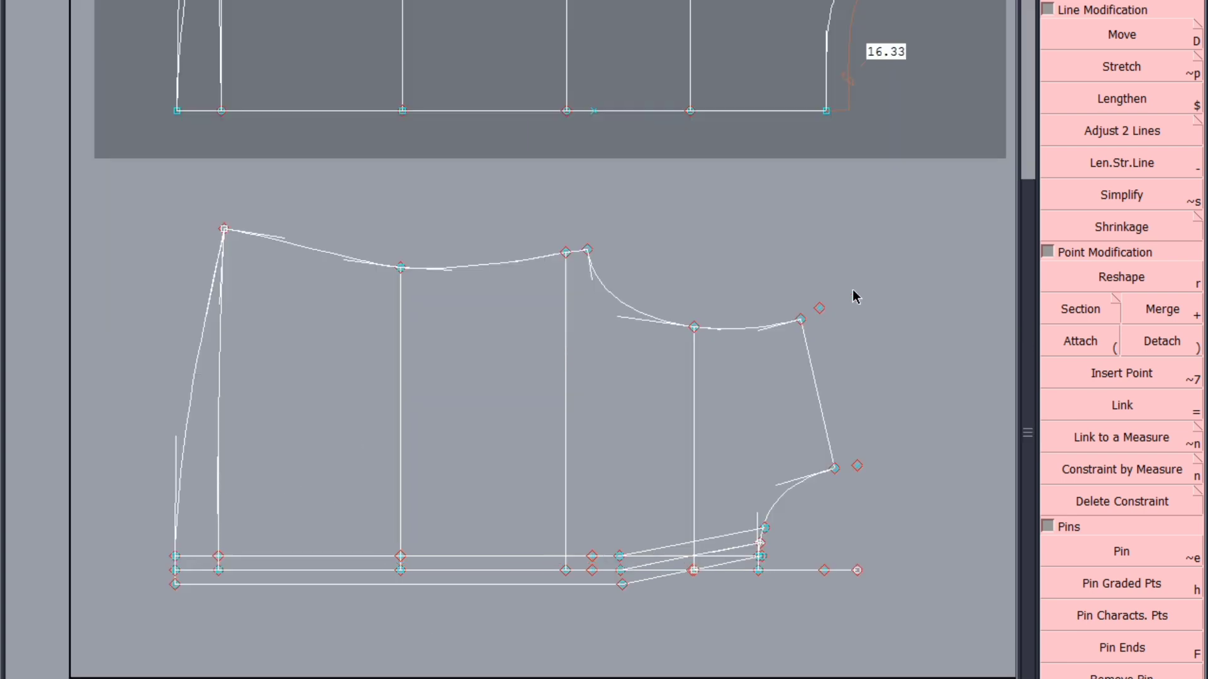
left_click(209, 555)
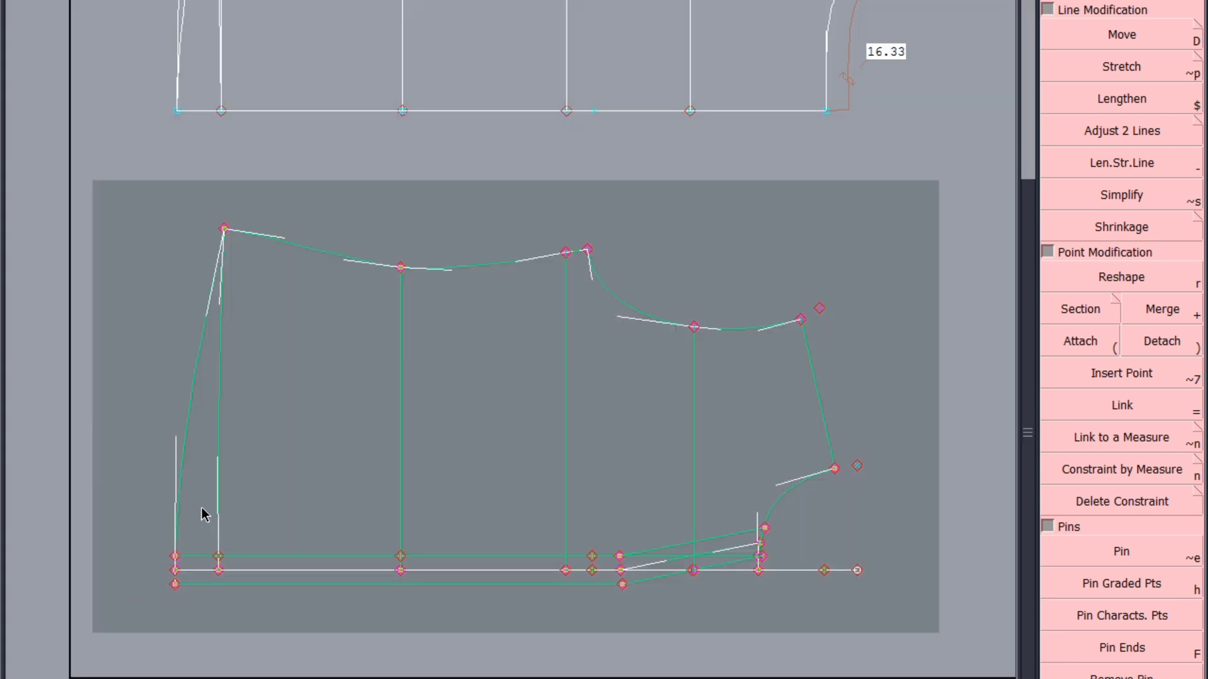
left_click_drag(202, 509, 734, 394)
right_click(735, 393)
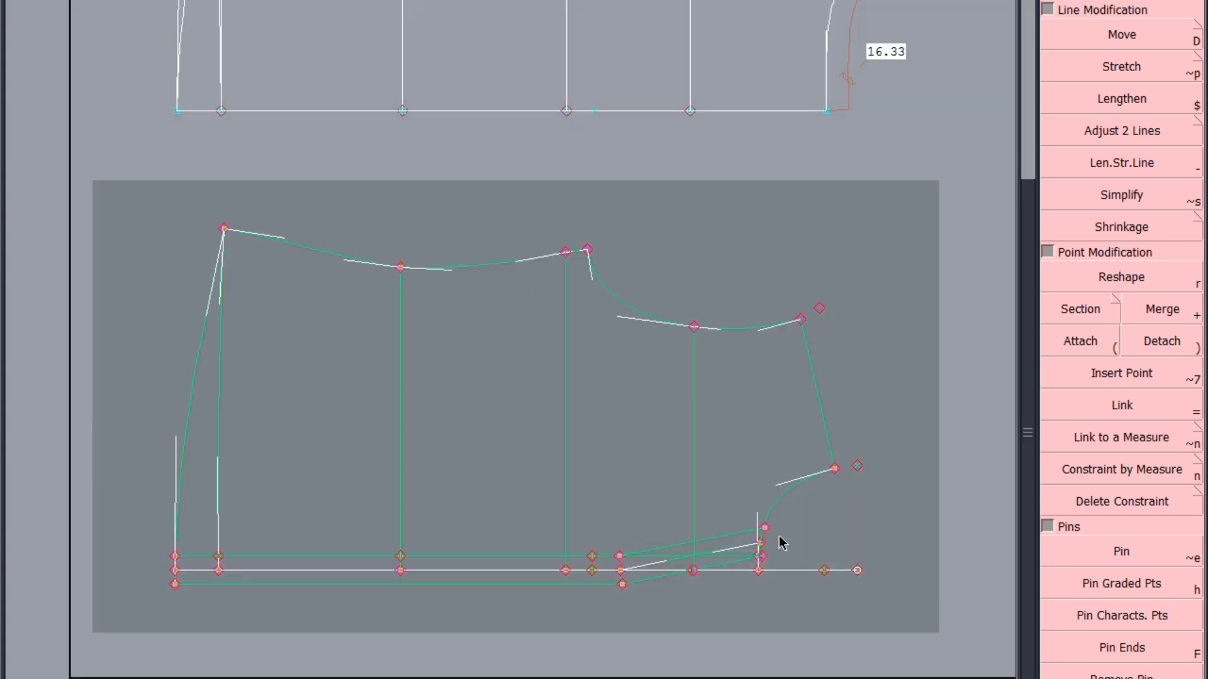
right_click(545, 650)
mouse_move(193, 565)
left_mouse_down()
mouse_move(622, 573)
mouse_move(698, 556)
mouse_move(733, 566)
mouse_move(733, 556)
left_mouse_up()
right_click(733, 549)
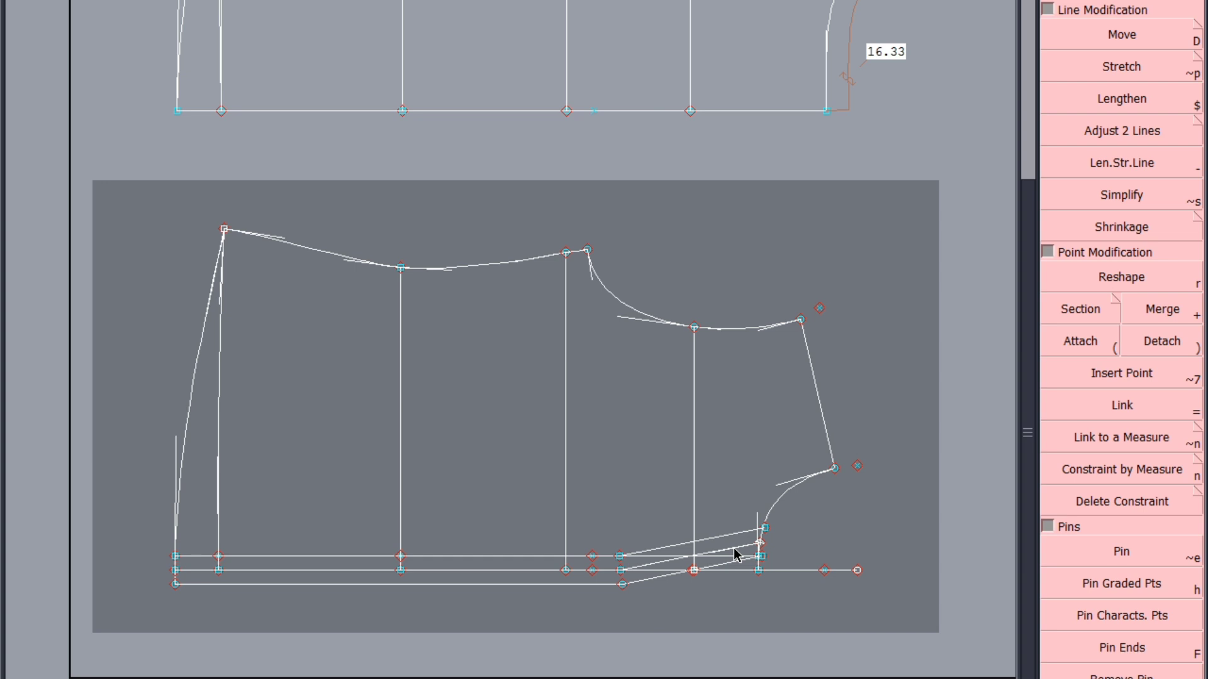
Delete the leftover outer placket edge line from the newly cut front body piece
key("8")
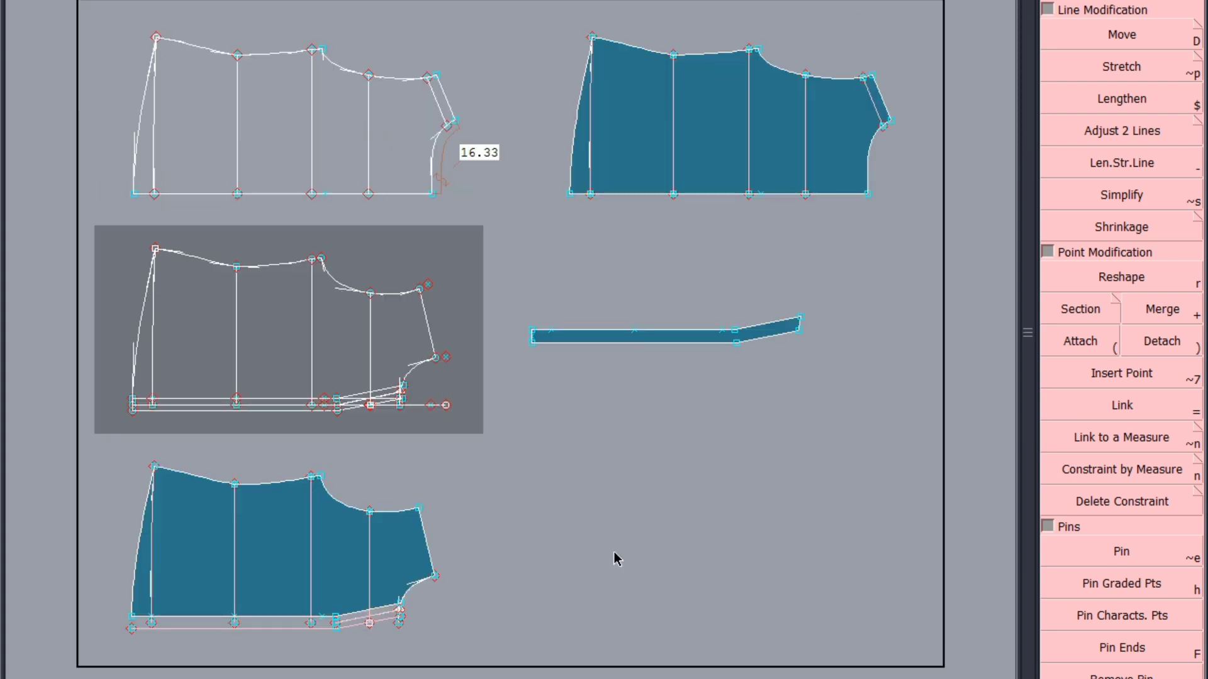
key("Return")
left_click_drag(554, 655, 102, 428)
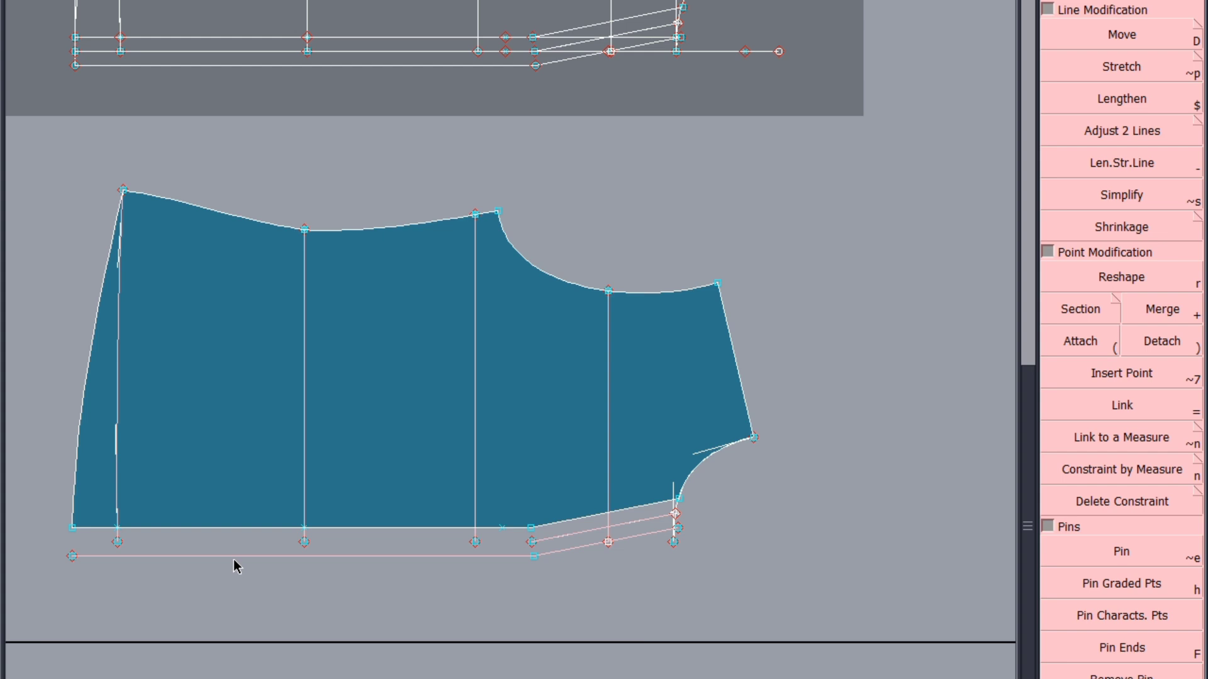
left_click(234, 560)
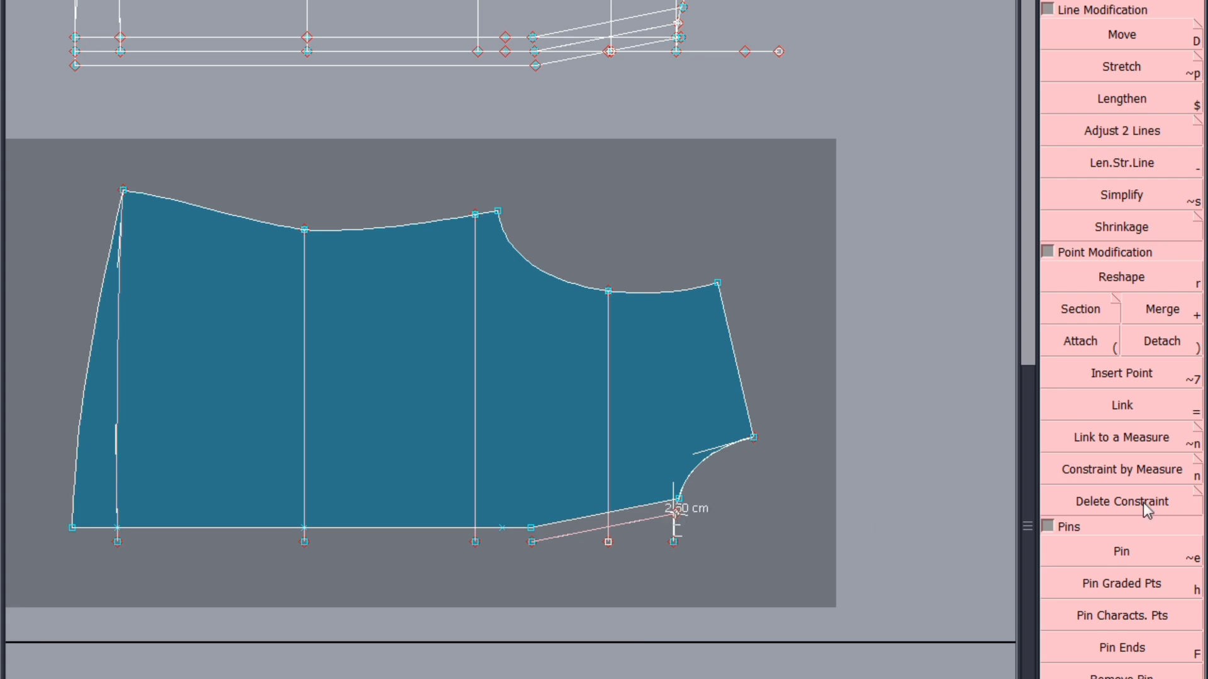
Delete the remaining slanted line outside the front body piece's placket edge, and save the model past the file validation warning
left_click(1121, 376)
scroll(667, 528, "up", 3)
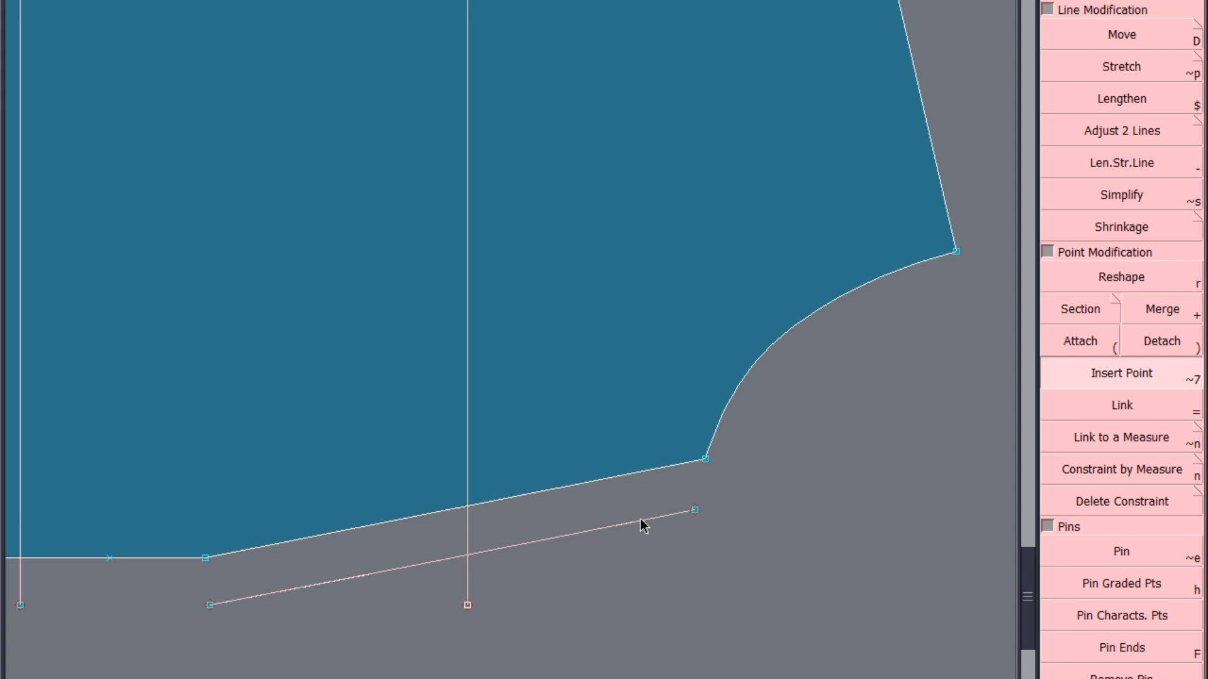
key("s")
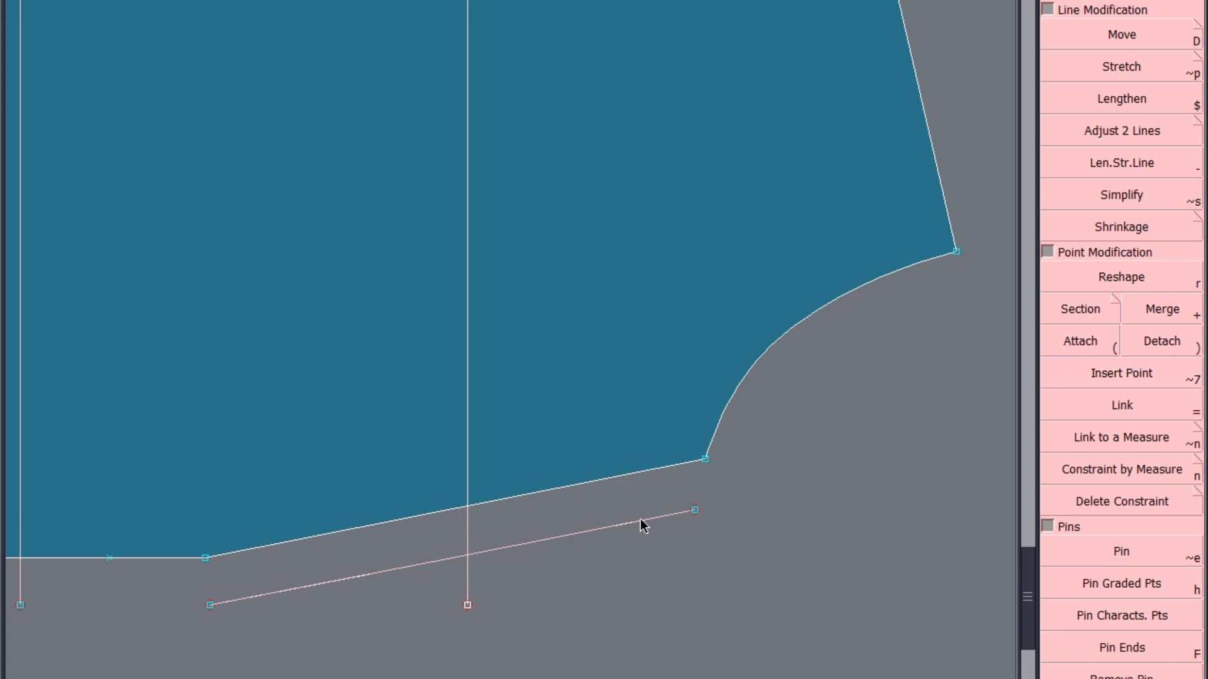
left_click(544, 540)
key("j")
key("ctrl+s")
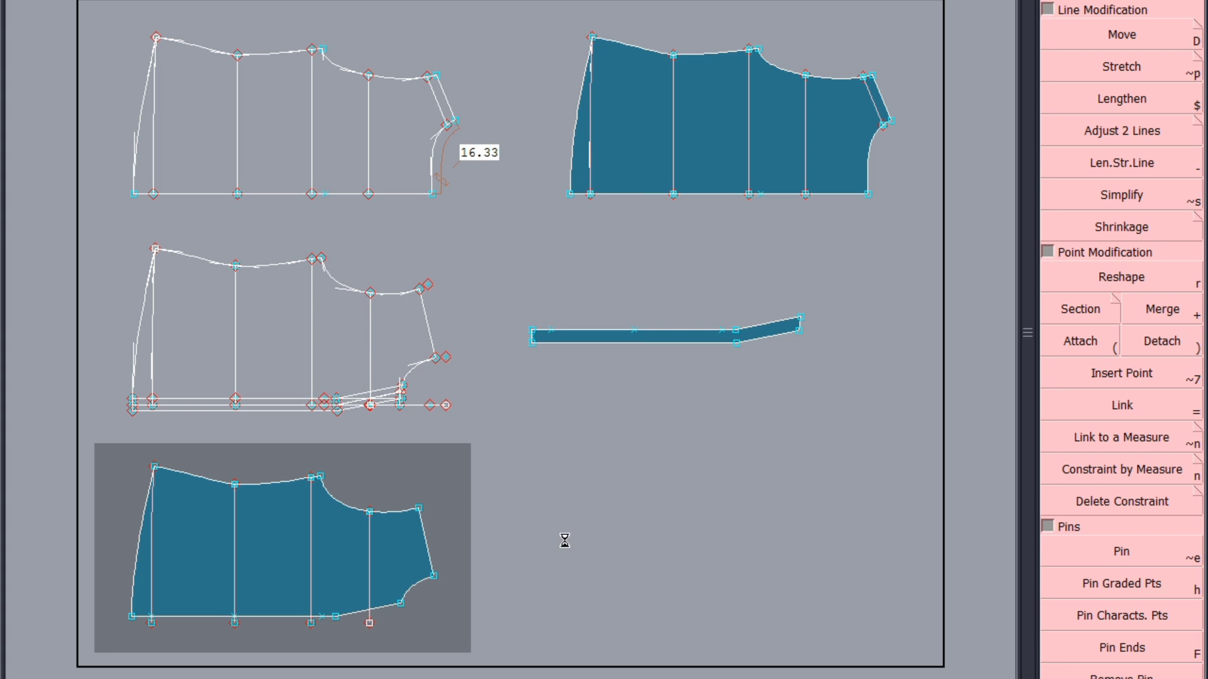
left_click(503, 439)
Superimpose the modified front draft on the original front draft's sheet, rearrange all sheets, and save the model past the validation warning
left_click(274, 353)
left_click(255, 172)
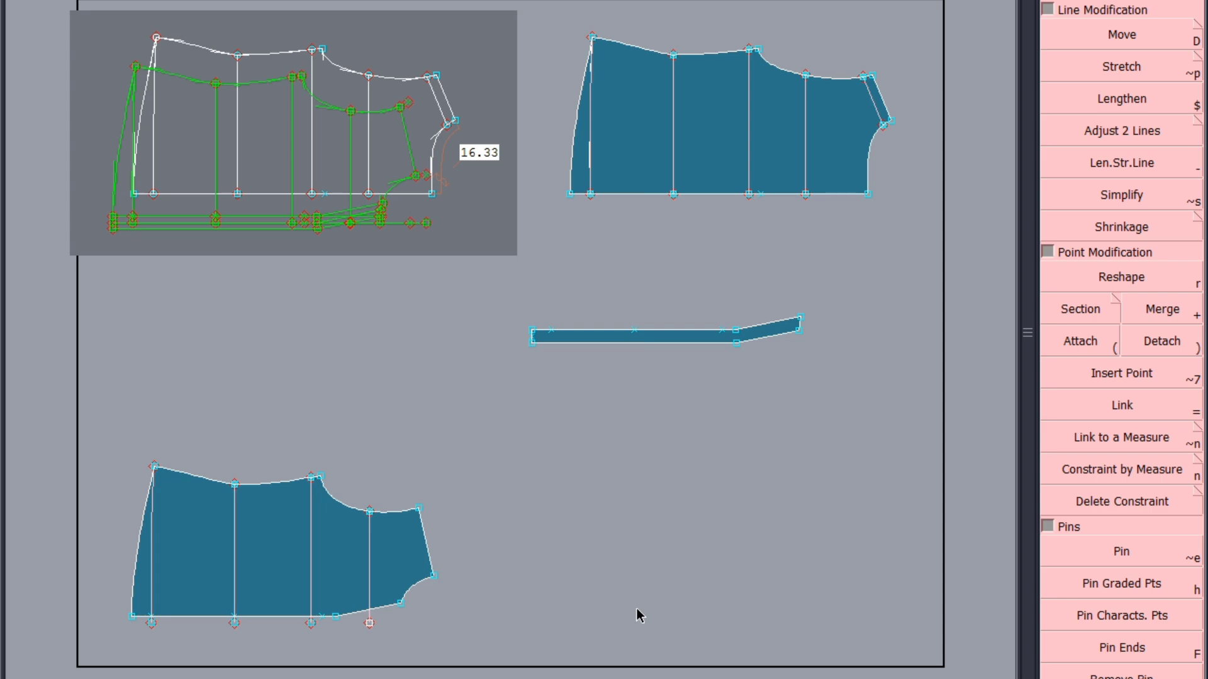
key("j")
key("8")
key("ctrl+s")
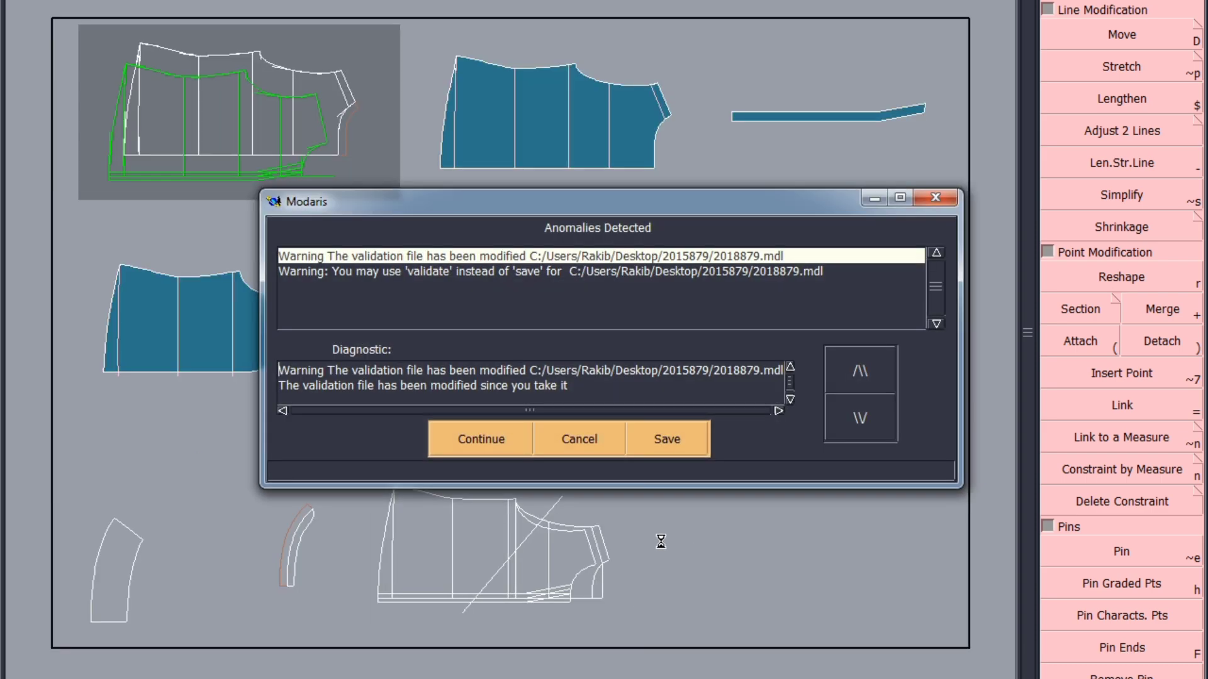
left_click(501, 436)
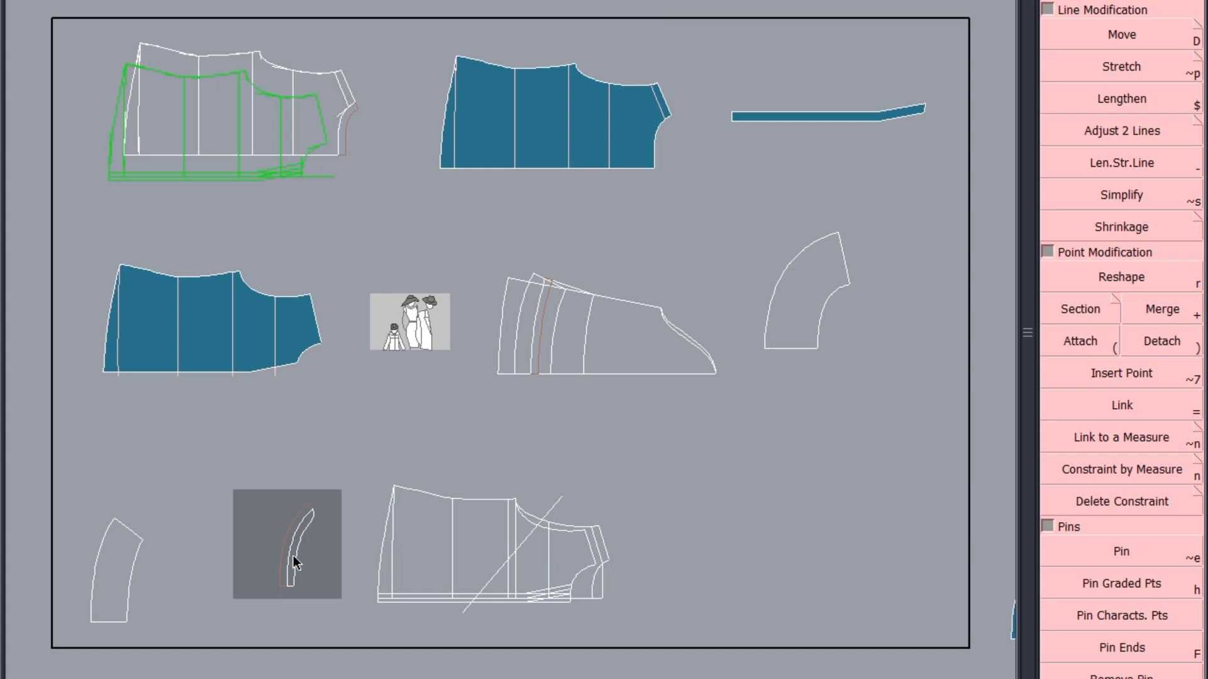
Notch the sleeve draft: one on the innermost cross line, two on the neighbouring line, one 8 cm from the underarm along the lower cap curve
scroll(644, 376, "up", 5)
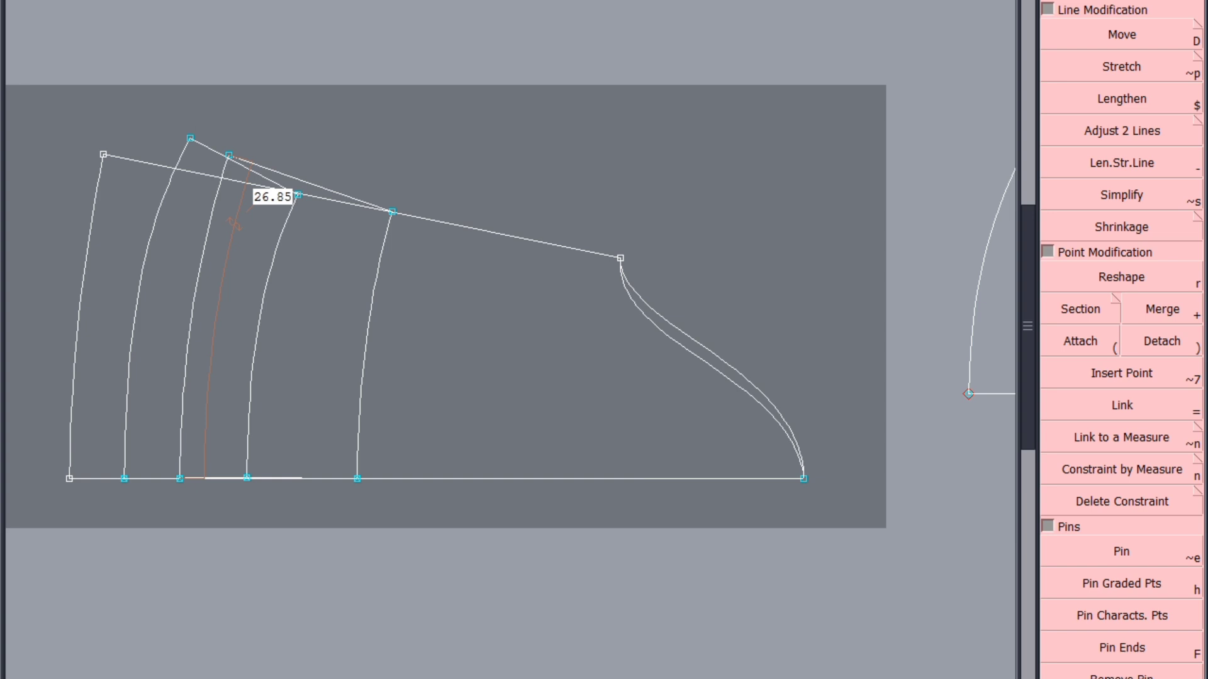
key("F2")
left_click(1134, 6)
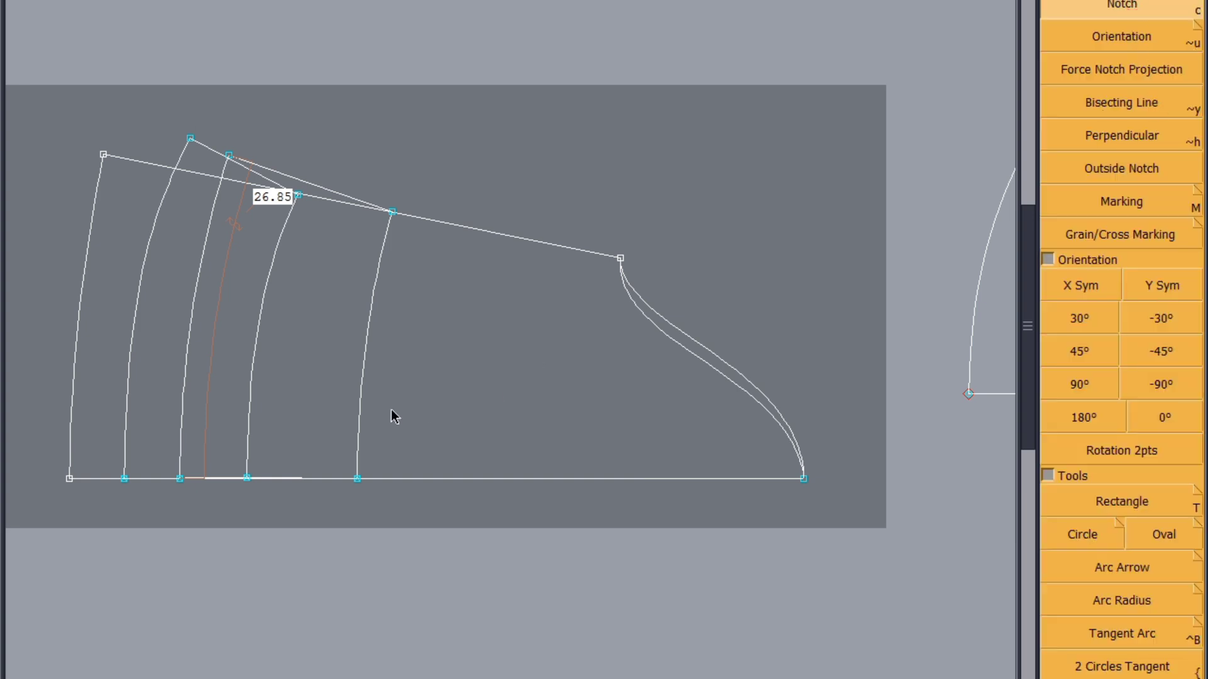
left_click(359, 429)
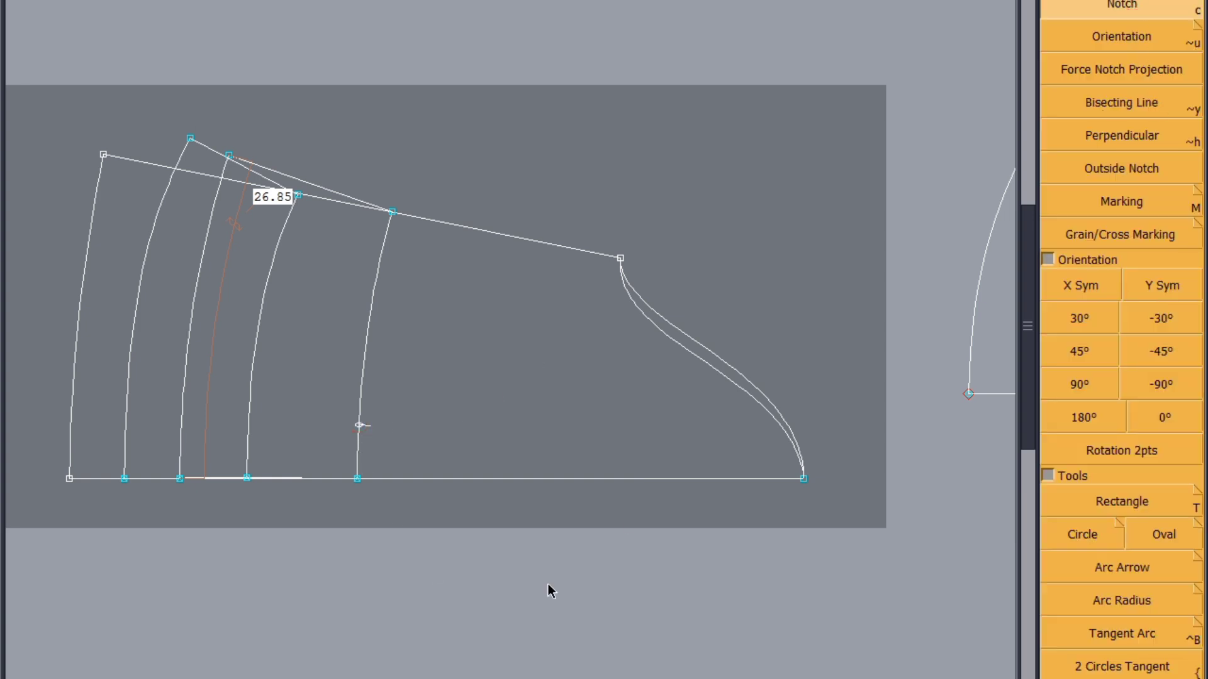
left_click(253, 358)
key("ctrl+z")
left_click(618, 258)
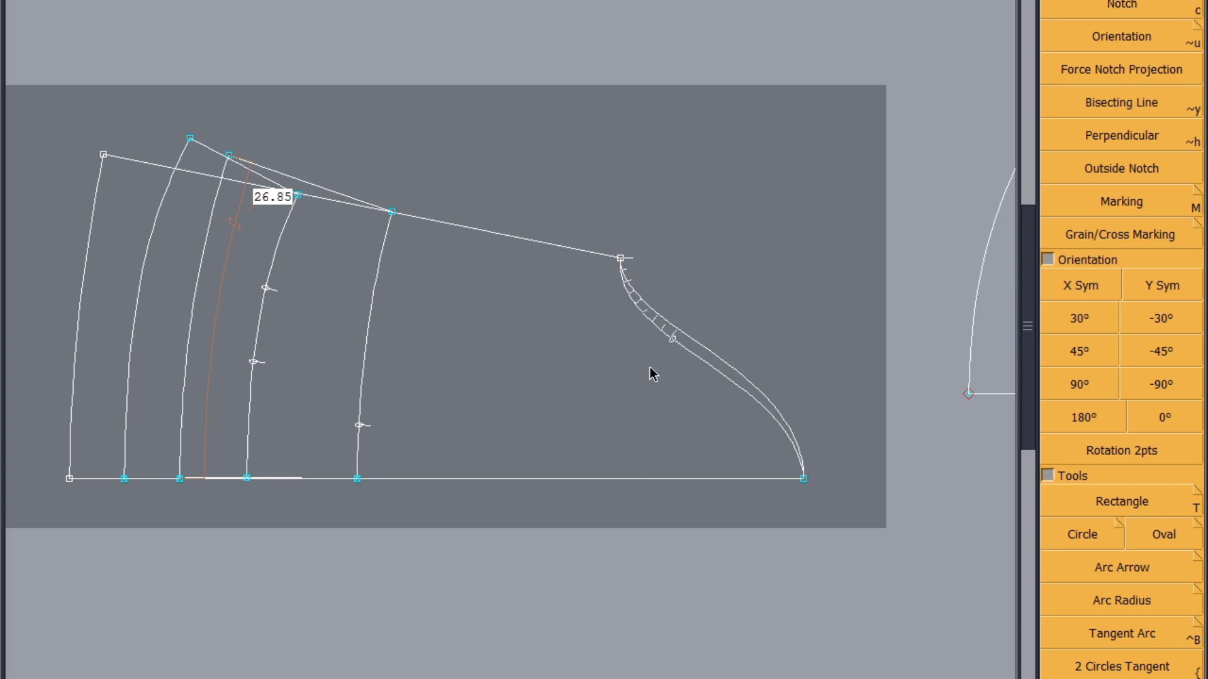
left_click(670, 342)
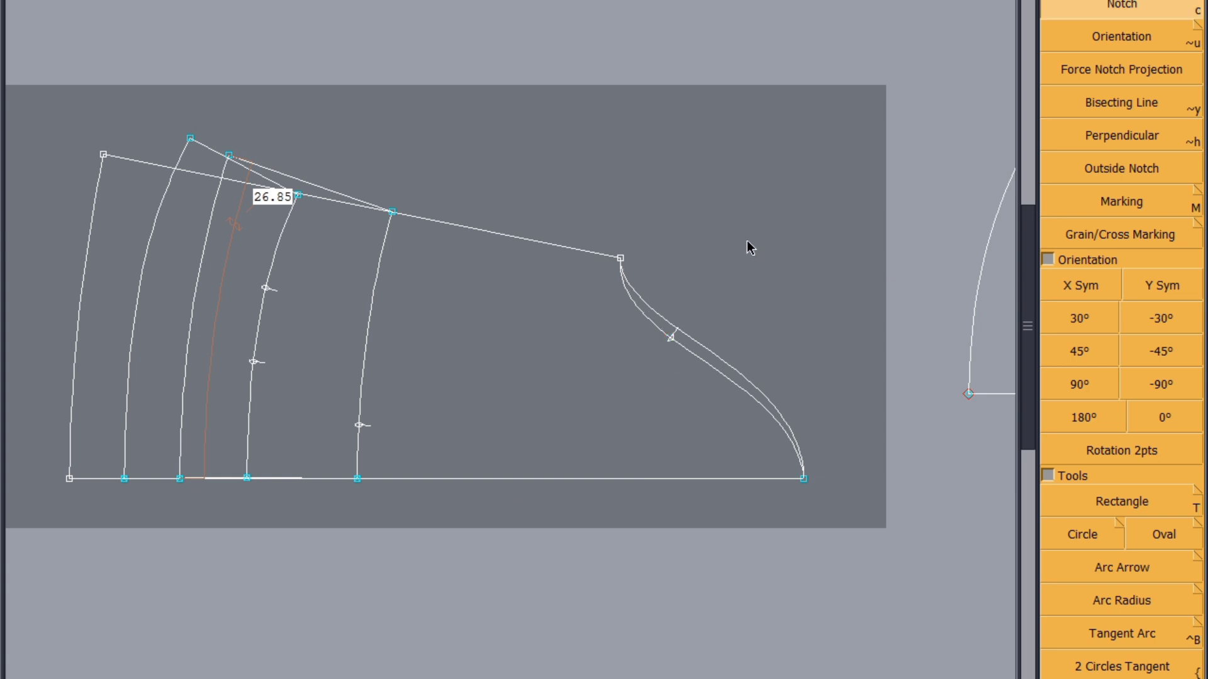
Cut two half-sleeve pieces from the sleeve draft, one following the lower cap curve and one the upper cap curve
left_click(712, 429)
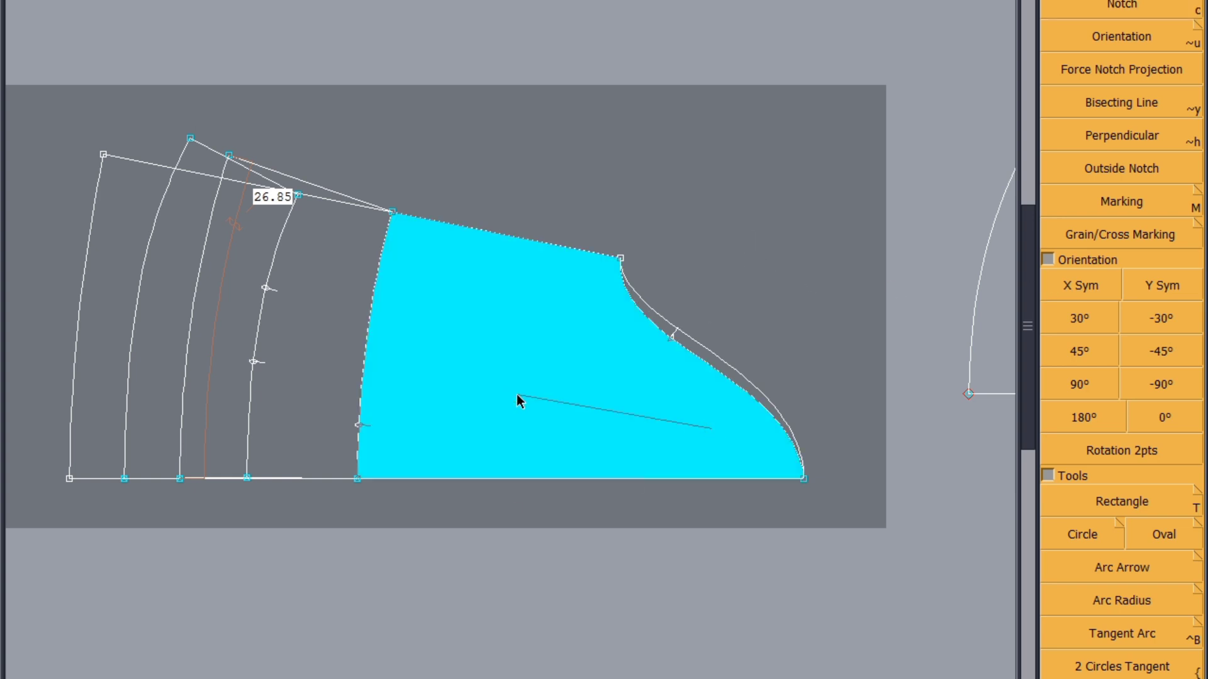
right_click(516, 394)
left_click(715, 359)
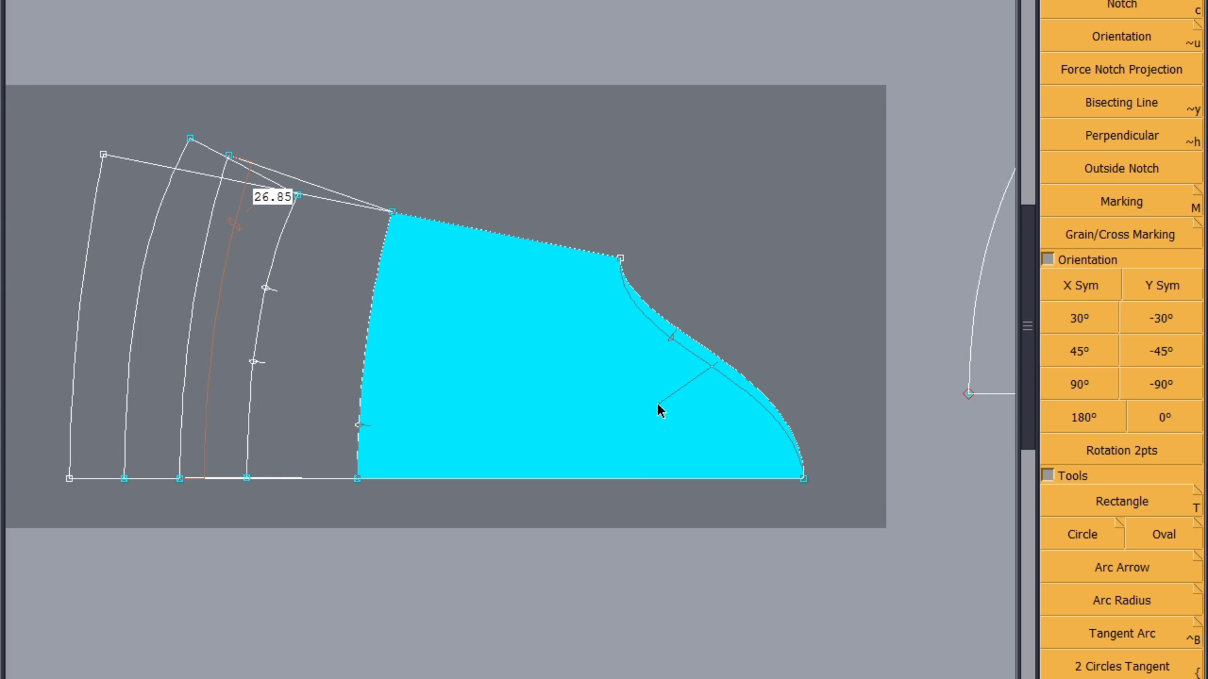
right_click(656, 403)
Rearrange the sheets and flip the half-sleeve piece with the cap notch using X Sym
key("8")
scroll(262, 433, "up", 2)
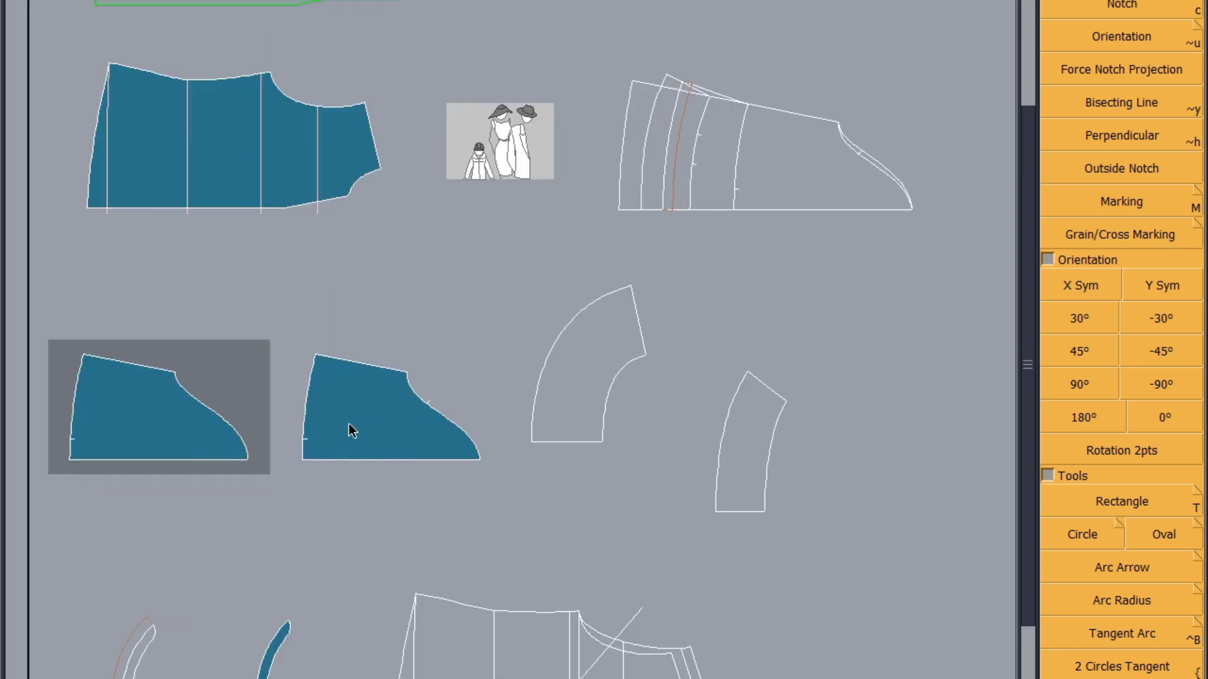
left_click(349, 431)
left_click(1081, 285)
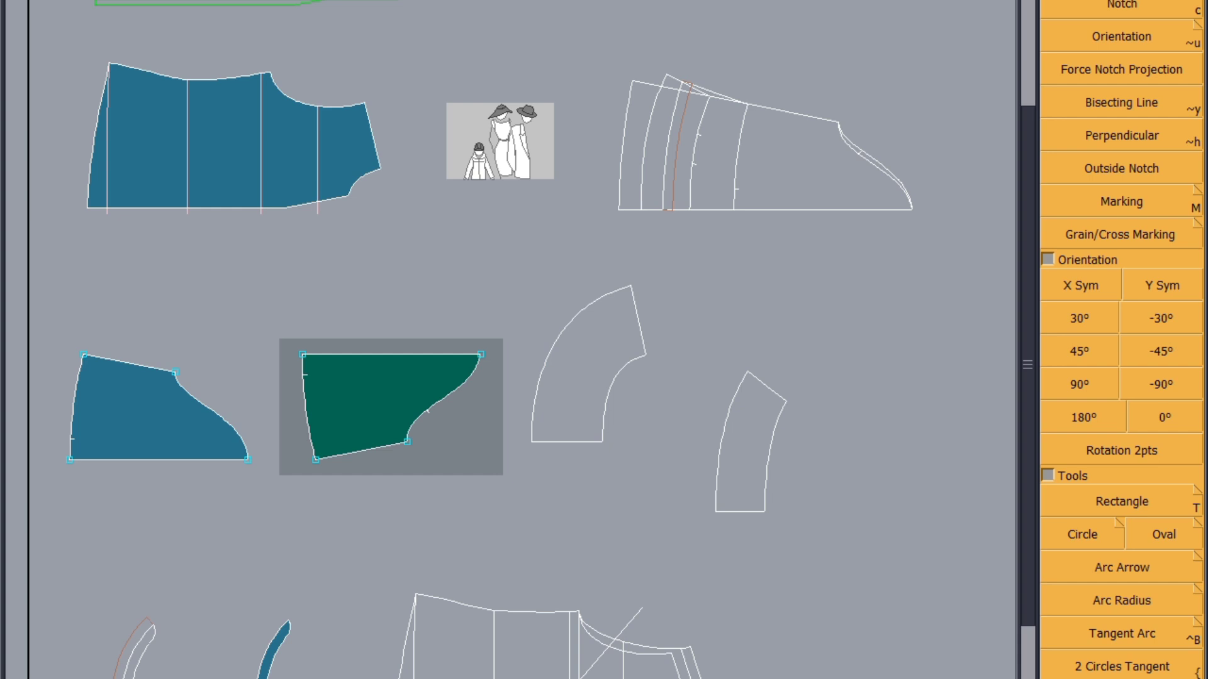
Join the flipped half-sleeve to the other half along their straight centre edges, from hem to cap top
key("F5")
left_click(1160, 96)
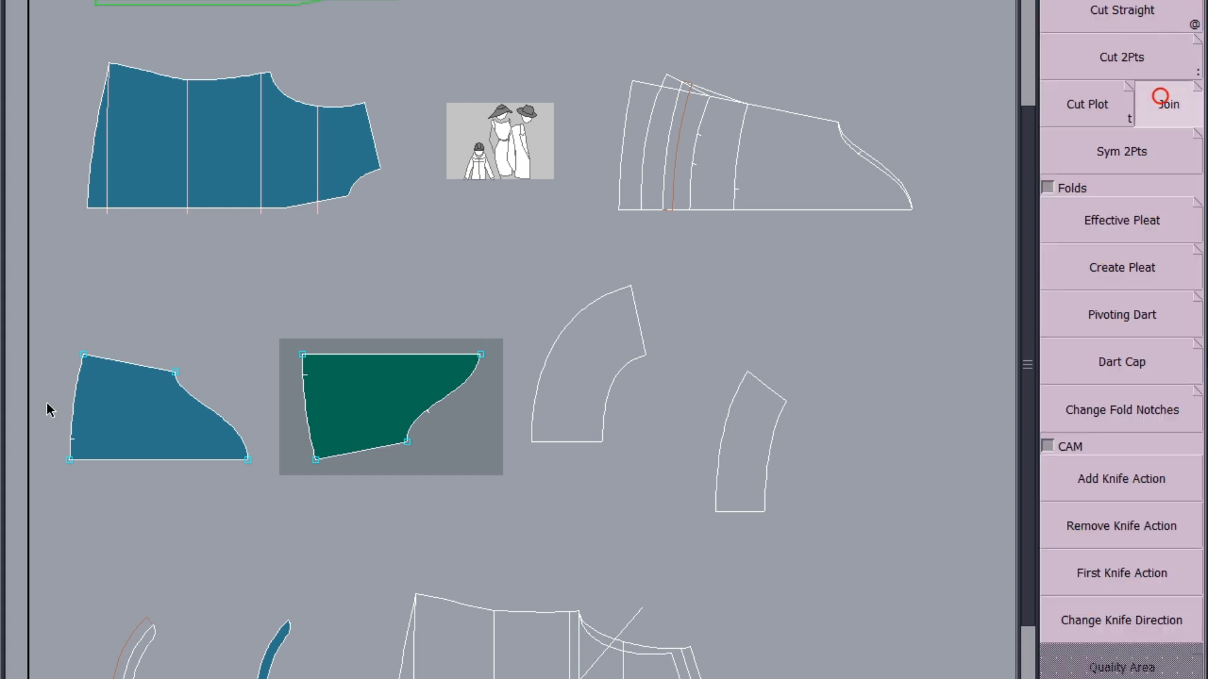
scroll(66, 432, "up", 2)
left_click(66, 431)
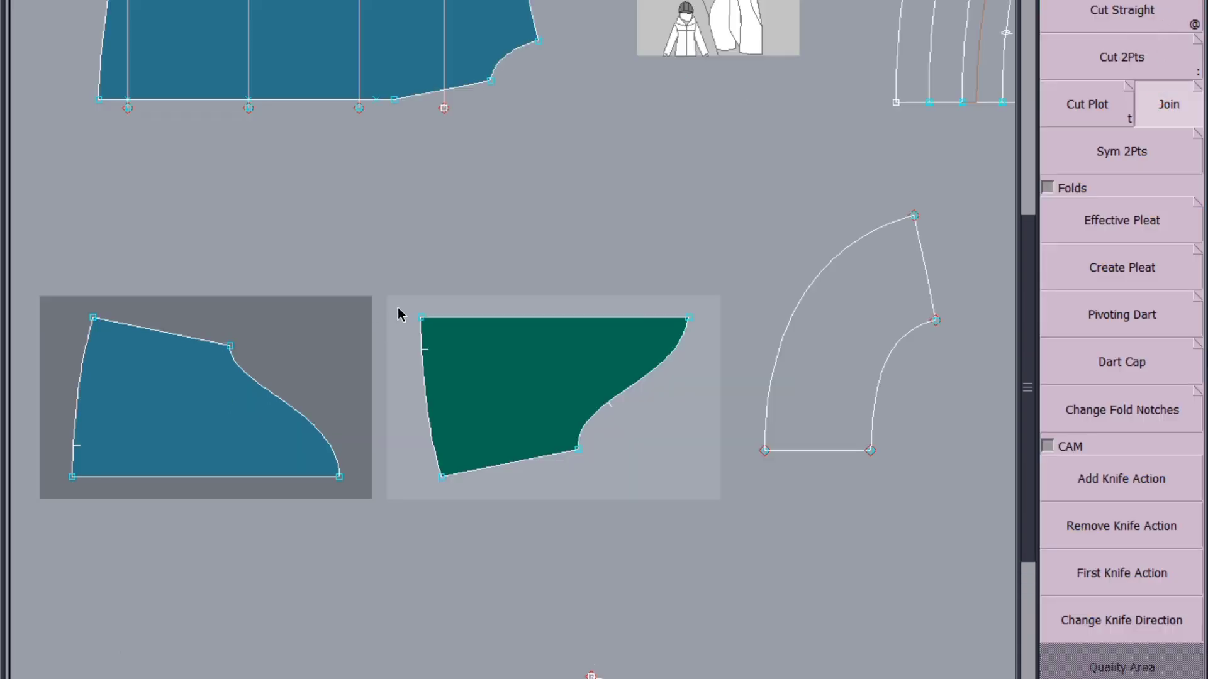
left_click(686, 322)
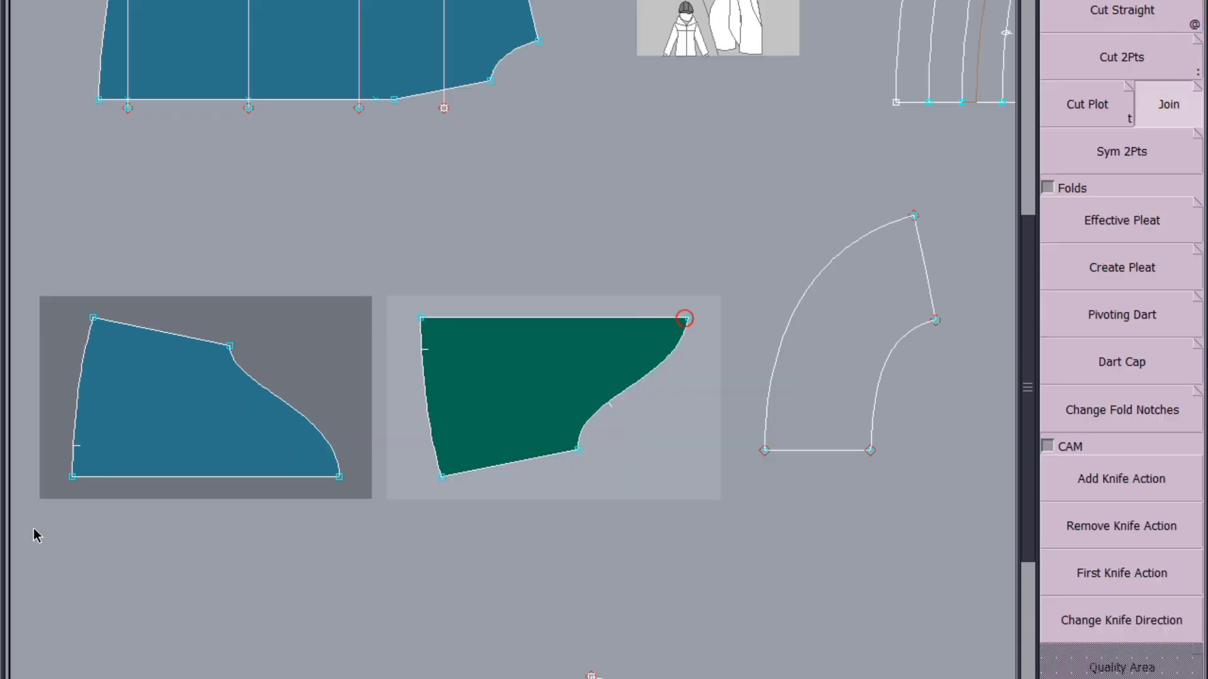
left_click(343, 480)
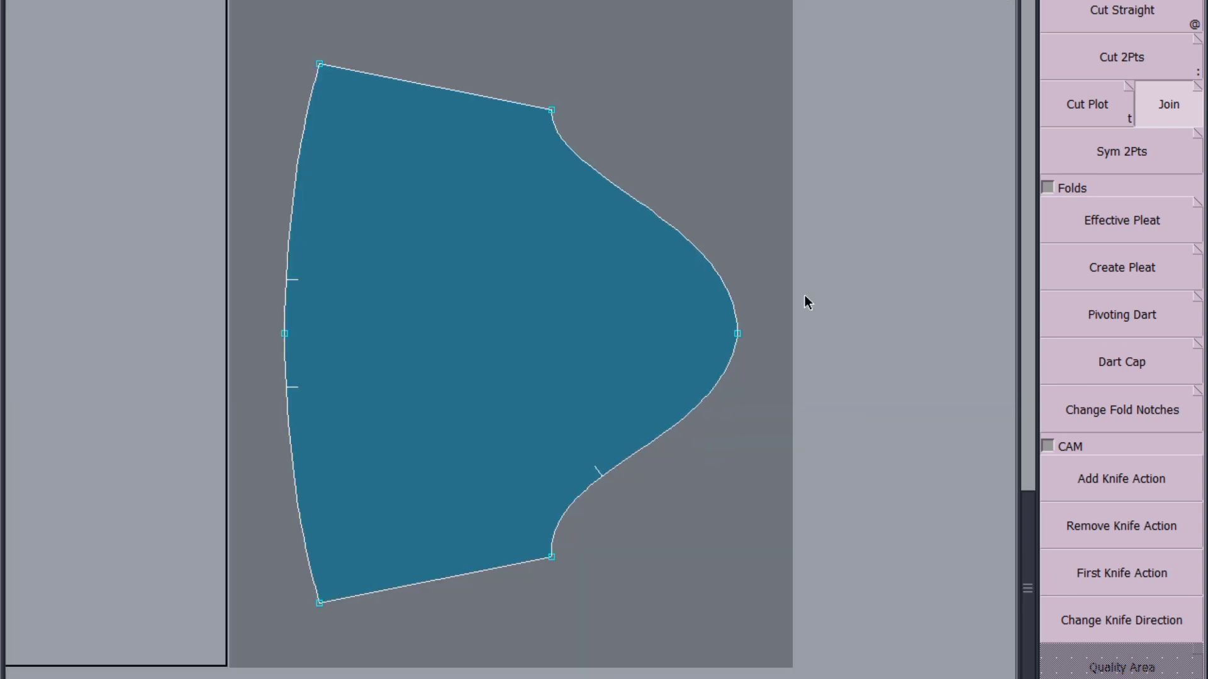
Delete the centre points at the cap top and hem of the joined sleeve piece
key("Delete")
left_click(738, 334)
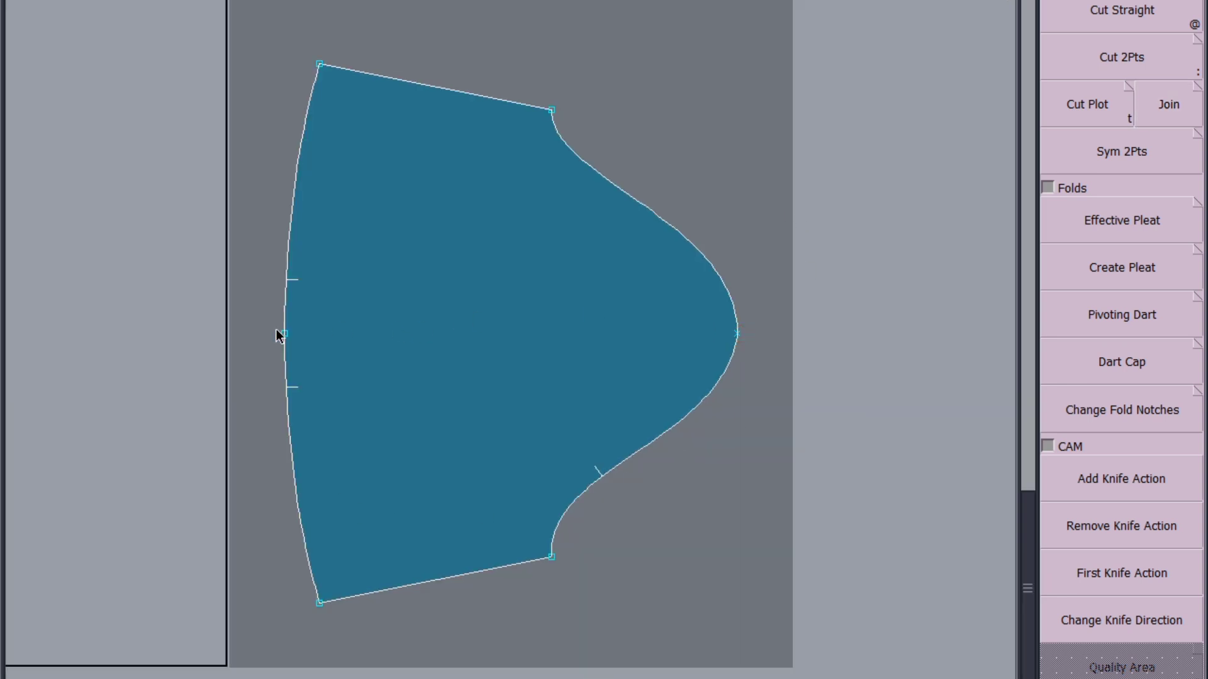
left_click(285, 333)
Delete the two leftover half-sleeve sheets, keeping the joined sleeve
key("j")
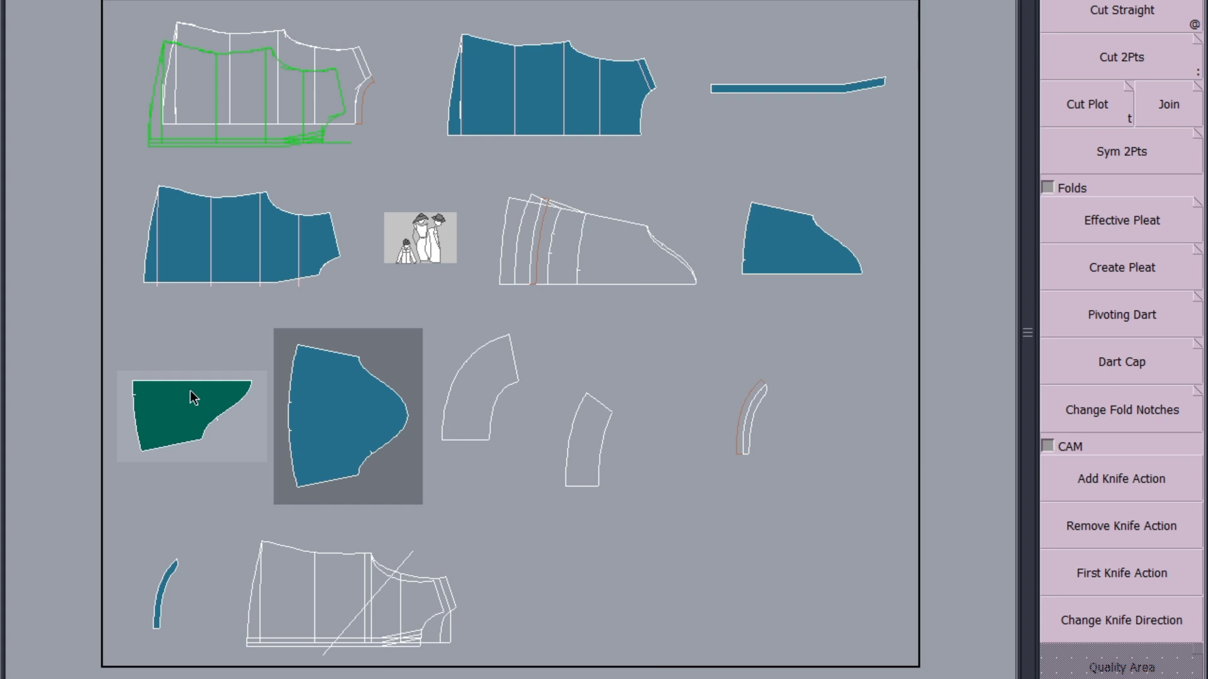
left_click(178, 413)
left_click(797, 260)
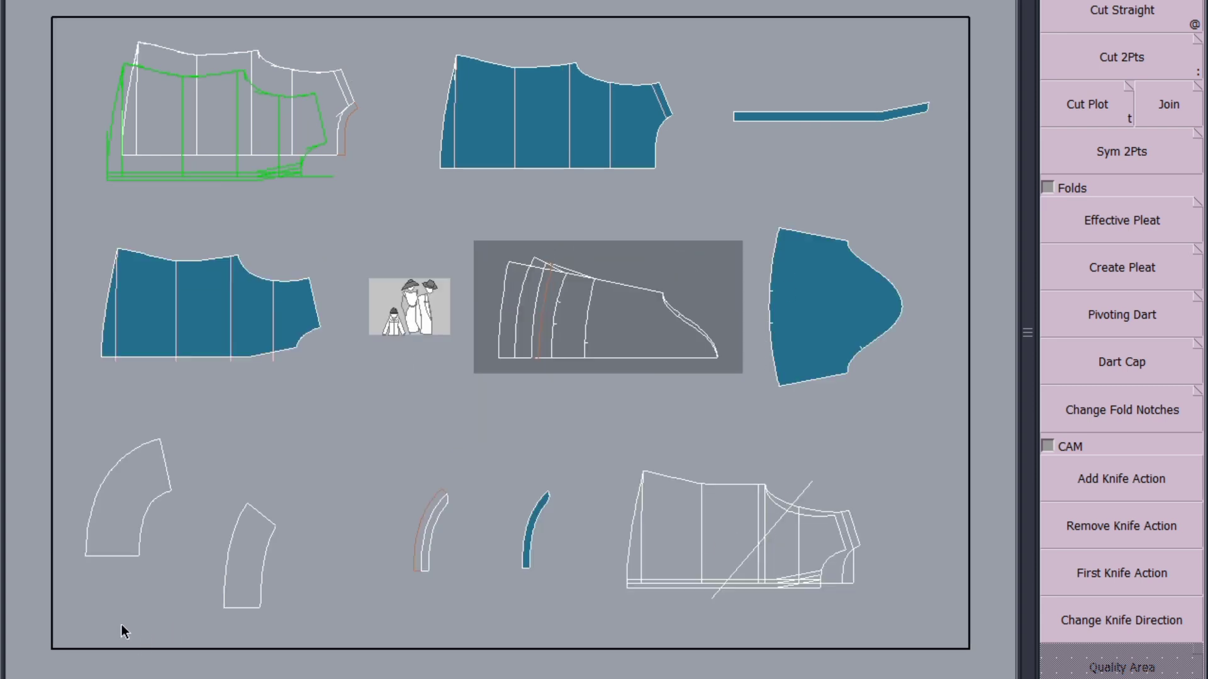
Cut the sleeve section between the outer hem and innermost notched line, and mirror it across its straight edge with Sym 2Pts
scroll(569, 308, "up", 4)
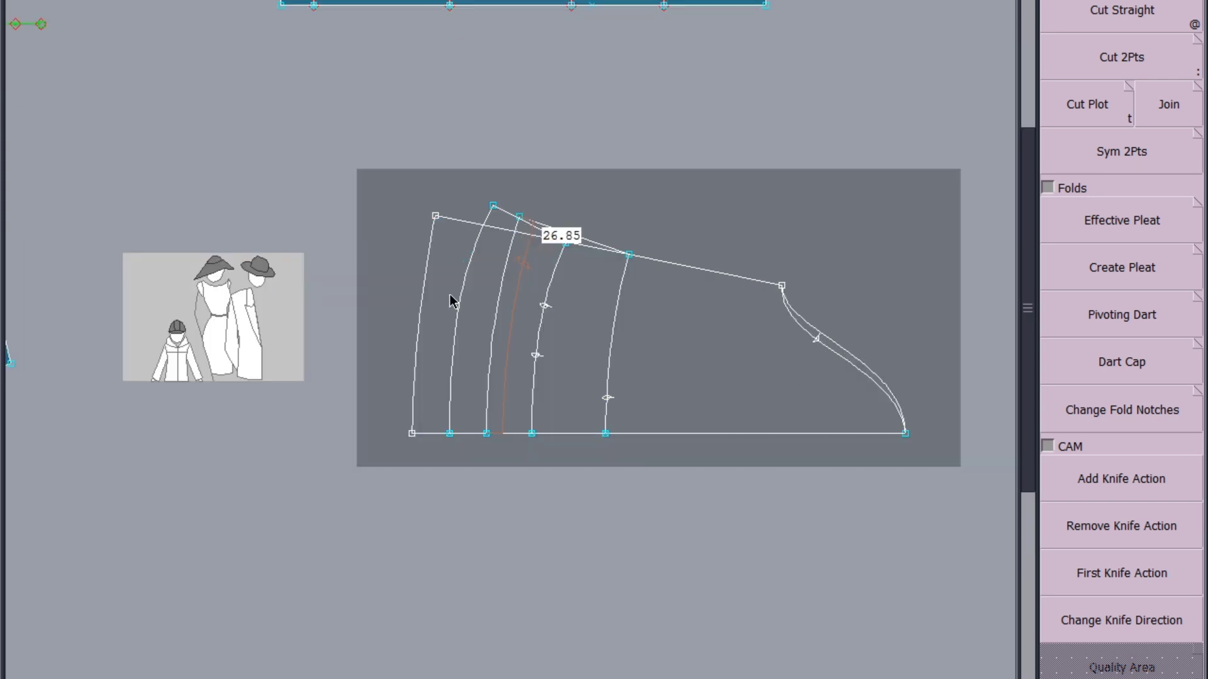
scroll(450, 294, "down", 4)
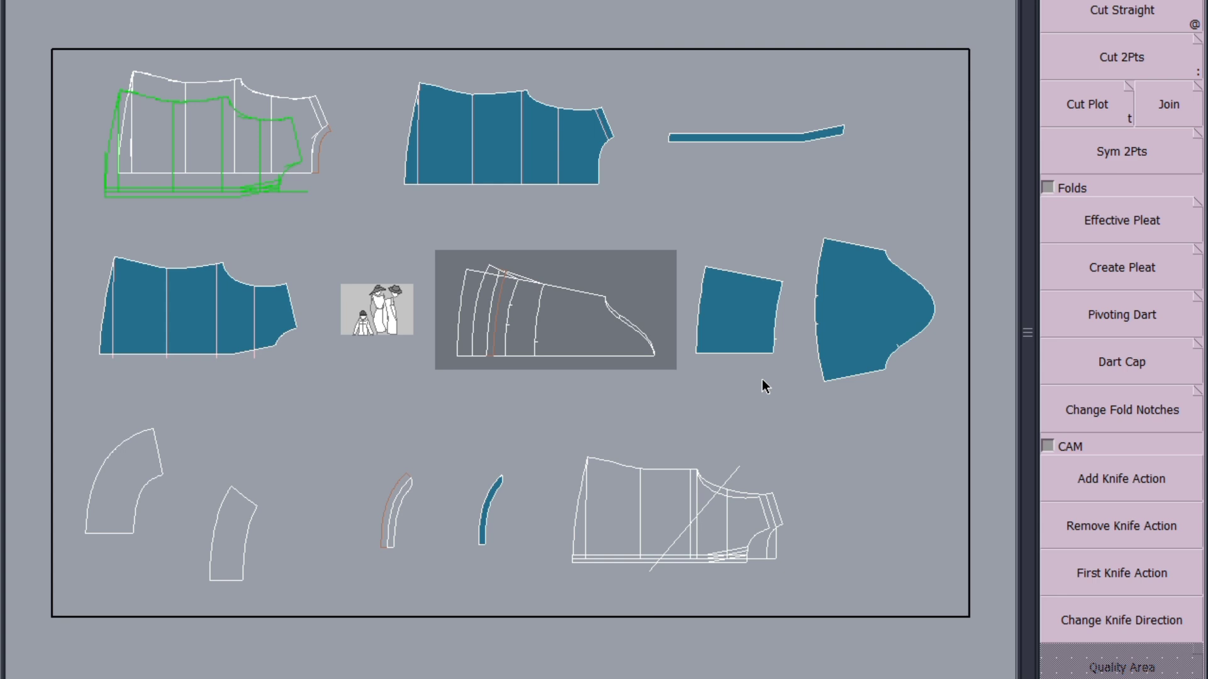
scroll(763, 385, "up", 4)
left_click(1120, 151)
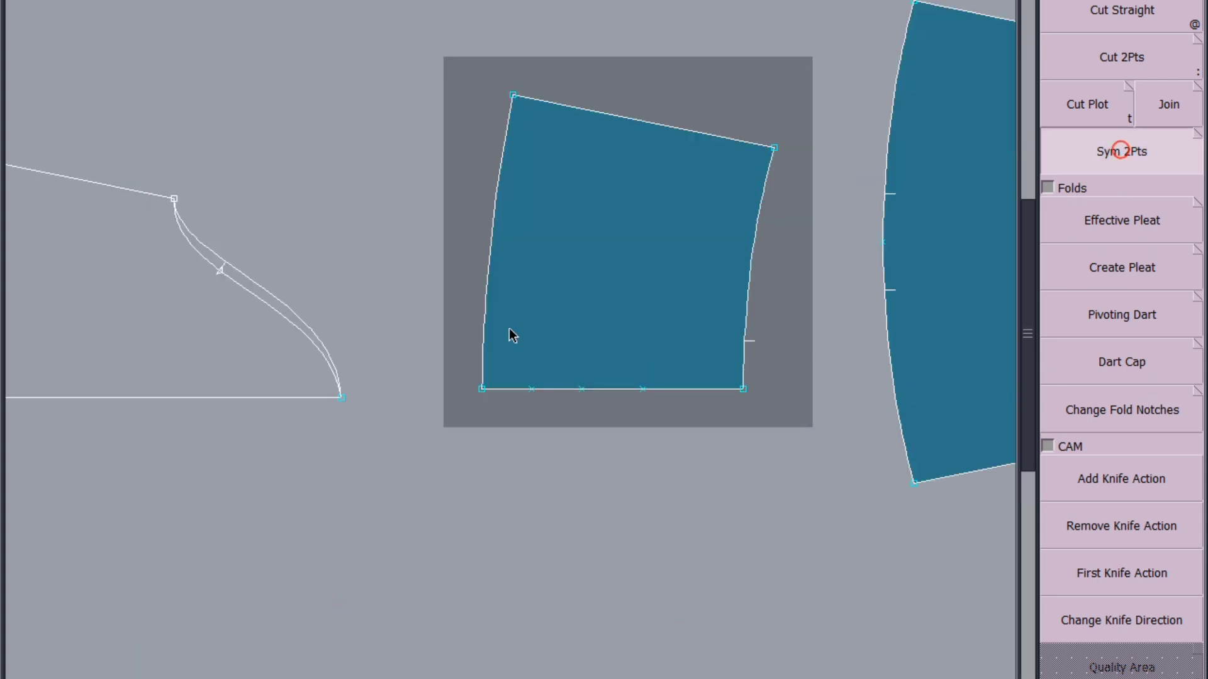
left_click(482, 389)
left_click(743, 389)
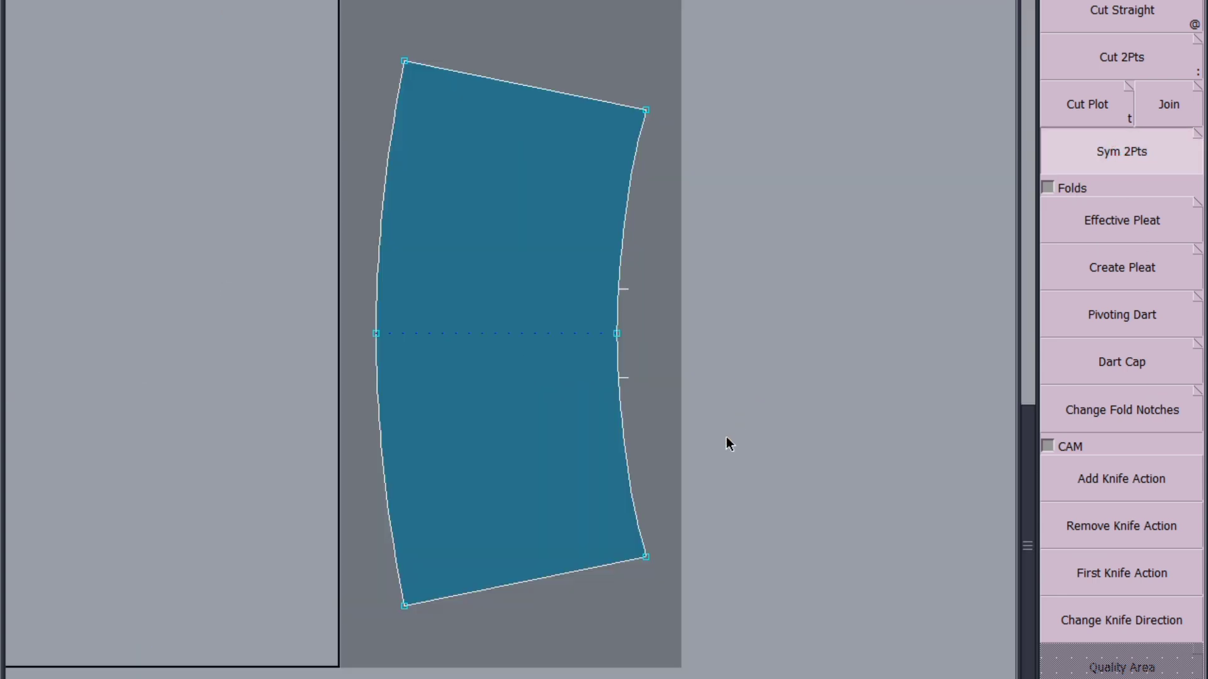
Delete the unmirrored half of the lower sleeve section and refit the sheets
key("j")
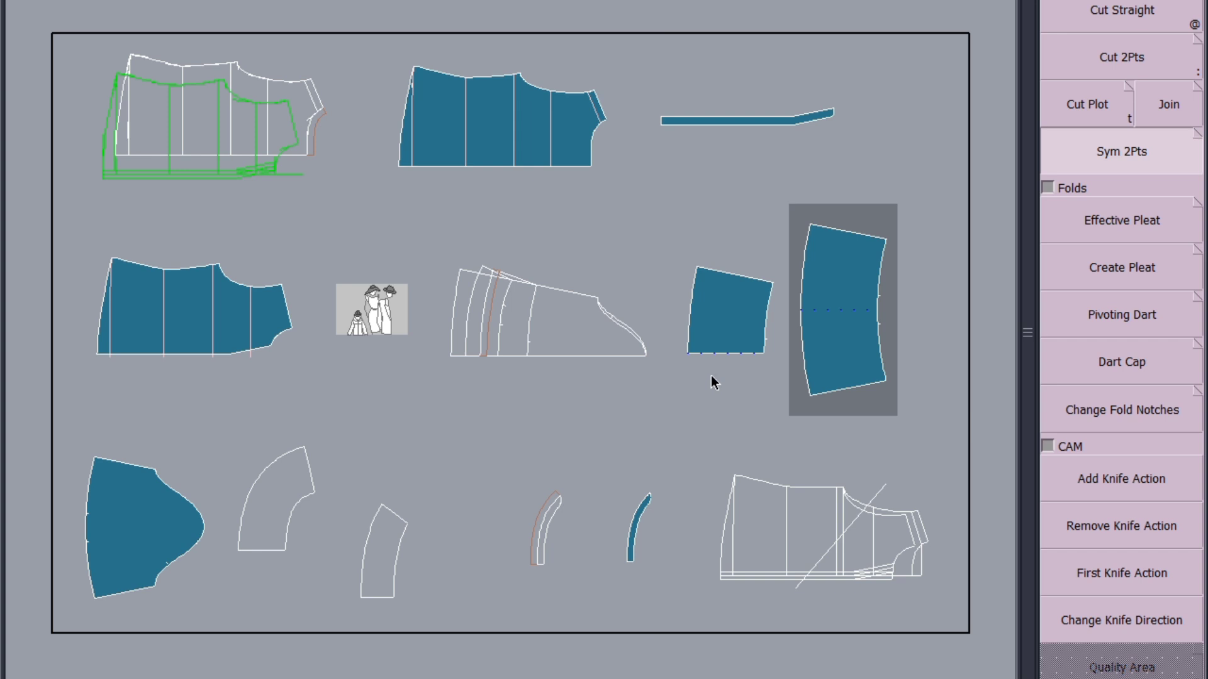
left_click(716, 341)
key("Delete")
left_click(717, 338)
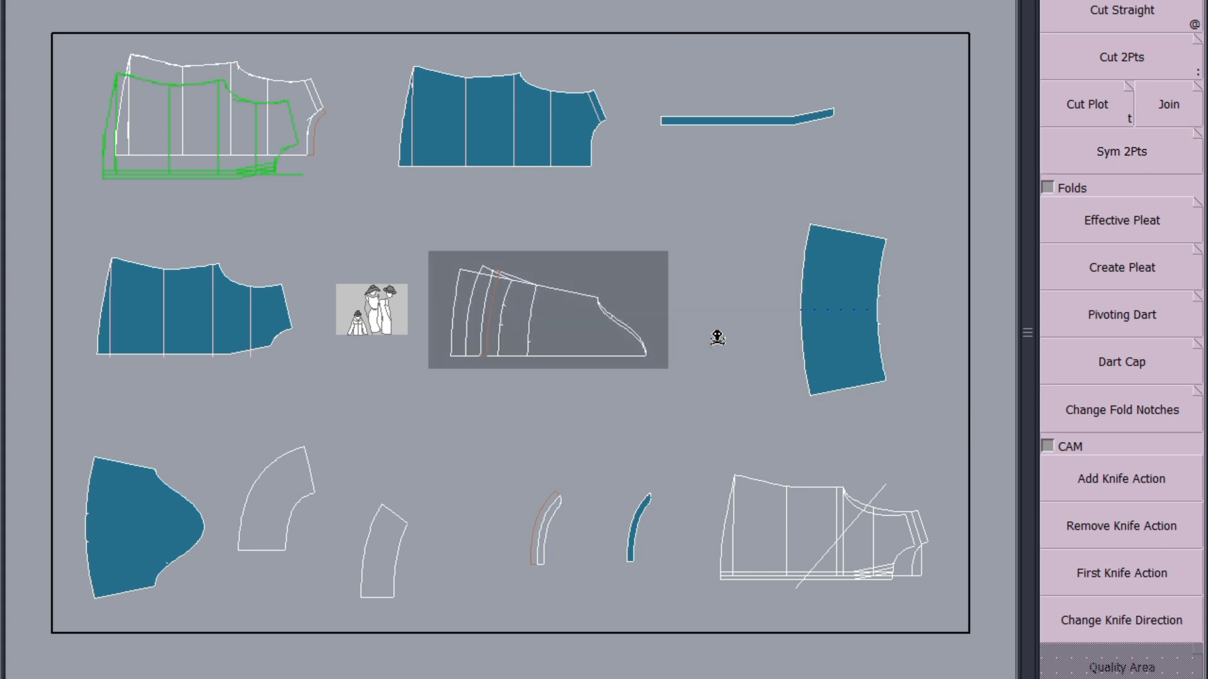
key("j")
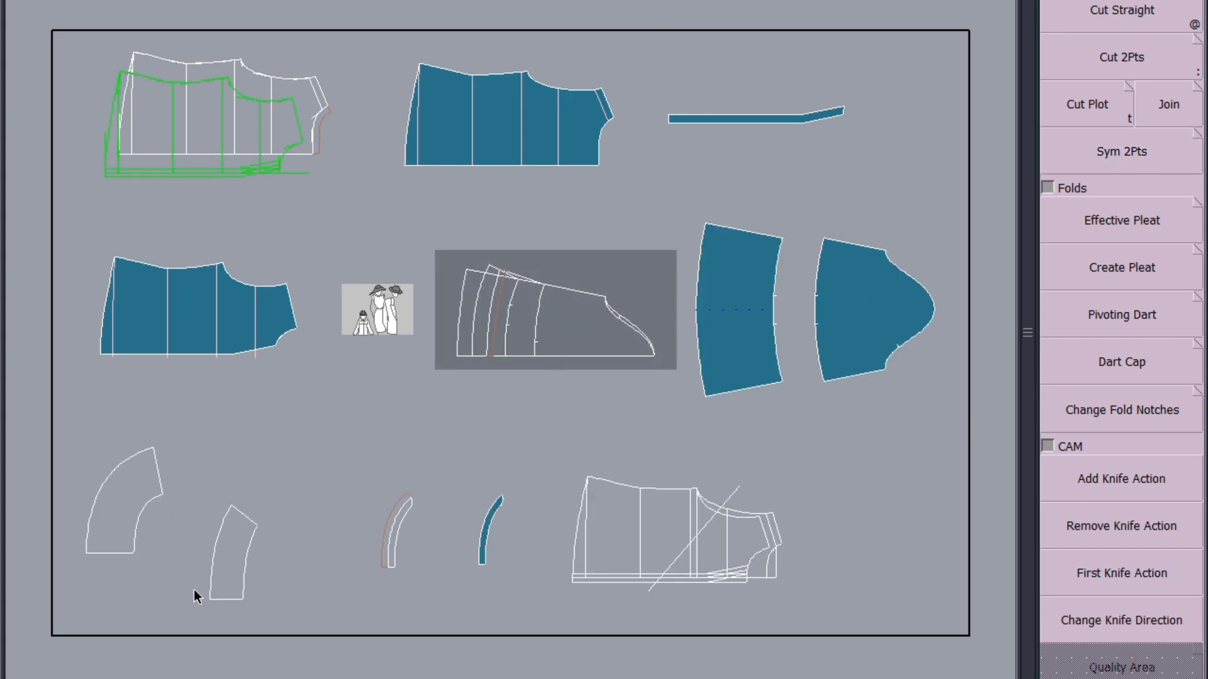
Try to cut a piece from the wide curved frill draft, and undo the cut
left_click(132, 501)
left_click(132, 498)
right_click(132, 499)
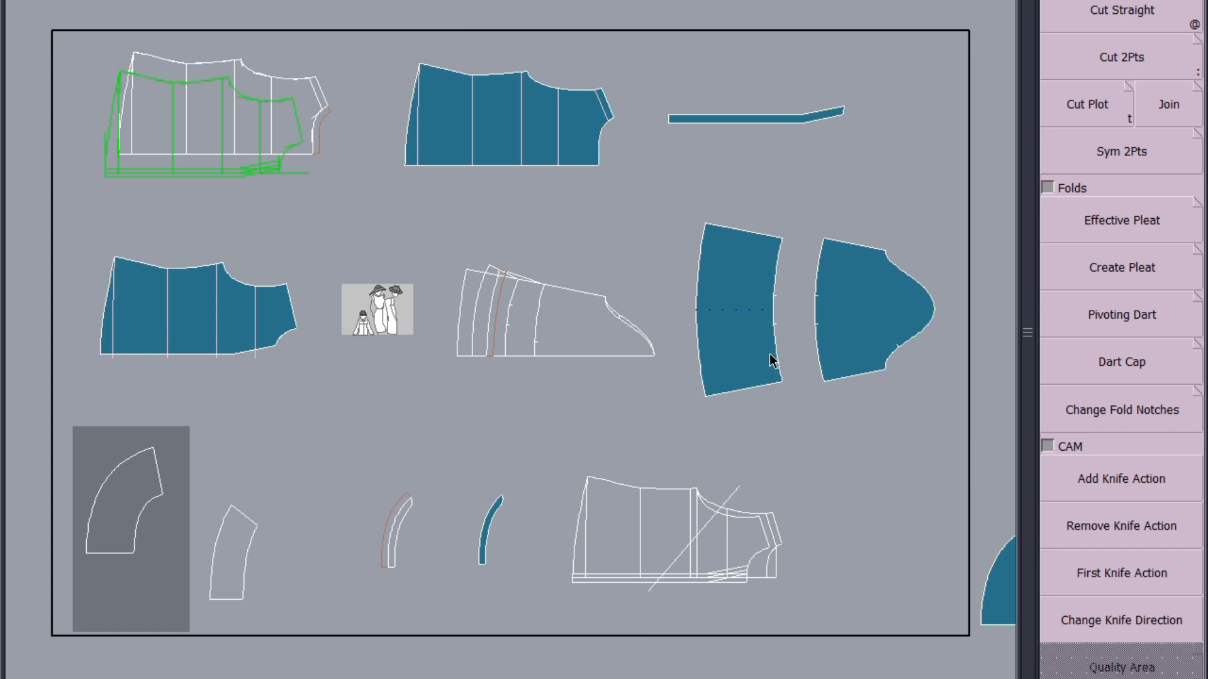
key("ctrl+z")
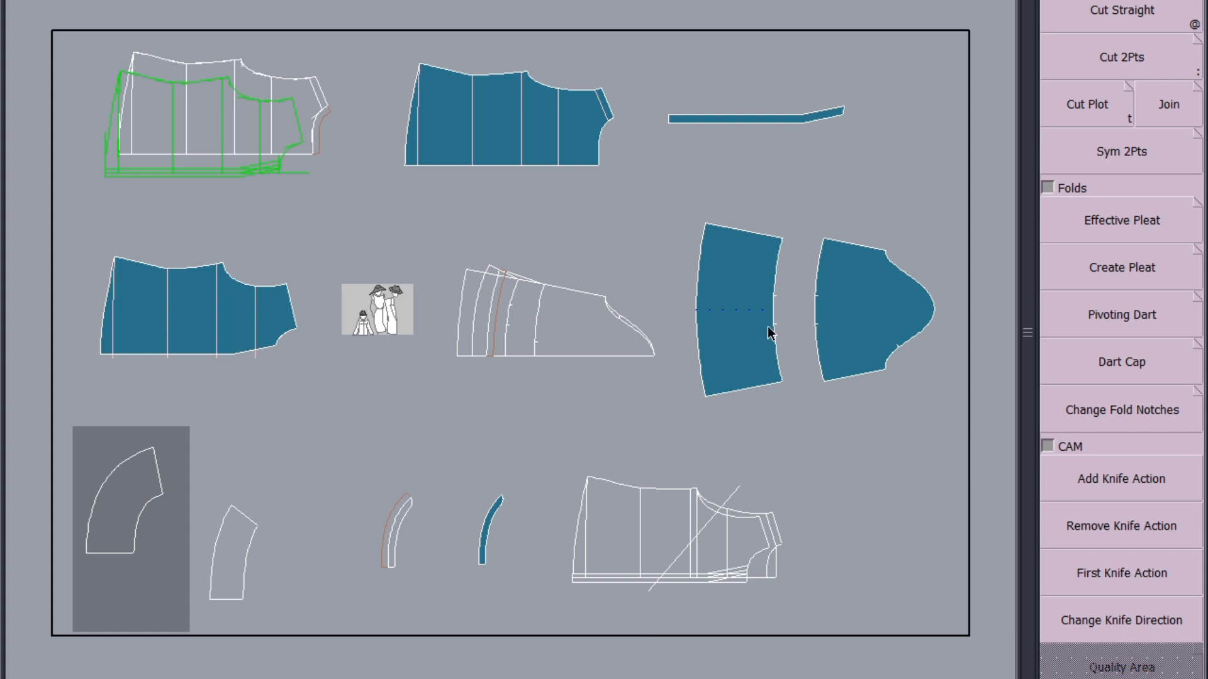
left_click(768, 328)
Cut two pieces from the sleeve draft: the band between the two notched lines and the section from that band to the outer hem
scroll(500, 281, "up", 2)
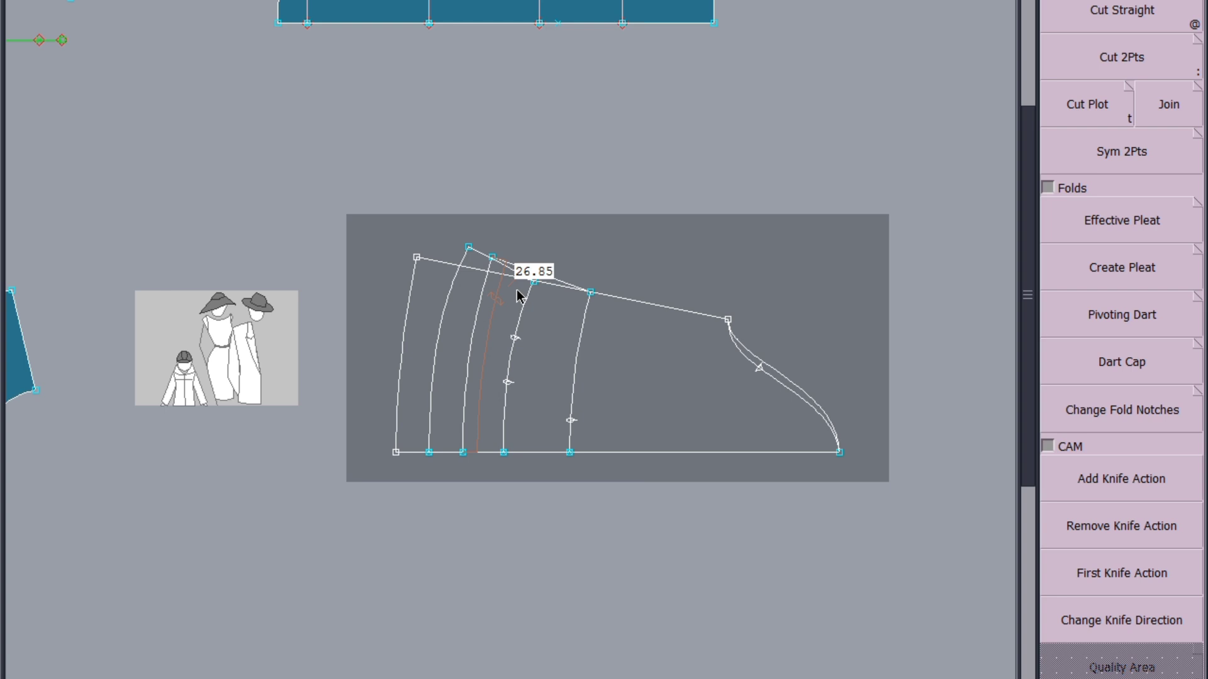
scroll(553, 348, "up", 1)
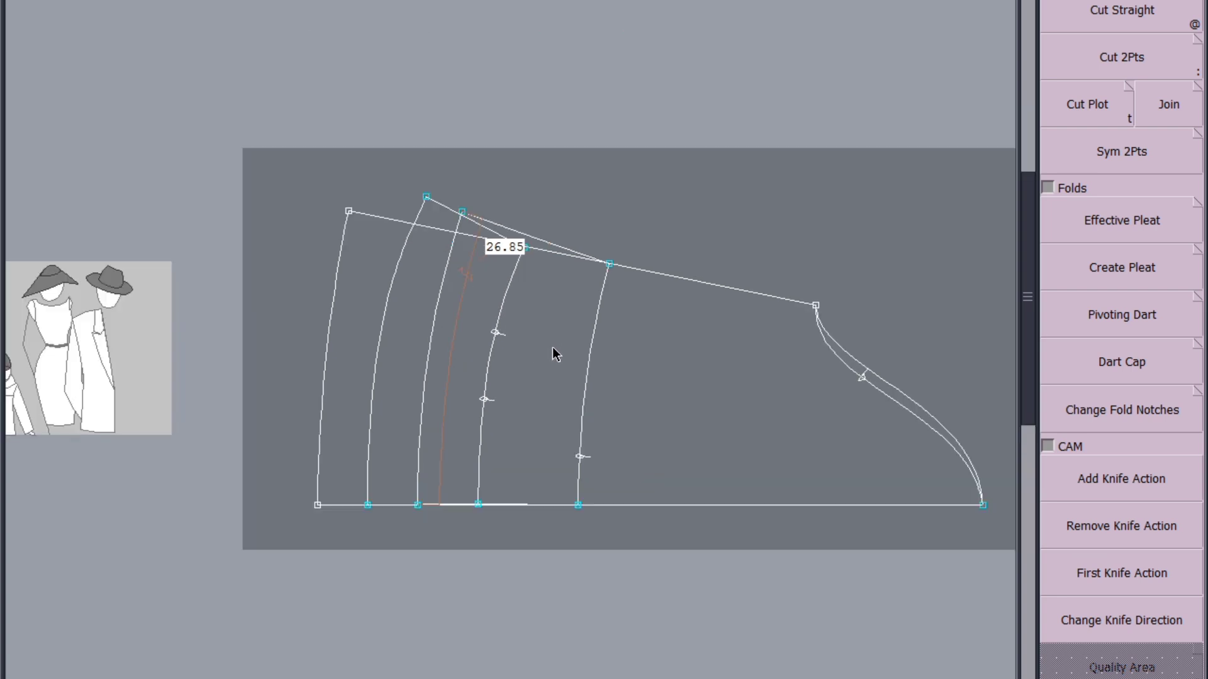
left_click(553, 347)
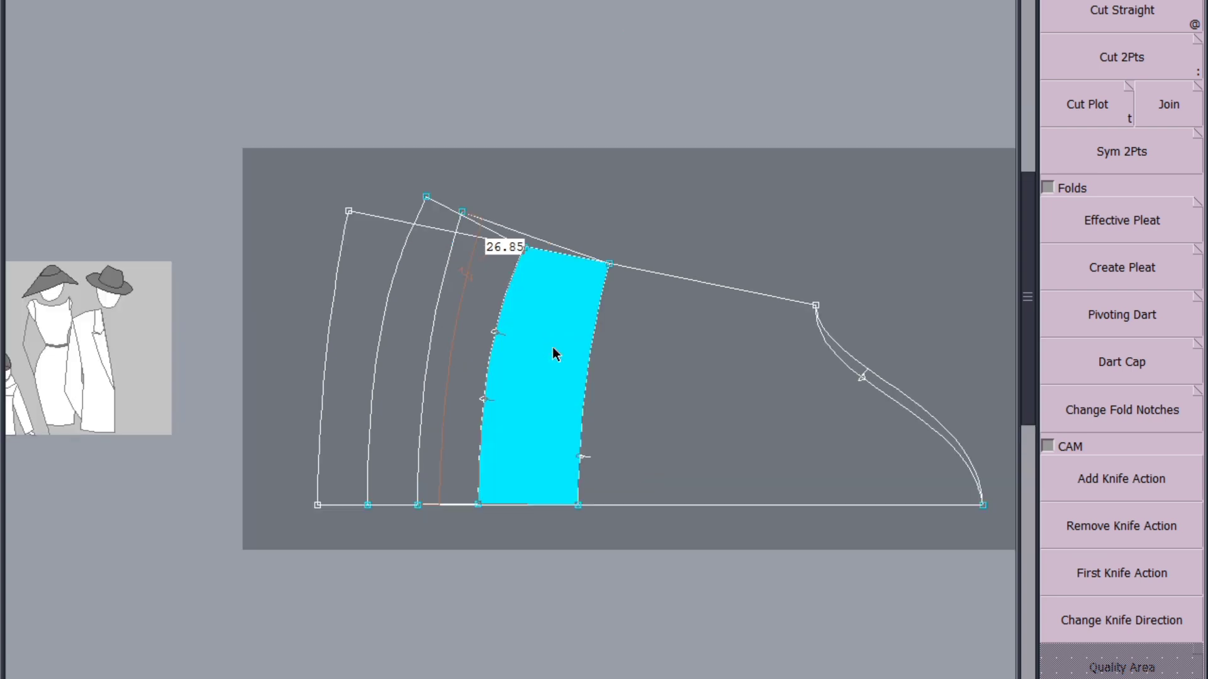
right_click(553, 347)
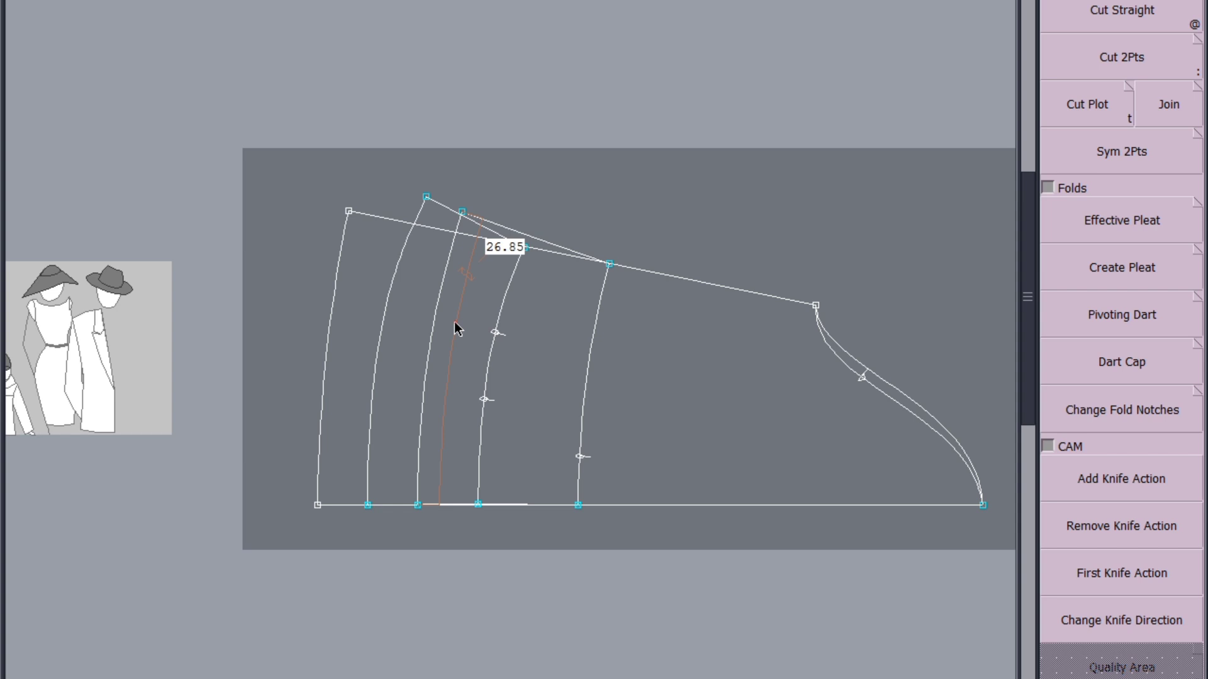
left_click(356, 323)
right_click(357, 323)
key("j")
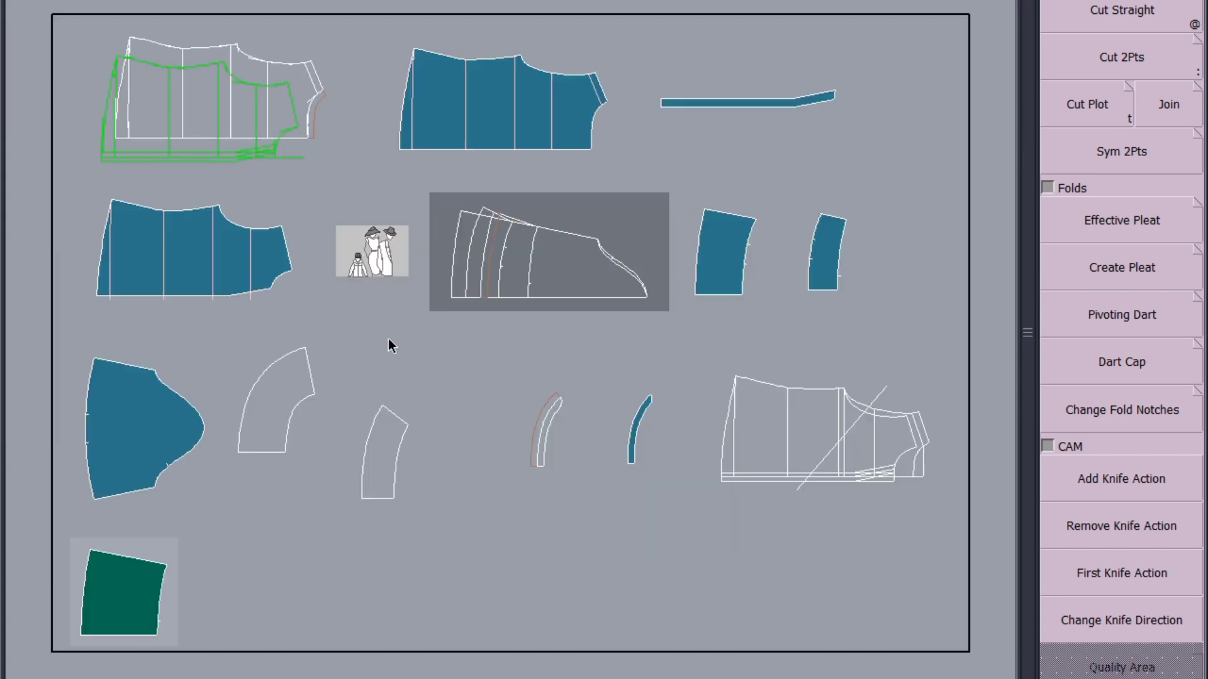
Delete the narrow notched band piece that was cut from the sleeve draft
left_click(854, 329)
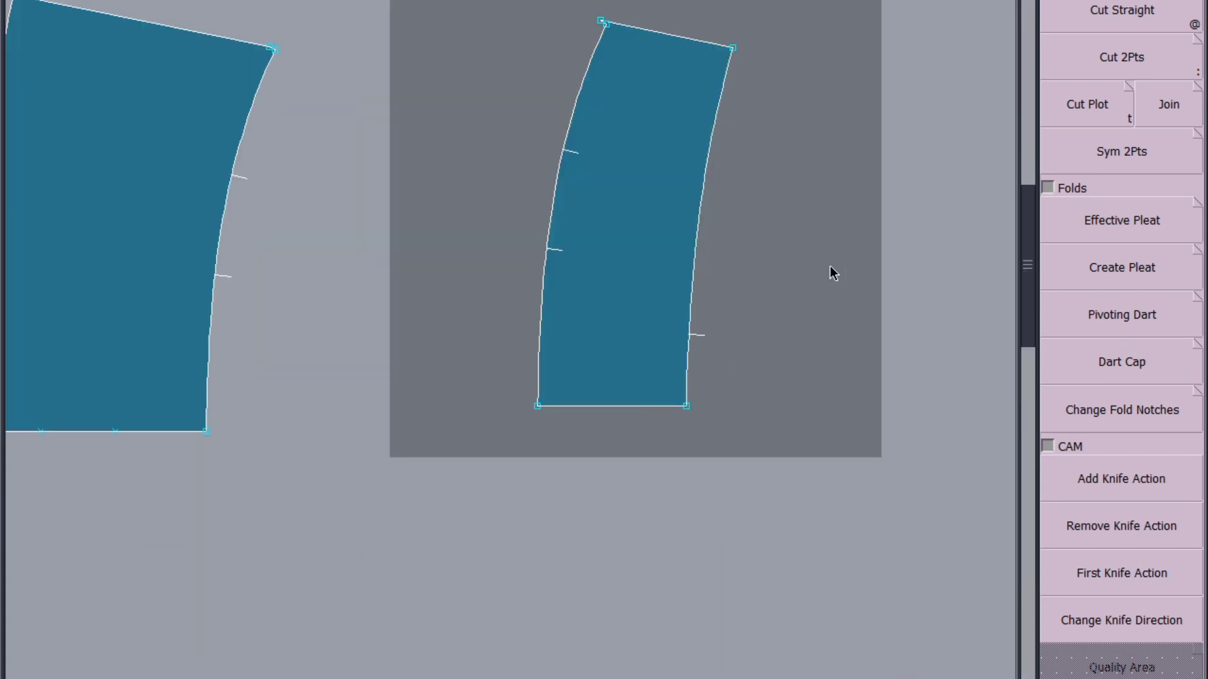
left_click(658, 292)
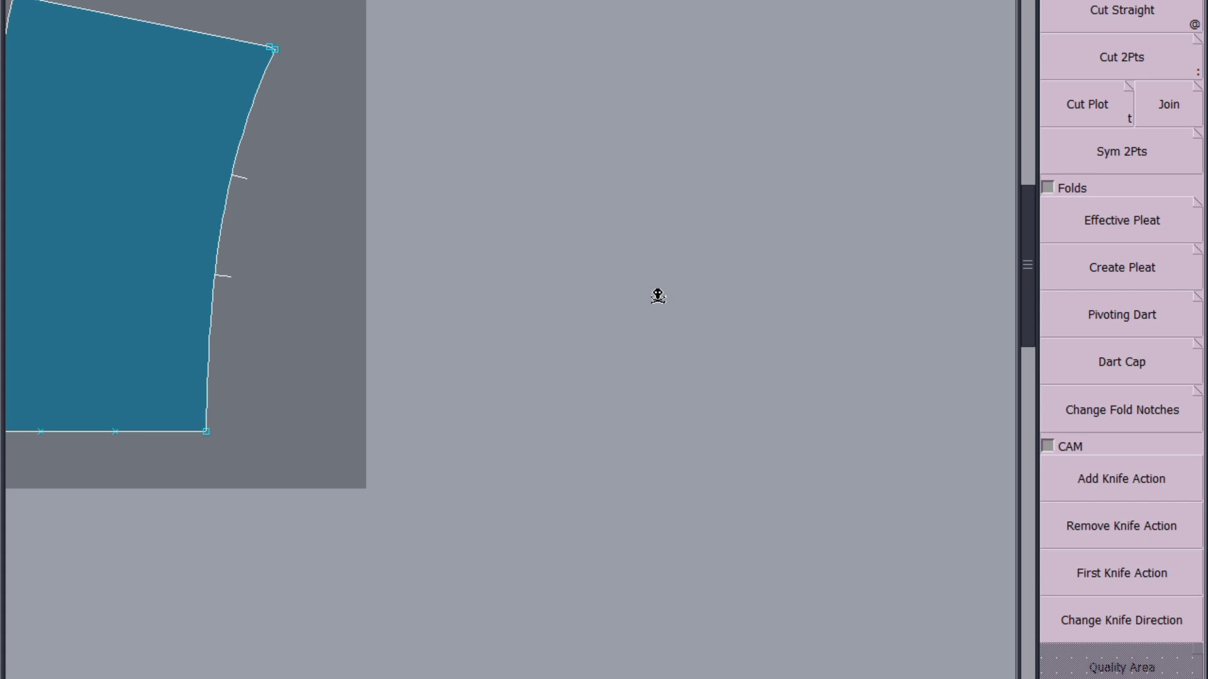
key("j")
Move the upper end point of the middle notched curve onto the sleeve's slanted edge, and cut the band beside it again
scroll(497, 247, "up", 3)
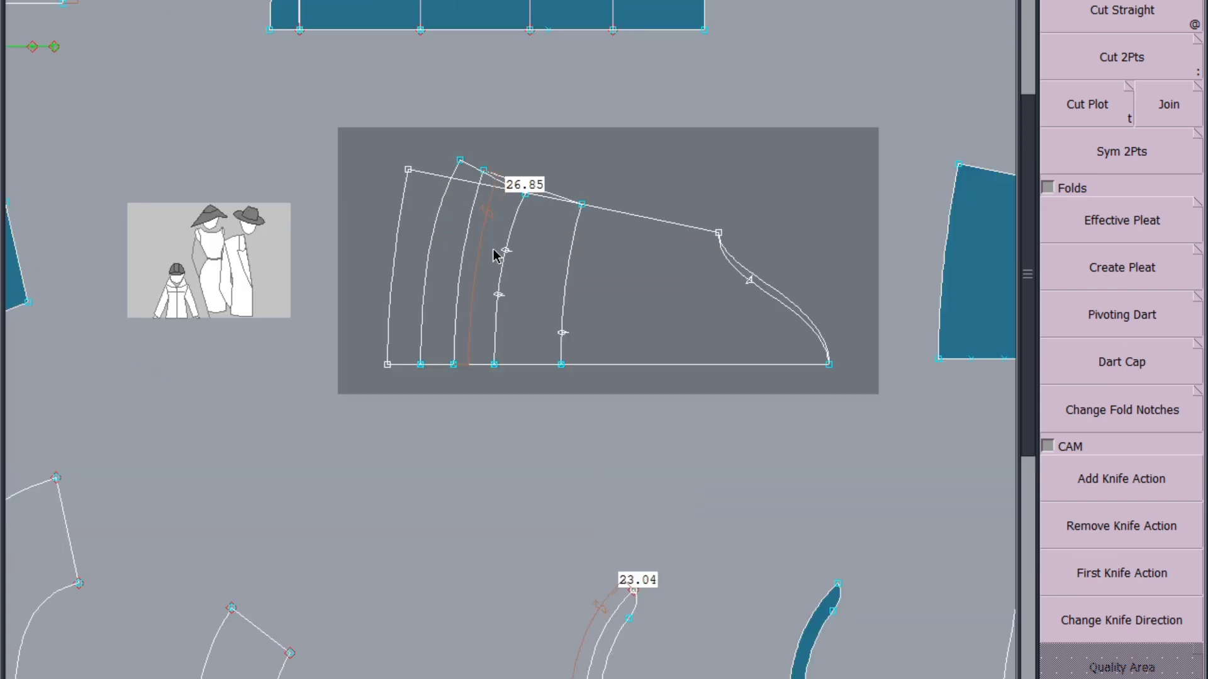
scroll(543, 175, "up", 2)
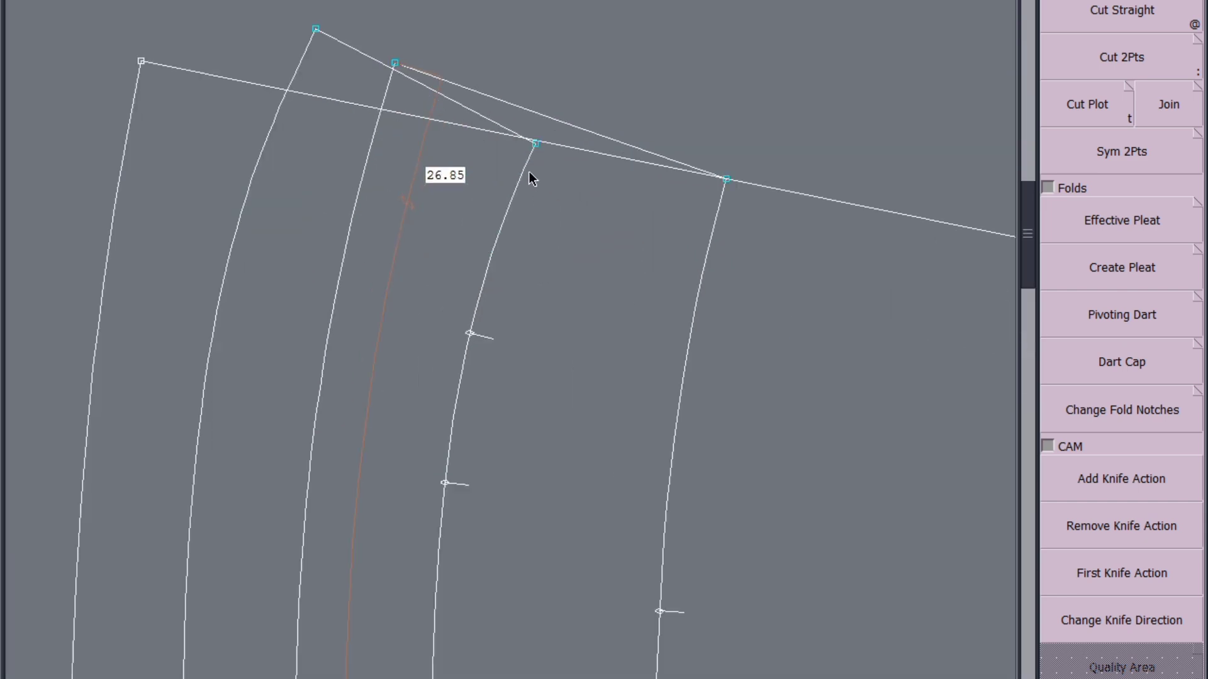
scroll(530, 139, "up", 2)
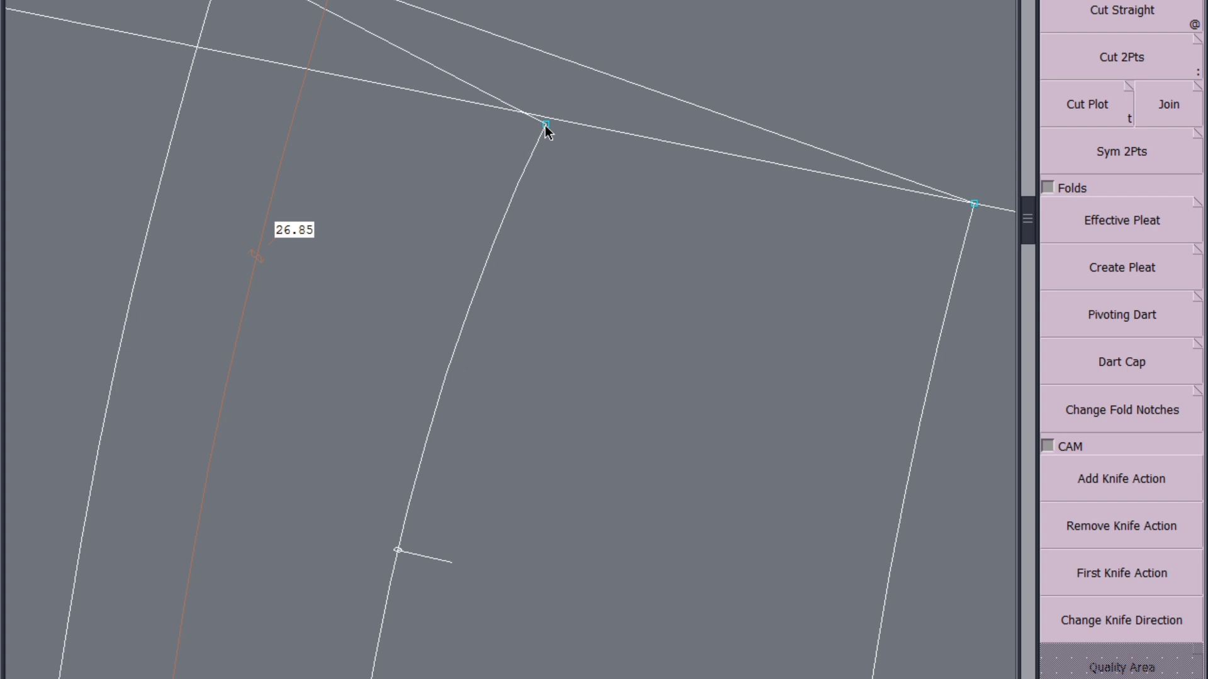
left_click_drag(546, 125, 549, 116)
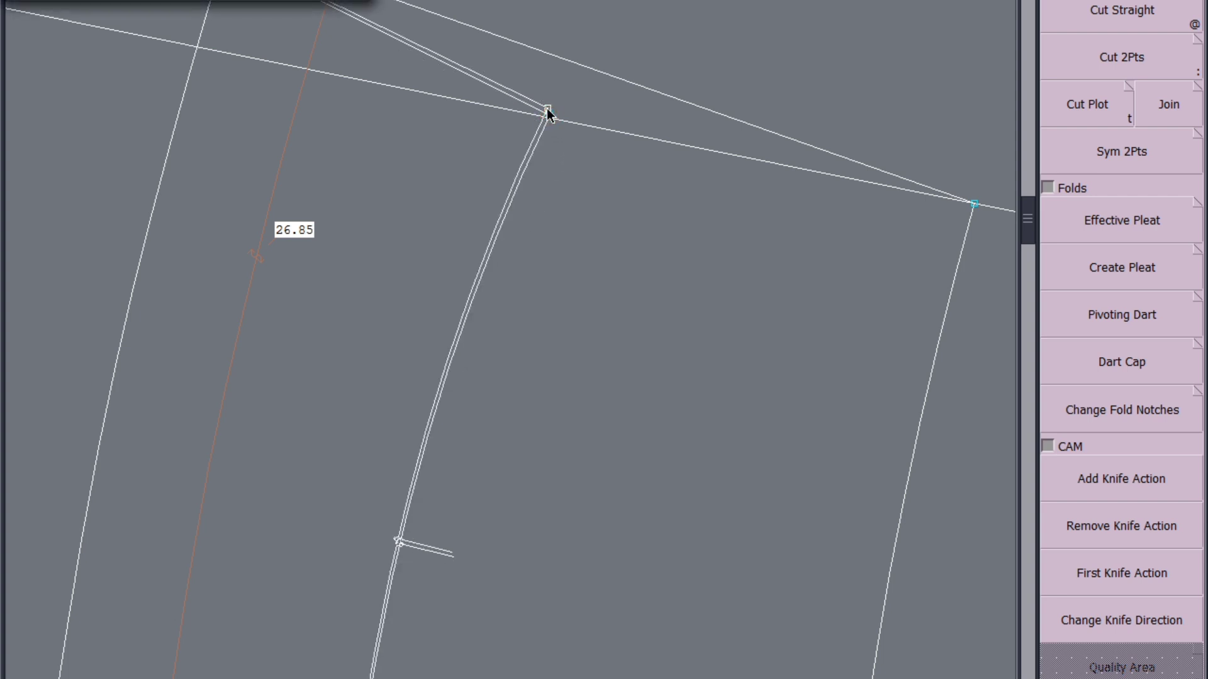
scroll(550, 113, "down", 4)
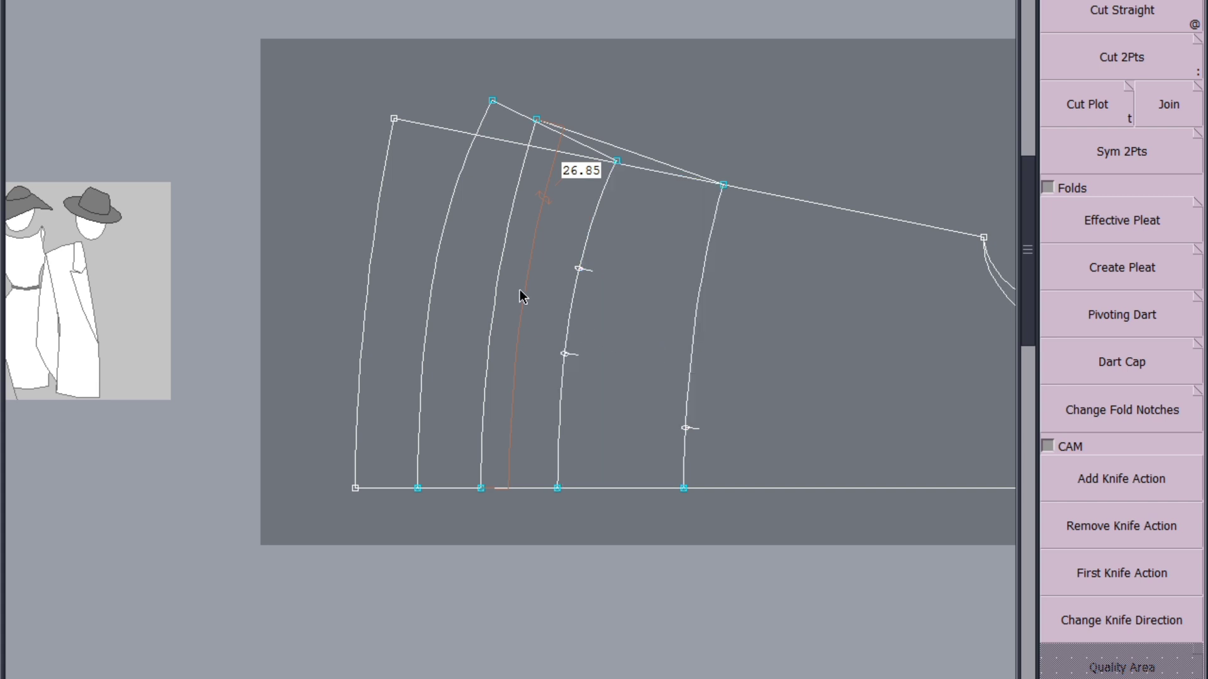
scroll(516, 261, "down", 5)
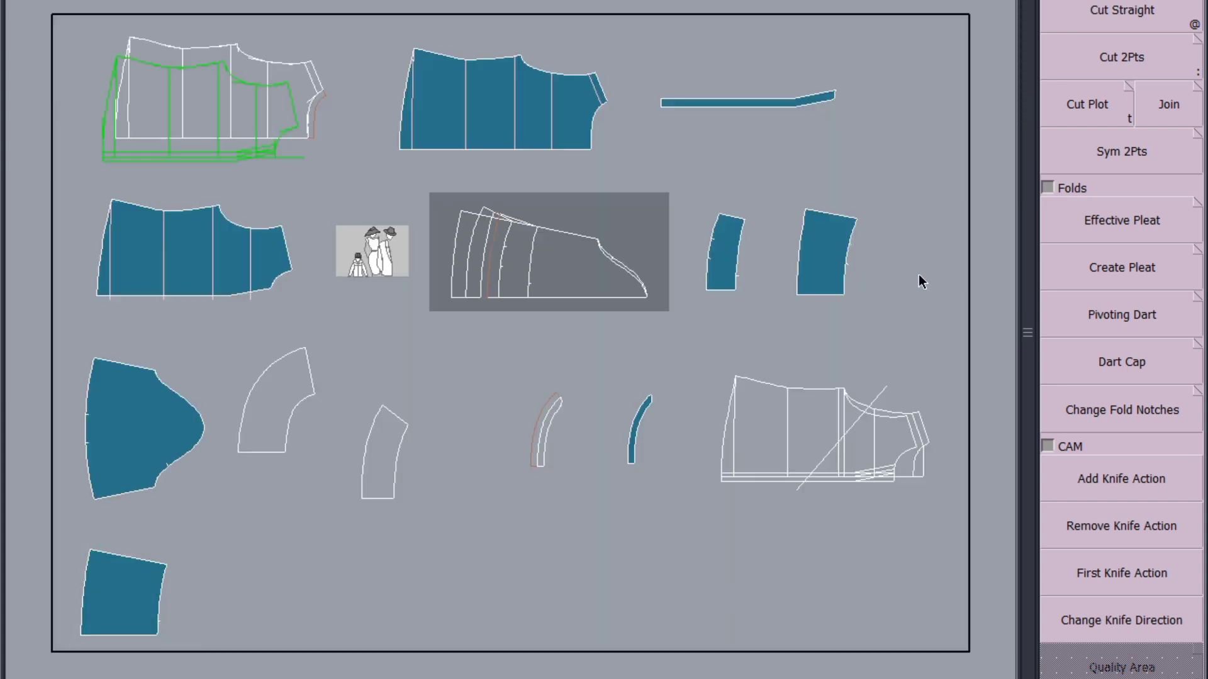
Delete the wide lower sleeve section and the narrow band cut from the sleeve draft
scroll(849, 270, "up", 3)
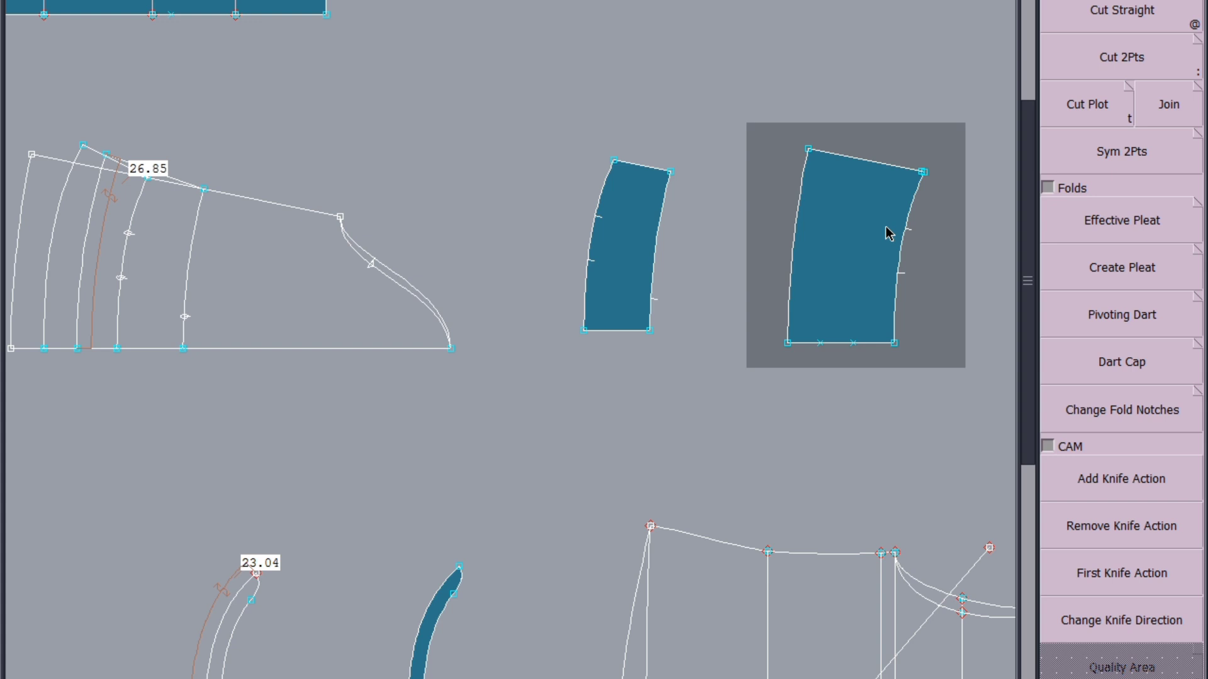
left_click(883, 246)
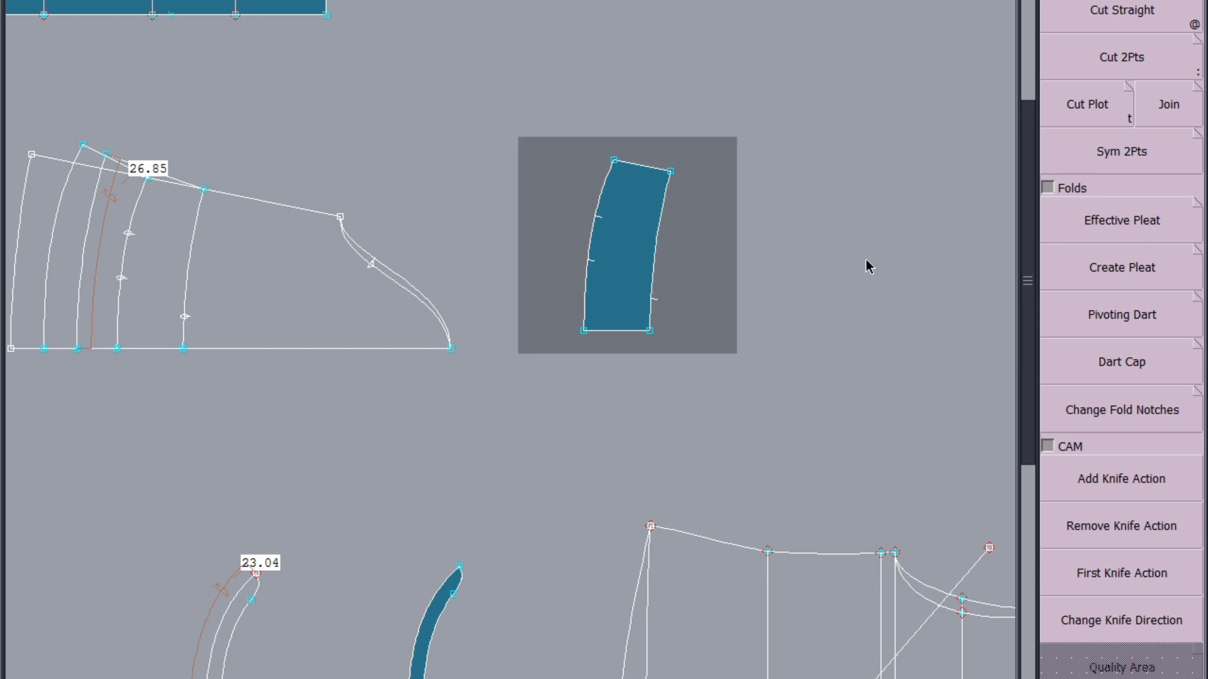
scroll(520, 329, "down", 5)
scroll(550, 210, "up", 5)
scroll(624, 103, "up", 2)
scroll(624, 107, "up", 2)
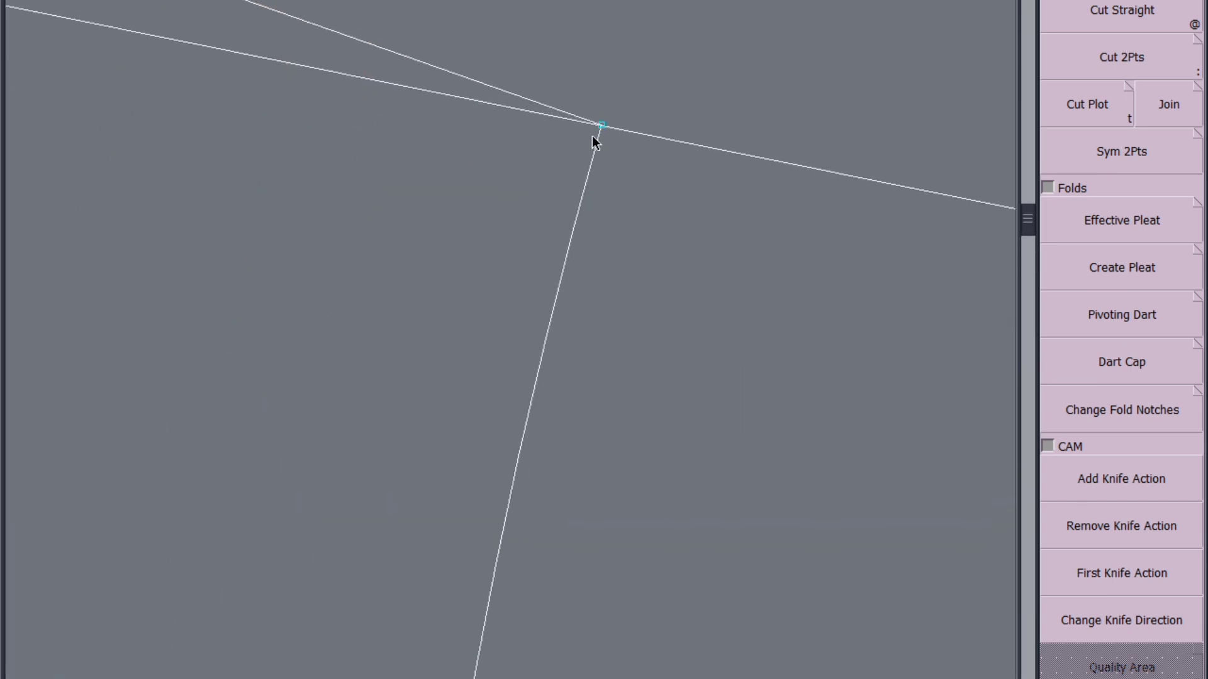
scroll(620, 121, "down", 3)
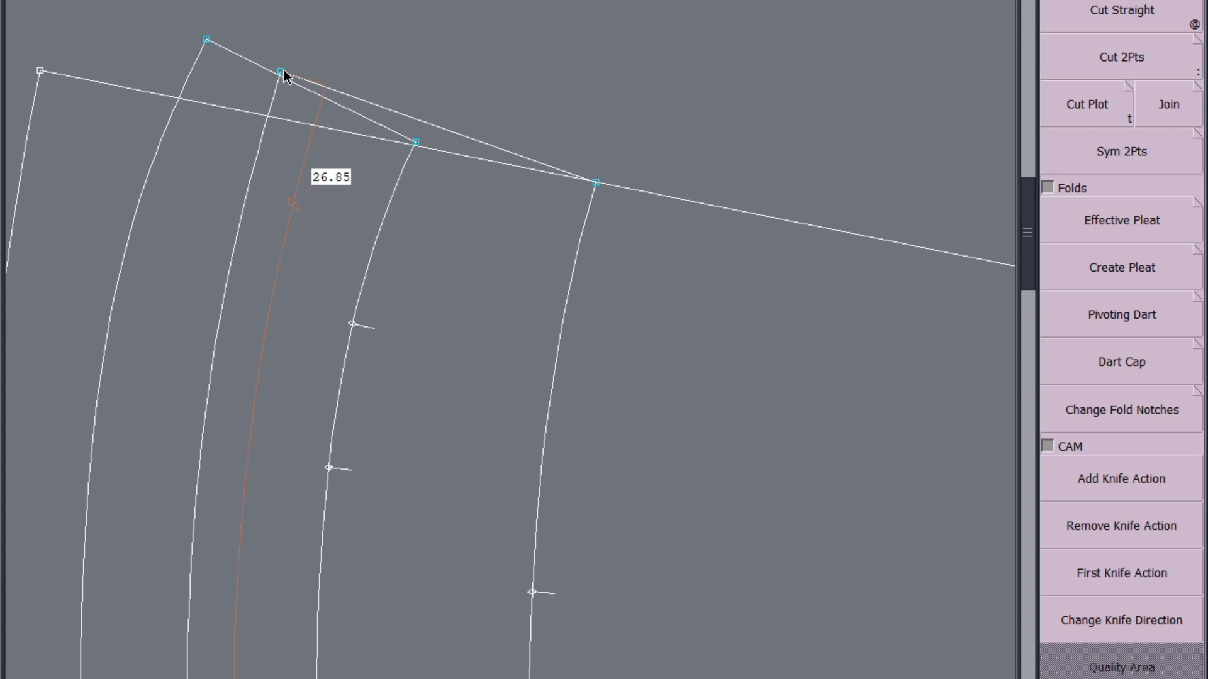
scroll(284, 76, "down", 5)
scroll(261, 105, "up", 4)
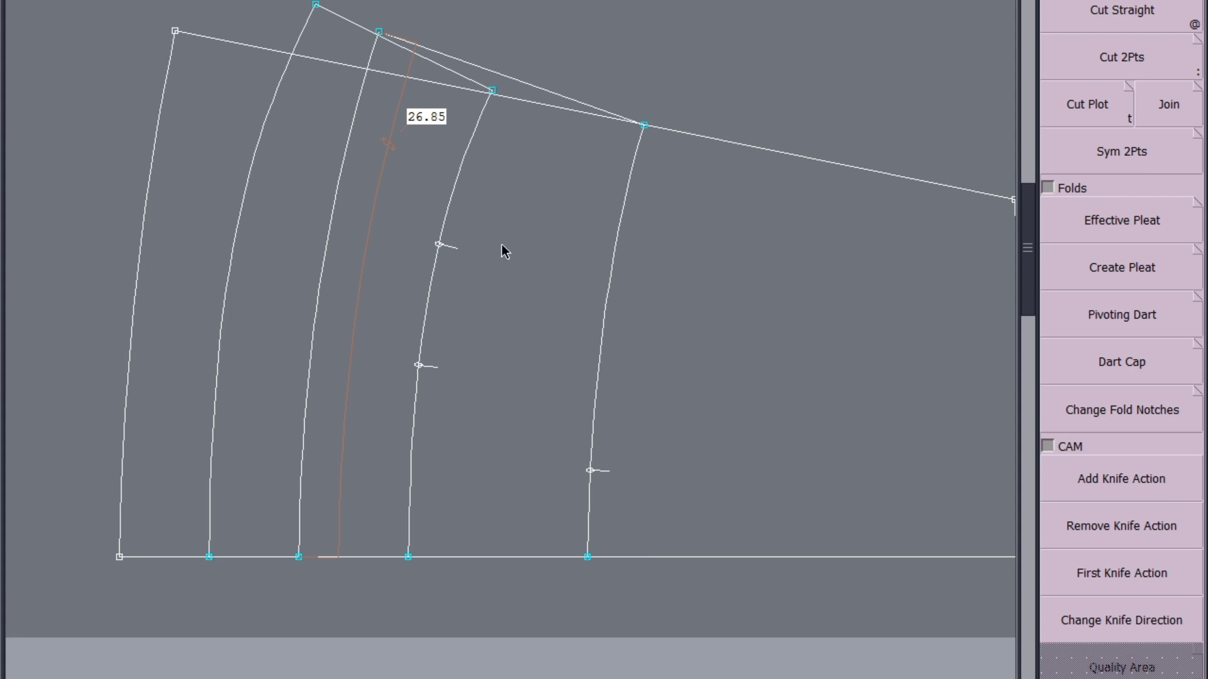
scroll(399, 227, "down", 3)
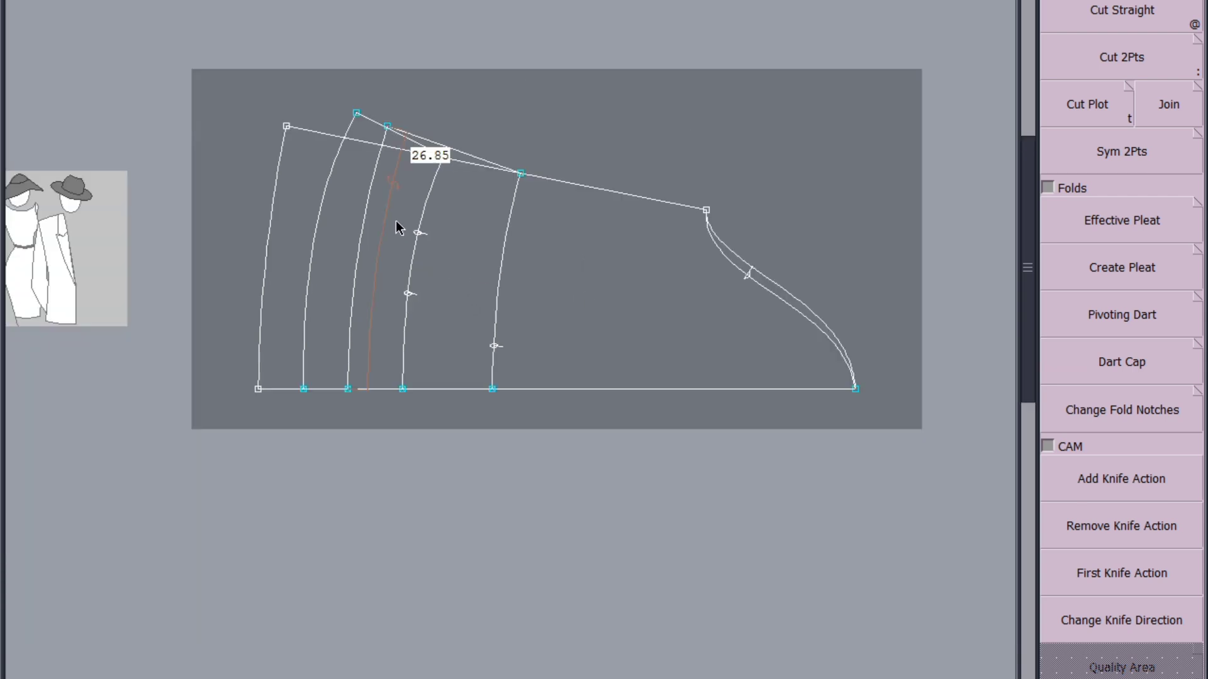
scroll(399, 227, "down", 3)
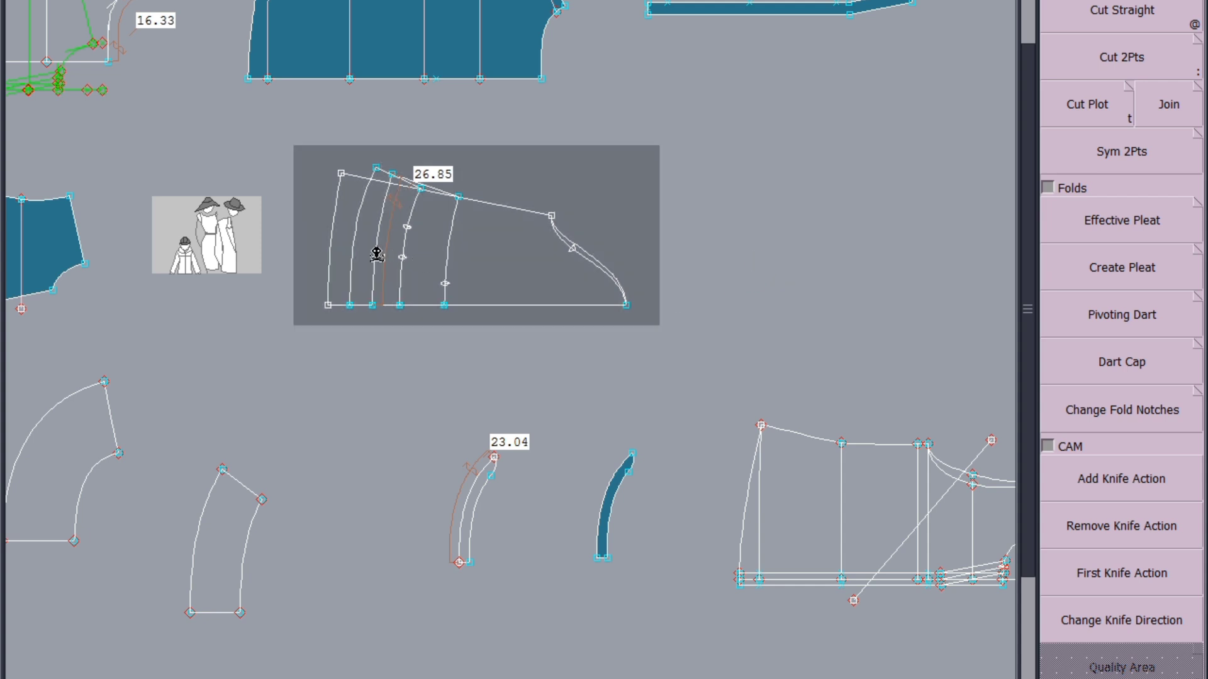
Remove from the sleeve draft the two connecting lines at the slanted edge, the length measurement and the inner curve nearest the outer hem
scroll(384, 181, "up", 5)
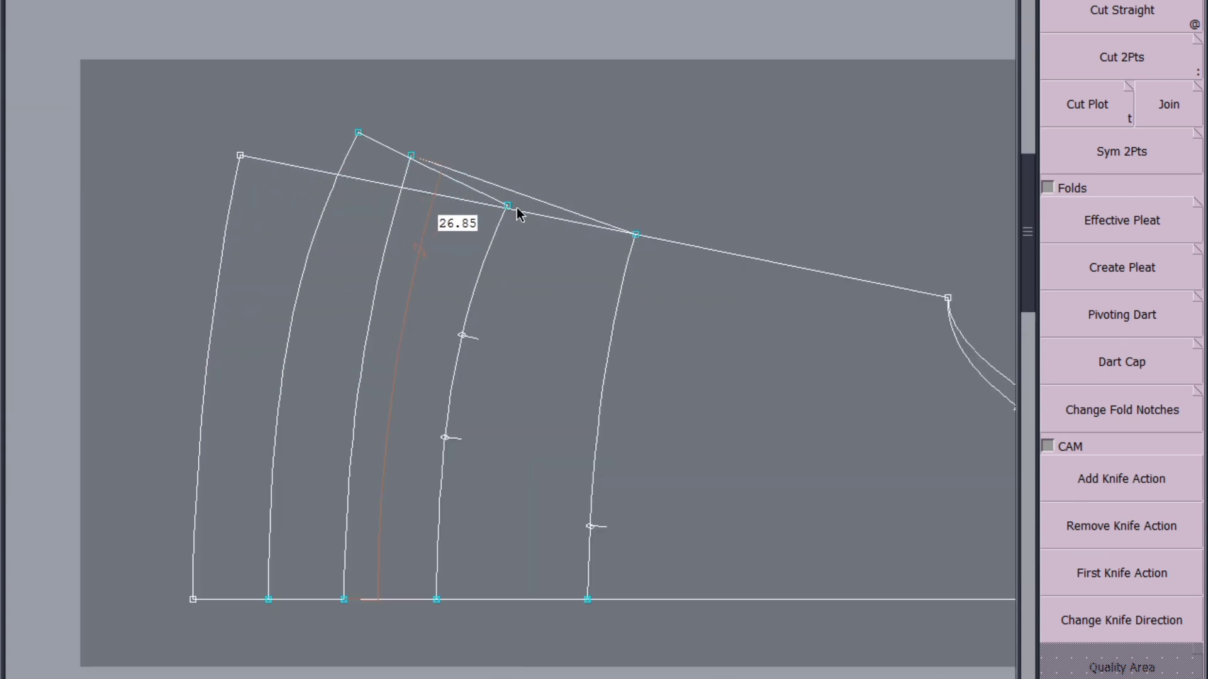
left_click(527, 197)
left_click(439, 173)
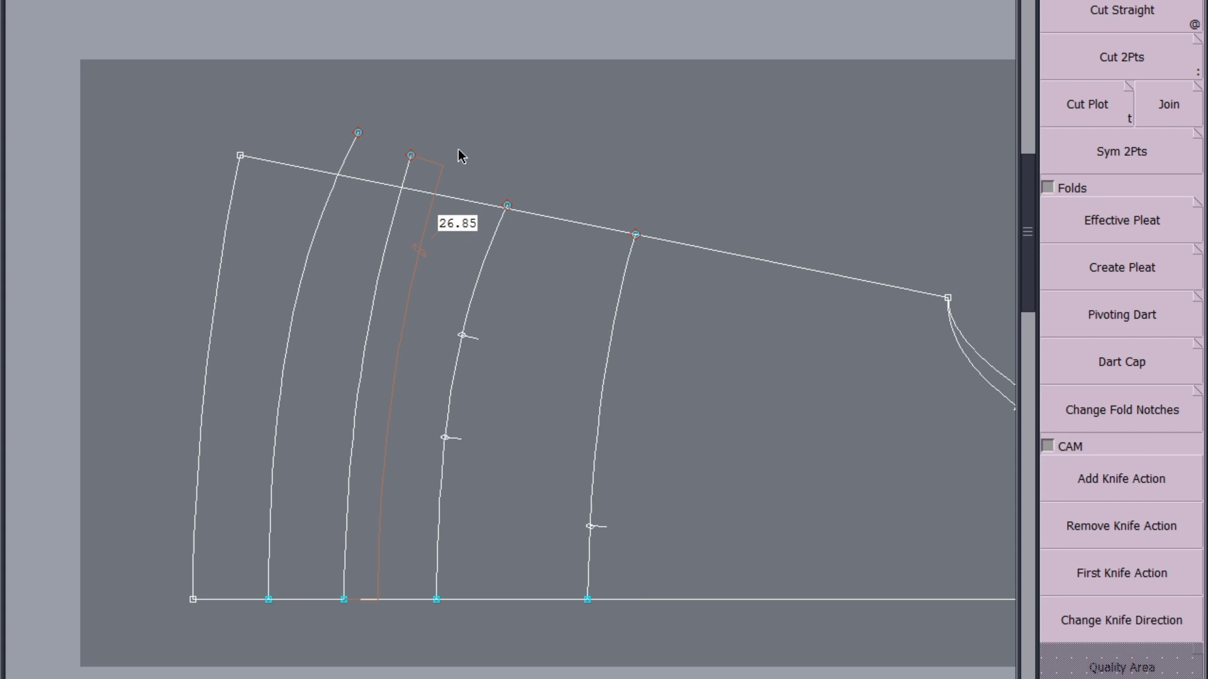
key("ctrl+s")
left_click(500, 438)
left_click(279, 448)
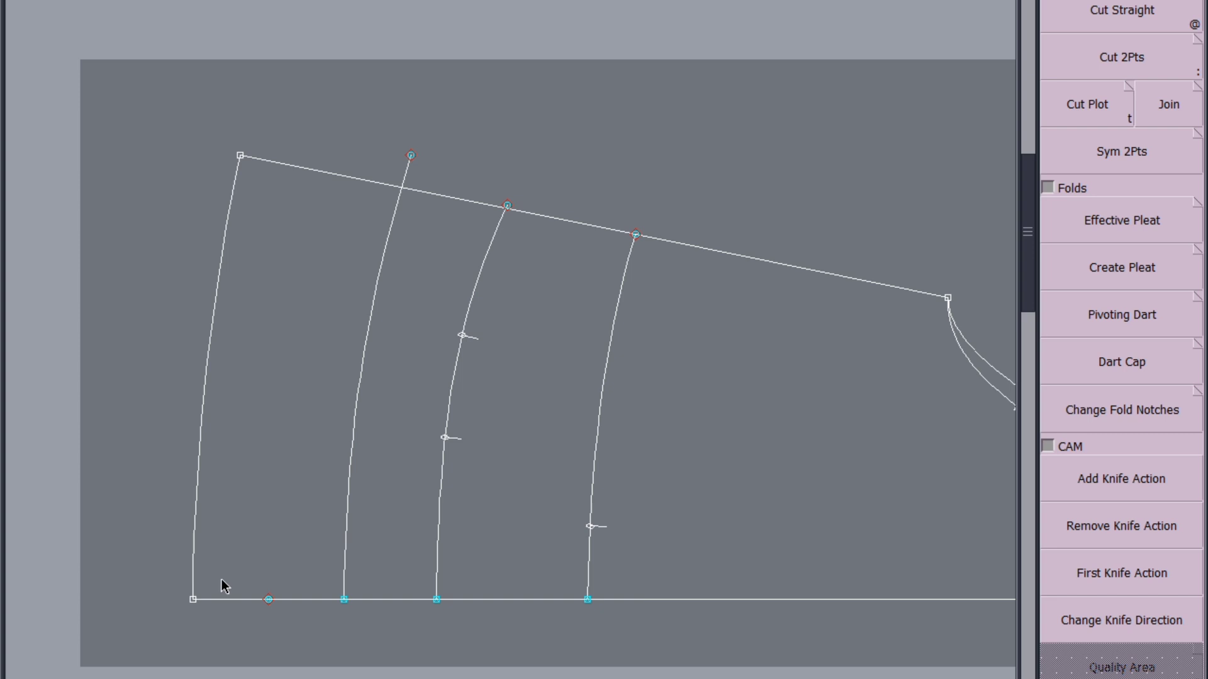
Measure along the base line from the outer hem to the middle notched curve, and delete the two remaining curves between the hem and innermost notched line
left_click(193, 600)
left_click(438, 598)
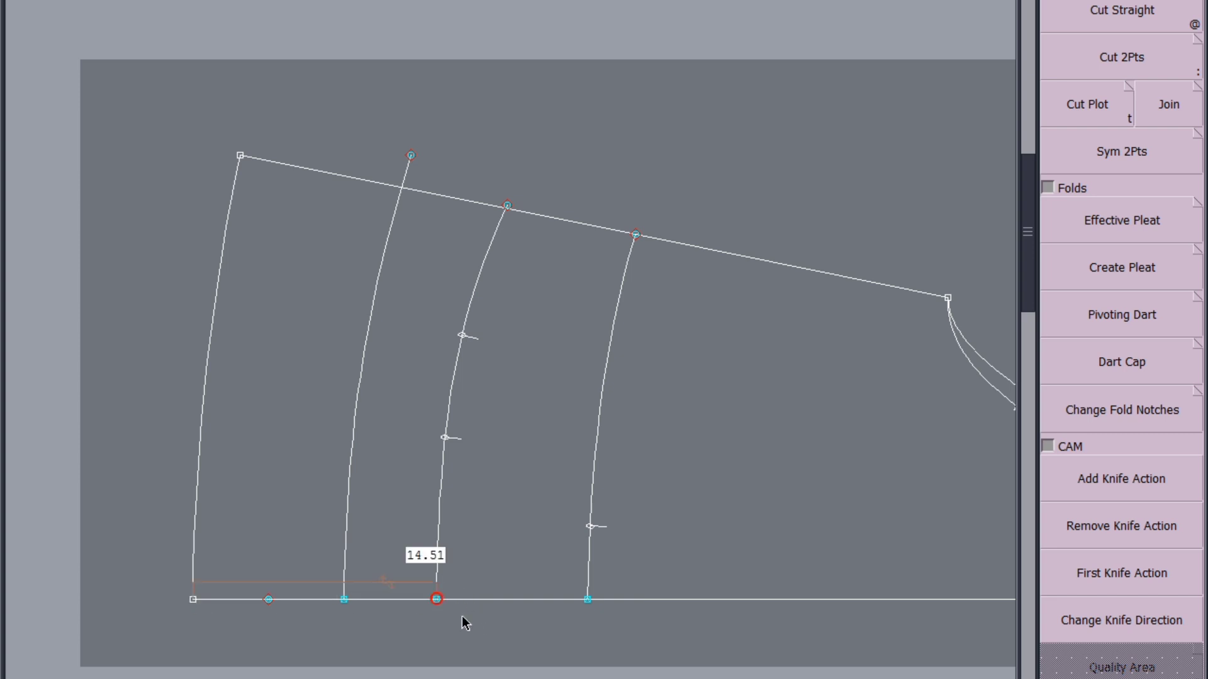
left_click(494, 513)
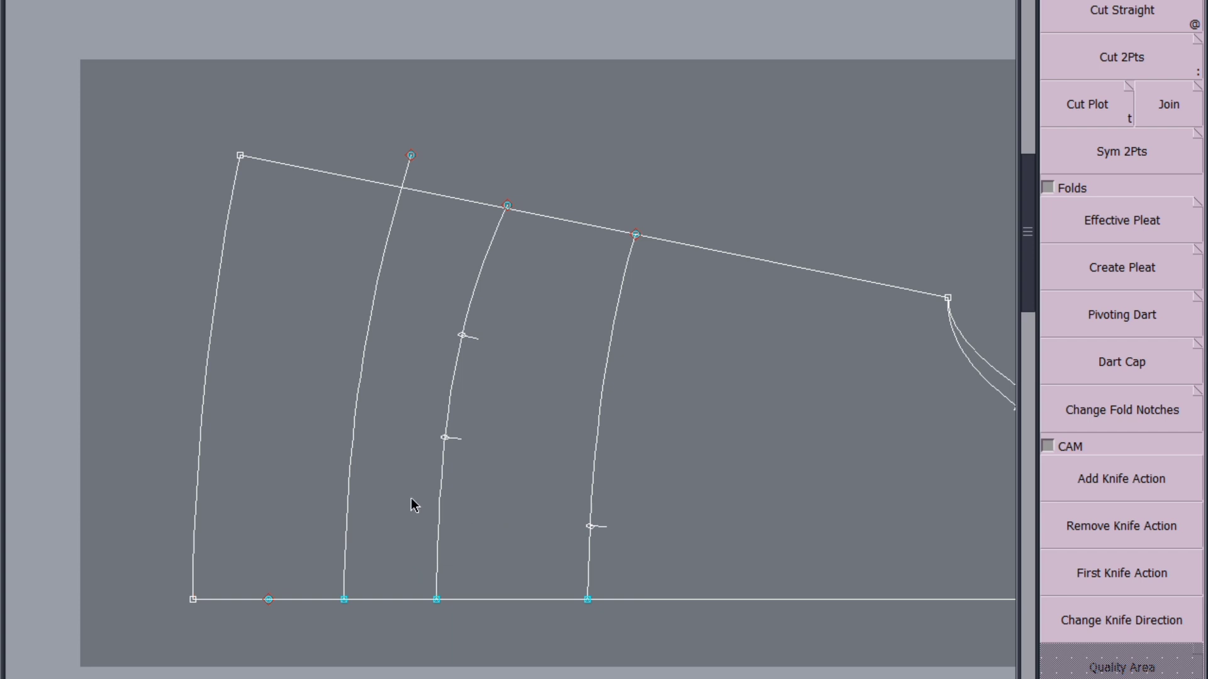
left_click(353, 478)
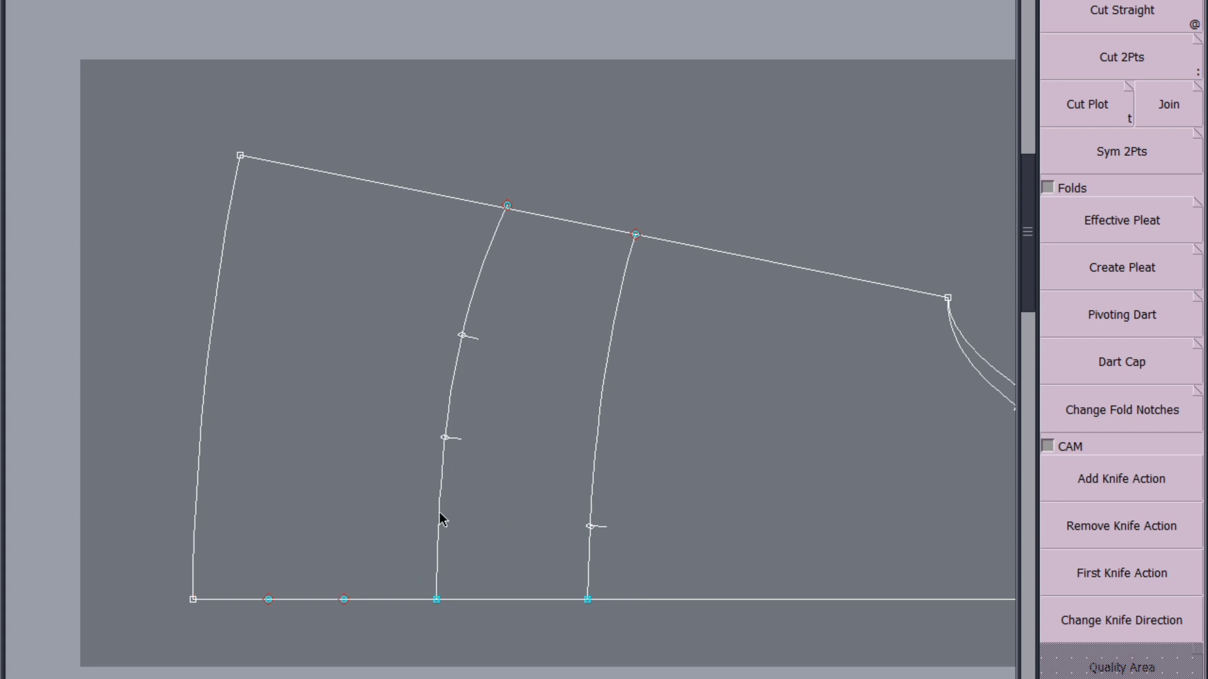
left_click(442, 518)
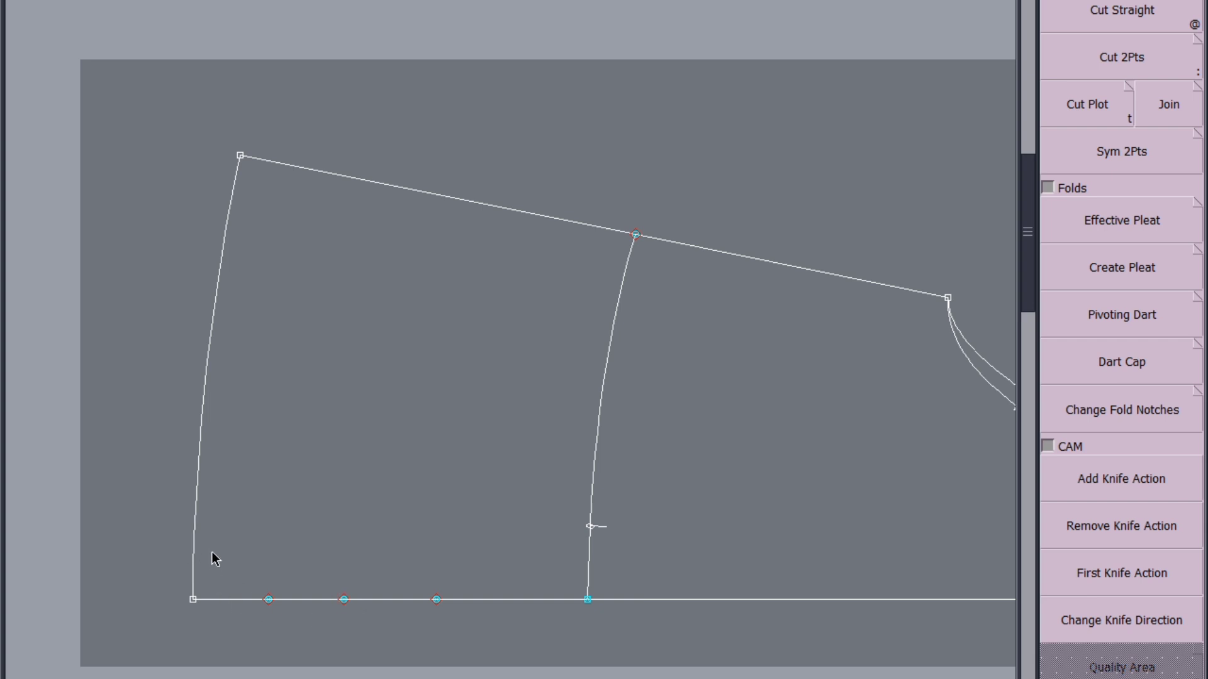
Try parallels of the outer hem curve inside the sleeve draft, including one through the first base line mark, and undo them
left_click(195, 504)
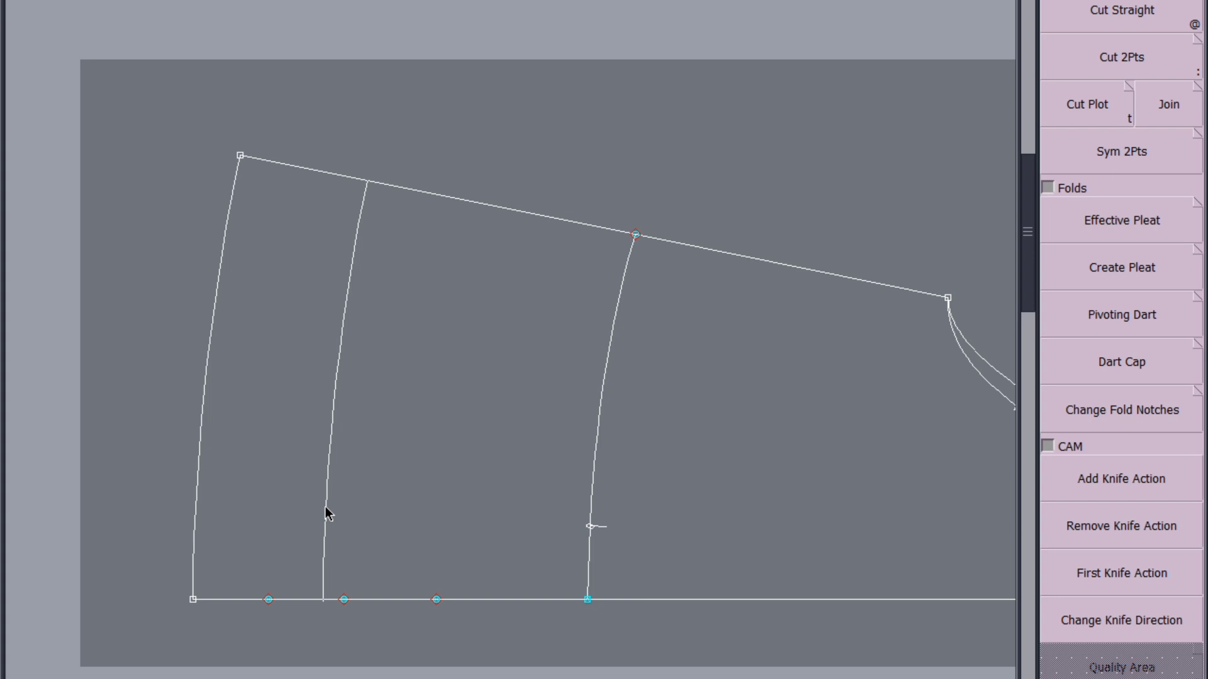
key("Return")
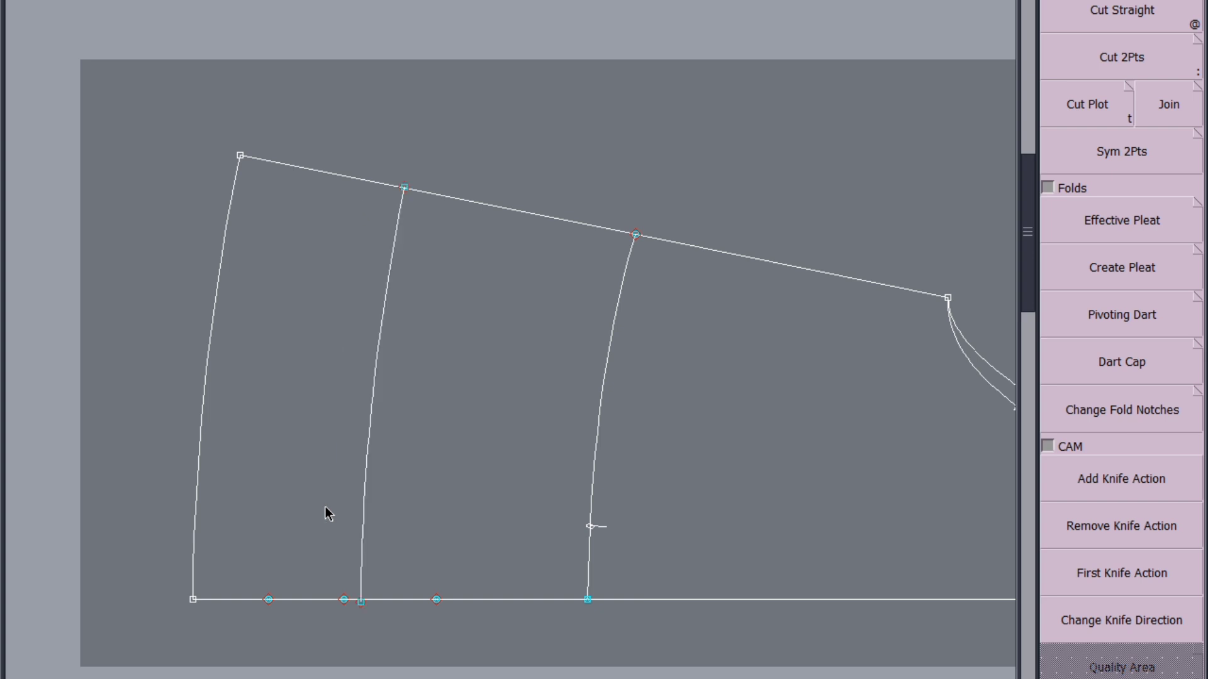
key("ctrl+z")
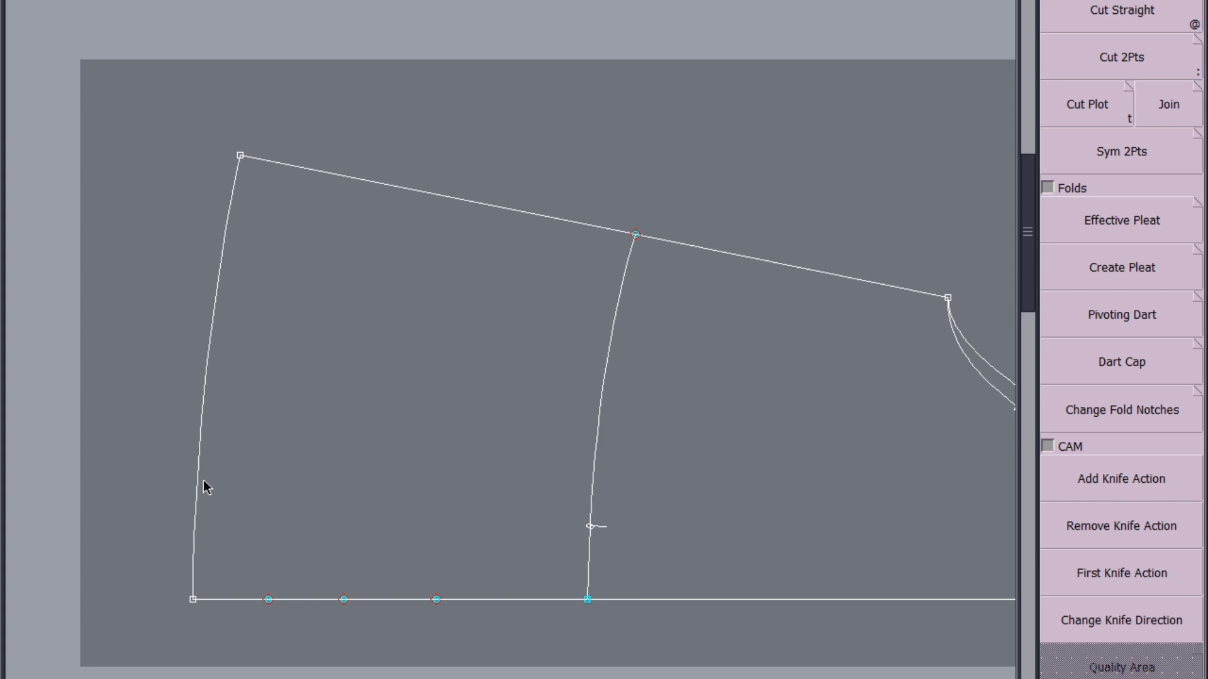
left_click(196, 480)
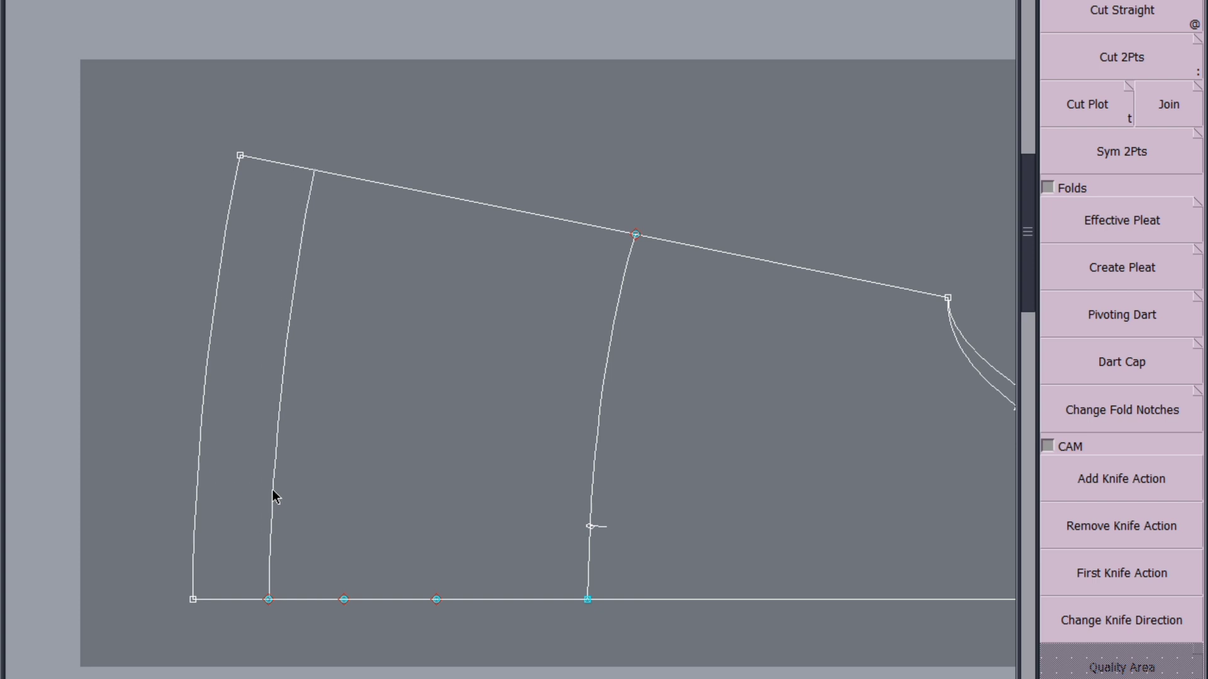
left_click(273, 491)
key("ctrl+z")
Draw two parallels of the outer hem curve, through the second and third marks on the base line
left_click(196, 463)
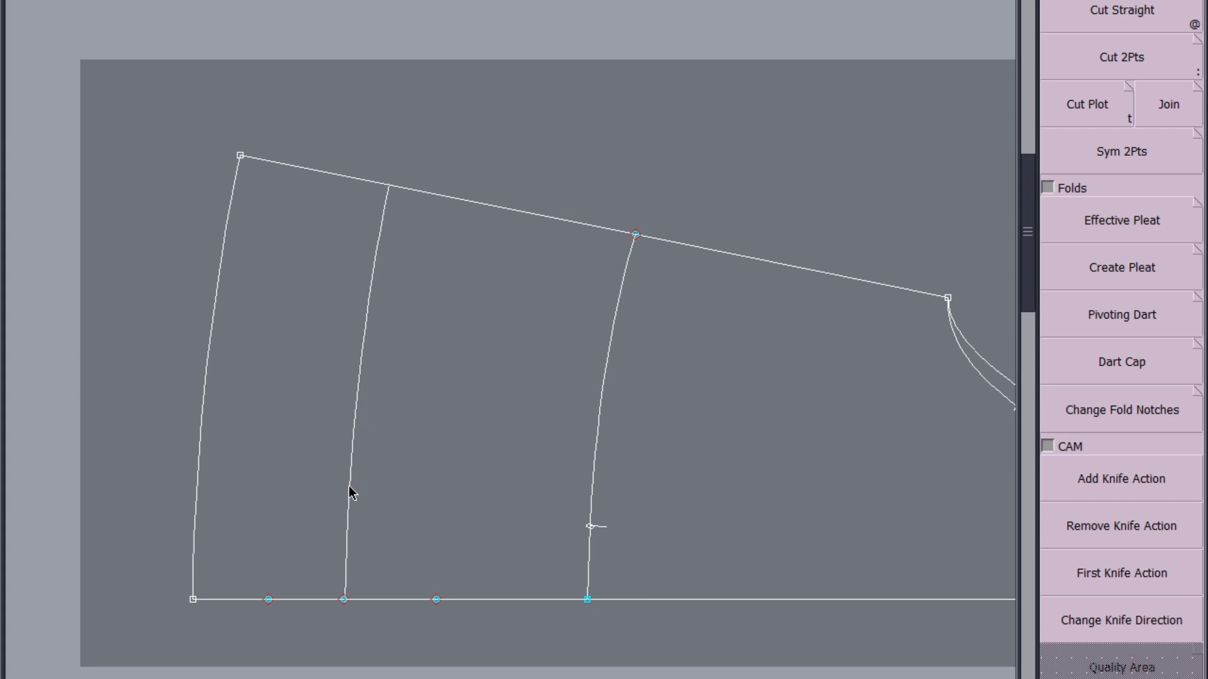
left_click(351, 493)
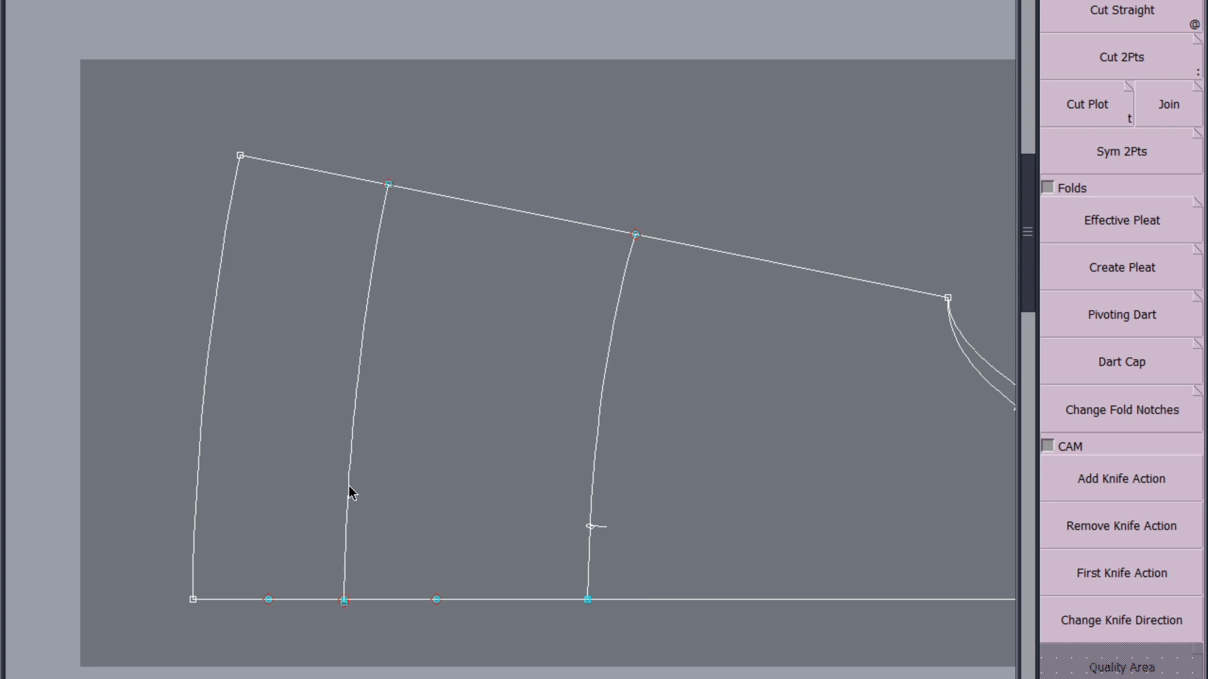
left_click(197, 465)
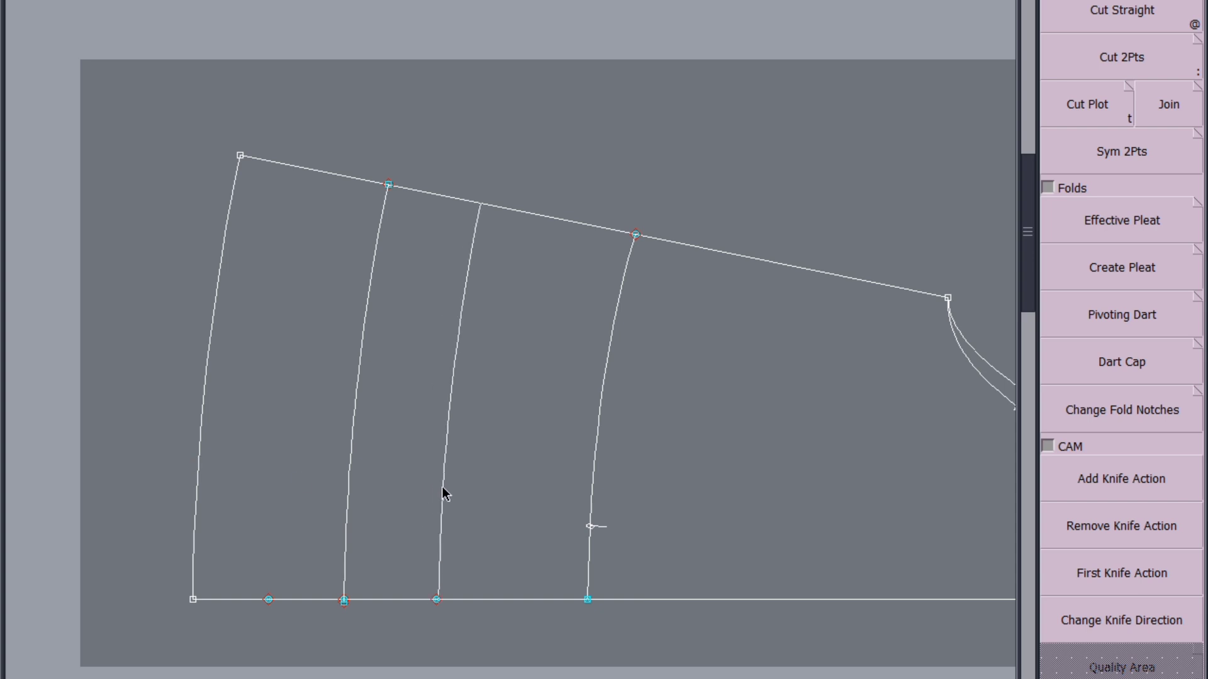
left_click(443, 494)
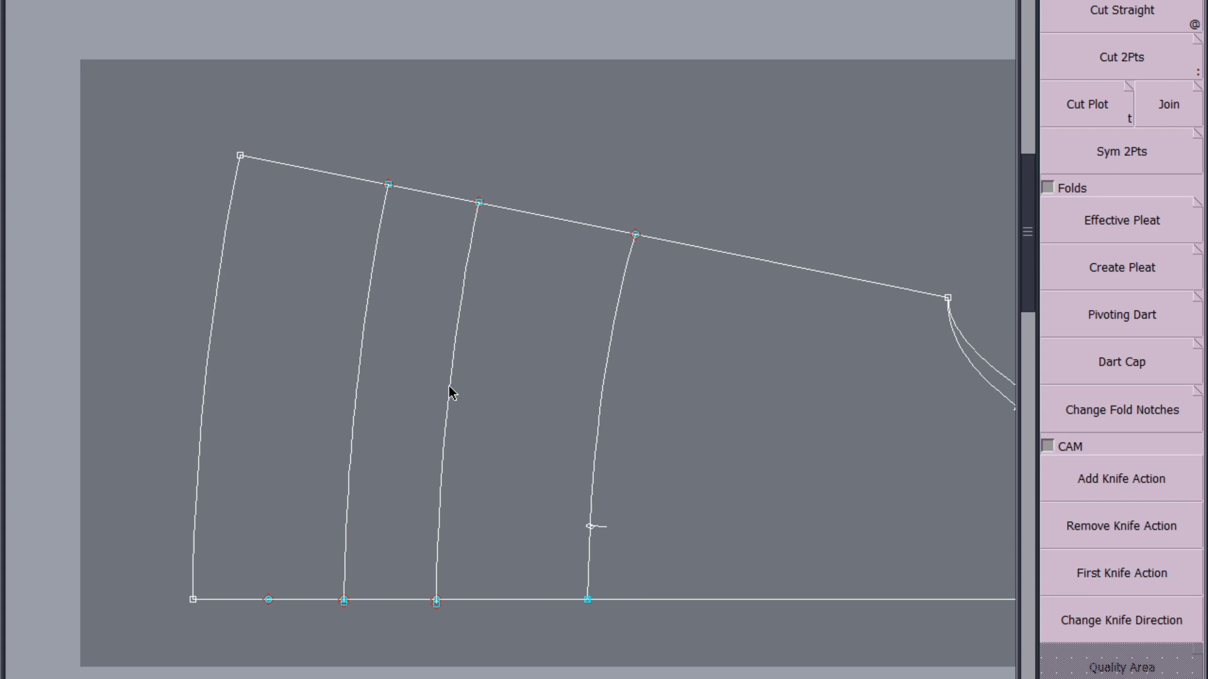
Notch the inner parallel curve, and cut the band beside it and the section from that curve to the outer hem
left_click(456, 347)
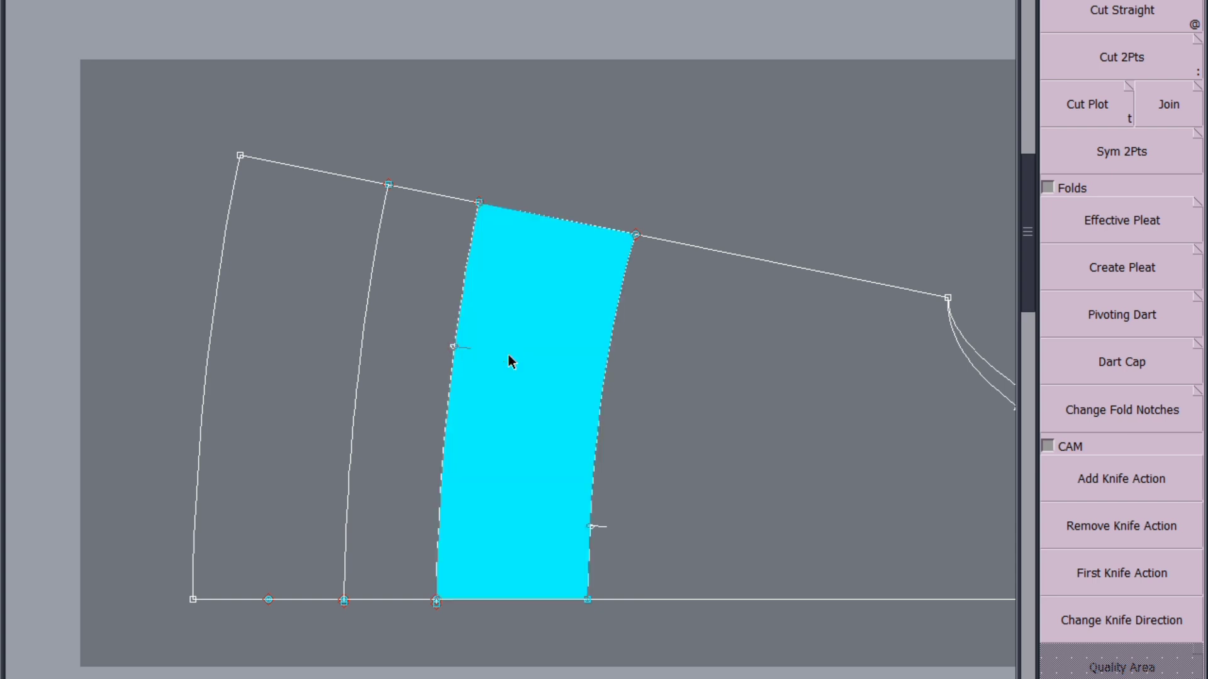
left_click_drag(391, 399, 301, 410)
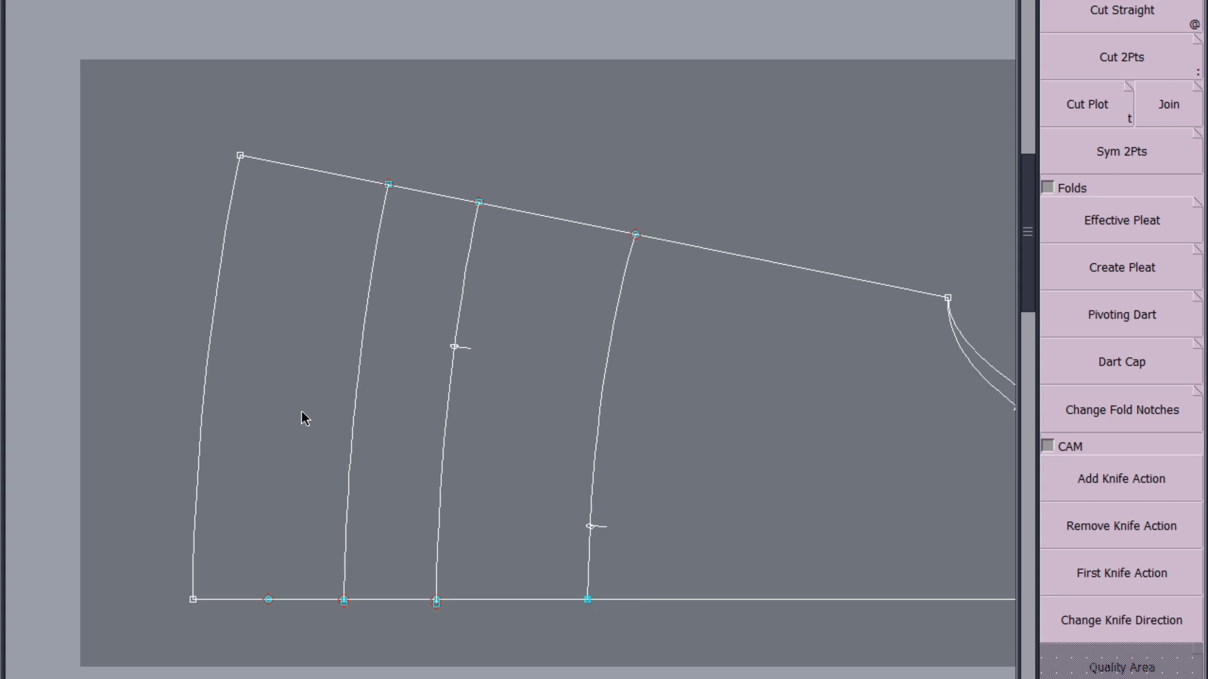
key("j")
Mirror the narrow notched band piece across its straight base edge with Sym 2Pts
scroll(827, 246, "up", 2)
left_click(873, 266)
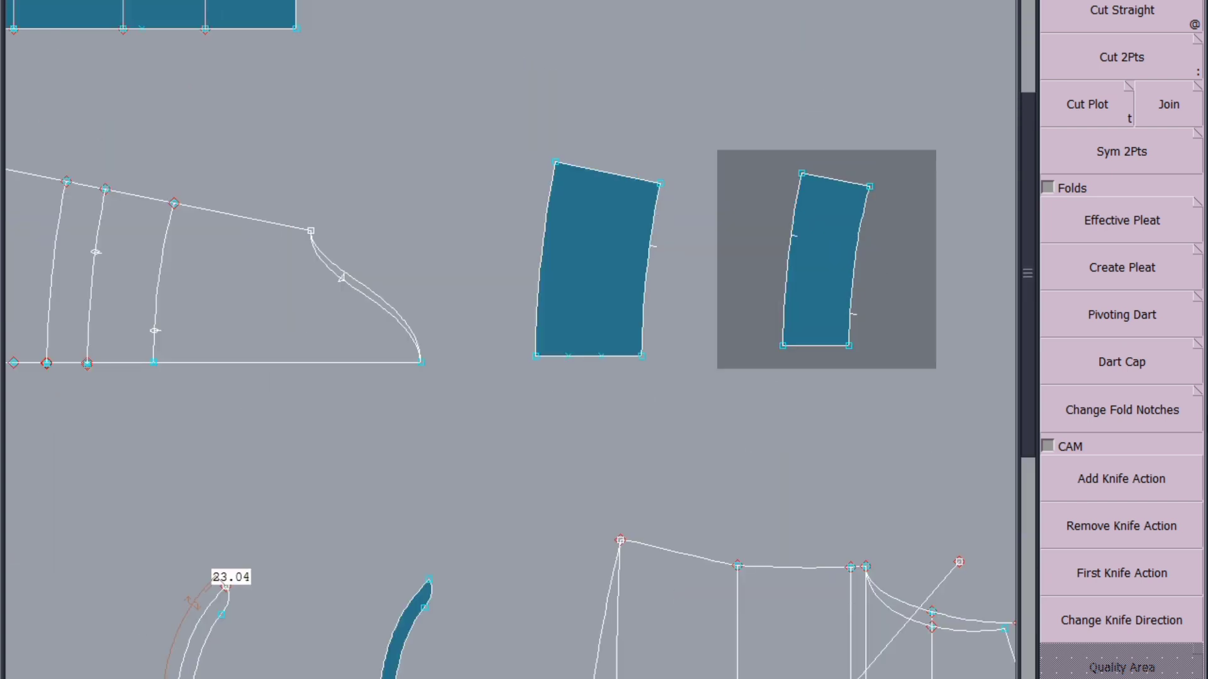
left_click(1137, 153)
left_click(783, 346)
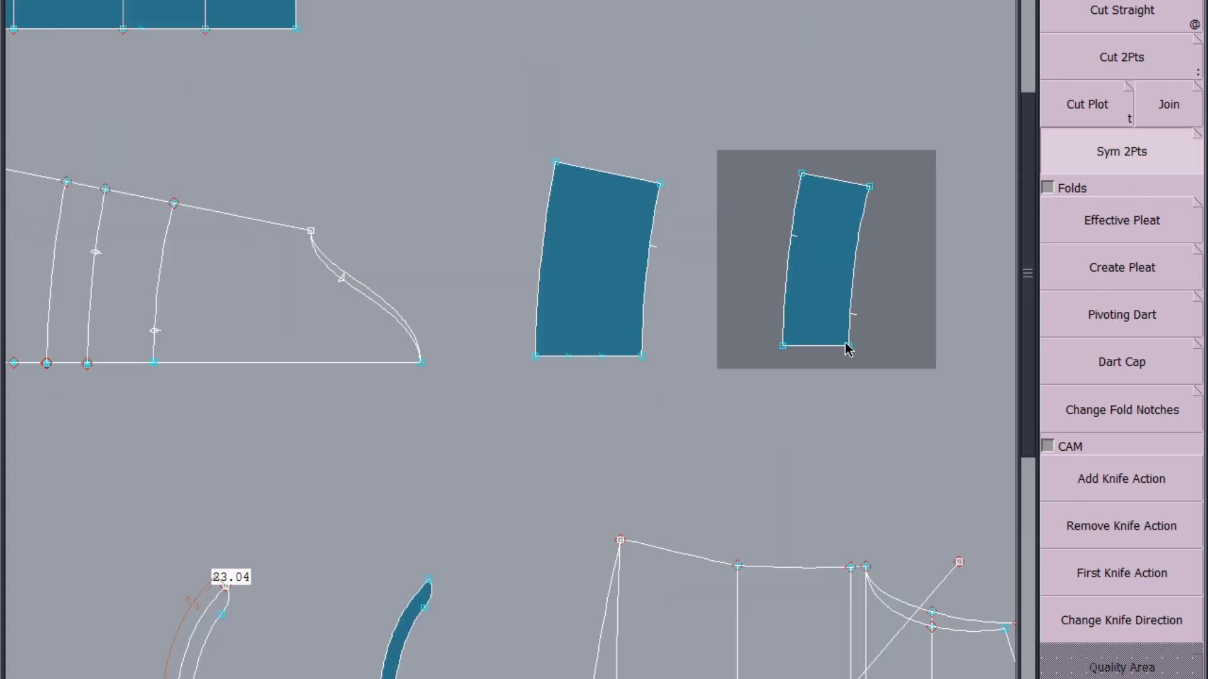
left_click(848, 345)
key("j")
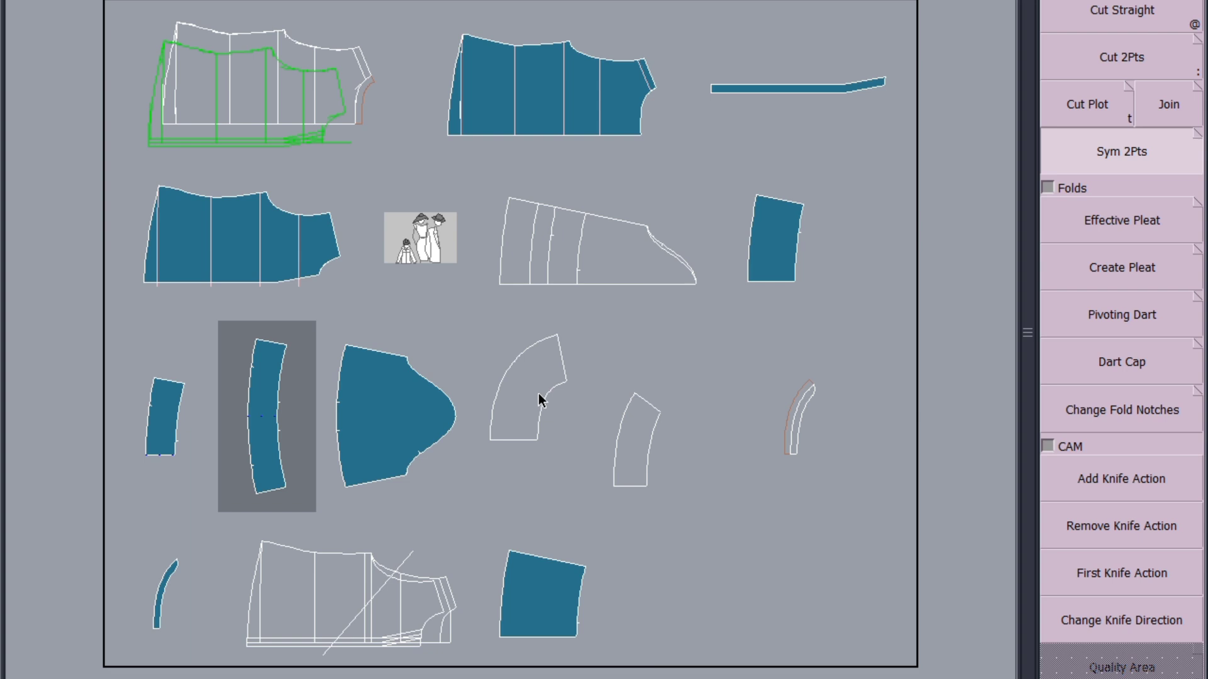
Mirror the wider notched hem section across its straight base edge with Sym 2Pts and rearrange the pieces on the sheet
scroll(766, 265, "up", 2)
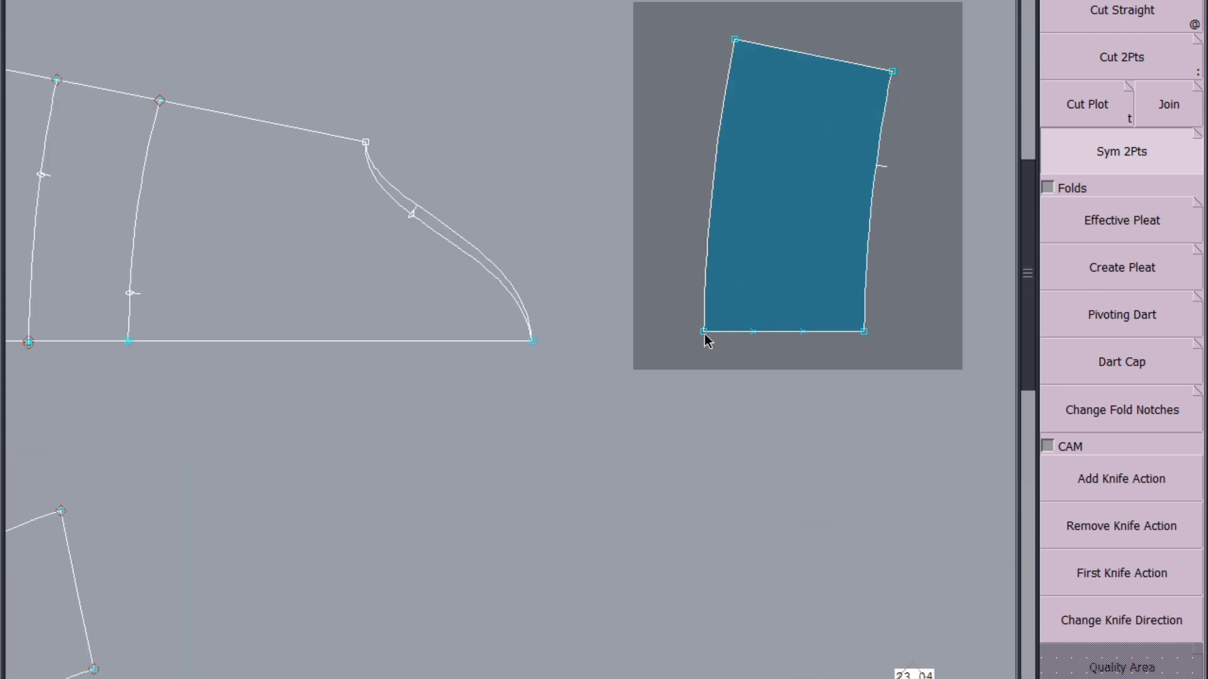
left_click(705, 333)
left_click(861, 335)
key("j")
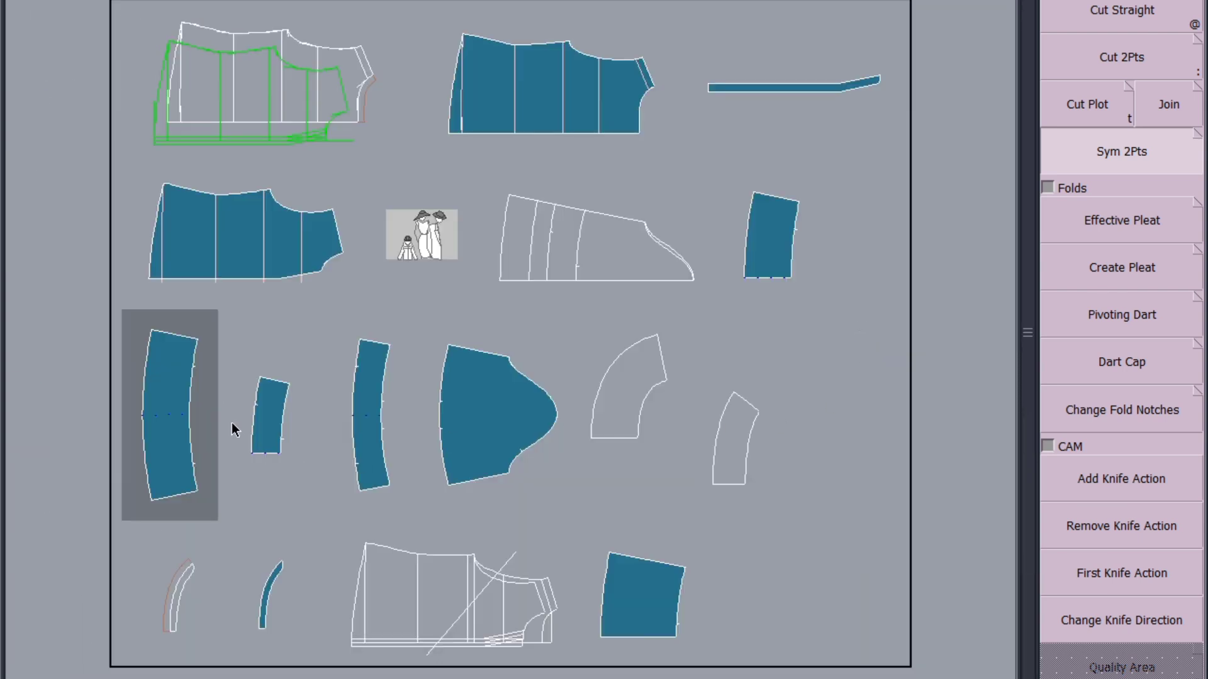
Delete the unmirrored halves of the narrow band and wider hem section, plus the leftover filled four-sided sleeve piece
left_click(281, 421)
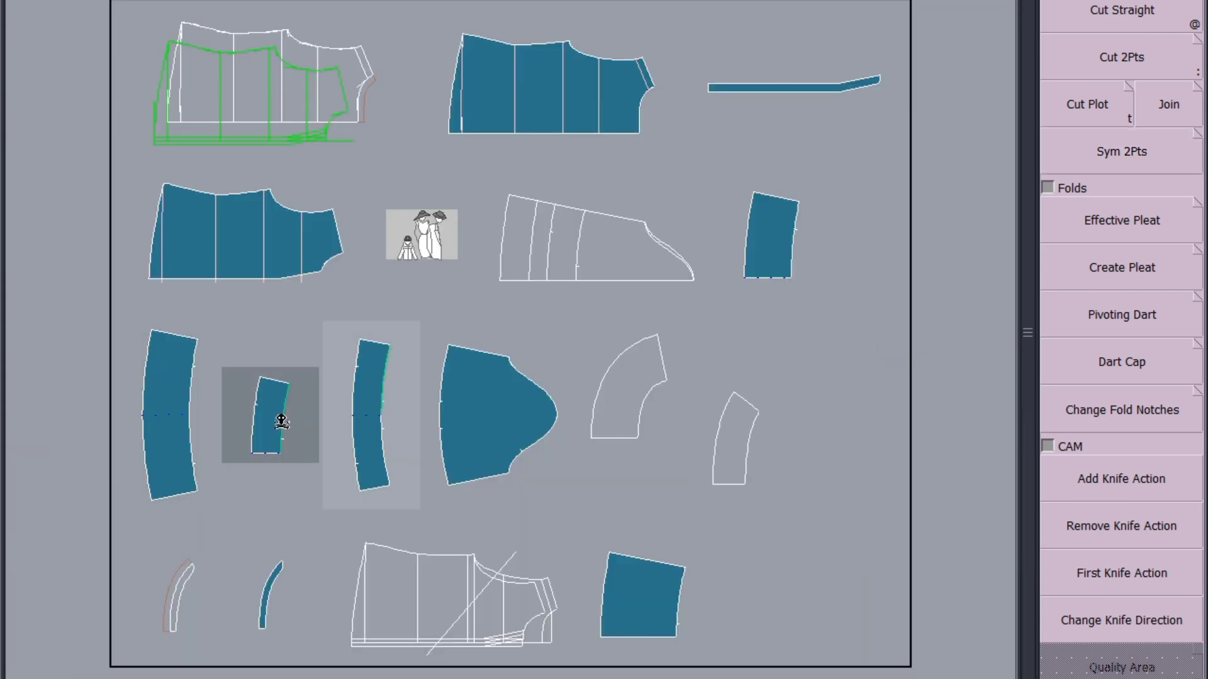
left_click(770, 246)
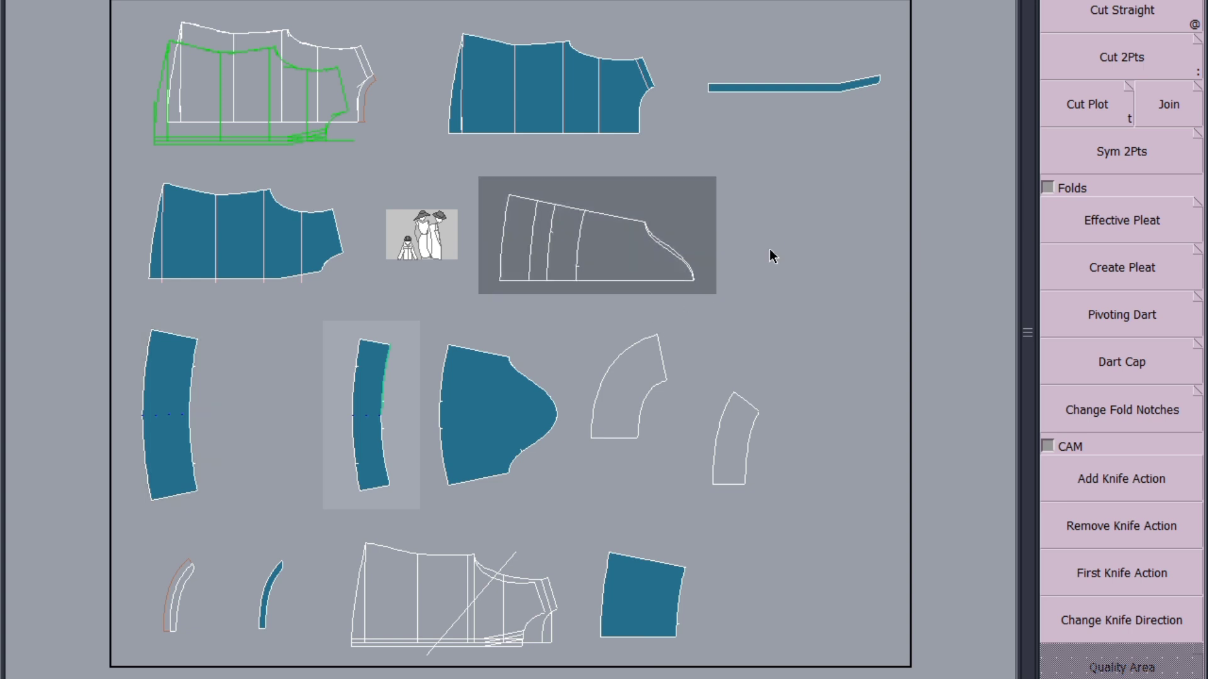
key("j")
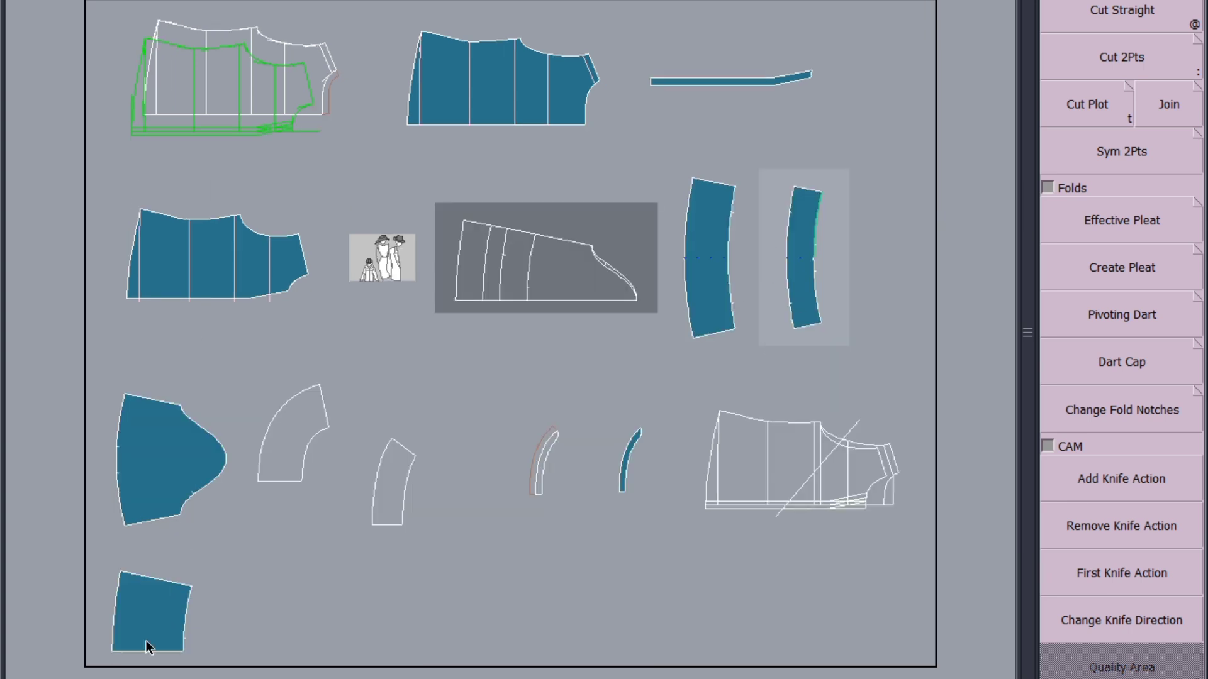
scroll(148, 648, "up", 2)
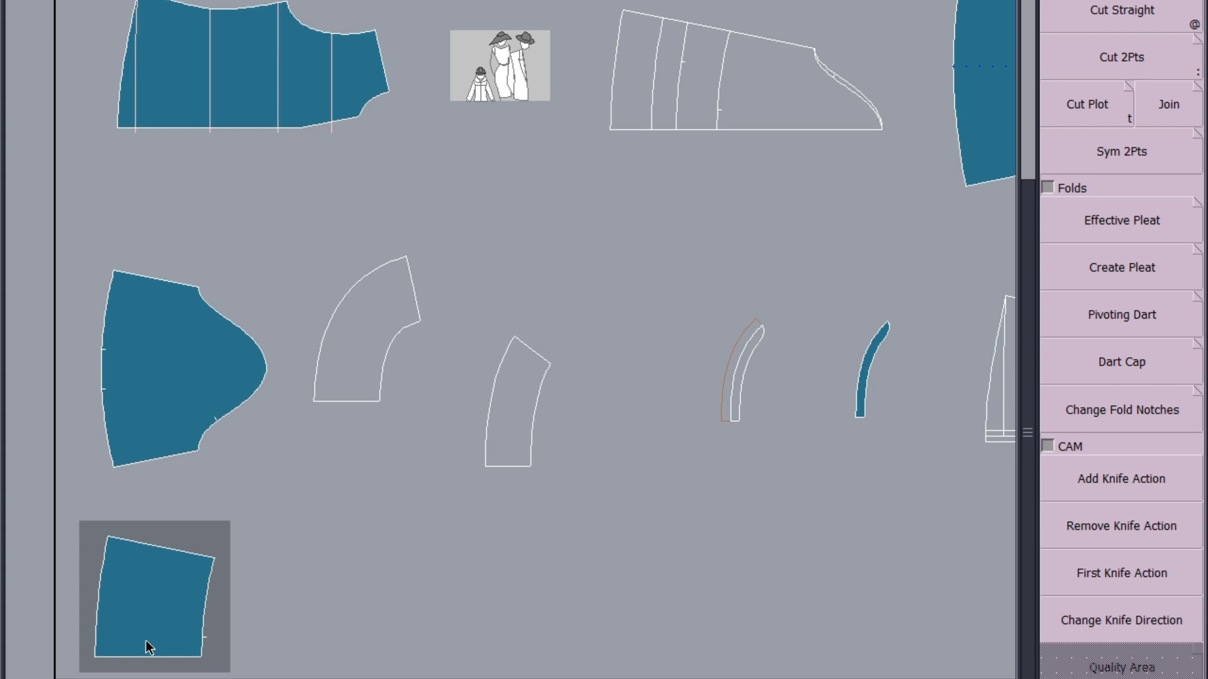
key("Delete")
left_click(178, 599)
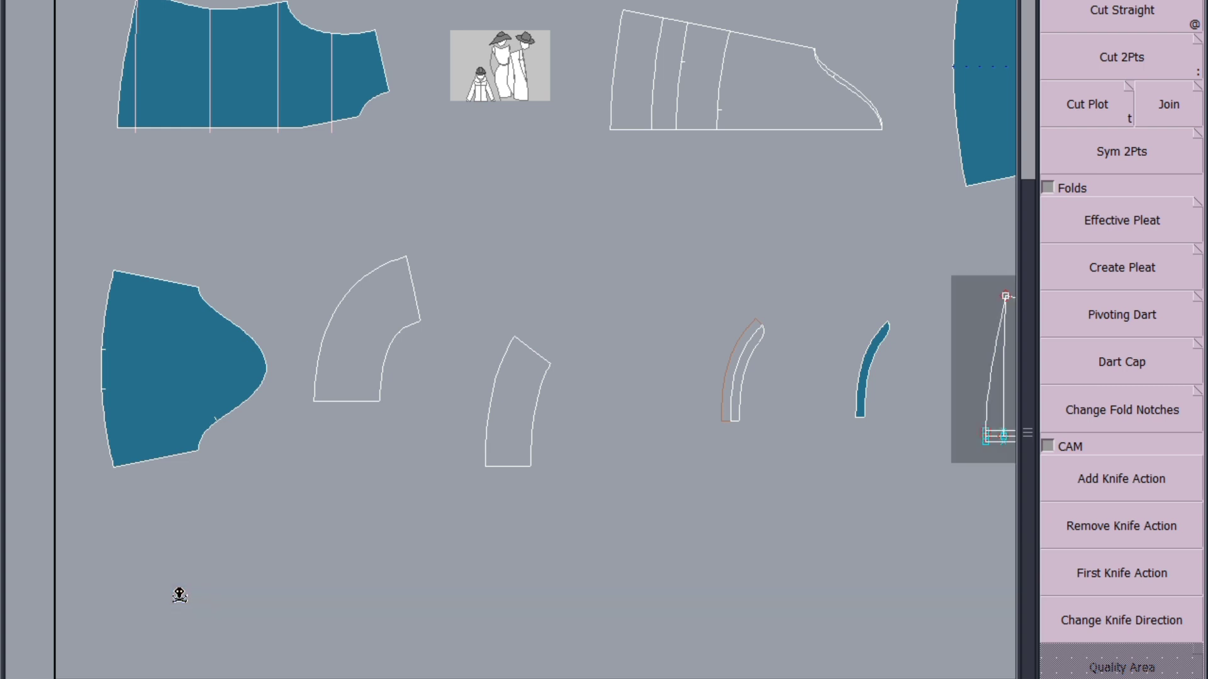
Rearrange the remaining pieces and save the model, continuing despite the modified validation file warning
key("s")
key("j")
key("ctrl+s")
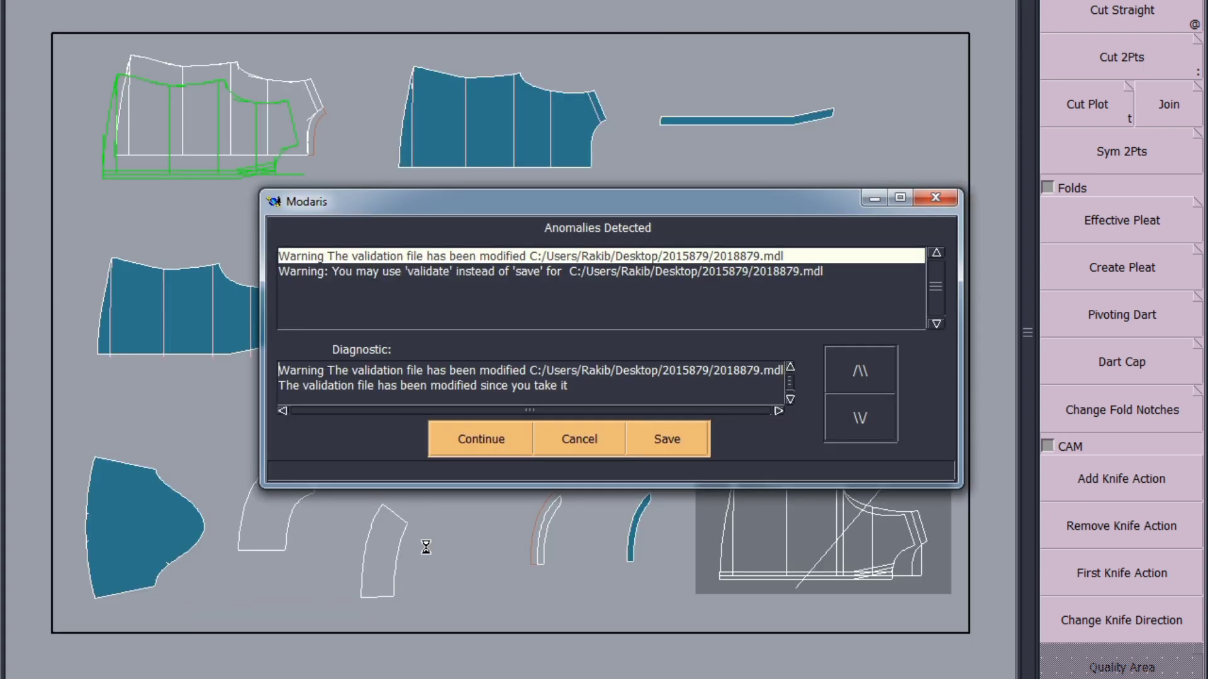
left_click(478, 438)
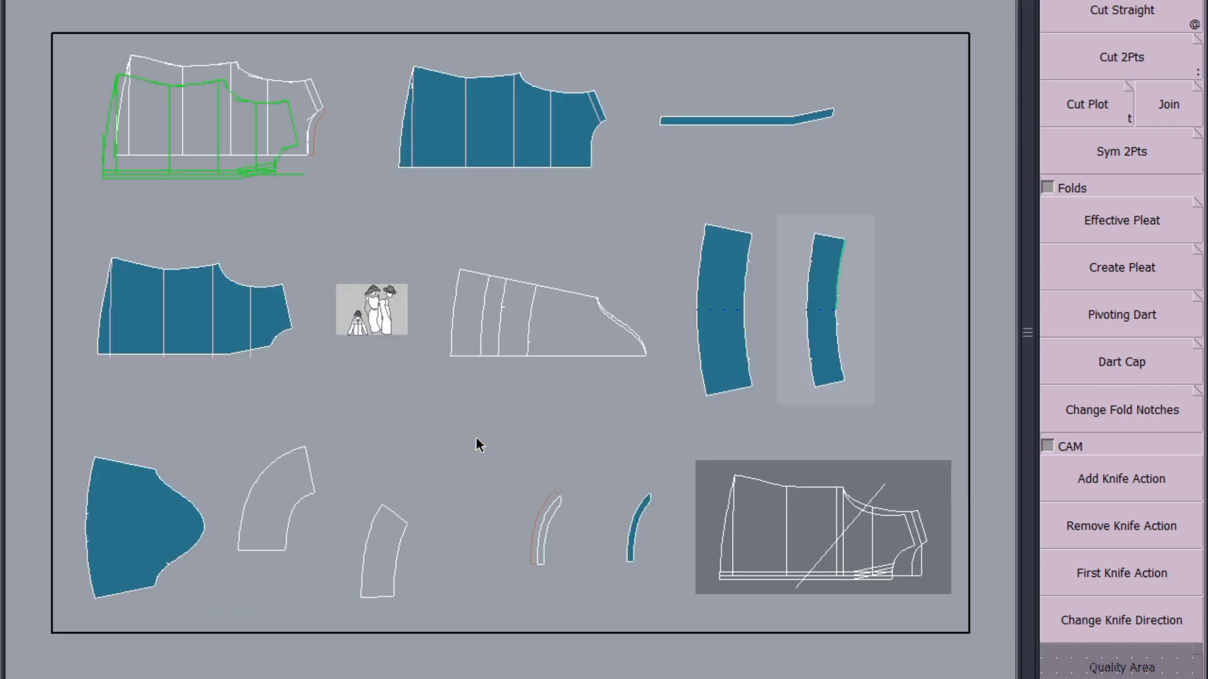